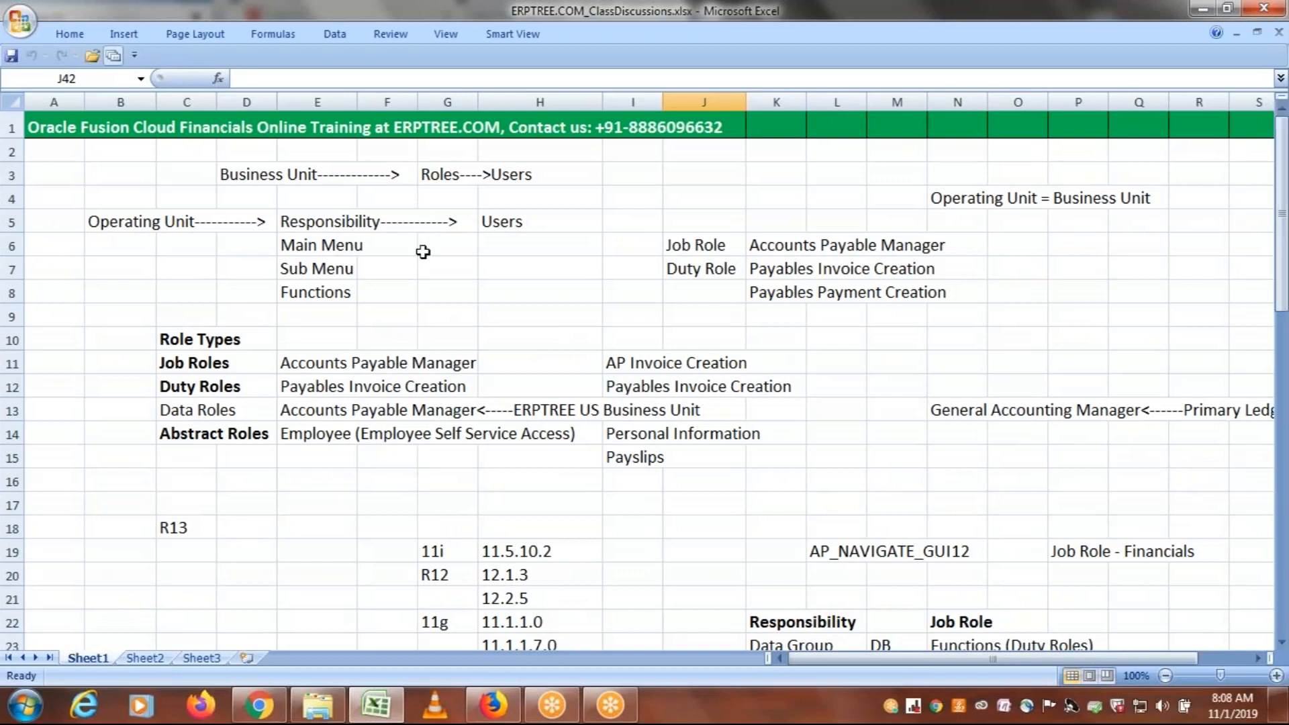
Examine the role types in C11:C14 and the Responsibility and Job Role comparison in rows 22 to 25
left_click_drag(190, 363, 191, 433)
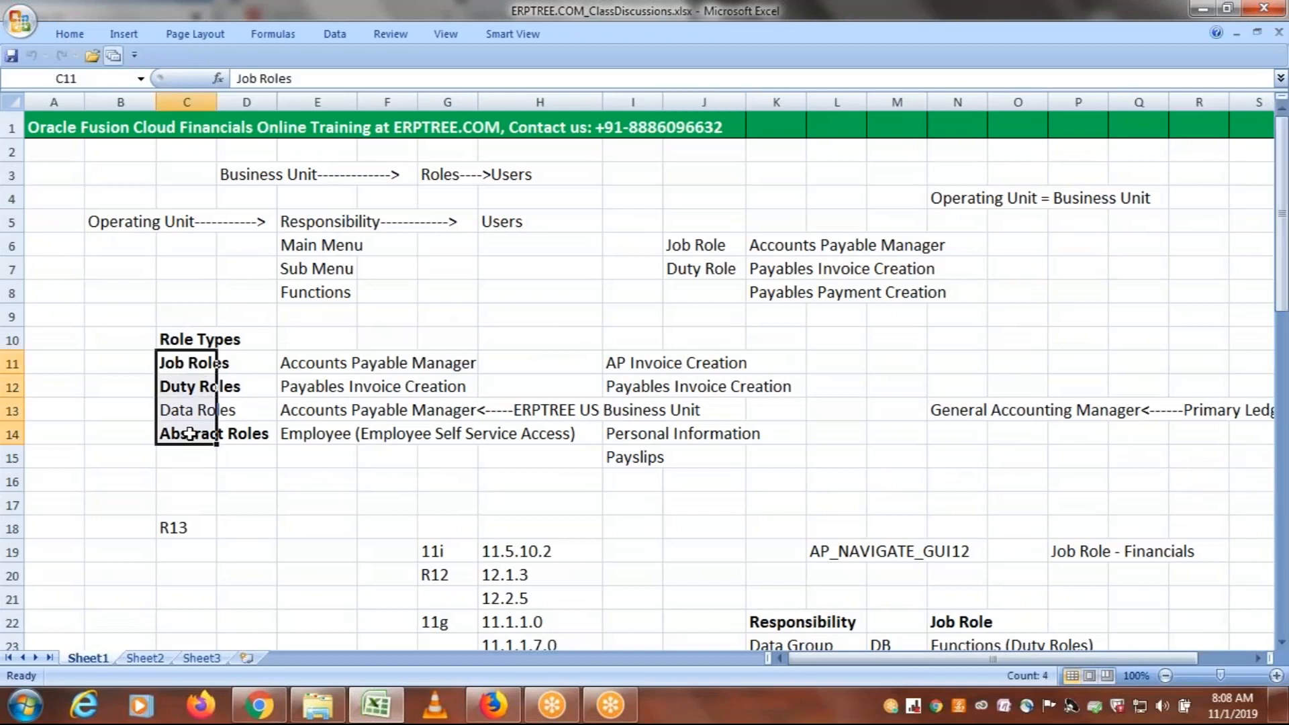
left_click(179, 410)
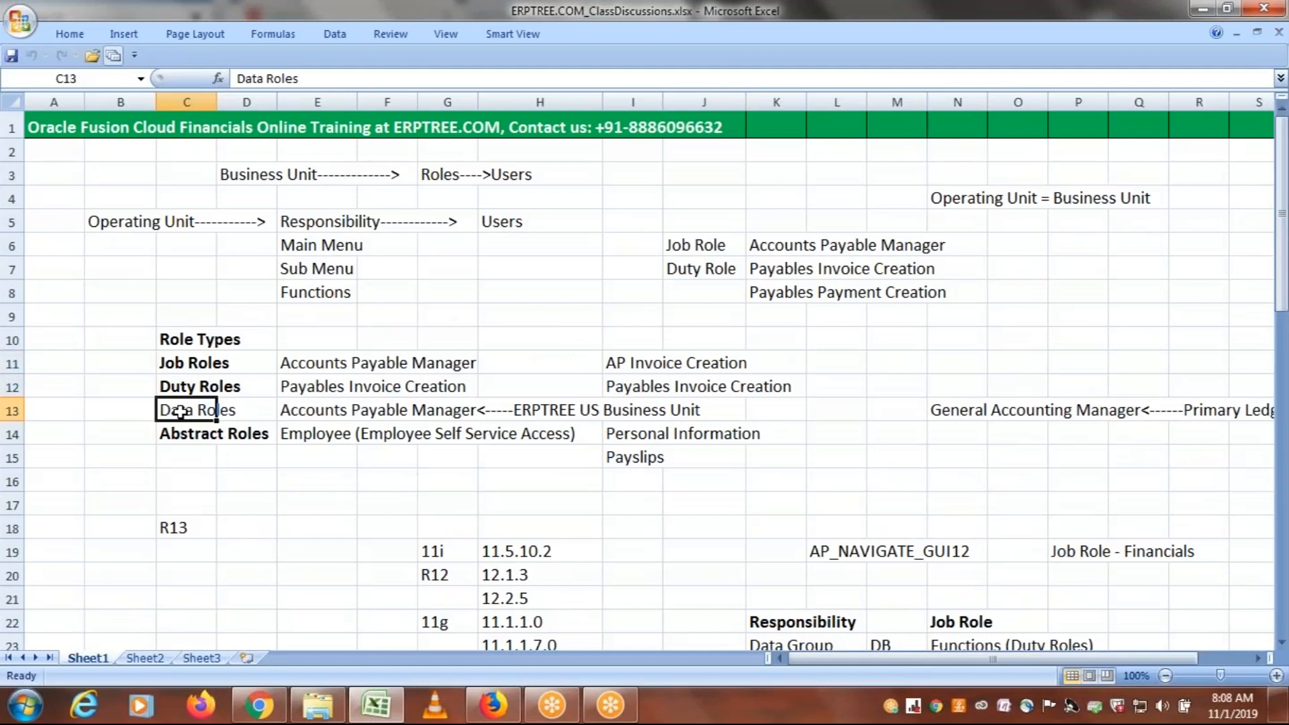
left_click(184, 361)
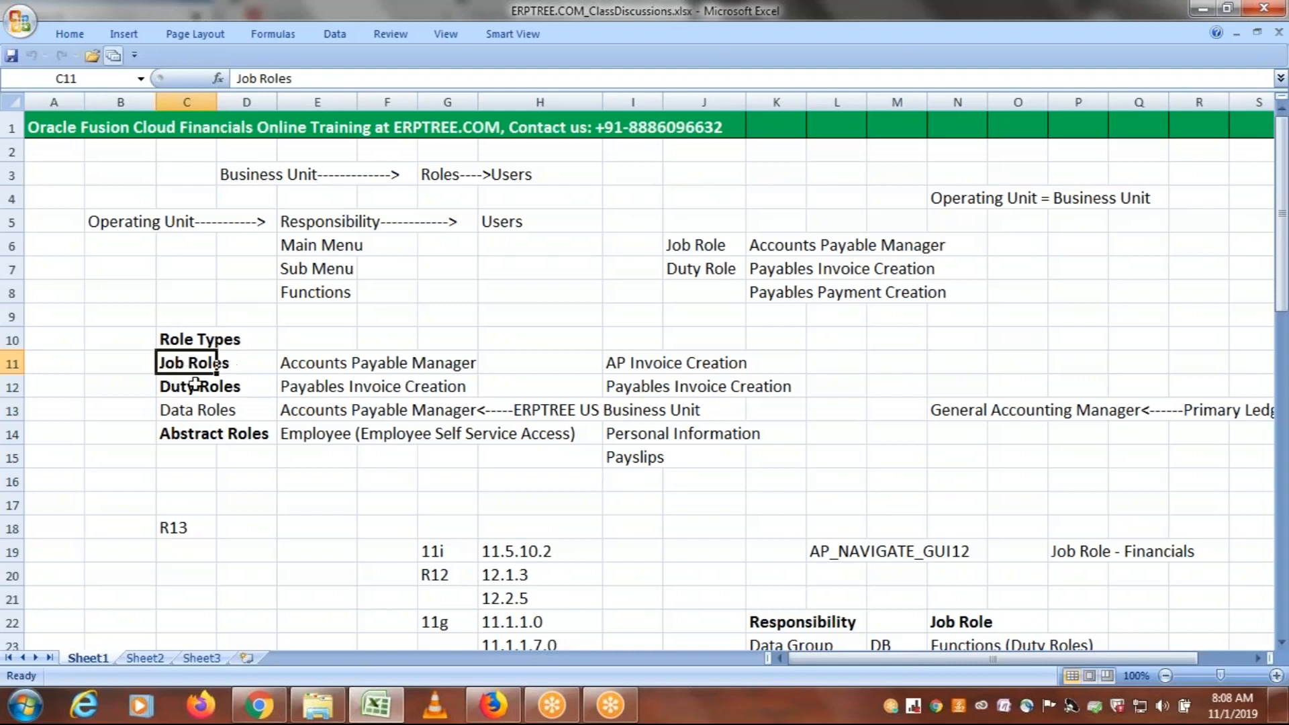
left_click_drag(1283, 249, 1288, 362)
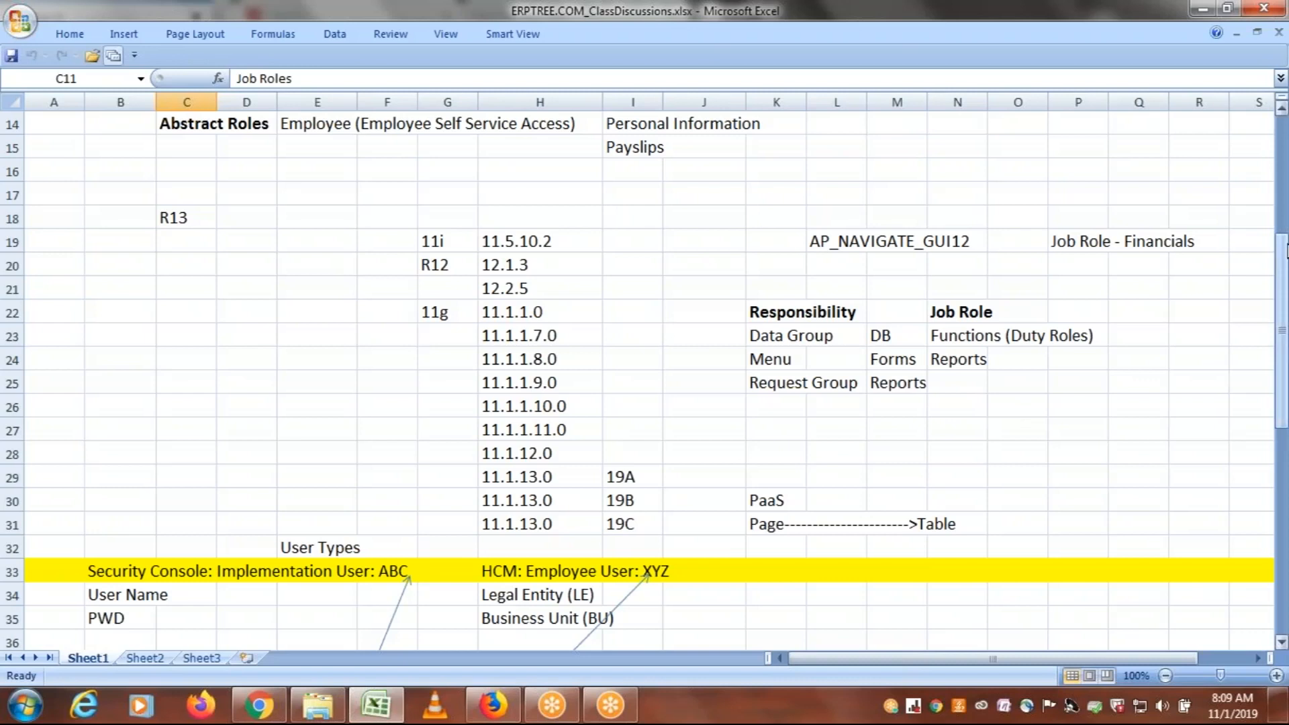
mouse_move(1284, 252)
left_mouse_down()
mouse_move(1284, 324)
mouse_move(1283, 275)
left_mouse_up()
left_click_drag(763, 262, 838, 310)
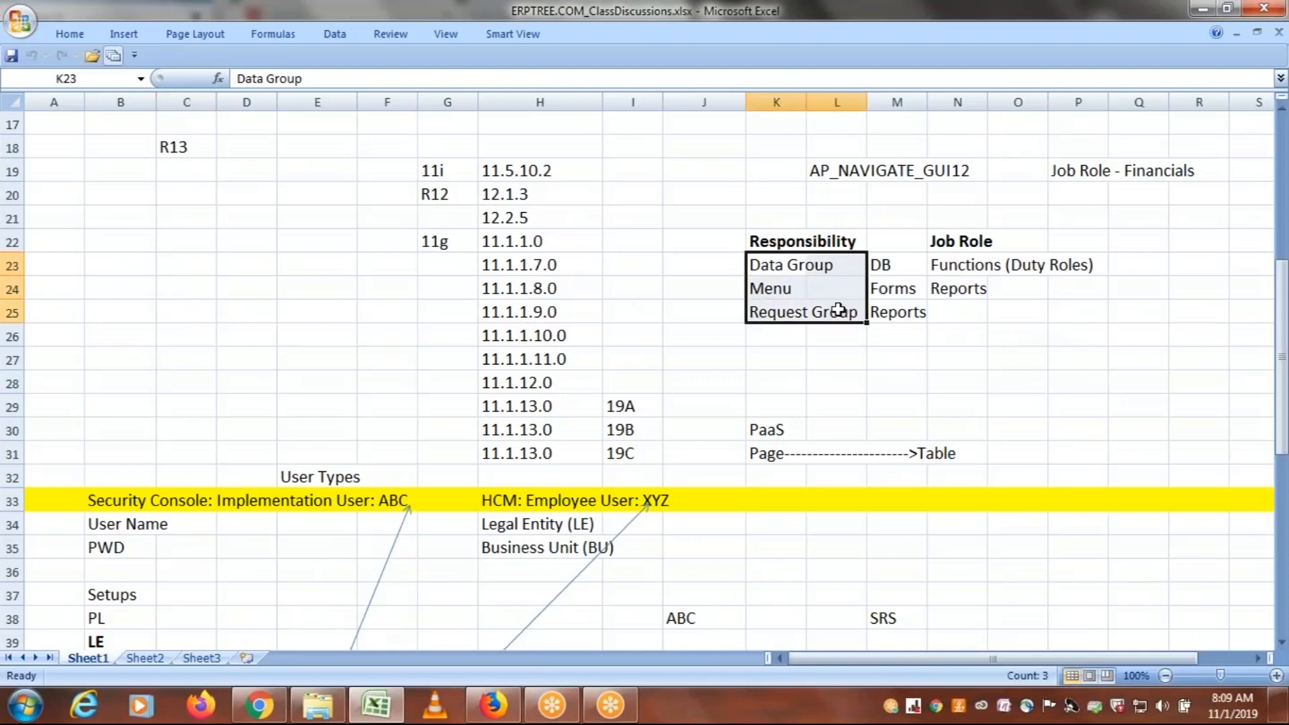
left_click(971, 242)
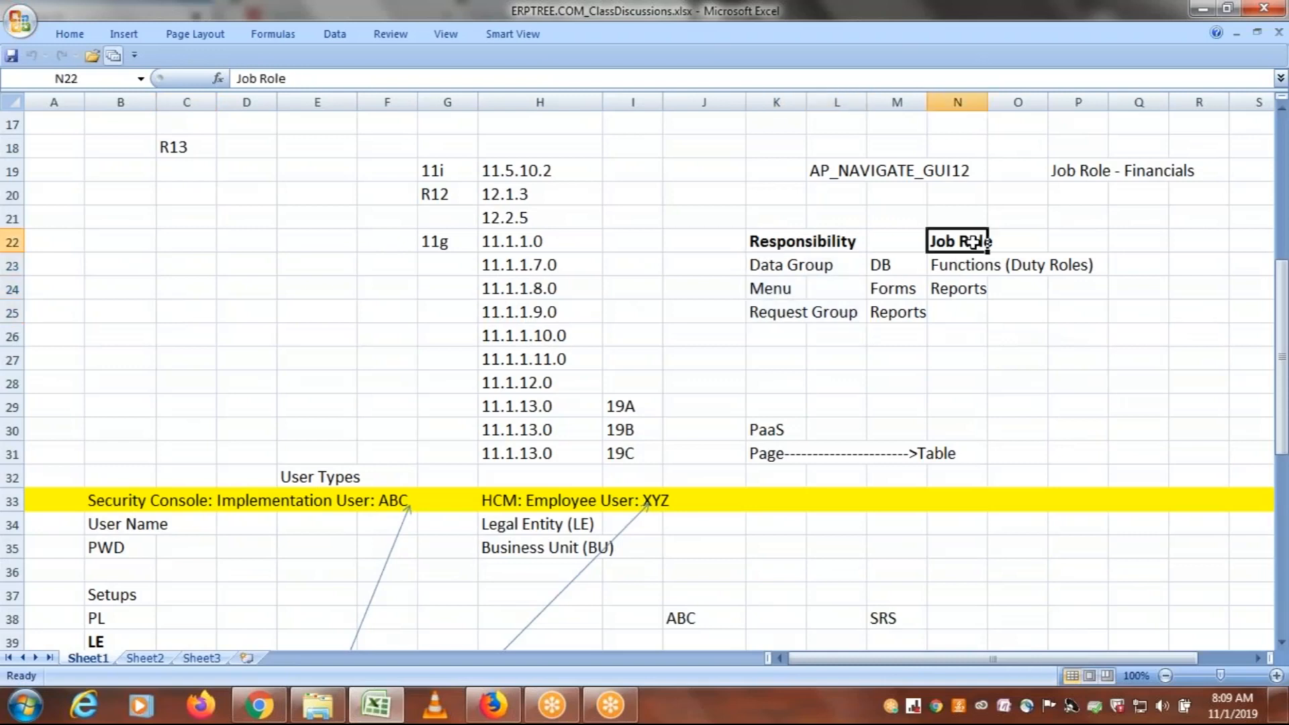
left_click_drag(954, 266, 998, 285)
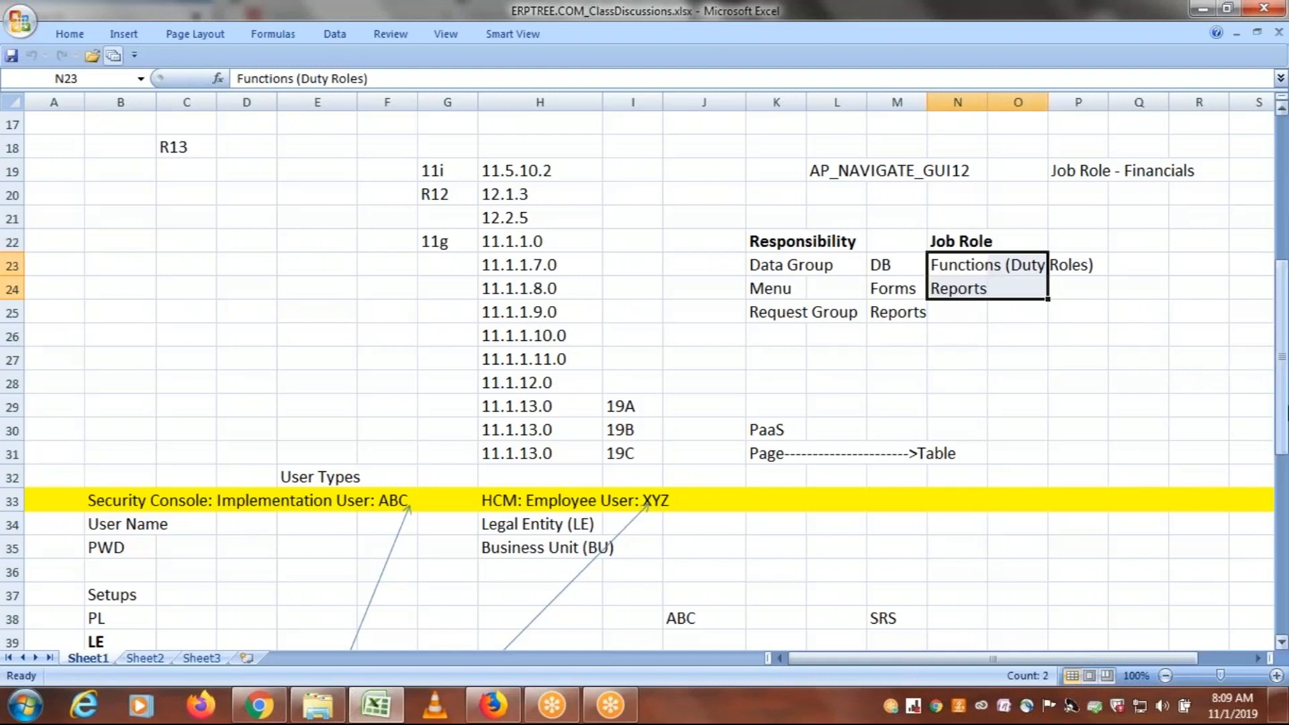
Review each role listed under User: ERPTREE, along with the FSM definition and the FSM: Setups entry
left_click_drag(1282, 455, 1286, 496)
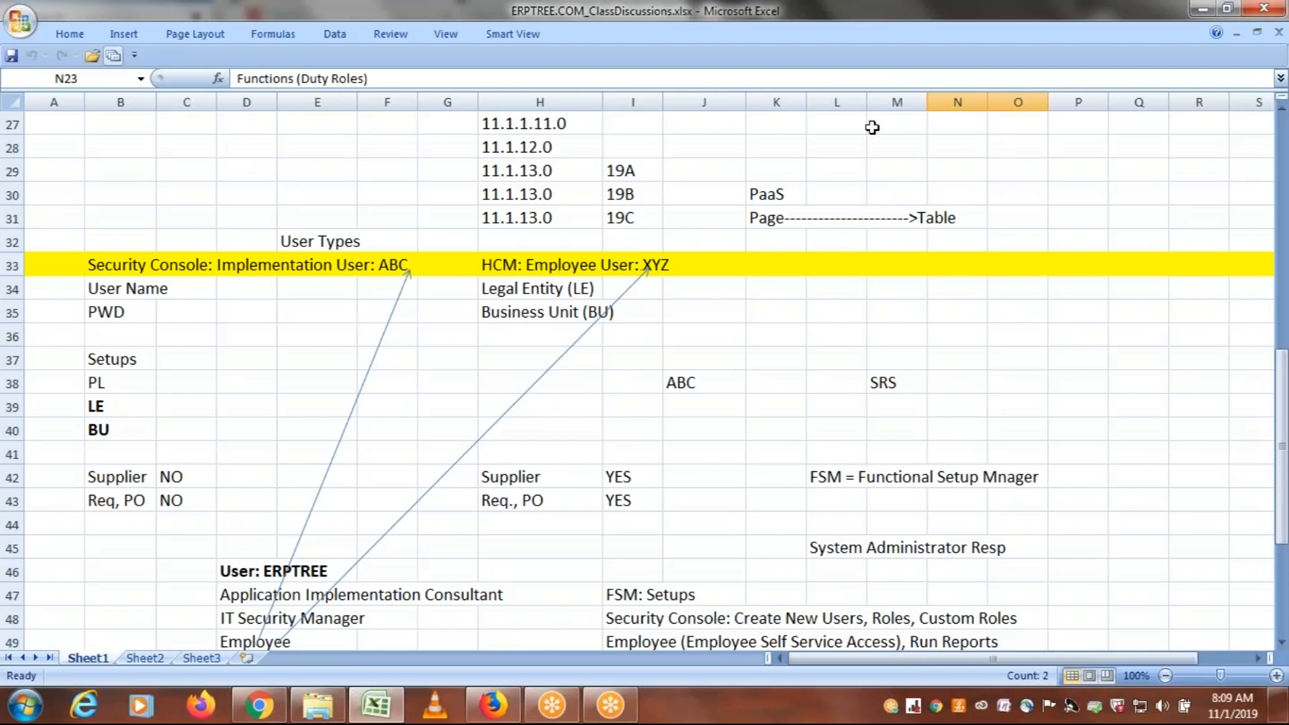
left_click(1064, 26)
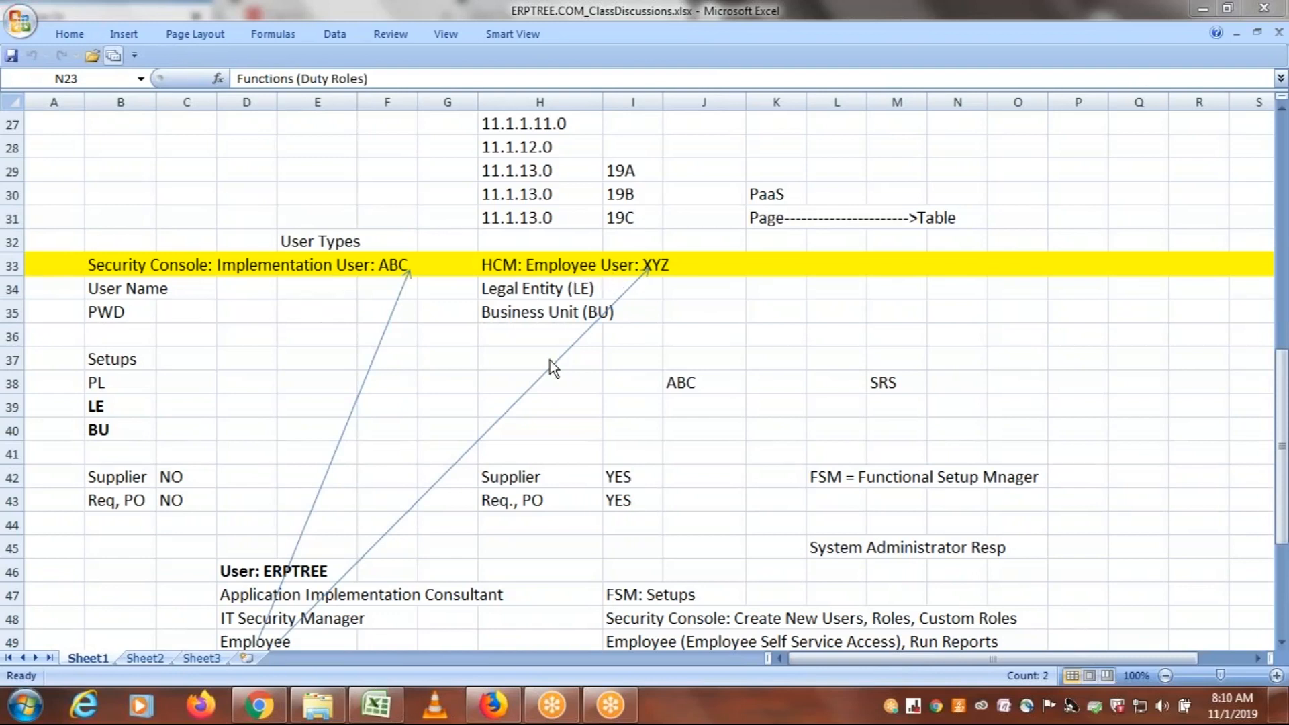
left_click(1283, 393)
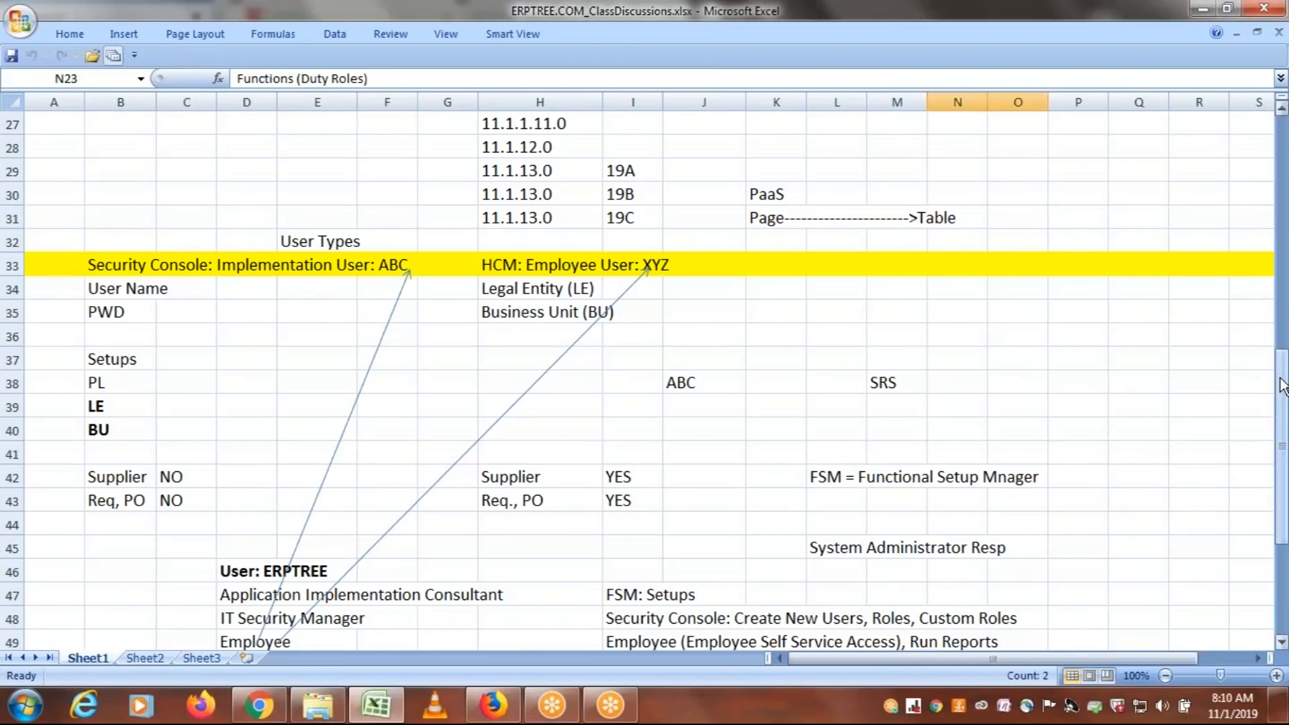
left_click_drag(1282, 393, 1286, 420)
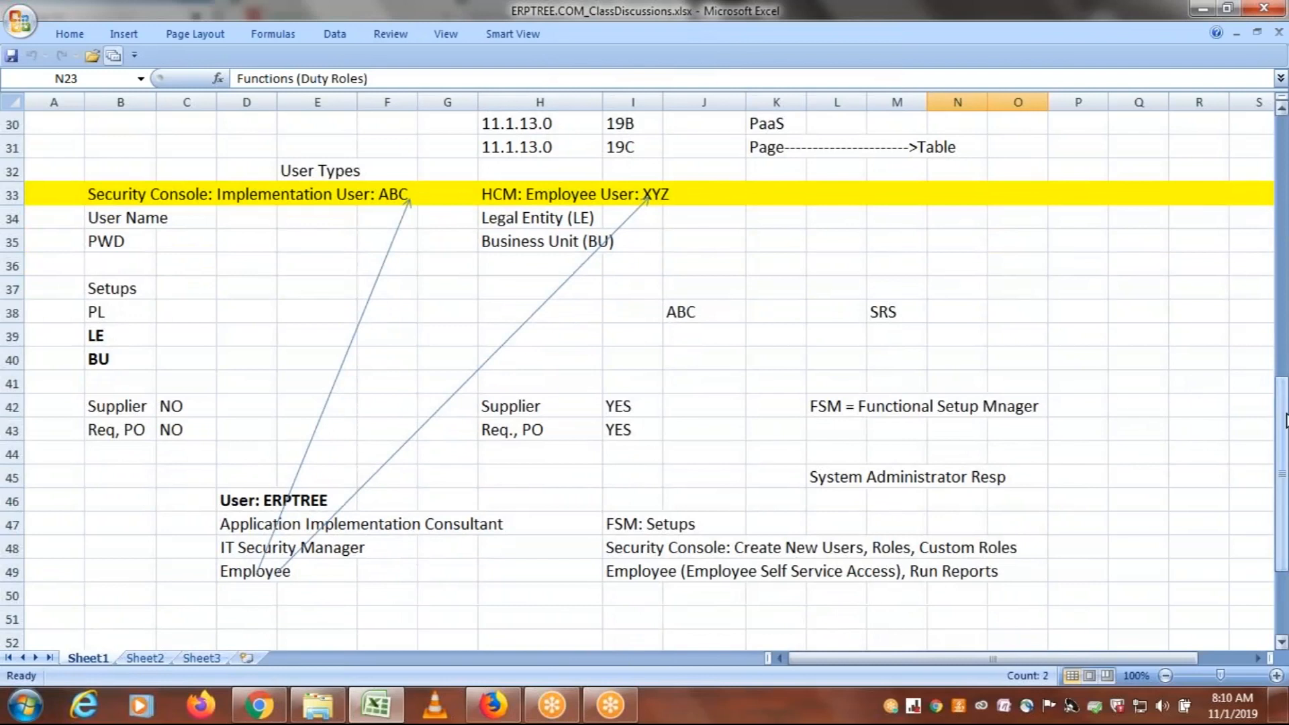
left_click(243, 527)
left_click_drag(243, 527, 241, 564)
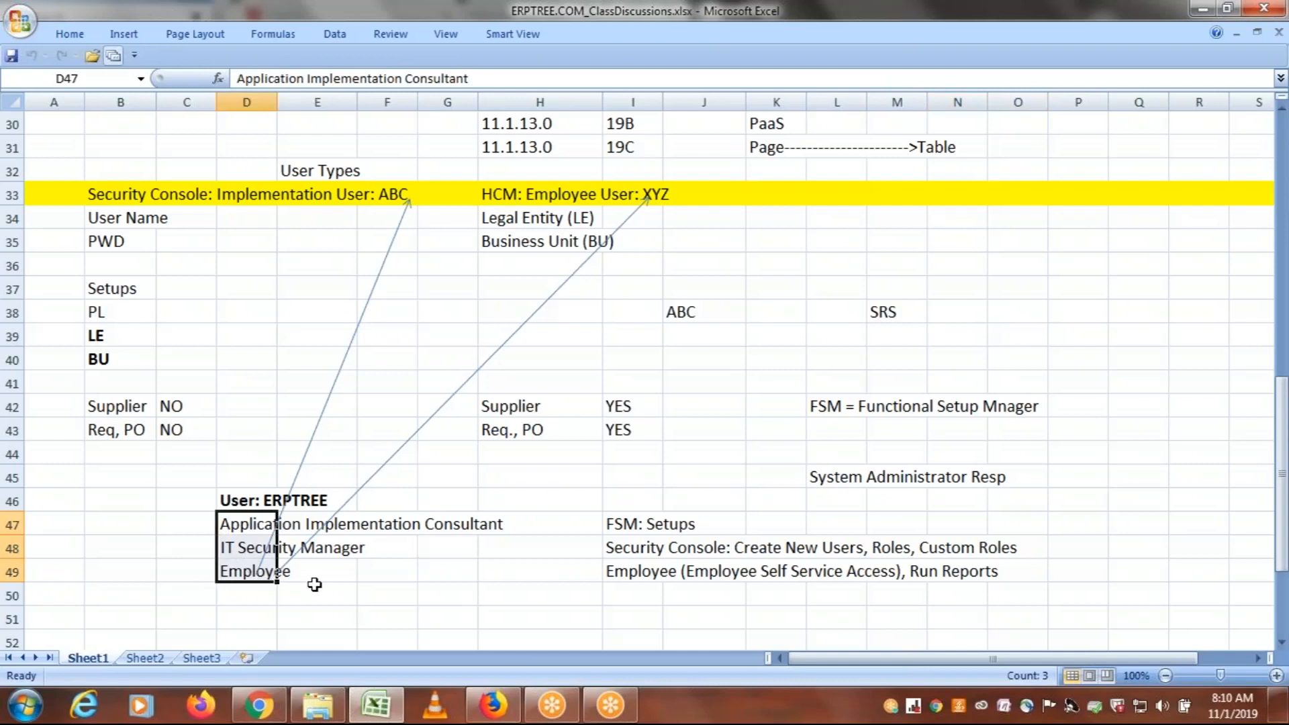
left_click(229, 526)
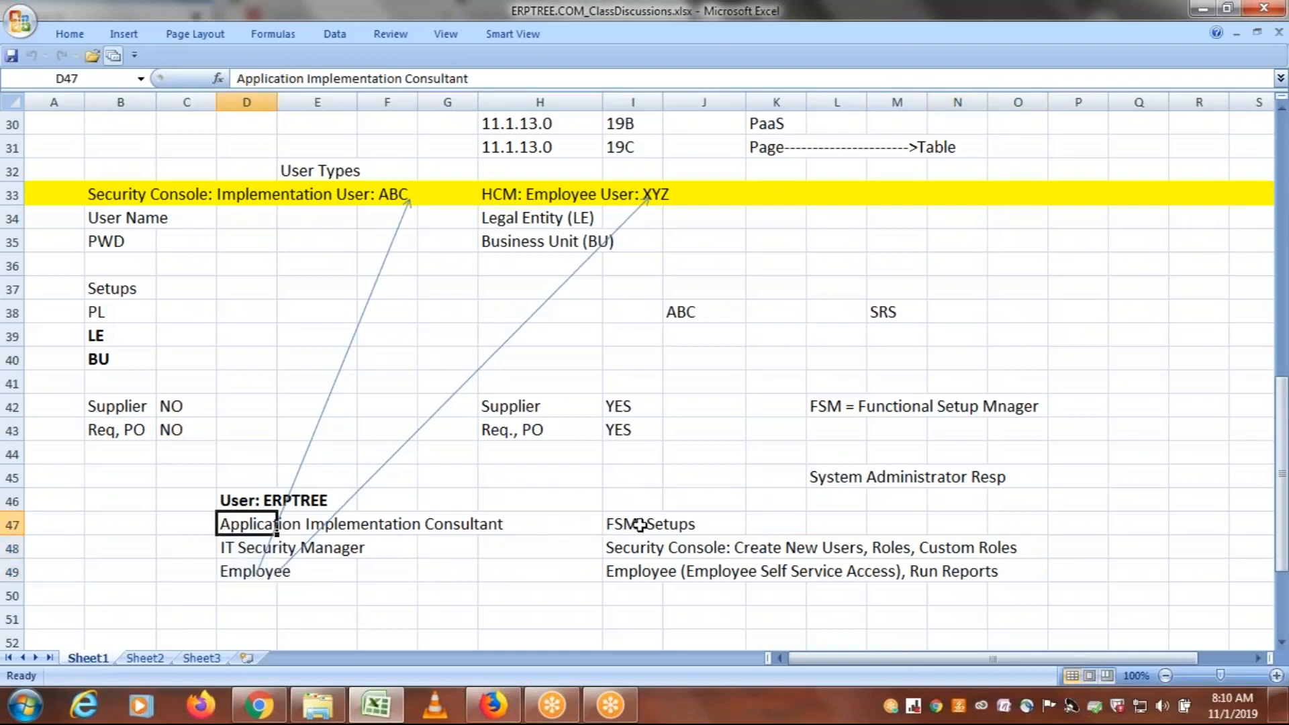
left_click(839, 404)
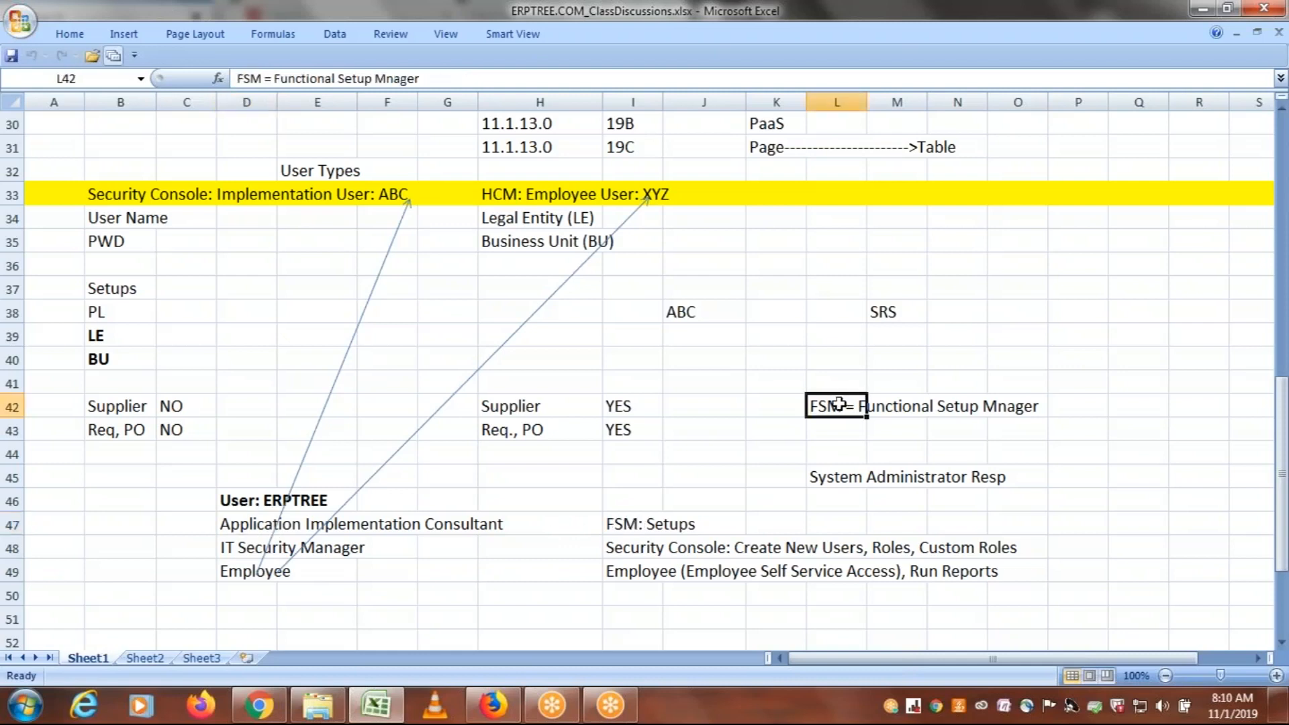
left_click(619, 522)
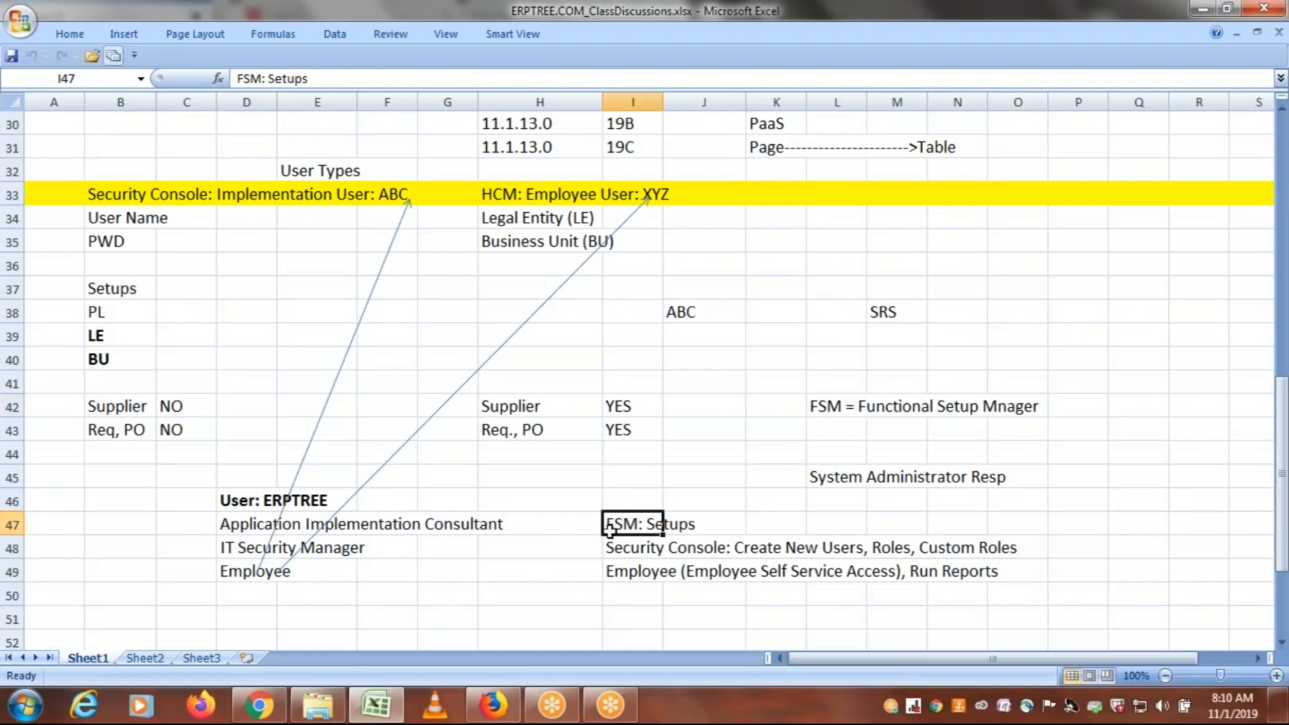
left_click(230, 548)
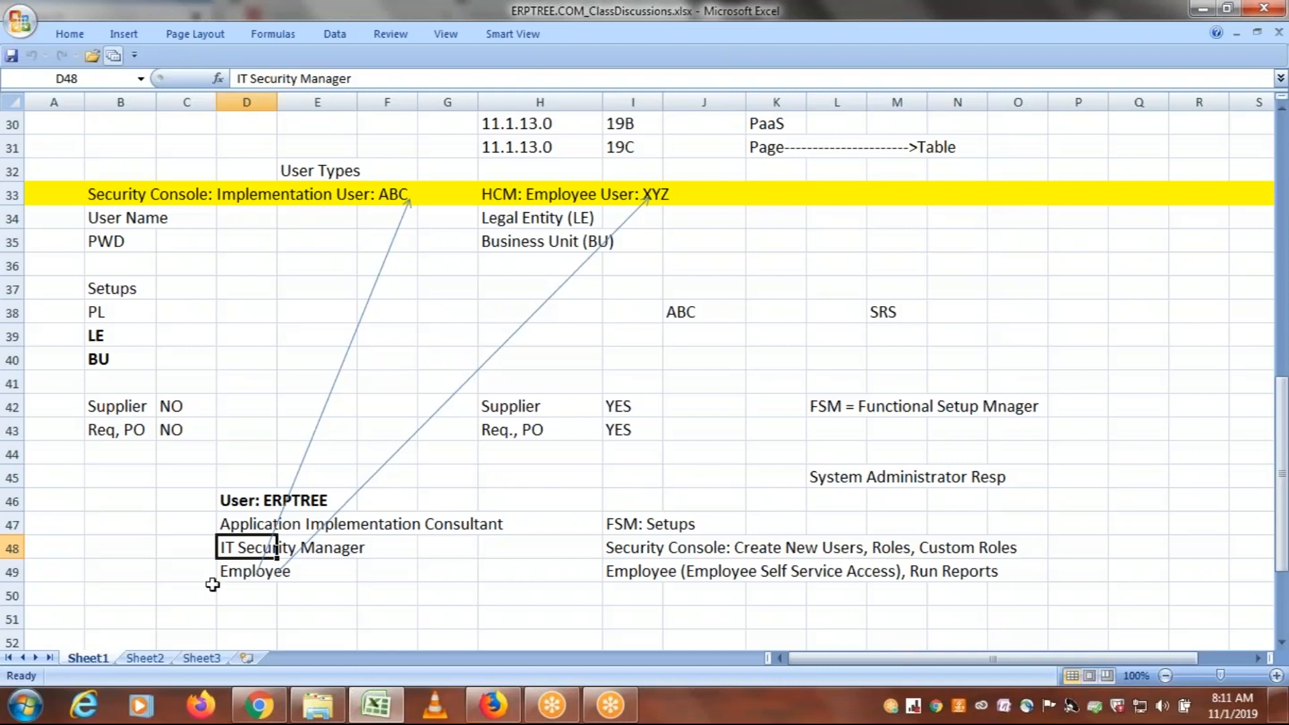
left_click(232, 574)
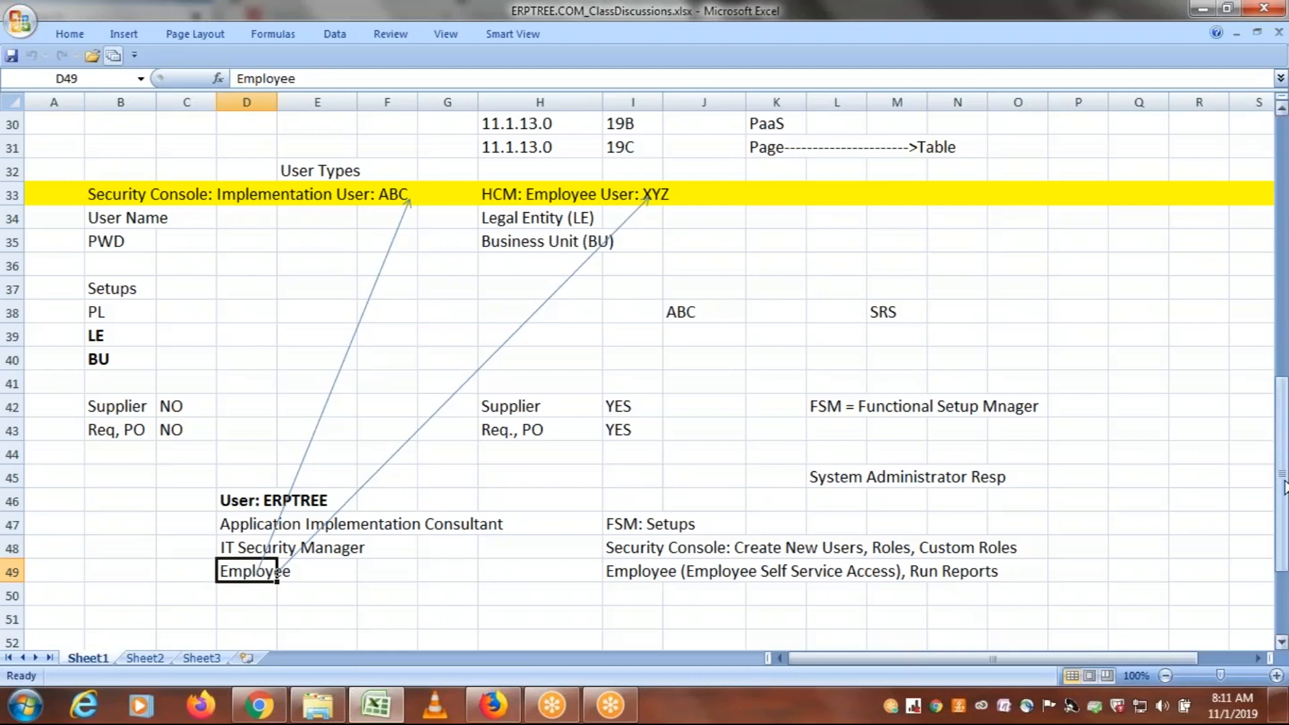
Review the ERPTREE user's three roles together with their access descriptions in rows 47 to 49
left_click_drag(1282, 477, 1284, 499)
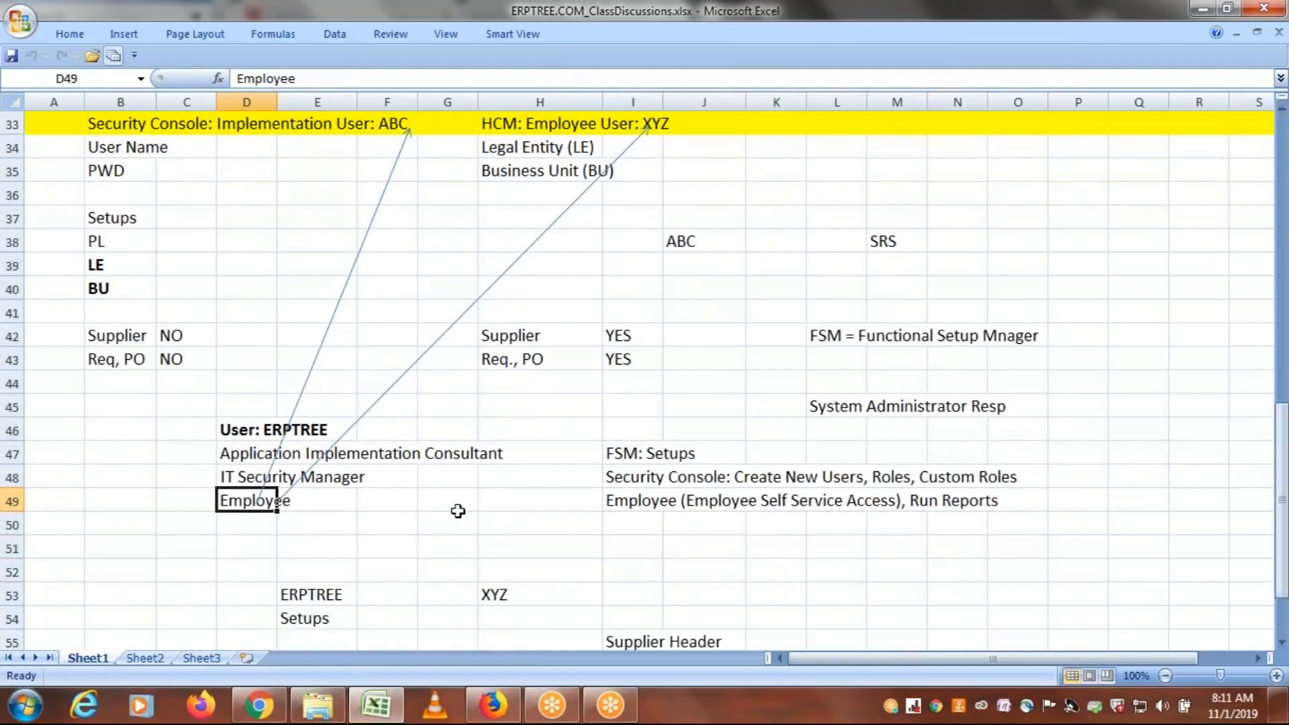
left_click(266, 462)
left_click_drag(266, 462, 342, 499)
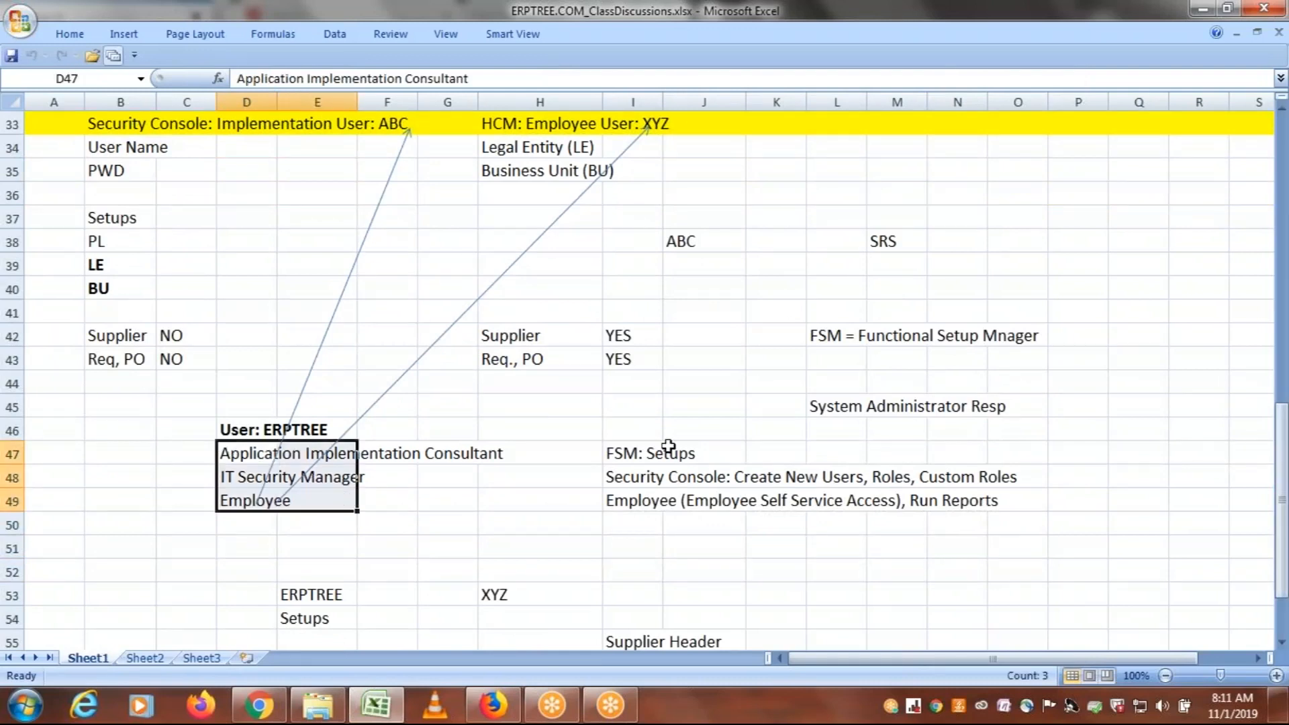
left_click_drag(1284, 527, 1283, 513)
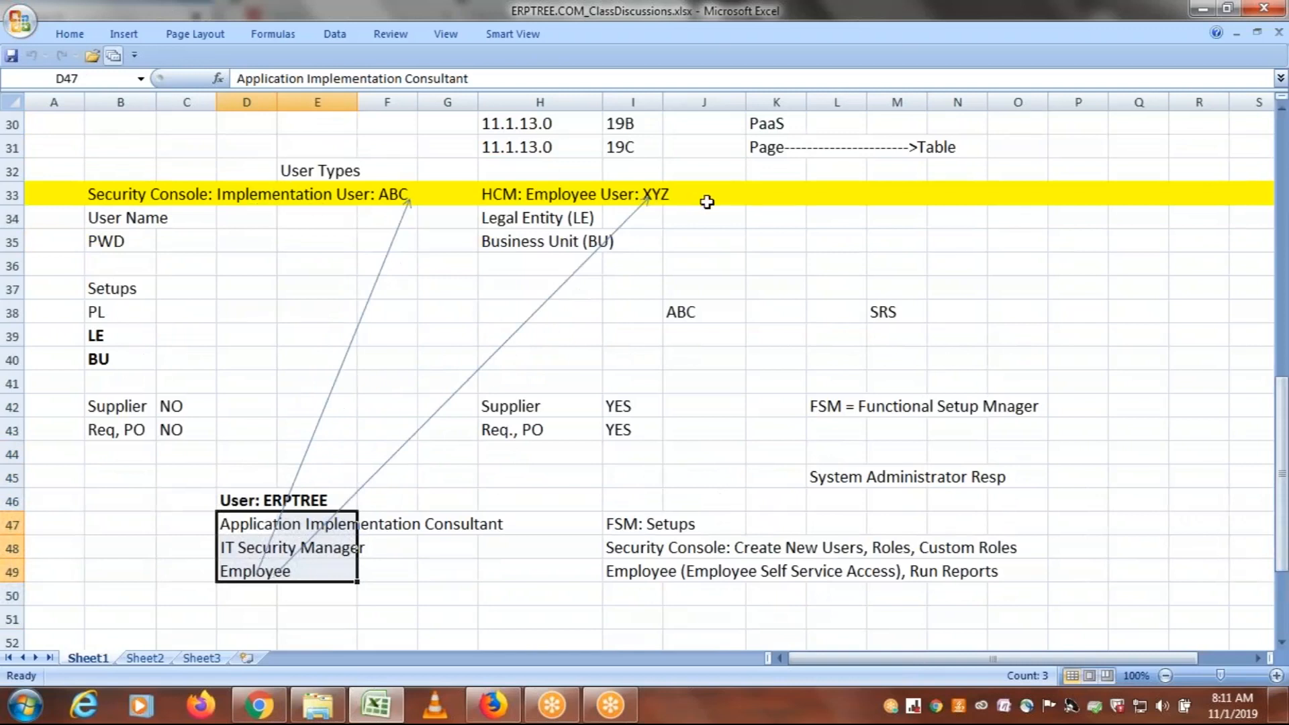
left_click_drag(237, 523, 991, 578)
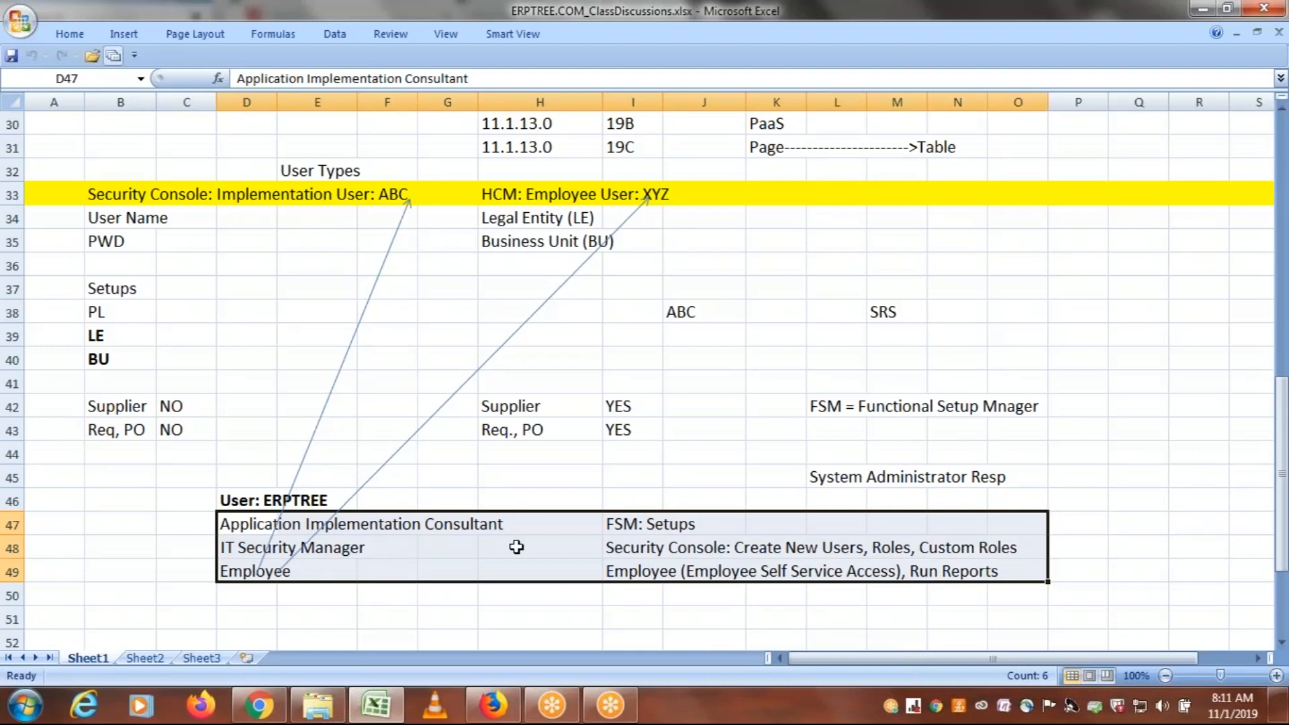
left_click(349, 515)
Compare the Supplier and Req, PO access of the implementation user with that of the HCM employee user
left_click(138, 408)
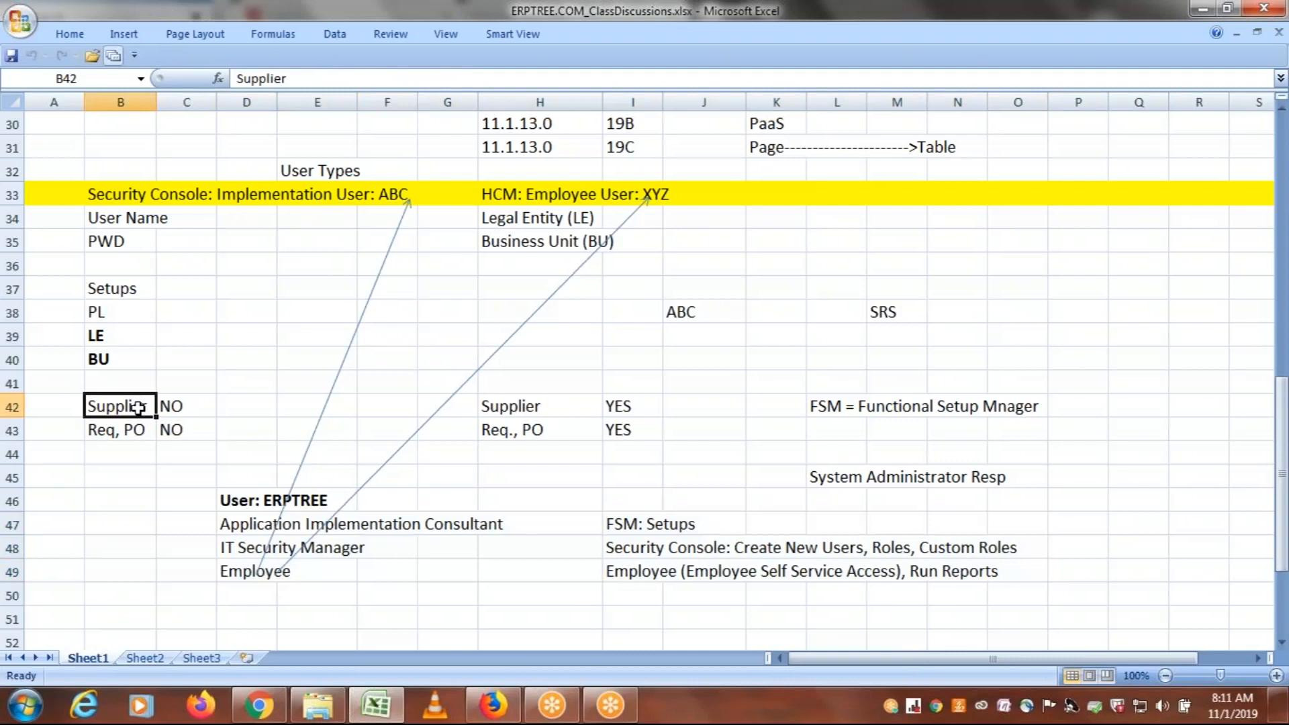
left_click_drag(121, 433, 186, 431)
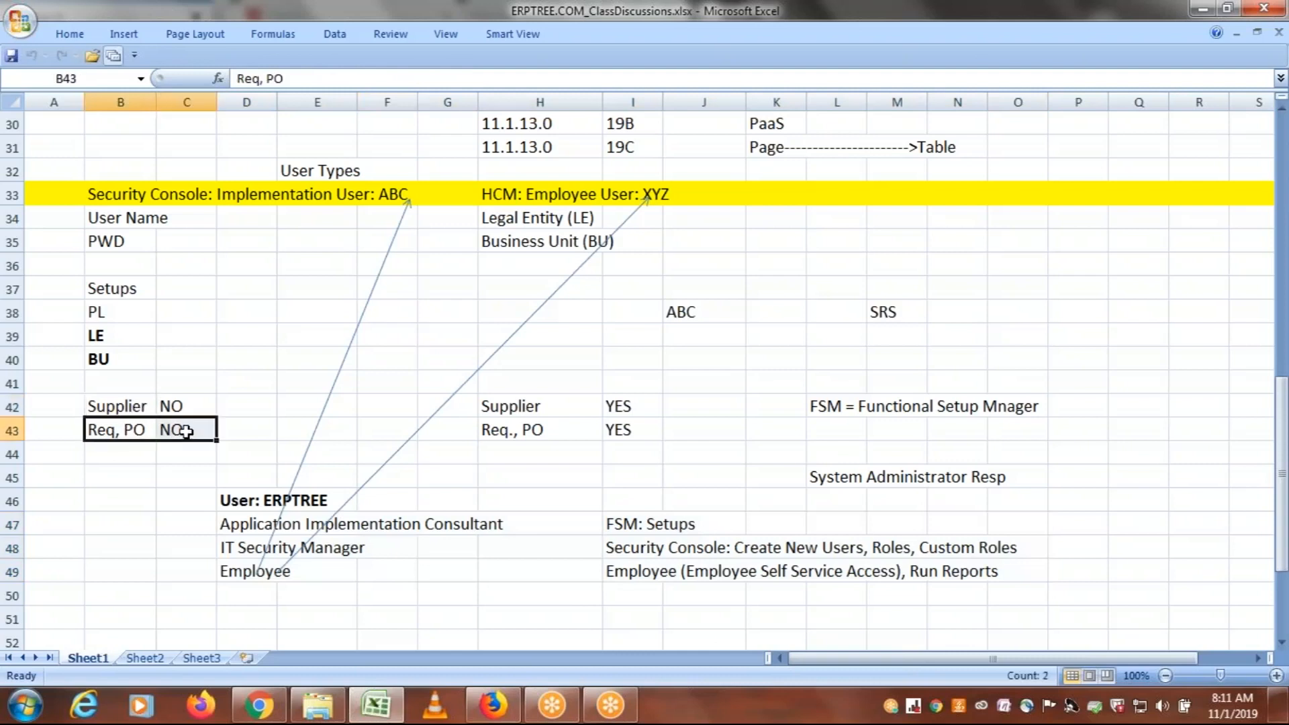
left_click(542, 196)
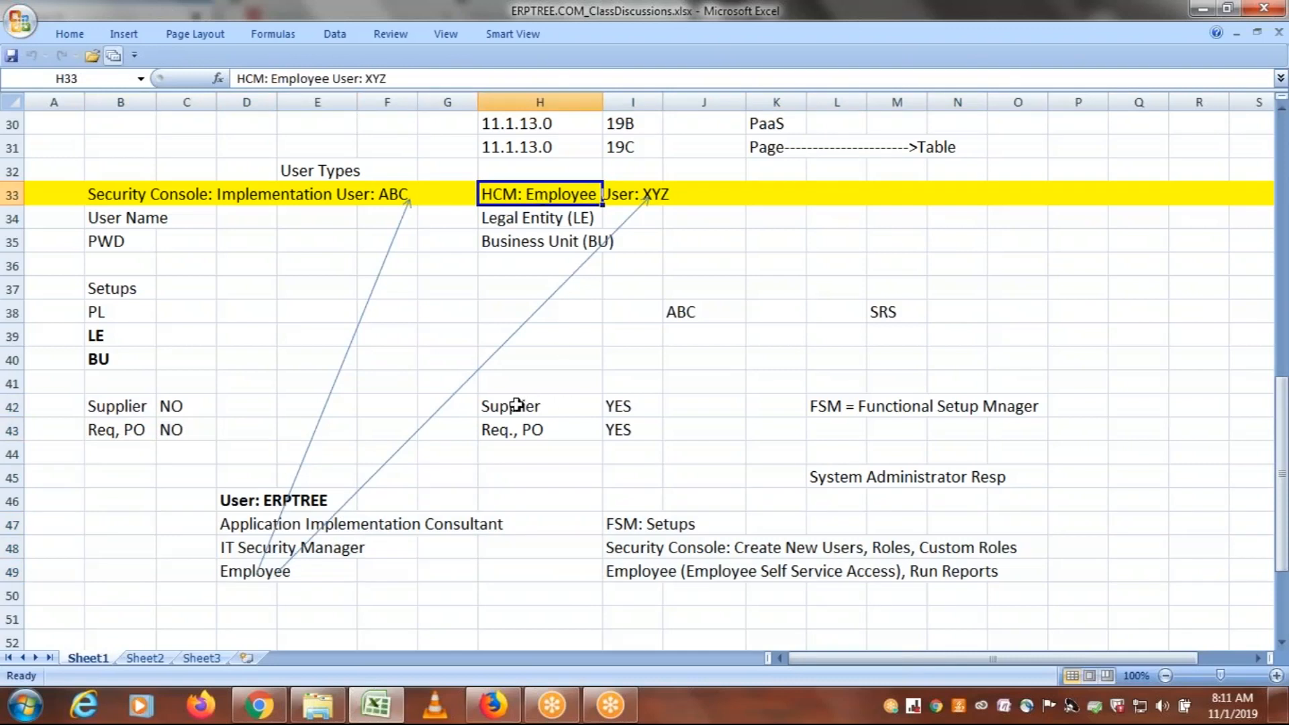
left_click_drag(524, 406, 622, 426)
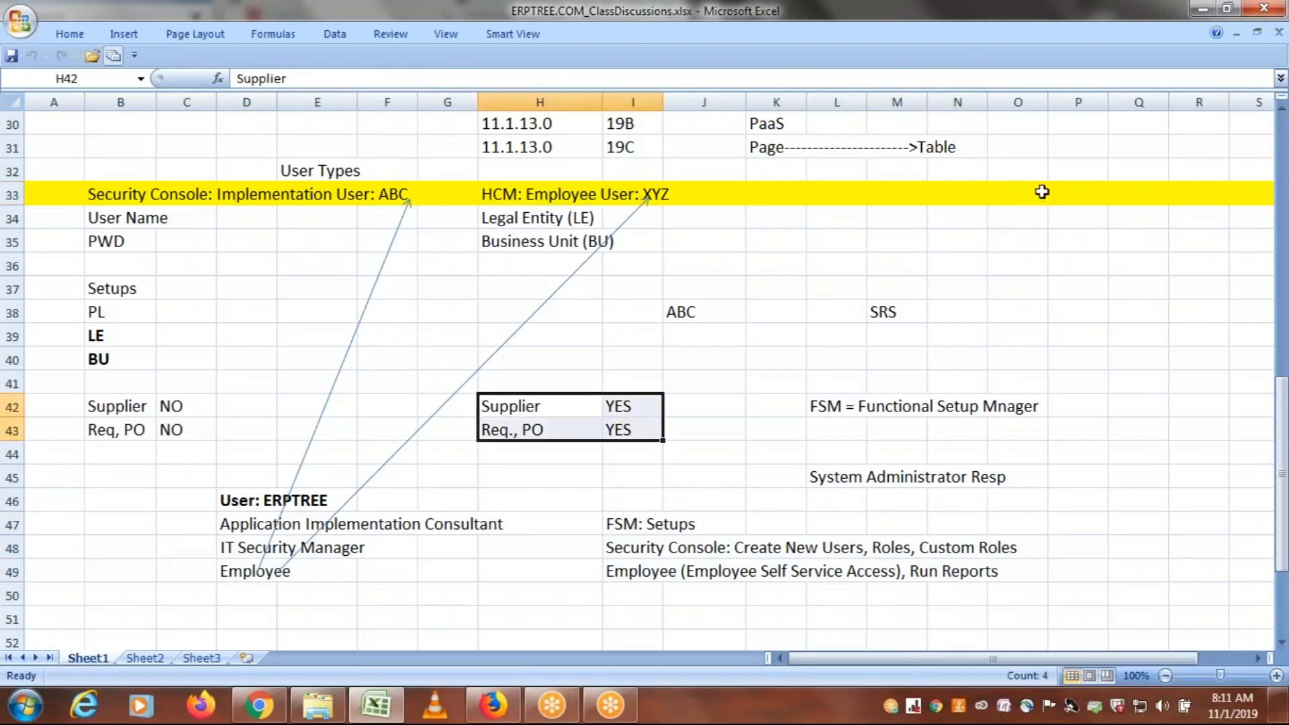
left_click(1062, 27)
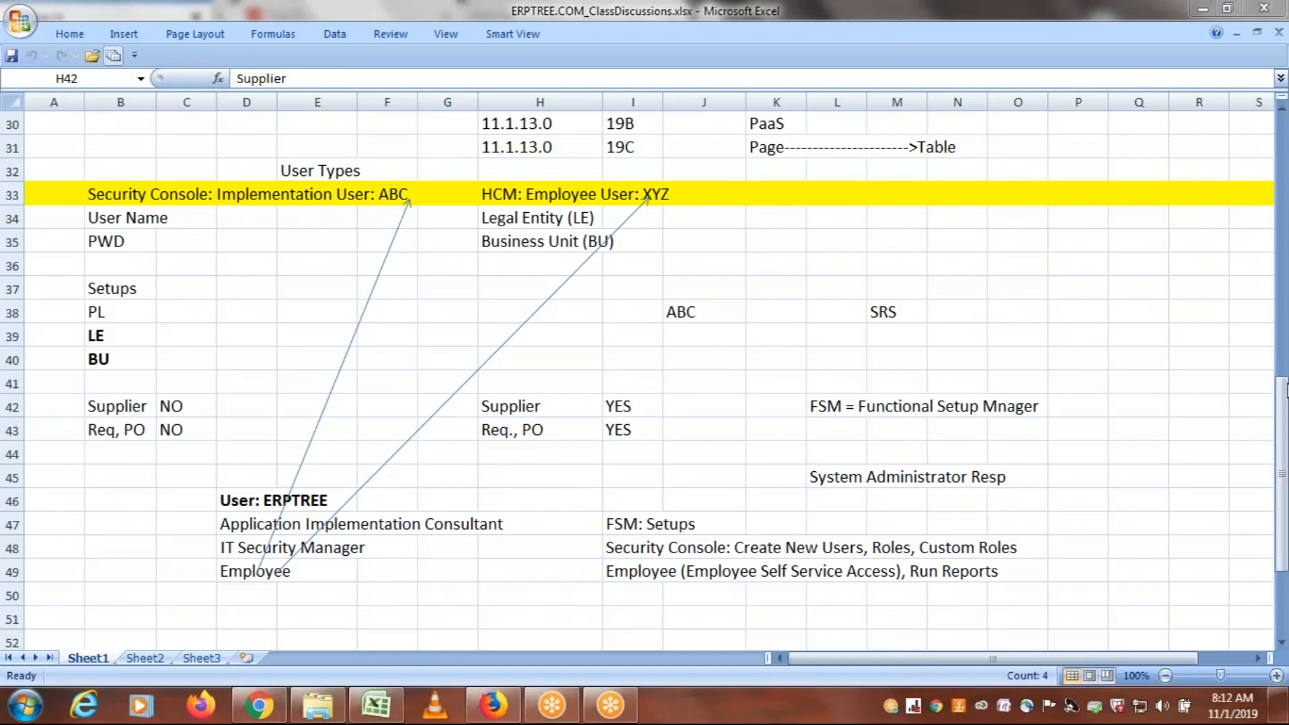
Revisit the list of the ERPTREE user's roles in rows 47 to 49
left_click(1285, 407)
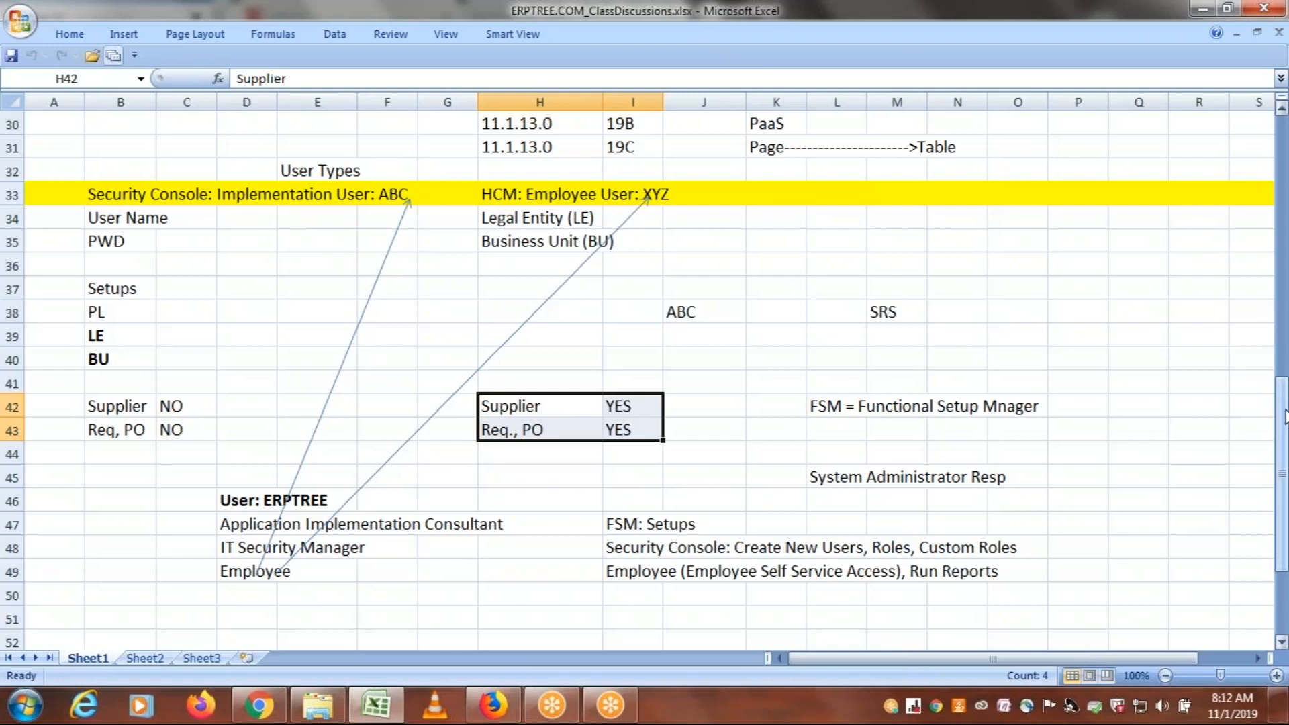
left_click_drag(1285, 416, 1285, 451)
left_click_drag(231, 430, 286, 476)
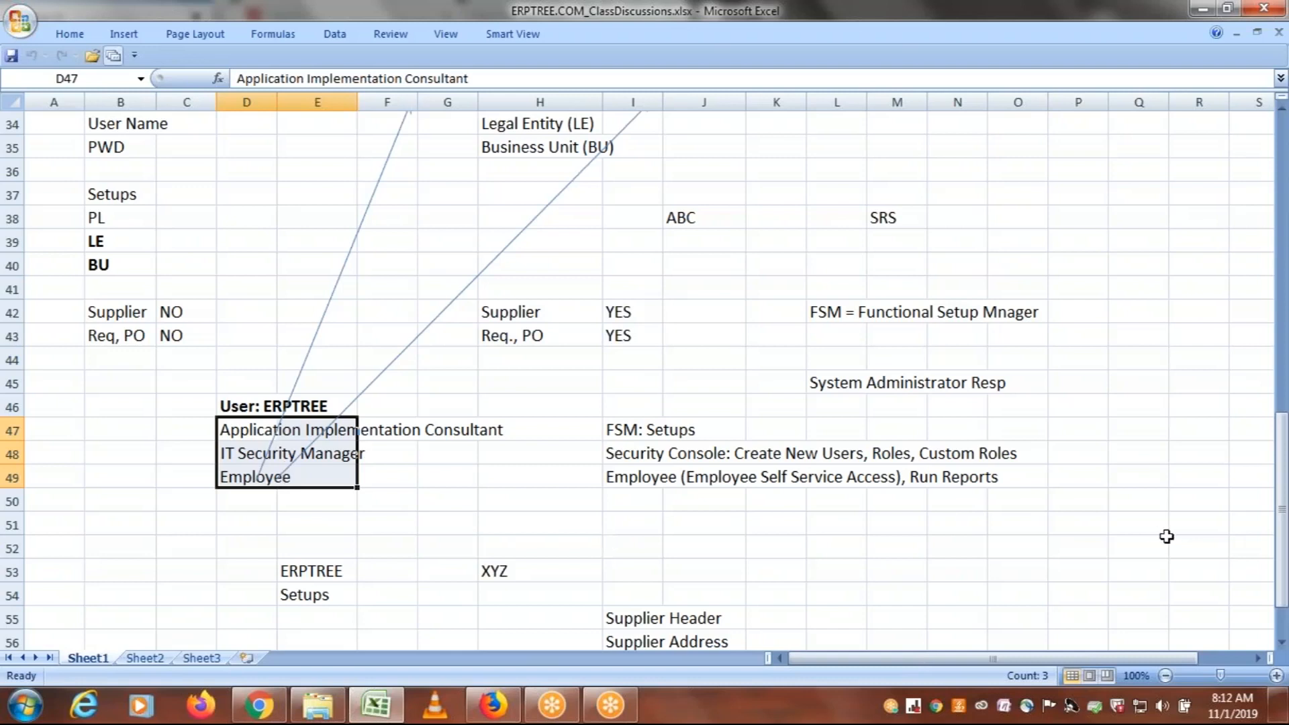
Enter GOOGLE in cell B61, in the empty area below the existing notes
left_click_drag(1282, 643, 1283, 655)
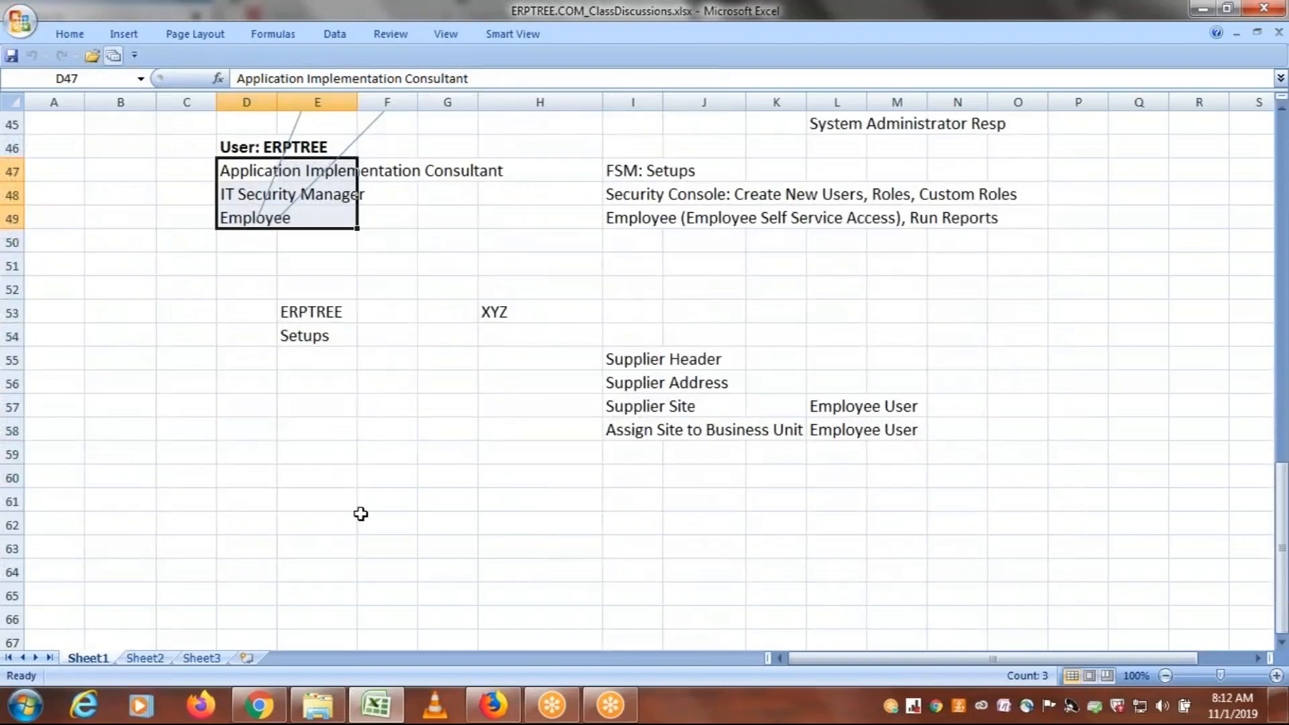
left_click(89, 502)
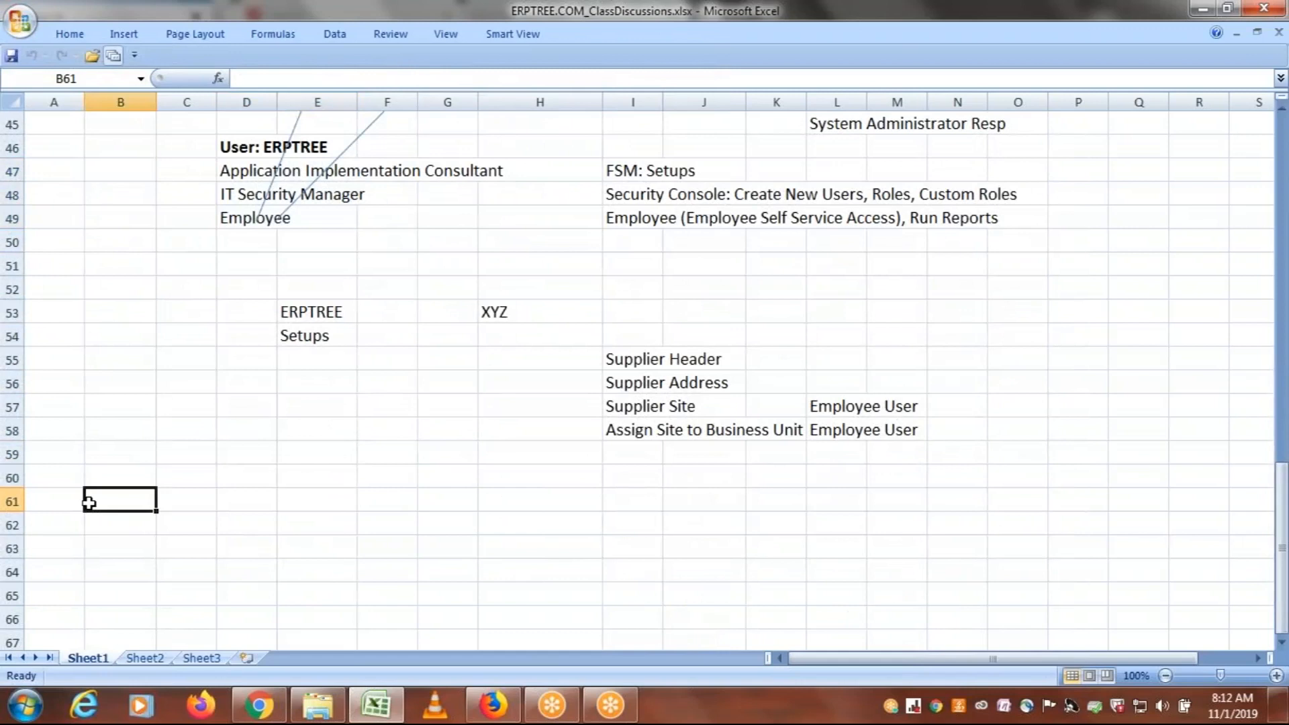
type("GOOGLE")
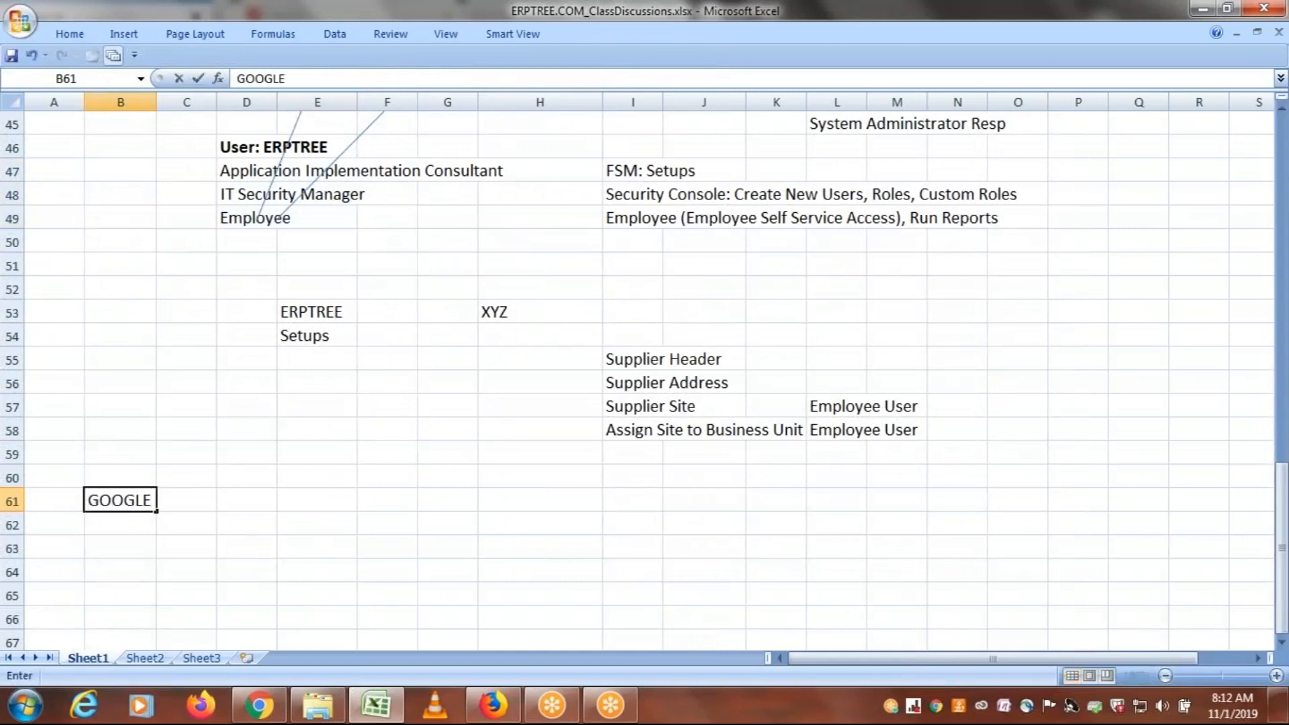
left_click(131, 526)
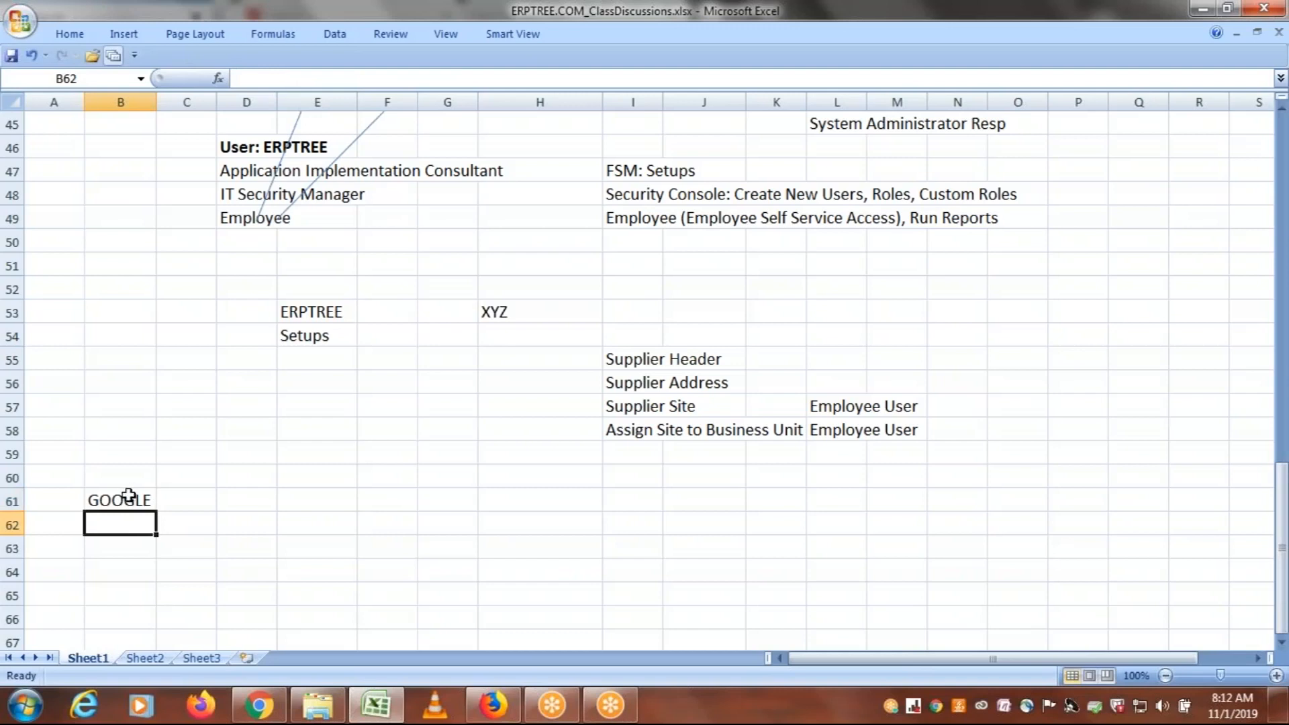
left_click(129, 496)
Examine the three ERPTREE roles, particularly IT Security Manager, in relation to the GOOGLE entry
left_click_drag(221, 169, 291, 214)
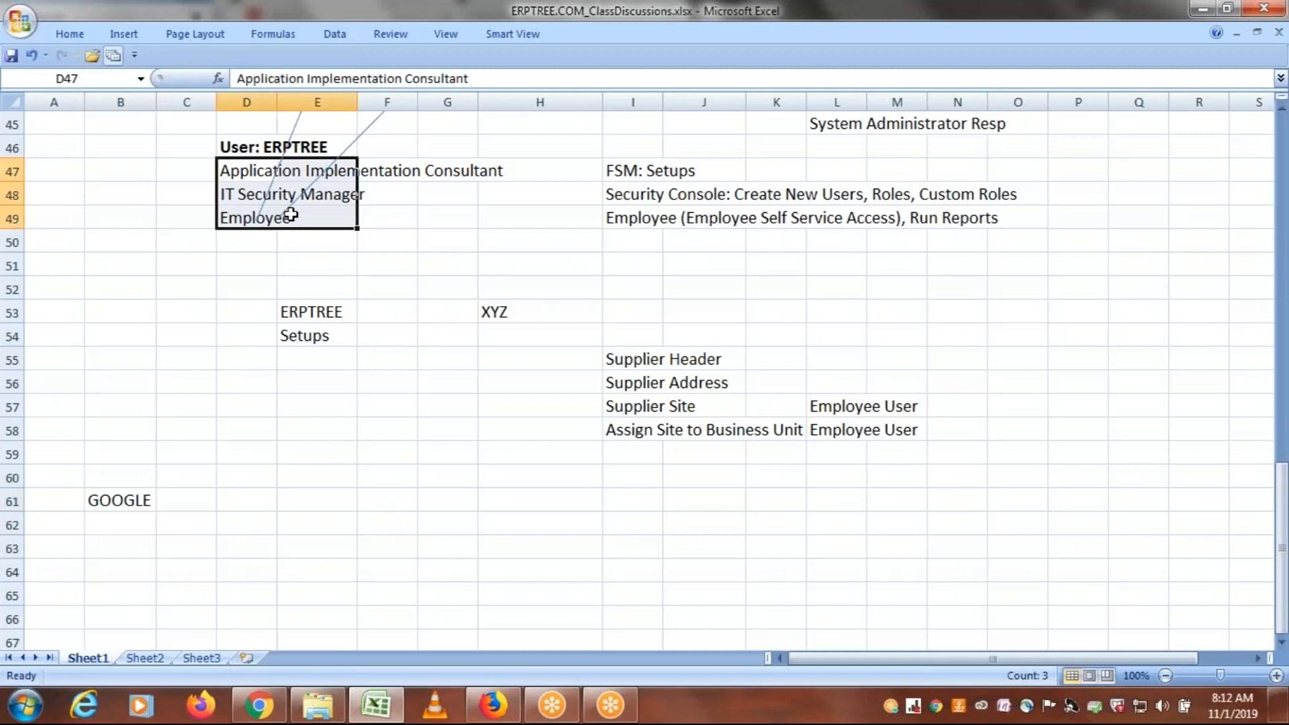
left_click(232, 195)
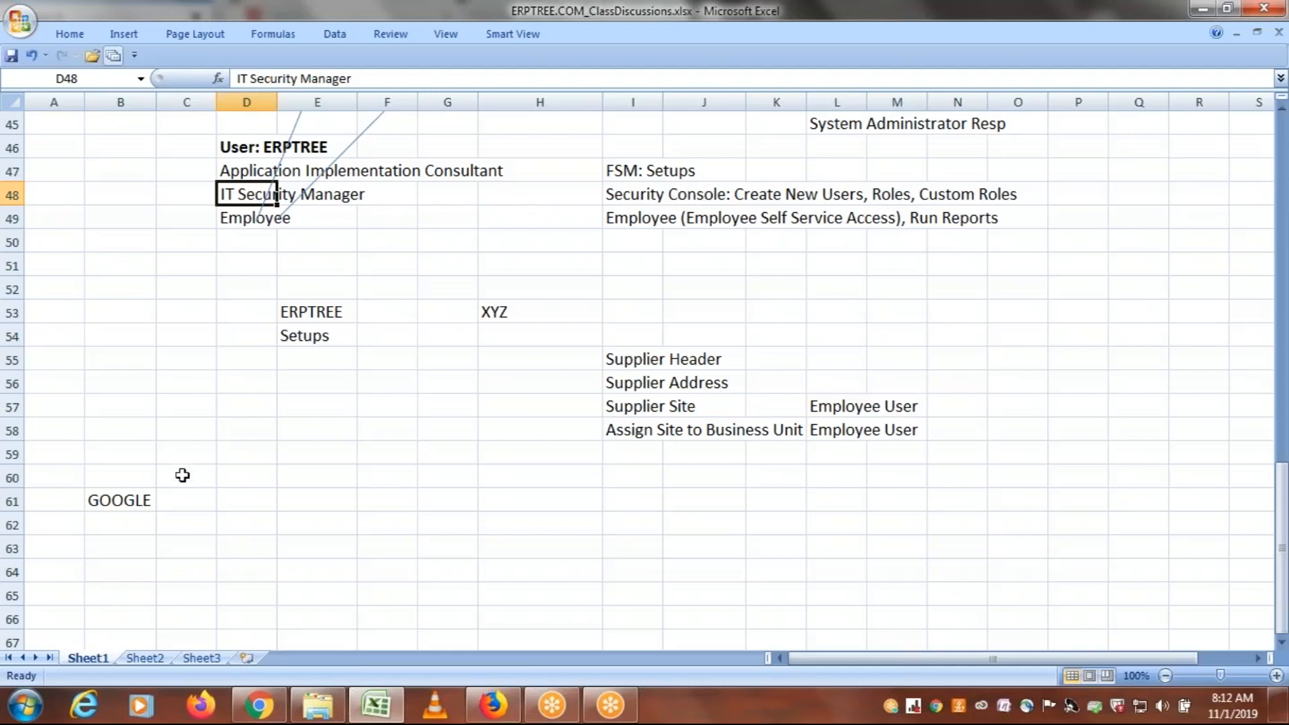
left_click(117, 501)
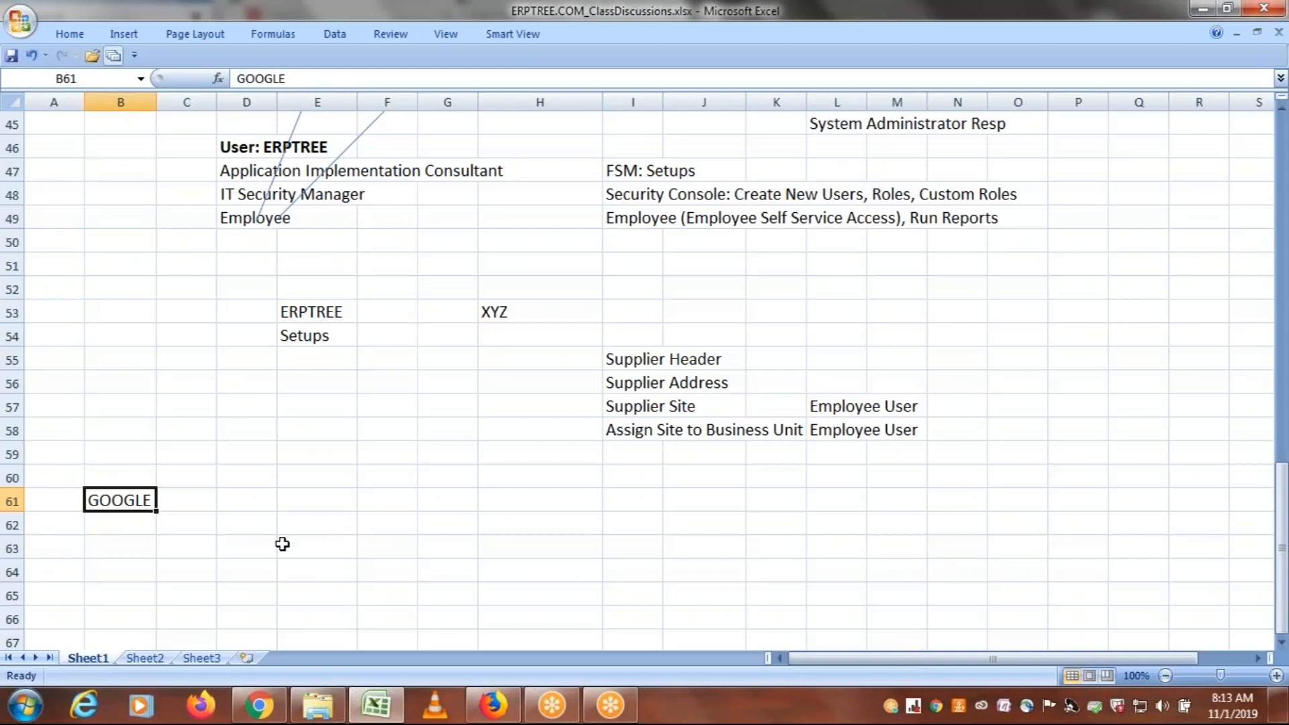
Switch to the Firefox window and sign in to Oracle Applications Cloud with user ID GOOGLE and the account password
left_click(499, 714)
left_click(429, 59)
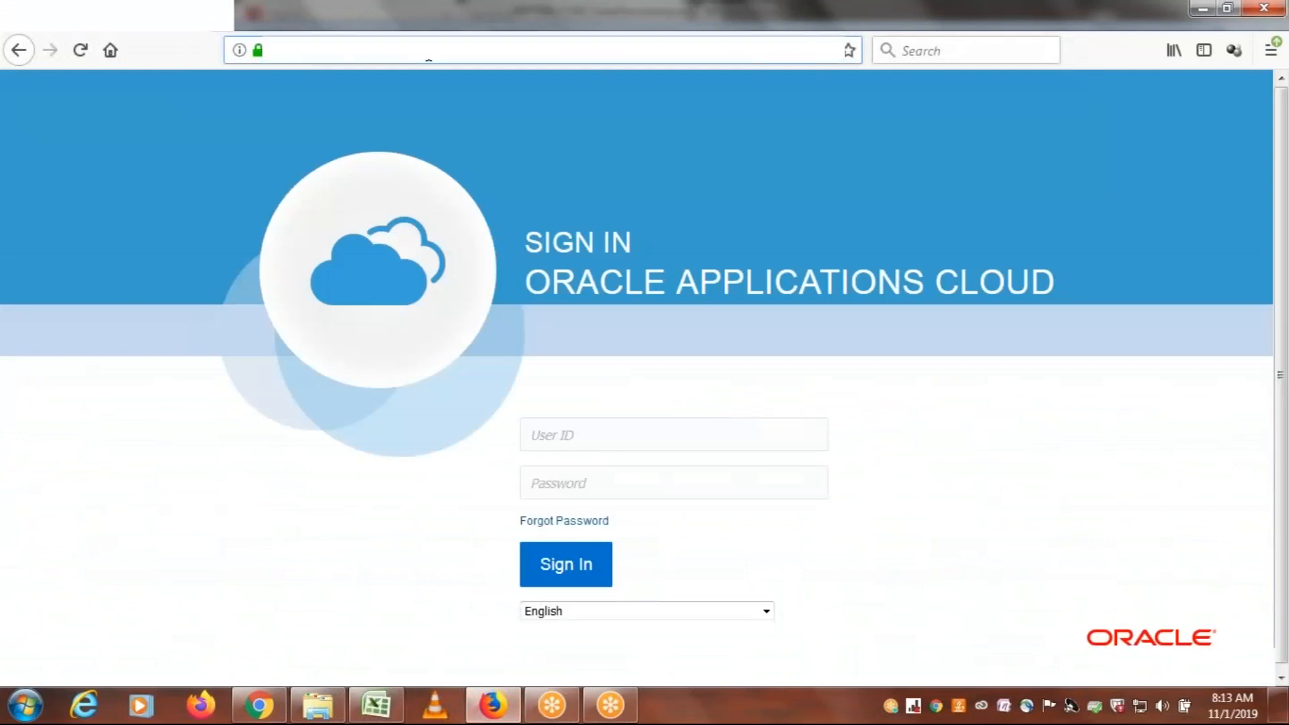
key("Return")
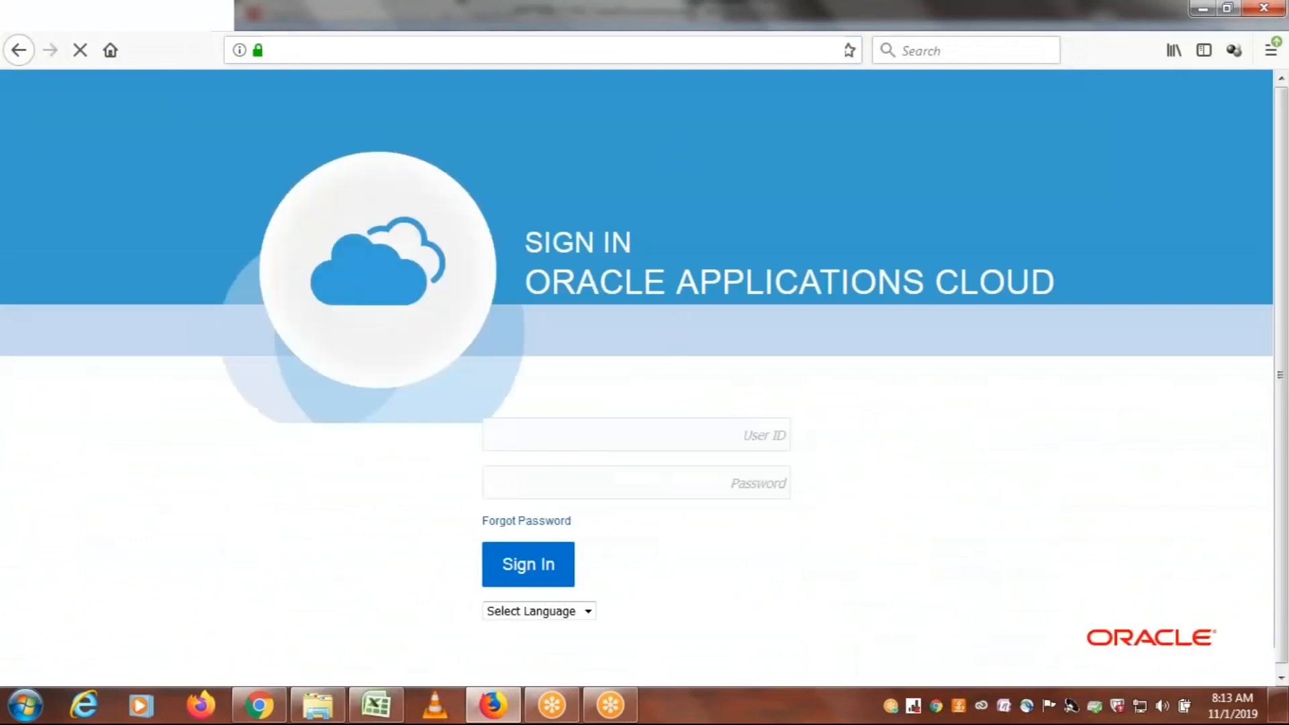
left_click(610, 440)
type("GOOGL")
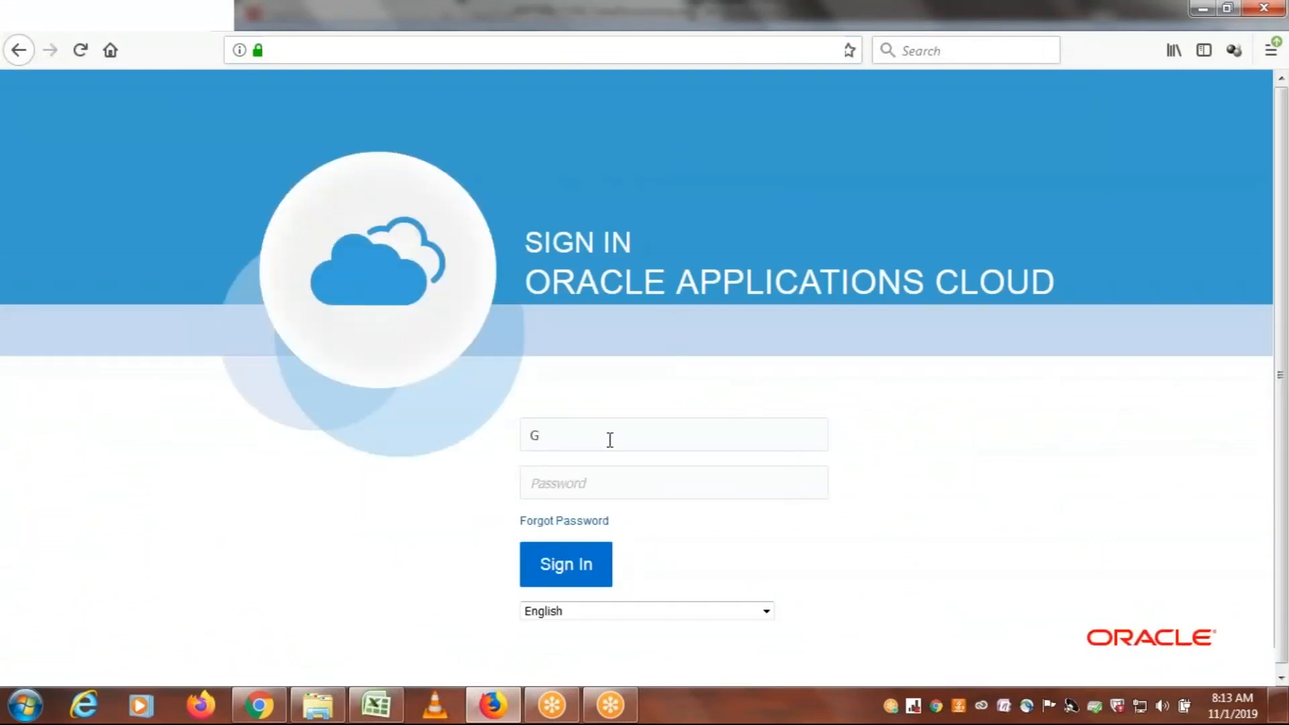
type("E")
key("Tab")
type("********")
key("Return")
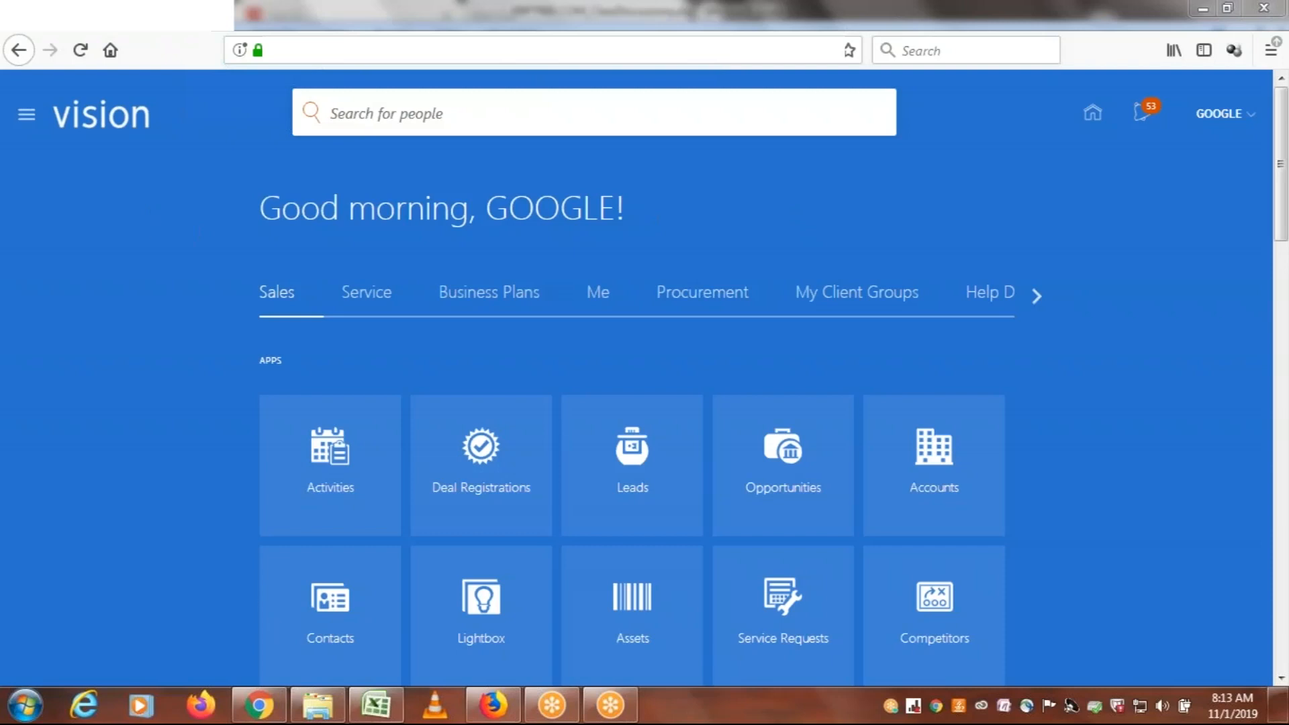
Open the Security Console from the Tools group of the Navigator and show its User Accounts page
left_click(376, 705)
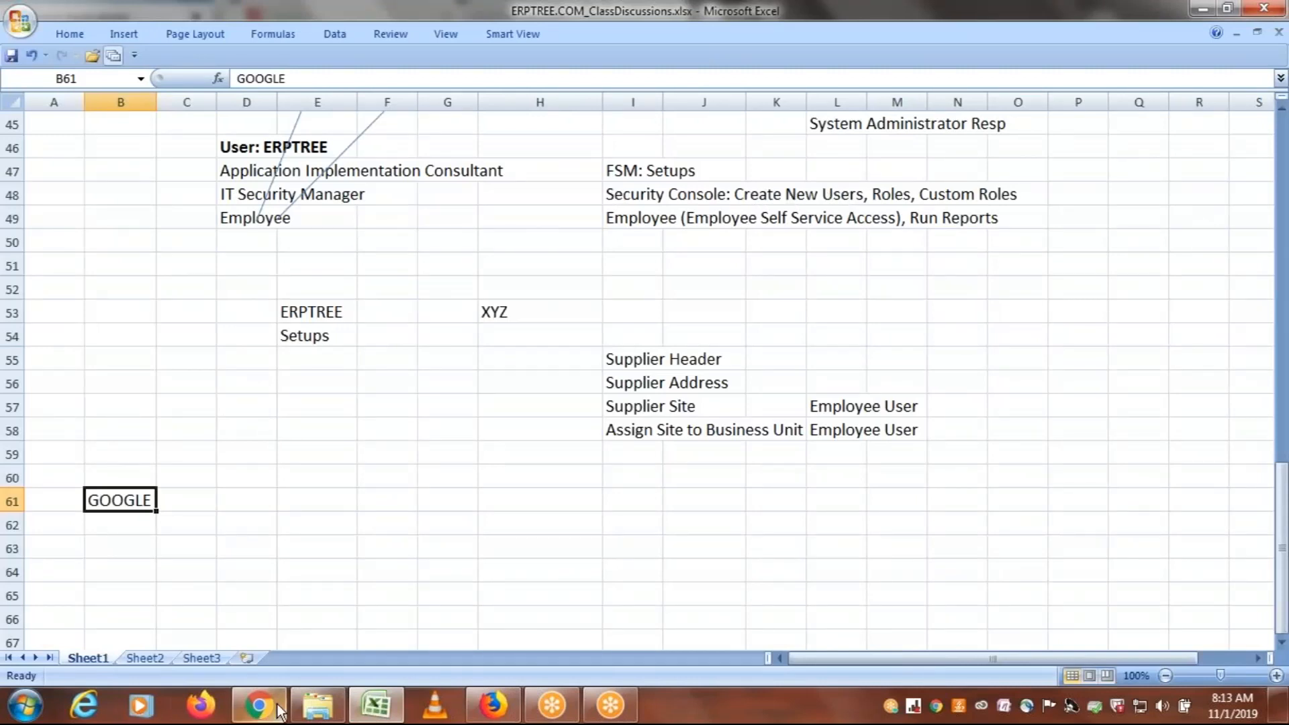
left_click(493, 705)
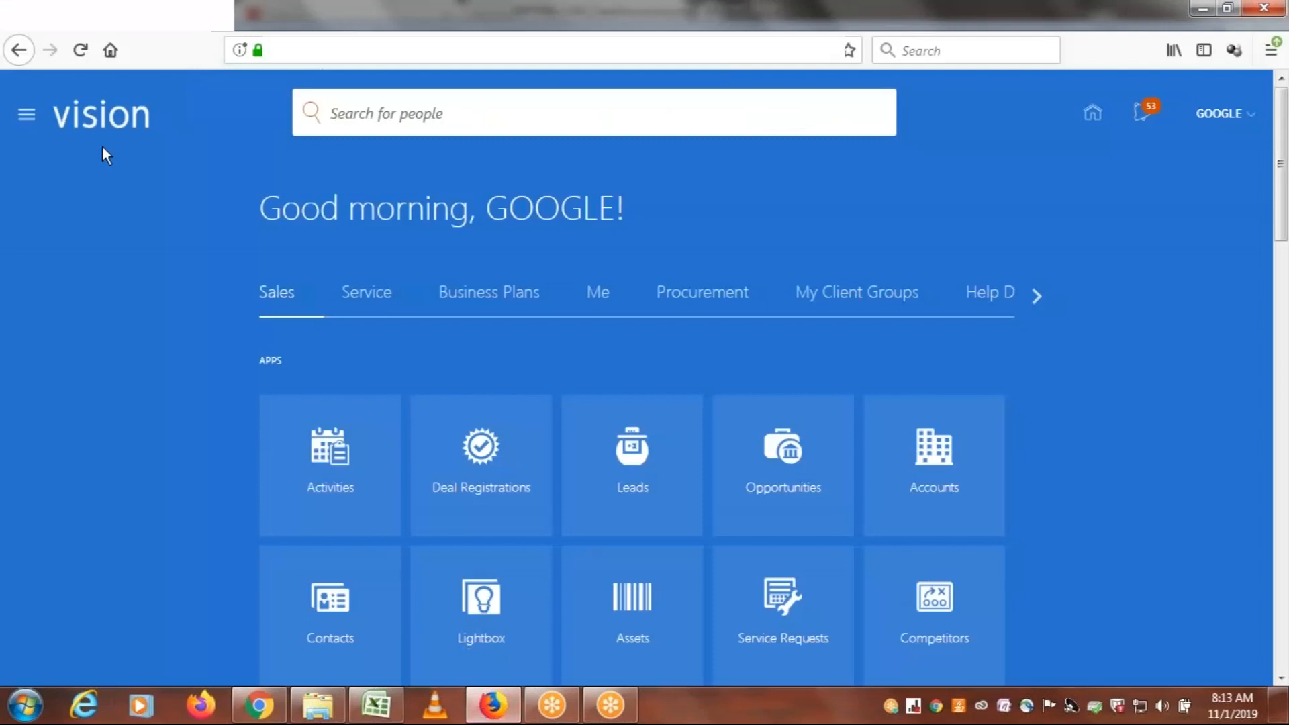
left_click(27, 120)
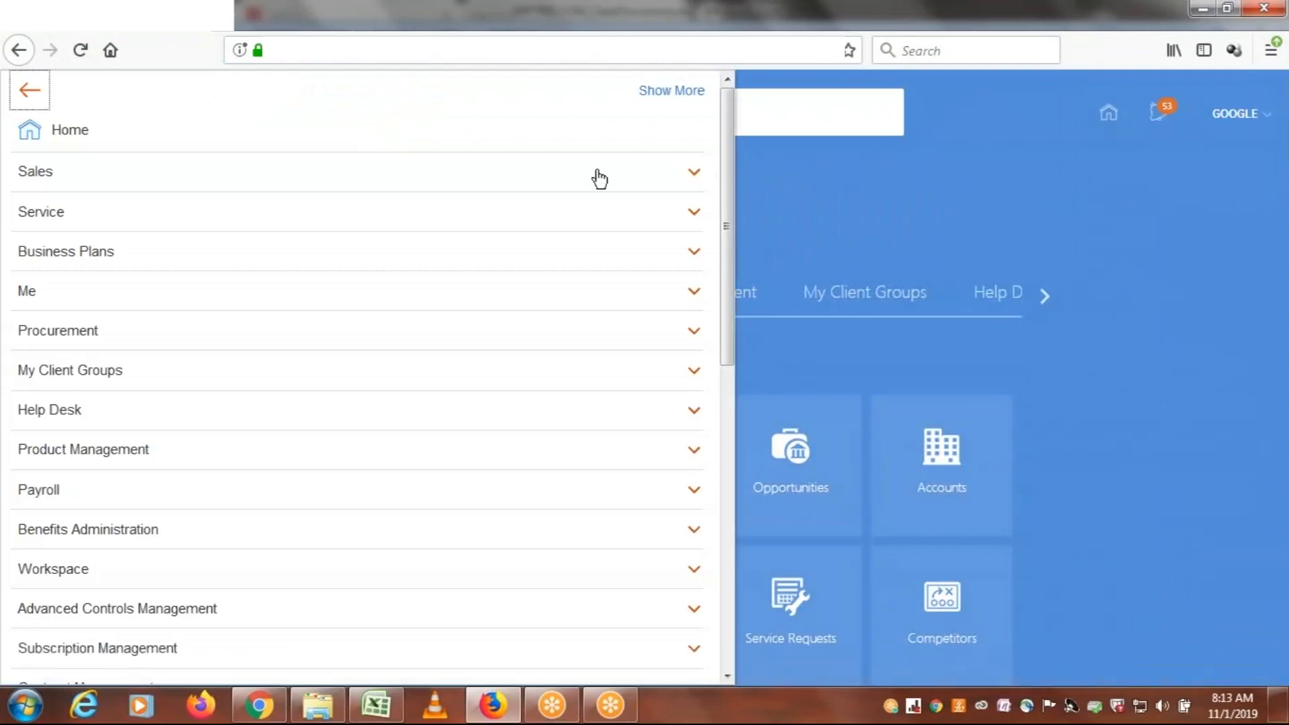
left_click_drag(728, 152, 720, 509)
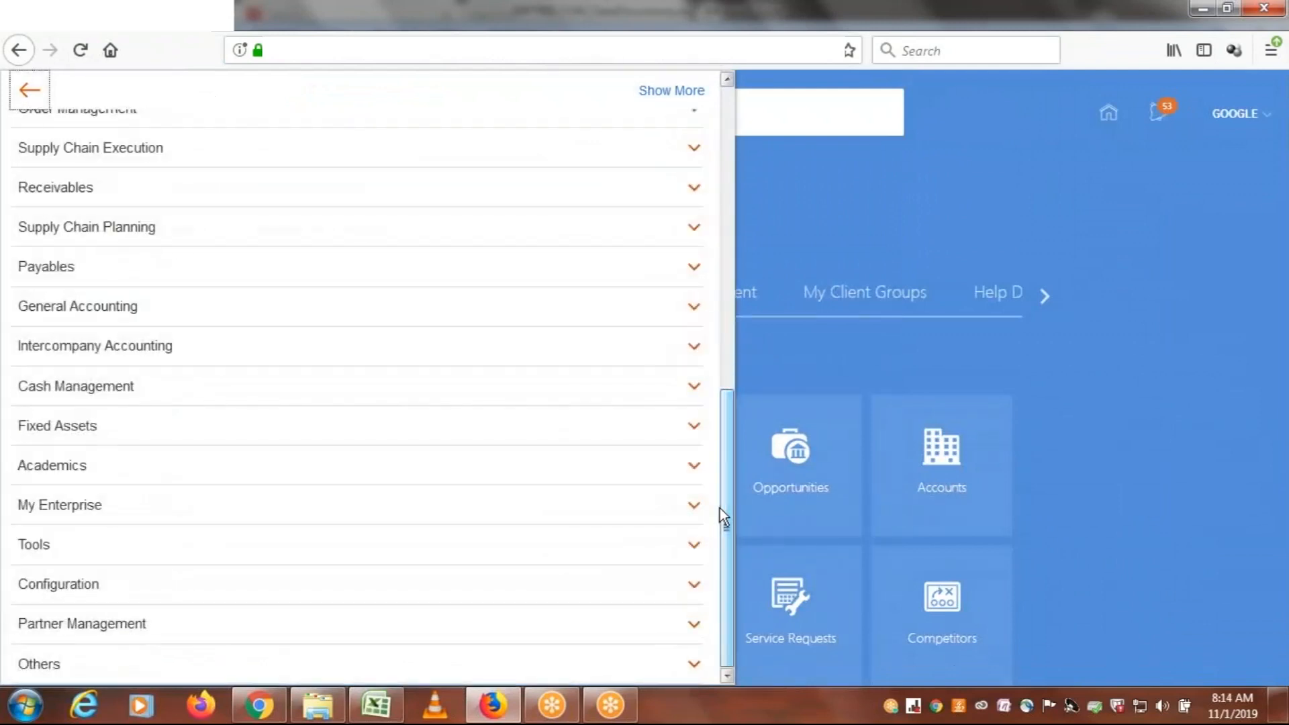
left_click(72, 555)
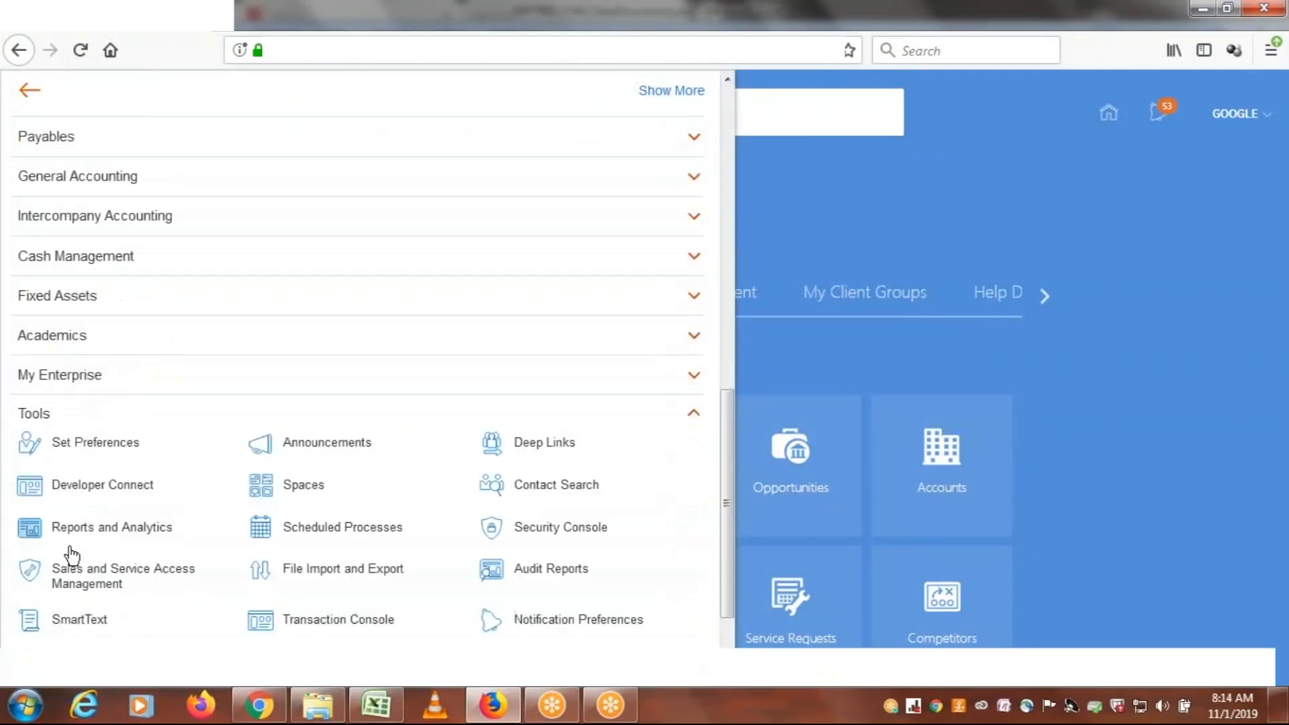
left_click_drag(728, 474, 727, 516)
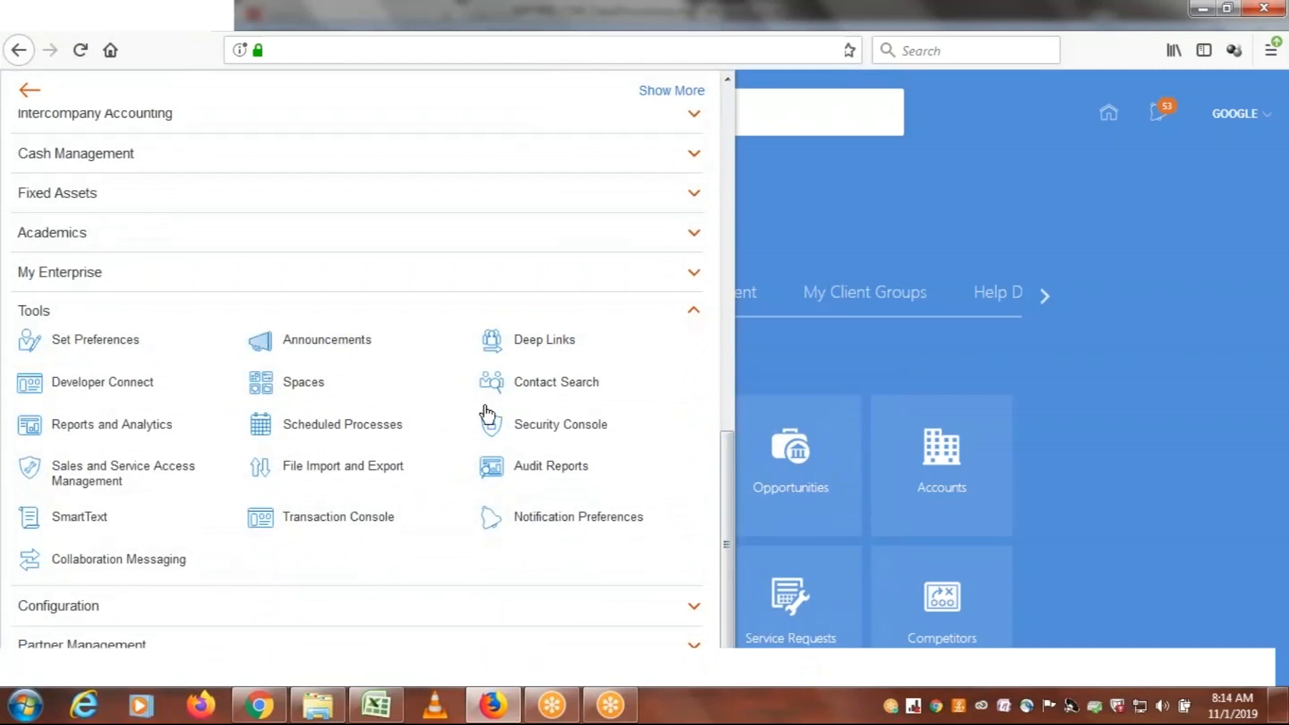
left_click(548, 433)
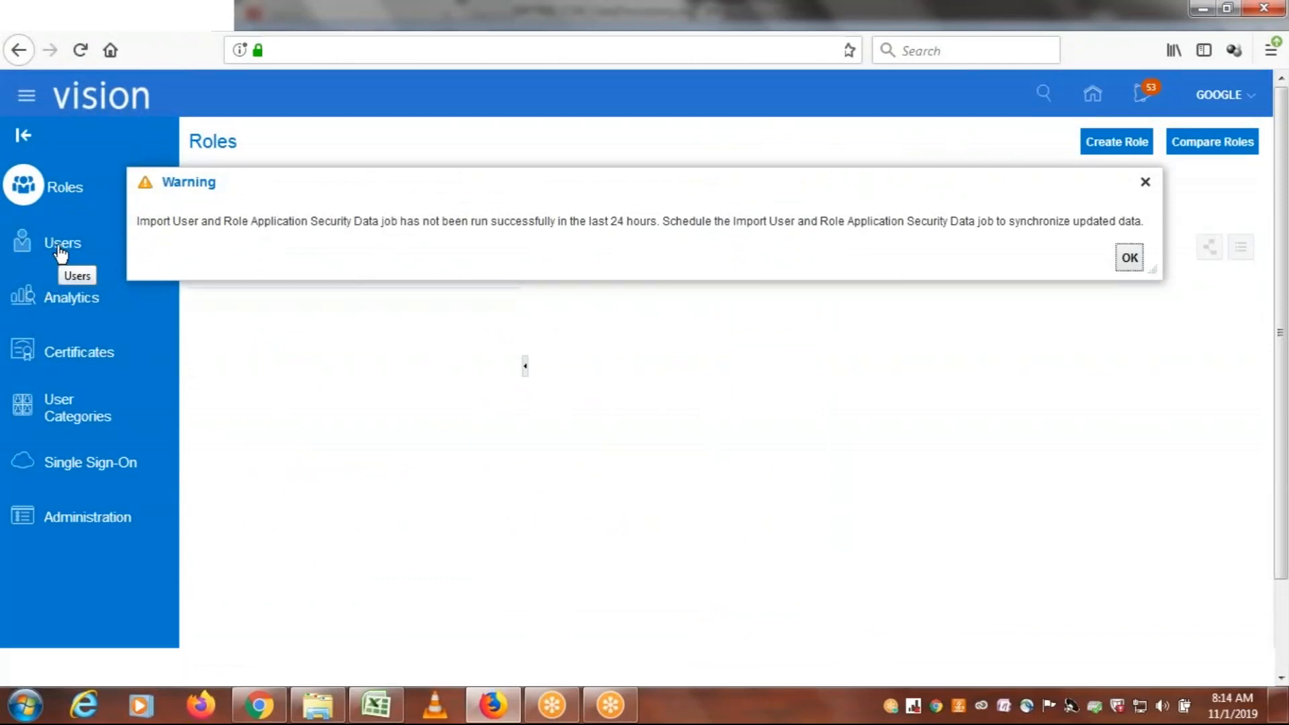
left_click(59, 249)
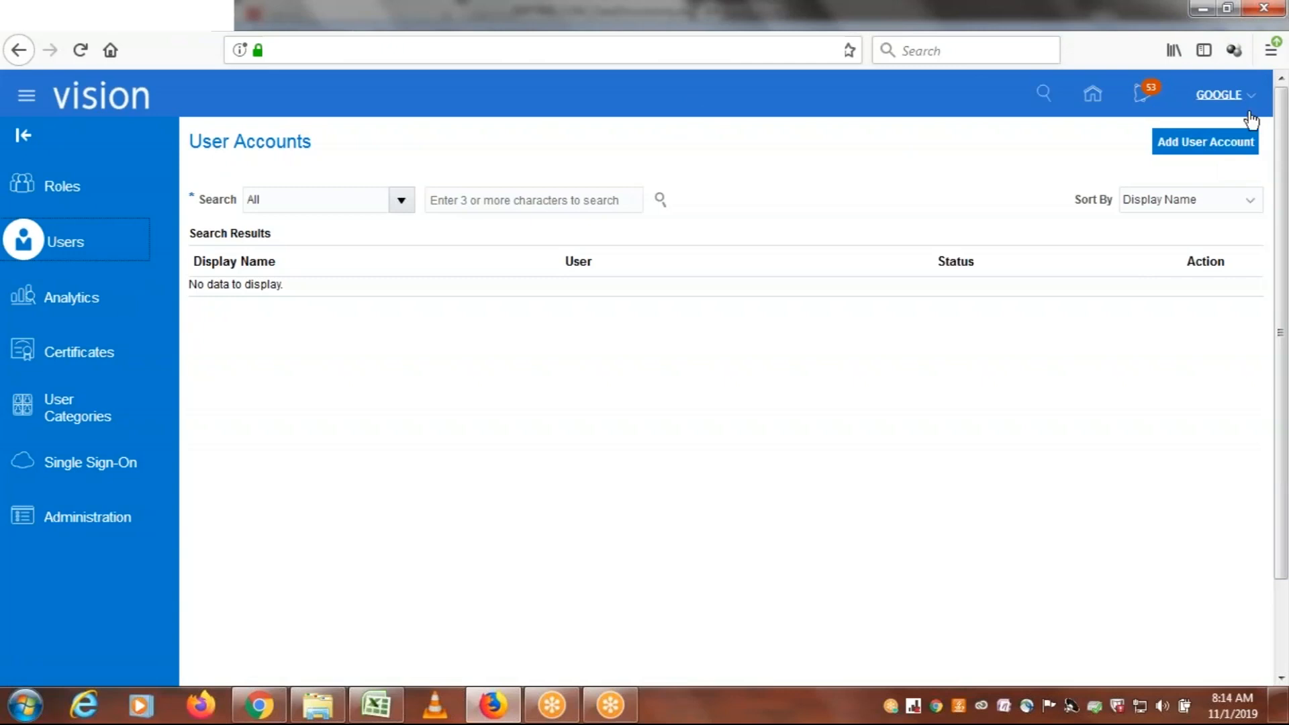
Reopen the Security Console through the Navigator's Tools group and return to the User Accounts page
left_click(27, 95)
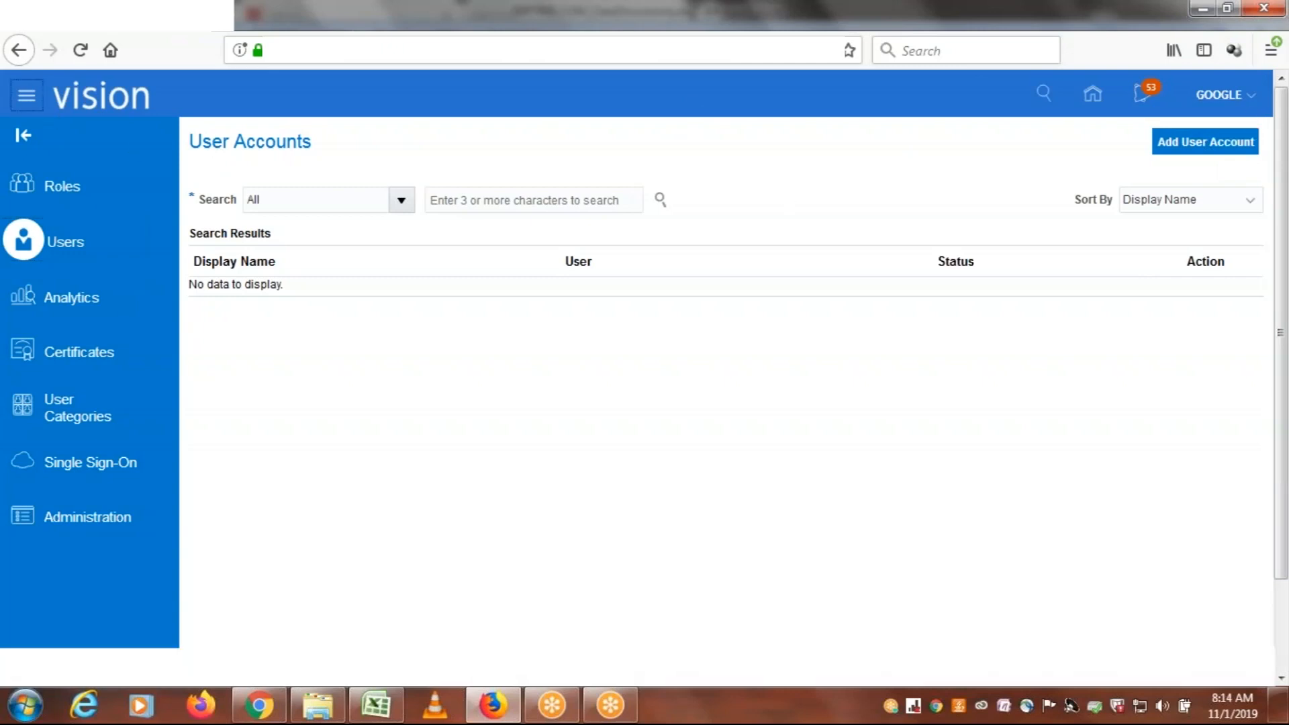
left_click(27, 101)
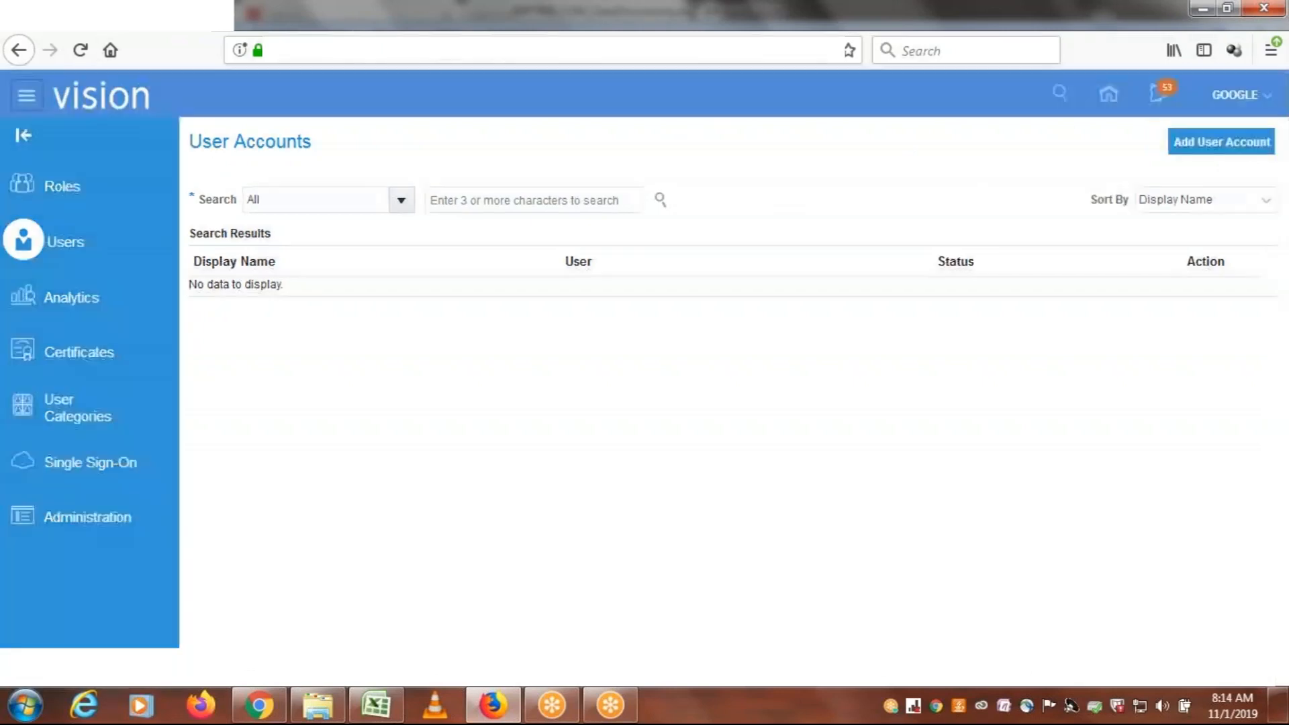
left_click_drag(725, 178, 736, 566)
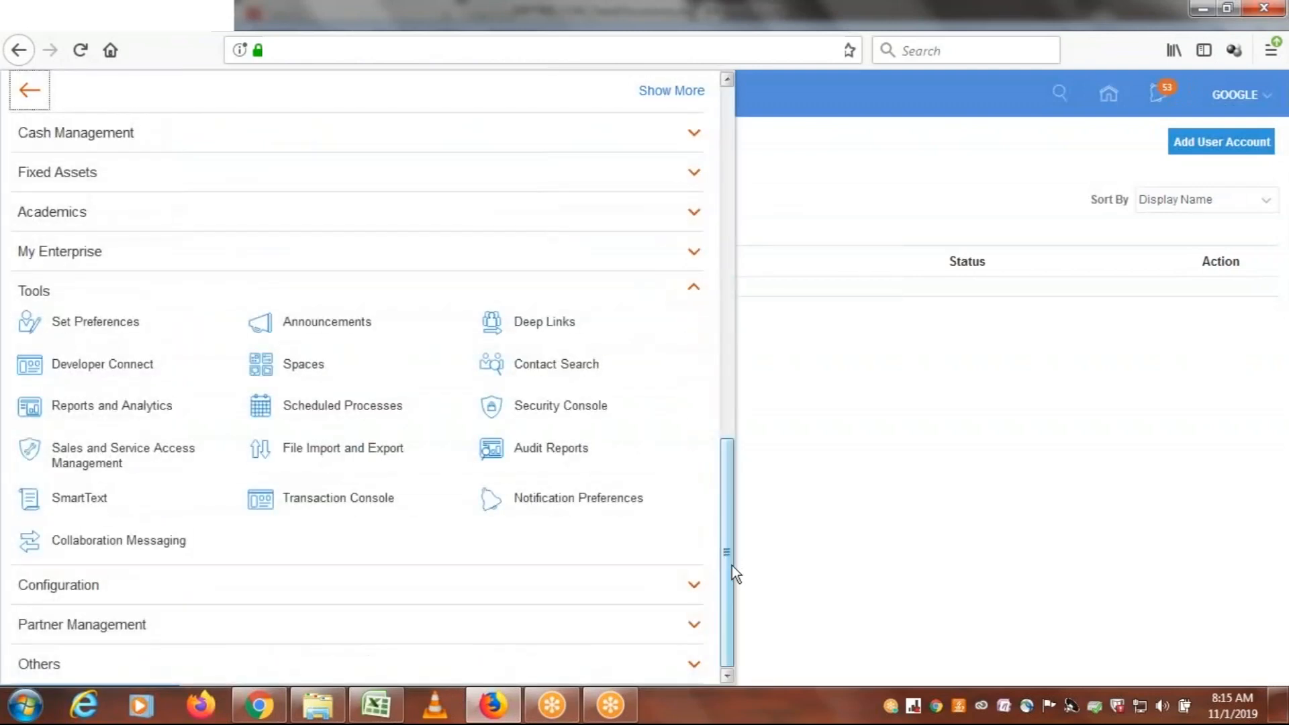
left_click(25, 290)
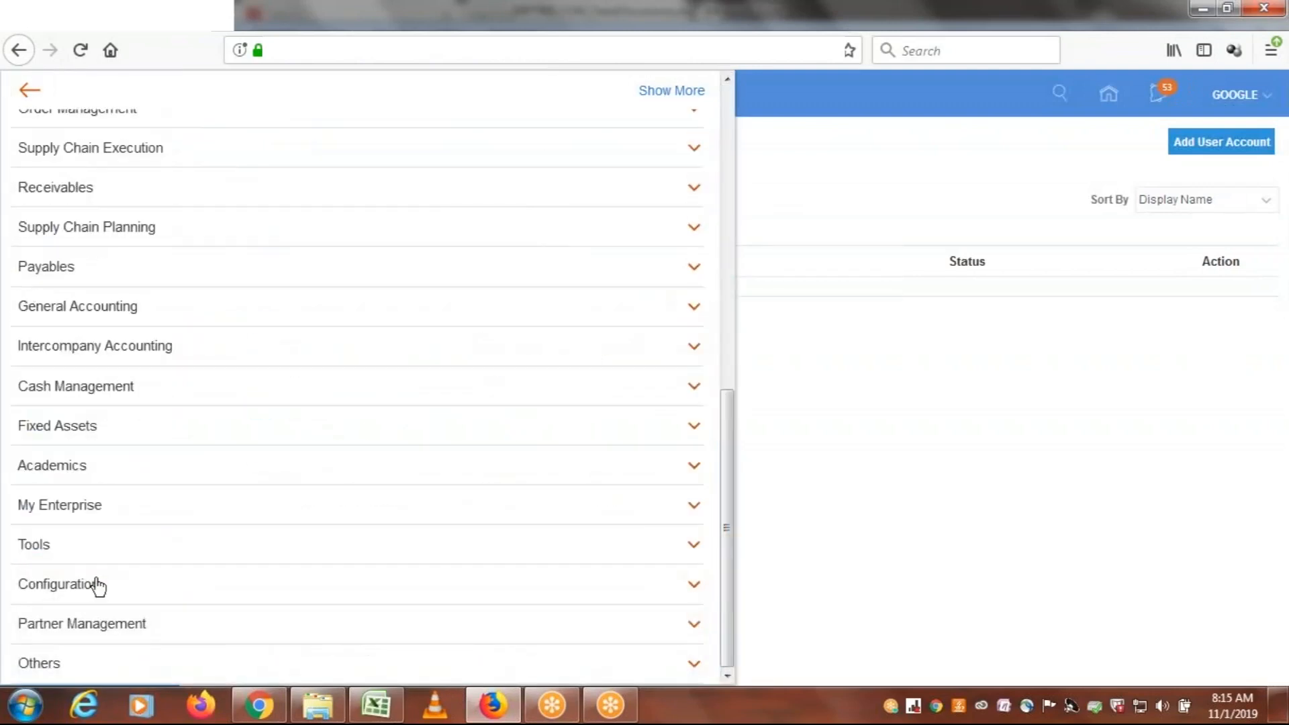
left_click(71, 547)
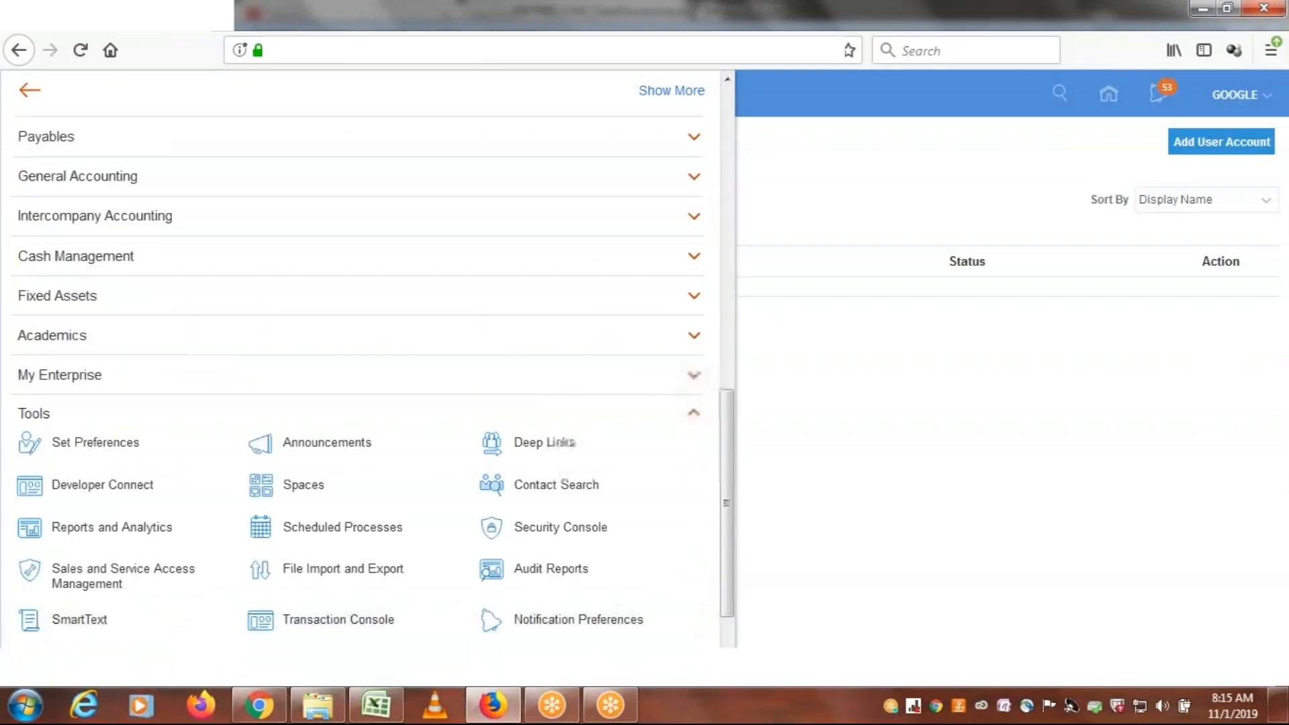
left_click_drag(726, 460, 726, 537)
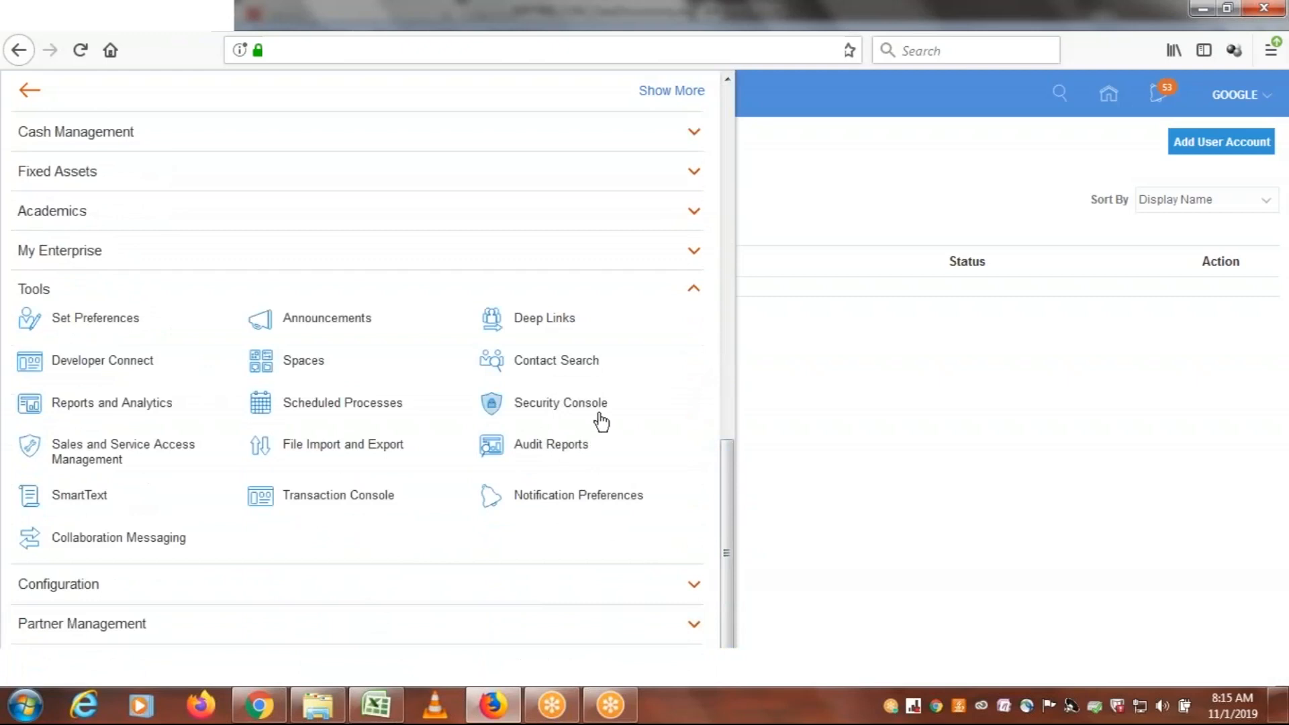
left_click(556, 409)
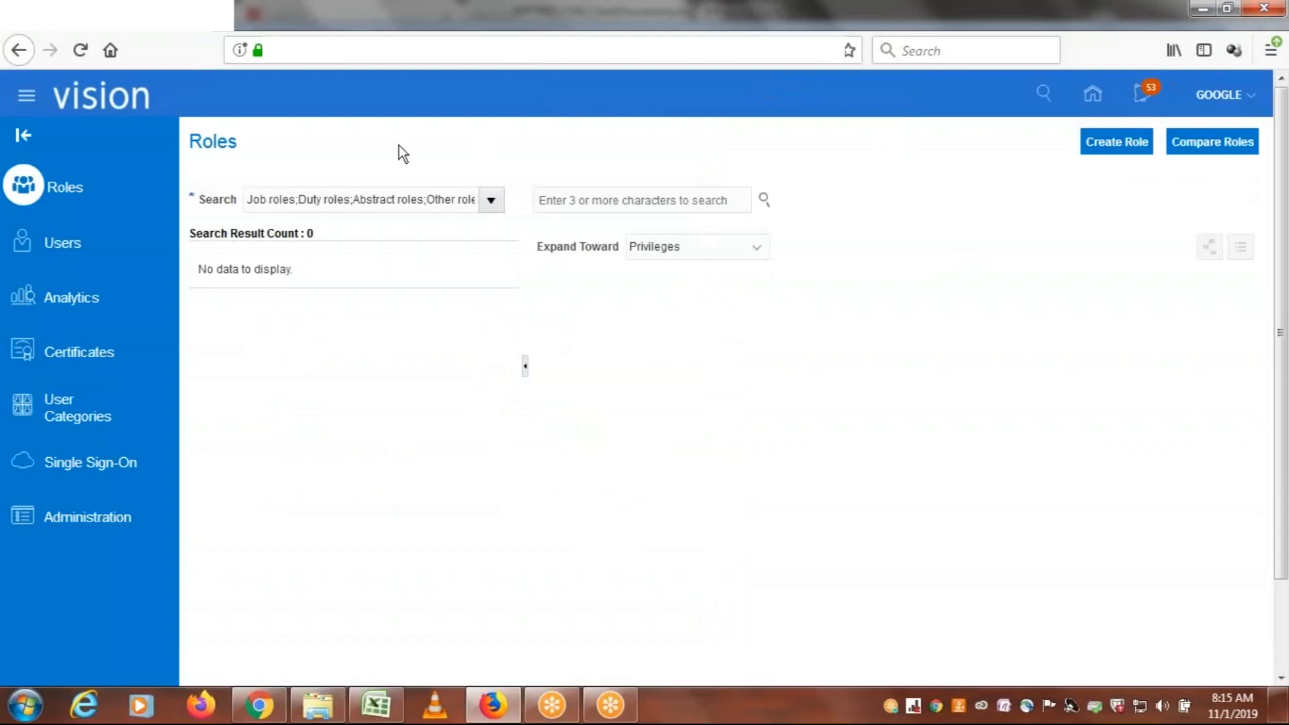
left_click(62, 246)
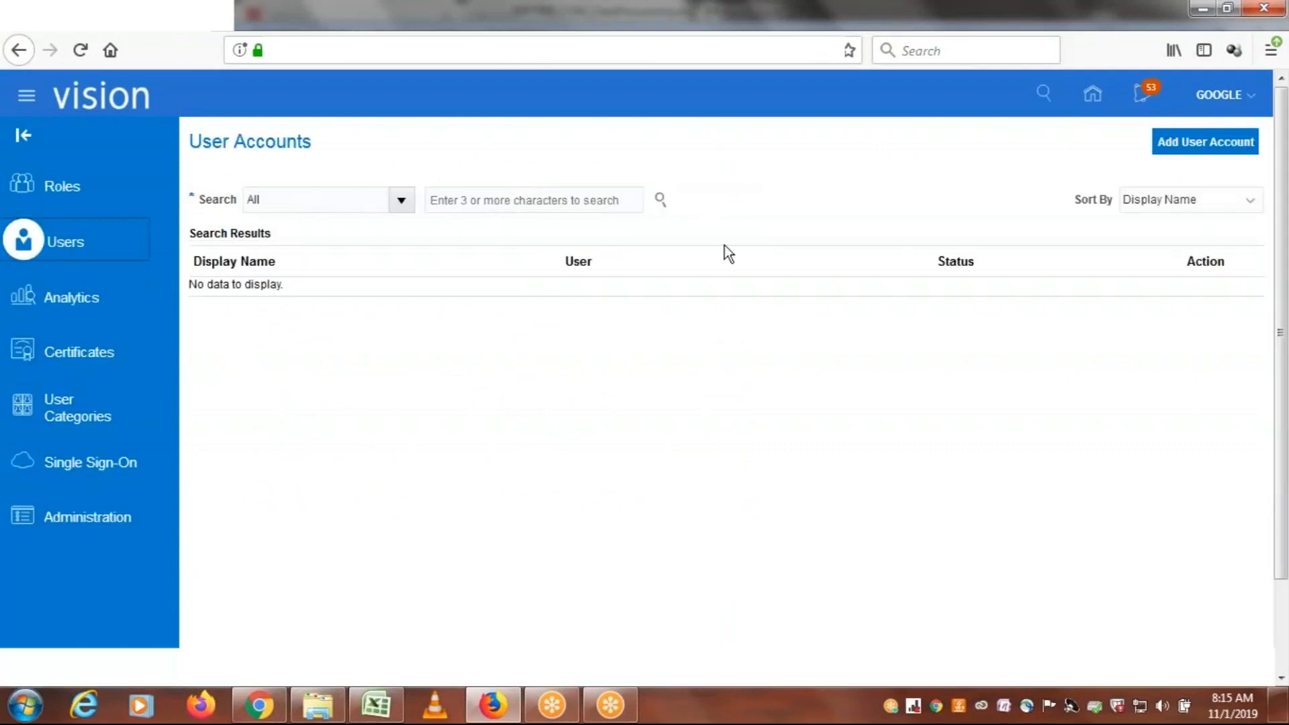
Start a new user account with CLOUDINC as both the last name and the user name
left_click(1199, 143)
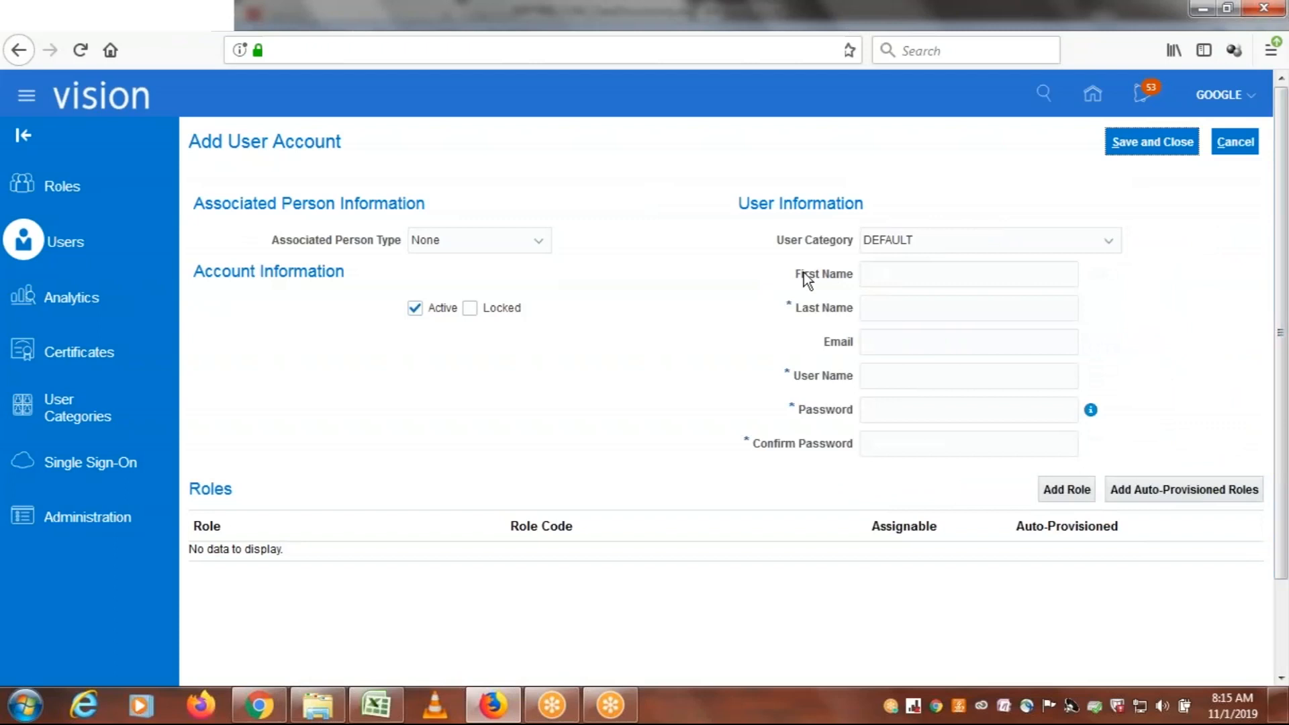
left_click(912, 305)
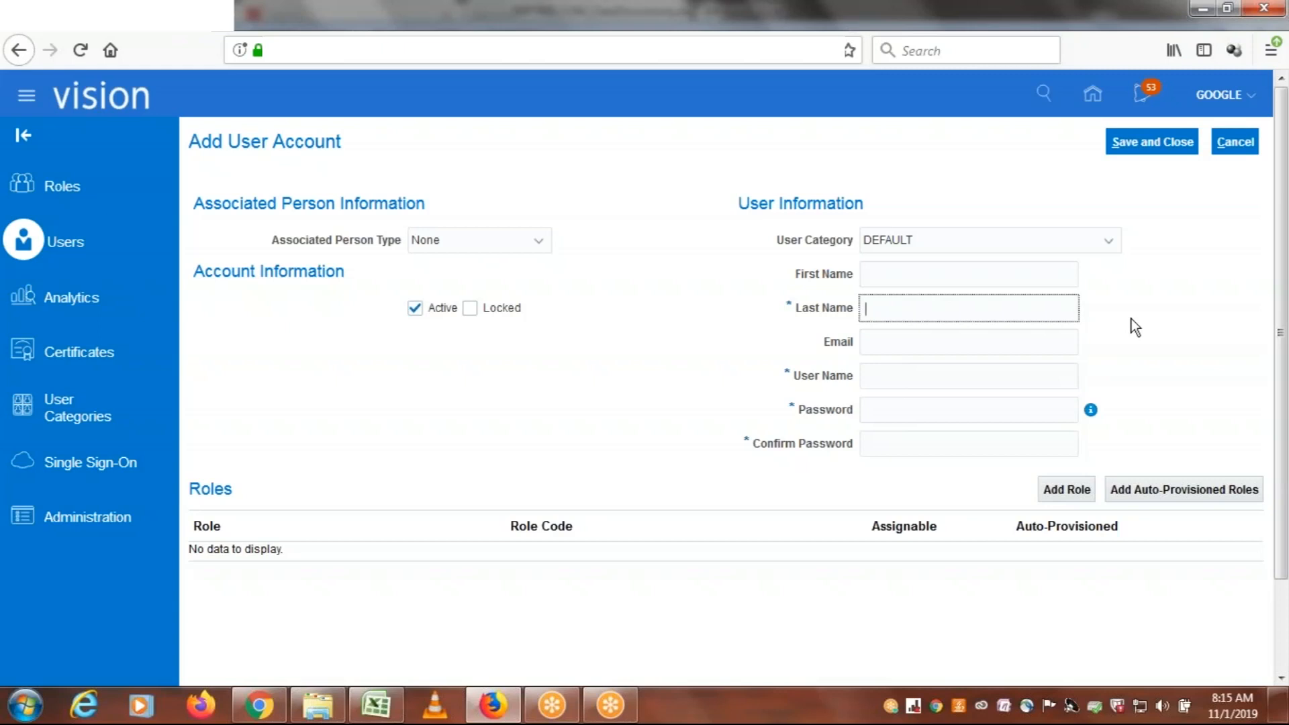
type("CLOUDINC")
key("Tab")
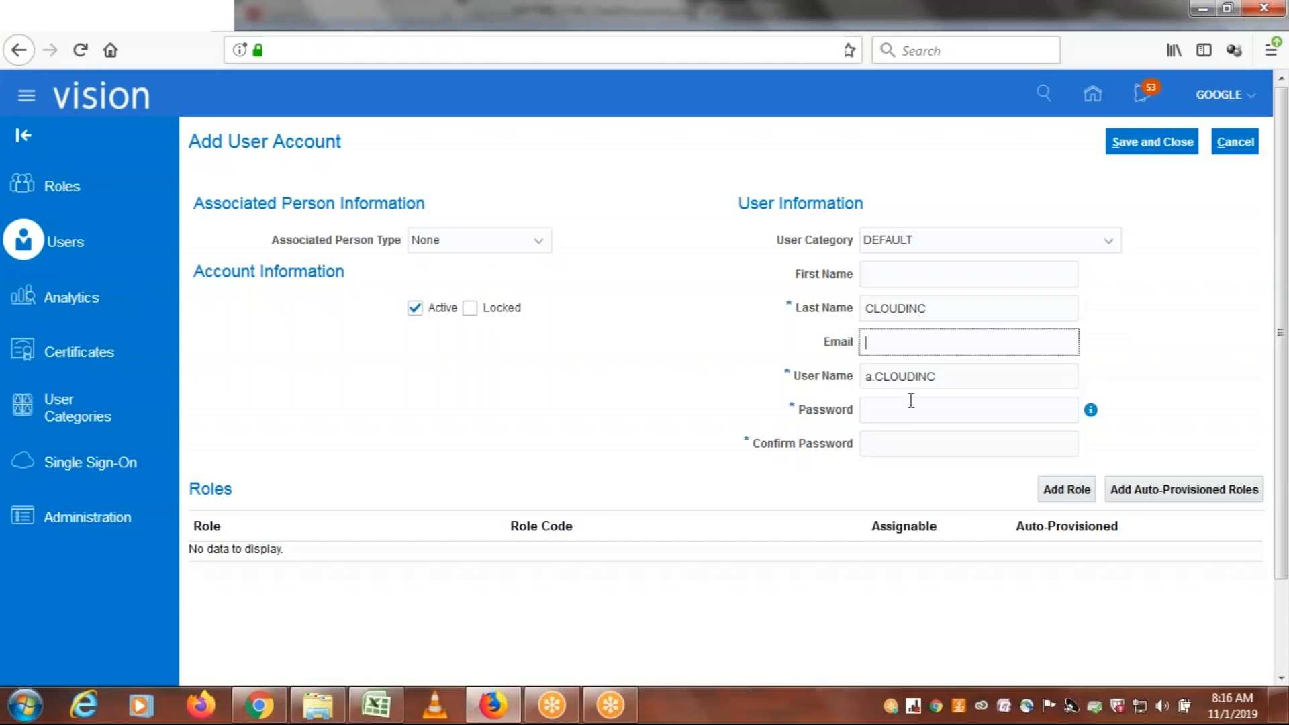
key("Tab")
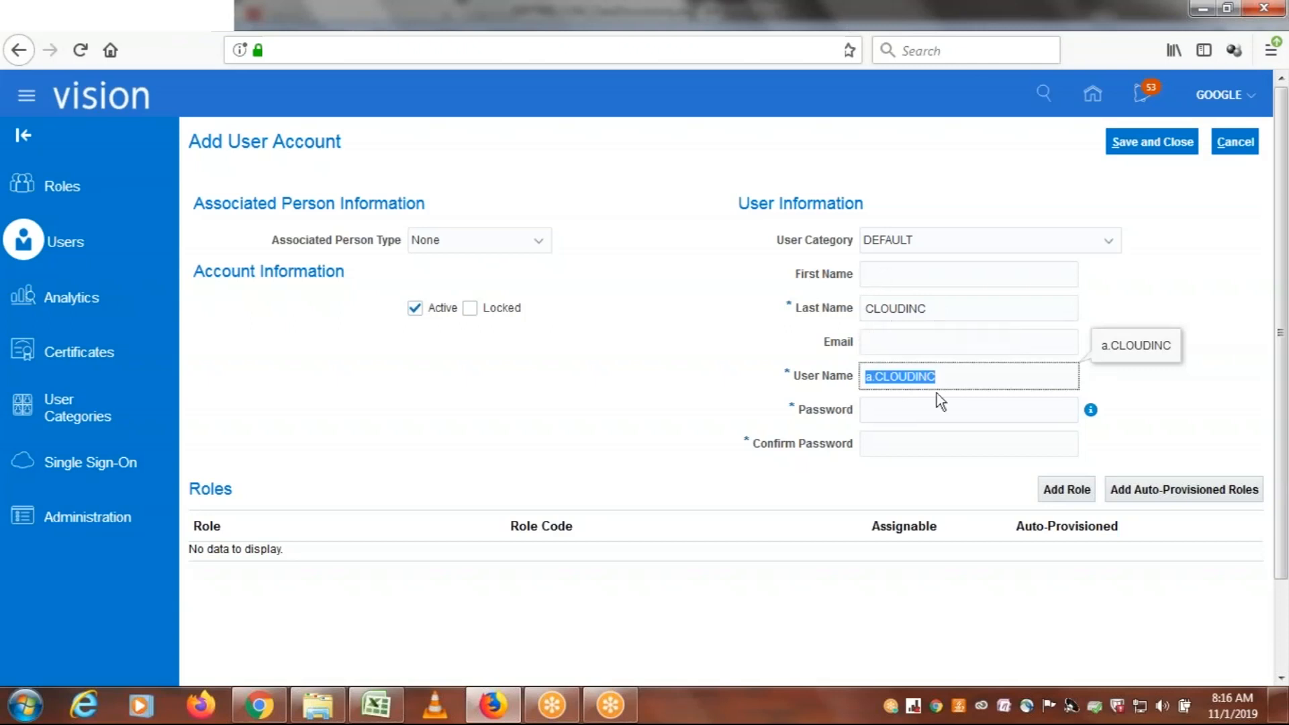
type("CLOUDIN")
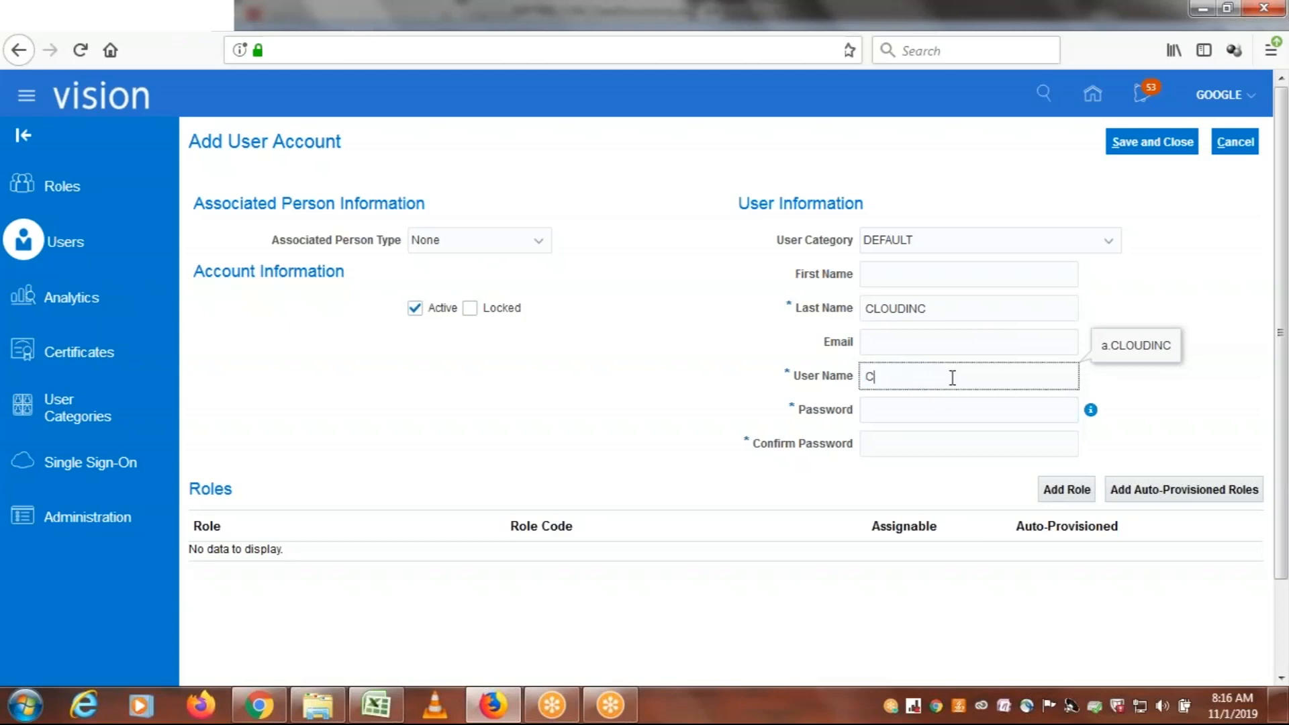
type("C")
key("Tab")
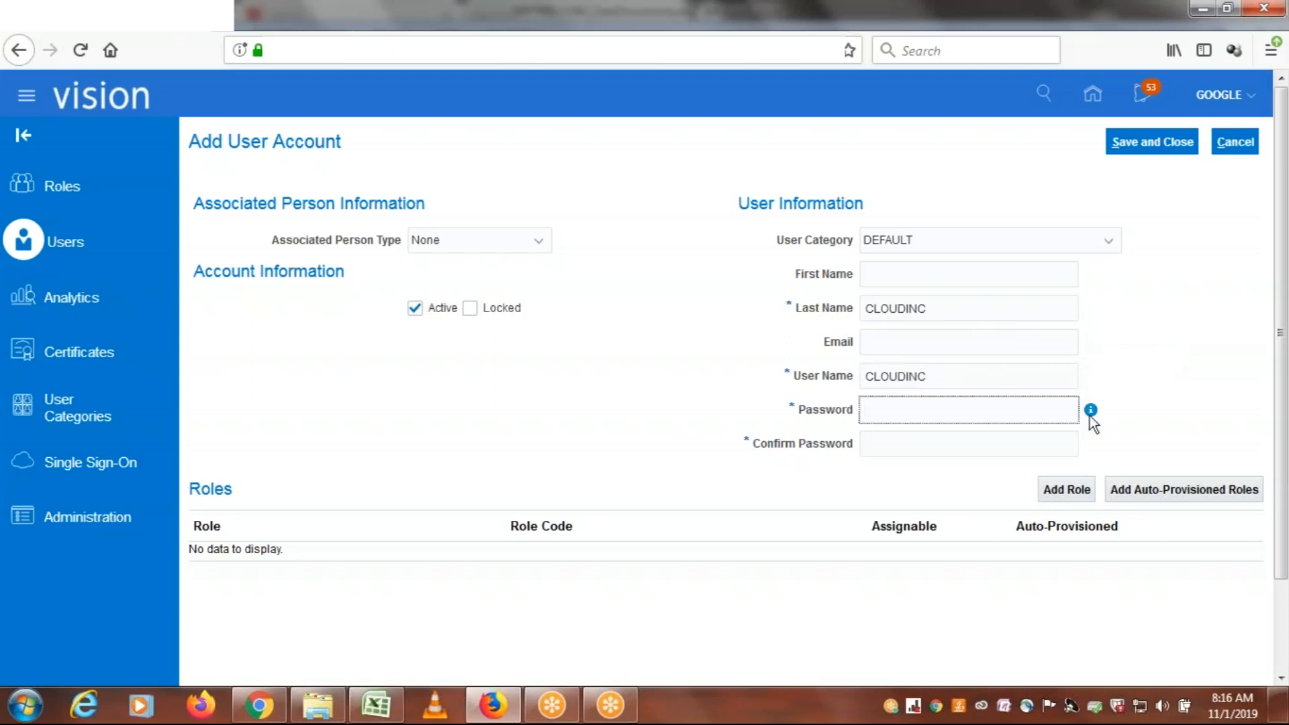
Enter the new account's password and repeat it in the confirmation field
mouse_move(1091, 411)
key("Tab")
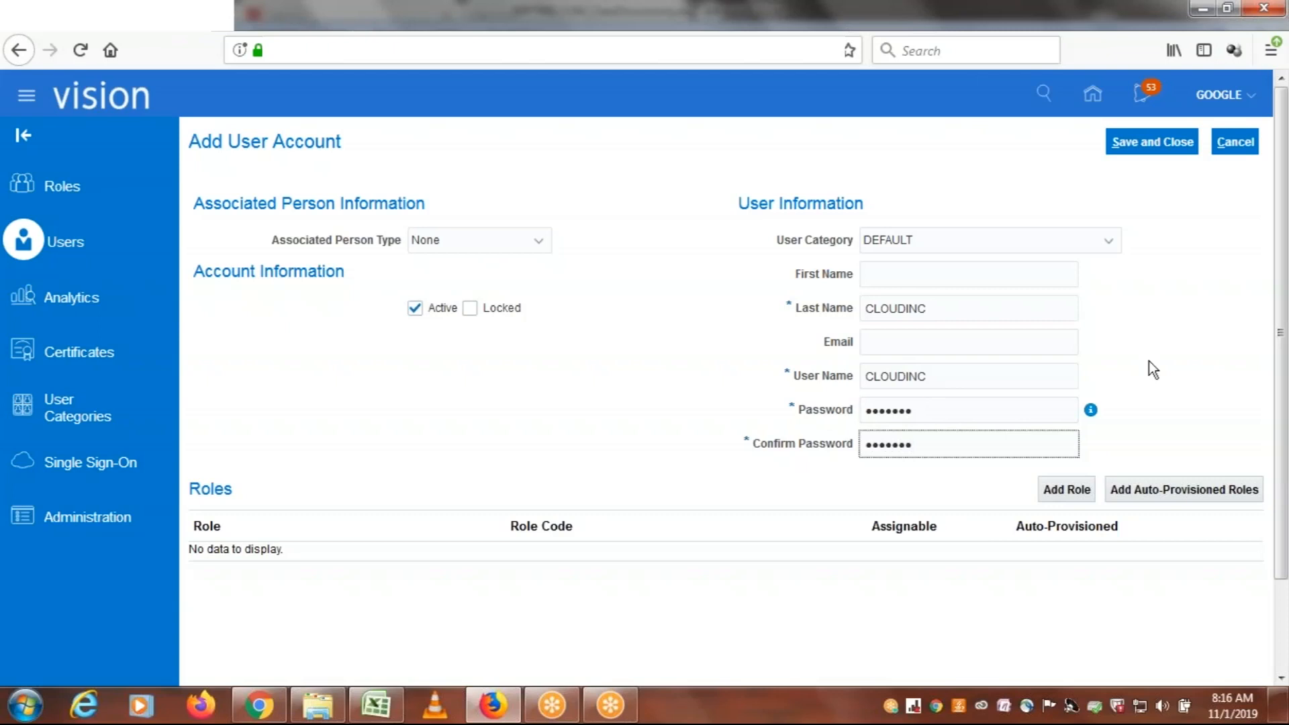
Check the ERPTREE user's three roles in D47:E49 of the Excel class notes and return to the new account form in Firefox
scroll(1283, 344, "down", 1)
scroll(1283, 344, "down", 1)
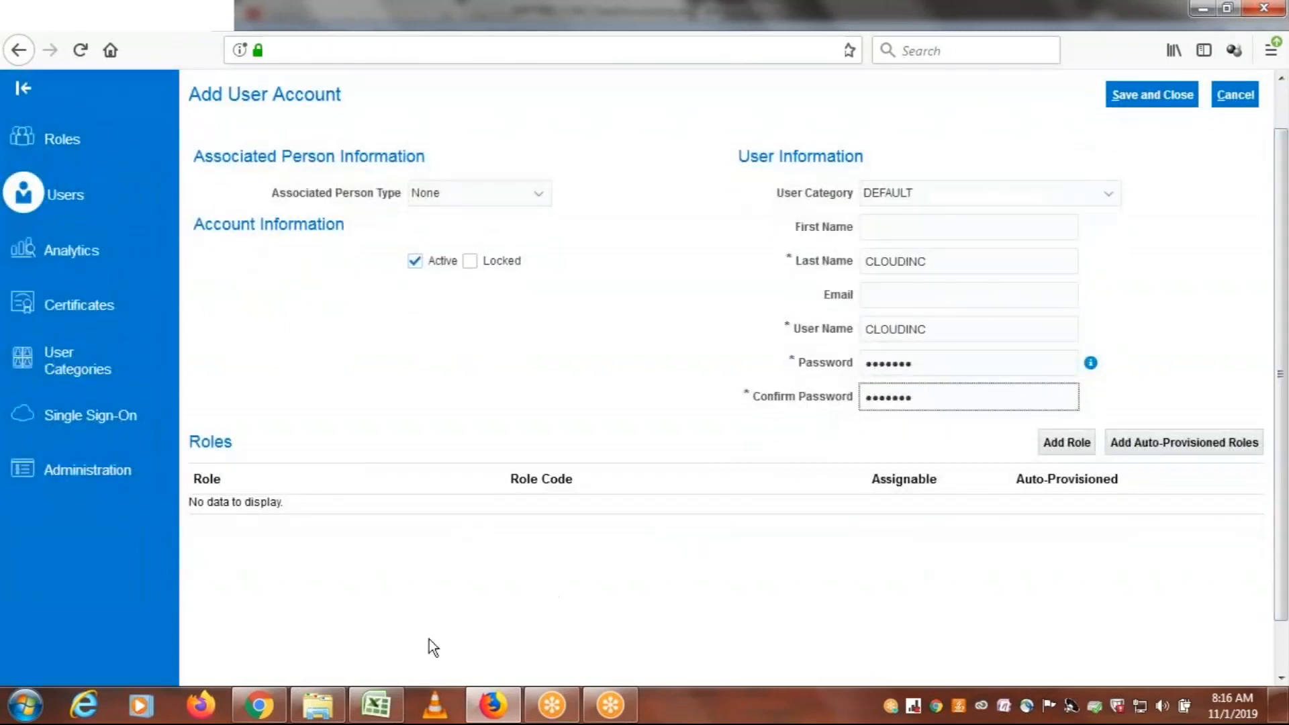
left_click(377, 705)
left_click_drag(231, 169, 327, 212)
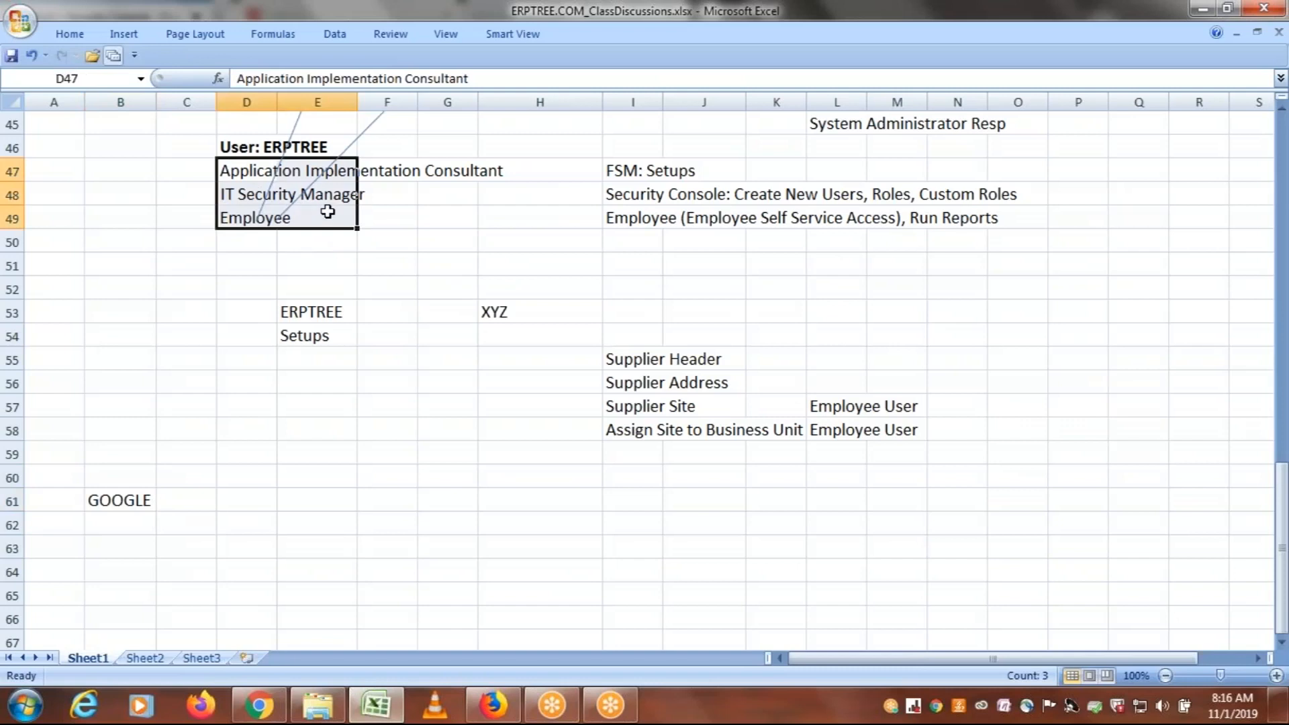
left_click(497, 710)
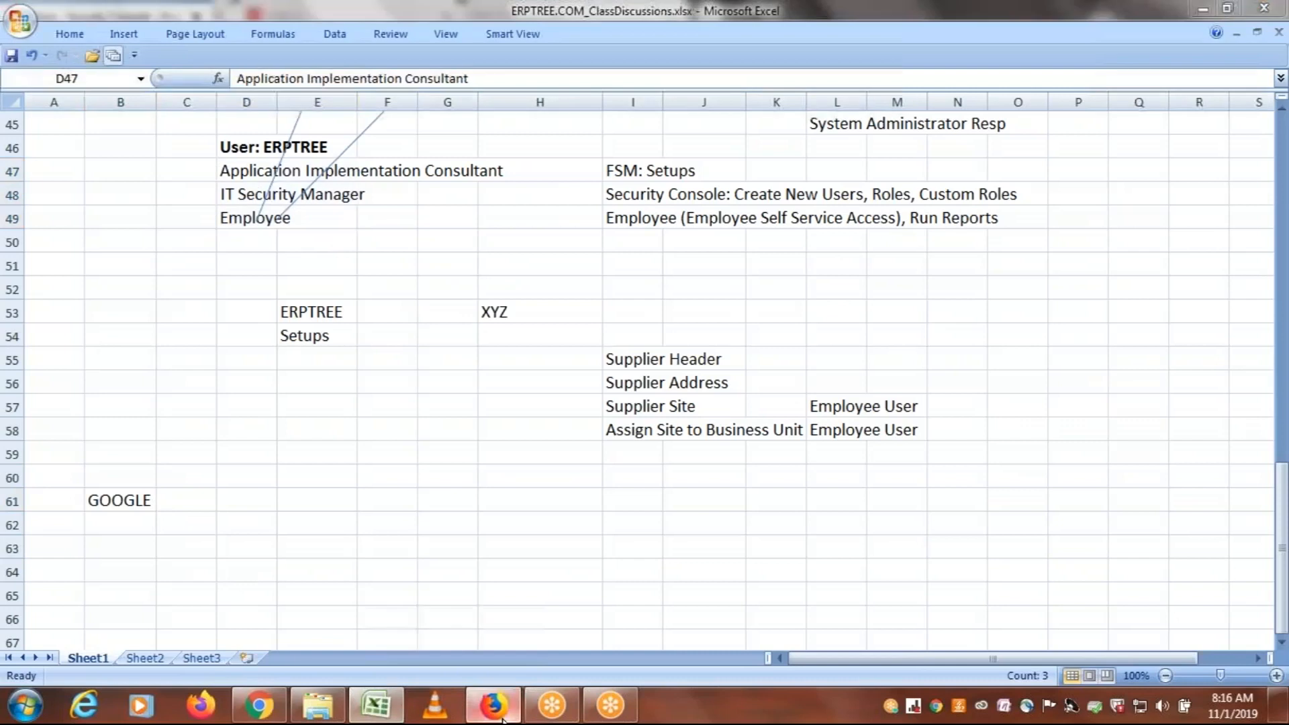
left_click(647, 416)
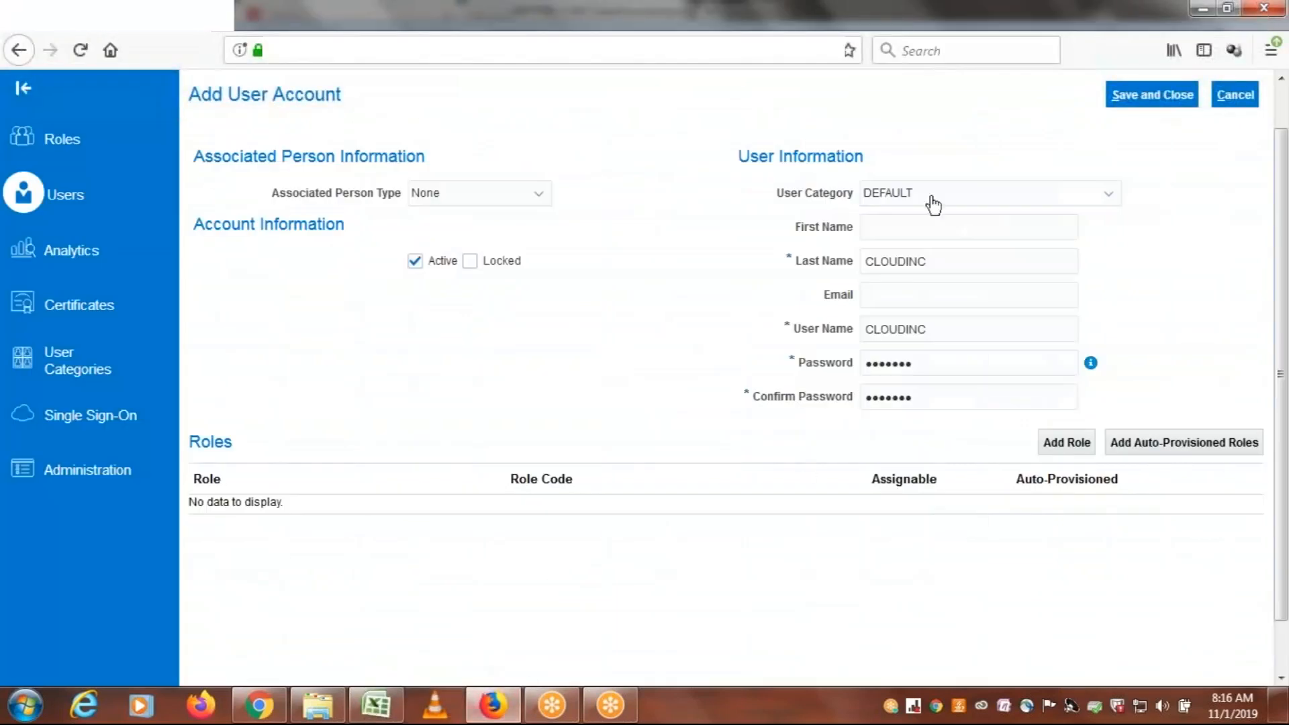
Start adding a role to the new account and search for the Application Implementation Consultant role
left_click(1060, 443)
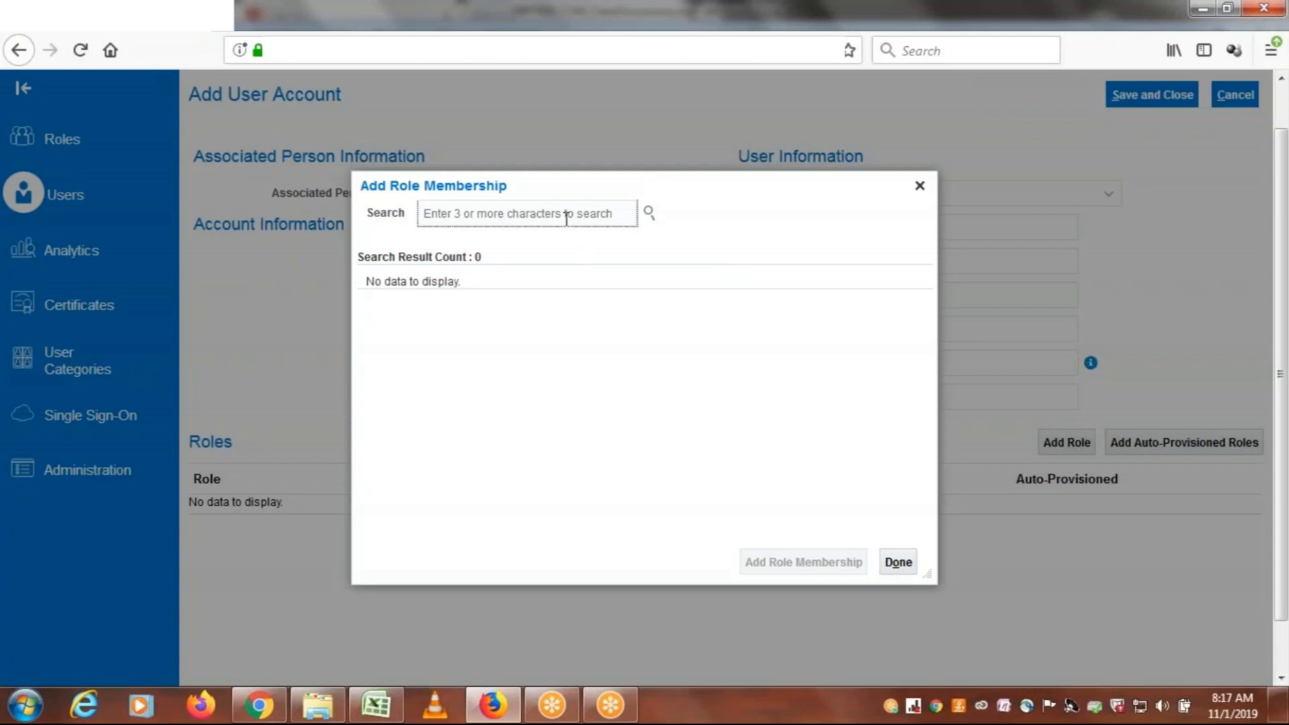
type("application")
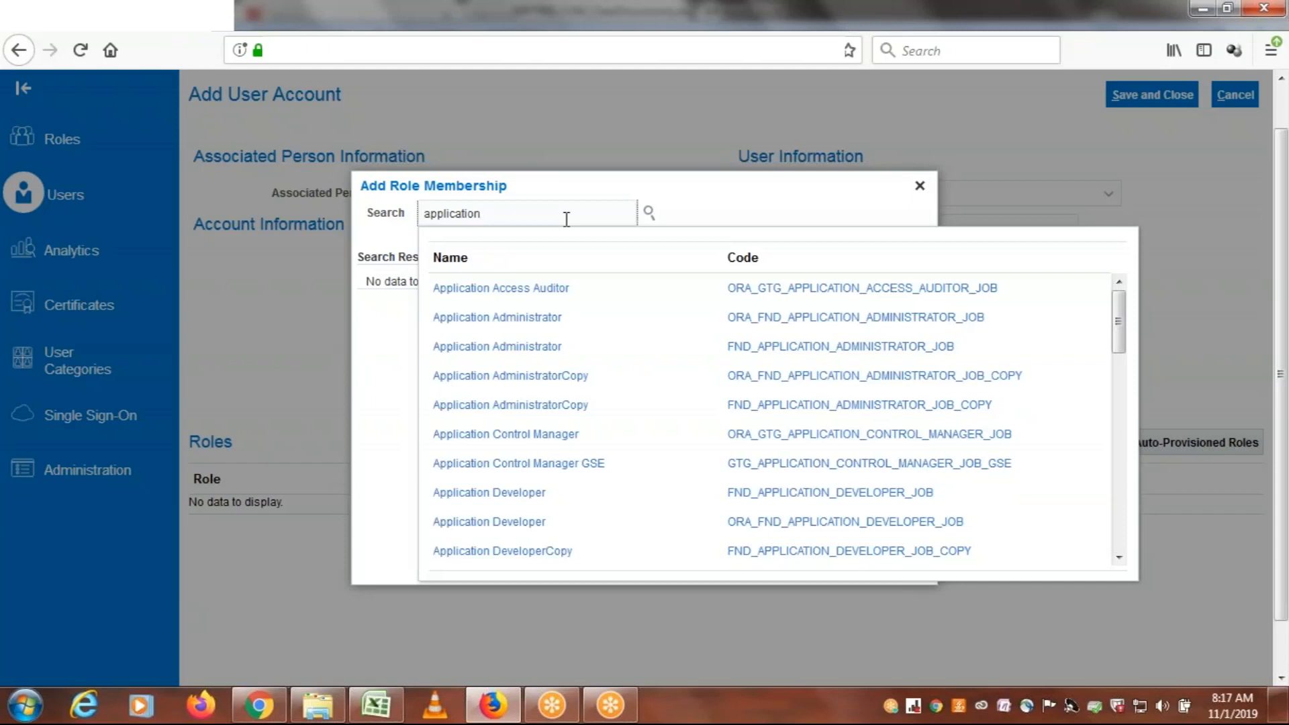
type("im")
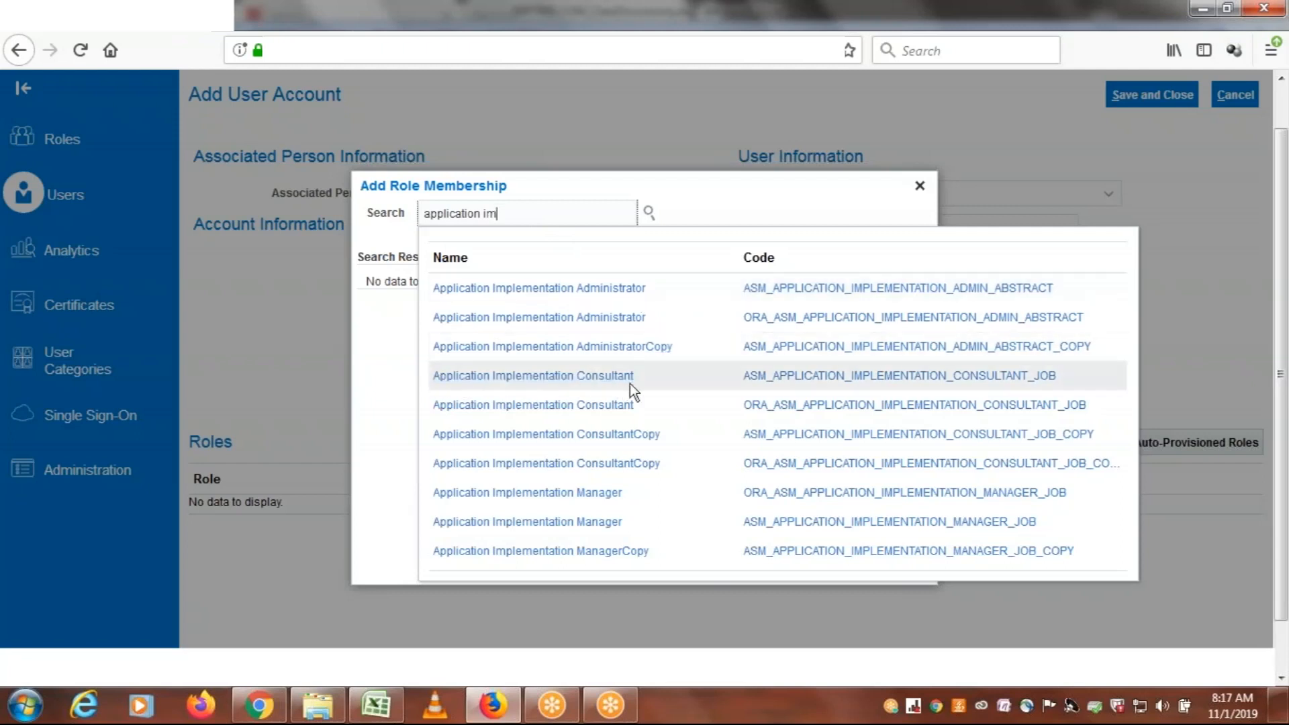
key("Down")
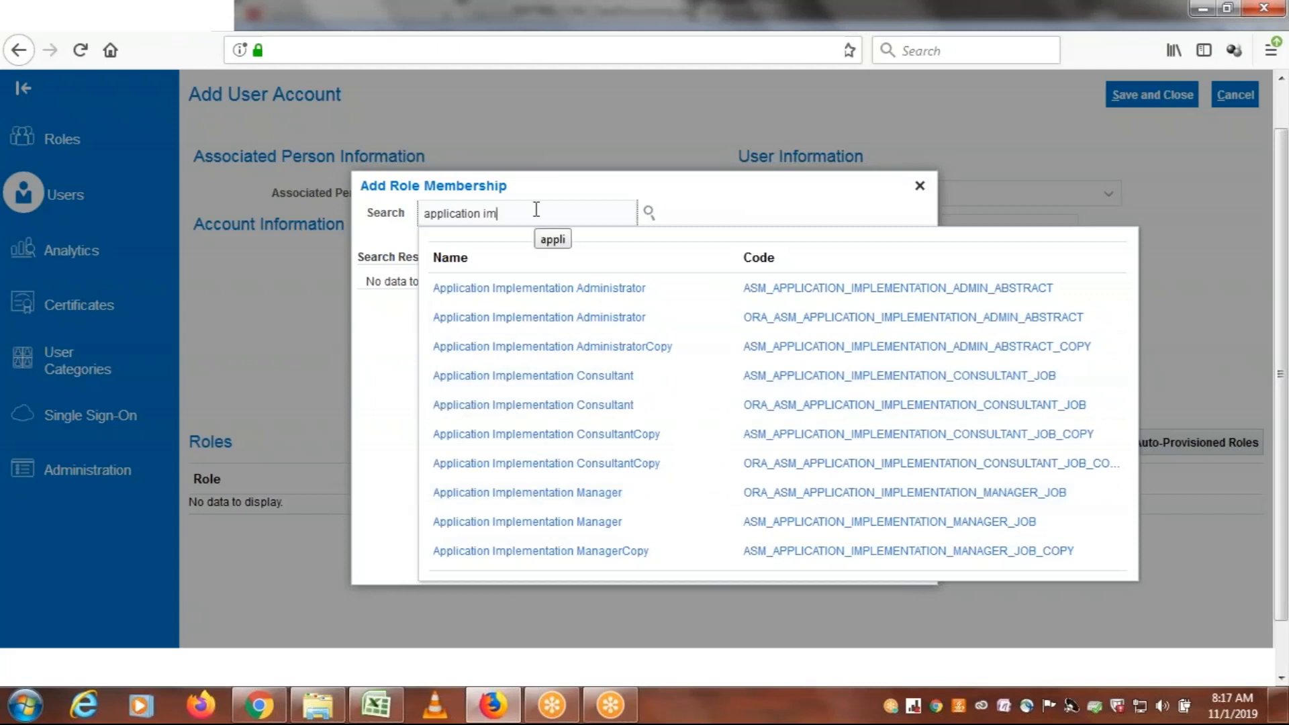
type("plementation c")
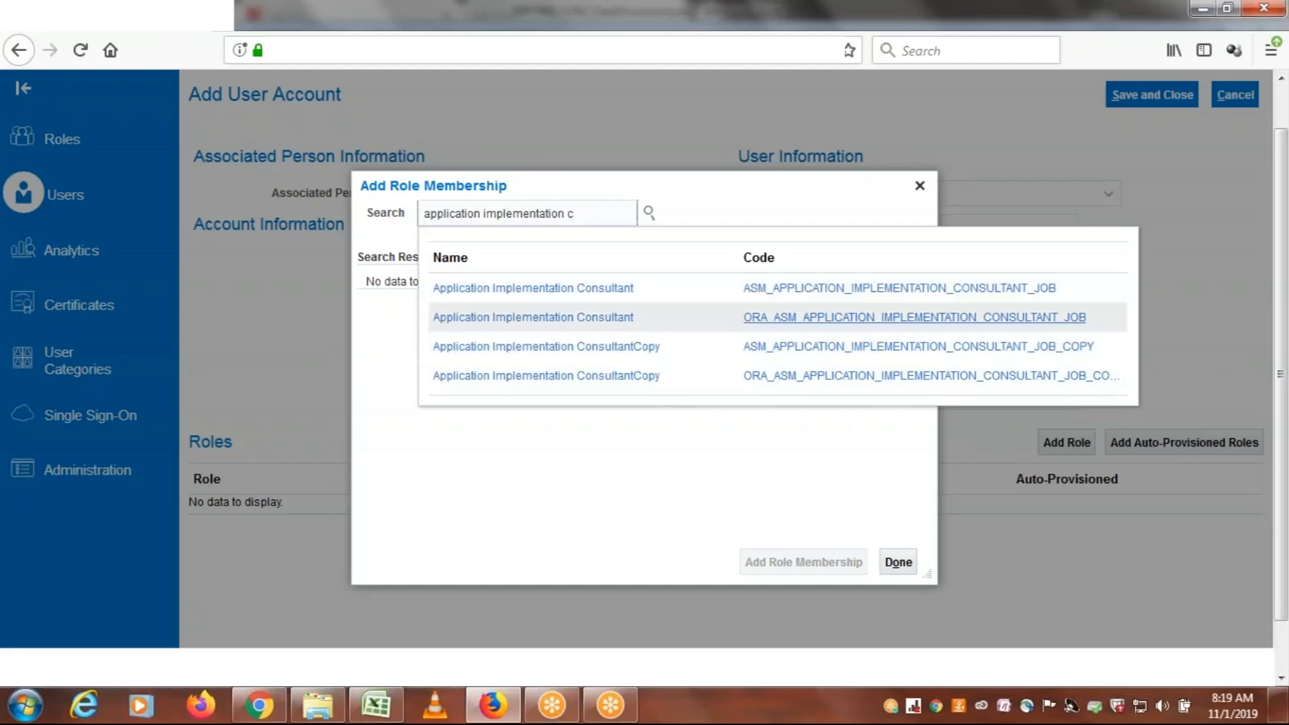
left_click(653, 288)
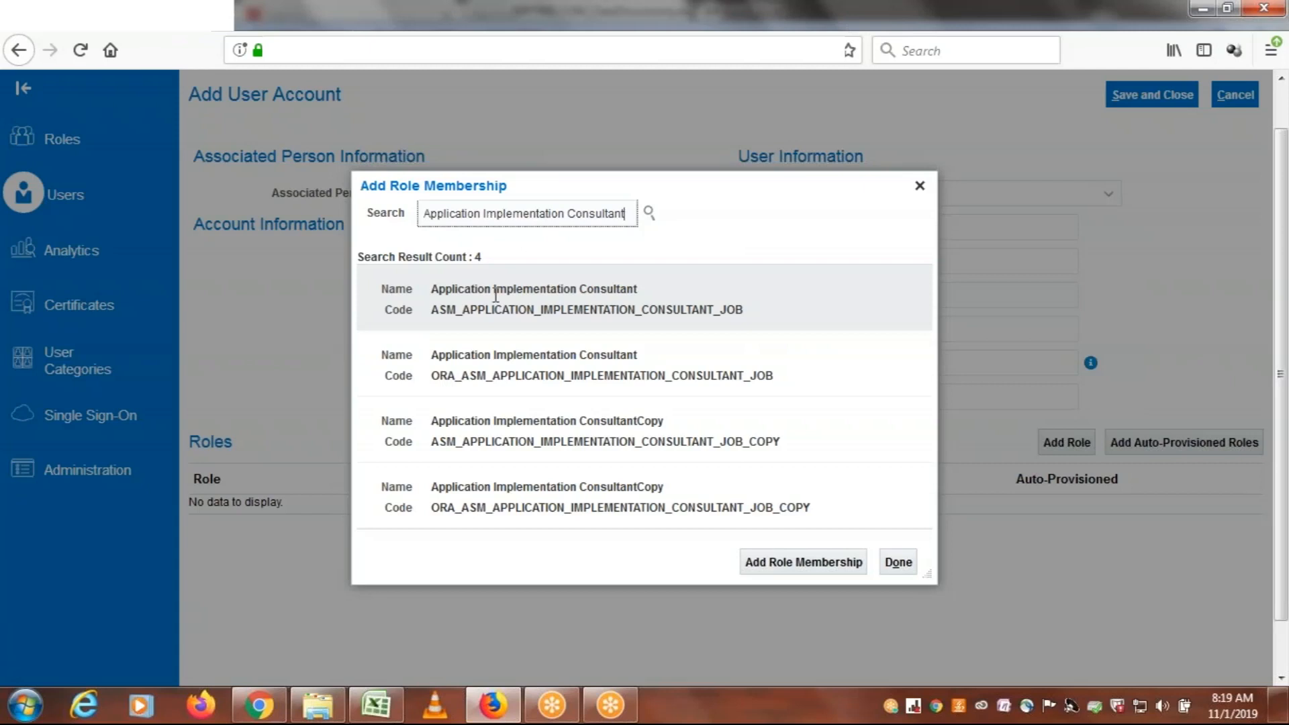
Add the Application Implementation Consultant role with code ASM_APPLICATION_IMPLEMENTATION_CONSULTANT_JOB to the account and acknowledge the confirmation
left_click(495, 295)
left_click(777, 565)
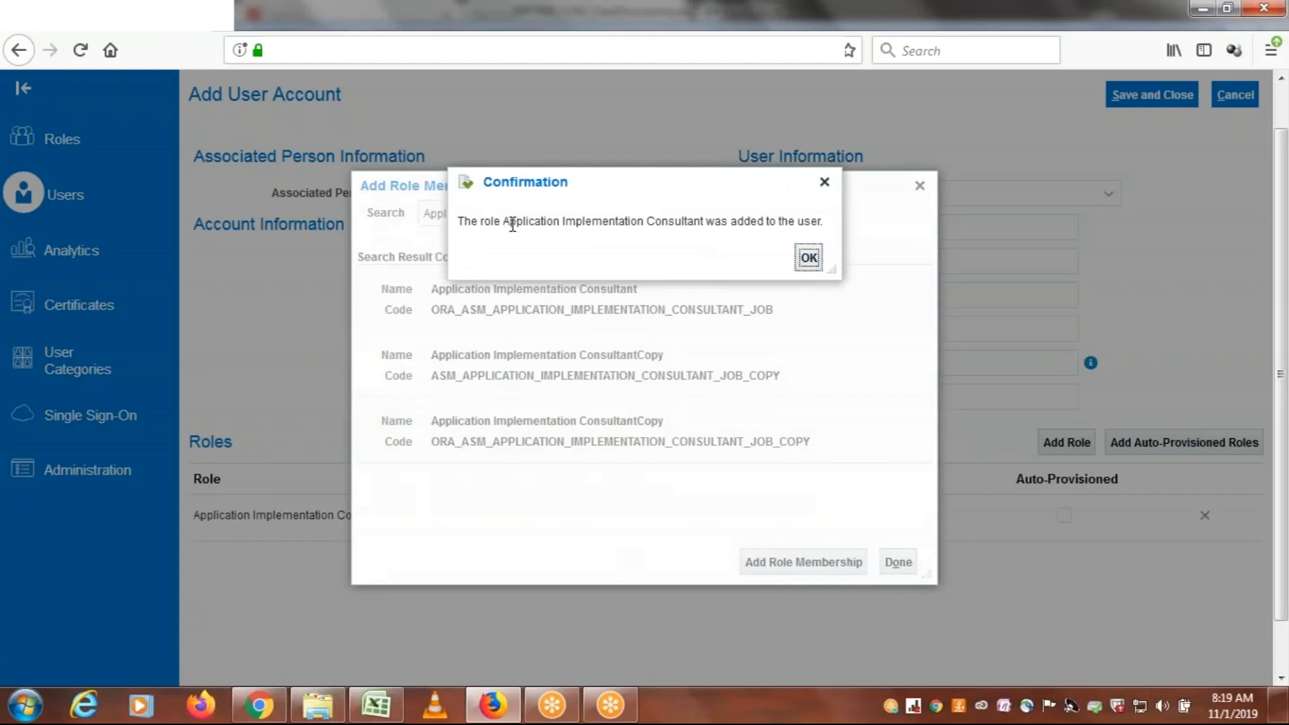
left_click_drag(509, 221, 582, 234)
left_click_drag(659, 241, 708, 231)
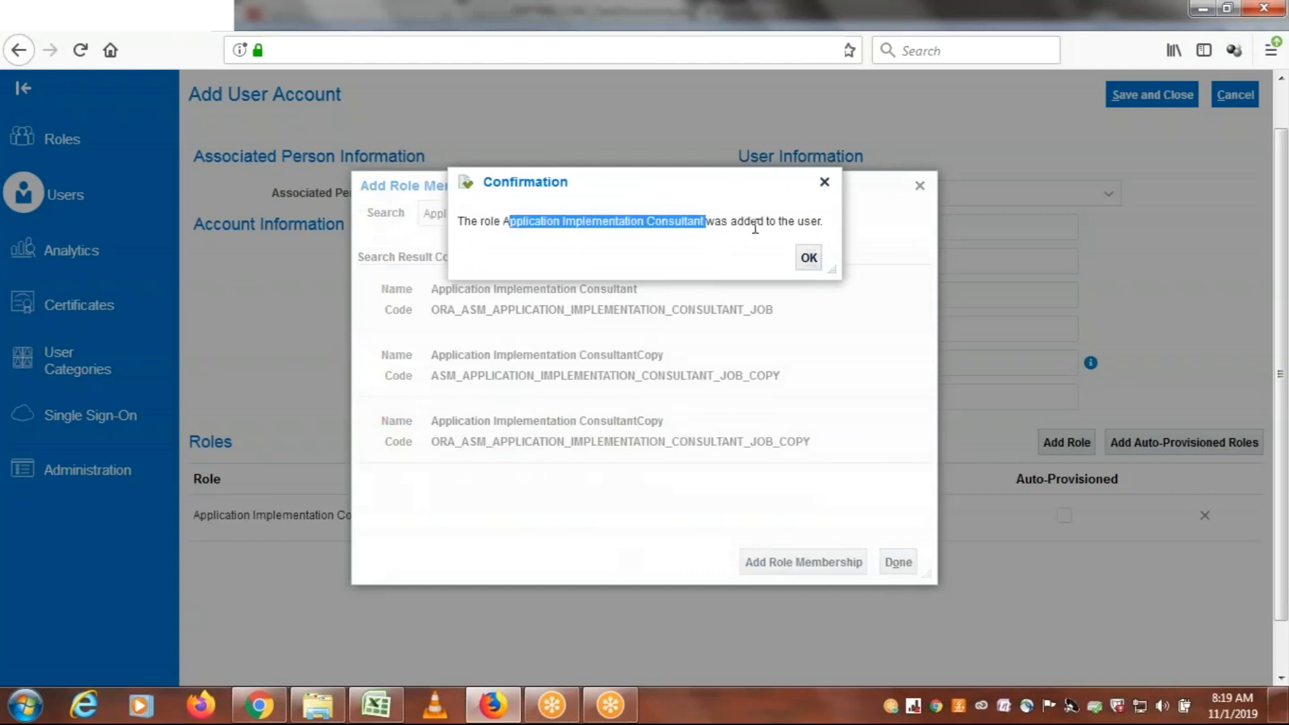
left_click(809, 259)
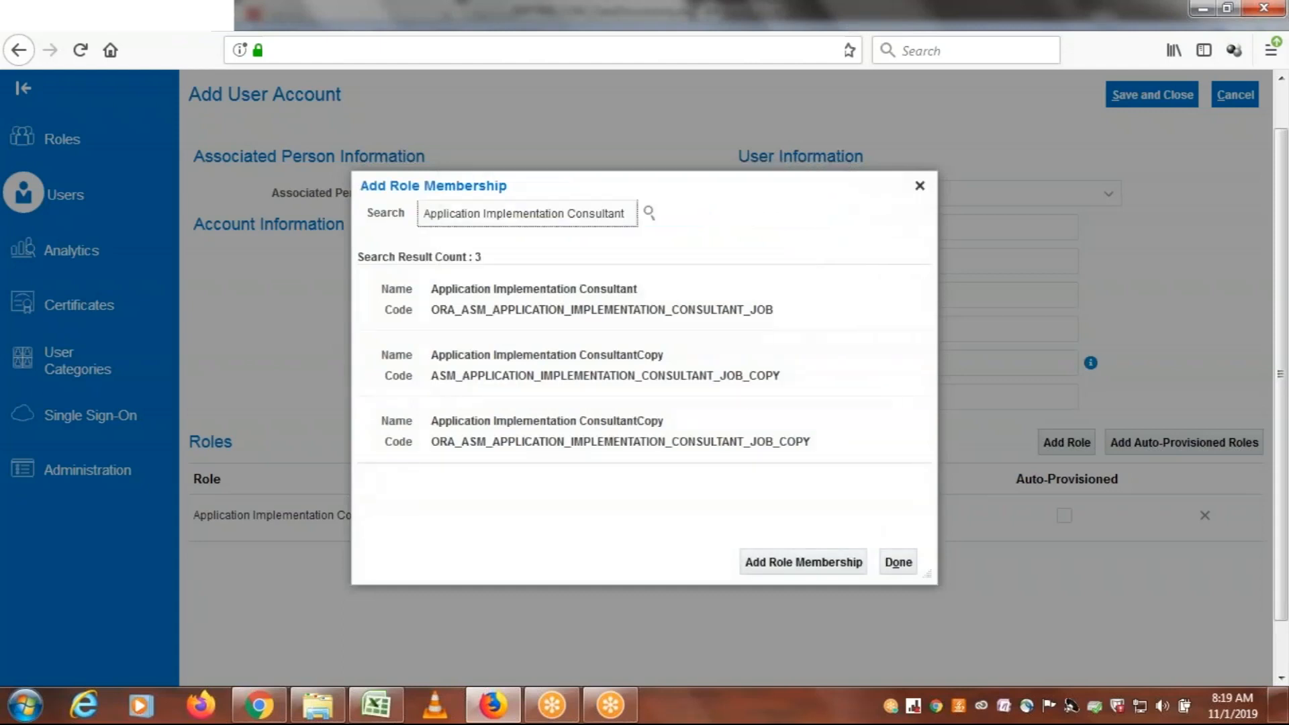
Check the second role listed for the ERPTREE user in cell D48 of the Excel class notes and return to Firefox
left_click(374, 716)
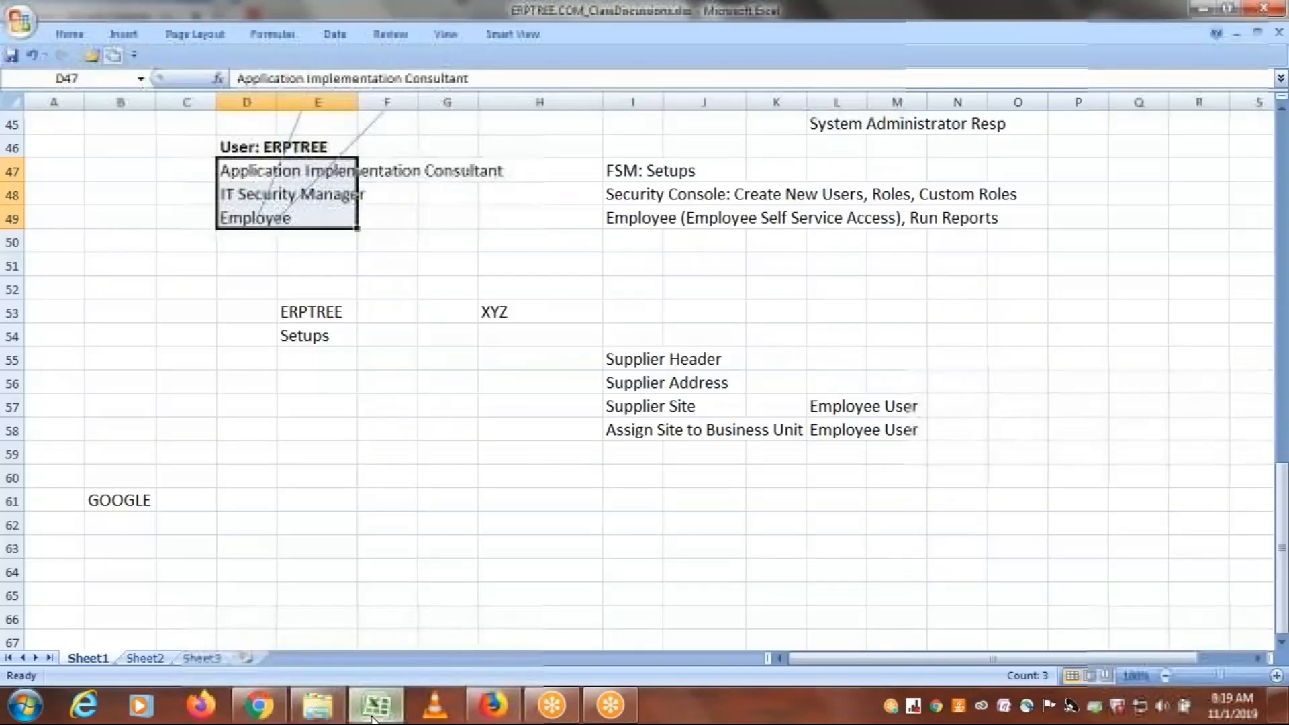
left_click(237, 195)
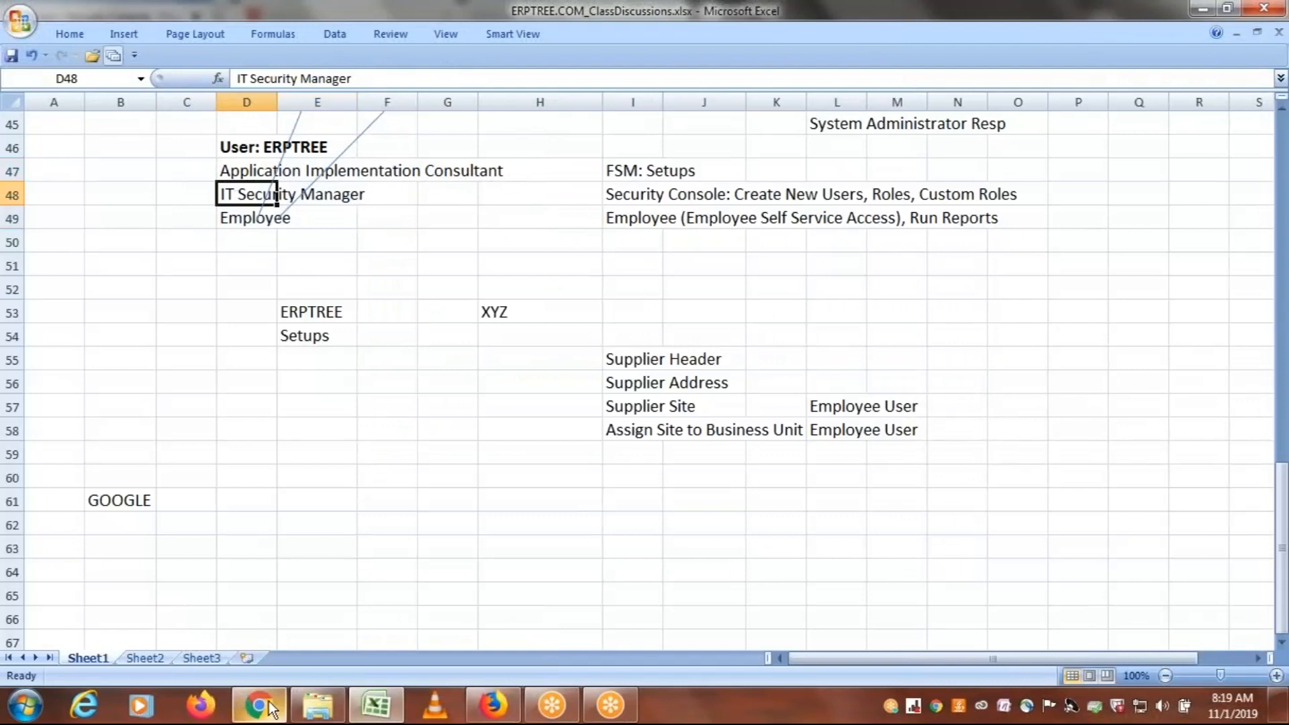
left_click(497, 712)
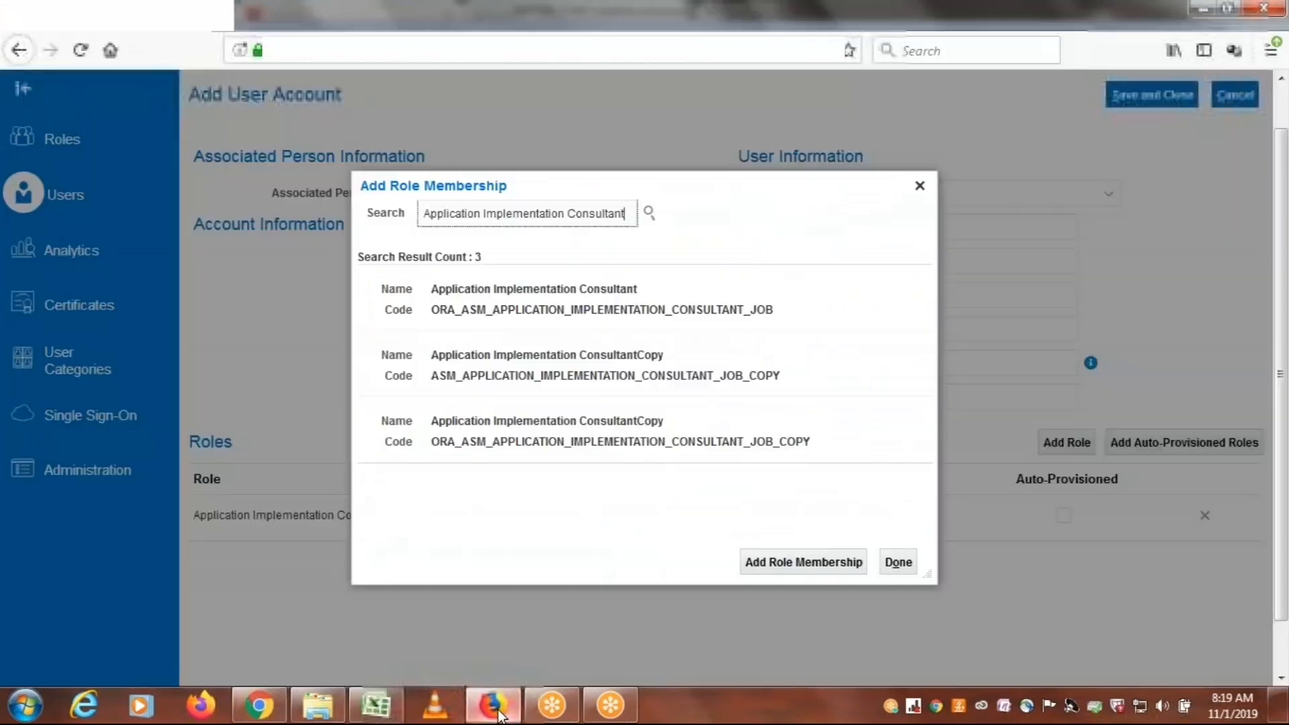
Search for the IT Security Manager role and add the one with code FND_IT_SECURITY_MANAGER_JOB to the account
triple_click(617, 208)
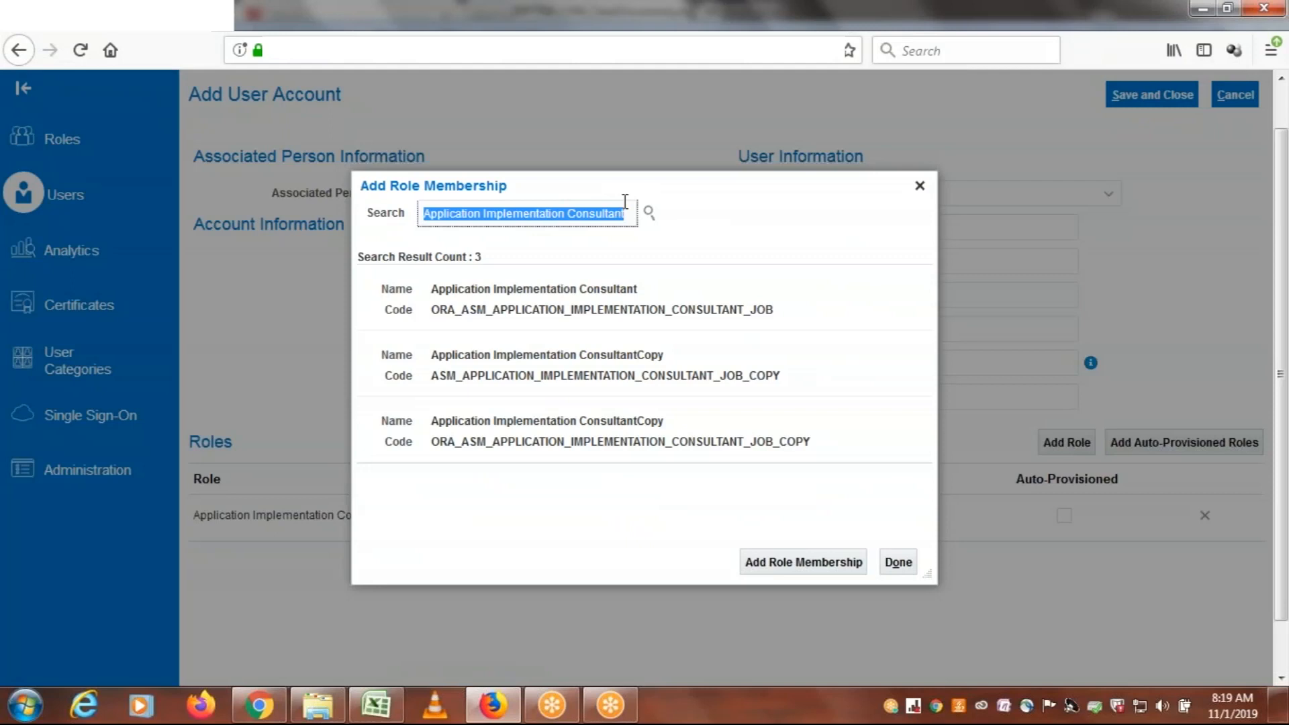
left_click_drag(631, 186, 839, 171)
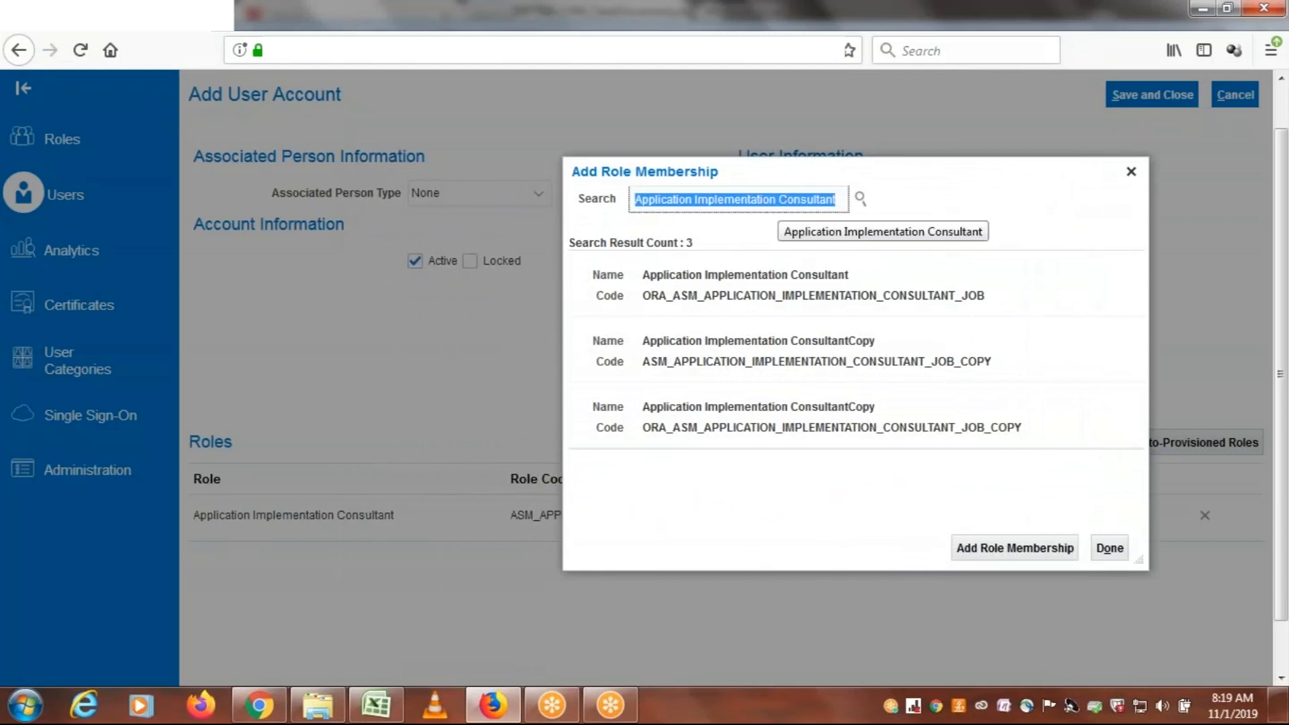
type("IT ")
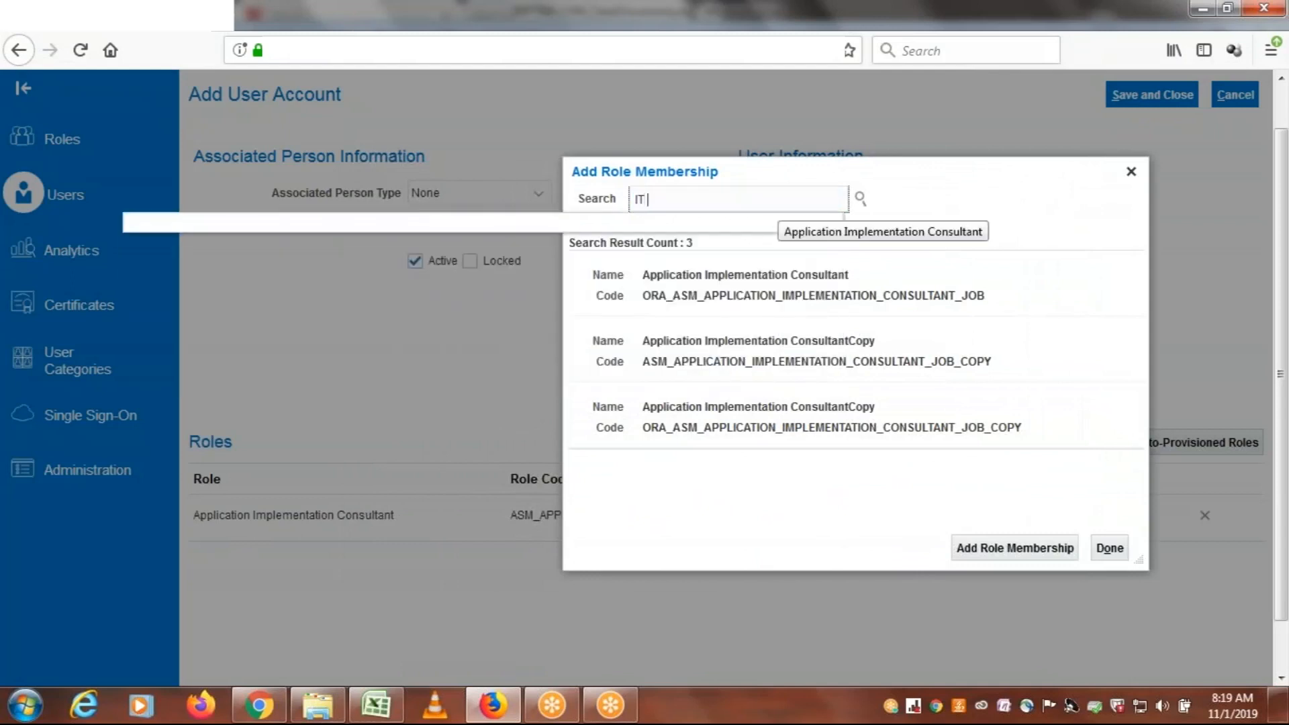
type("Sec")
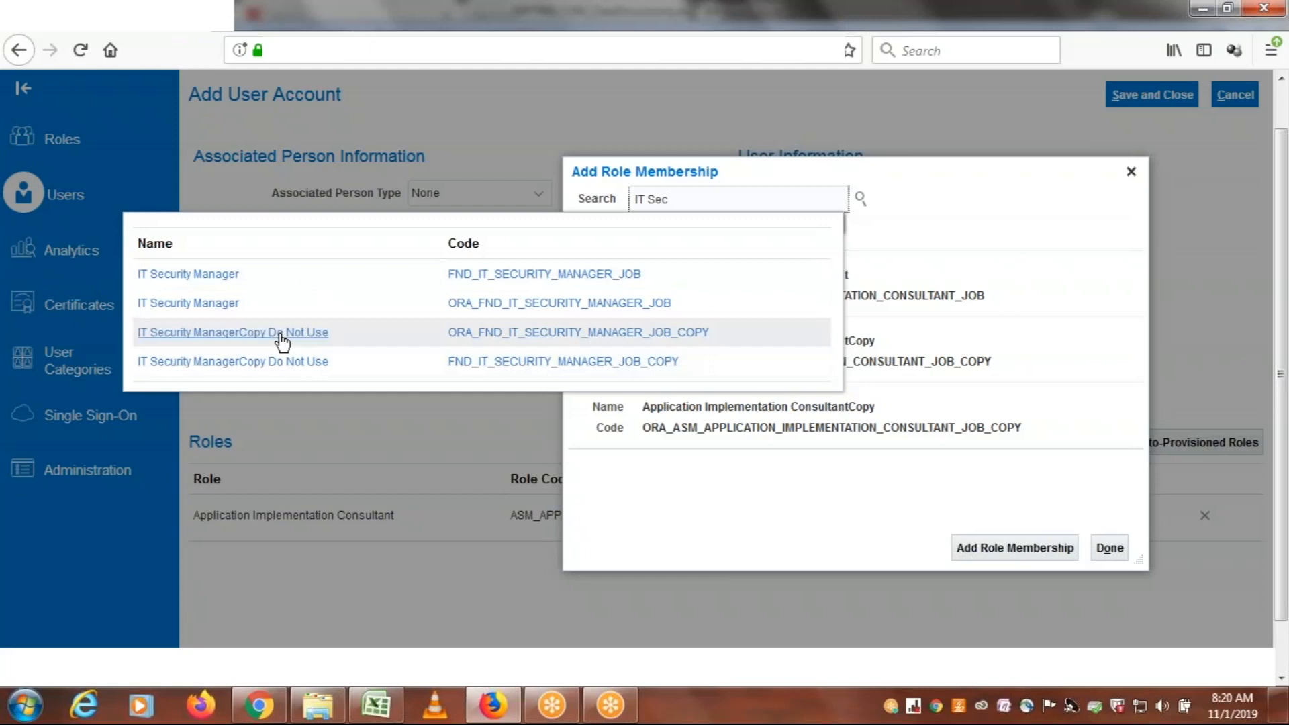
left_click(255, 274)
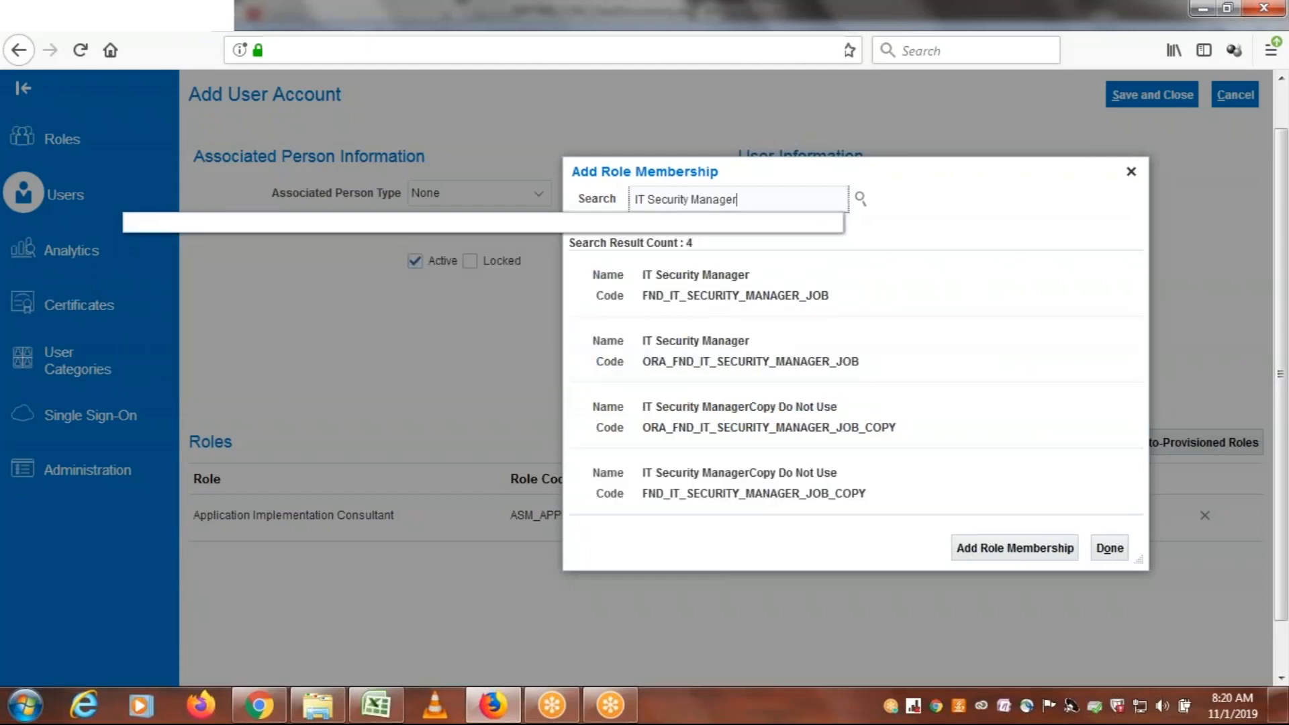
left_click(756, 281)
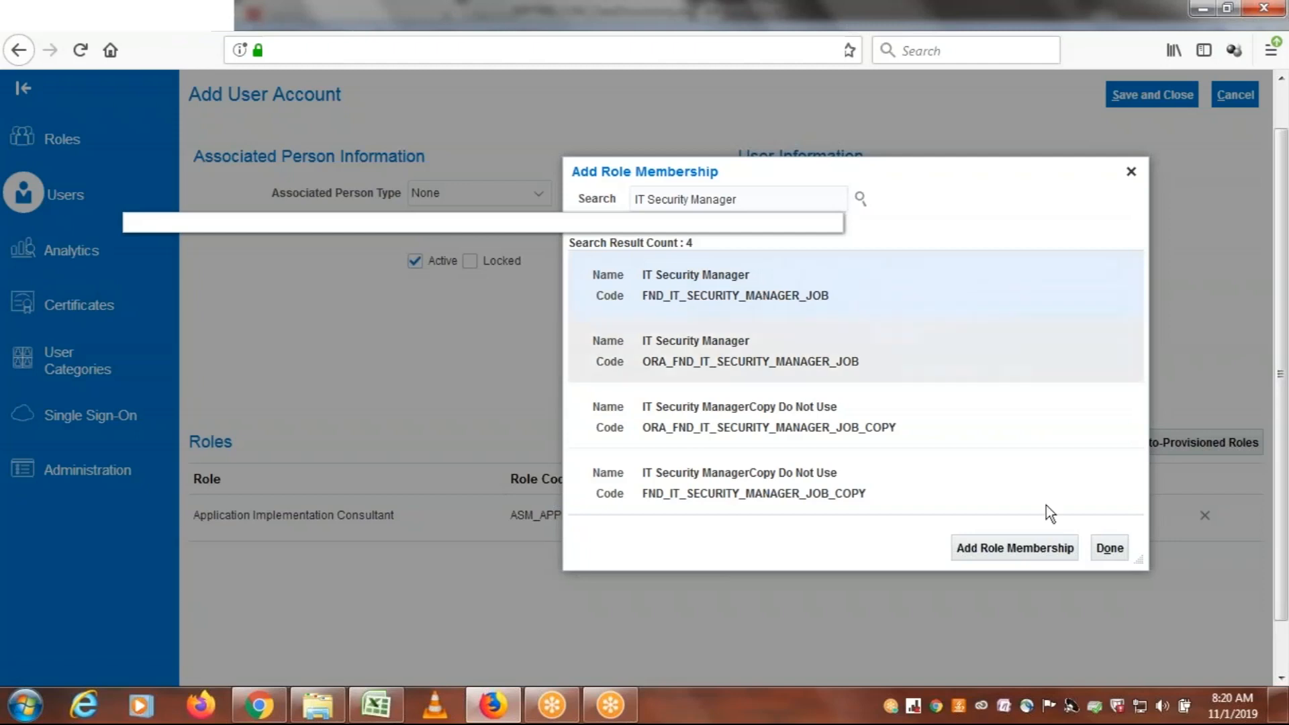
left_click(1018, 548)
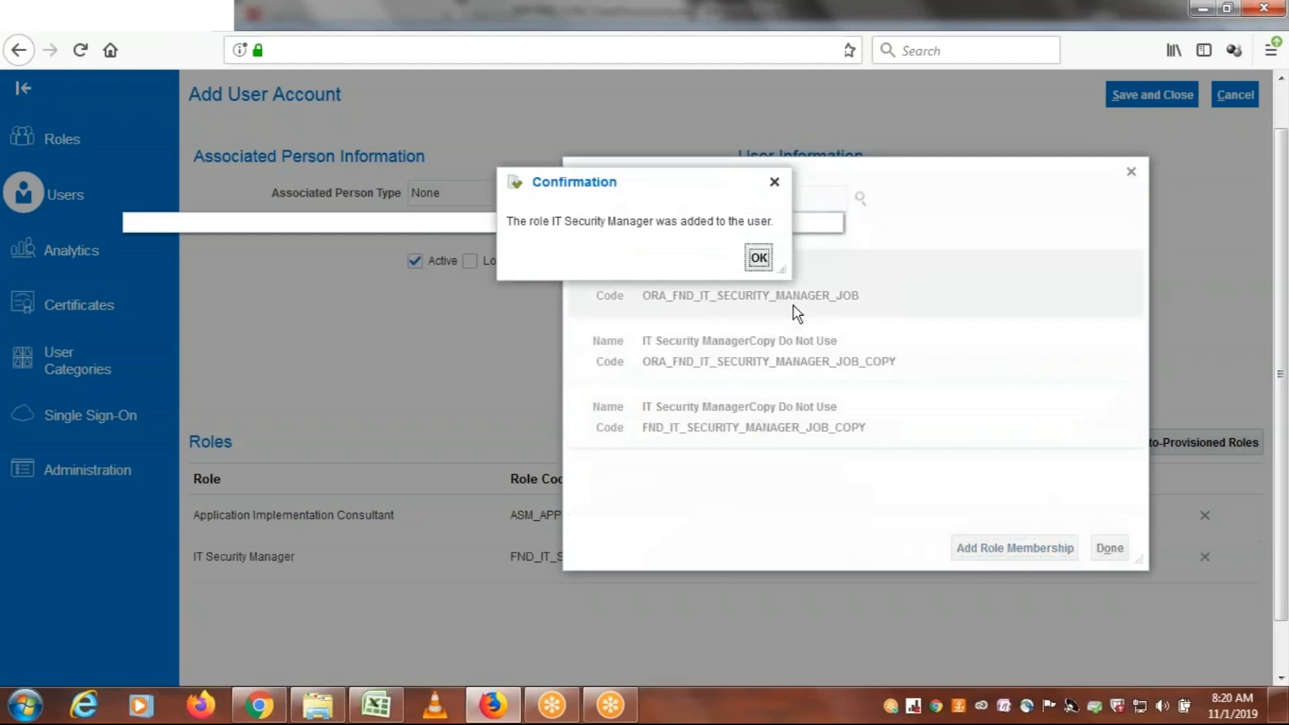
left_click(759, 255)
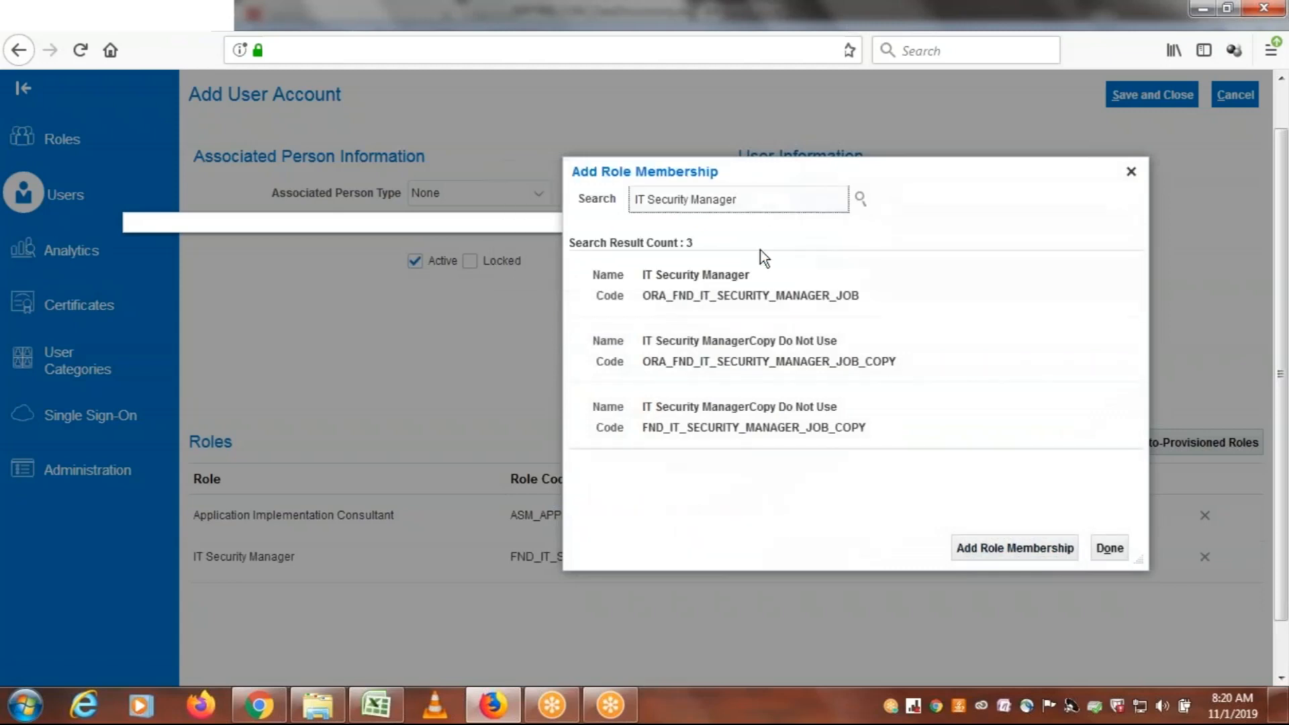
Add the Employee role with code ORA_PER_EMPLOYEE_ABSTRACT to the account and finish adding roles
triple_click(769, 201)
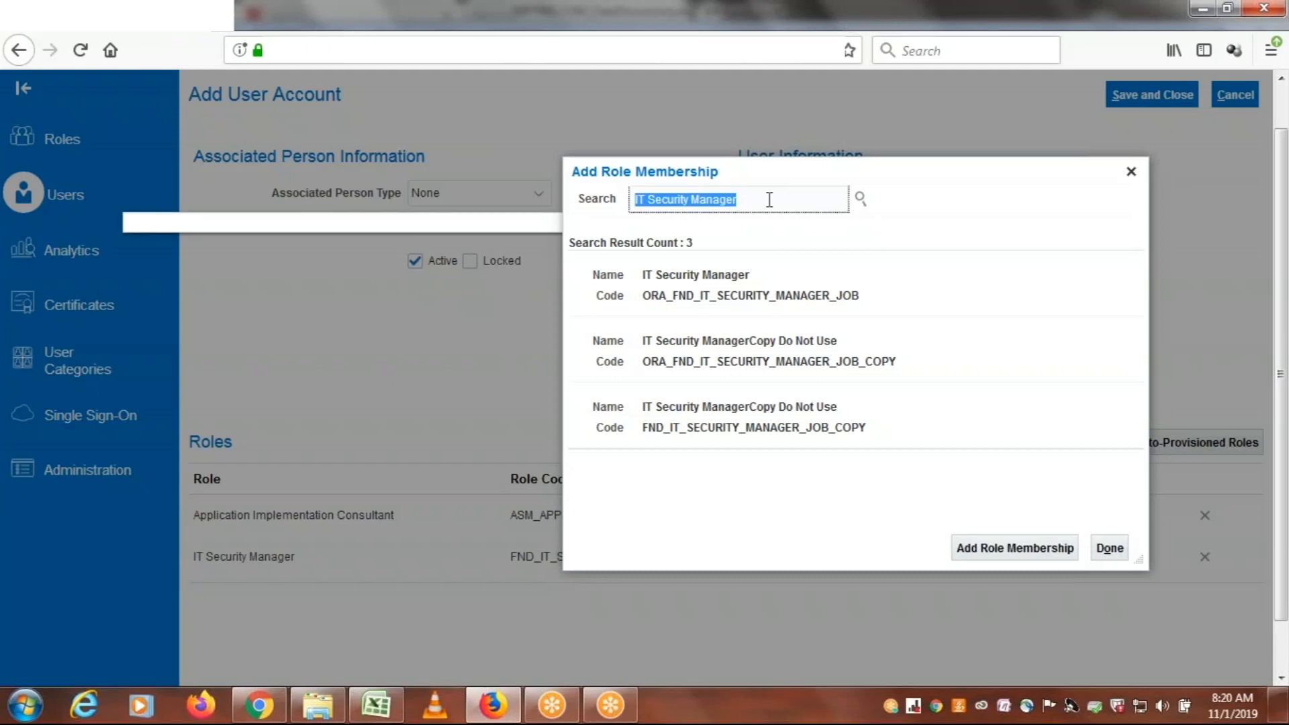
type("E")
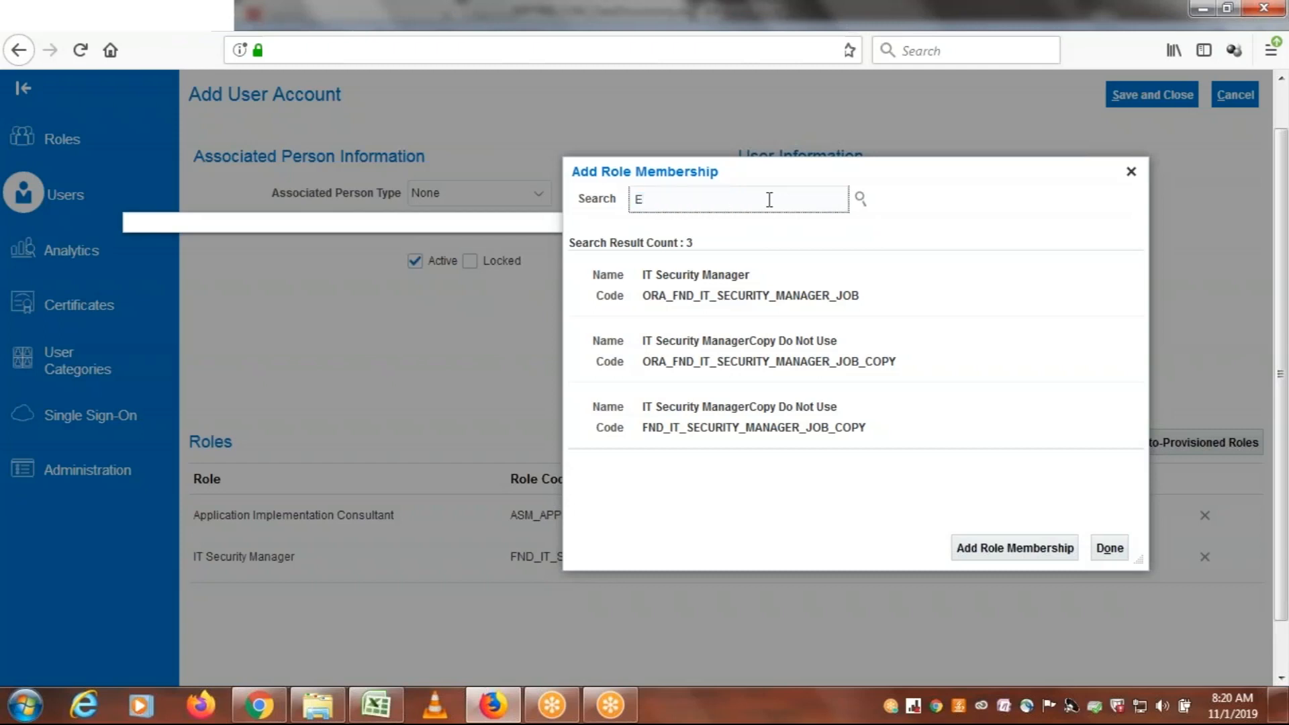
type("mployee")
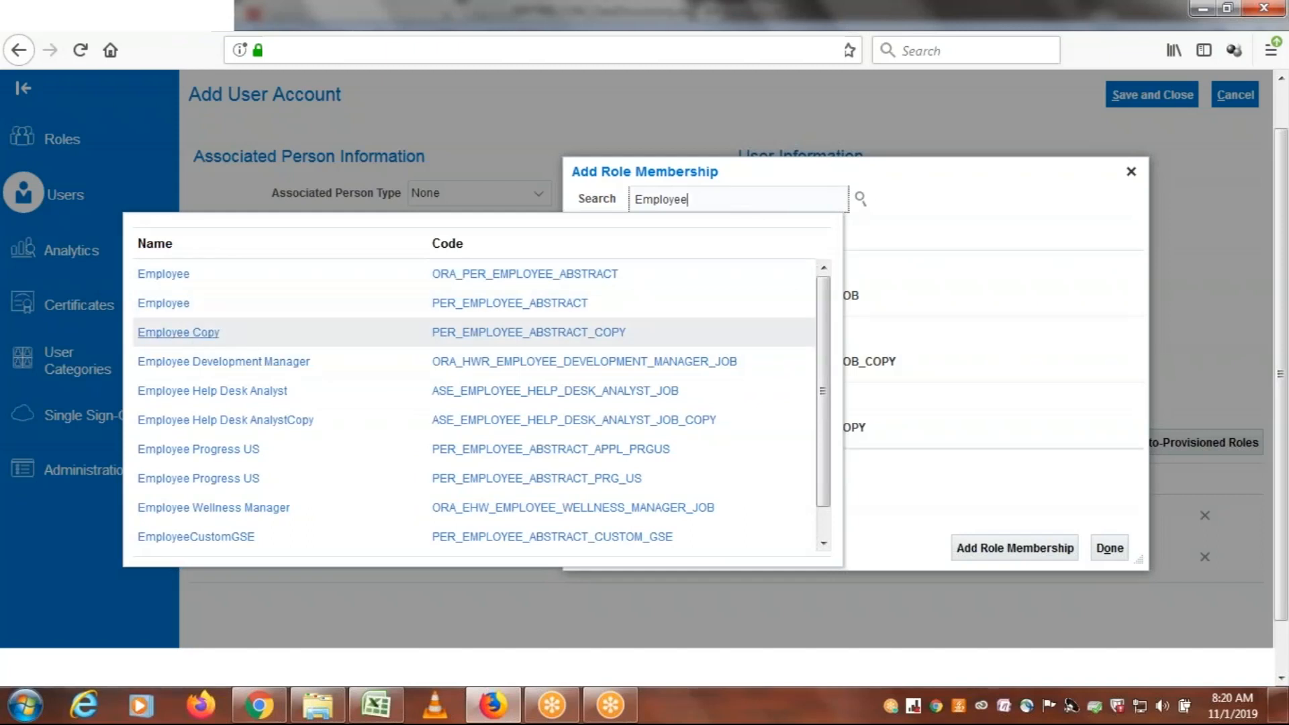
left_click(196, 290)
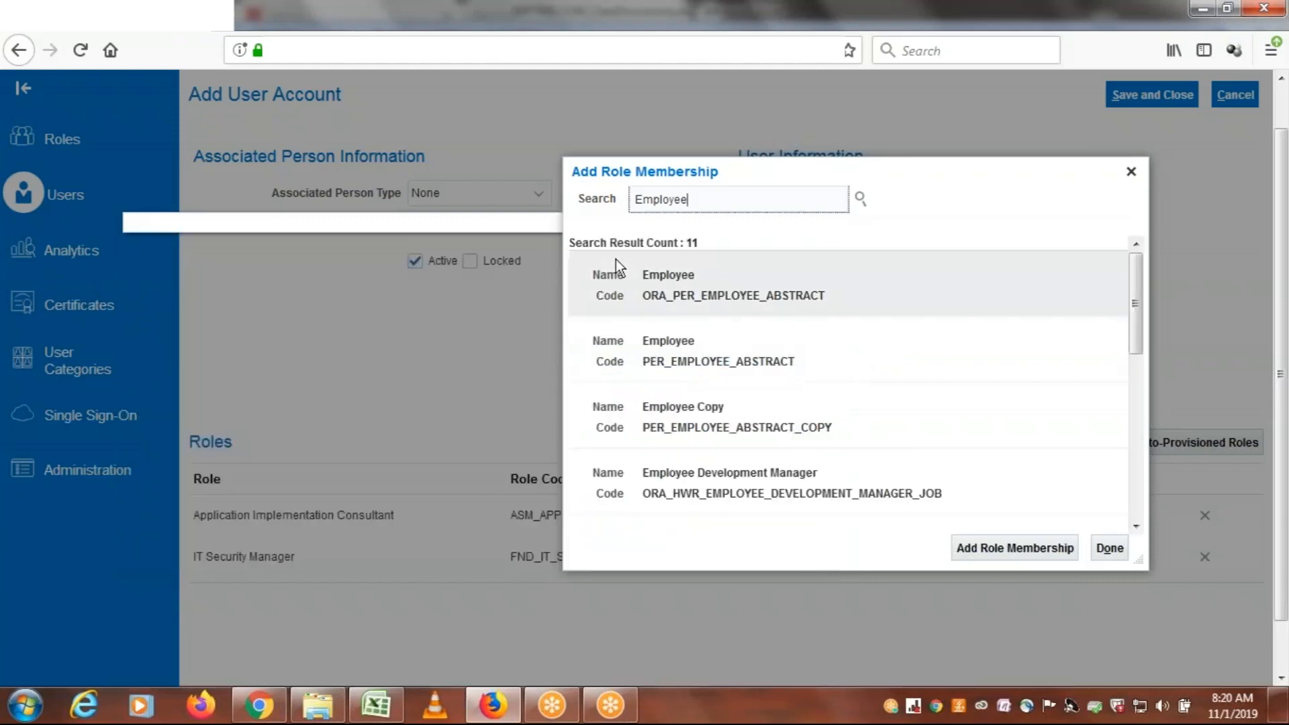
left_click(616, 262)
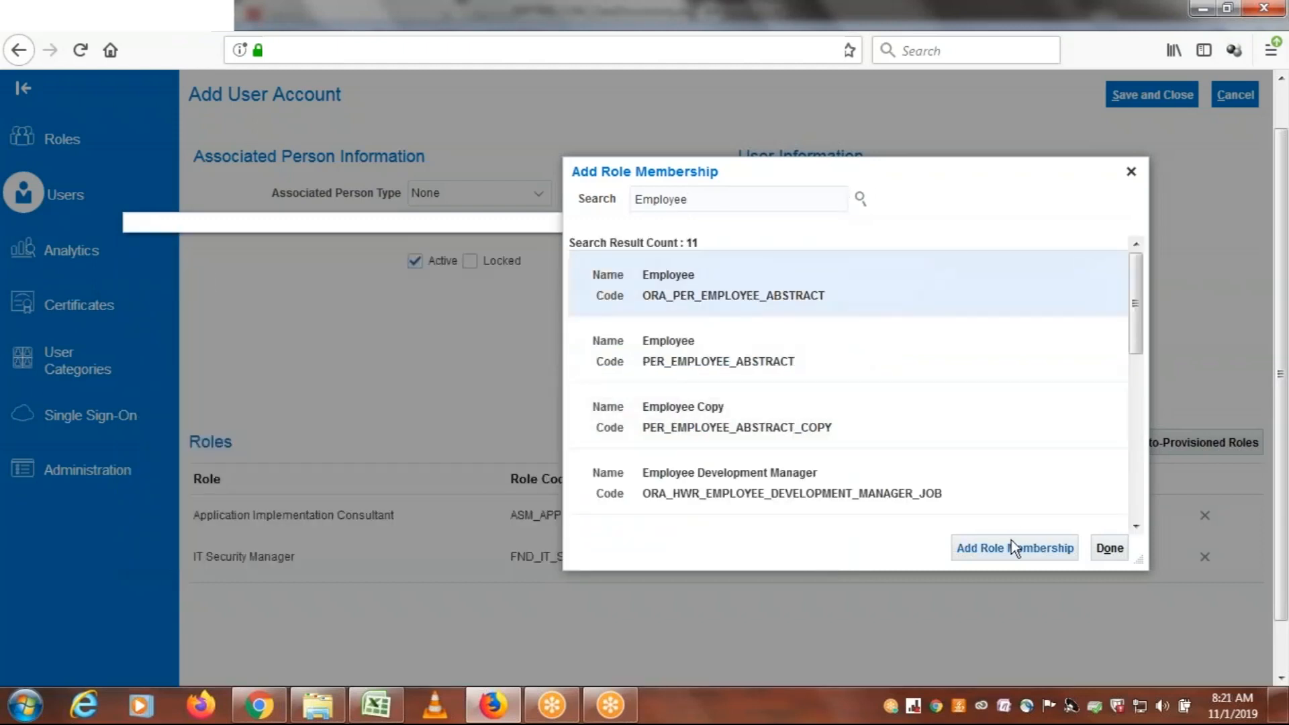
left_click(994, 549)
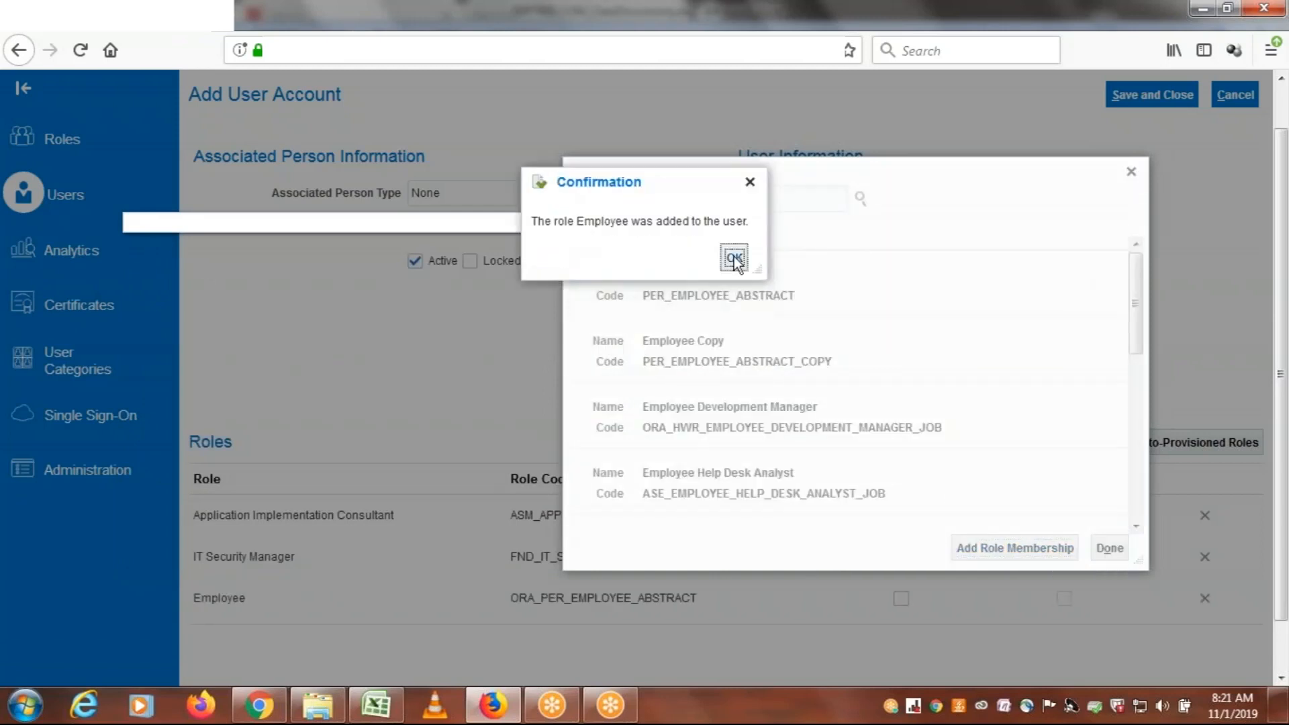
left_click(735, 257)
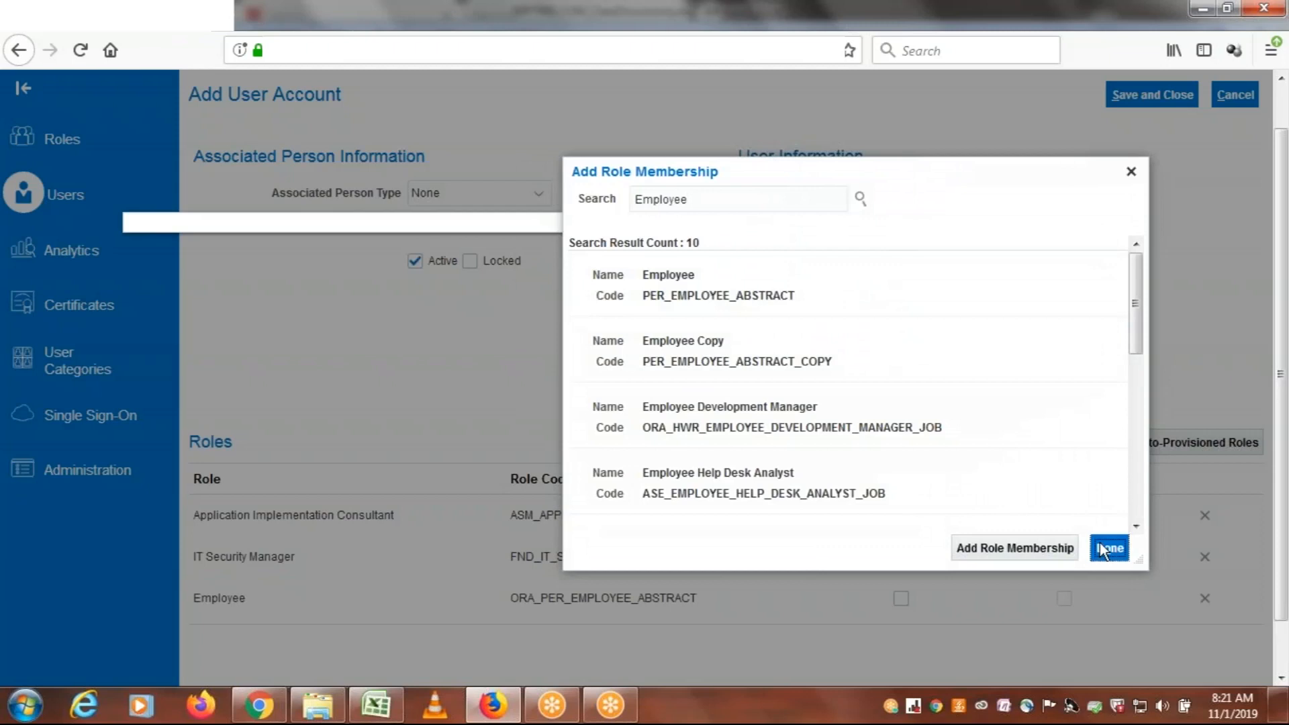
left_click(1102, 545)
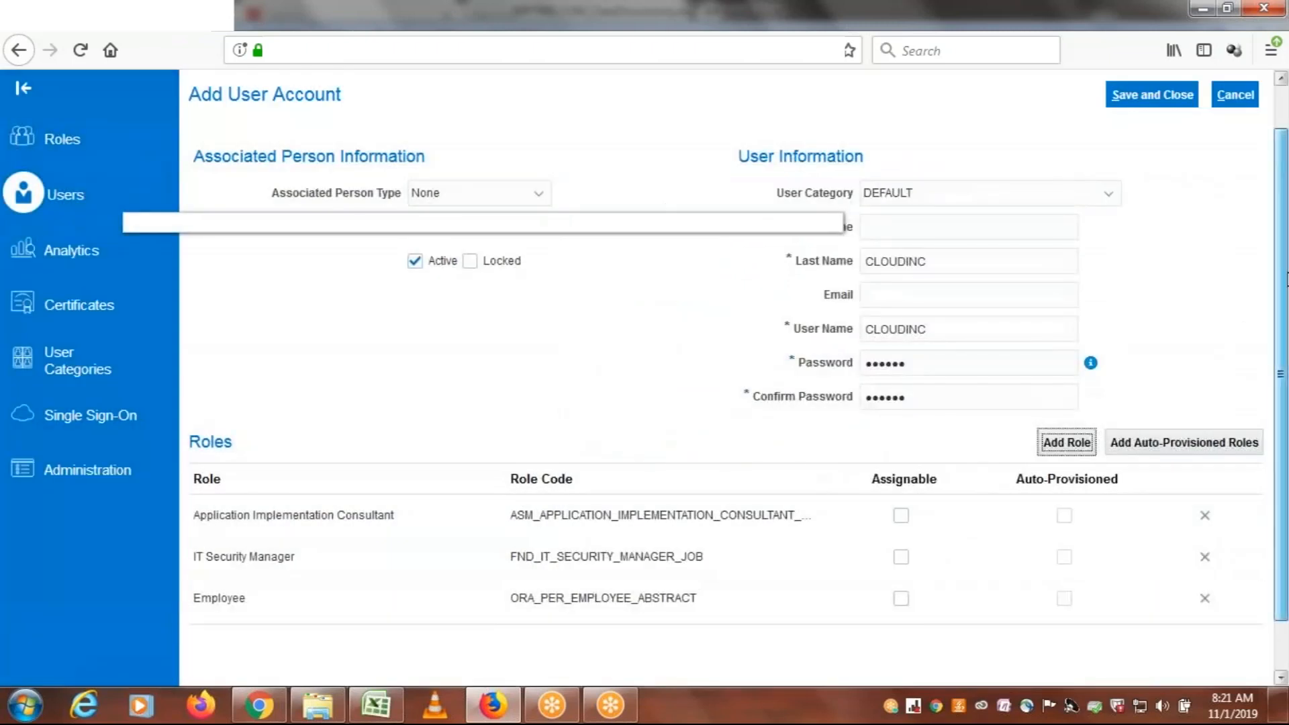
Try to save and close the new user account, and dismiss the resulting message
scroll(644, 349, "down", 1)
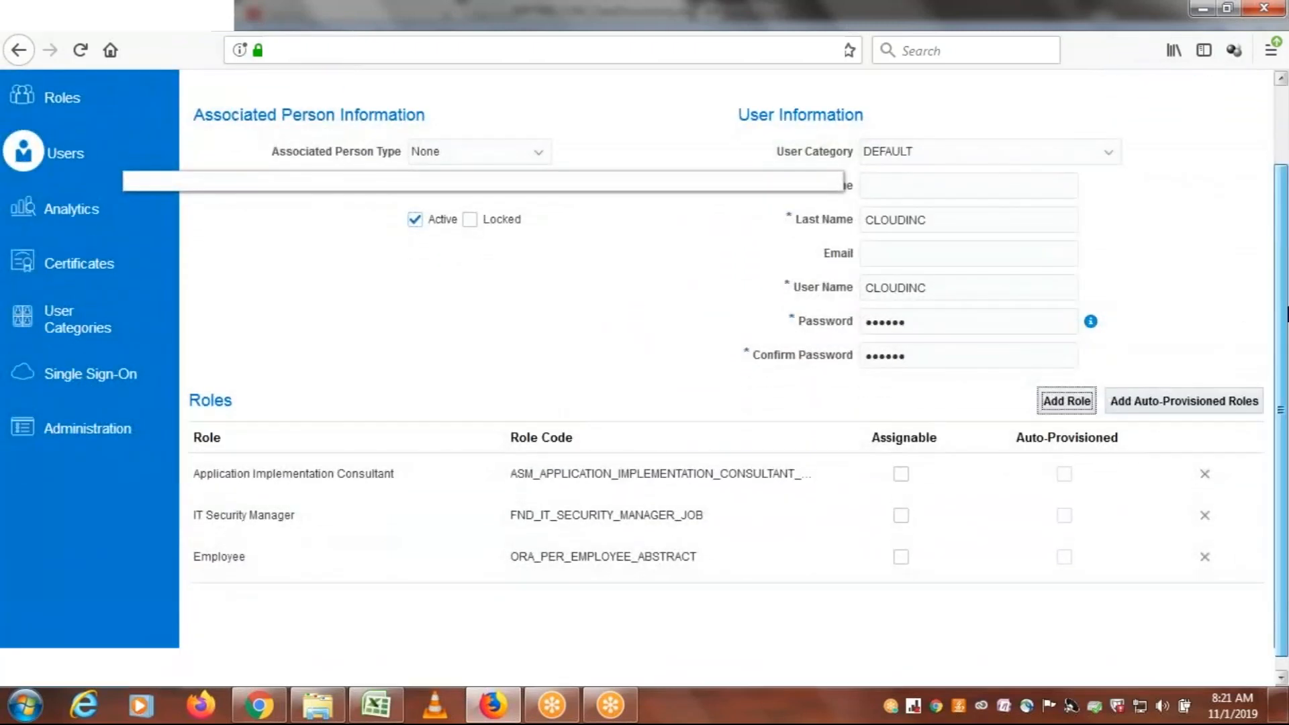
scroll(1162, 161, "up", 1)
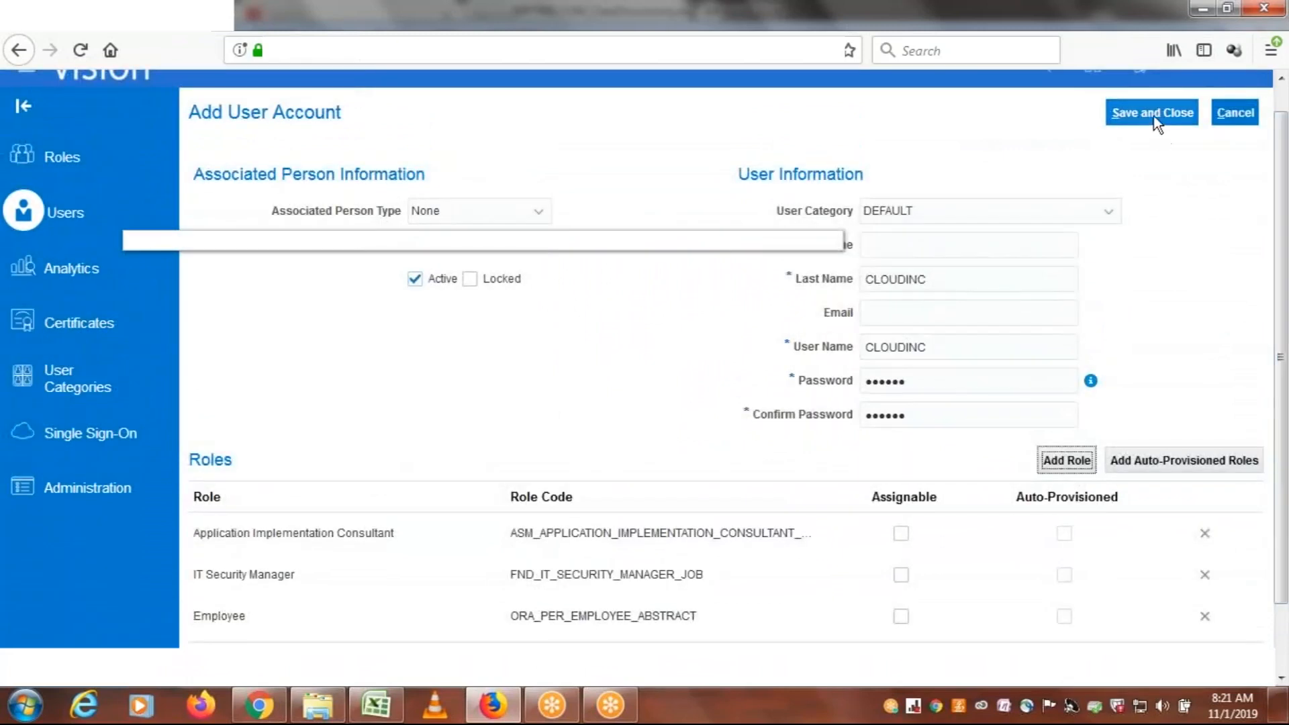
left_click(1155, 121)
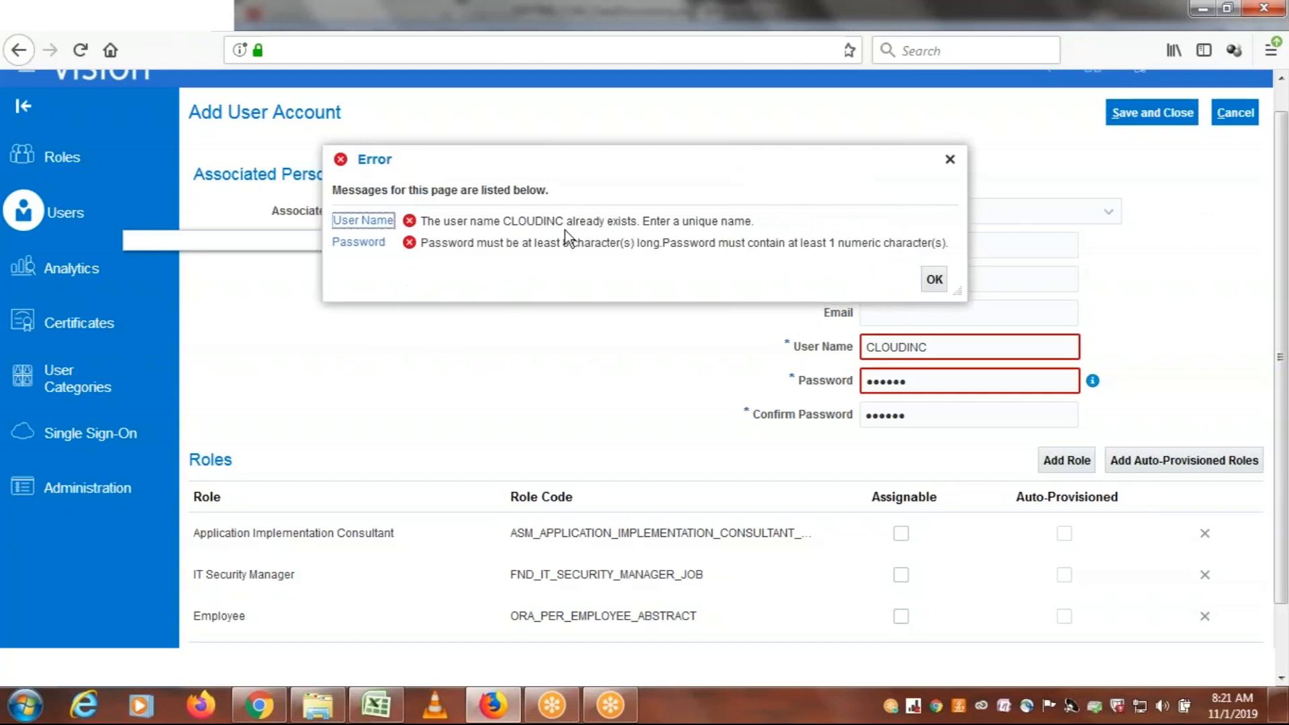
left_click(950, 160)
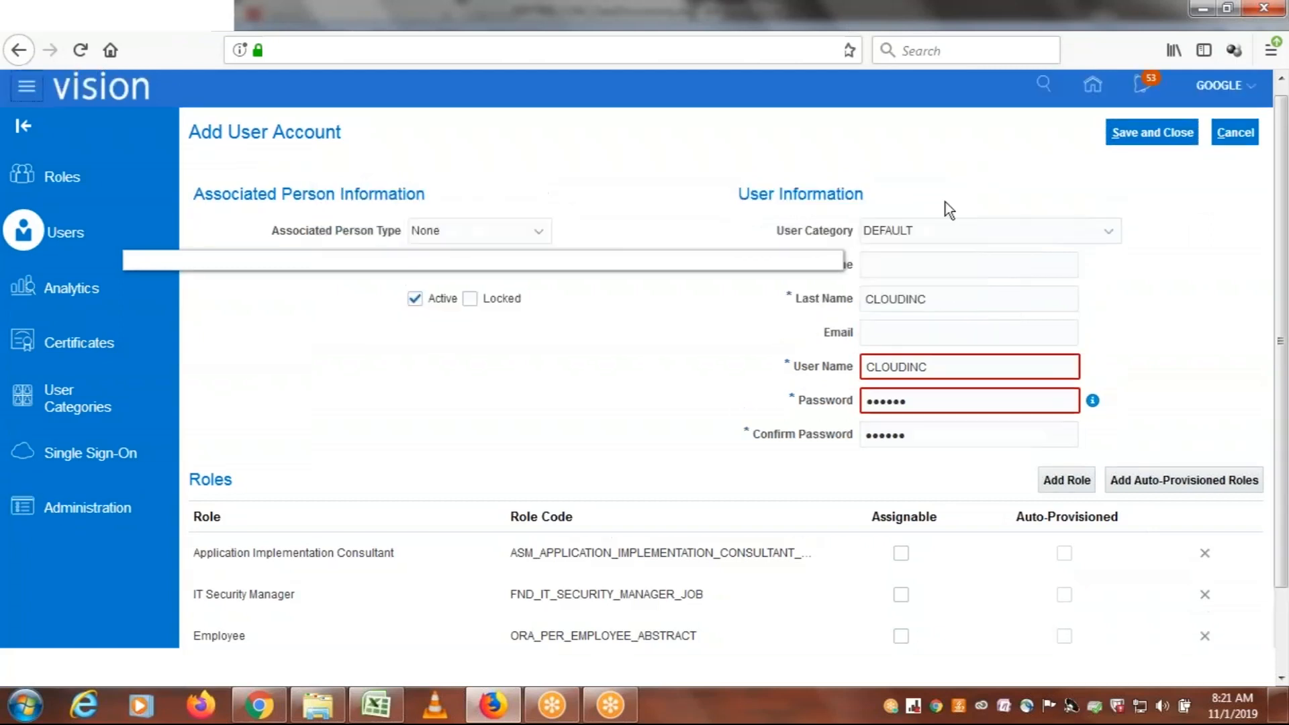
Change the account's user name to CLOUDERP, closing the McAfee subscription pop-up
double_click(945, 367)
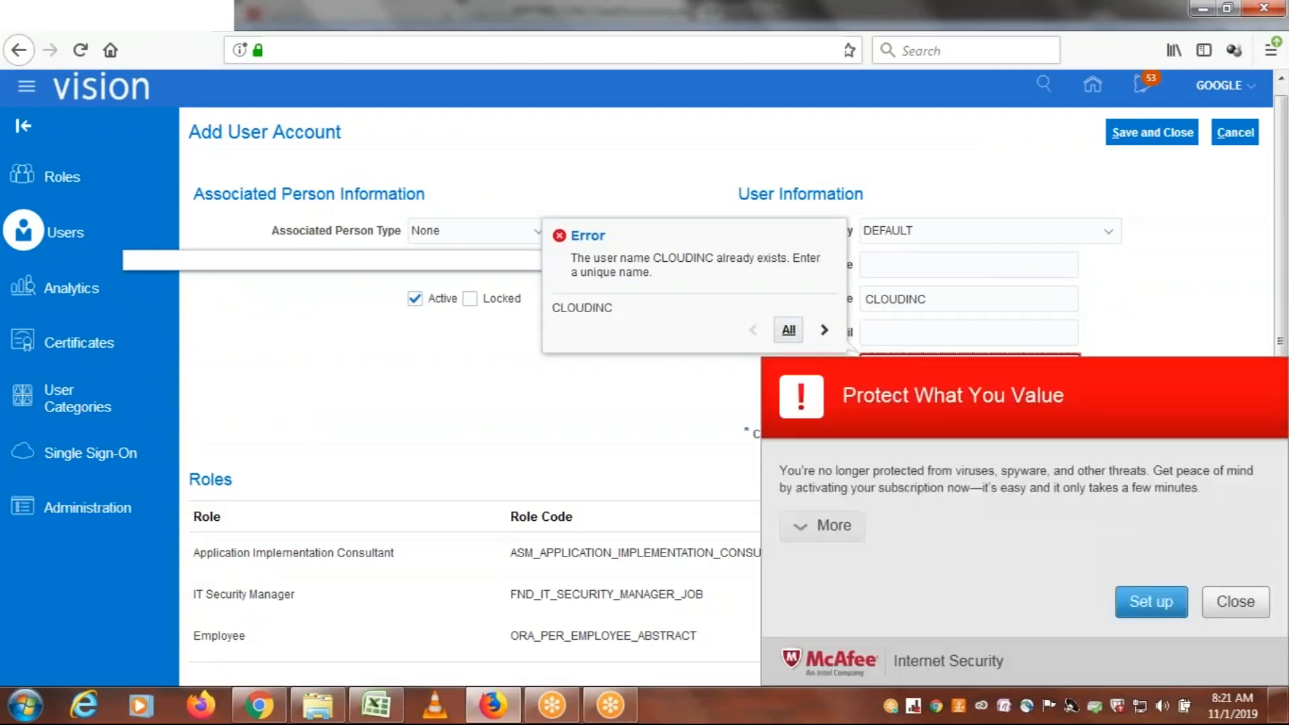
left_click(1257, 608)
type("CLOUDERP")
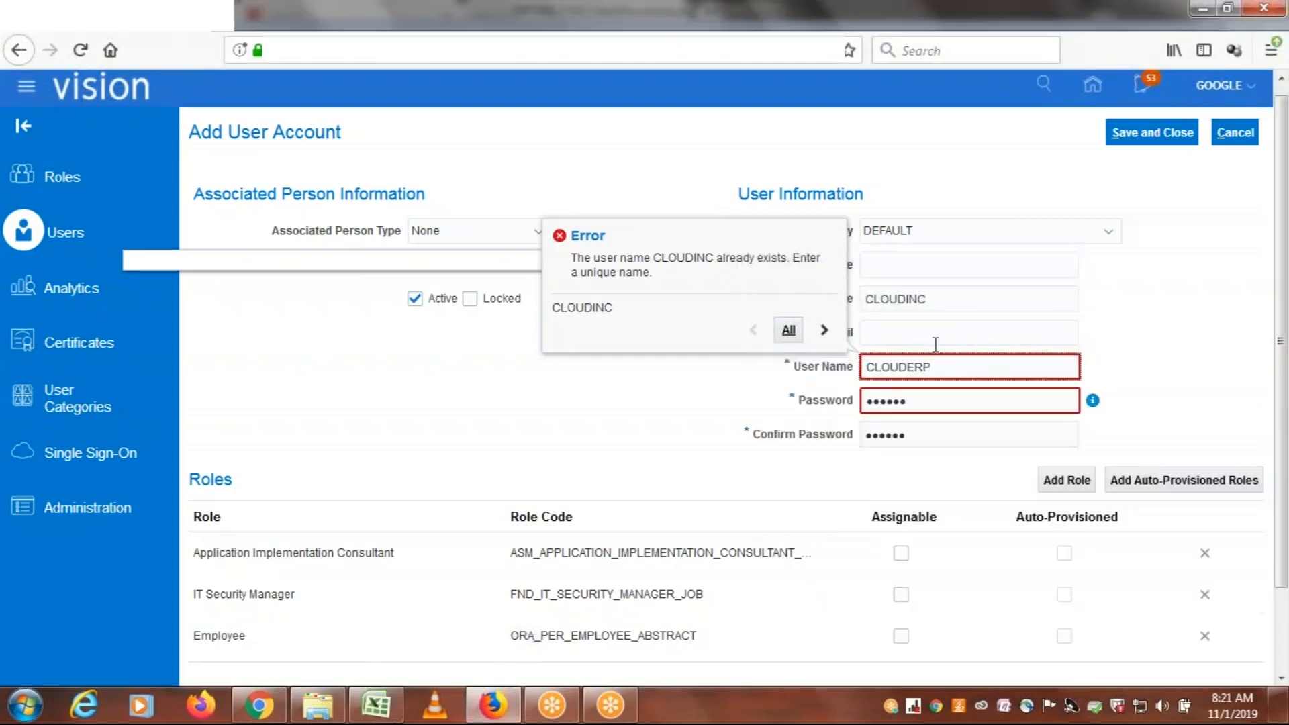
Enter a new account password and repeat it in the confirmation field
key("Tab")
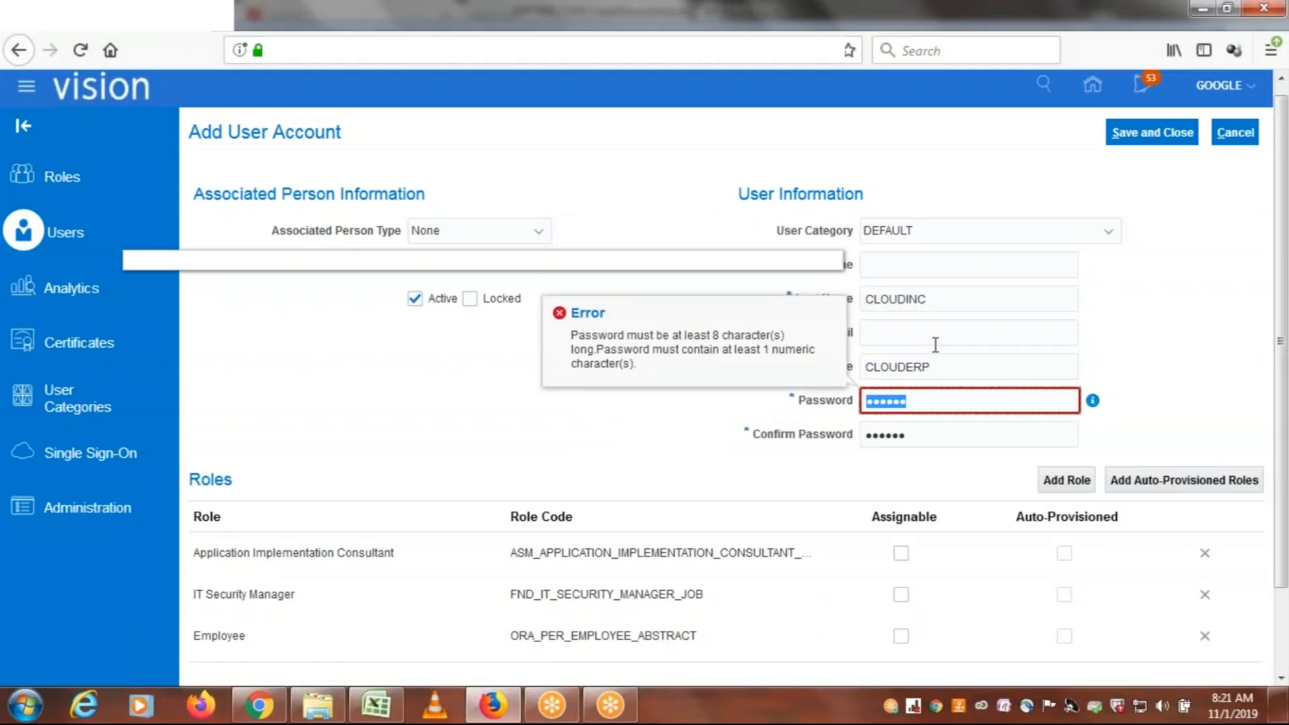
type("••••••••")
key("Tab")
type("•••••••")
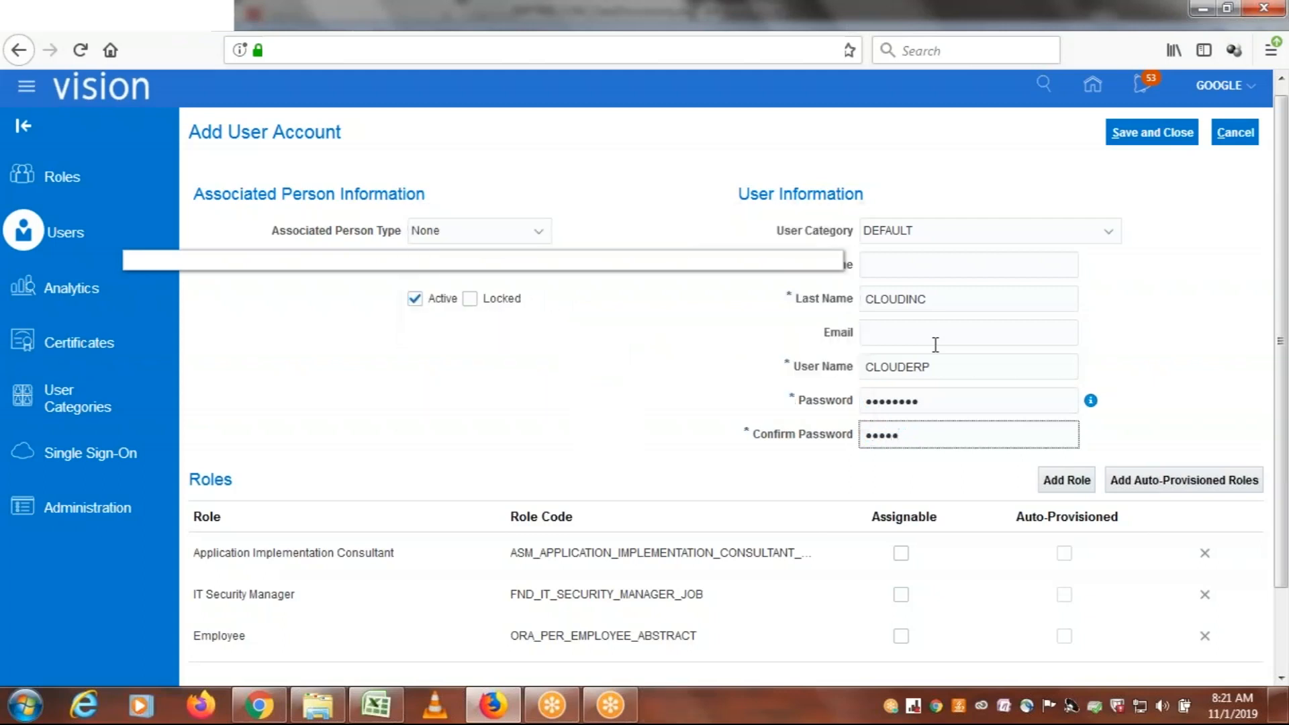
type("•")
Change the account's last name to CLOUDERP
double_click(950, 296)
type("cloud")
key("BackSpace")
key("BackSpace")
key("BackSpace")
key("BackSpace")
key("BackSpace")
type("CLOUDERP")
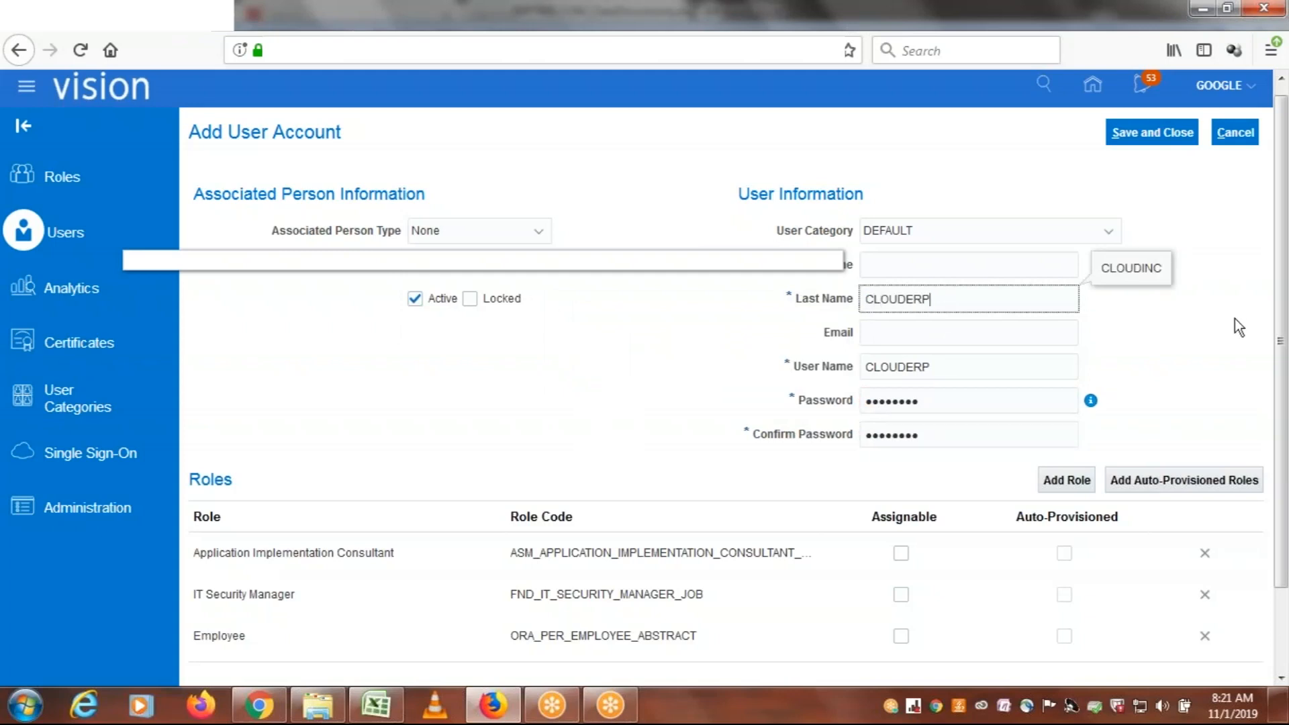
left_click(1235, 318)
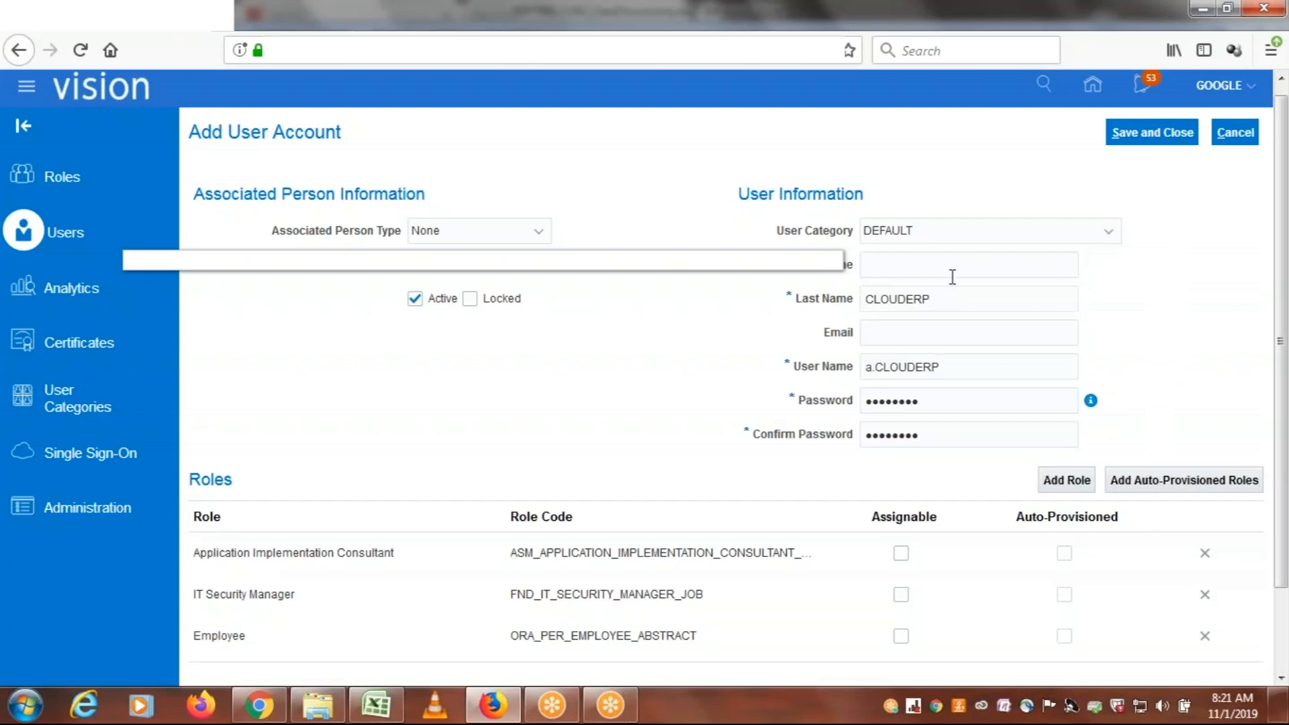
Remove the prefix from the user name so it reads CLOUDERP, and try to save and close the account
left_click(881, 371)
key("BackSpace")
key("BackSpace")
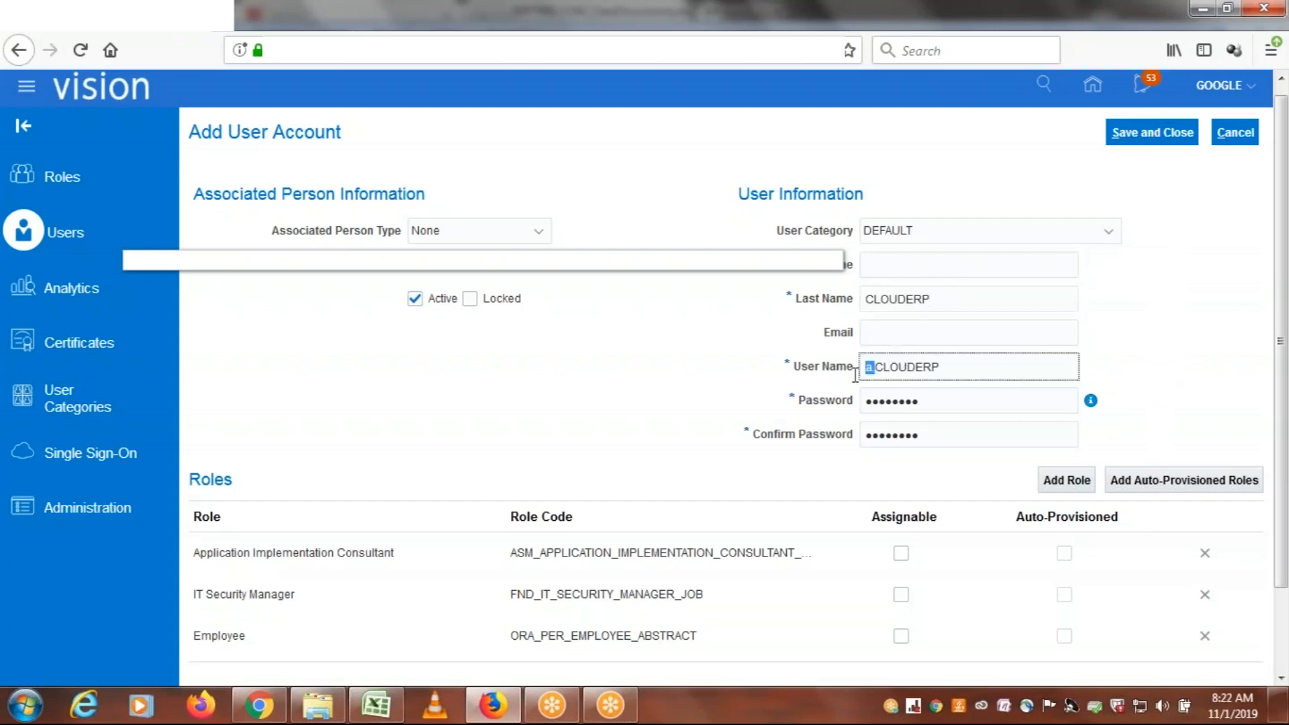
left_click(1199, 260)
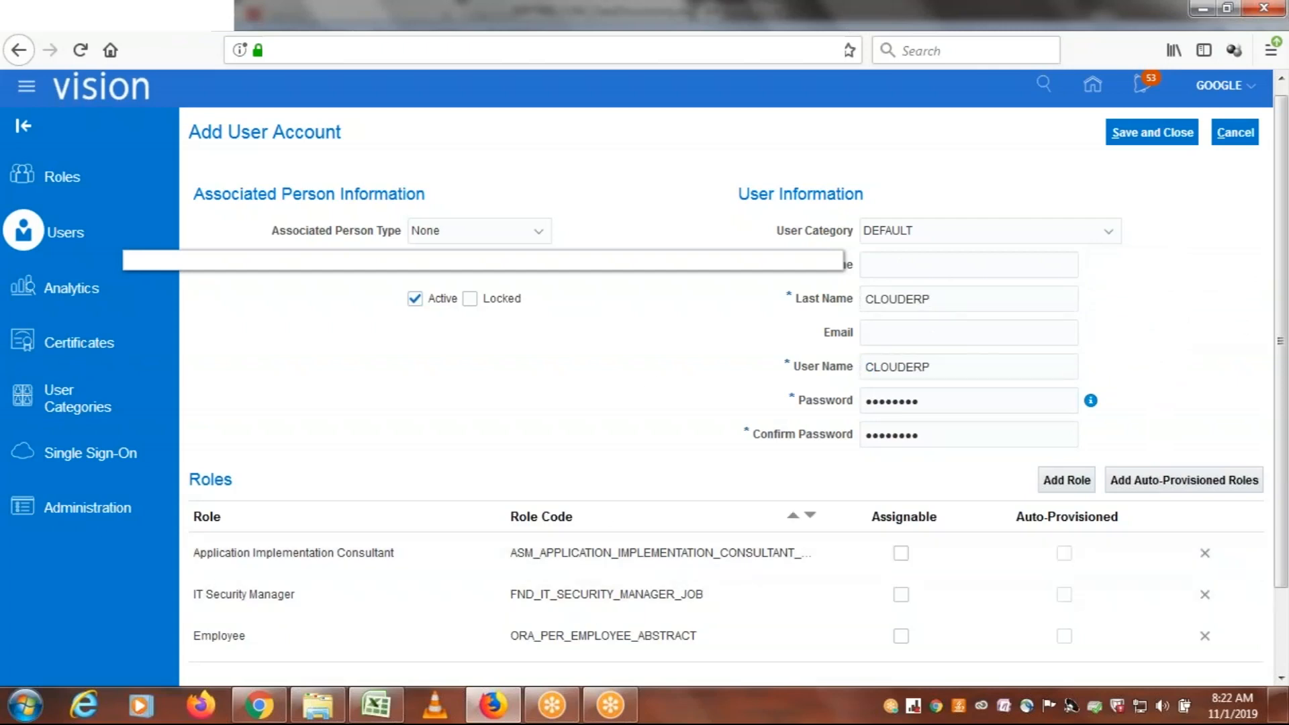
left_click(1122, 138)
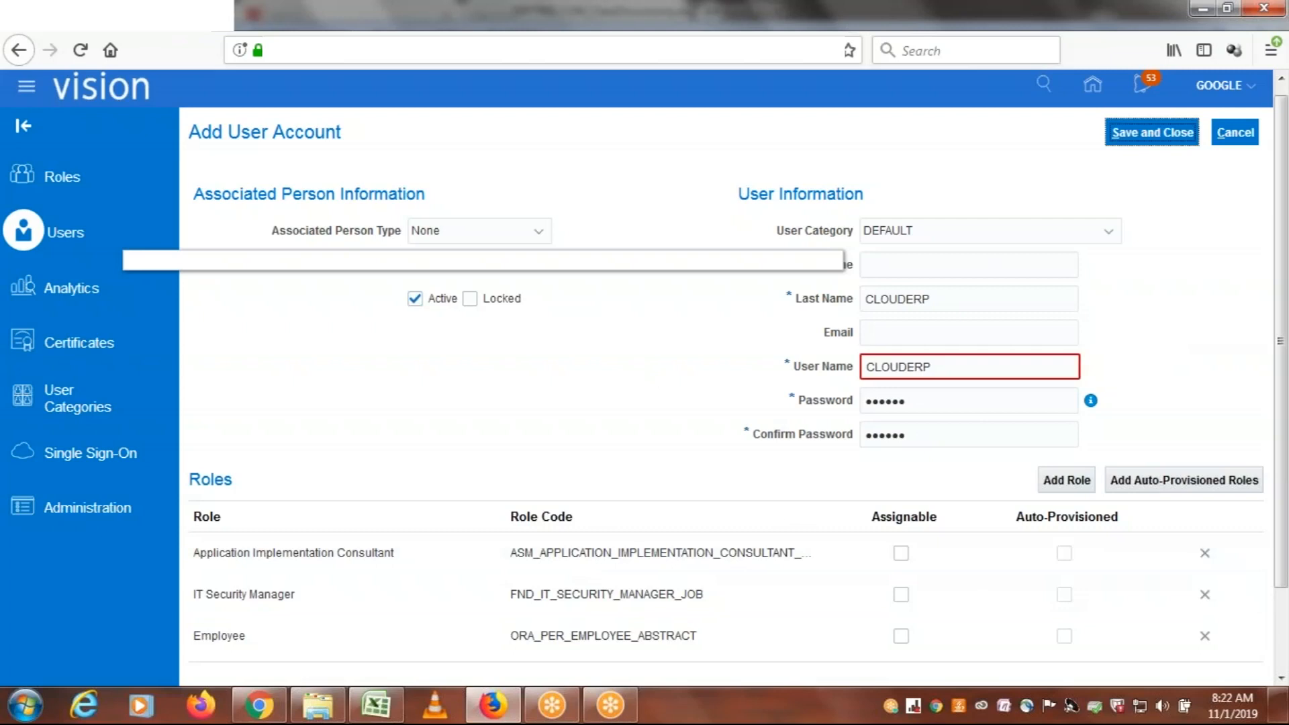
Replace the account's last name with GOFUSION
left_click(949, 364)
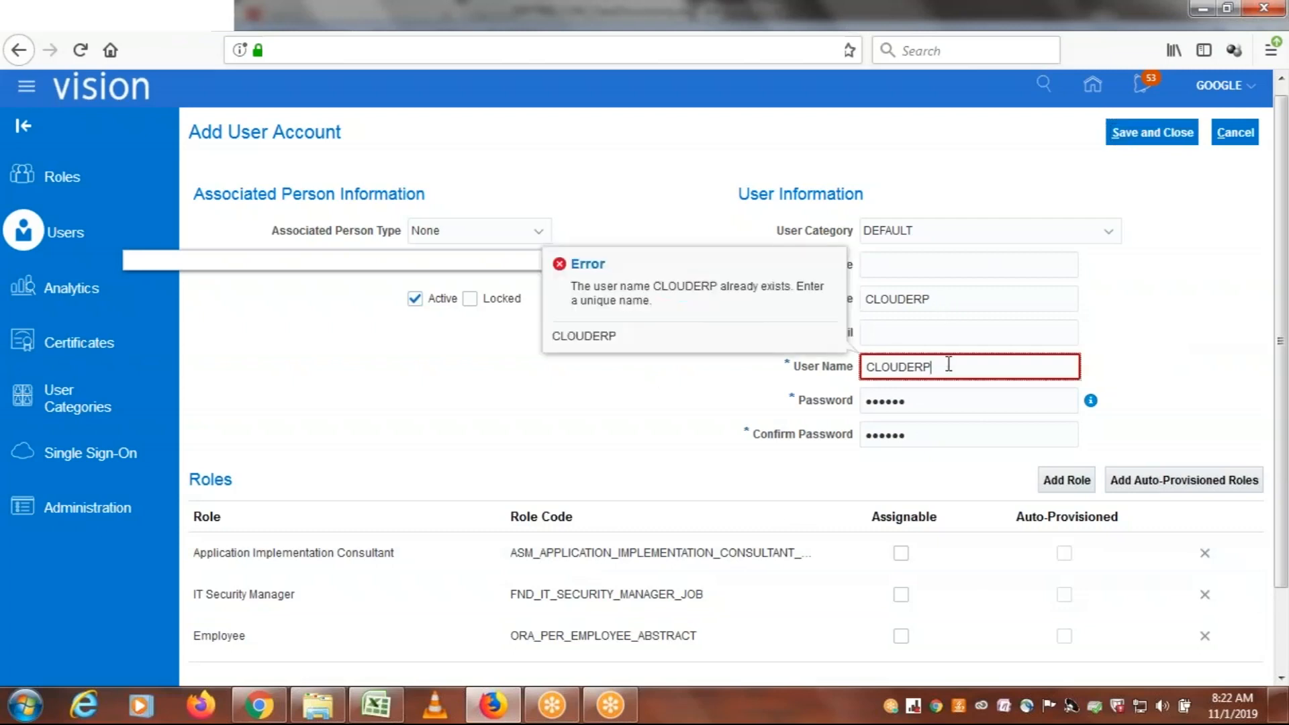
double_click(949, 365)
double_click(945, 298)
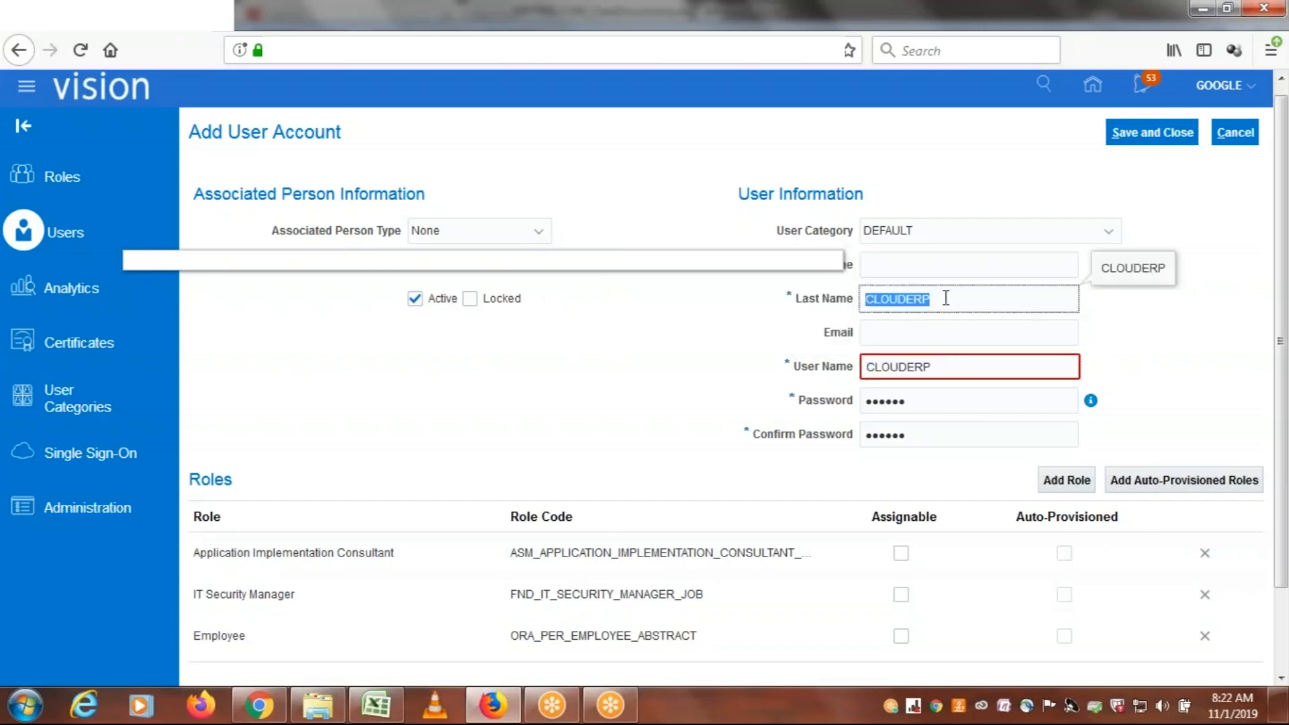
type("go")
key("BackSpace")
key("BackSpace")
type("GO")
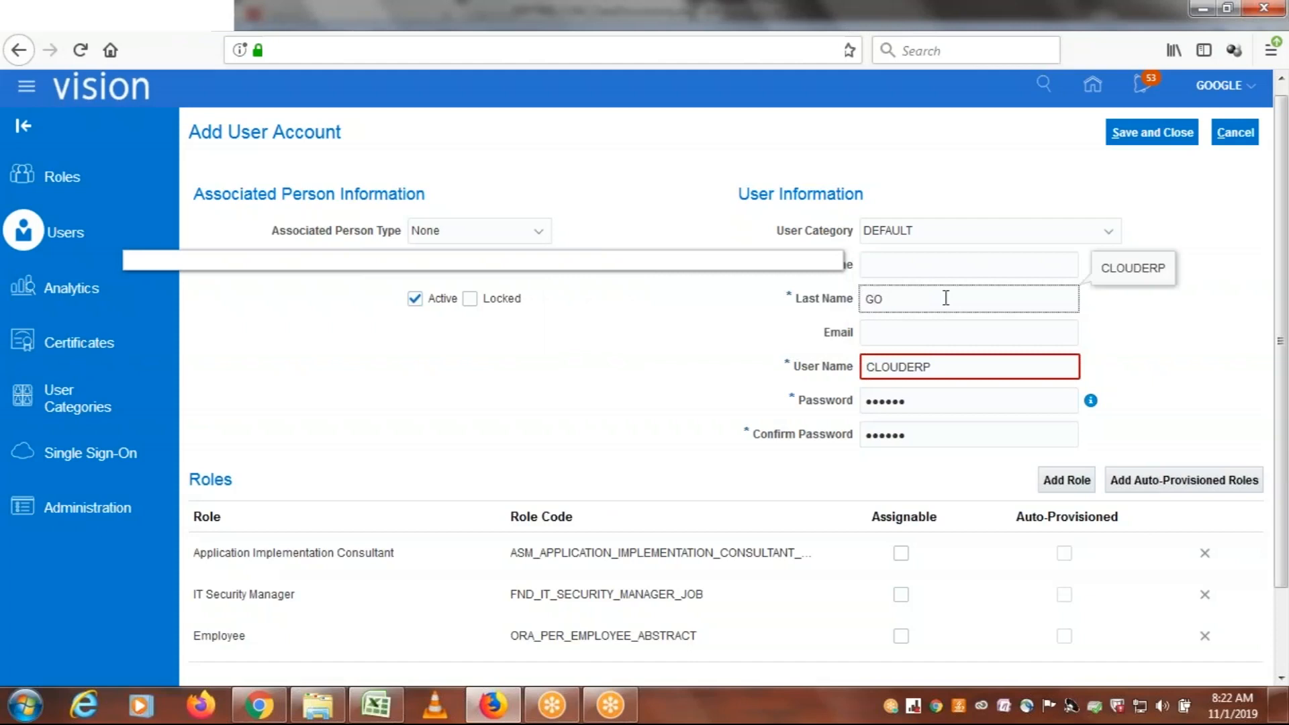
type("FUSION")
Set the user name to GOFUSION, then save and close the new user account
double_click(944, 363)
type("GOGOFUSION")
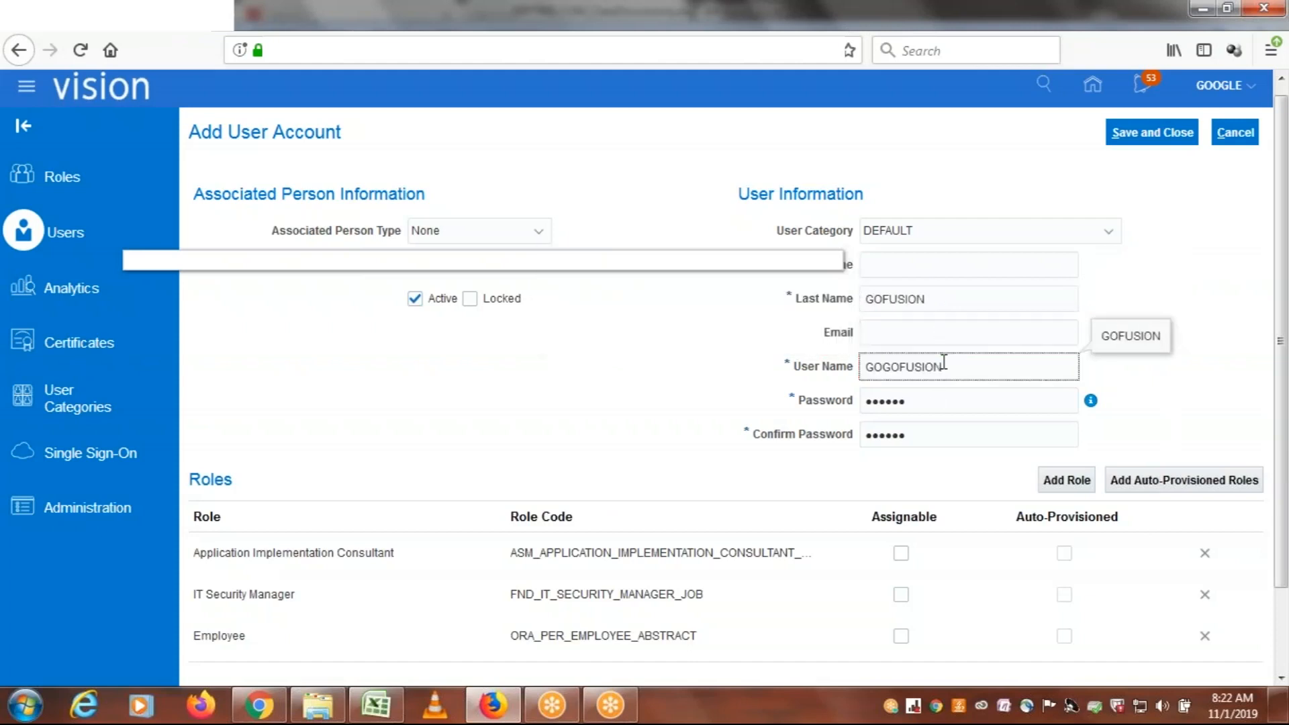
key("BackSpace")
key("BackSpace")
left_click(1149, 228)
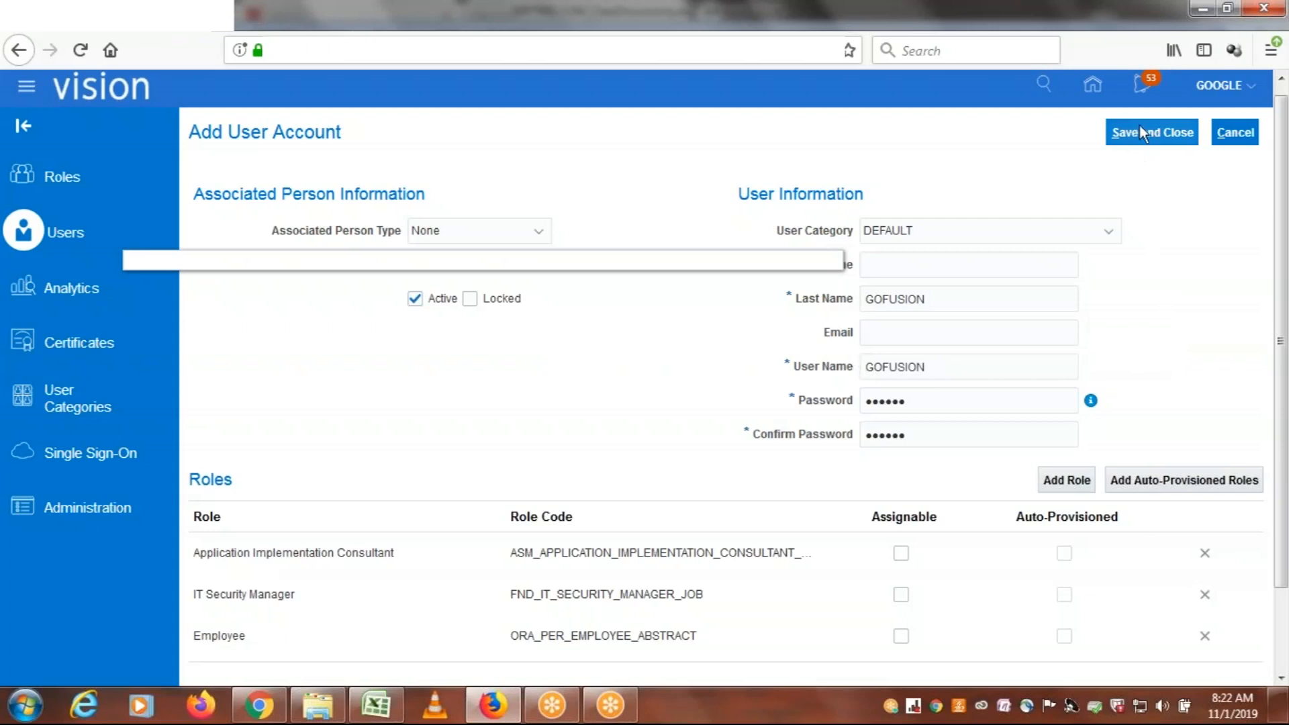
left_click(937, 371)
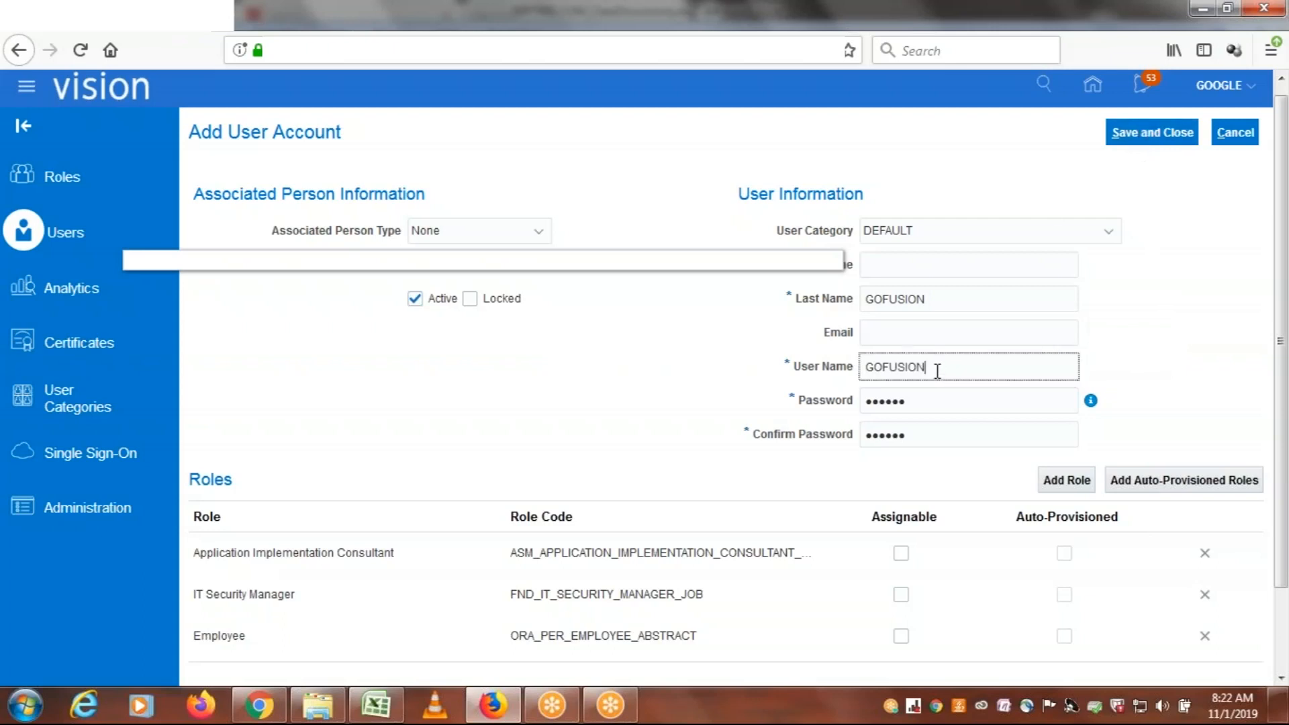
left_click(1141, 134)
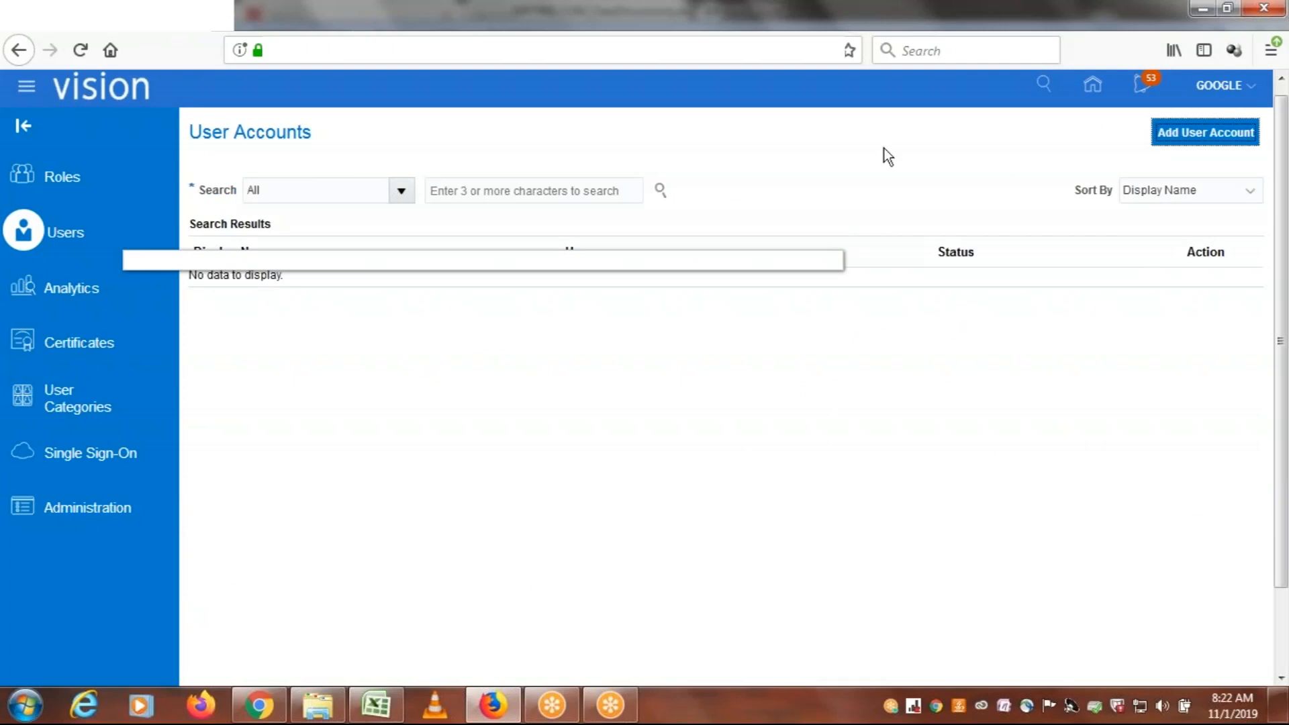
Search the user accounts for GOFUSION
left_click(487, 184)
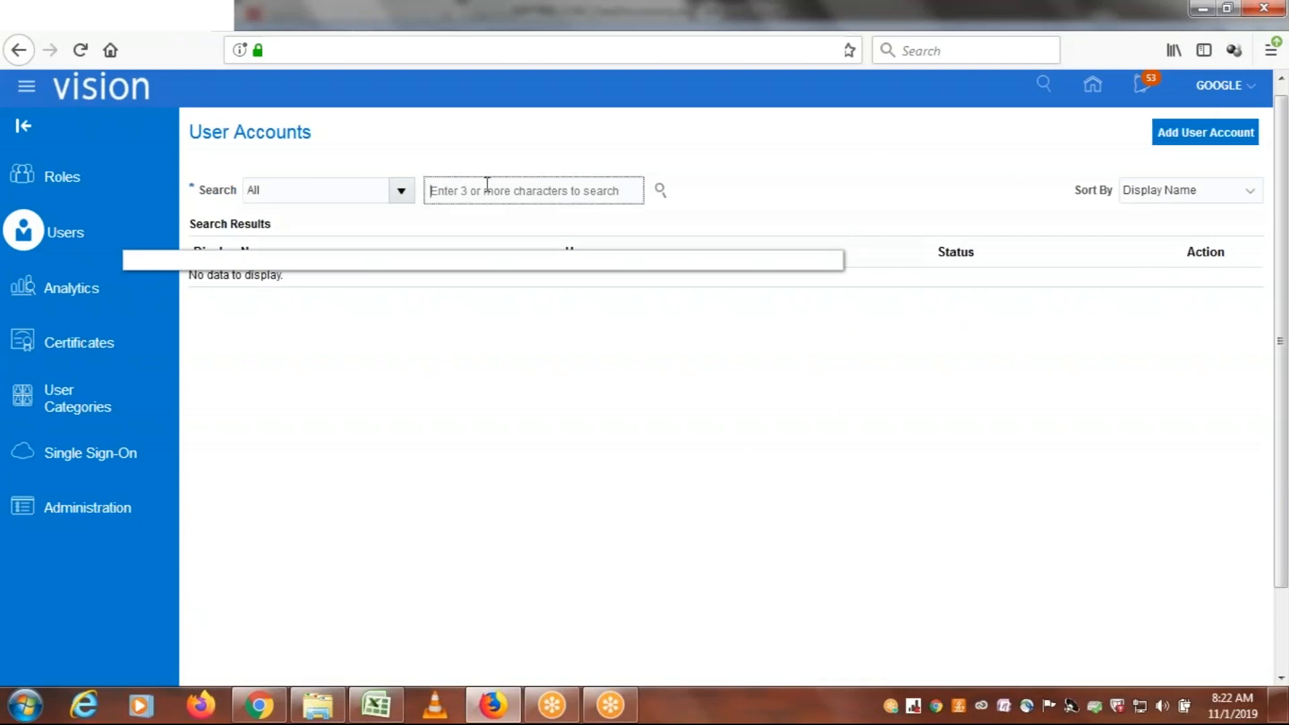
type("GOFUSION")
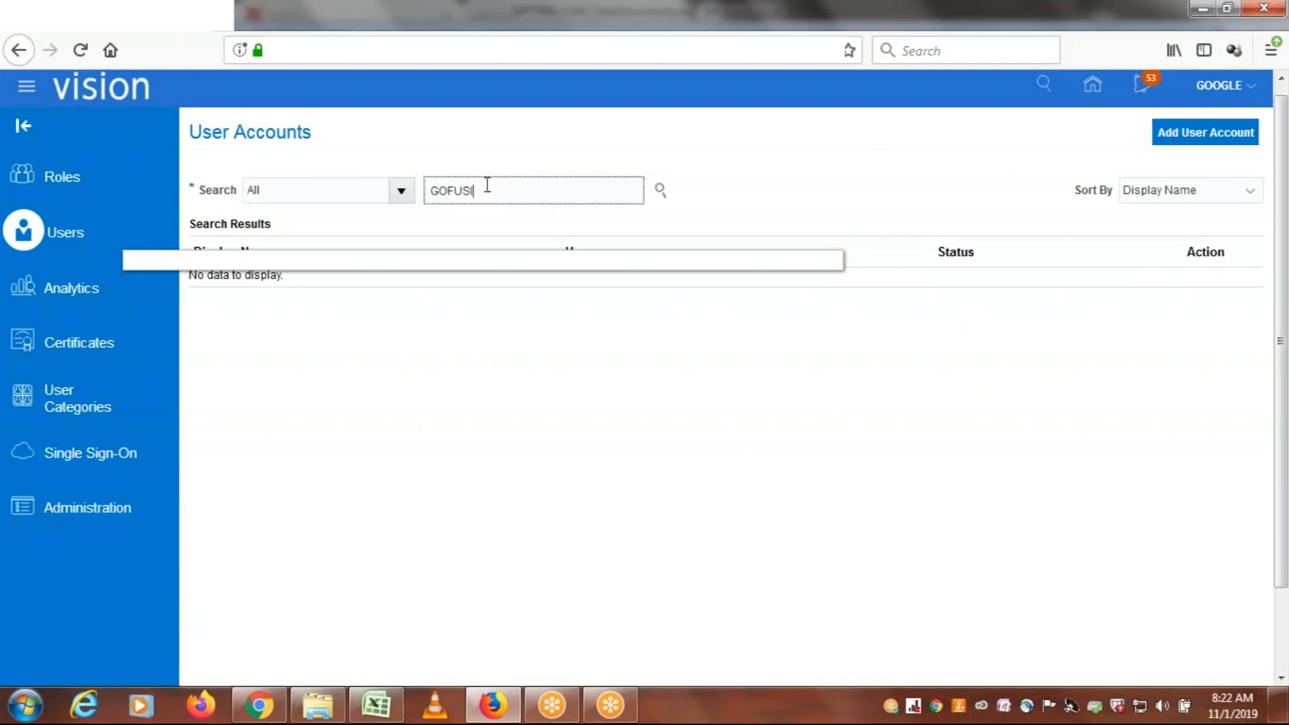
left_click(660, 190)
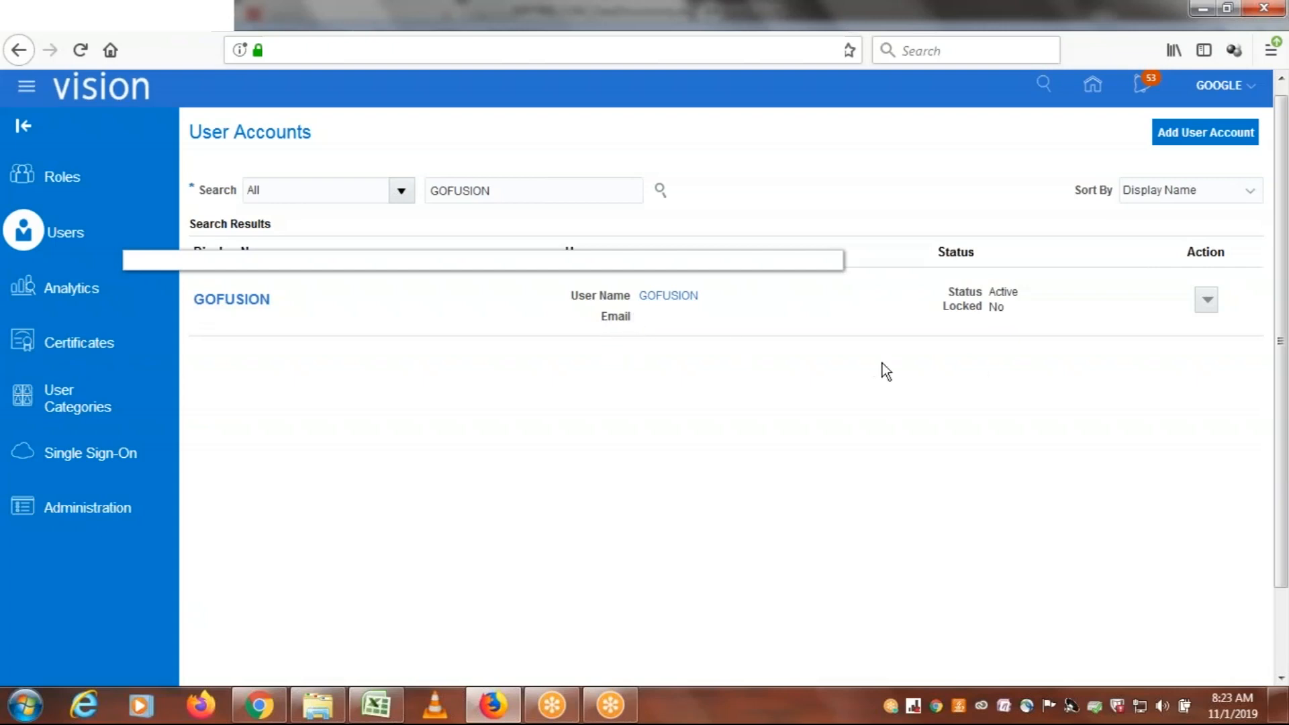
Reset the GOFUSION account's password manually, entering and confirming a new password
left_click(1208, 301)
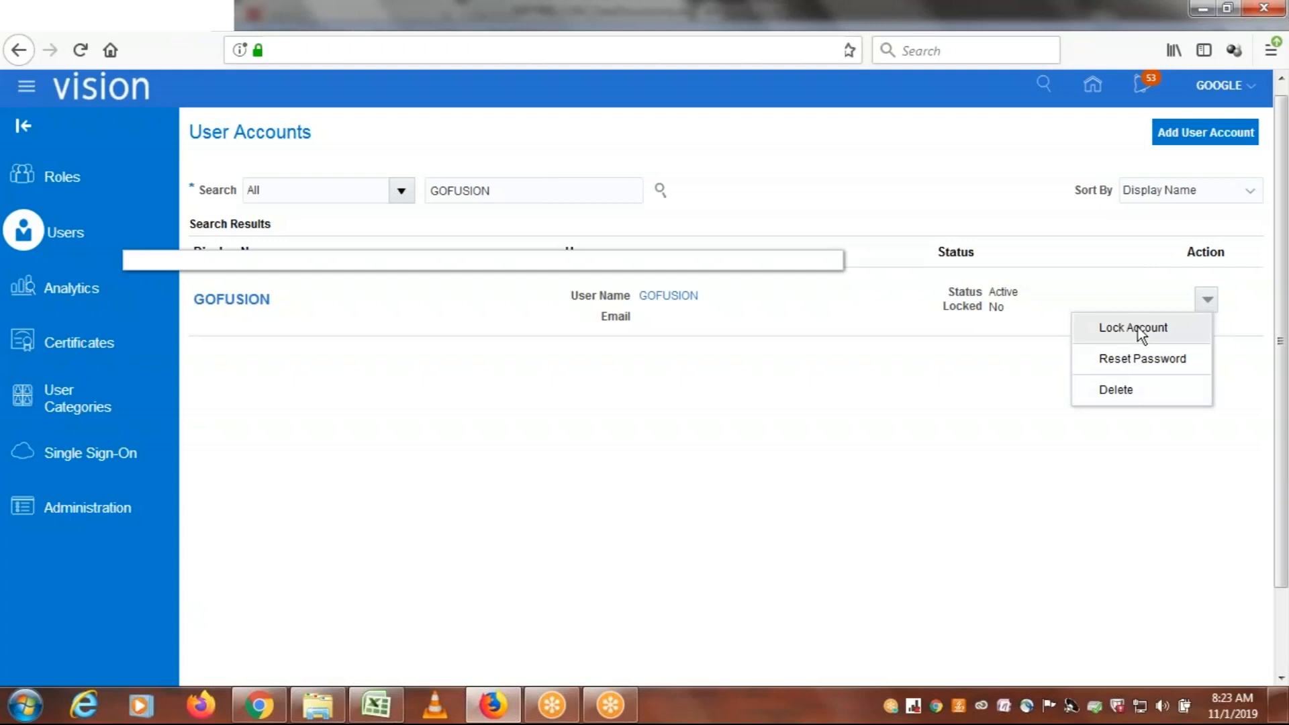
left_click(1125, 363)
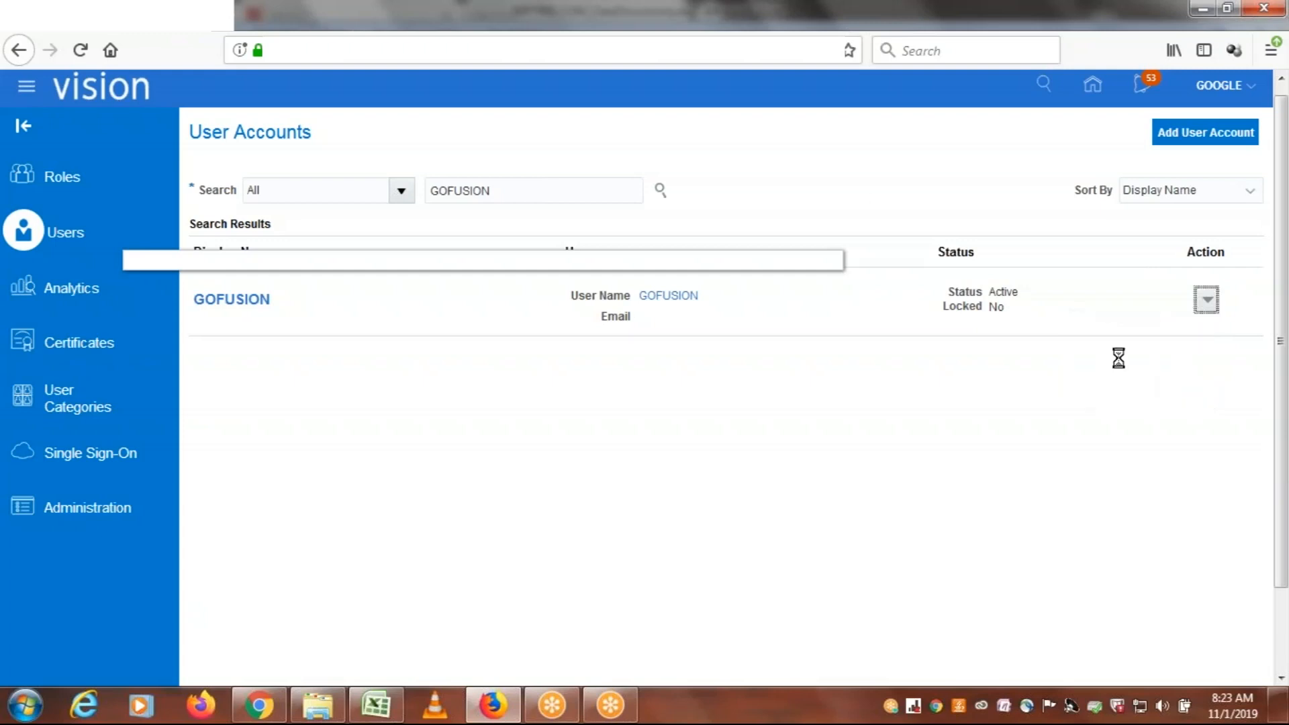
left_click(370, 317)
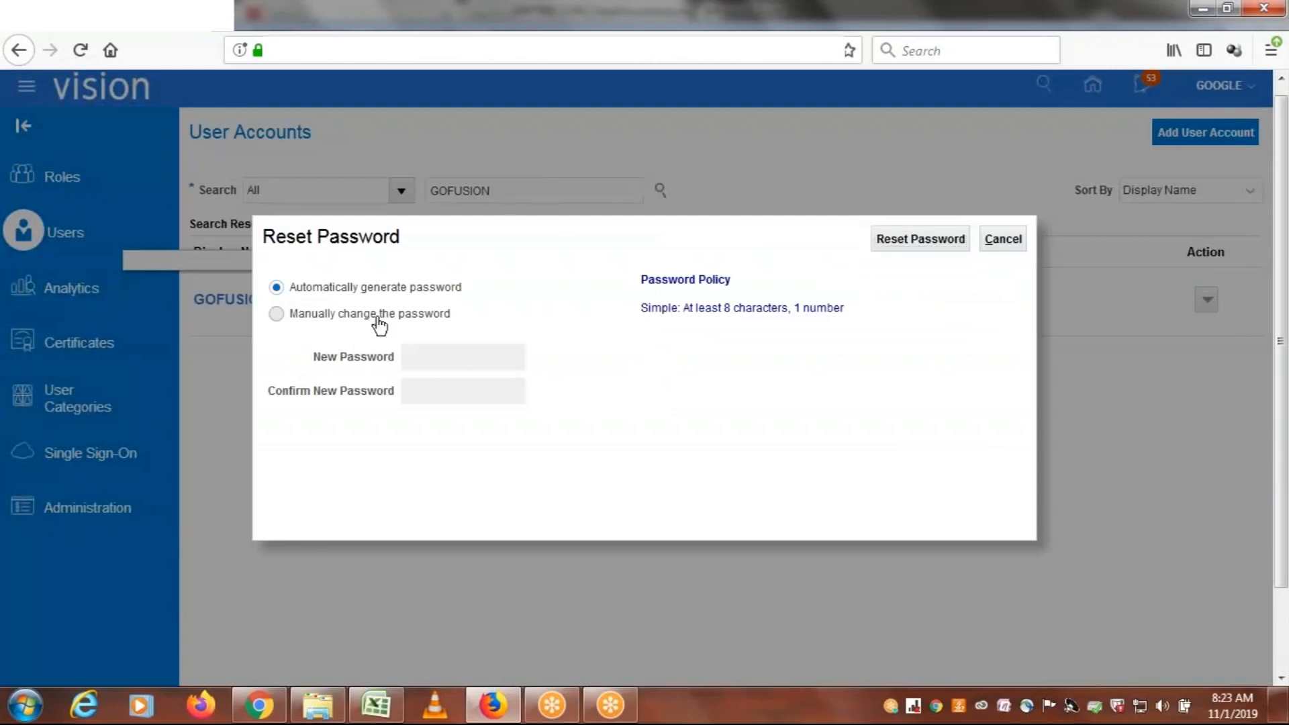
left_click(442, 353)
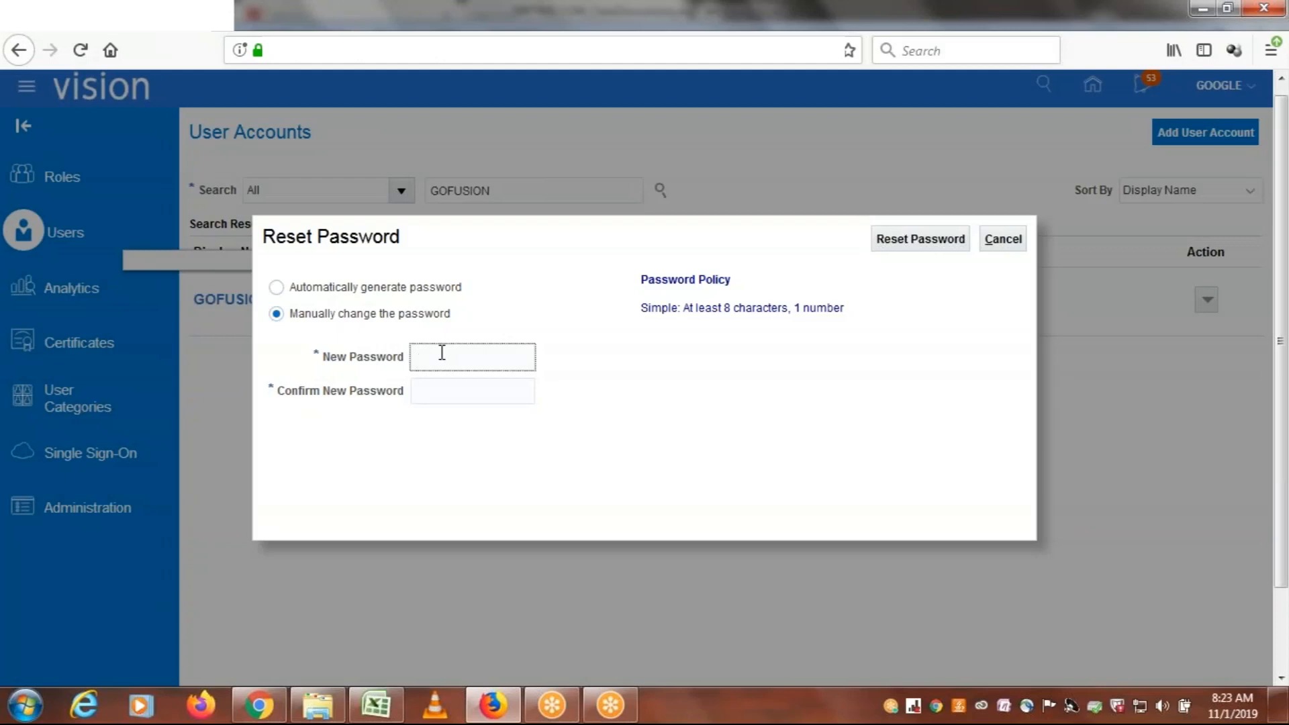
type("••••••••")
key("Tab")
type("•••••••")
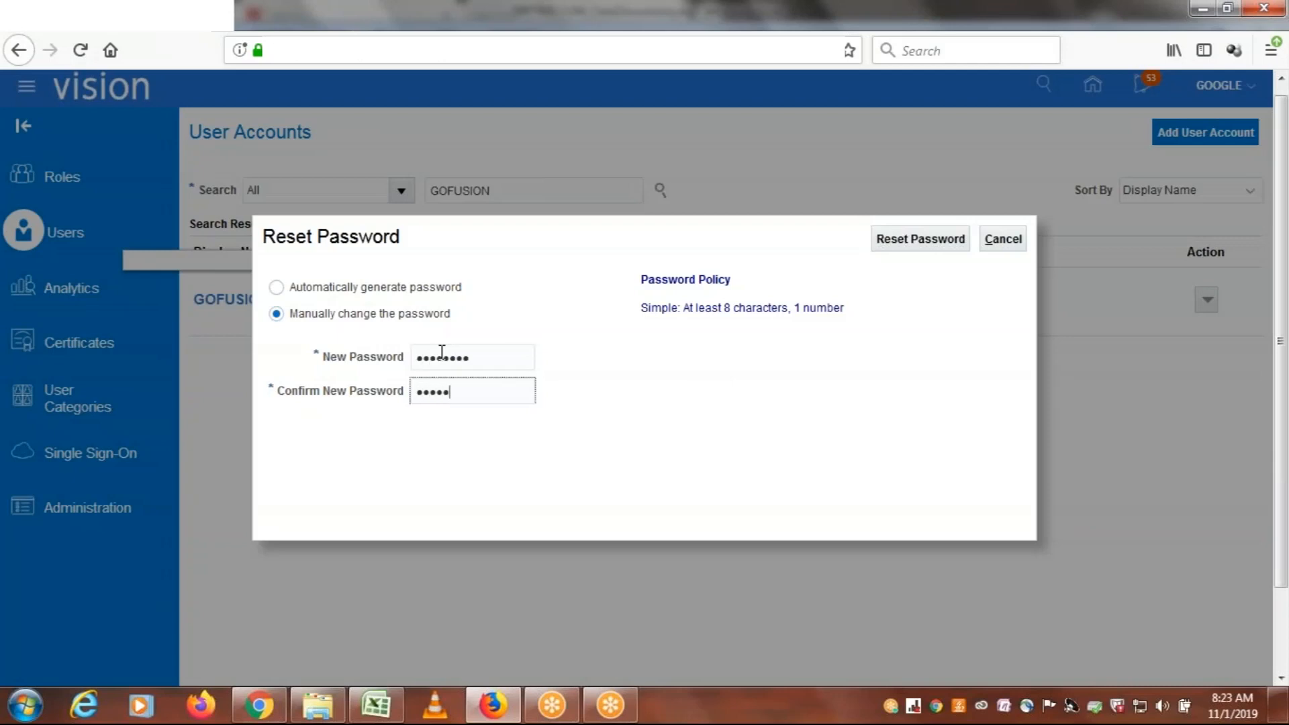
type("•")
left_click(892, 239)
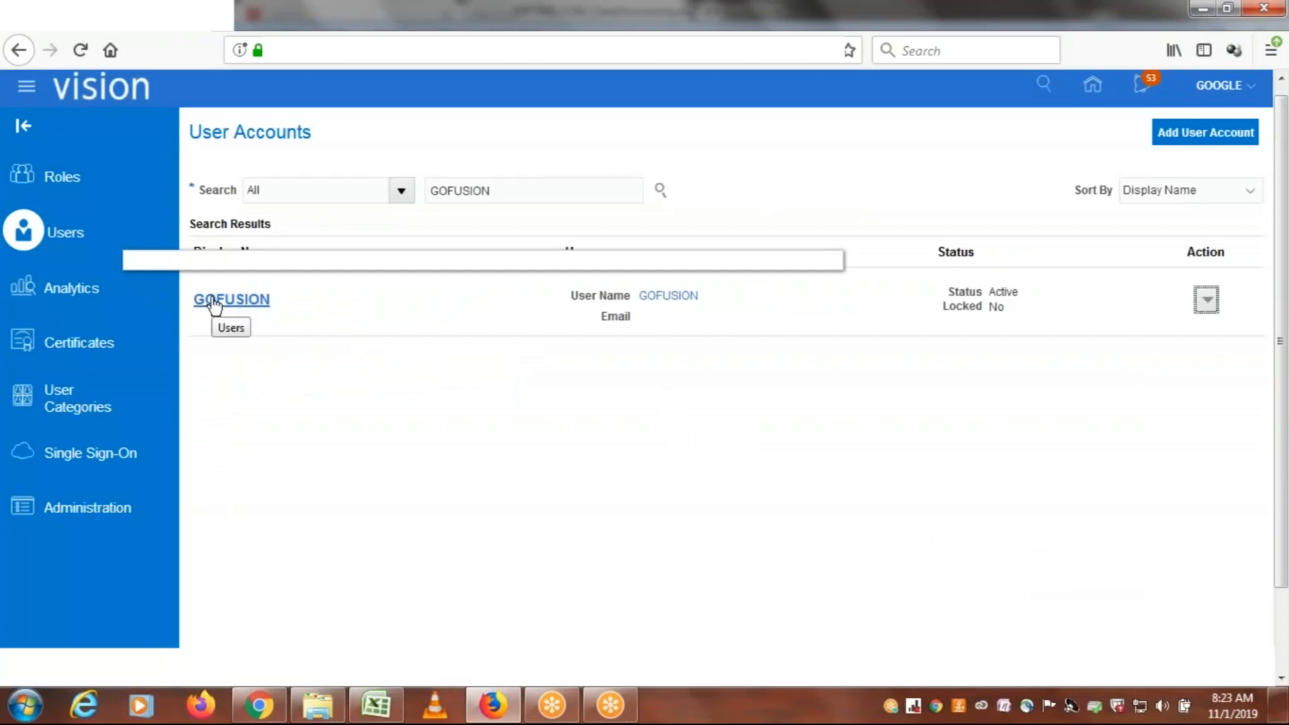
Review the GOFUSION account's details and roles, open it for editing, and cancel without changes
left_click(244, 301)
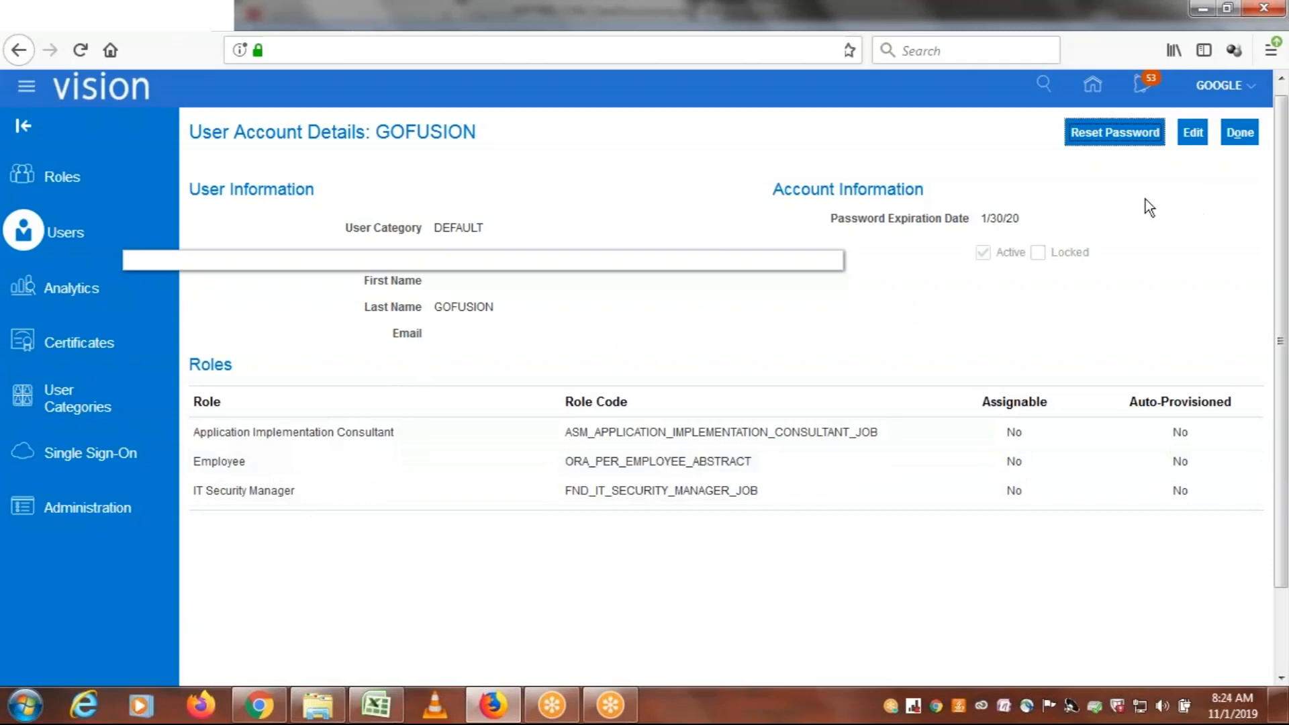
left_click(1194, 135)
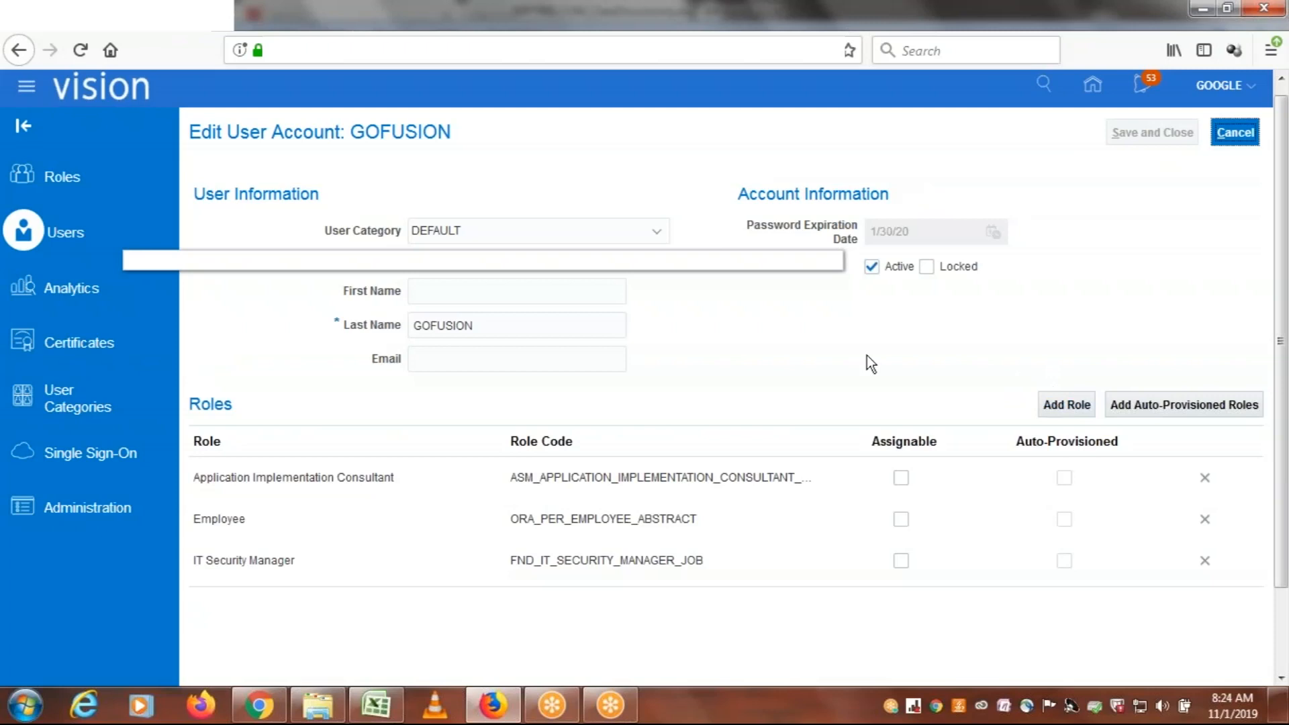
left_click(1236, 133)
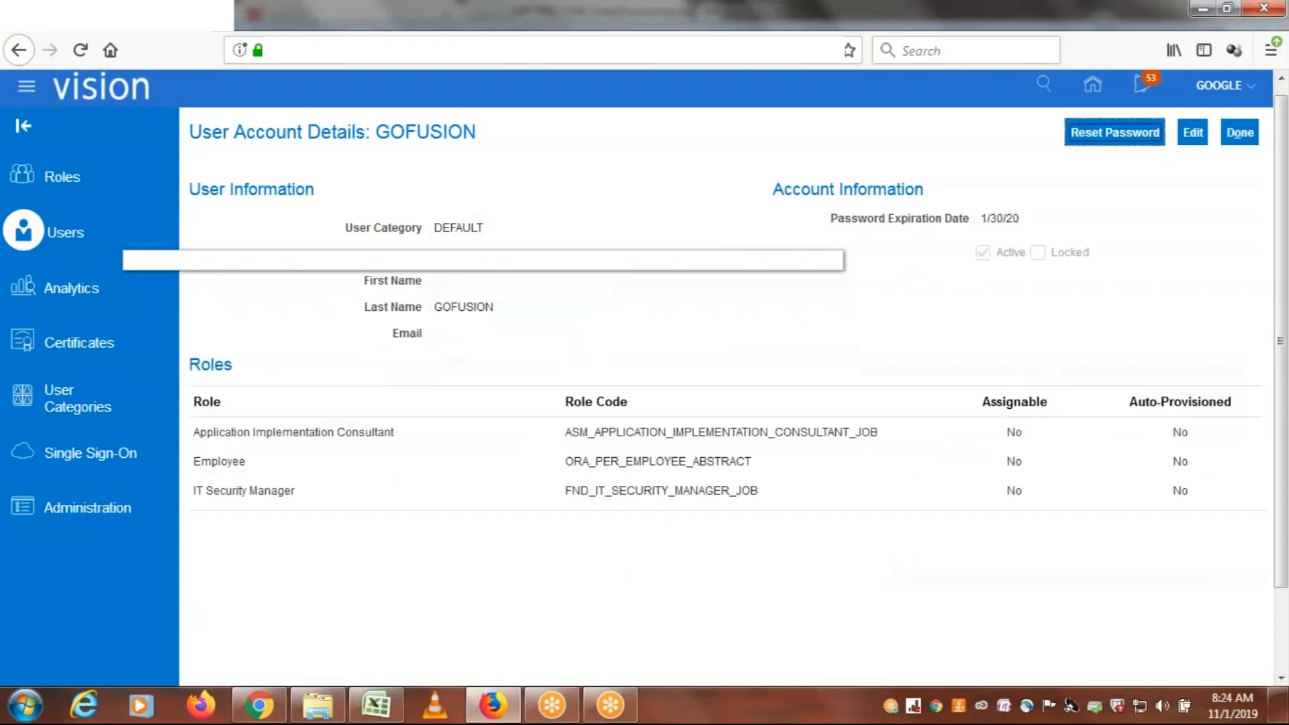
Switch to the class discussions workbook in Excel and enter "Run LDAP Job" in cell F63 of Sheet1
left_click(376, 706)
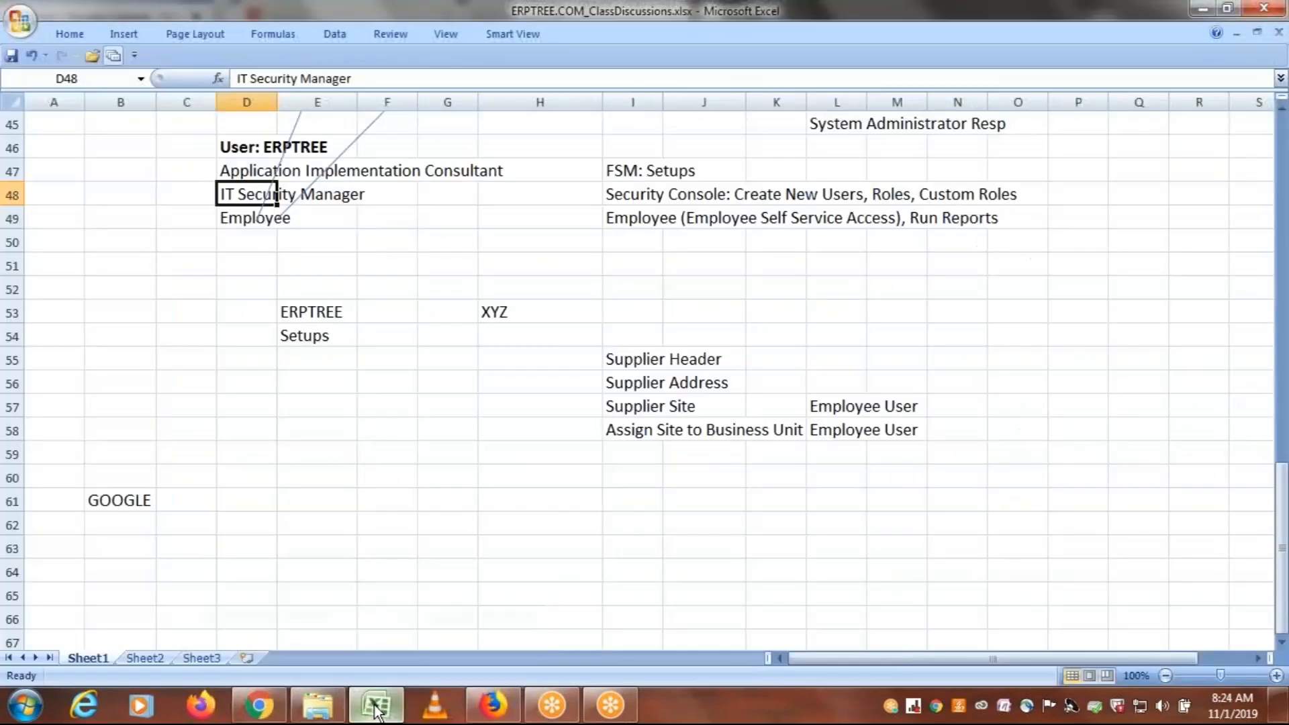
left_click(1283, 643)
left_click(1283, 643)
left_click(1283, 644)
left_click(1283, 644)
left_click(1283, 644)
left_click(1283, 644)
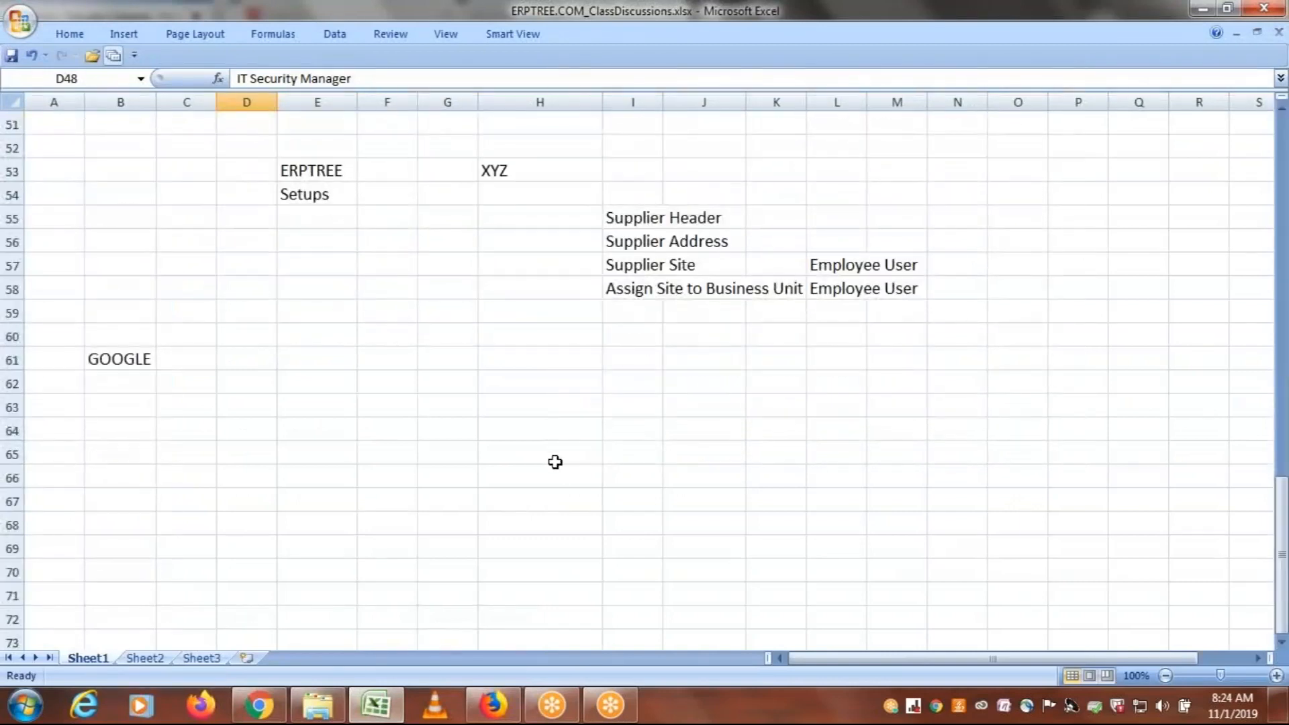
left_click(376, 406)
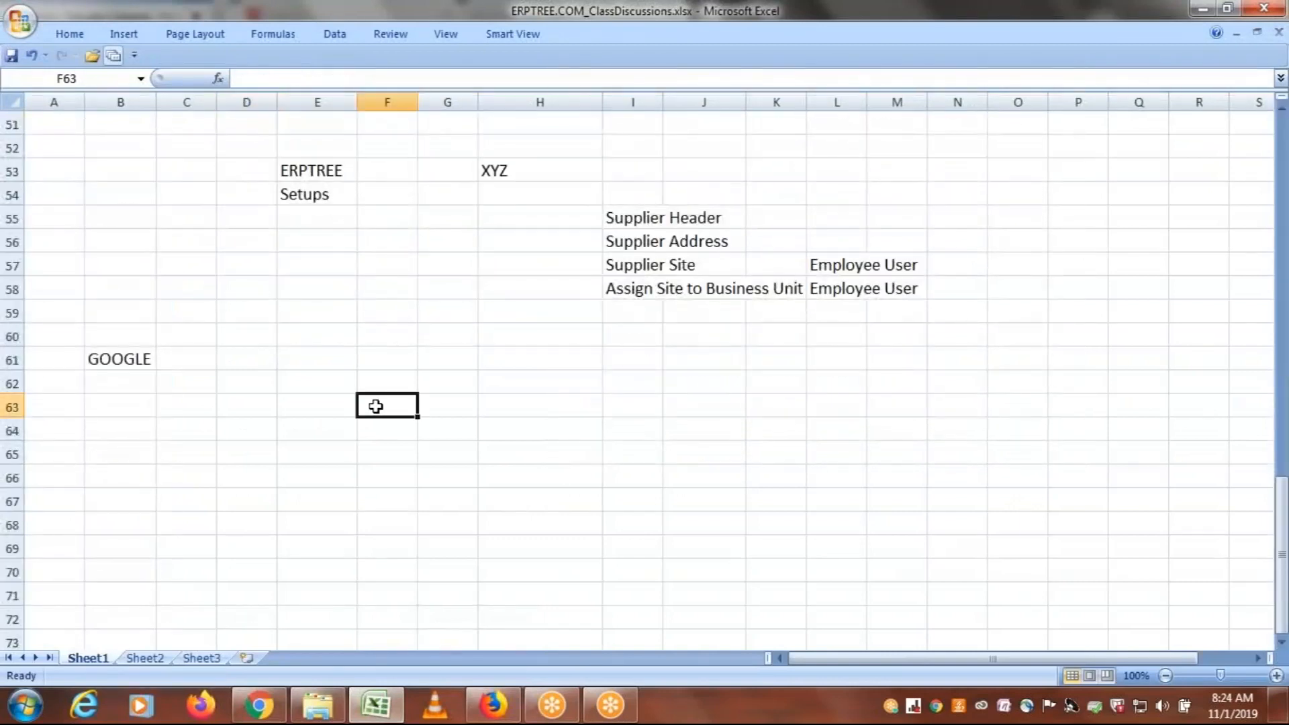
type("Run ")
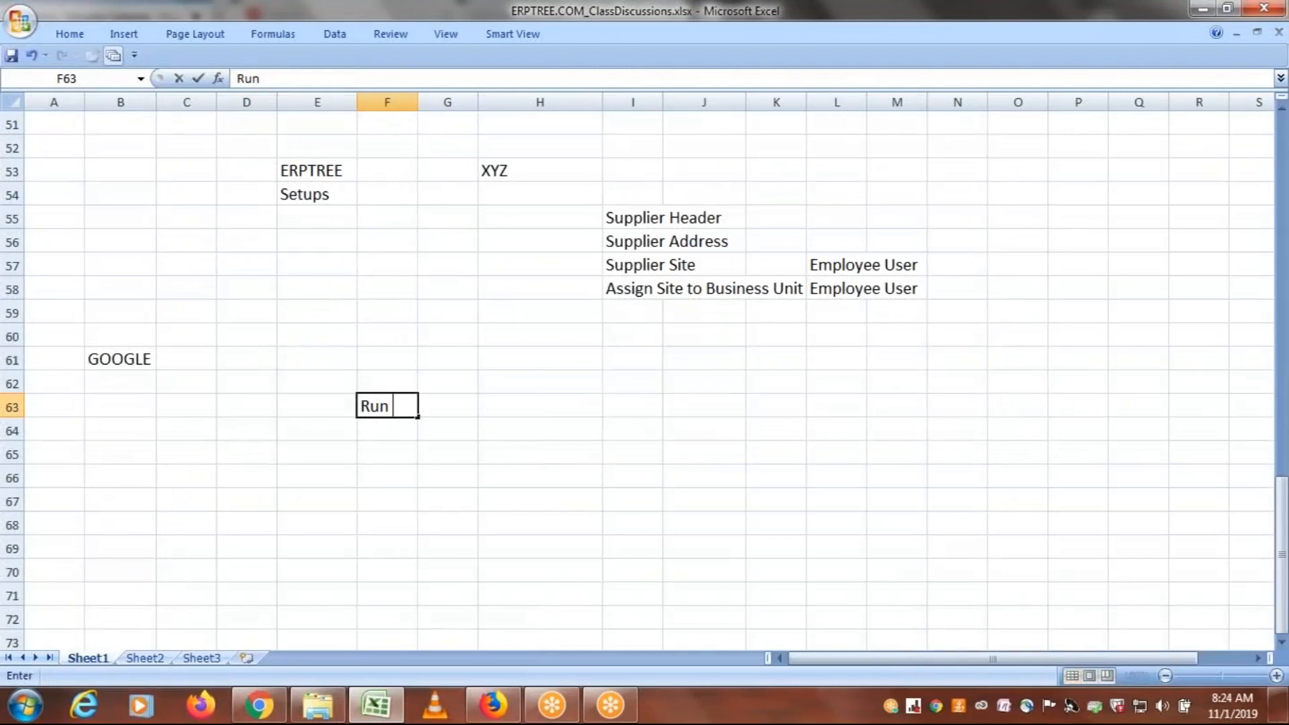
type("LDAP Job")
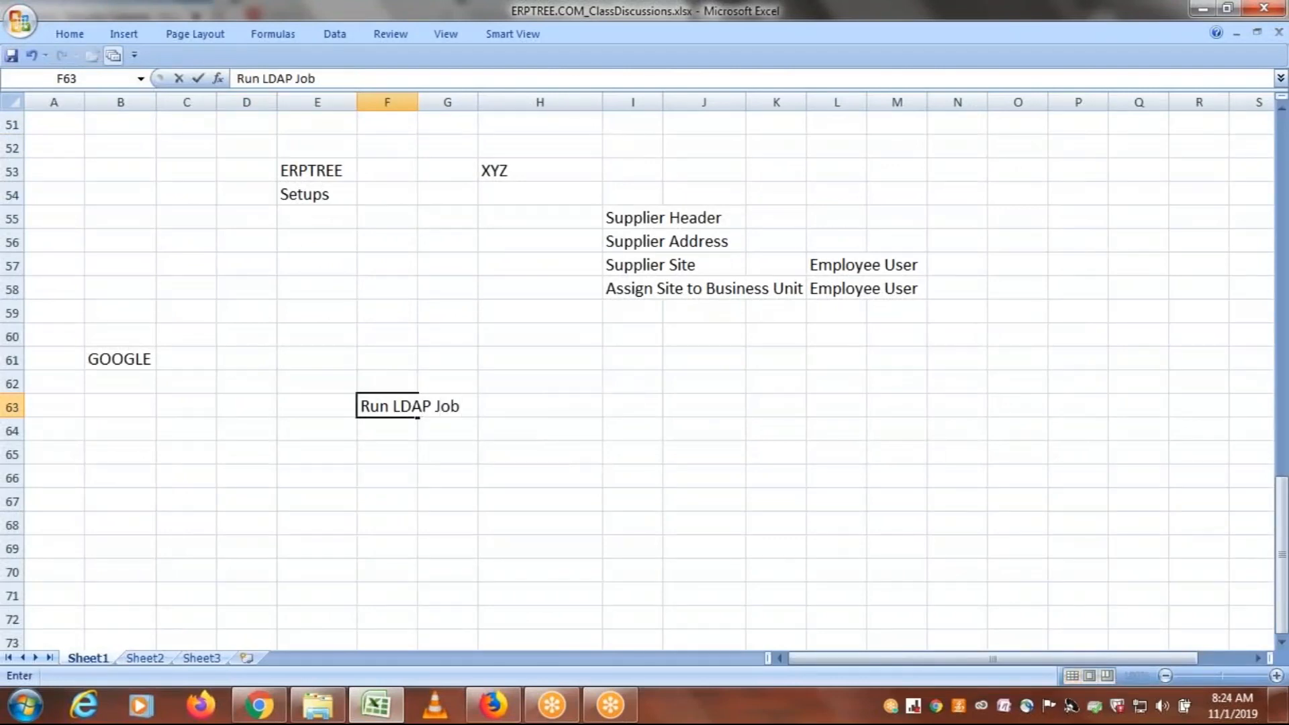
left_click(454, 443)
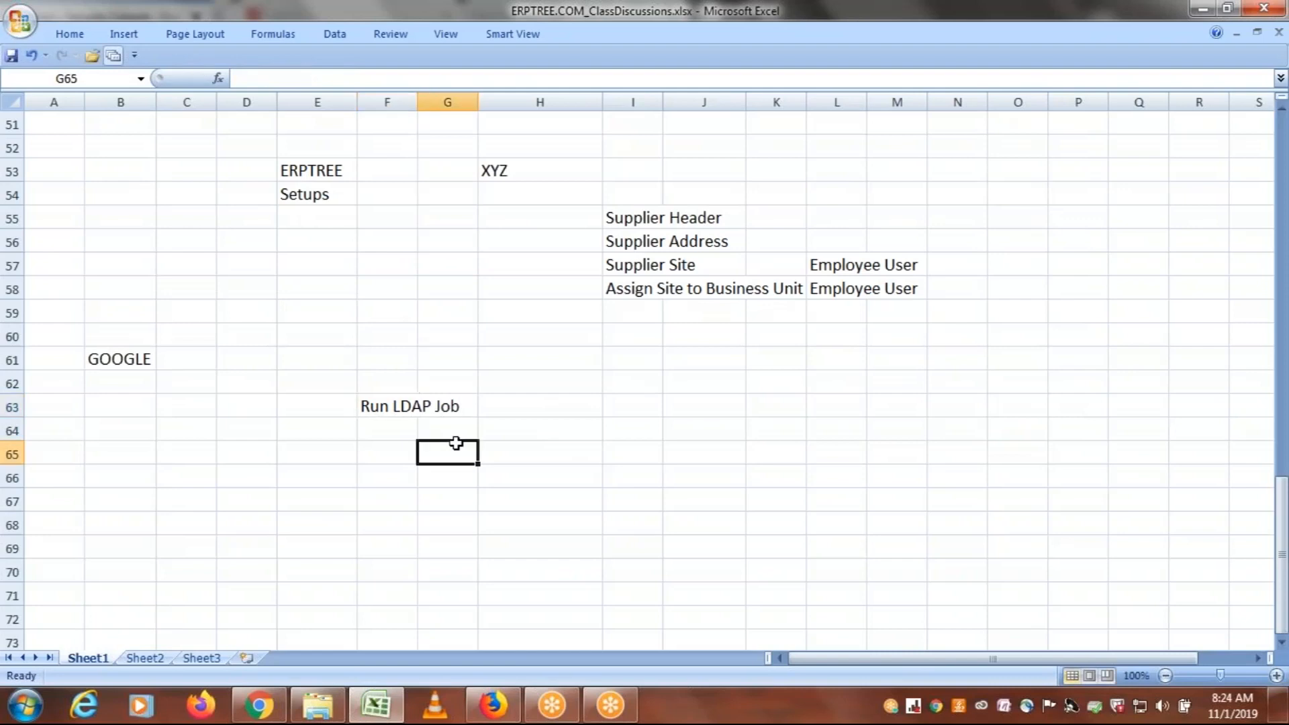
Enter "LDAP" in cell J63
left_click(691, 415)
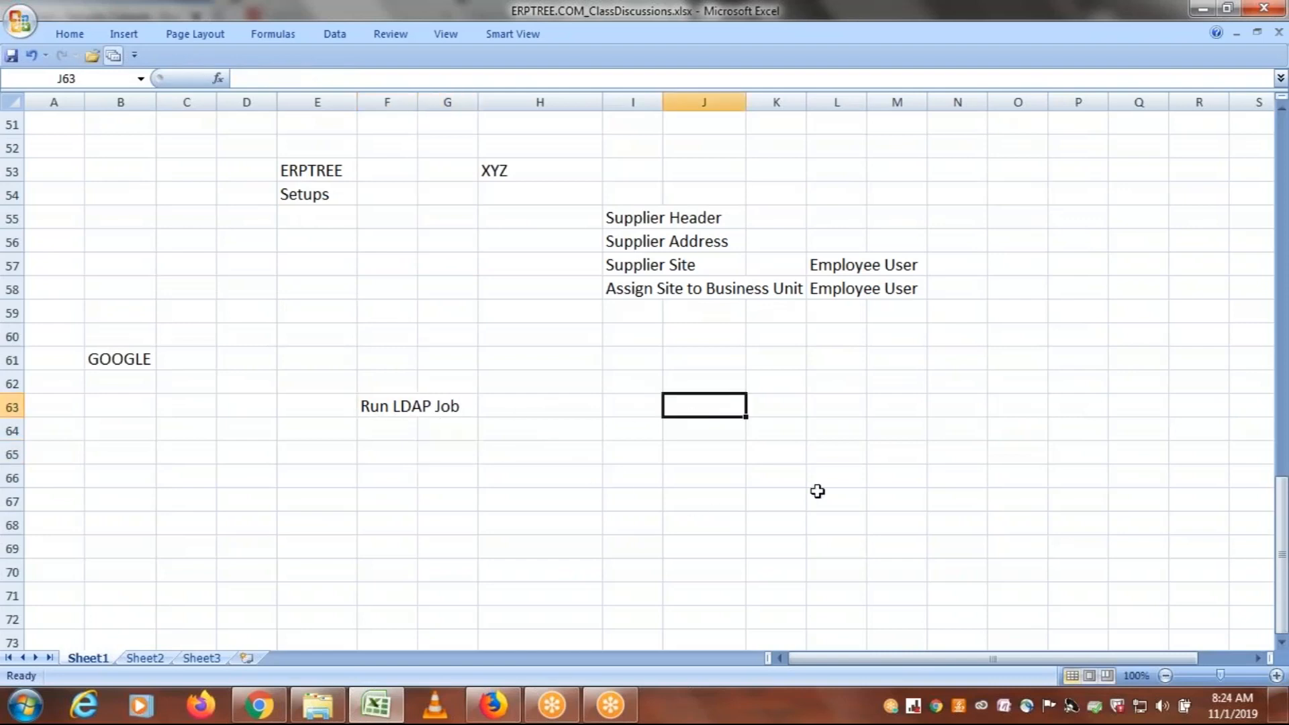
type("LDAP")
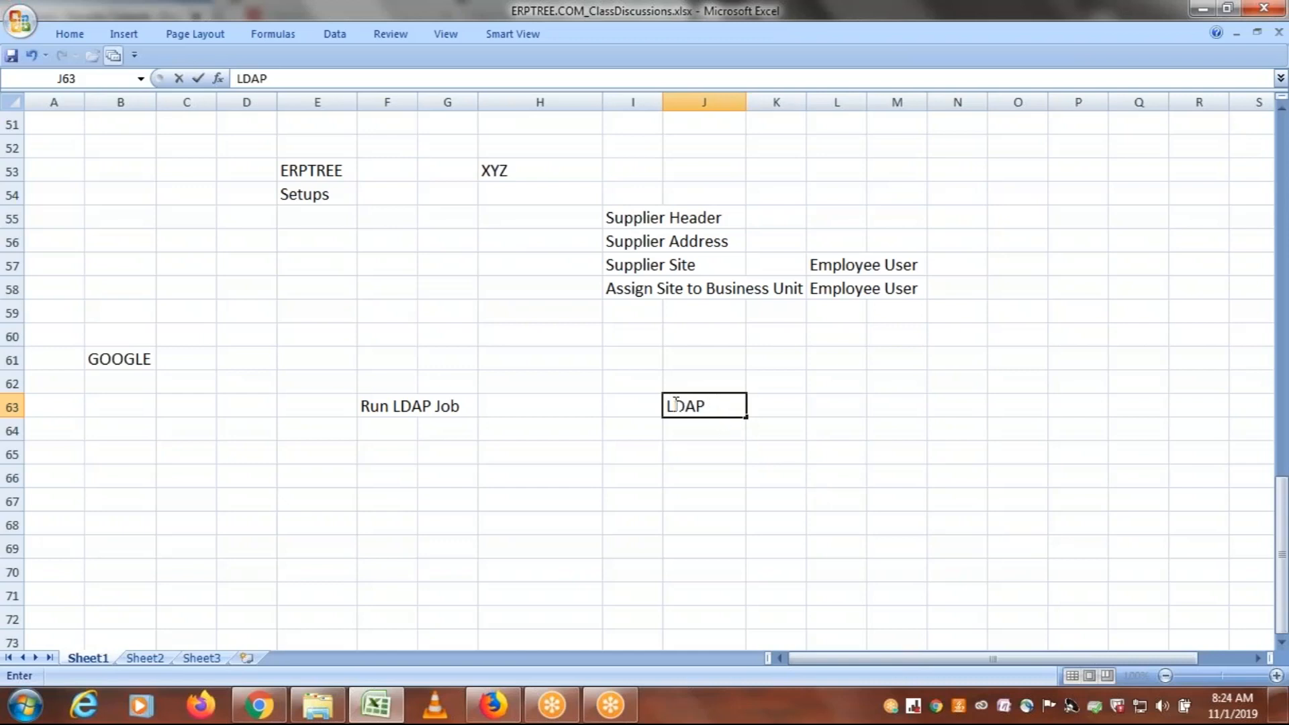
left_click_drag(674, 405, 719, 407)
left_click(700, 462)
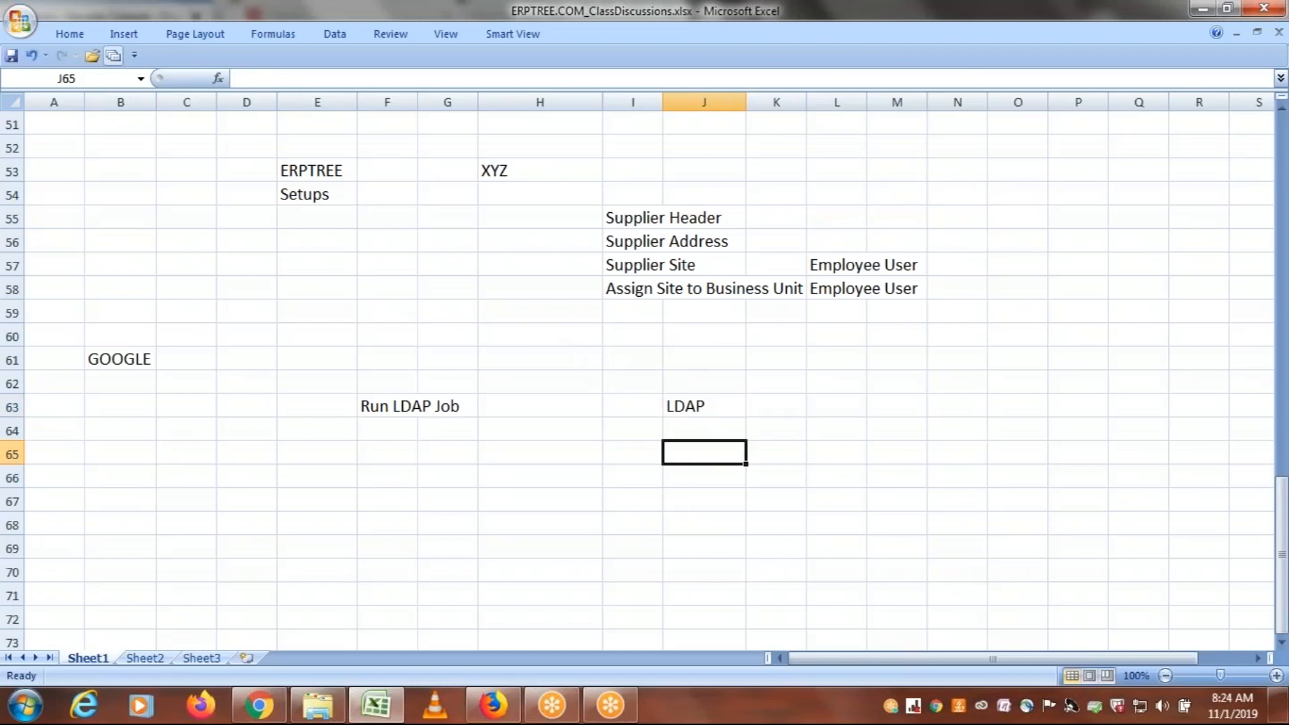
Enter "GOFUSION" in cell H64 and "3 Roles" in cell H65 beneath the Run LDAP Job note
left_click(561, 488)
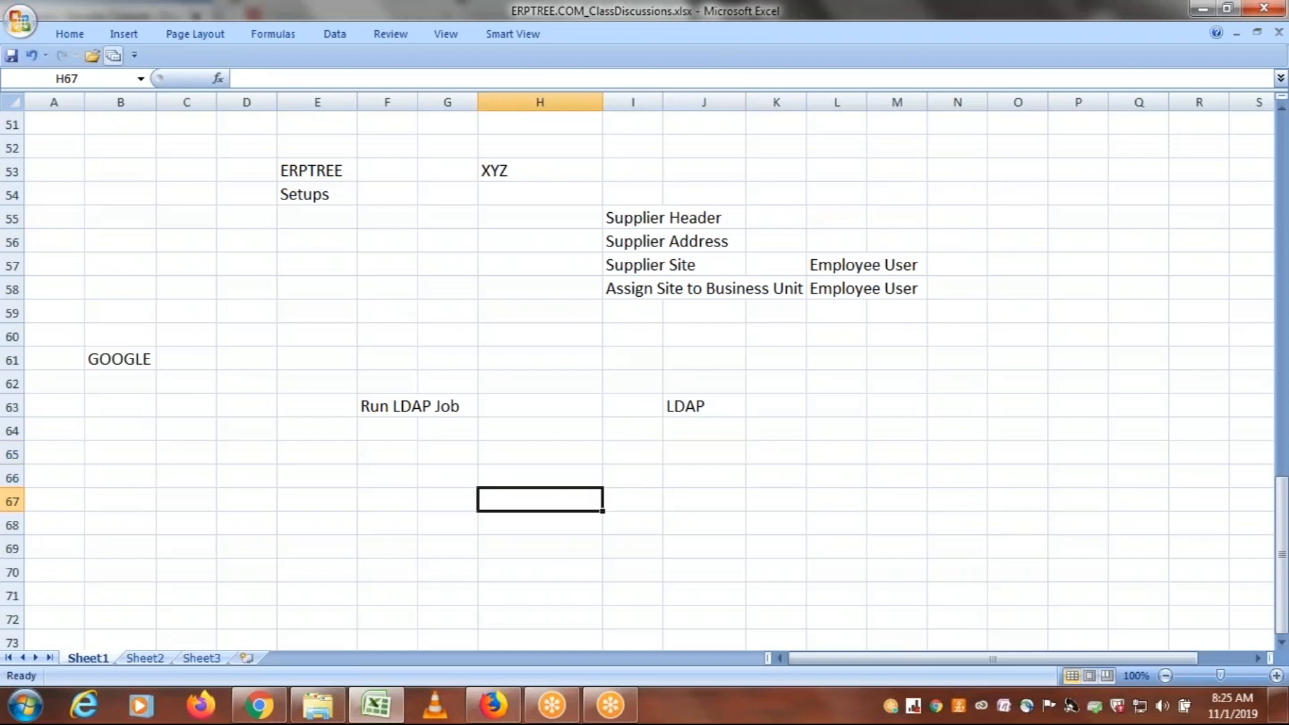
left_click(692, 402)
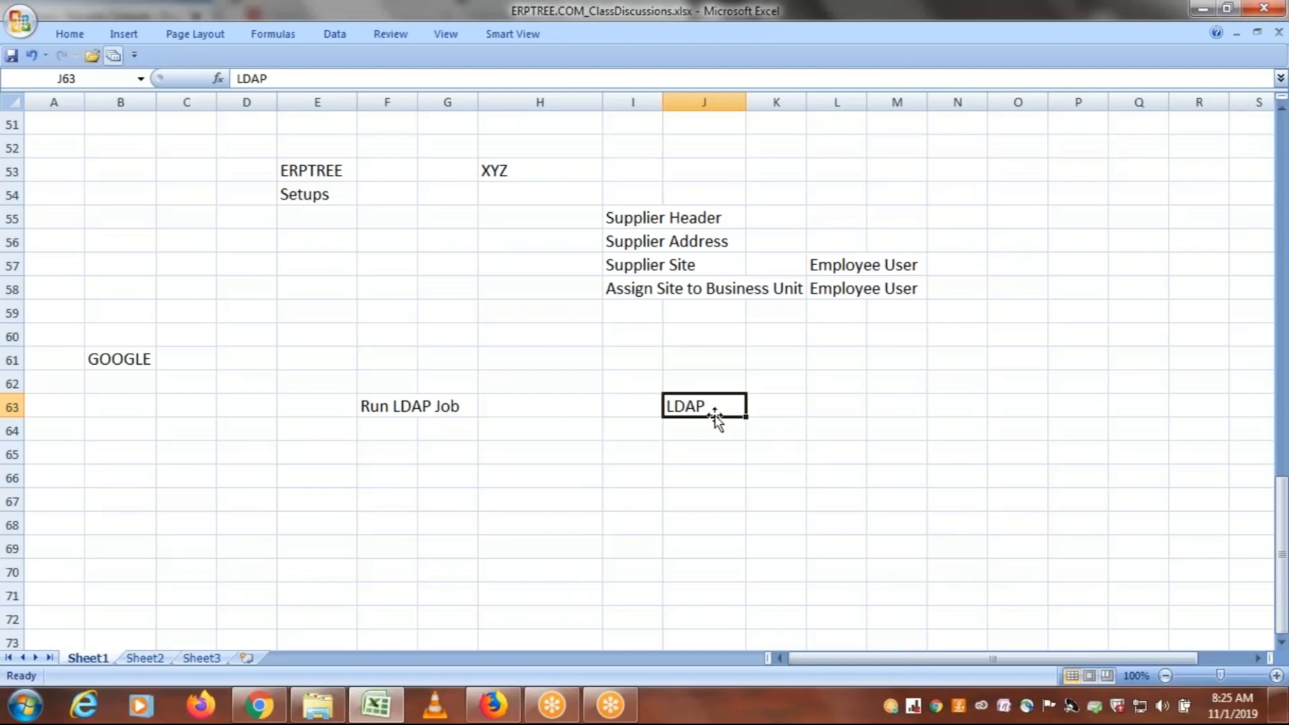
left_click(551, 428)
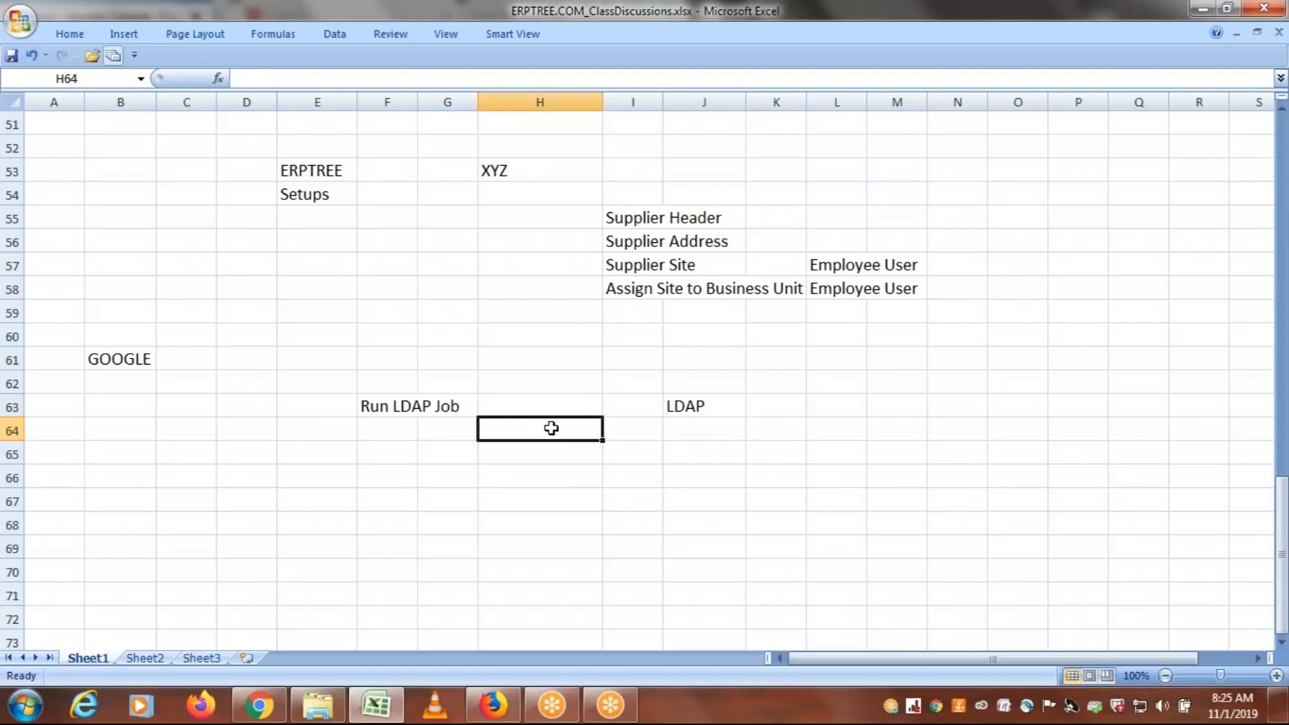
type("GOFUSION")
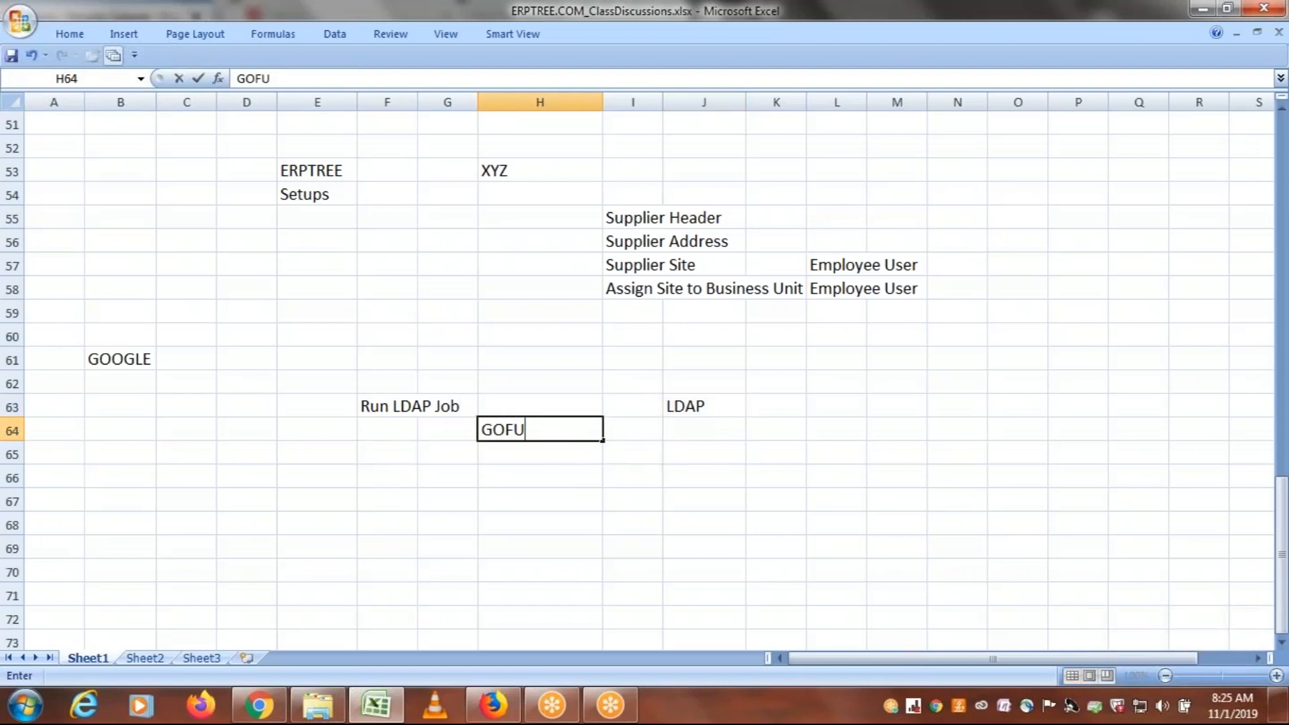
left_click(524, 456)
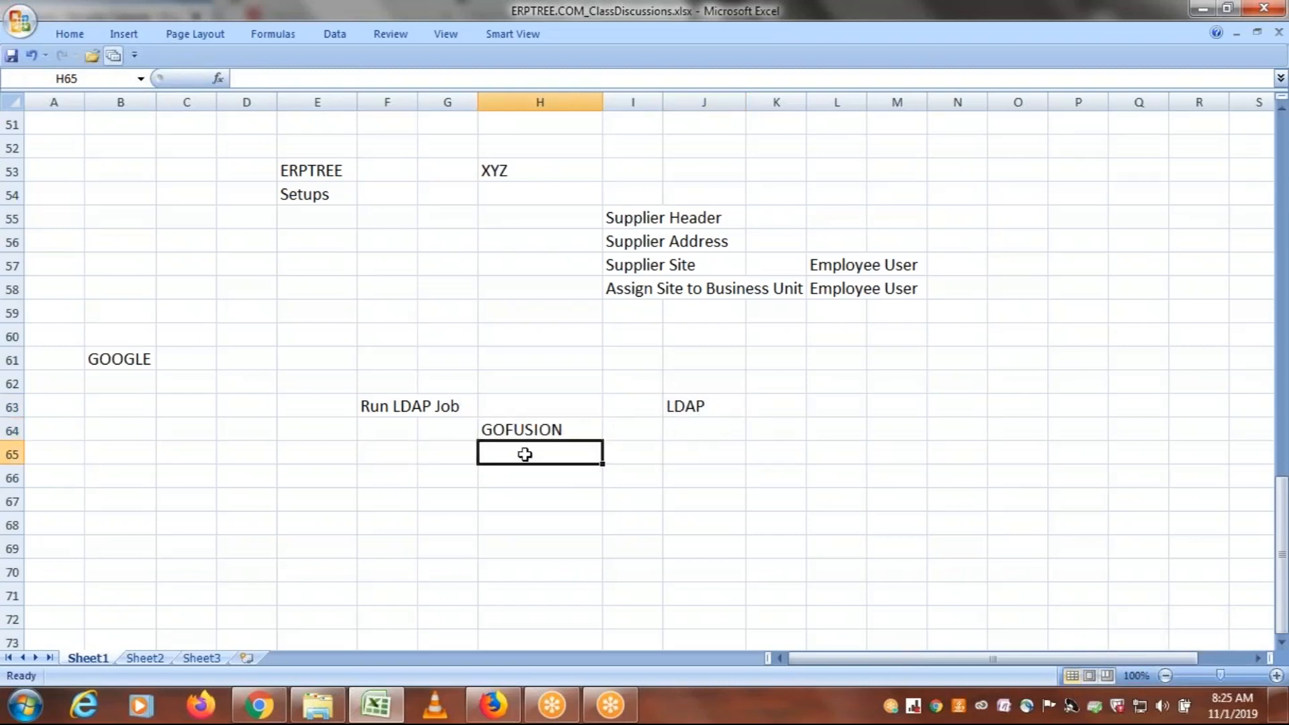
type("3 R")
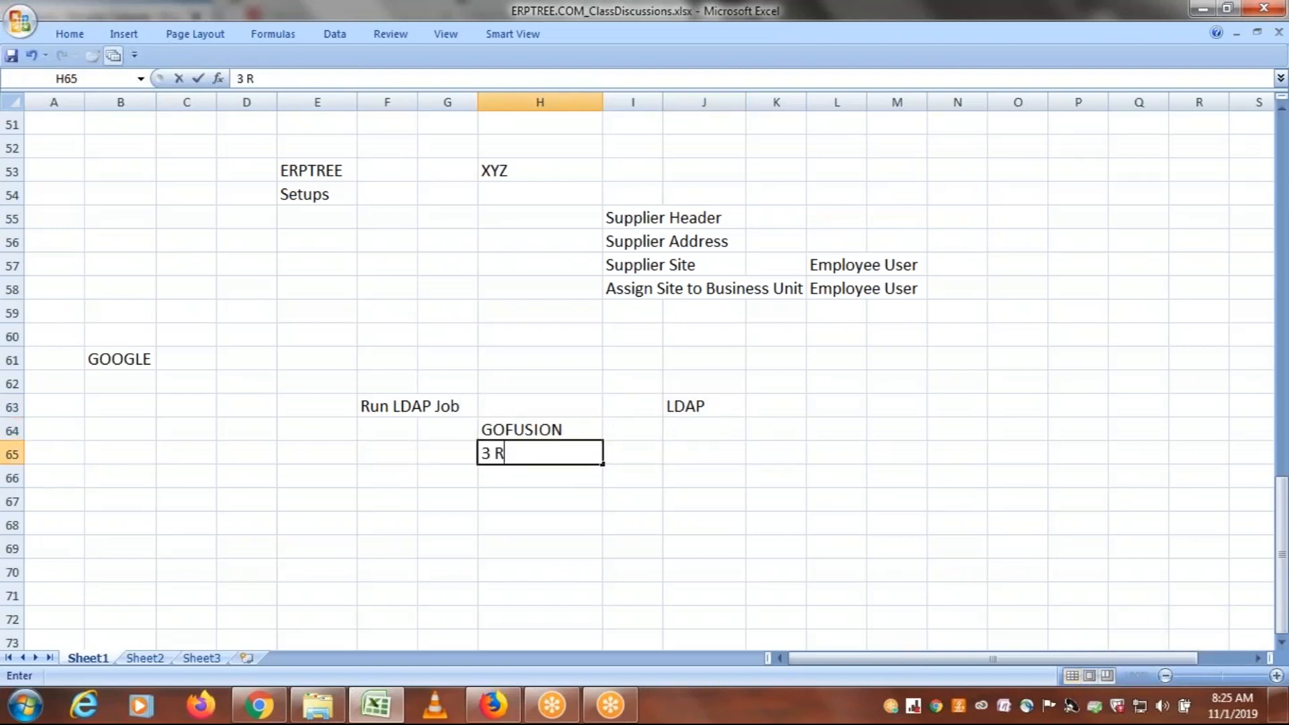
type("oles")
key("Tab")
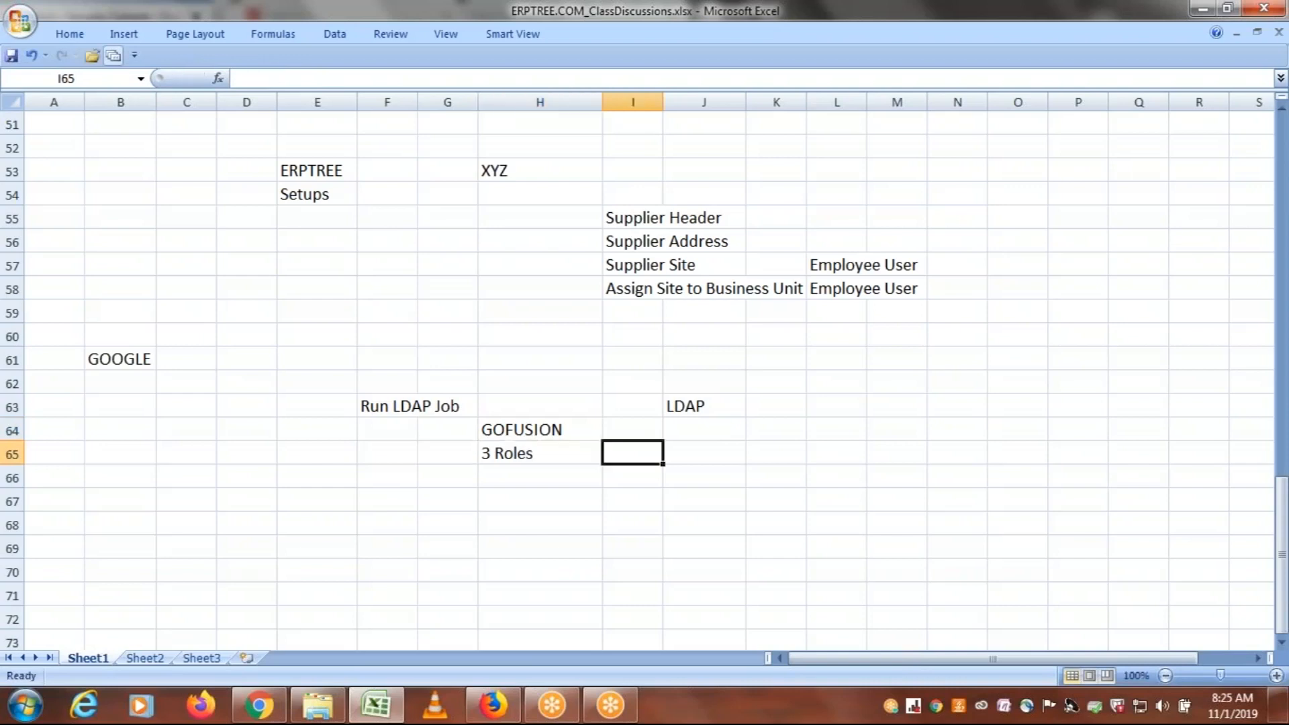
Copy the GOFUSION and 3 Roles entries from H64:H65 to J64:J65, and bold the LDAP heading in J63
left_click_drag(513, 430, 512, 452)
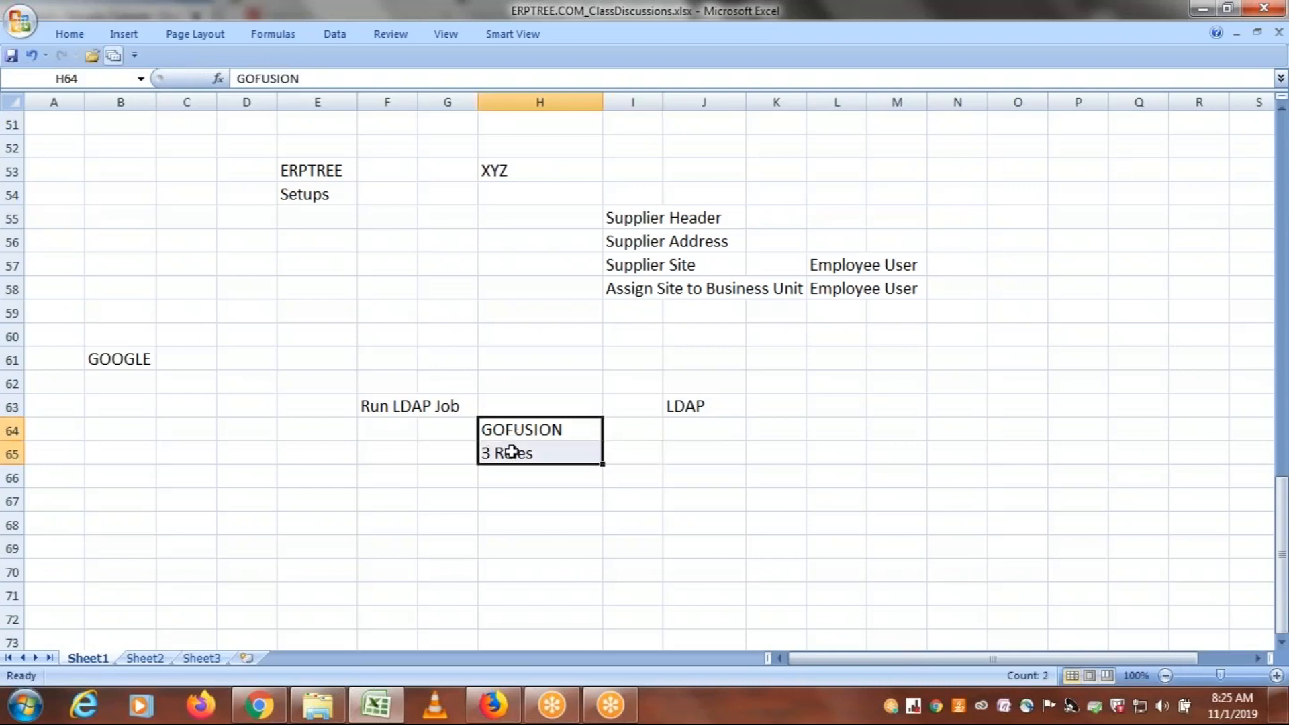
key("ctrl+c")
left_click(698, 427)
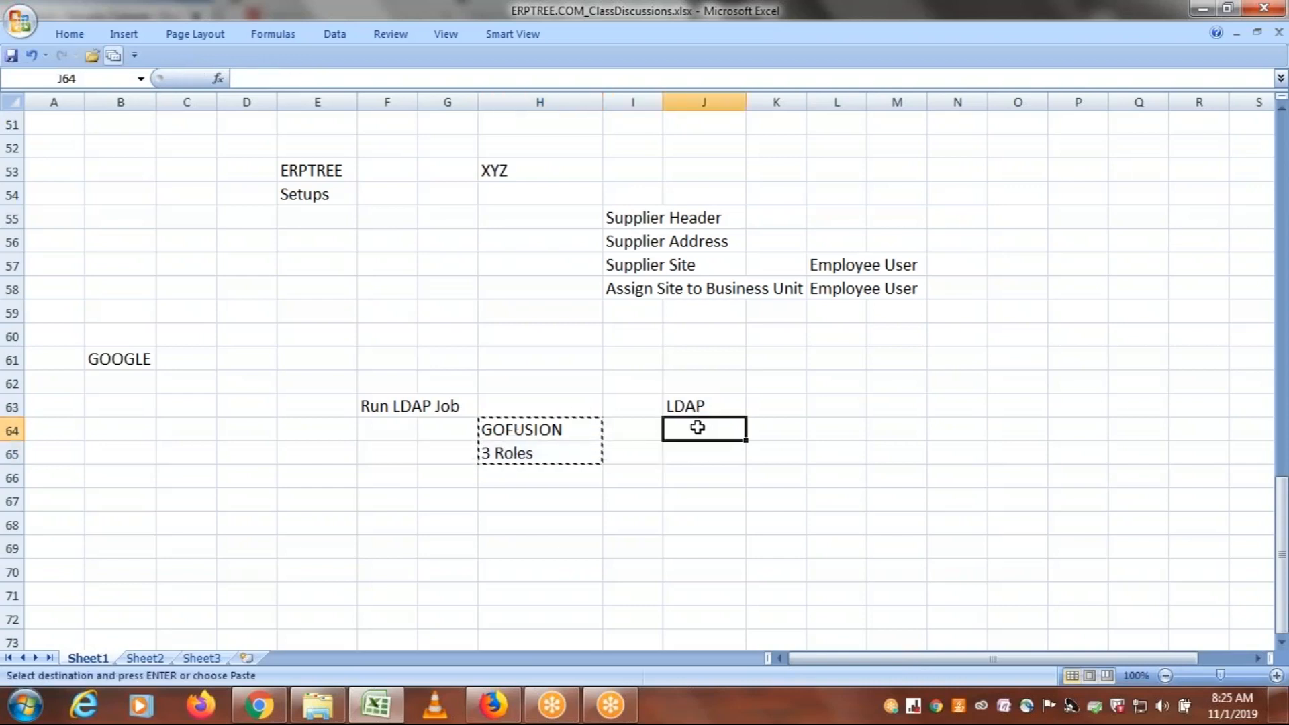
key("ctrl+v")
left_click(702, 403)
key("ctrl+b")
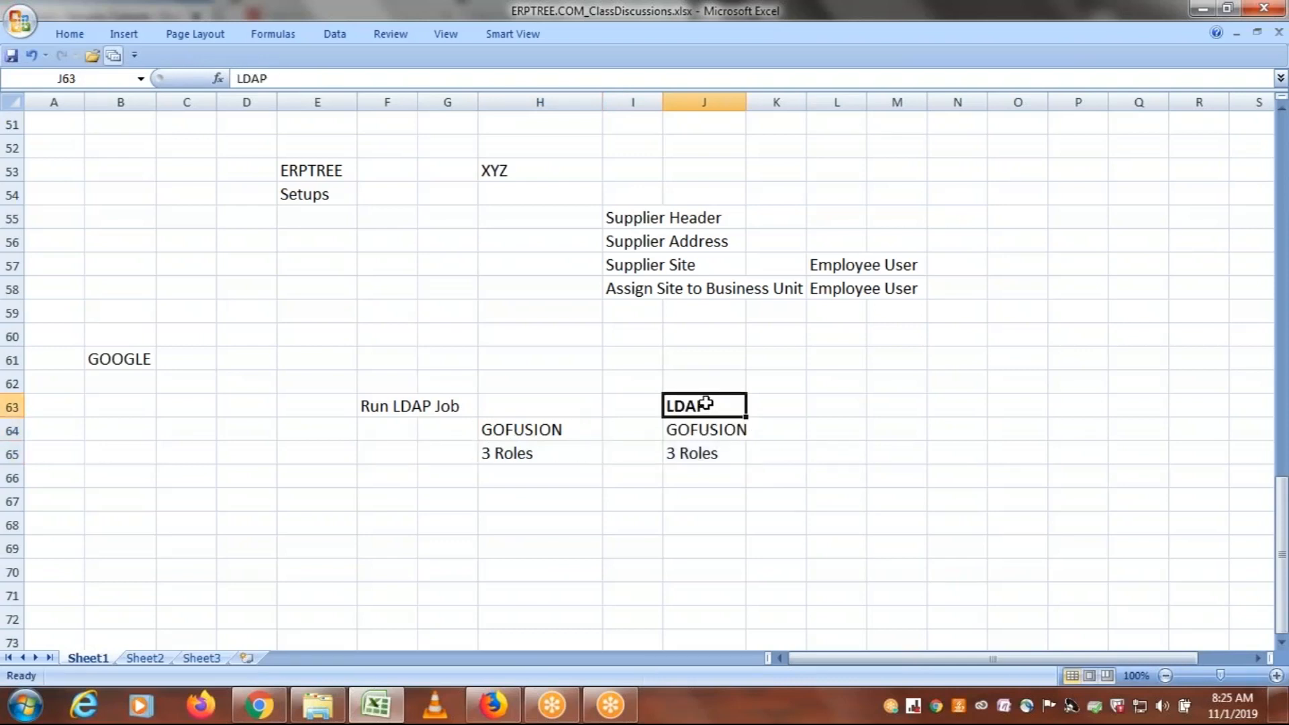
Compare the GOFUSION user and roles entries in H64:H65 with their copies under the LDAP heading in J64:J65
left_click(539, 431)
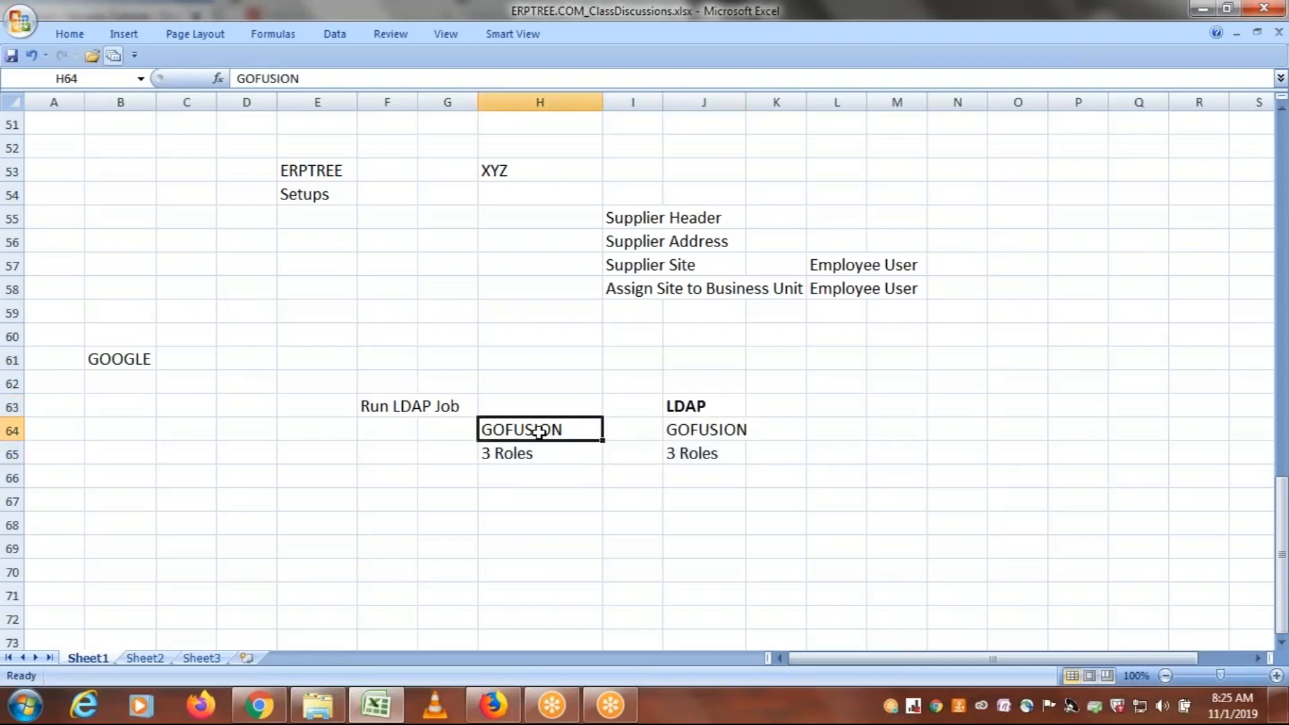
left_click(521, 461)
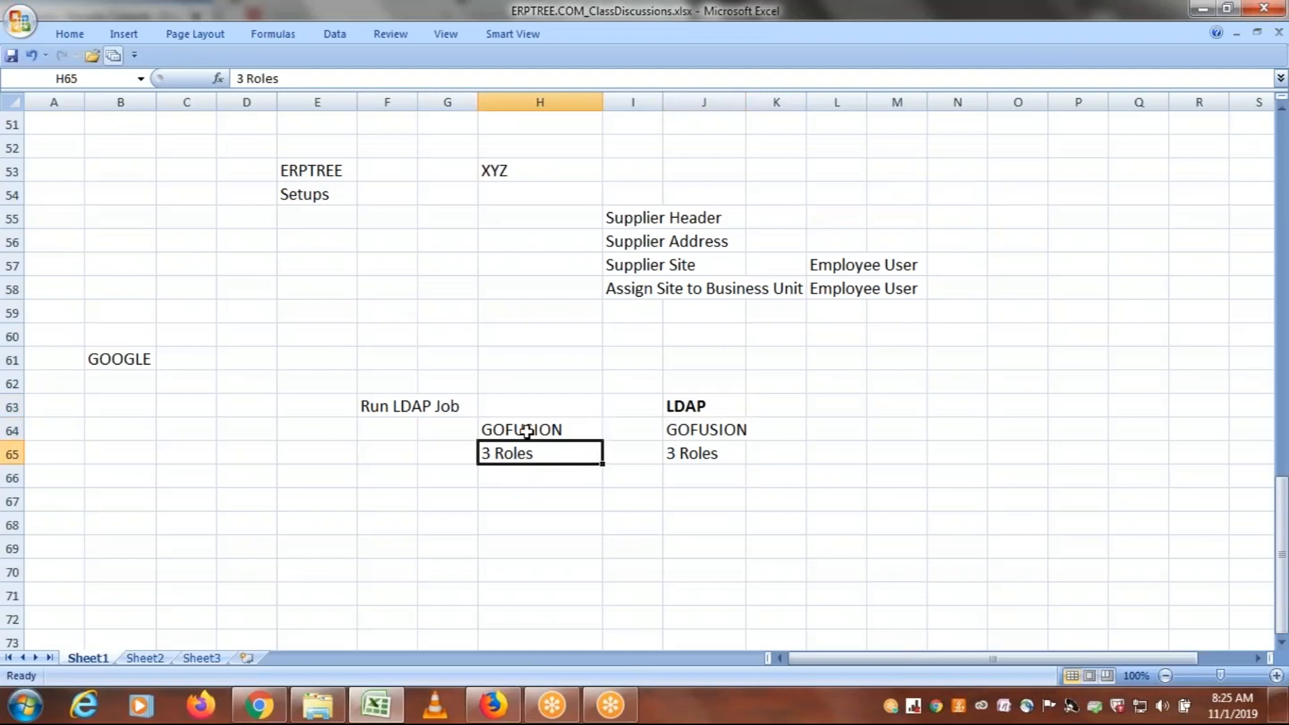
left_click_drag(527, 431, 527, 450)
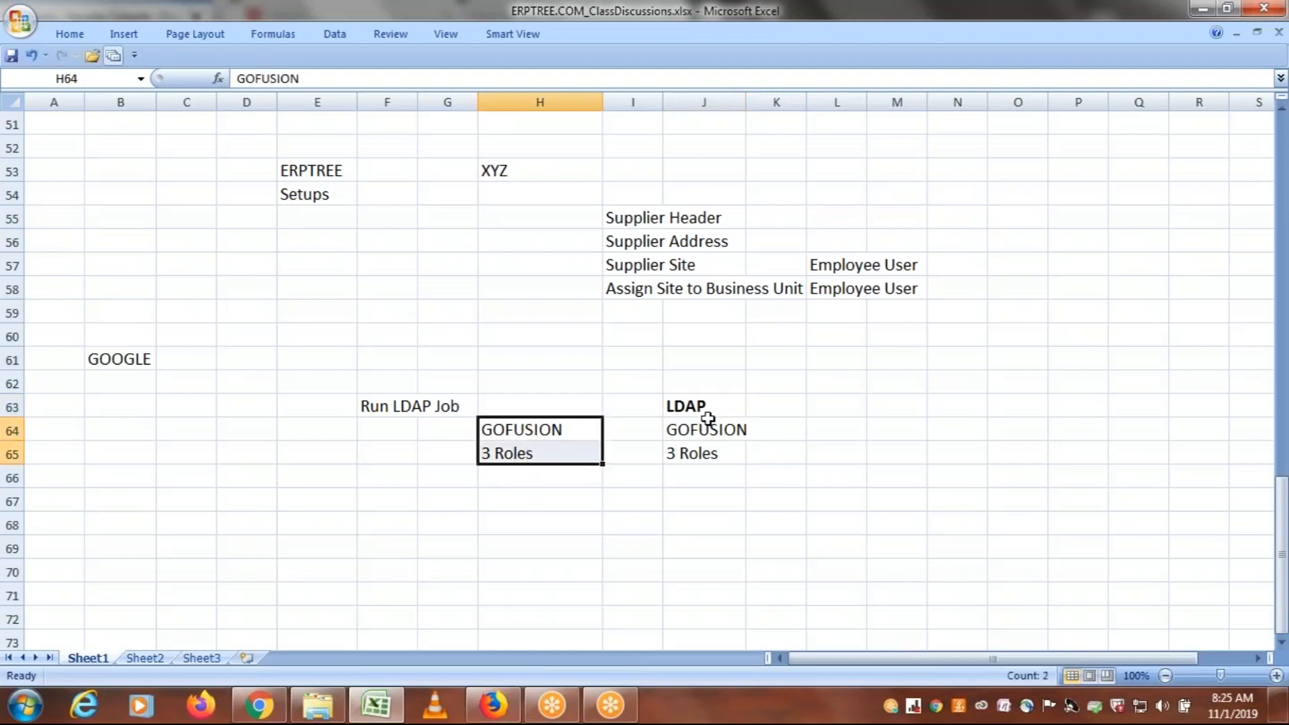
left_click_drag(693, 430, 692, 455)
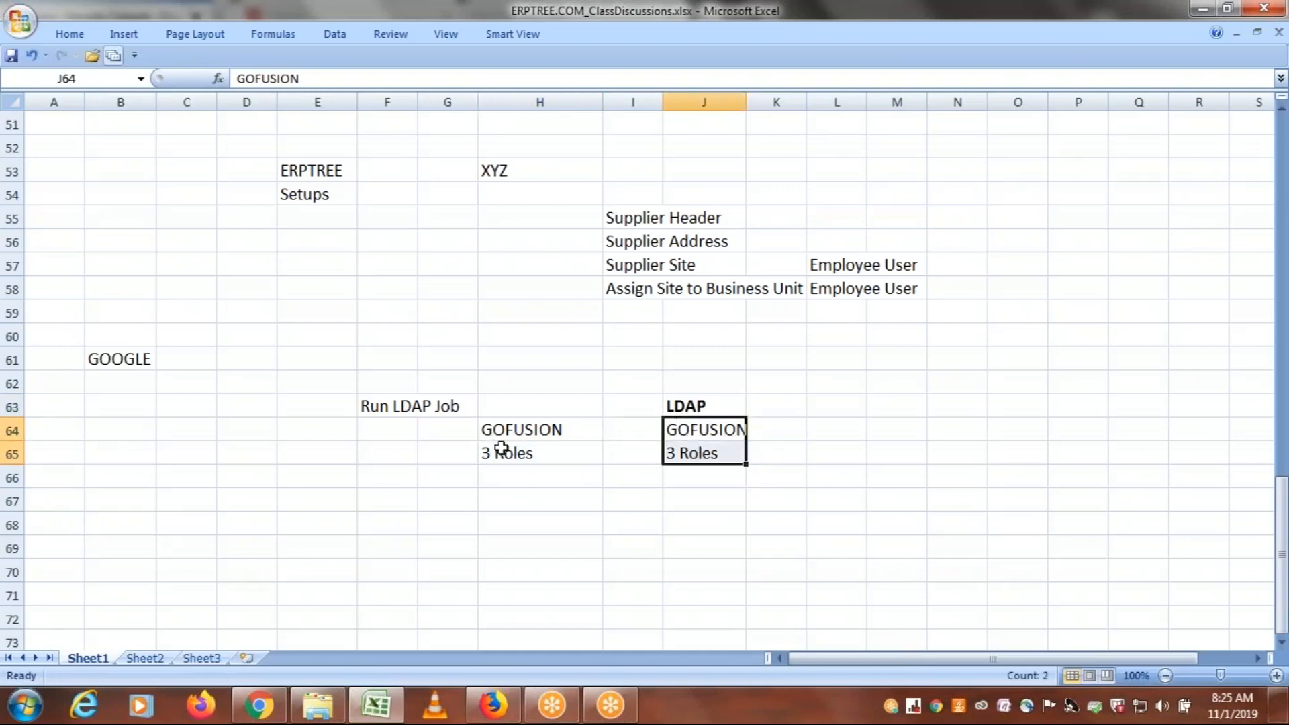
left_click(502, 451)
left_click(517, 430)
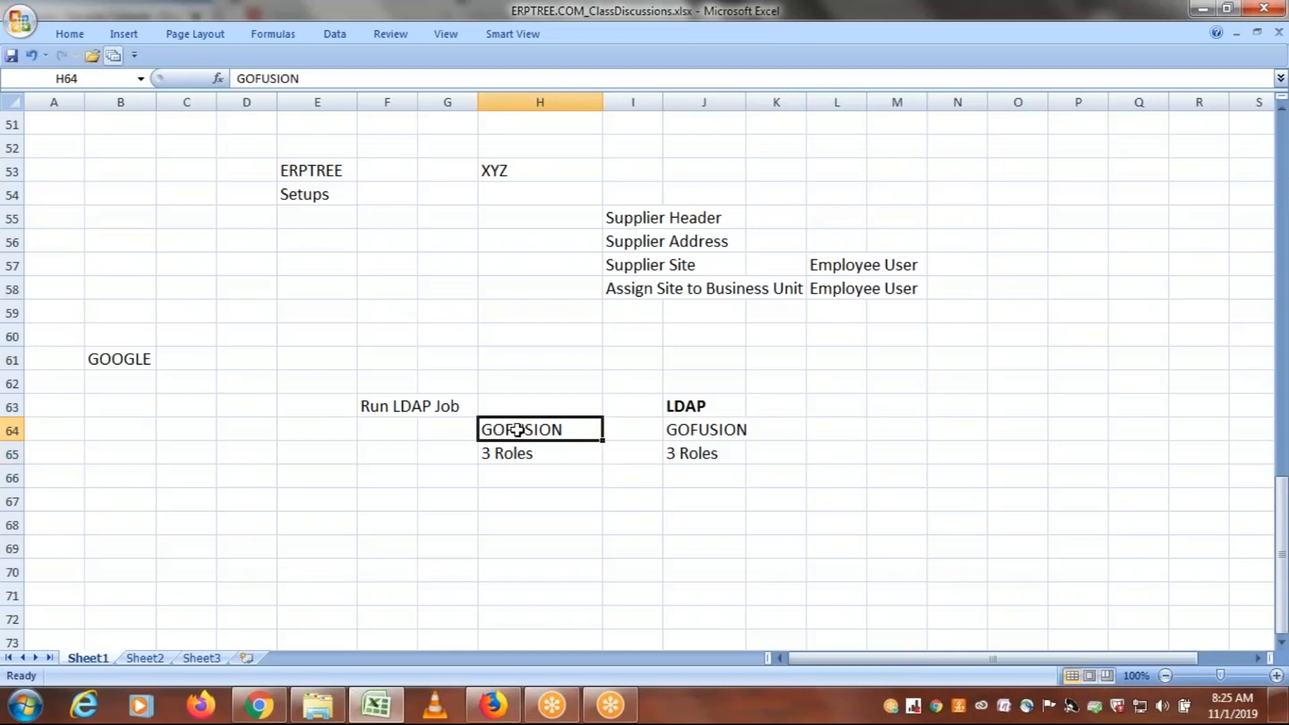
left_click(509, 452)
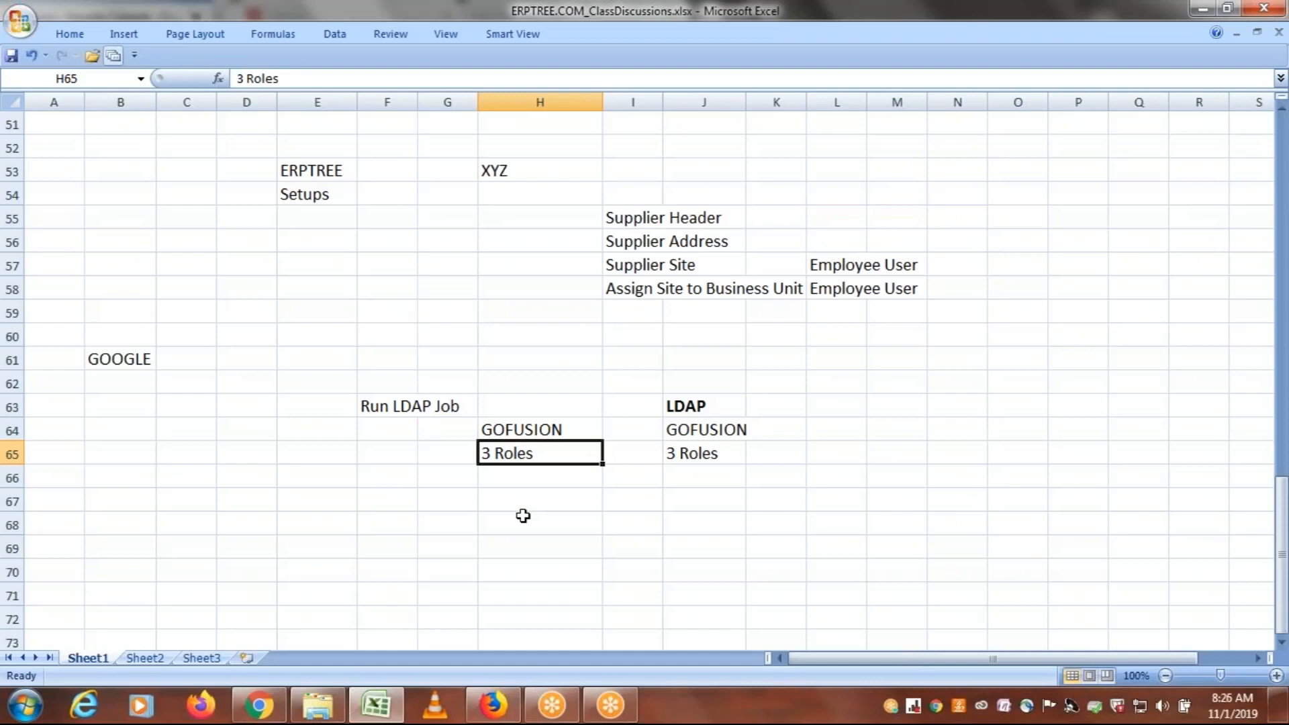
left_click(510, 430)
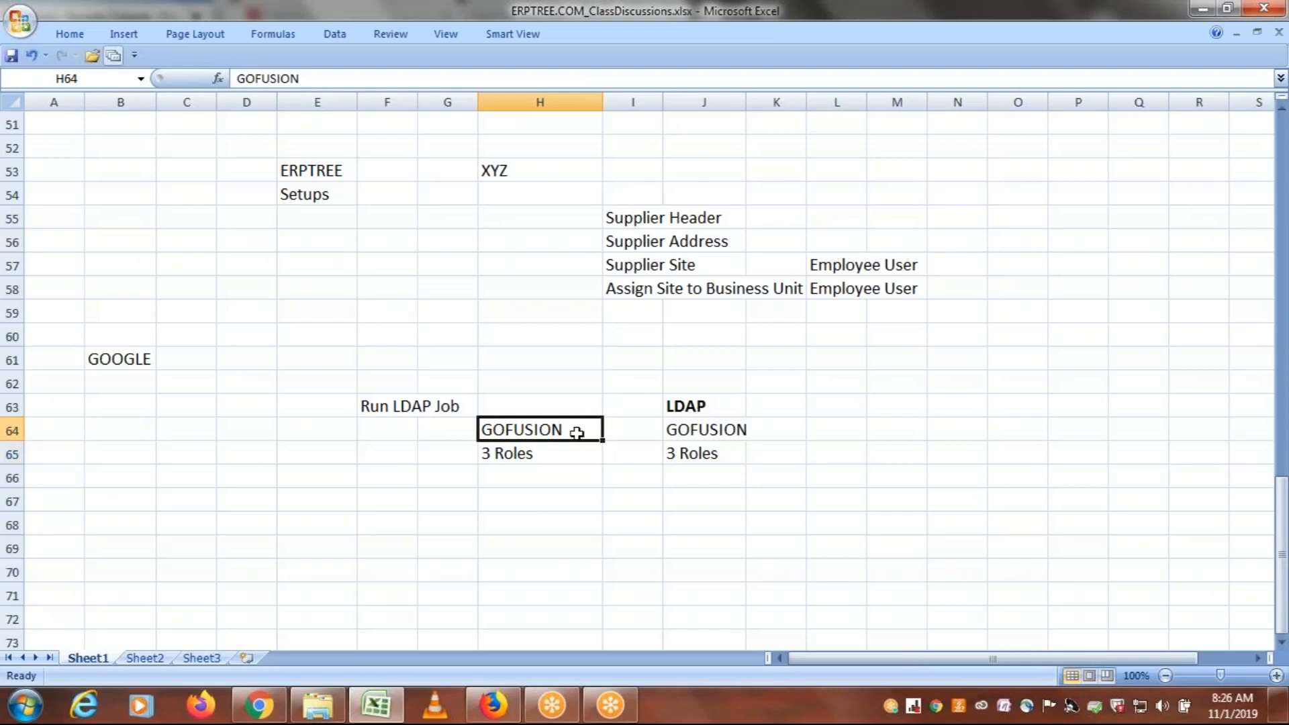
left_click(717, 456)
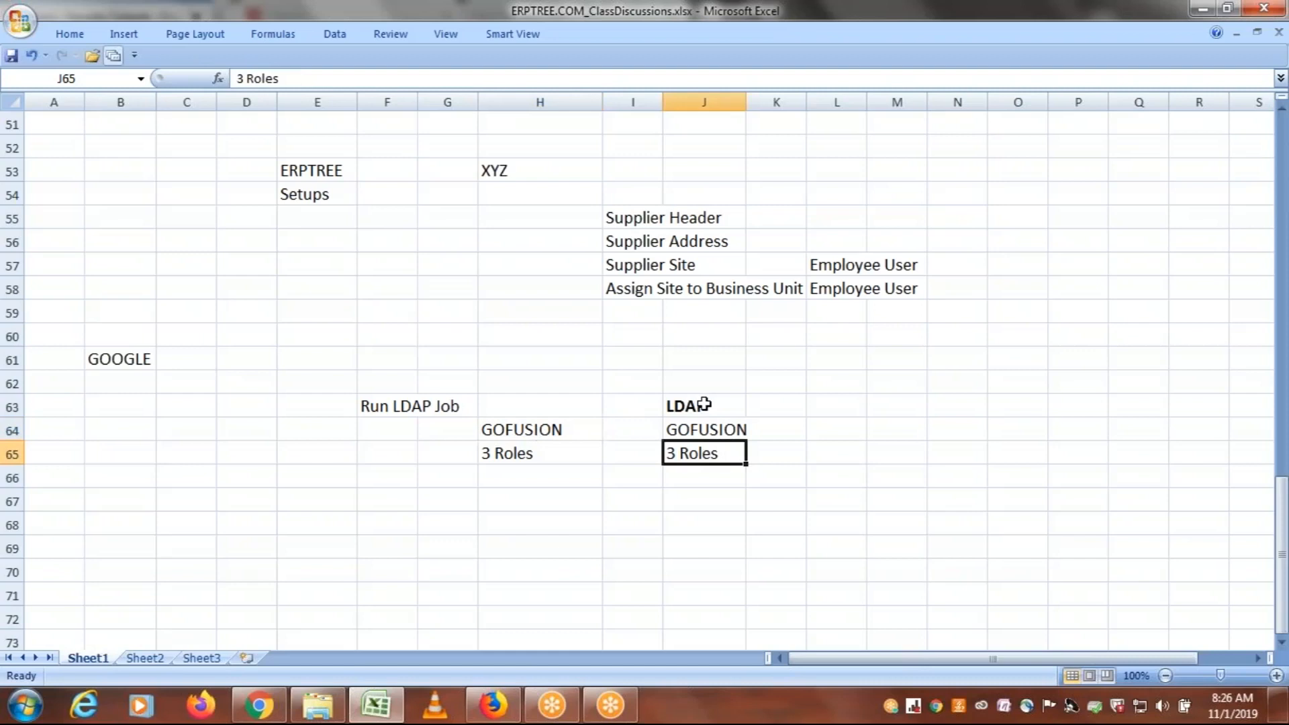
left_click(493, 456)
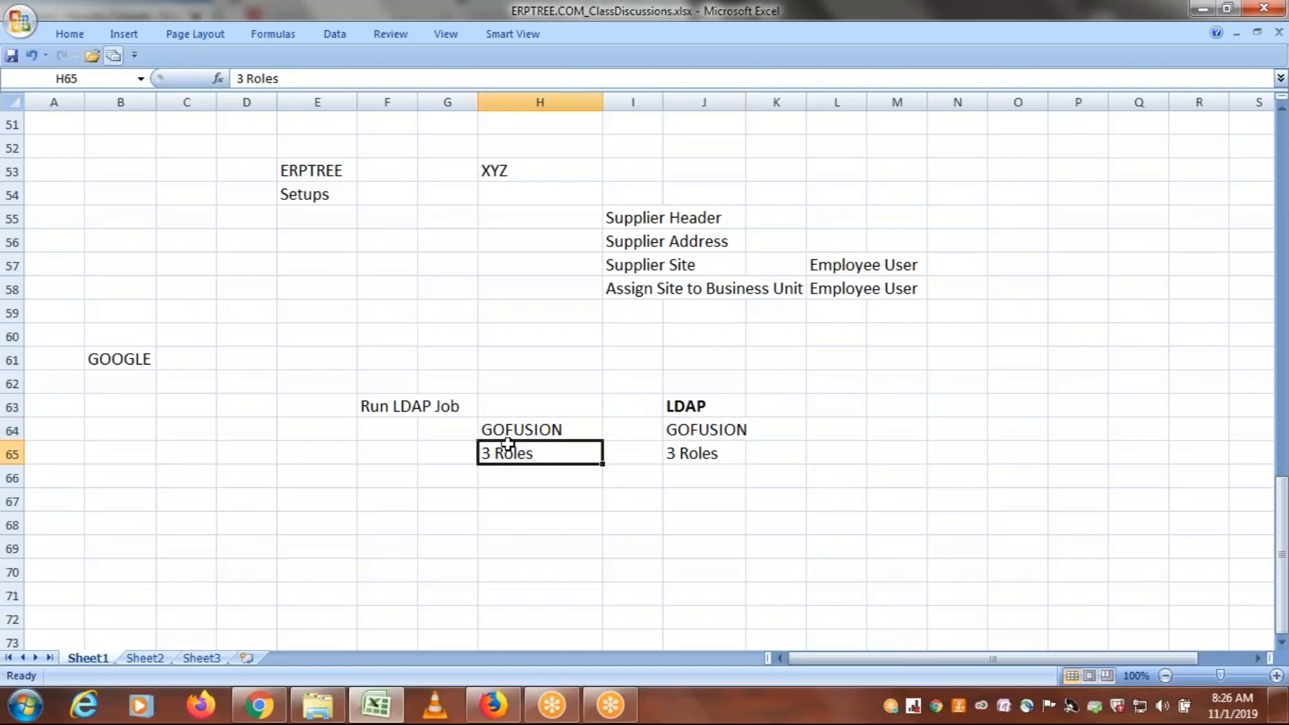
left_click(509, 436)
left_click(511, 451)
left_click_drag(510, 427, 512, 450)
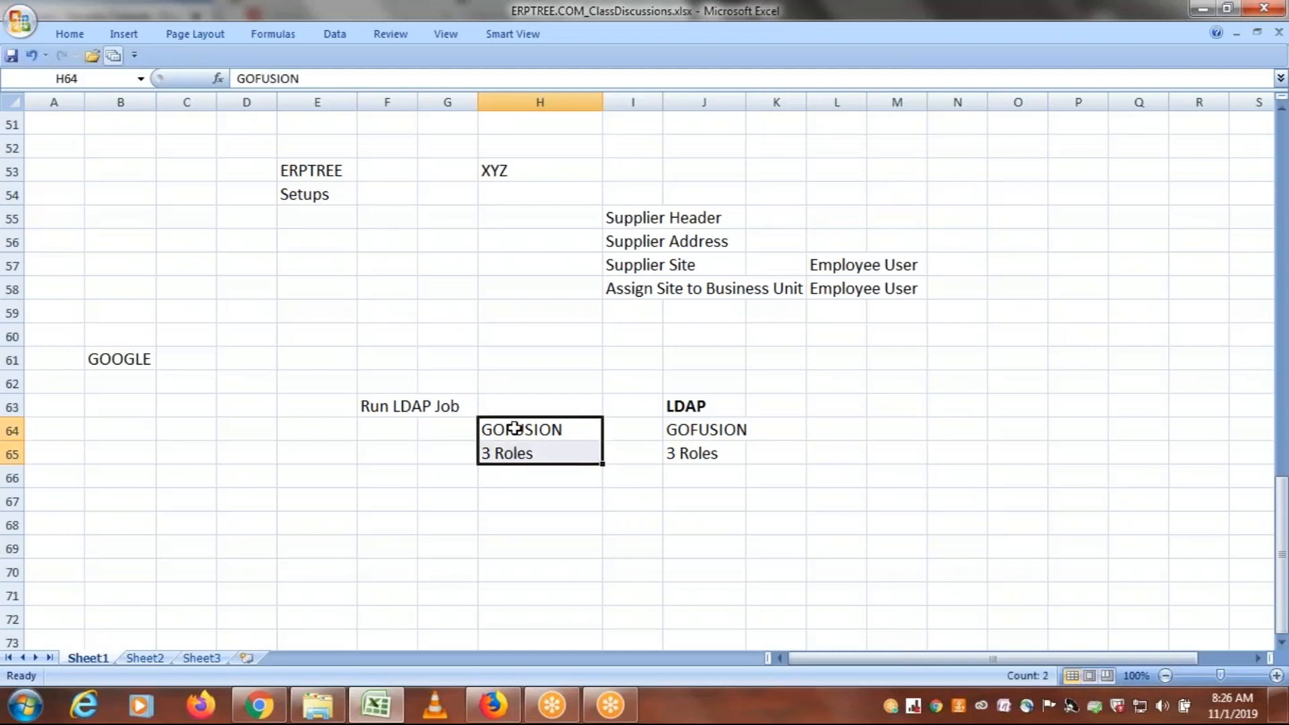
left_click(699, 405)
left_click_drag(700, 430, 700, 453)
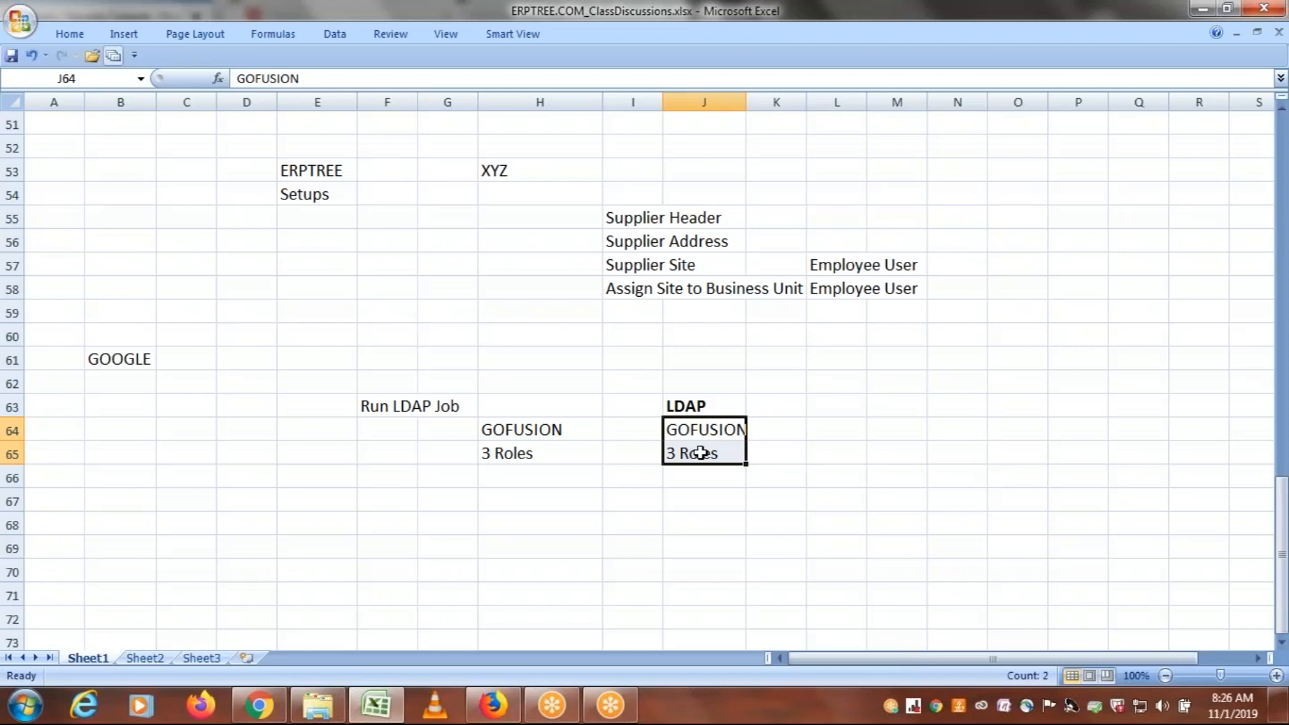
left_click(530, 496)
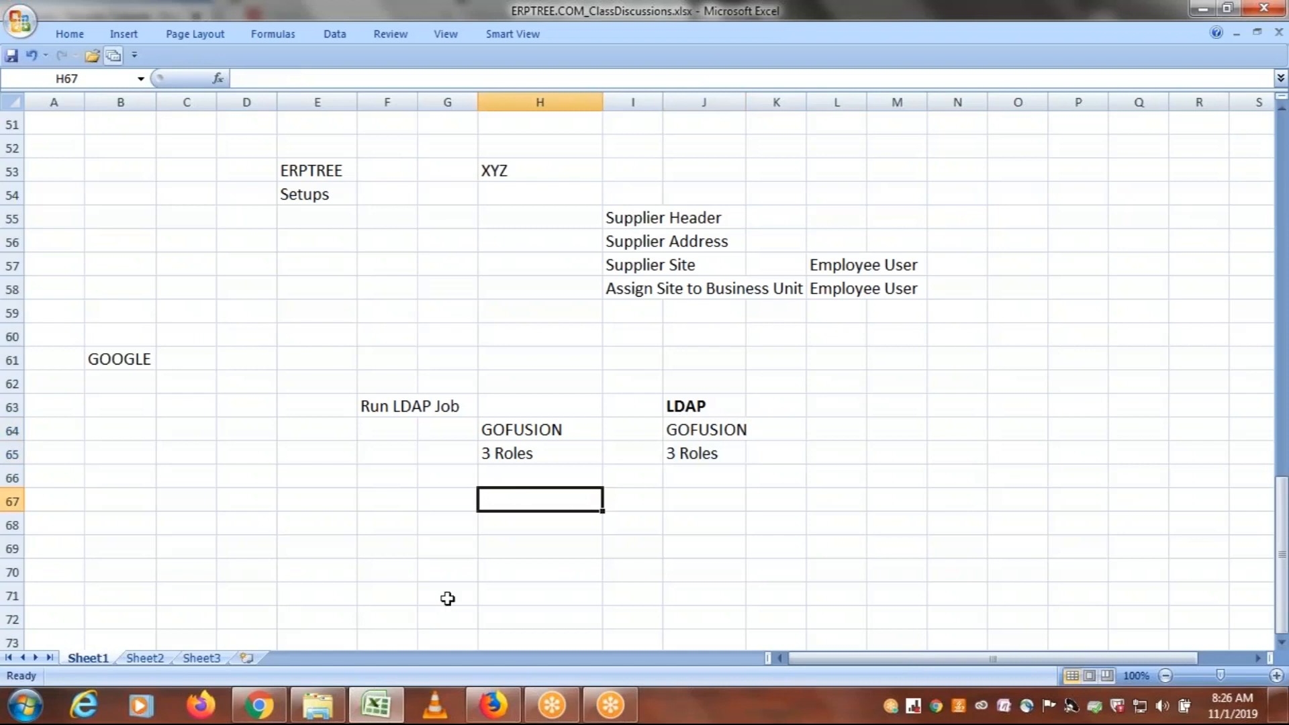
Review the roles listed under User: ERPTREE in D47:D49 and return to the LDAP heading in J63
left_click_drag(1283, 530, 1284, 392)
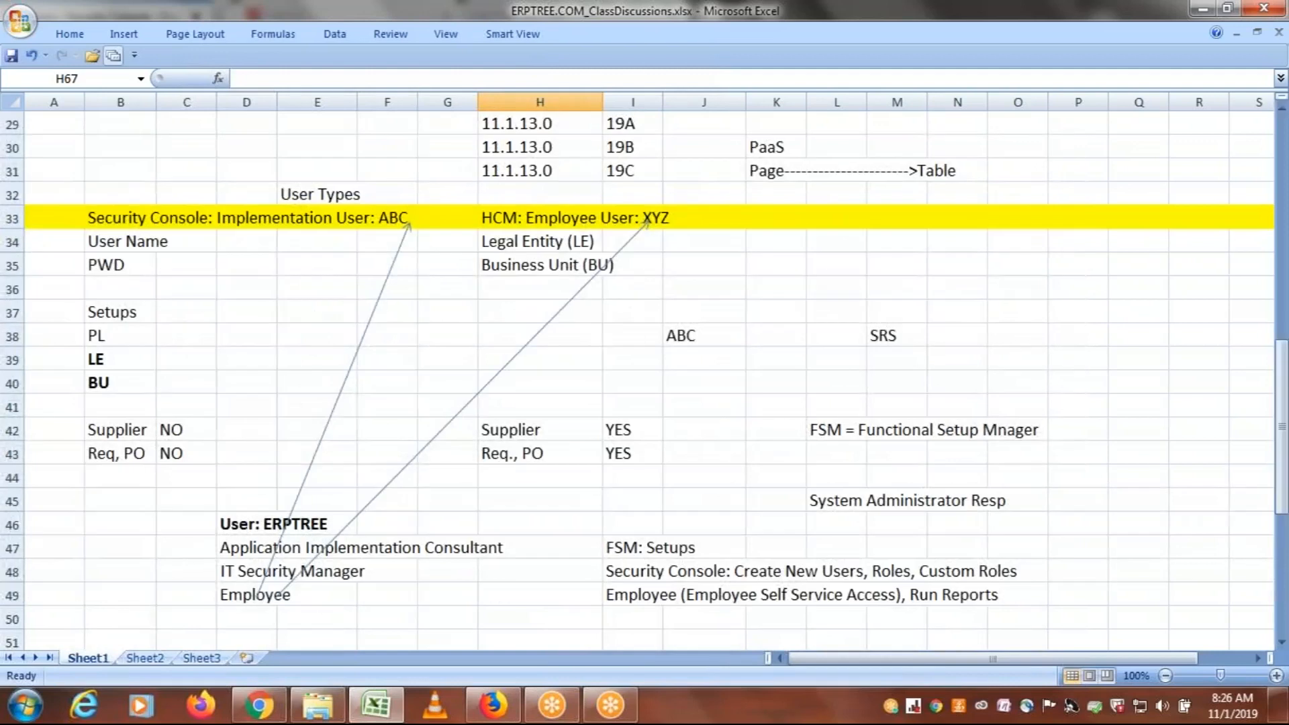
left_click_drag(242, 554, 240, 583)
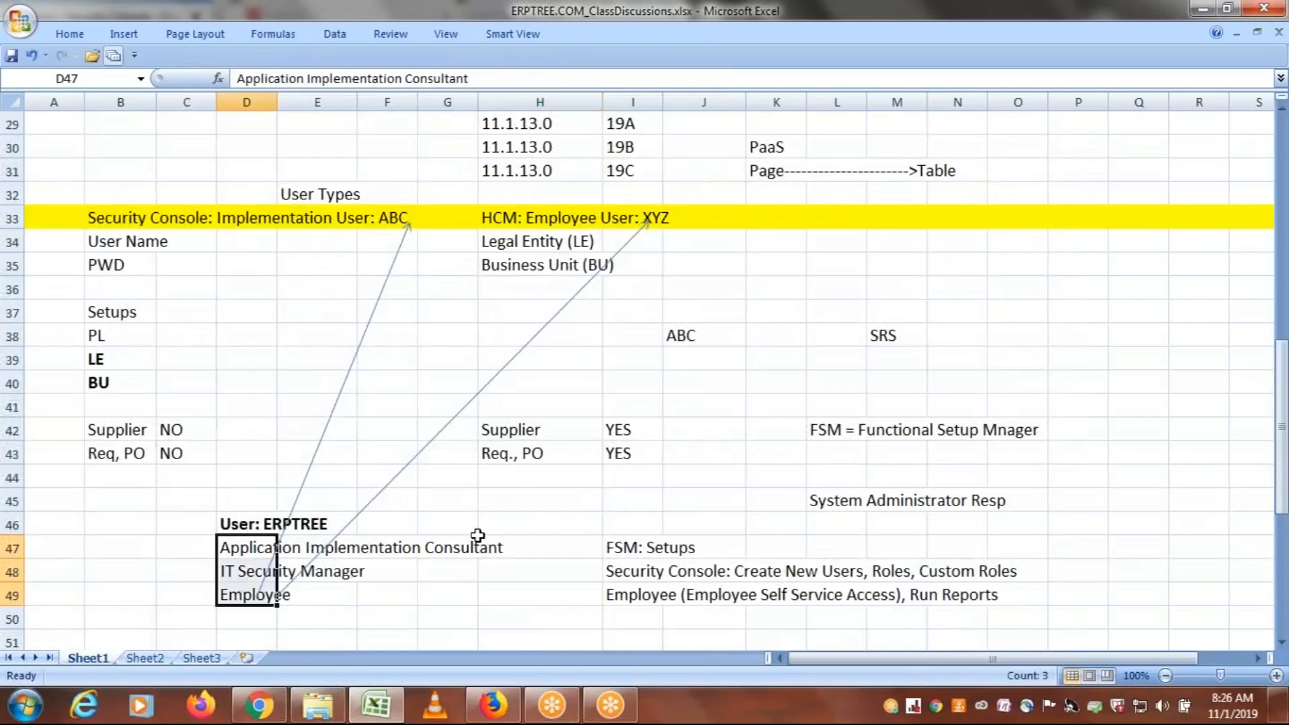
left_click_drag(1284, 474, 1285, 595)
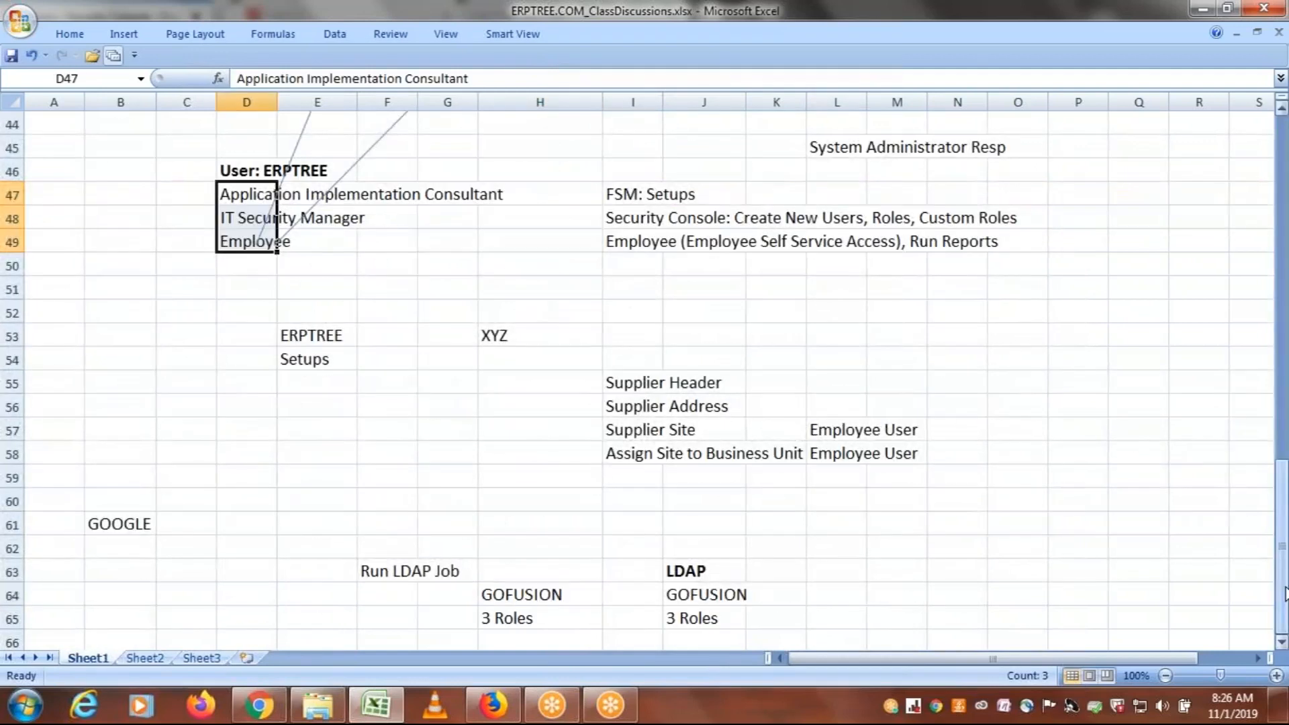
left_click(678, 573)
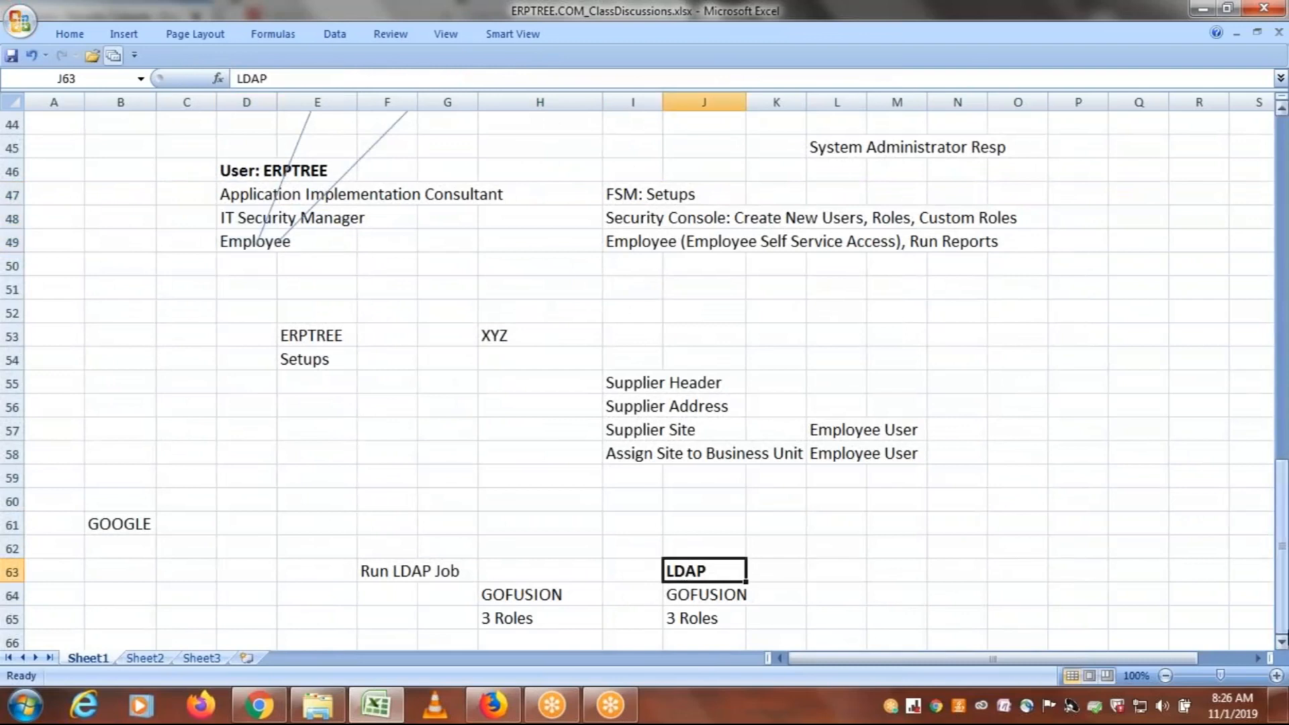
left_click(1282, 646)
left_click(1282, 646)
left_click(1282, 646)
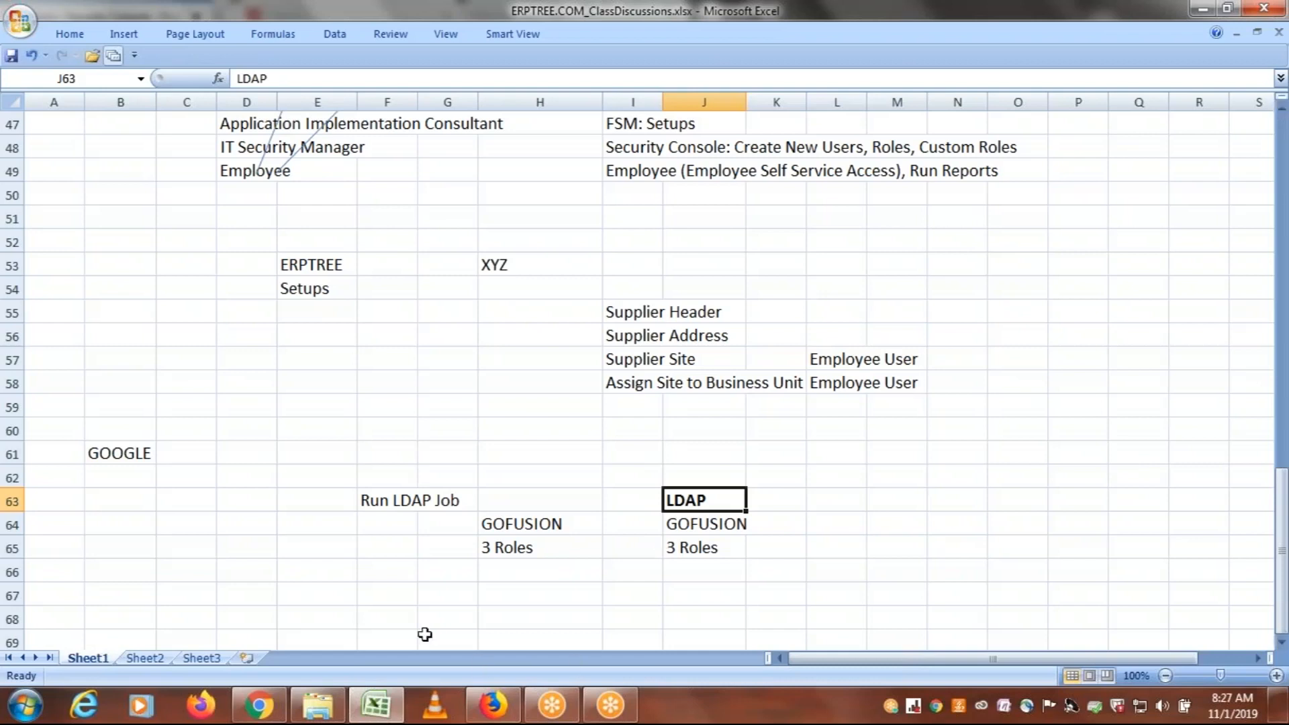
Switch to Oracle Fusion in Firefox, close the GOFUSION account details, and open the Scheduled Processes page from Tools
left_click(493, 705)
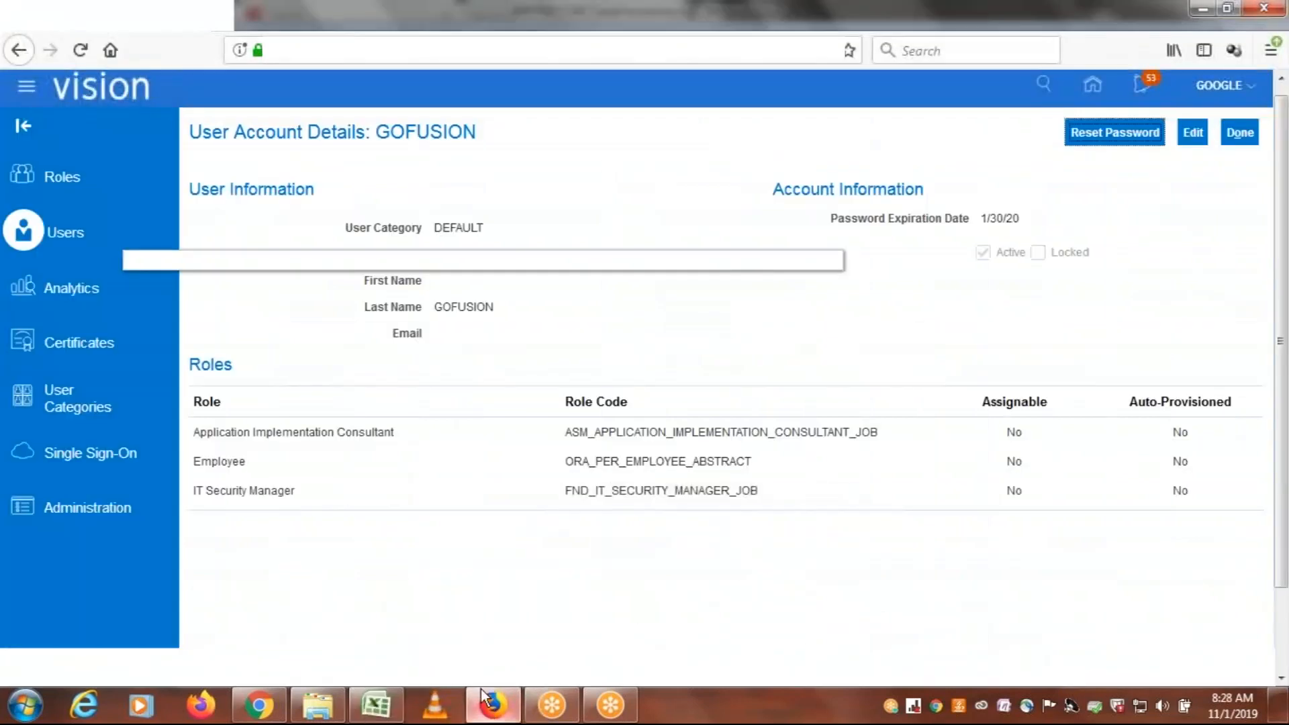
left_click(1242, 133)
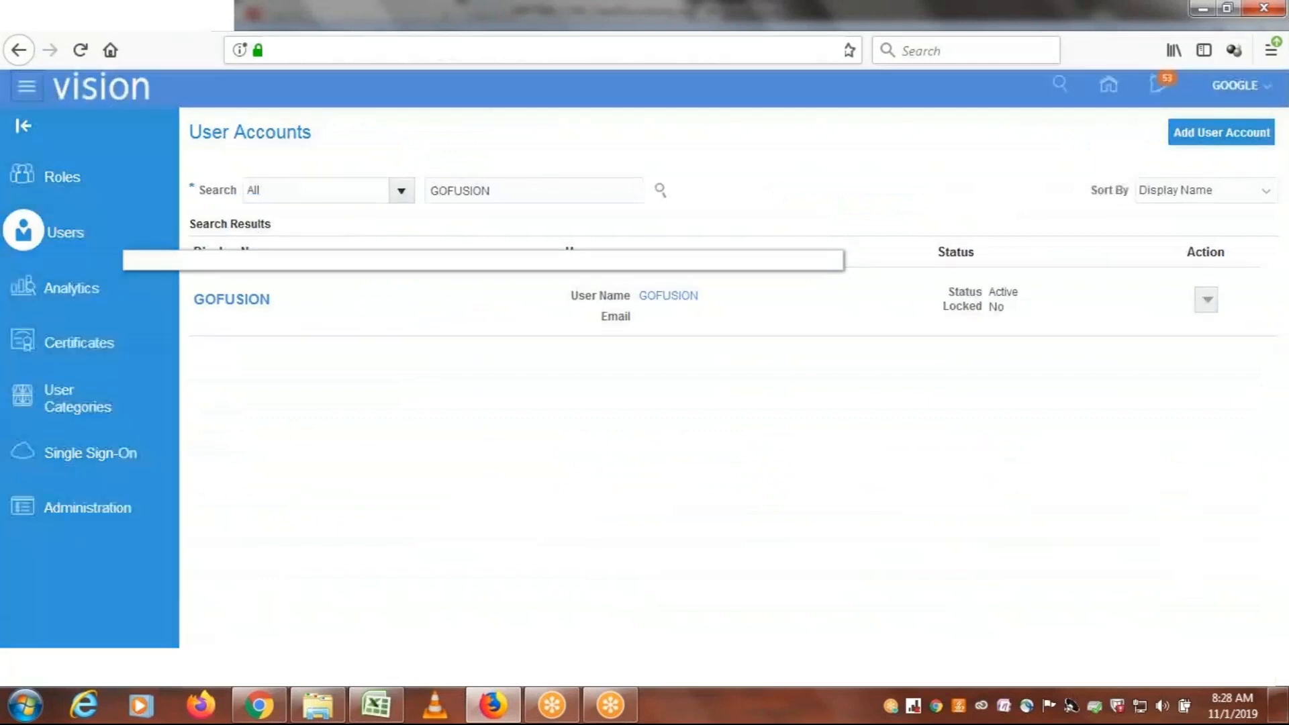
left_click(28, 89)
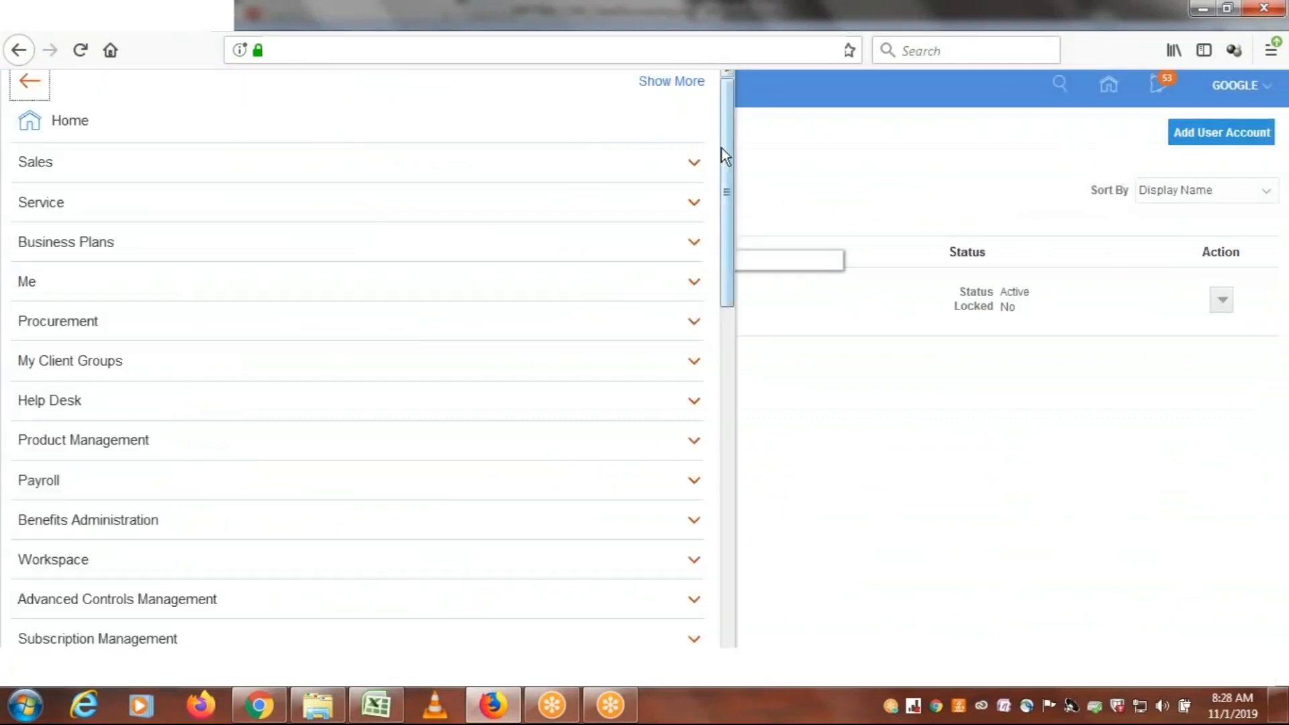
left_click_drag(727, 145, 713, 420)
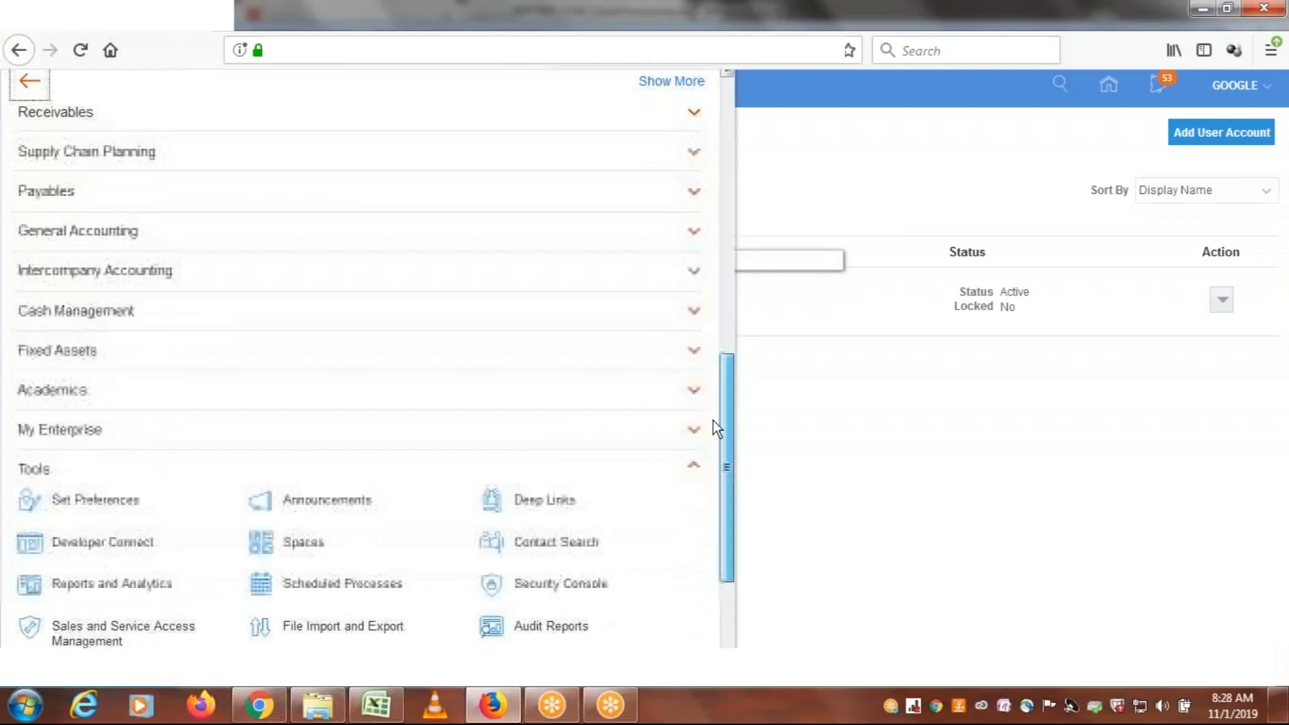
left_click(27, 474)
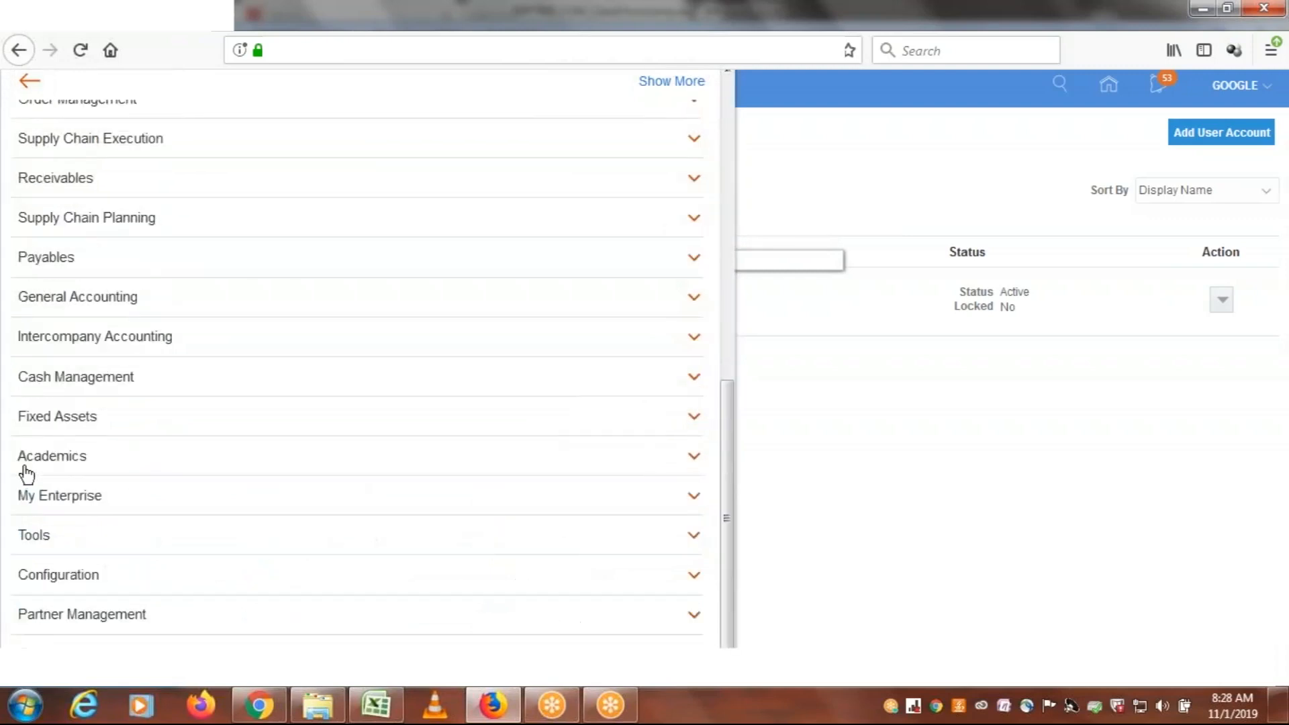
left_click(44, 537)
scroll(46, 537, "down", 3)
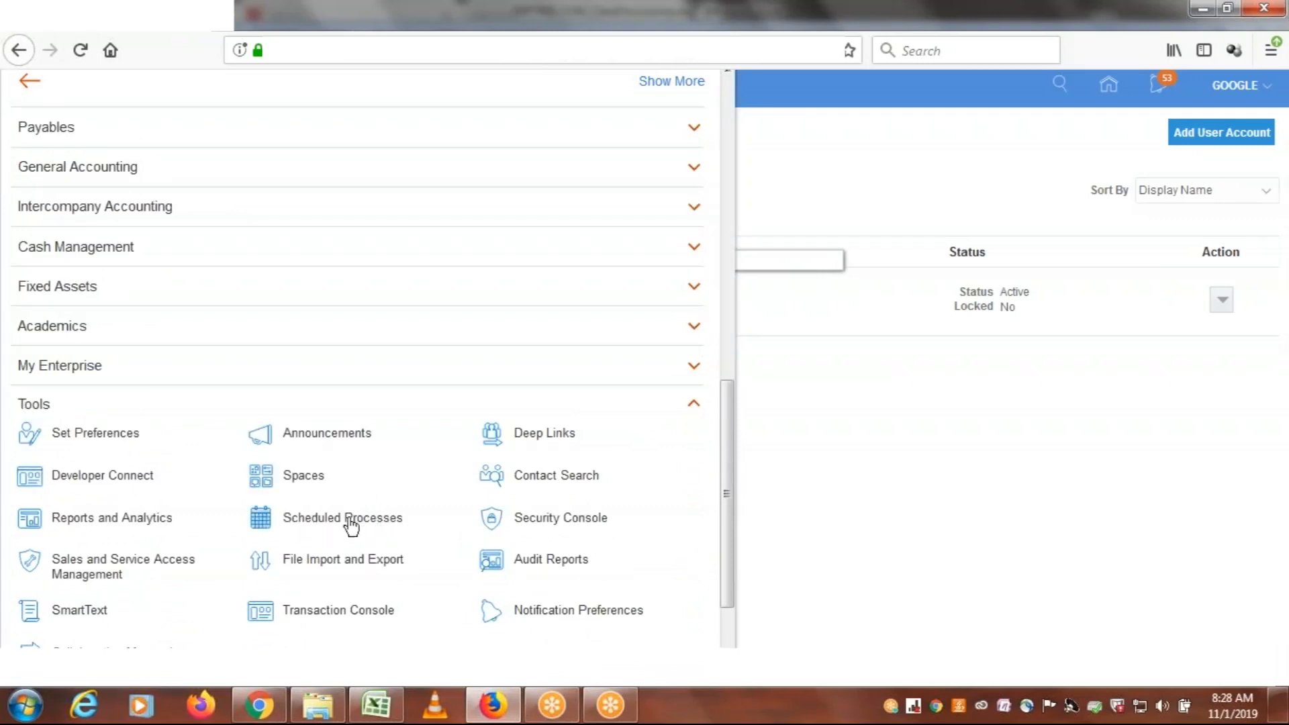
left_click(347, 526)
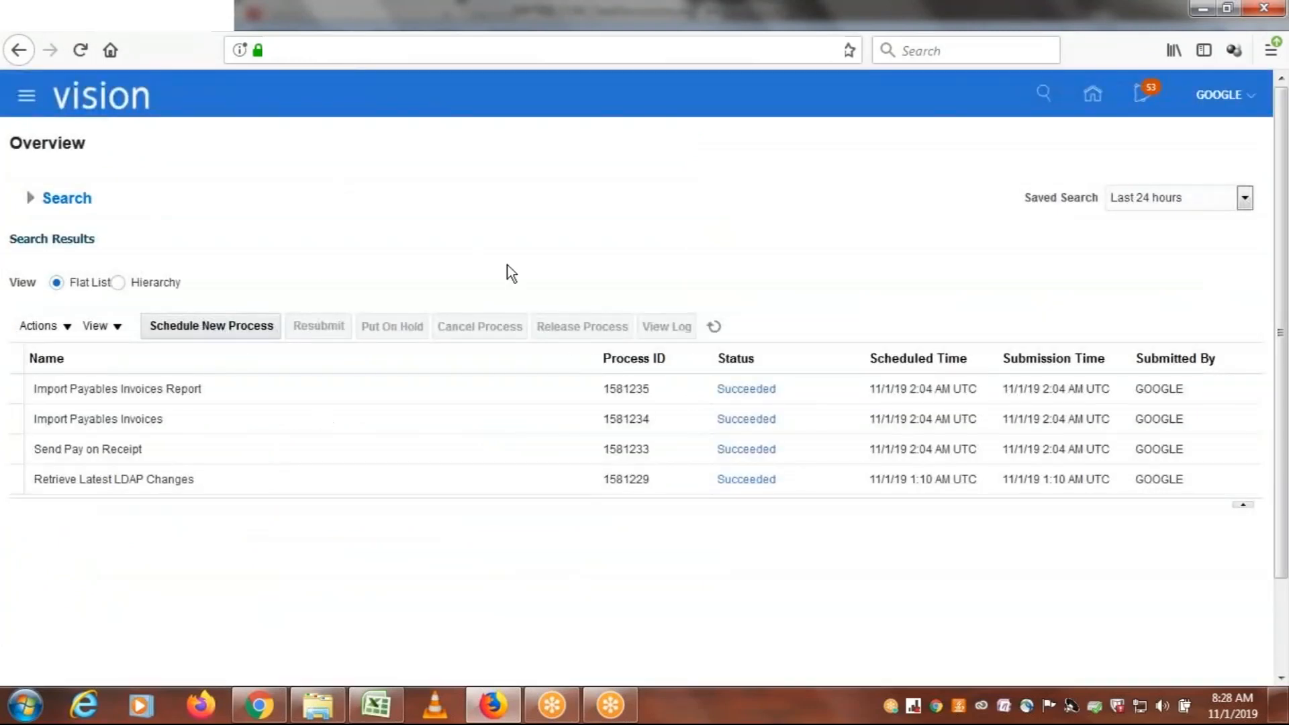
Switch to the class discussions workbook in Excel and enter "ESS Job Page" in cell I67, below the LDAP notes
left_click(376, 705)
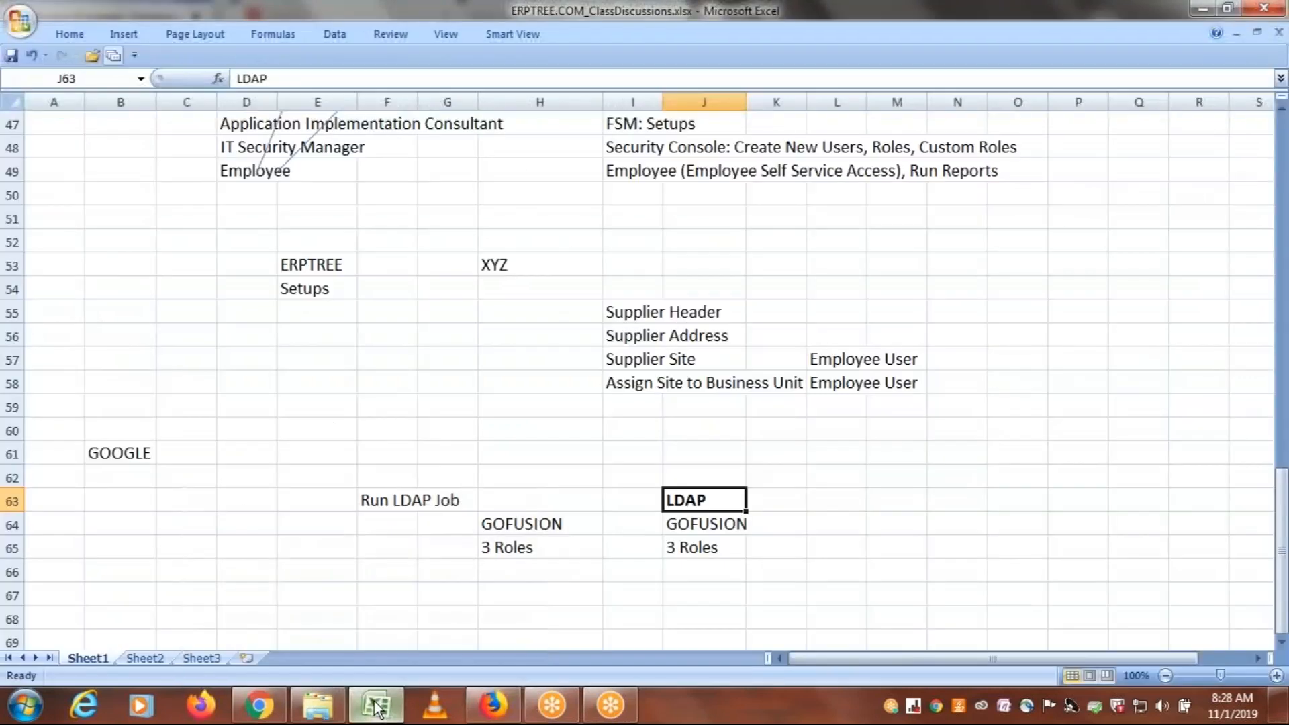
left_click(1281, 644)
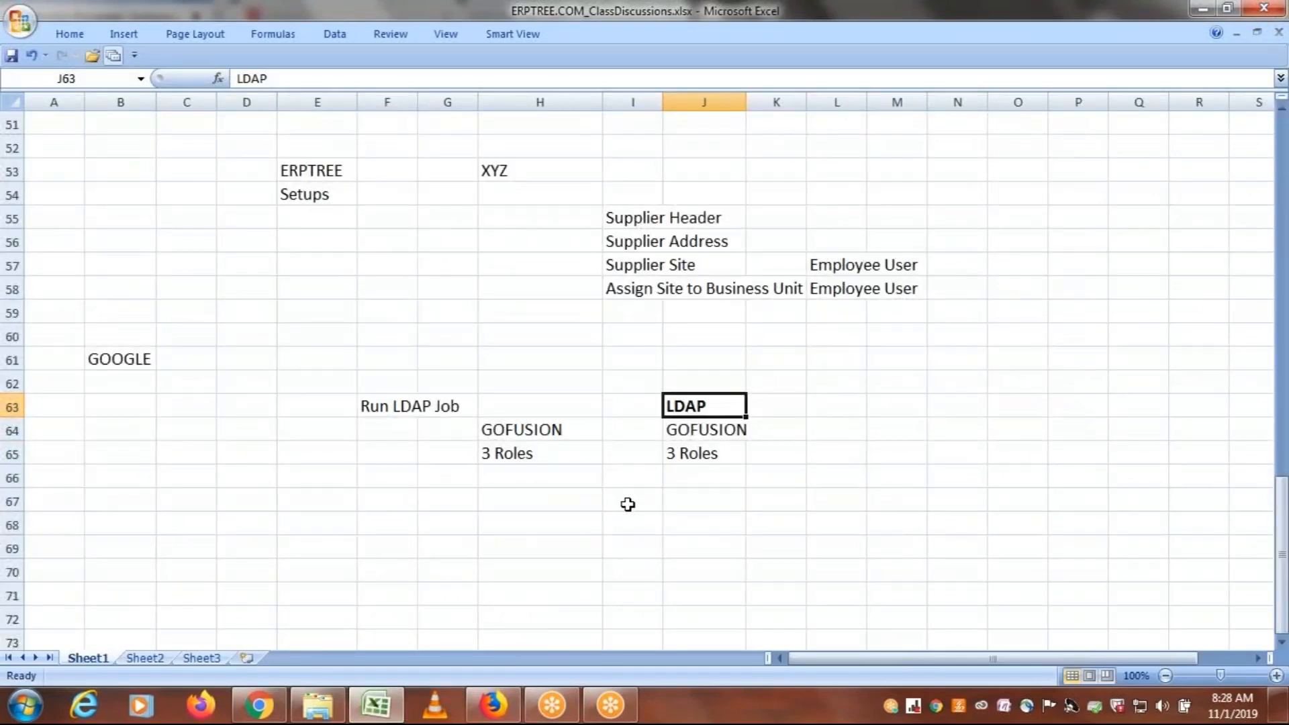
left_click(626, 503)
type("ESS")
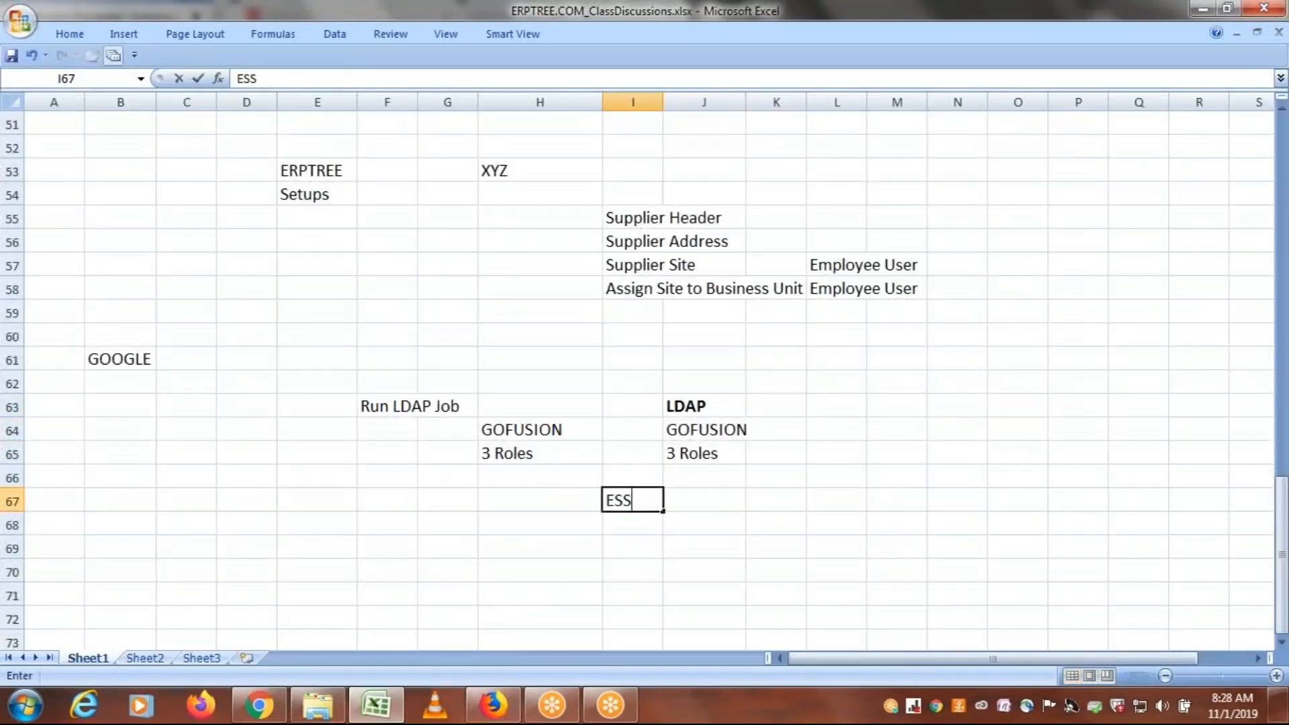
type(" Job Page")
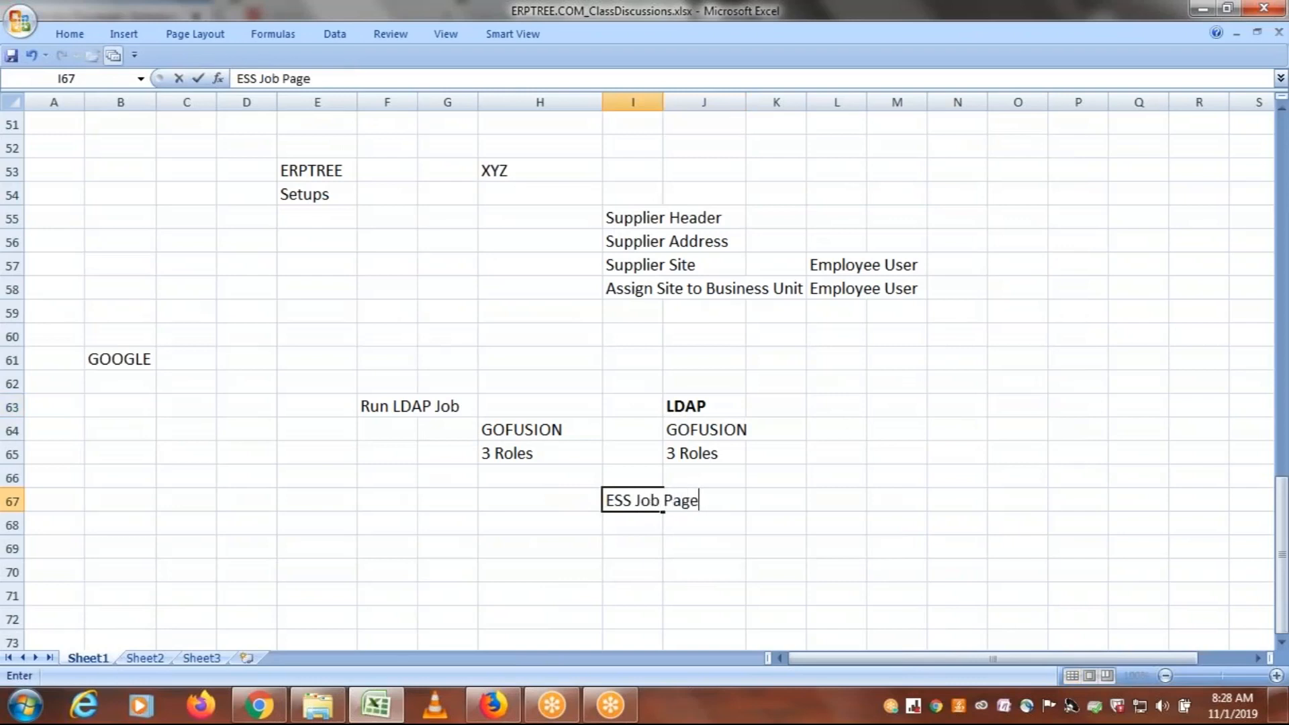
Enter "ESS= Enterprise Scheduler Service" in cell I68, directly below the ESS Job Page note
left_click(621, 528)
type("ESS")
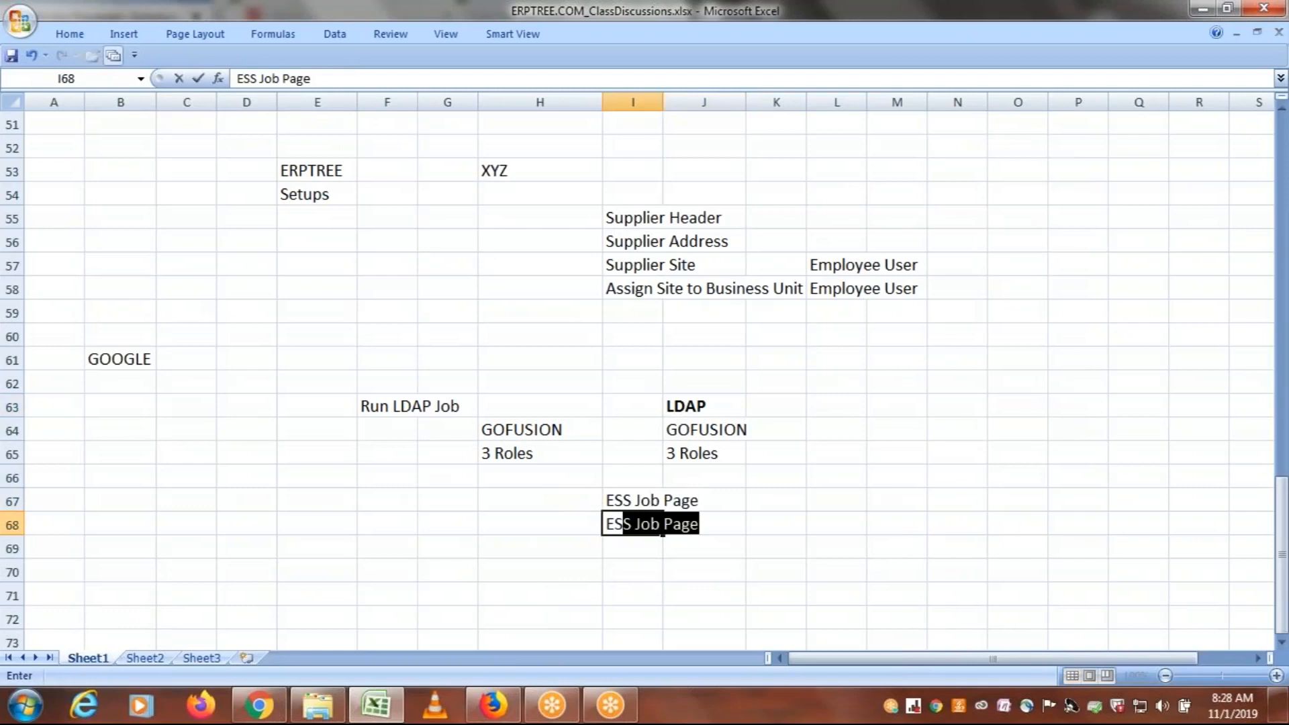
type("= E")
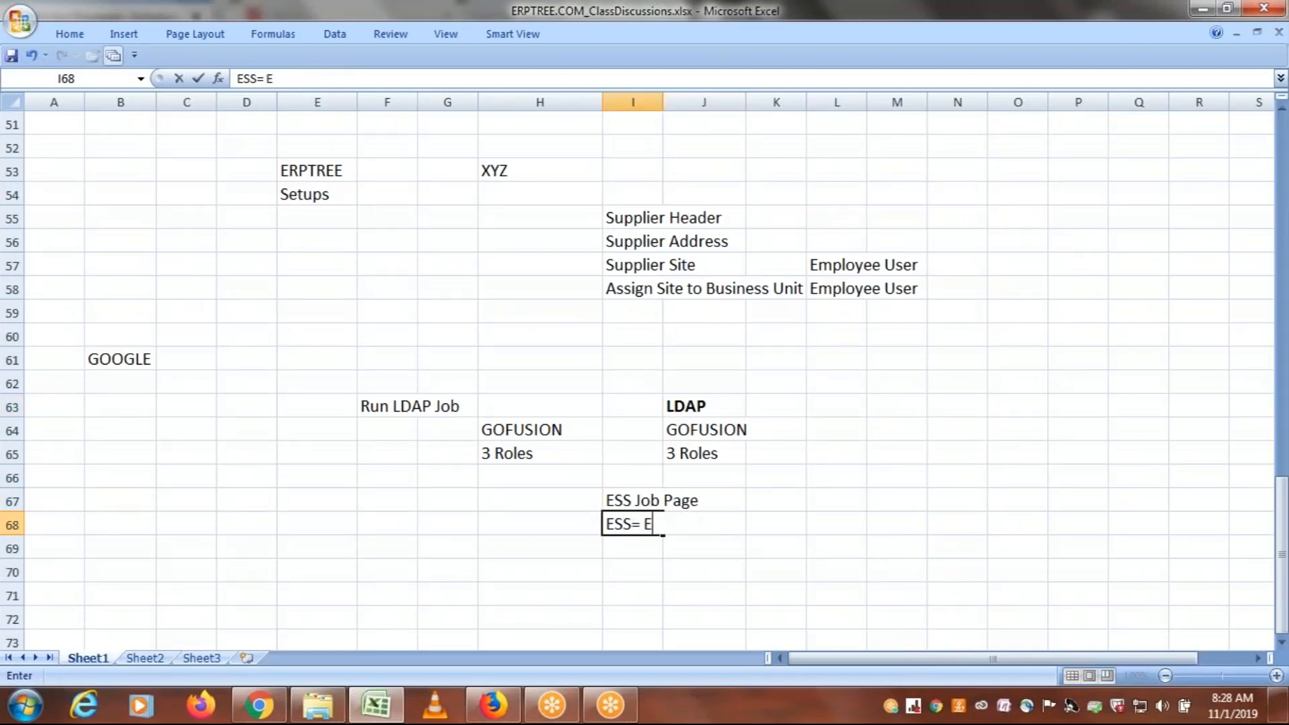
type("nterprise")
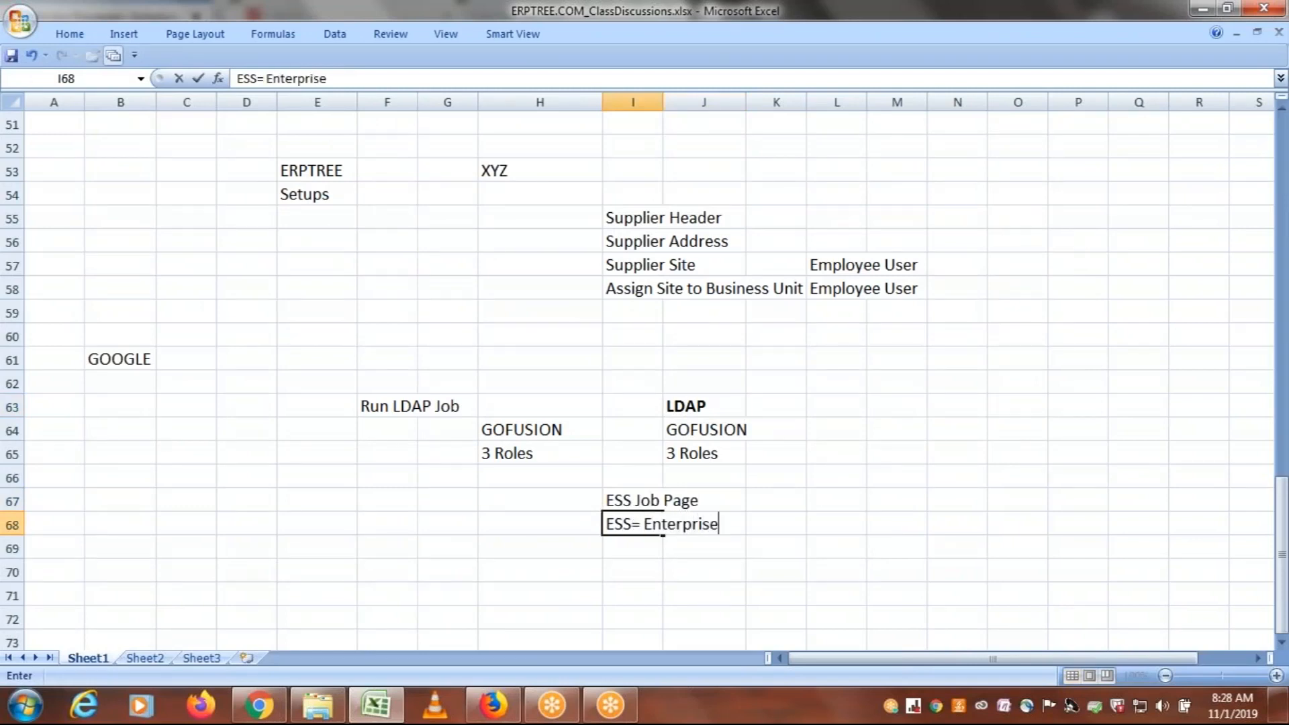
type(" Schedul")
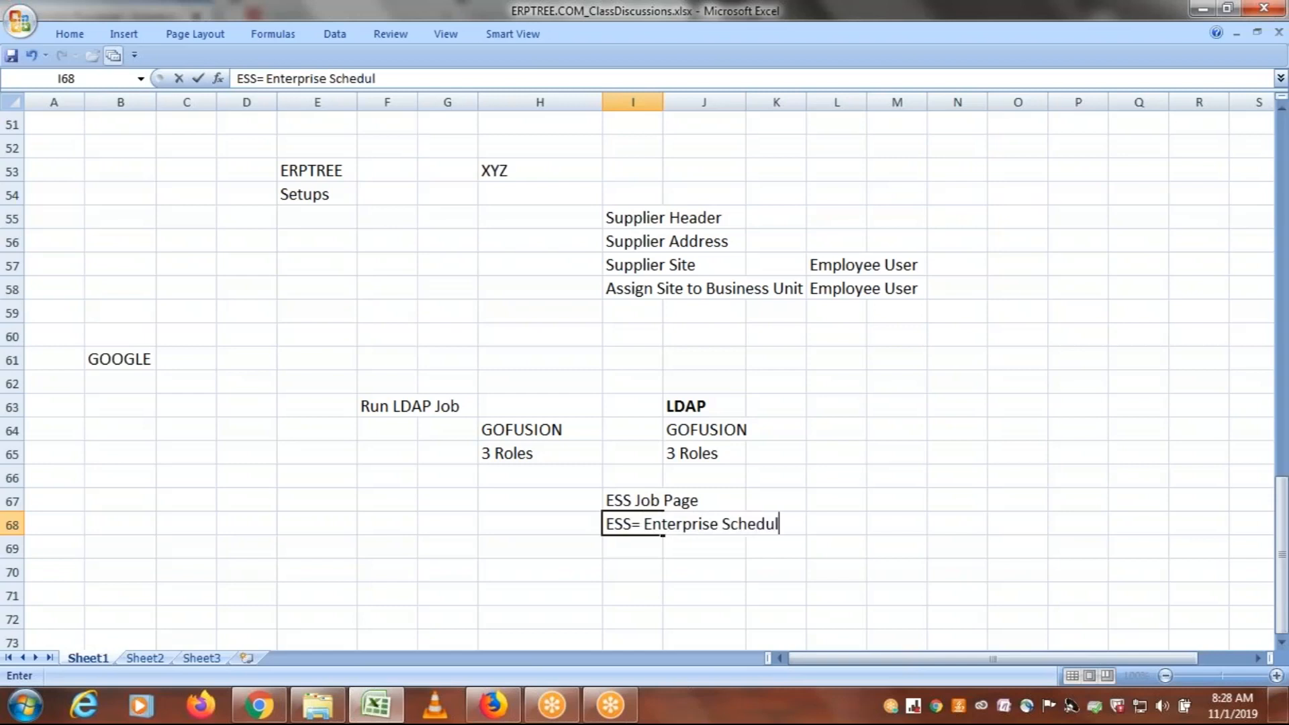
type("er Service")
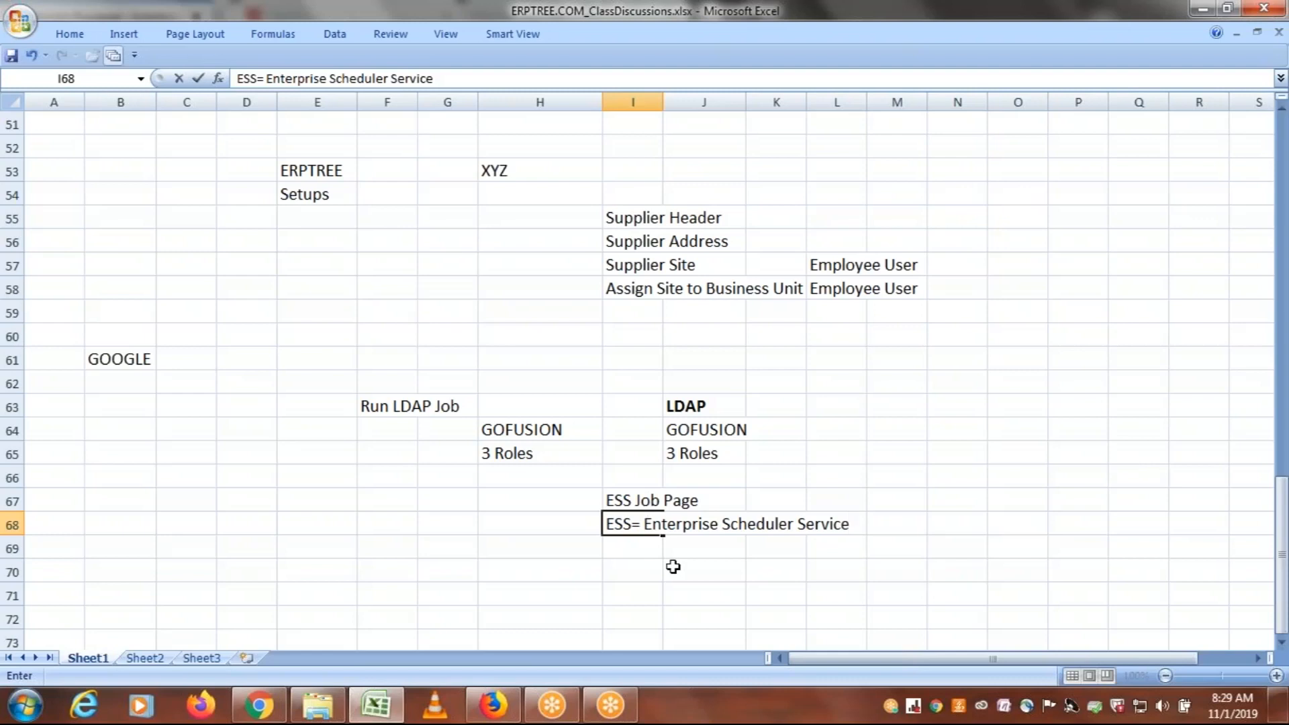
Enter "SRS Window" in cell I70 and return to the ESS Job Page note in I67
left_click(647, 569)
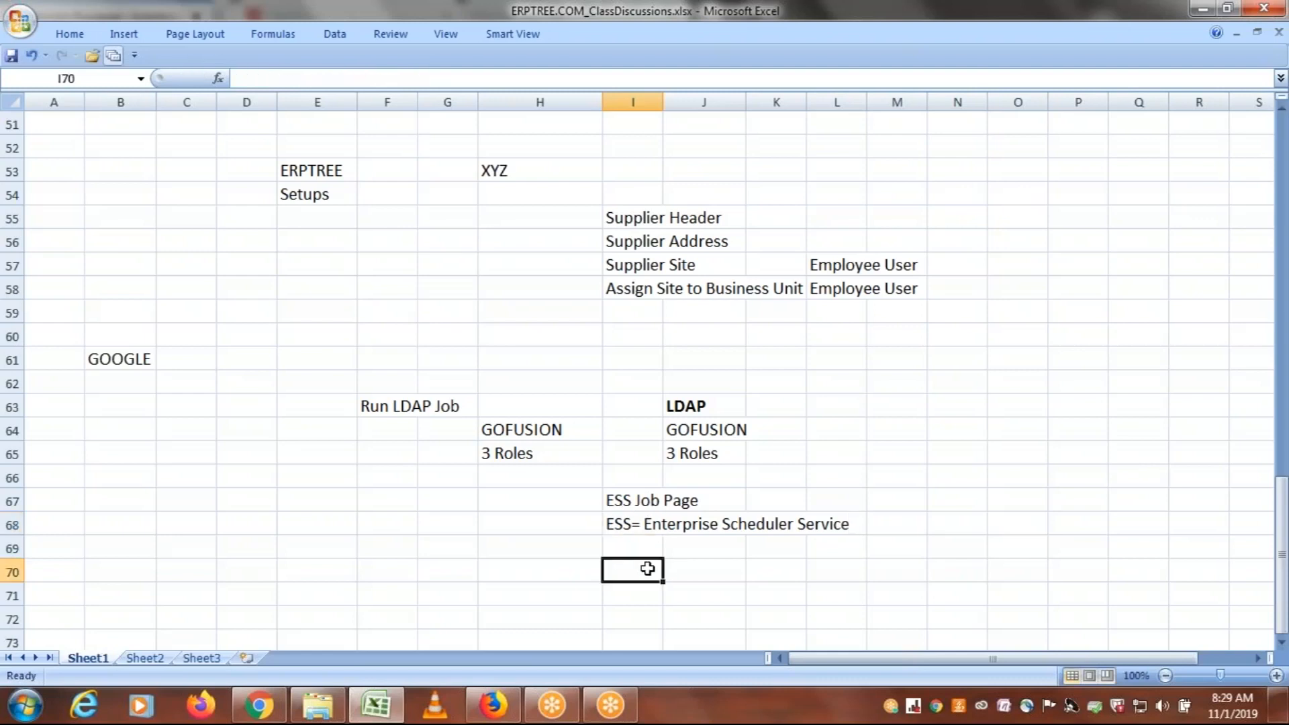
type("Sr")
key("BackSpace")
key("BackSpace")
type("S")
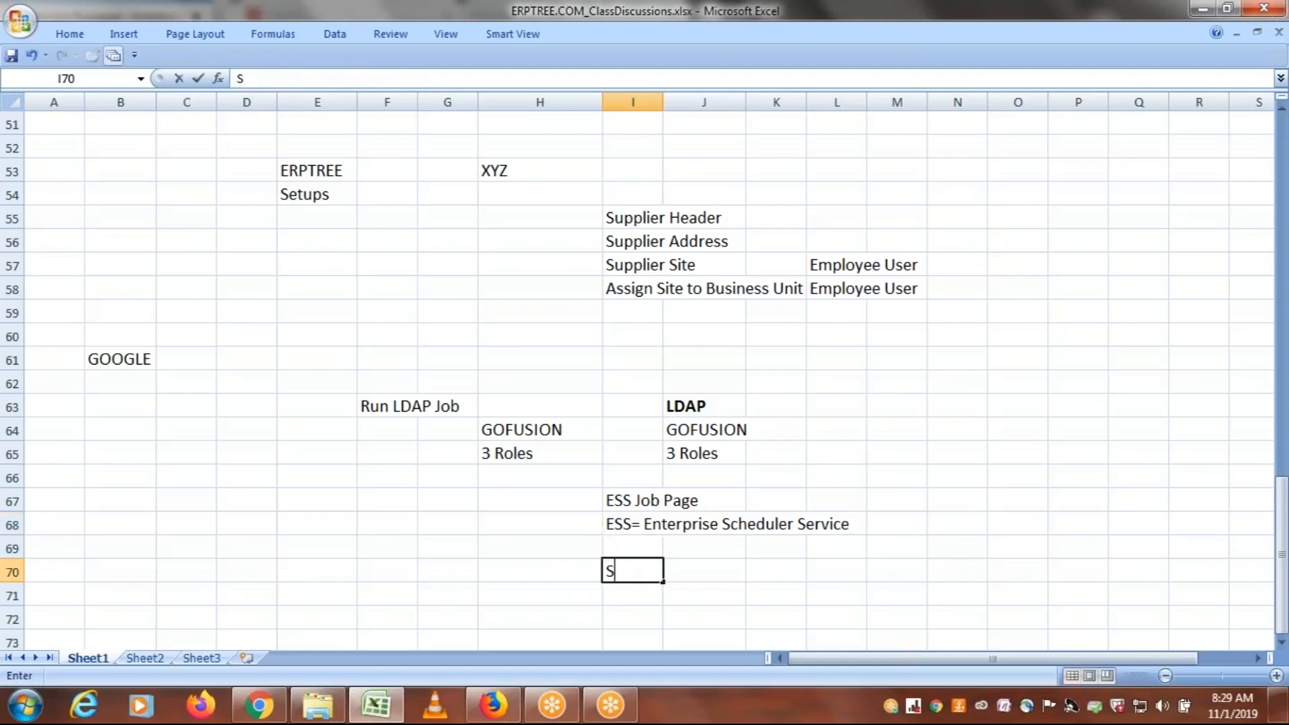
type("RS Window")
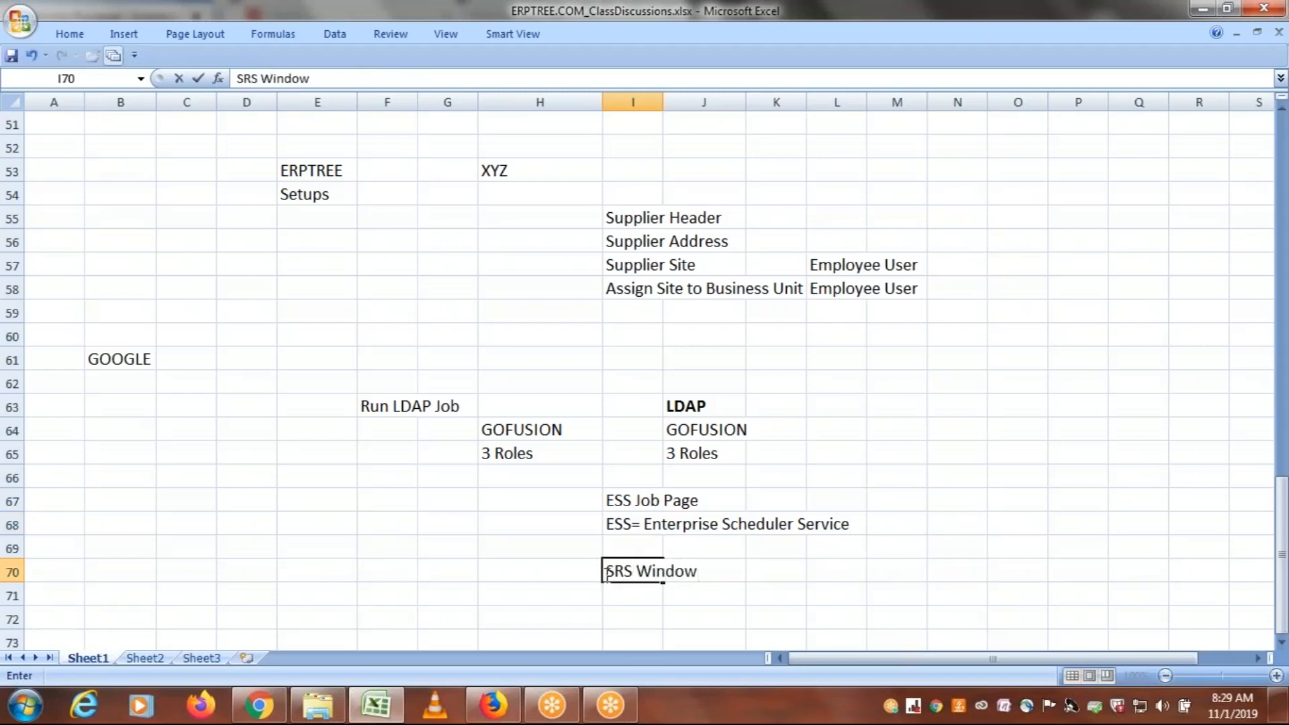
left_click_drag(609, 572, 635, 574)
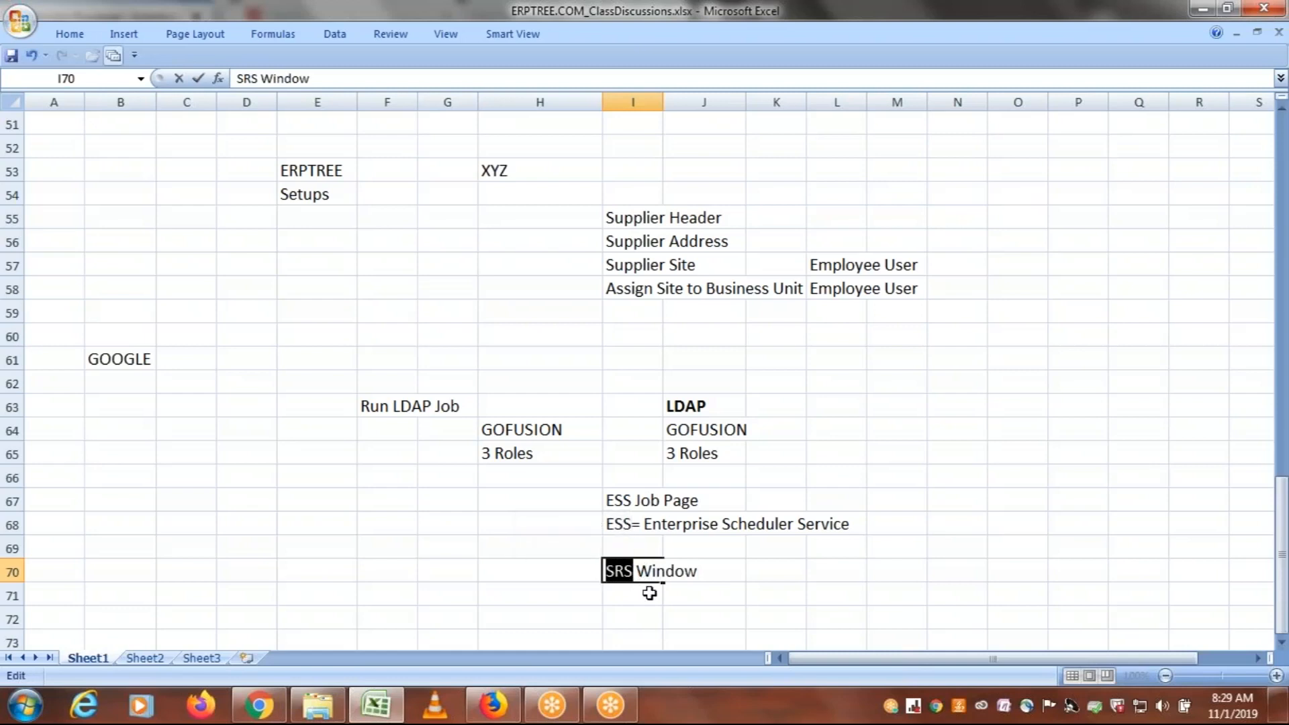
left_click(649, 592)
left_click(619, 498)
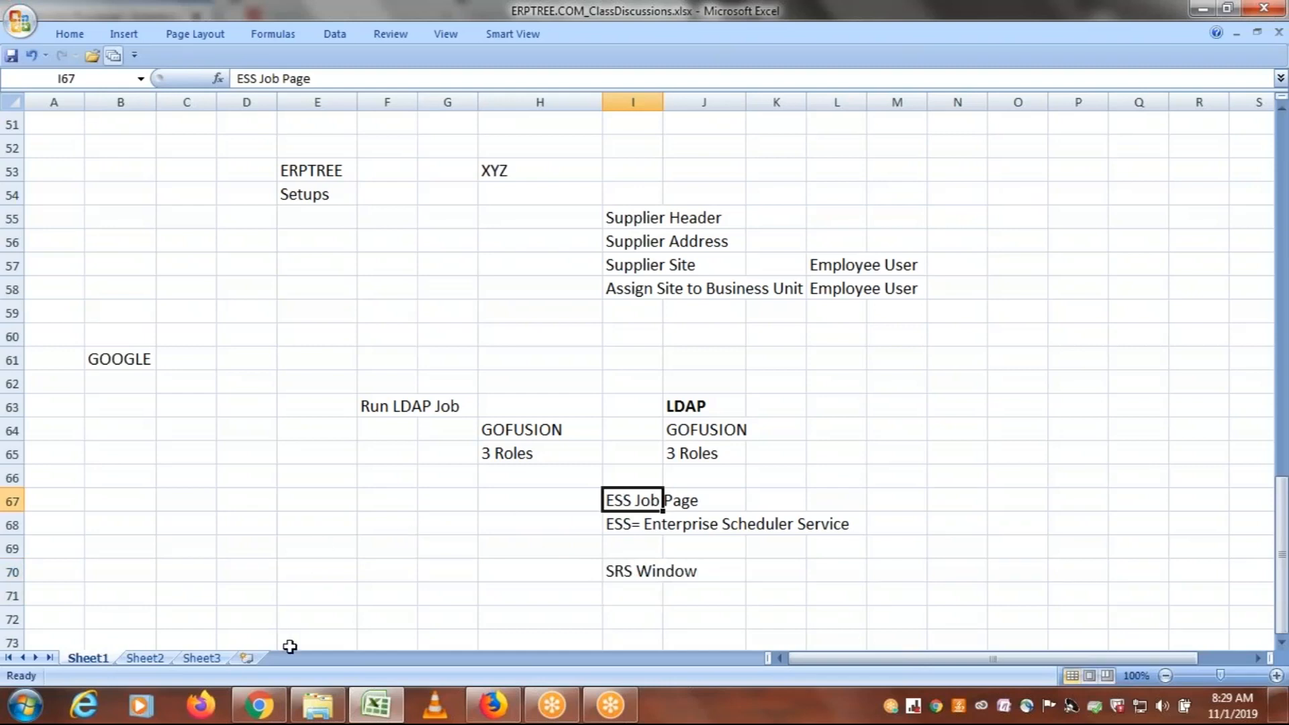
Compare the Scheduled Processes overview in Firefox with the ESS Job Page note in Excel
left_click(493, 708)
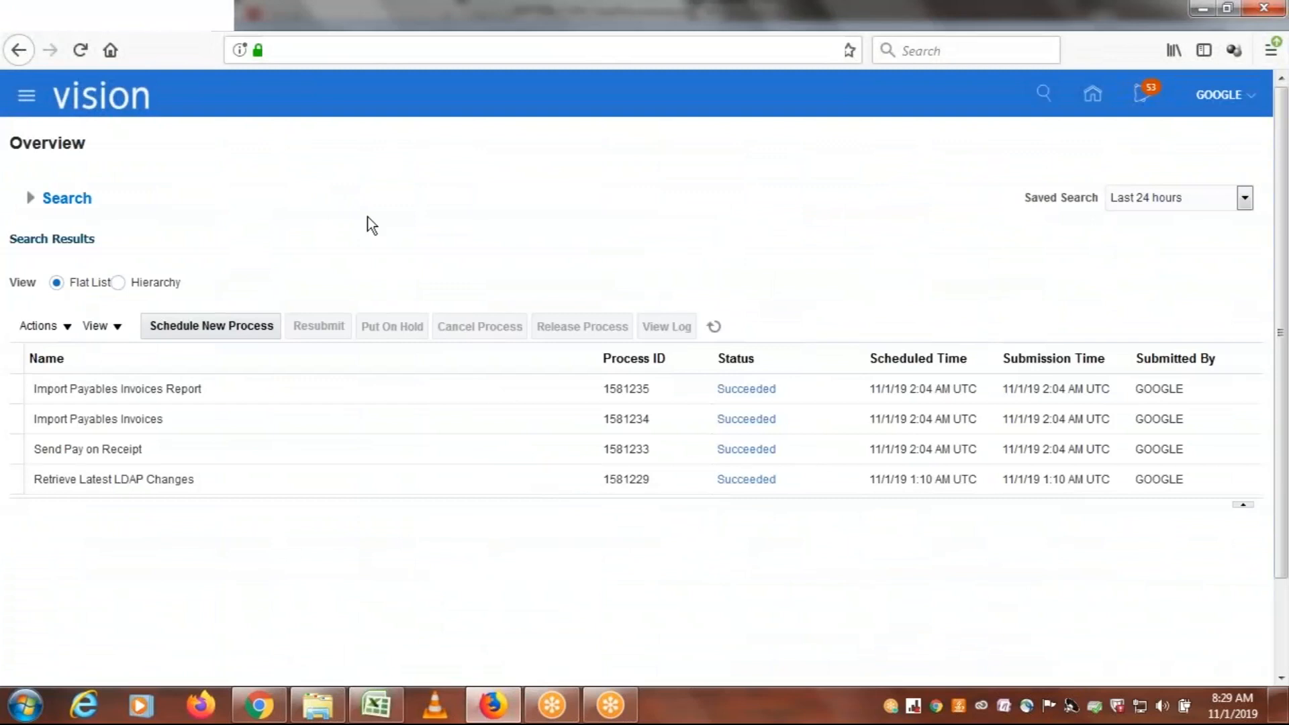
left_click(374, 711)
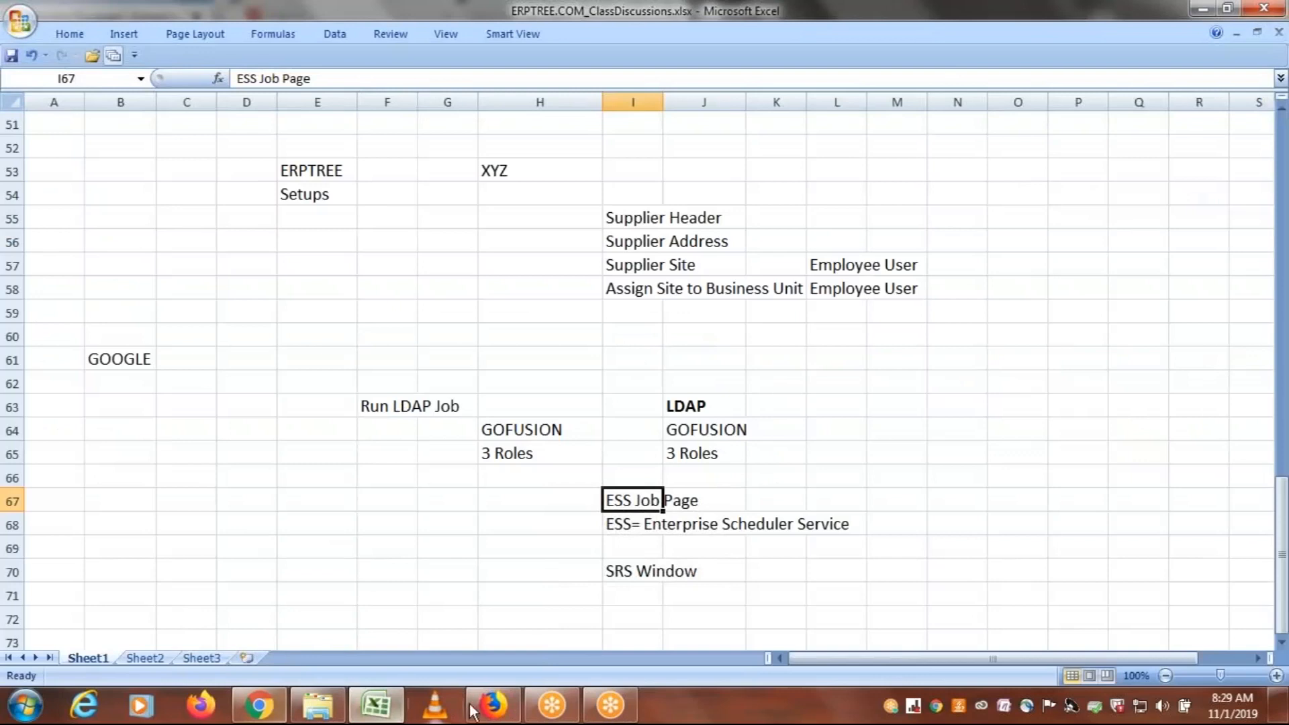
mouse_move(492, 716)
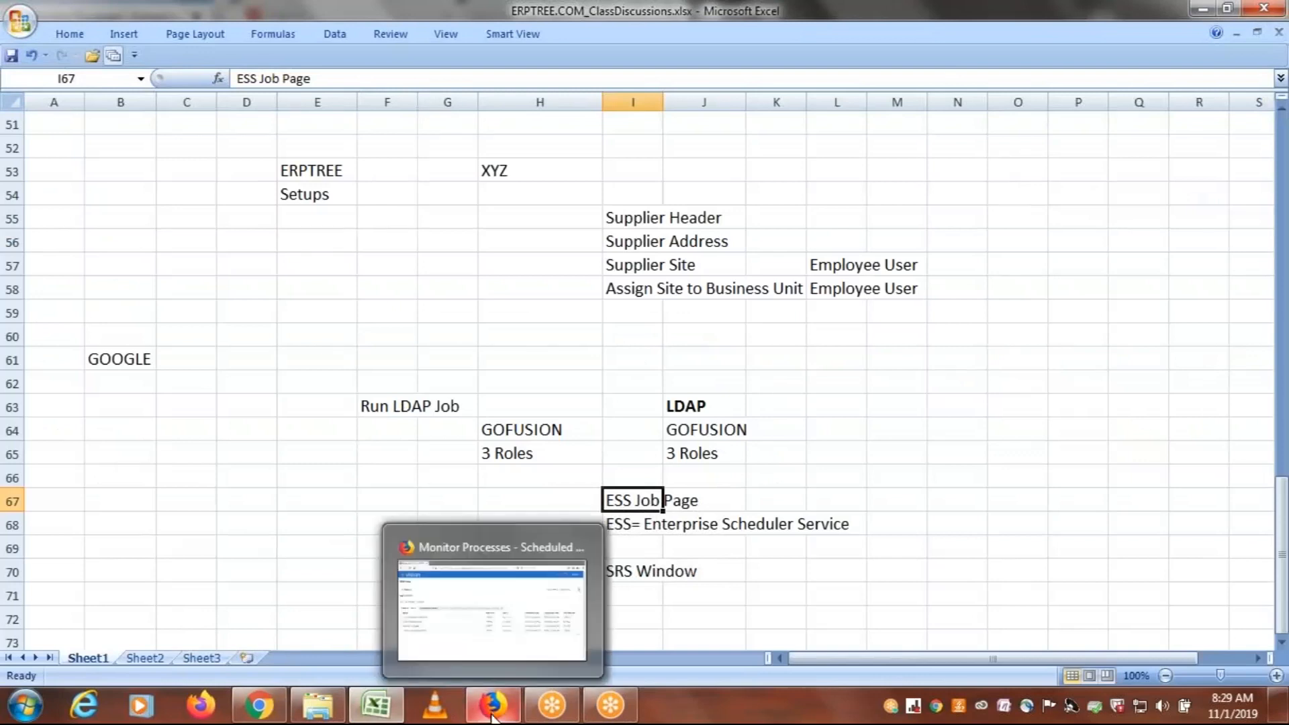
In Oracle Fusion in Firefox, start scheduling a new job, search job names for LDAP, and choose Retrieve Latest LDAP Changes
left_click(493, 713)
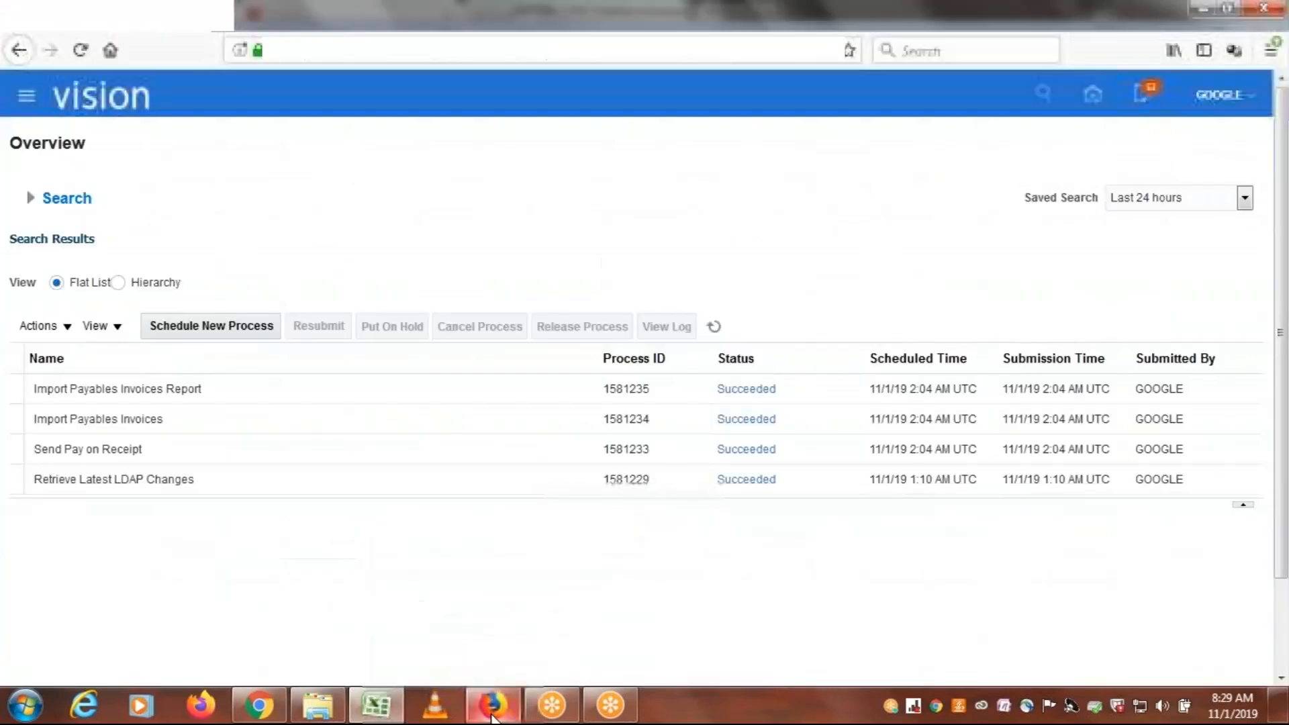
left_click(204, 325)
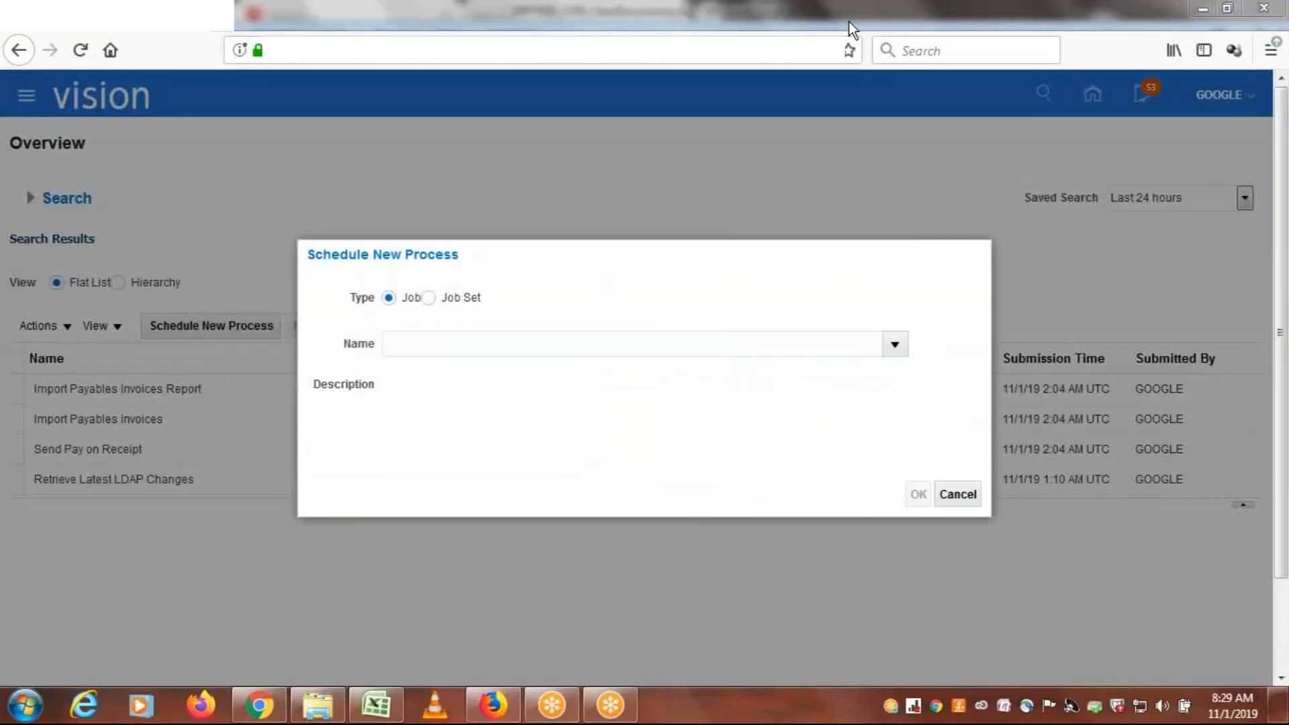
left_click(490, 347)
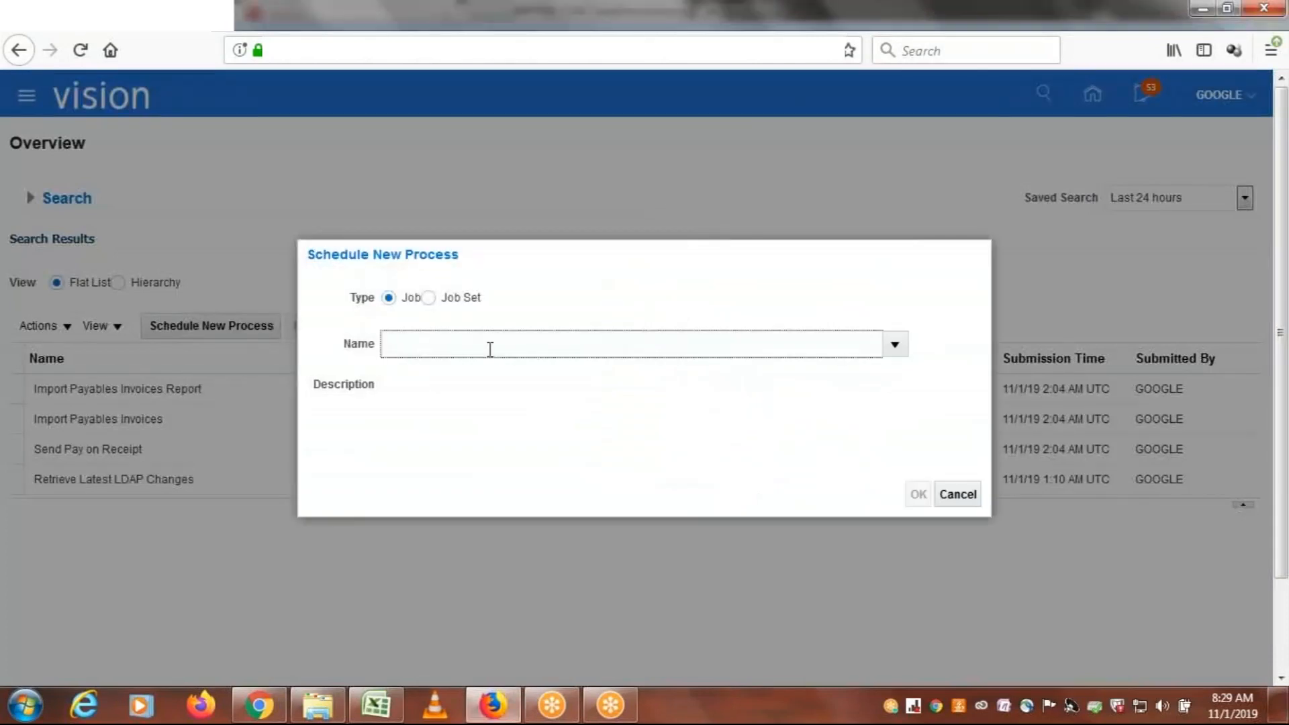
type("LDP")
key("BackSpace")
type("AP")
key("Tab")
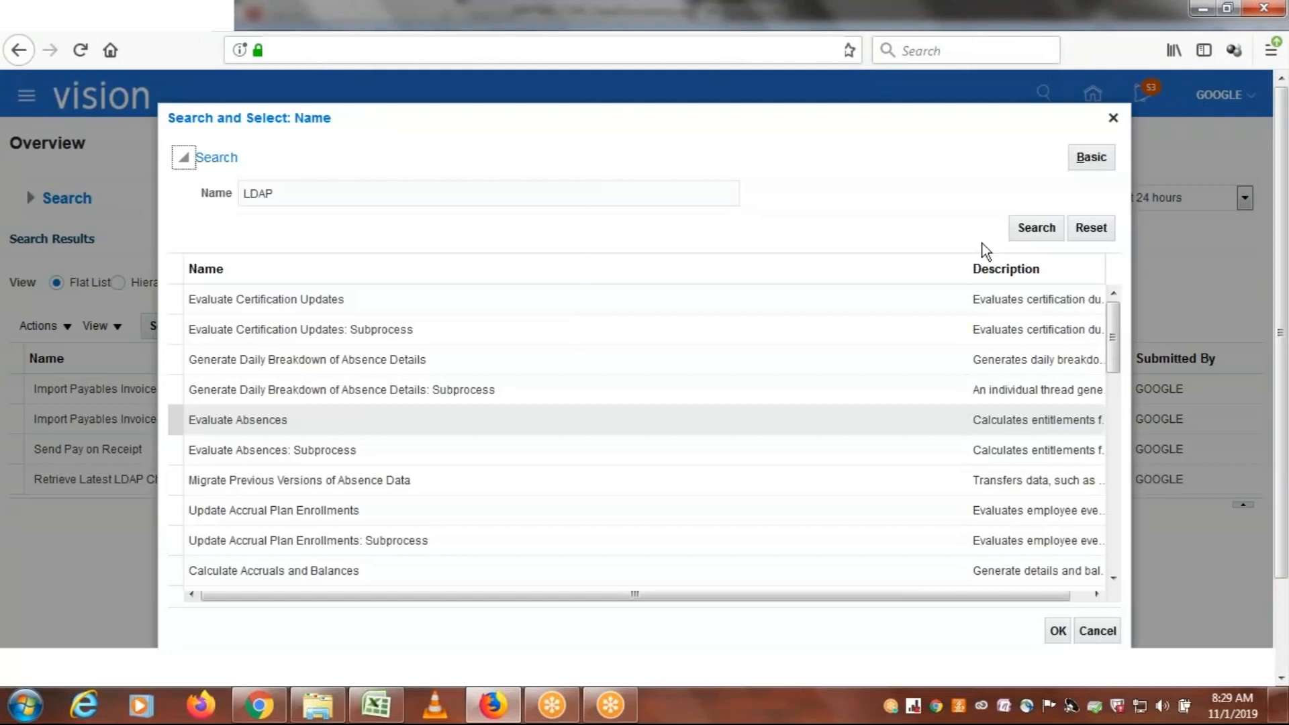
left_click(1033, 228)
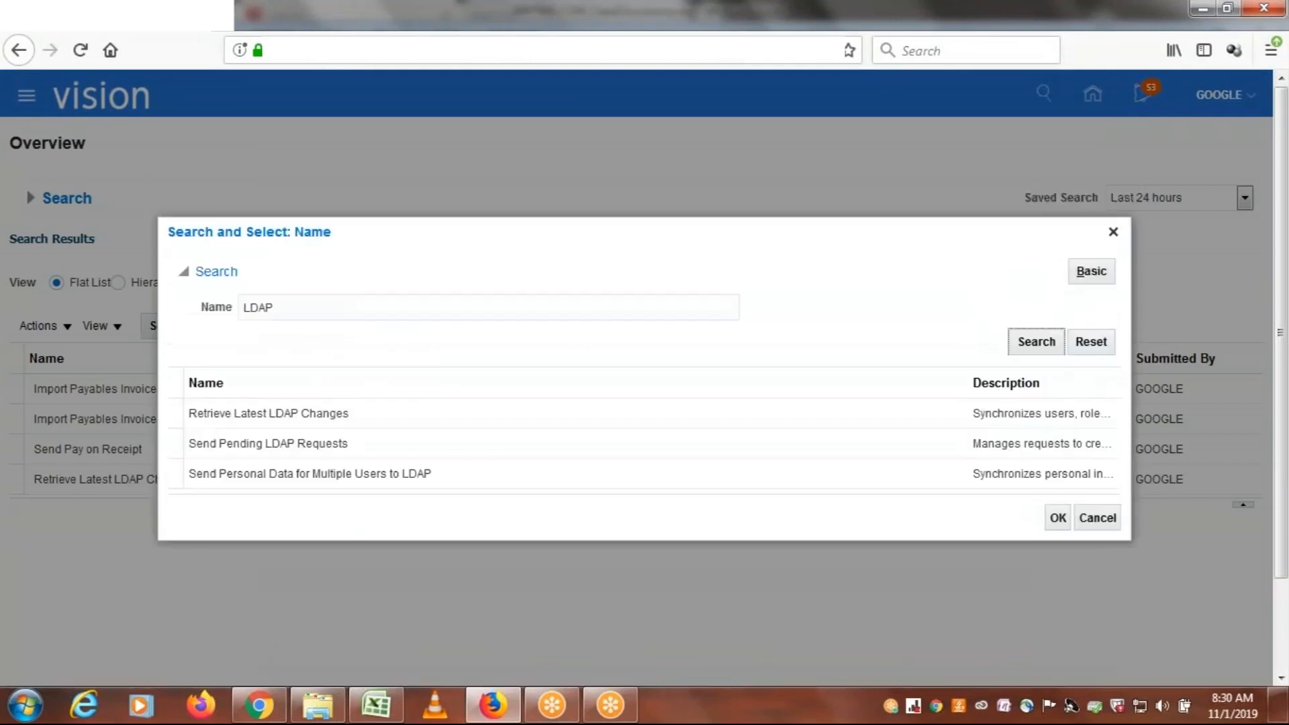
left_click(264, 413)
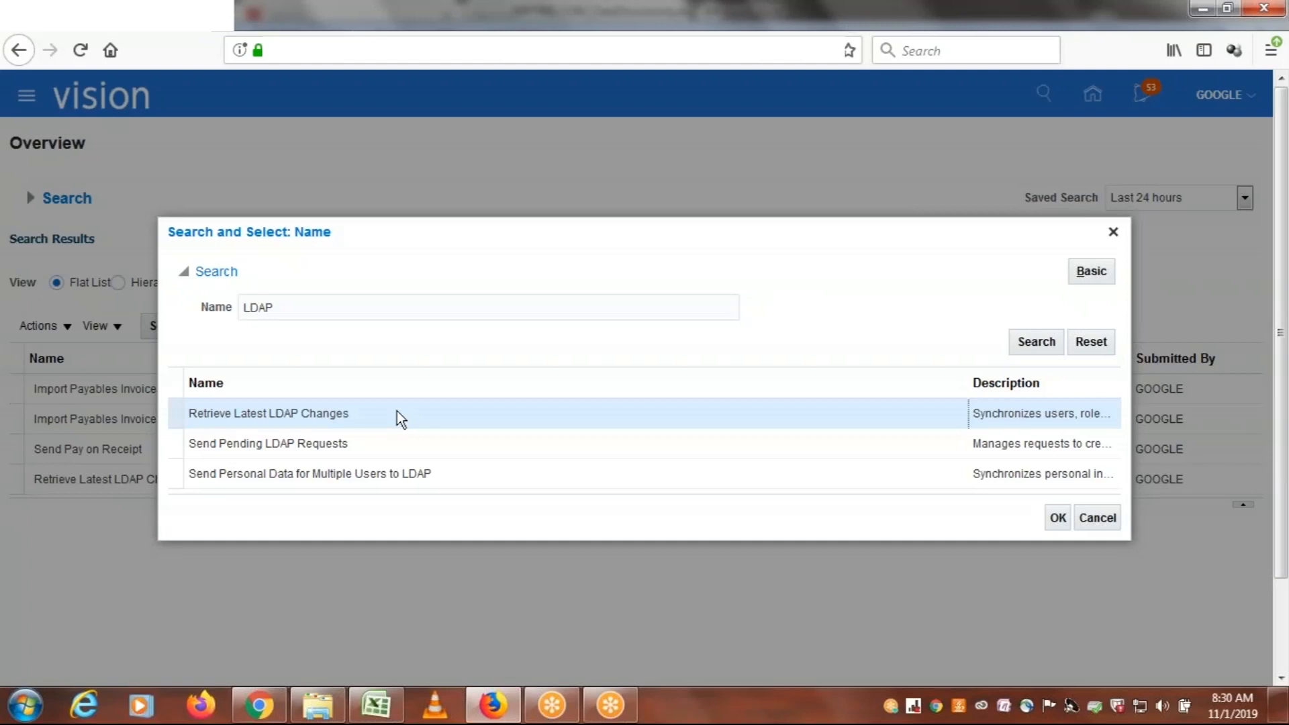
left_click(1058, 517)
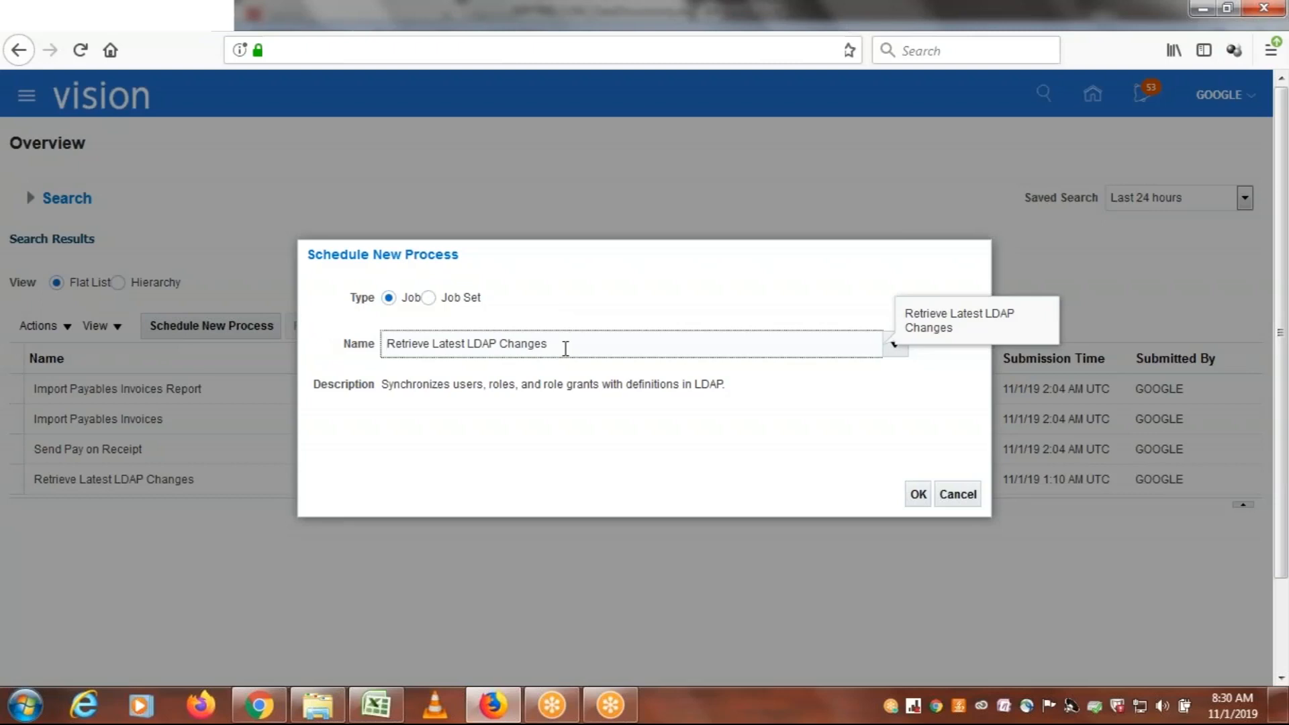
Examine the description of the Retrieve Latest LDAP Changes job, closing the BSvcProcessor error window that interrupts
left_click_drag(382, 386, 746, 403)
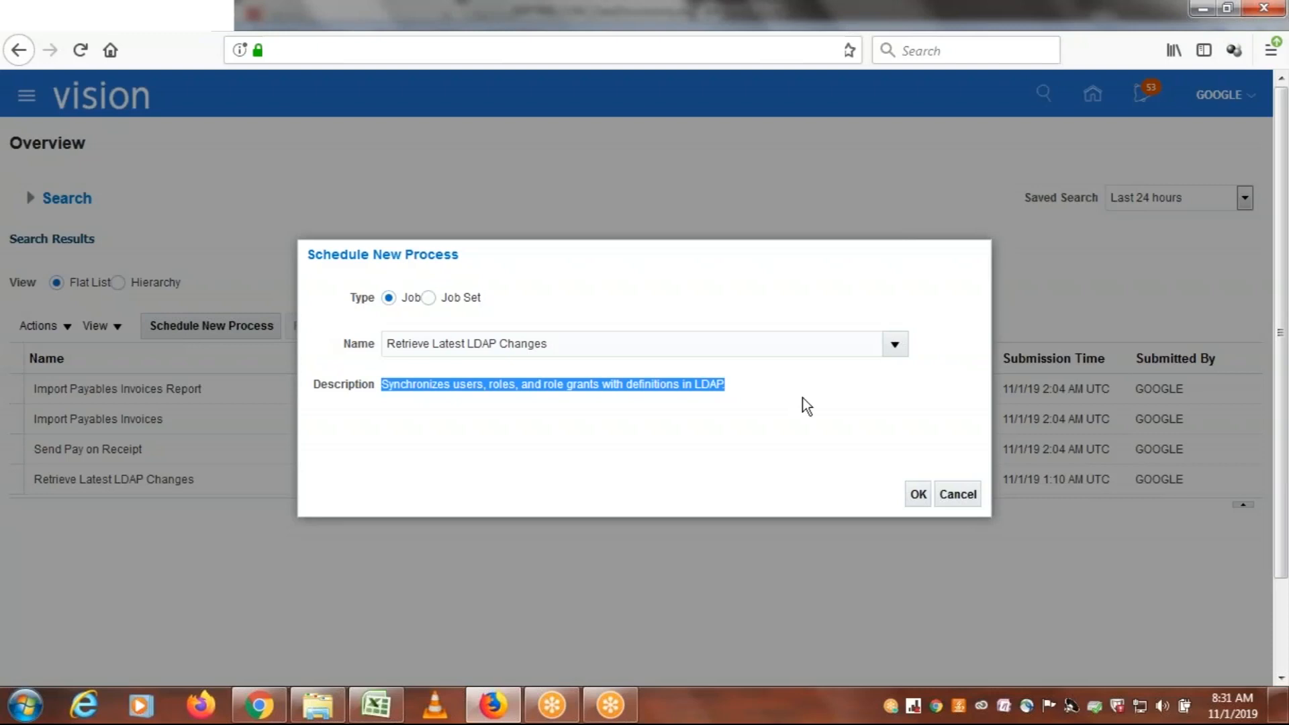
left_click(803, 398)
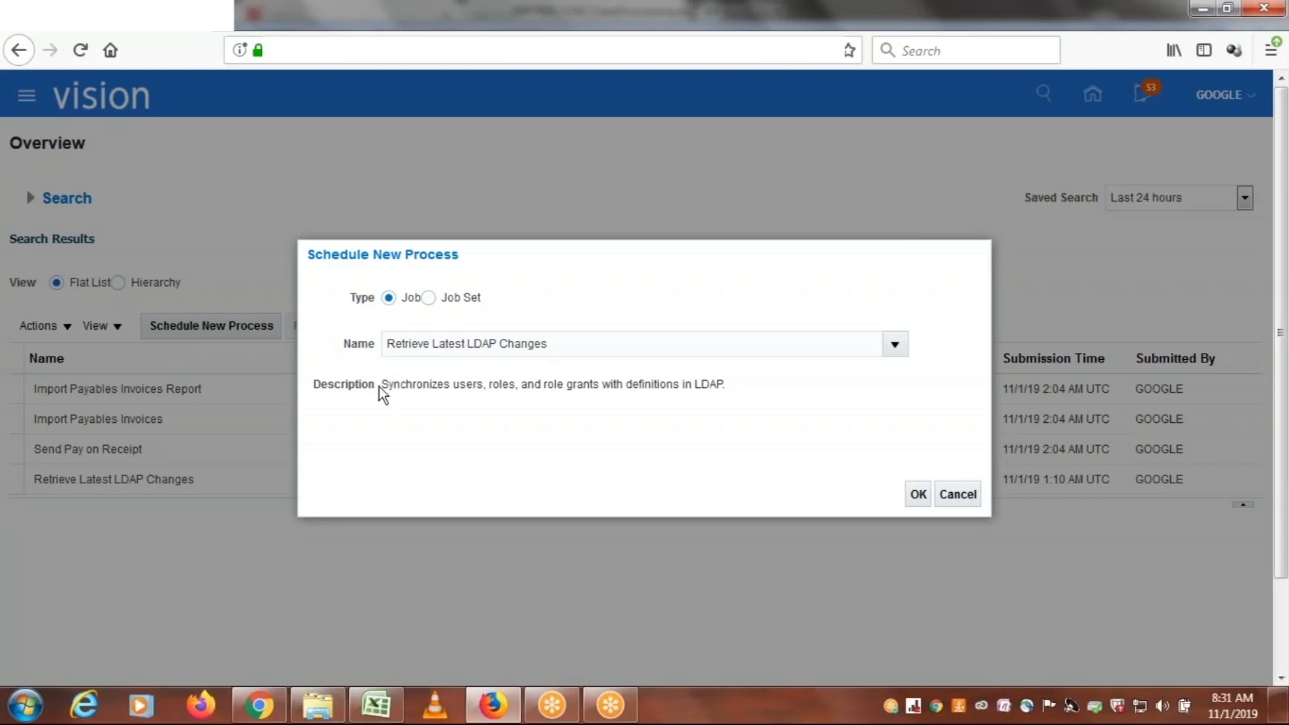
left_click_drag(382, 387, 602, 392)
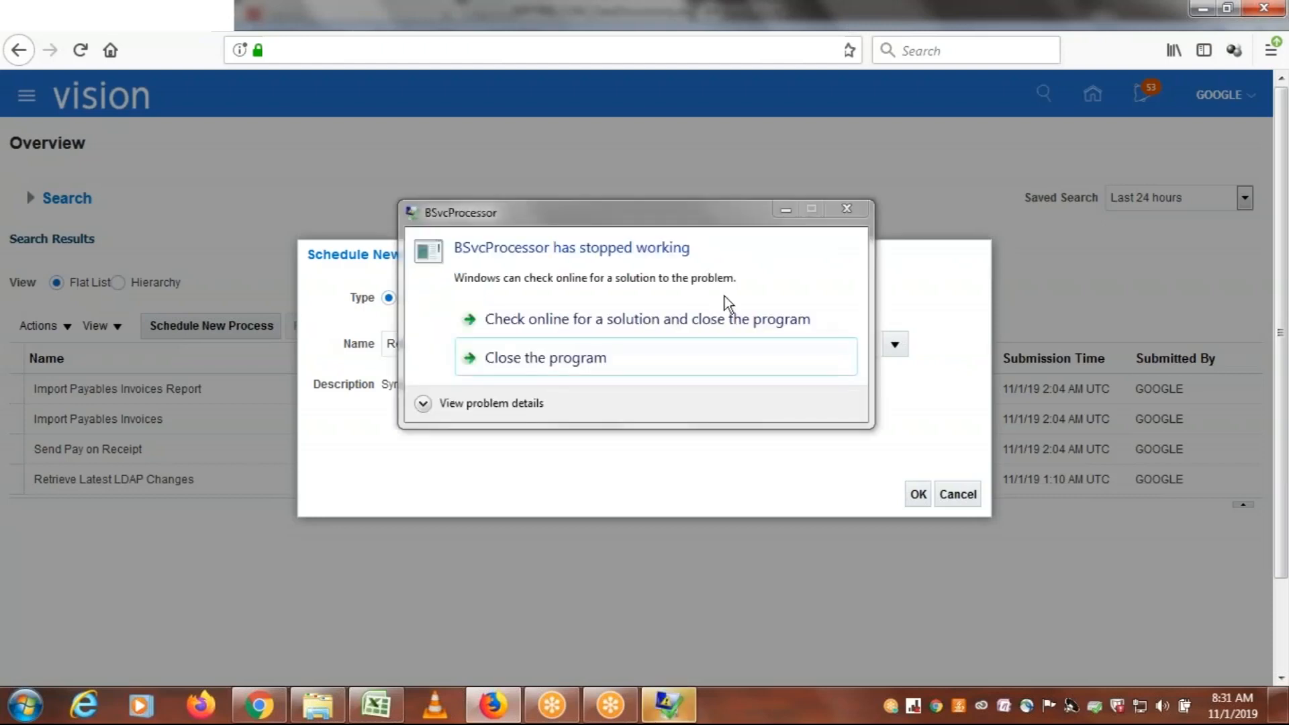
left_click(845, 209)
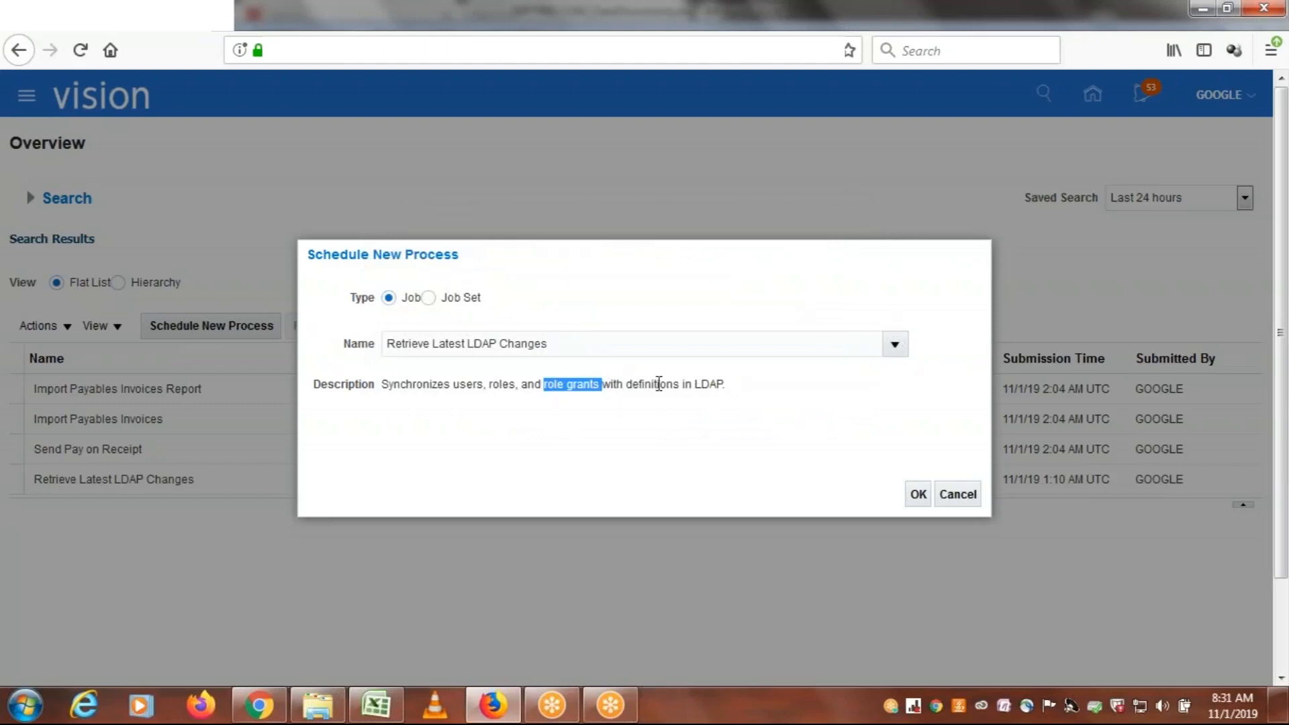
left_click_drag(695, 384, 726, 384)
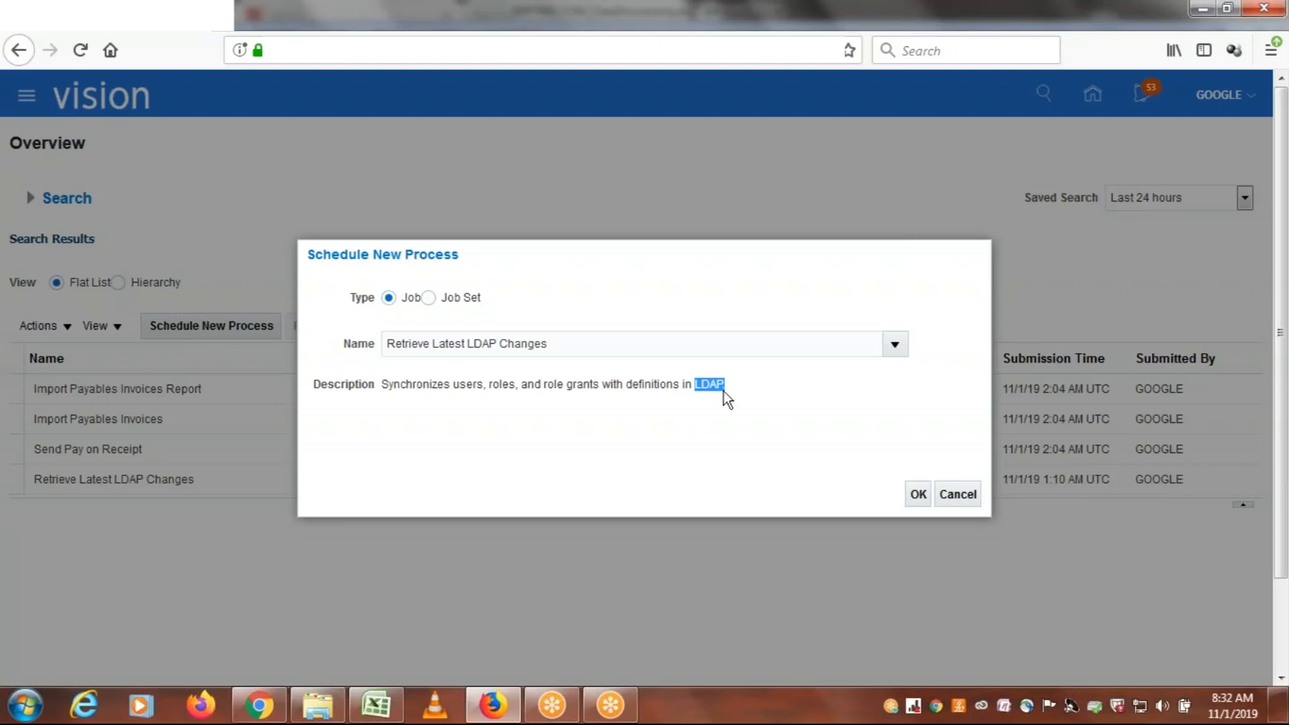
left_click(791, 451)
Submit the Retrieve Latest LDAP Changes process with its default options and acknowledge the confirmation
left_click(917, 495)
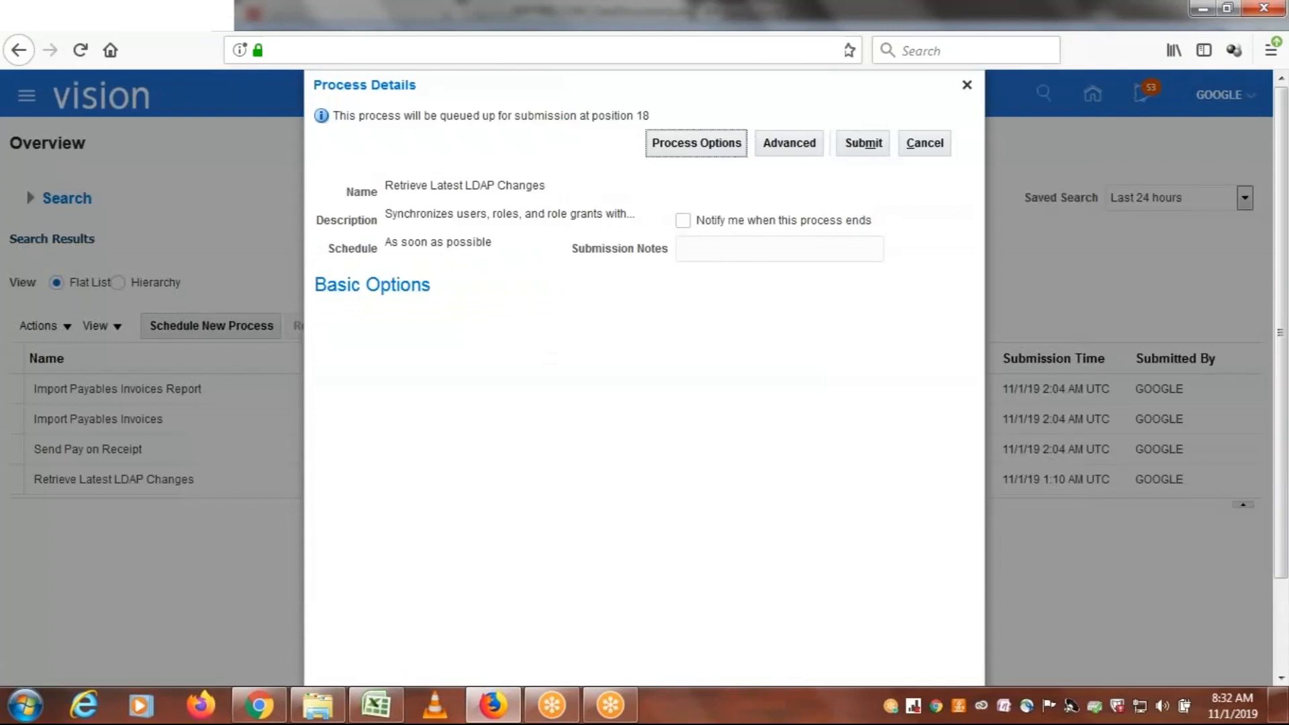
left_click(868, 150)
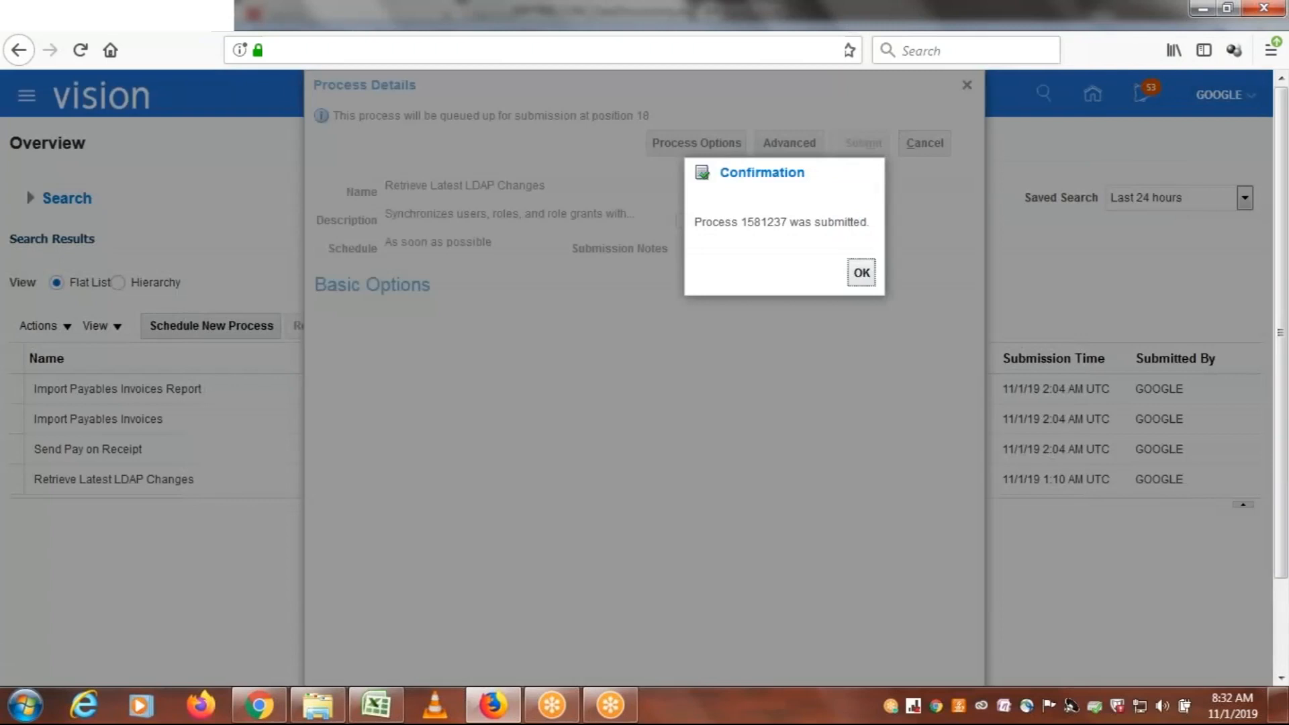
left_click(861, 272)
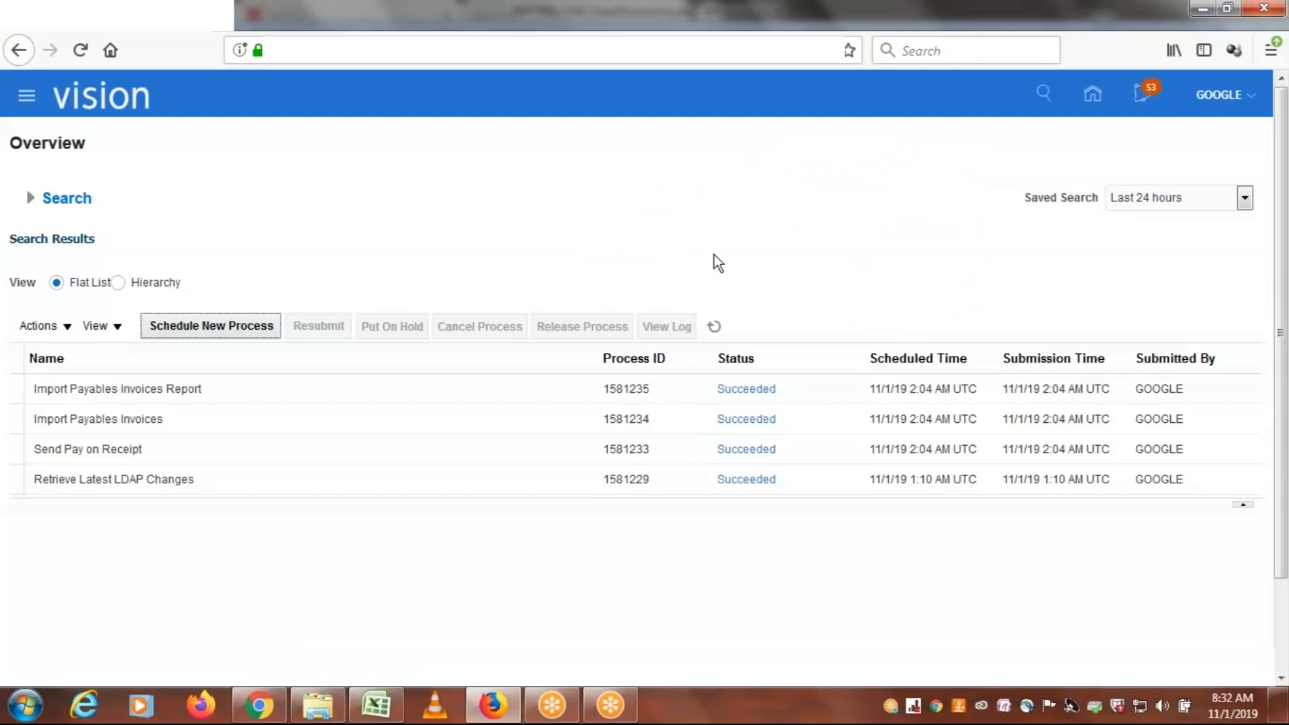
Refresh the scheduled processes list repeatedly to check the status of the Retrieve Latest LDAP Changes process
left_click(713, 329)
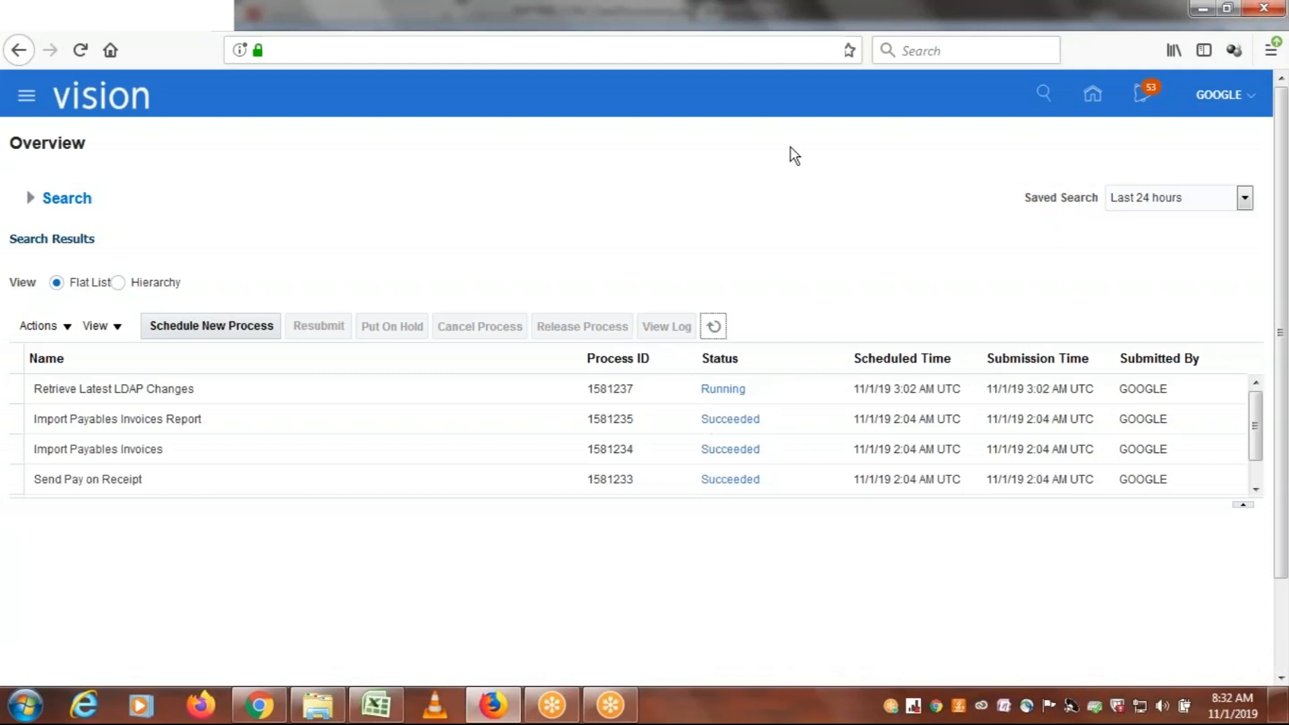
left_click(714, 327)
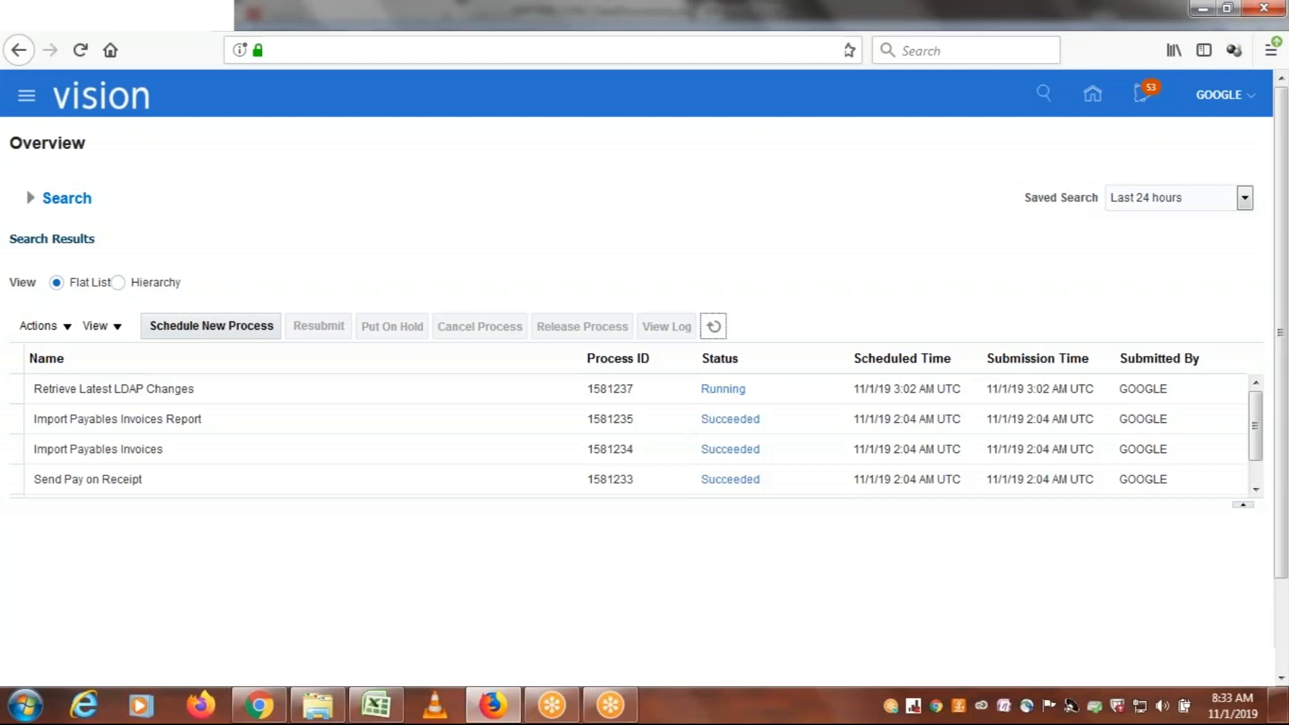
left_click(715, 327)
left_click(712, 327)
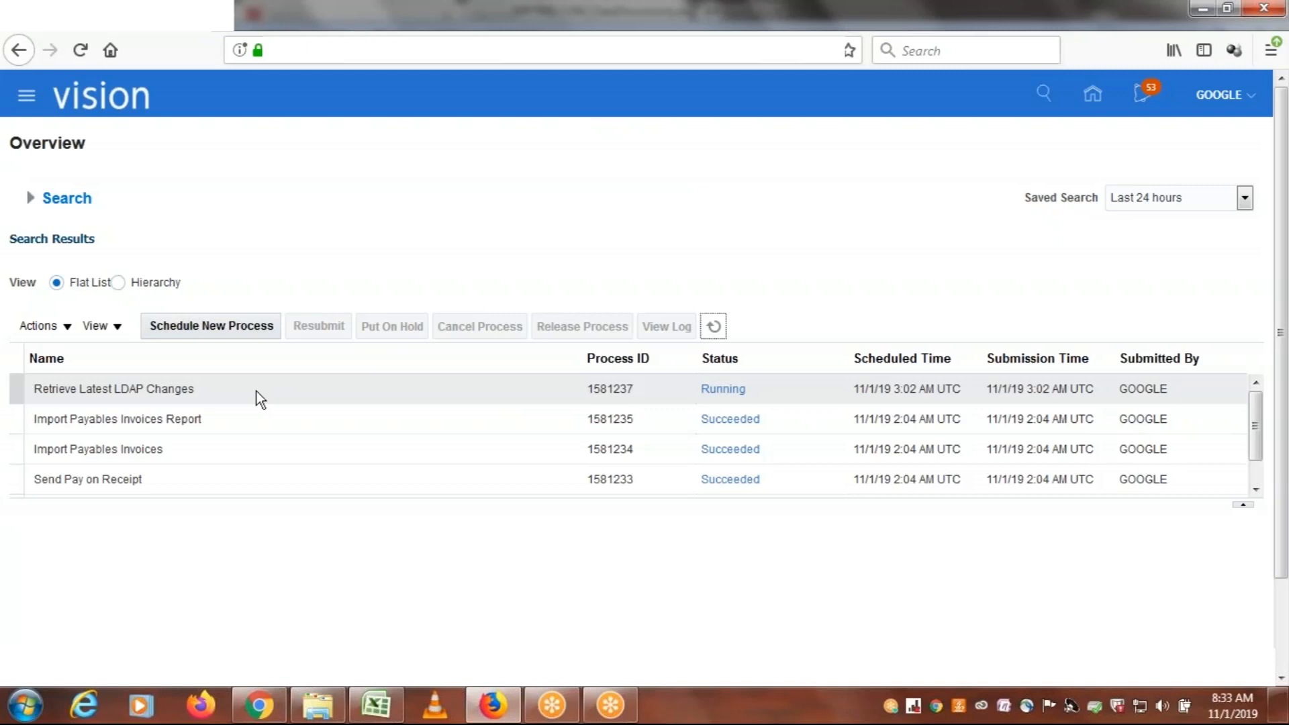
Keep refreshing the scheduled processes to monitor whether the Retrieve Latest LDAP Changes run has finished
left_click(714, 328)
left_click(715, 328)
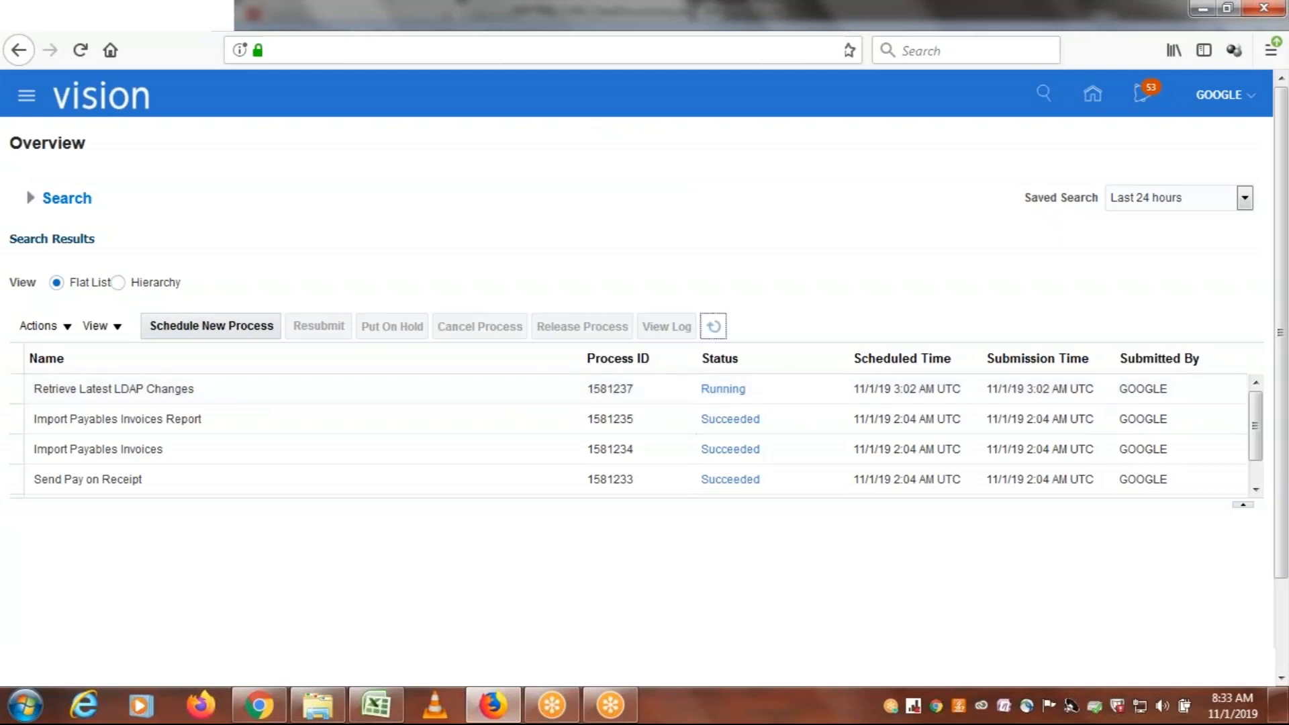
left_click(714, 328)
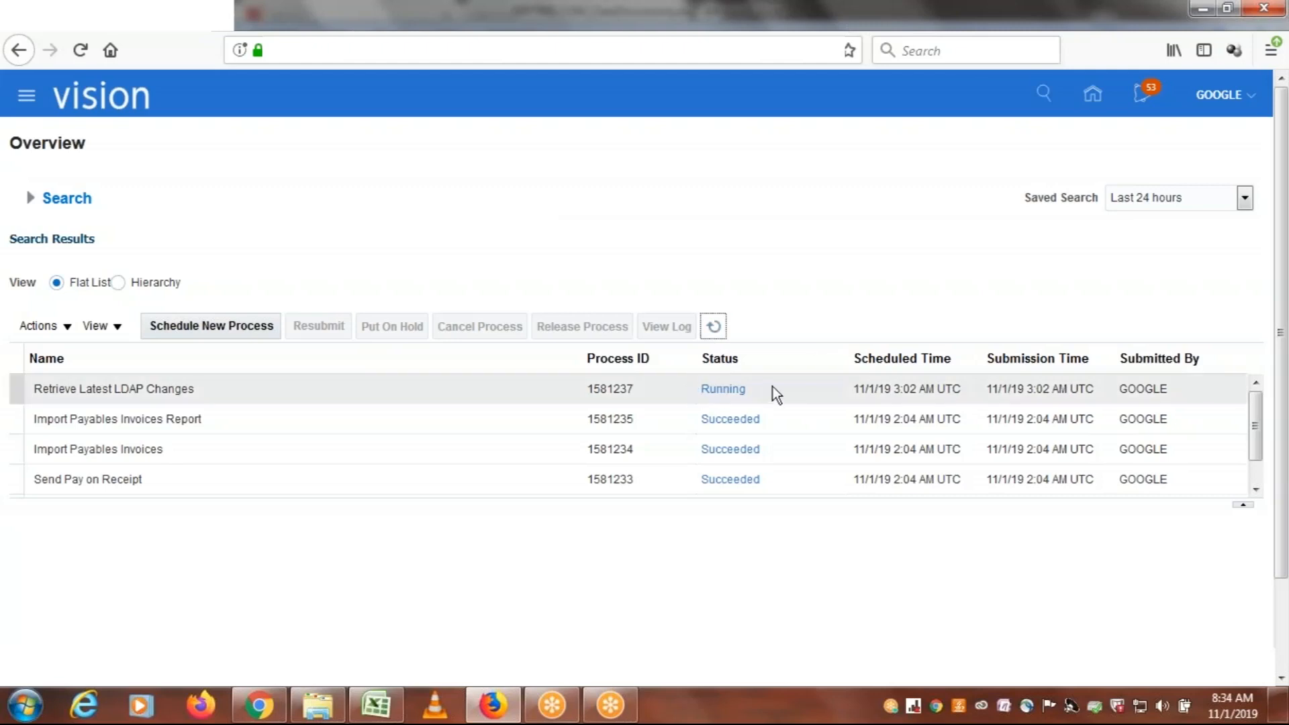
left_click(713, 327)
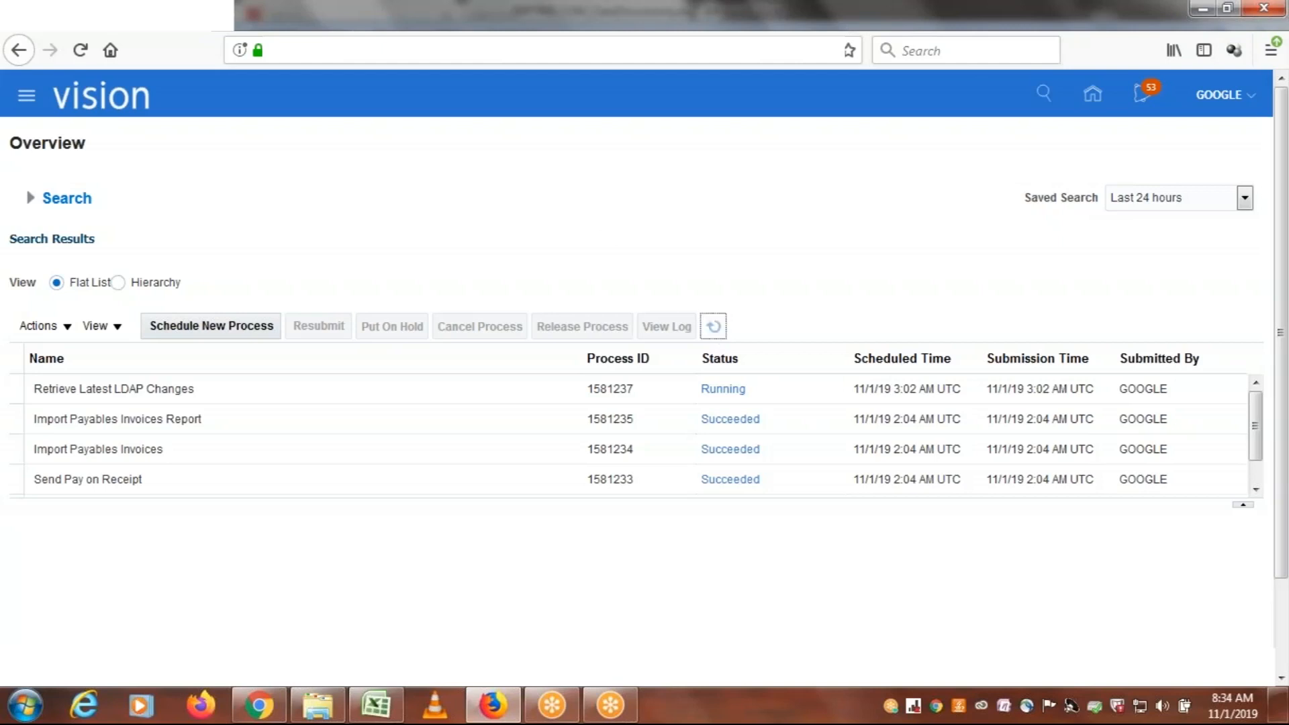
left_click(715, 326)
Switch to Excel to review the LDAP job and ESS notes in ERPTREE.COM_ClassDiscussions.xlsx, and return to the scheduled processes in Firefox
left_click(376, 705)
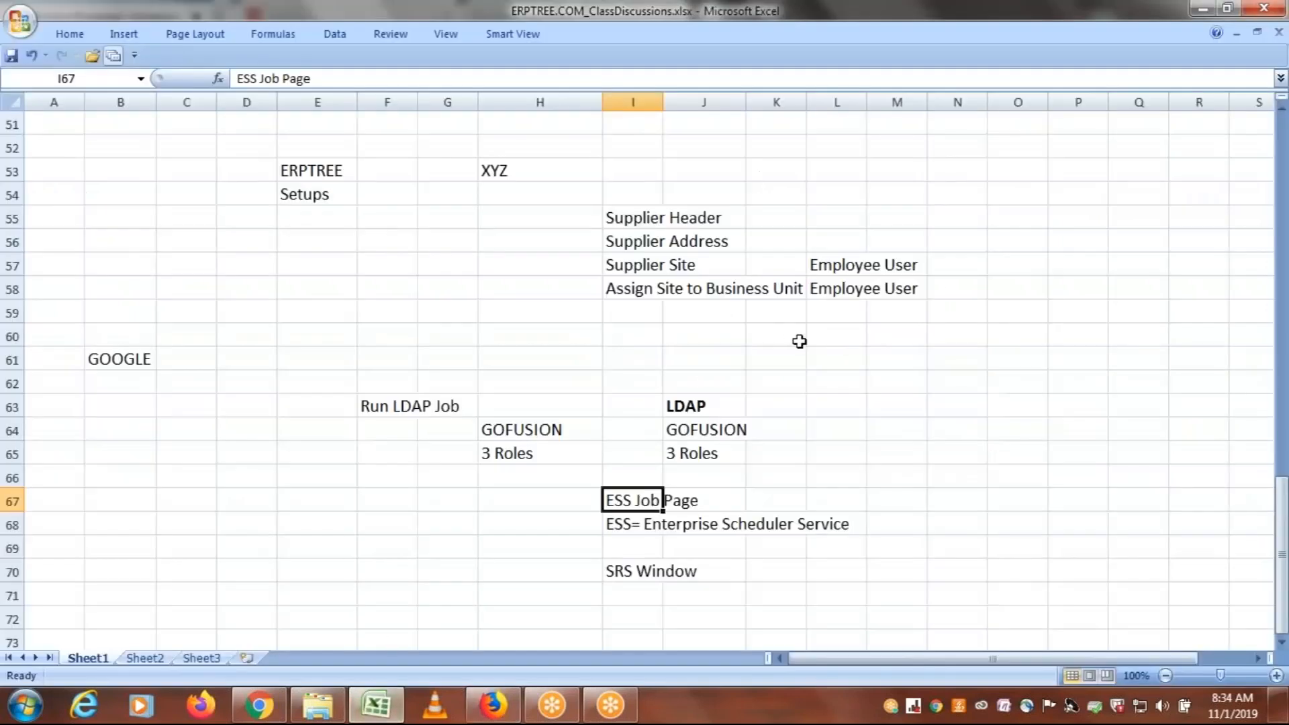
left_click_drag(1287, 571, 1287, 571)
left_click(474, 708)
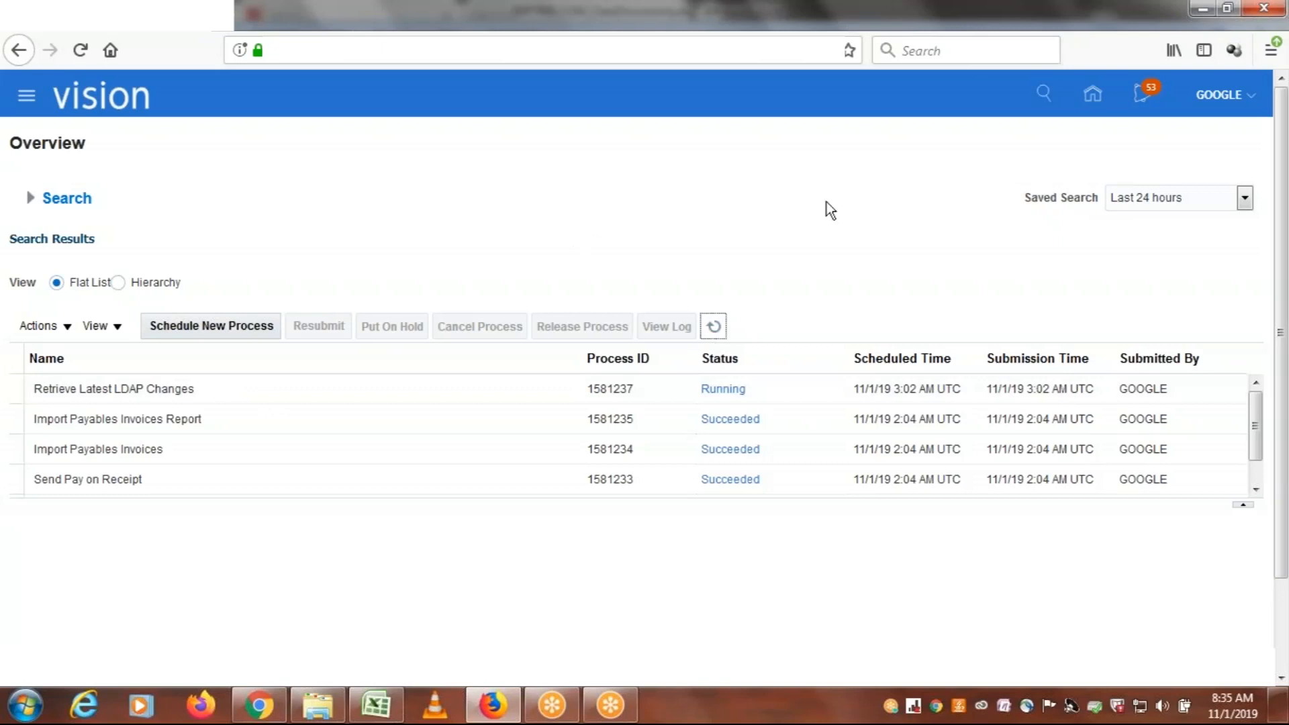
left_click(1064, 26)
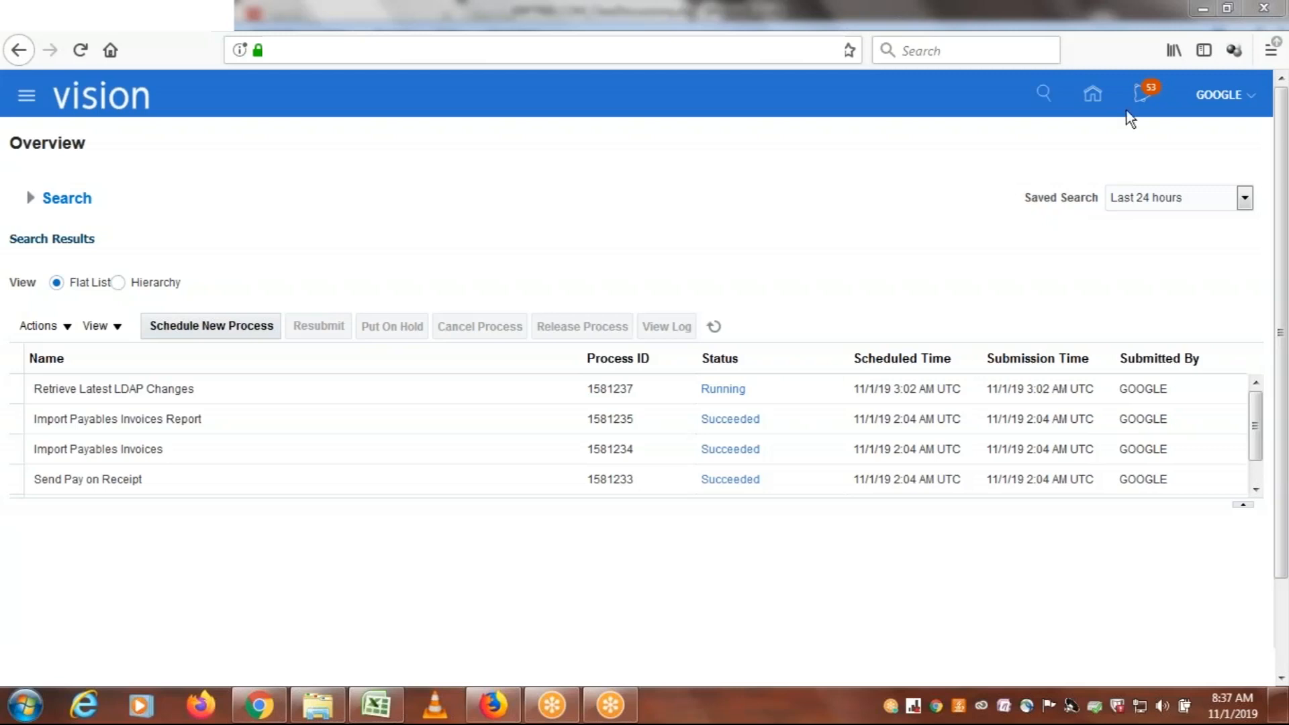
Refresh the scheduled processes list until Retrieve Latest LDAP Changes finishes, and display that process's details
left_click(136, 395)
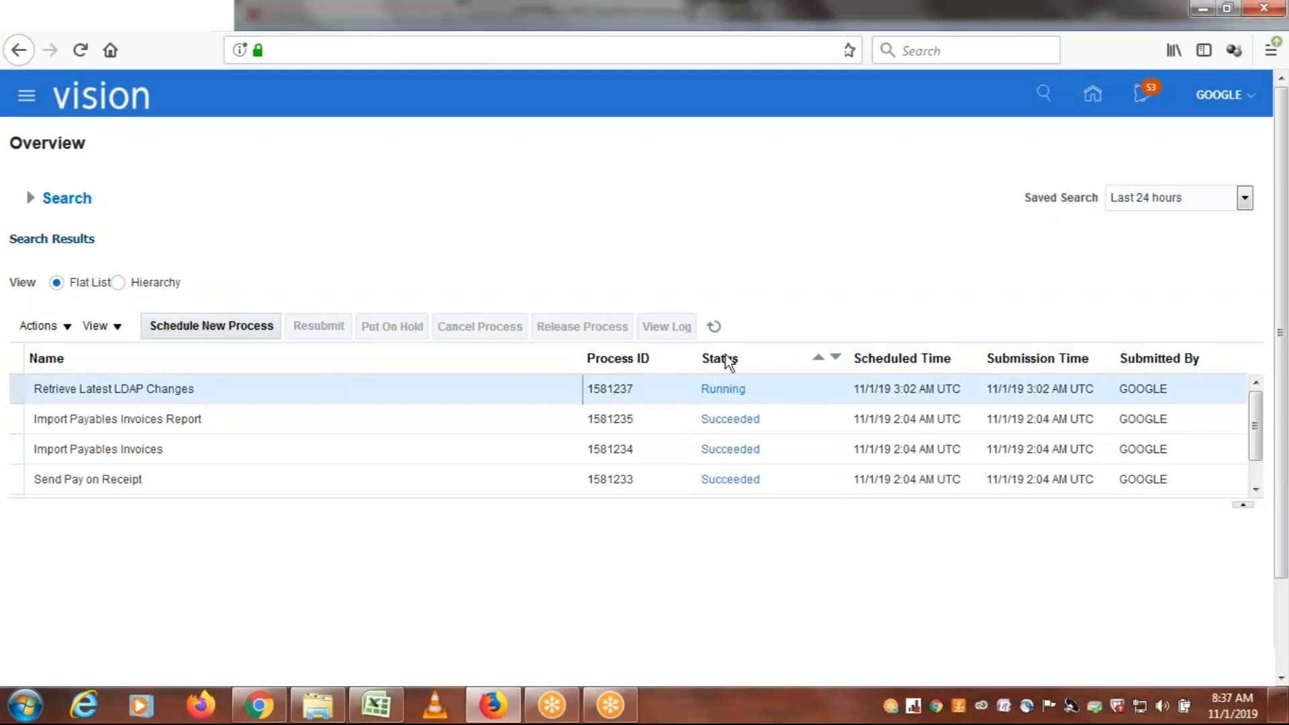
left_click(713, 327)
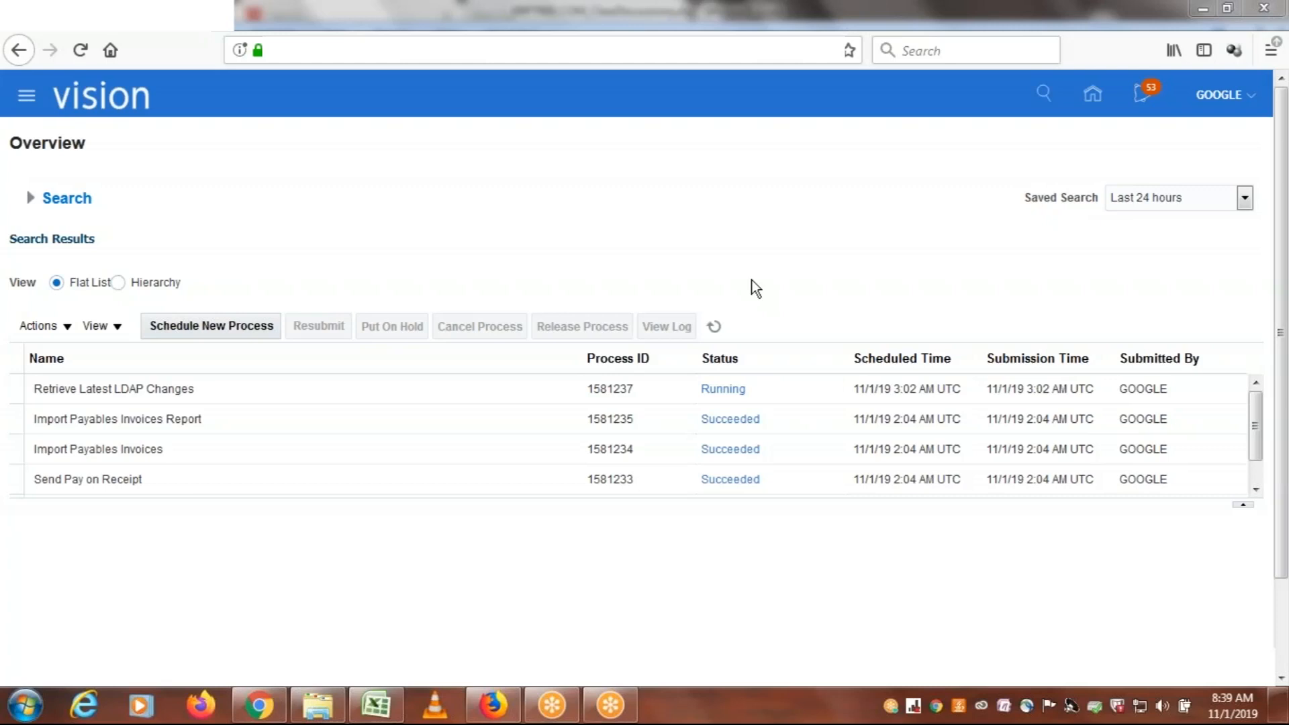
left_click(713, 326)
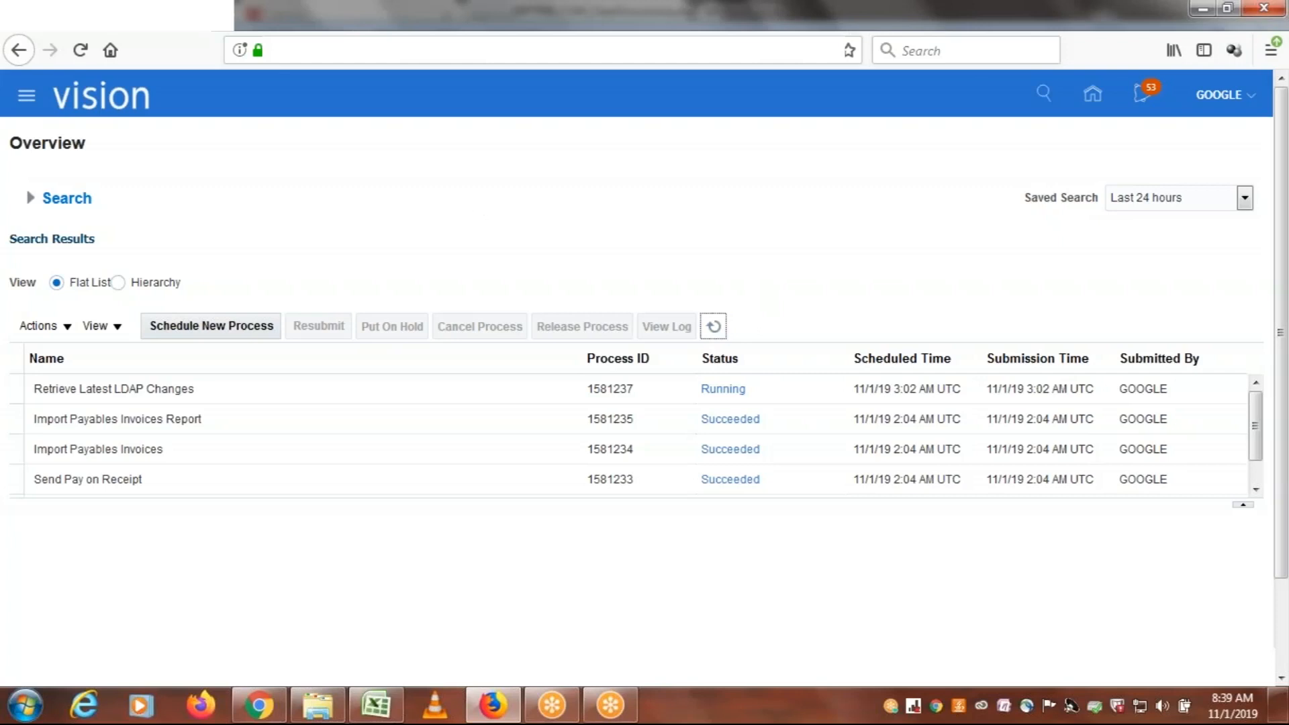
left_click(714, 327)
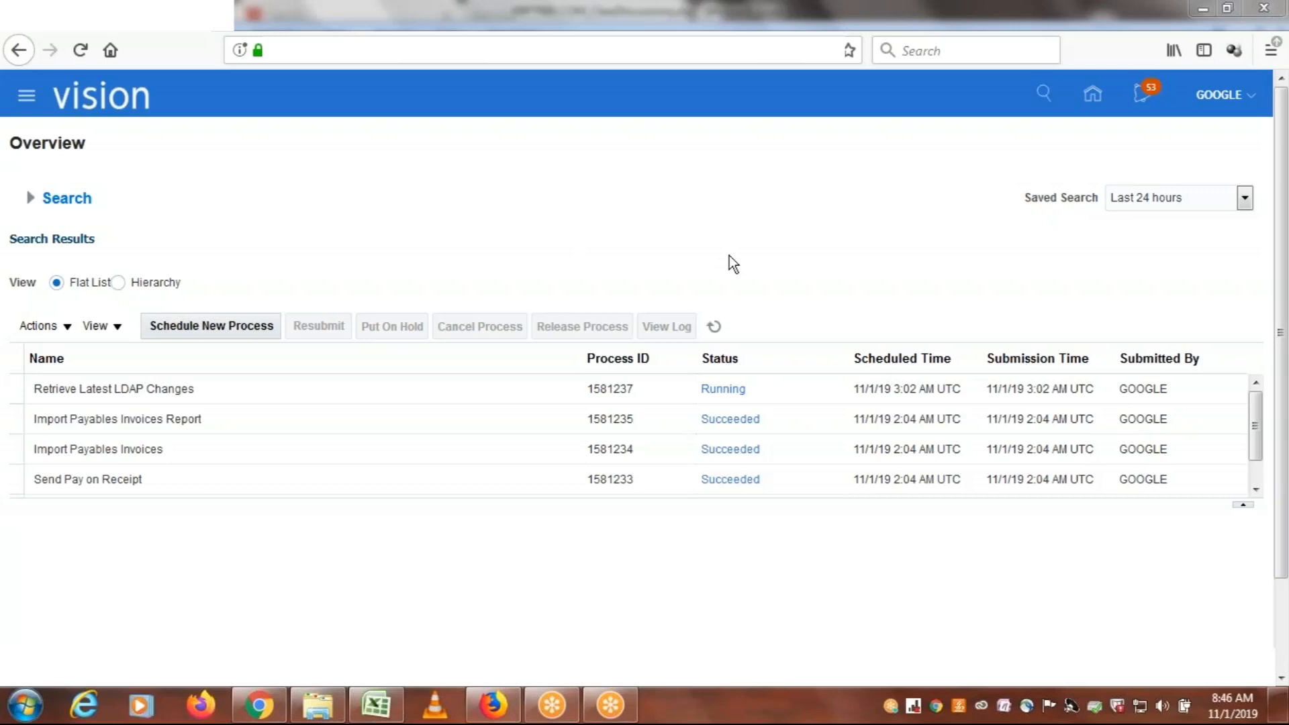
left_click(713, 335)
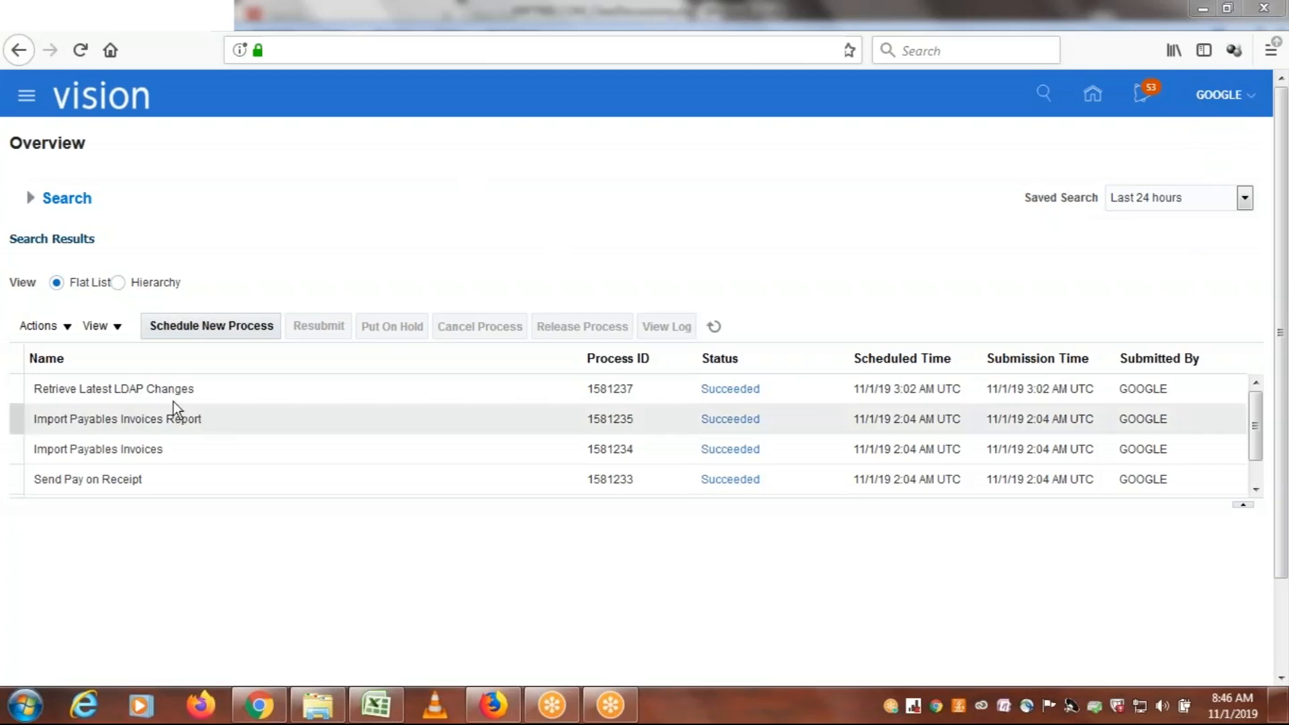
left_click(131, 393)
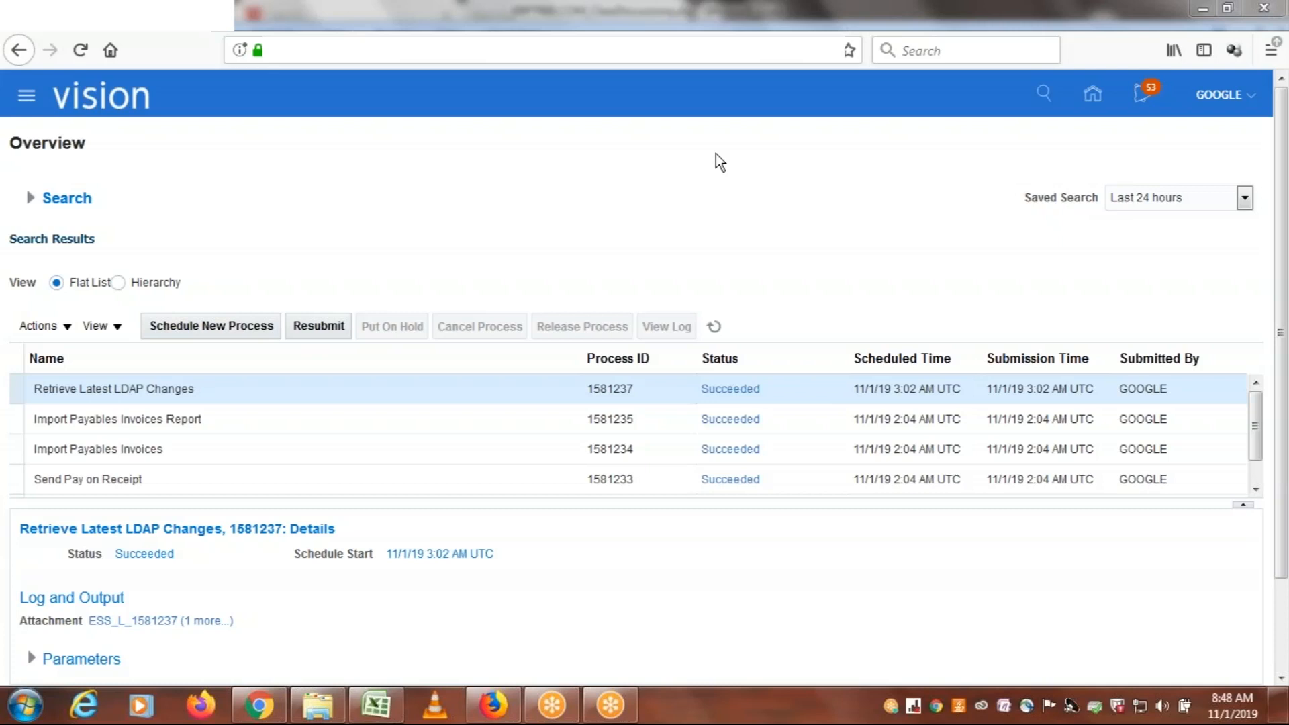
Switch to Excel and enter Options1 in cell H72, below the SRS Window note in ERPTREE.COM_ClassDiscussions.xlsx
left_click(376, 705)
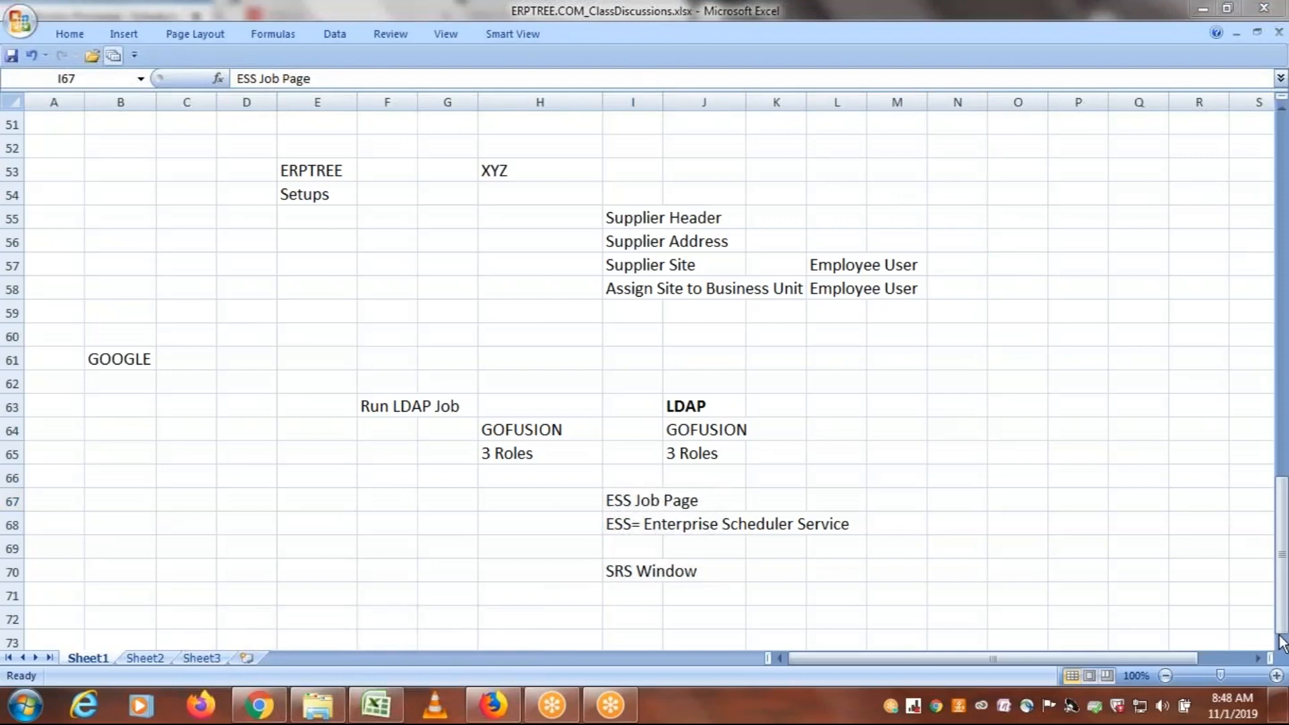
scroll(563, 546, "down", 2)
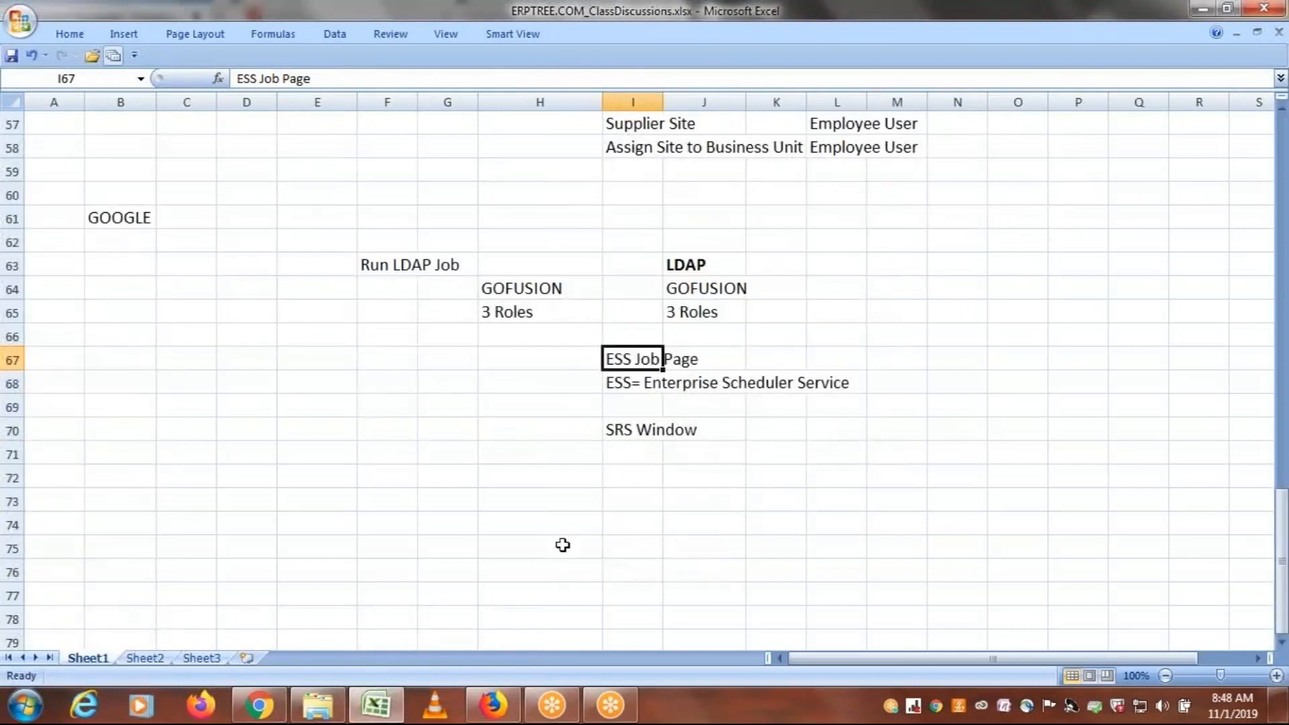
left_click(515, 481)
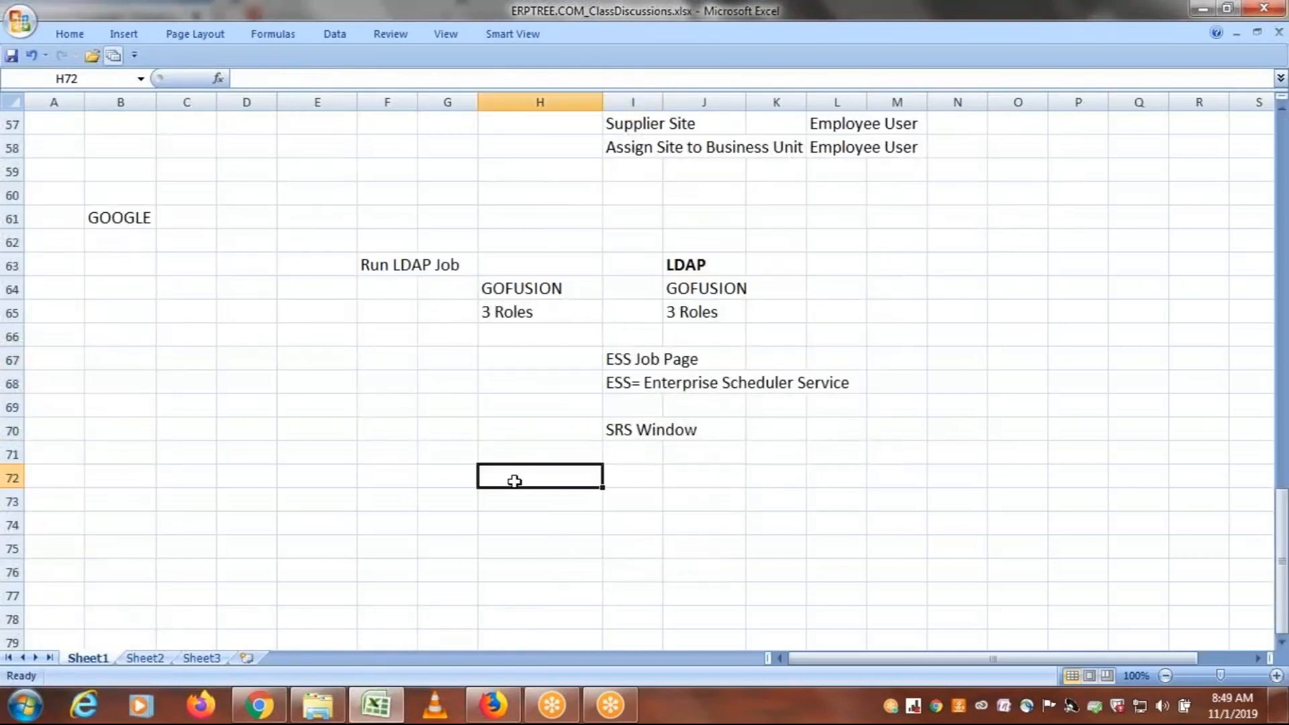
type("OP")
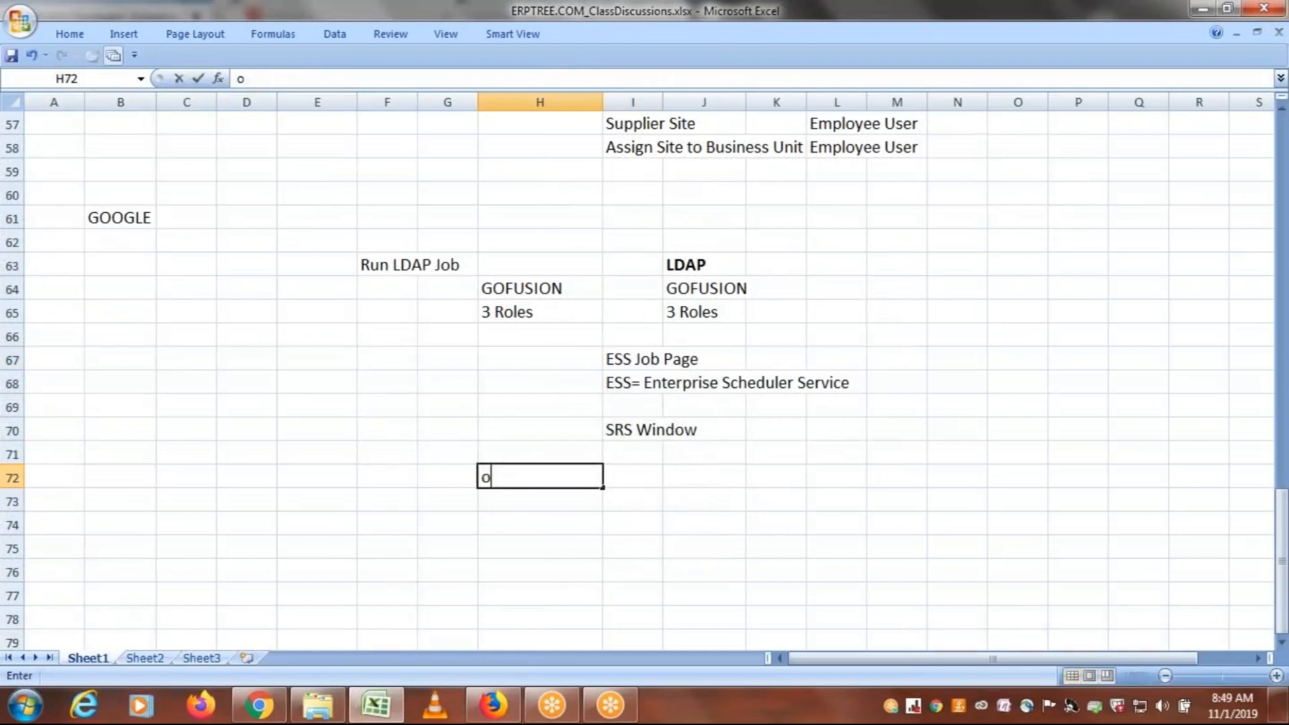
key("BackSpace")
key("BackSpace")
type("Options1")
key("Tab")
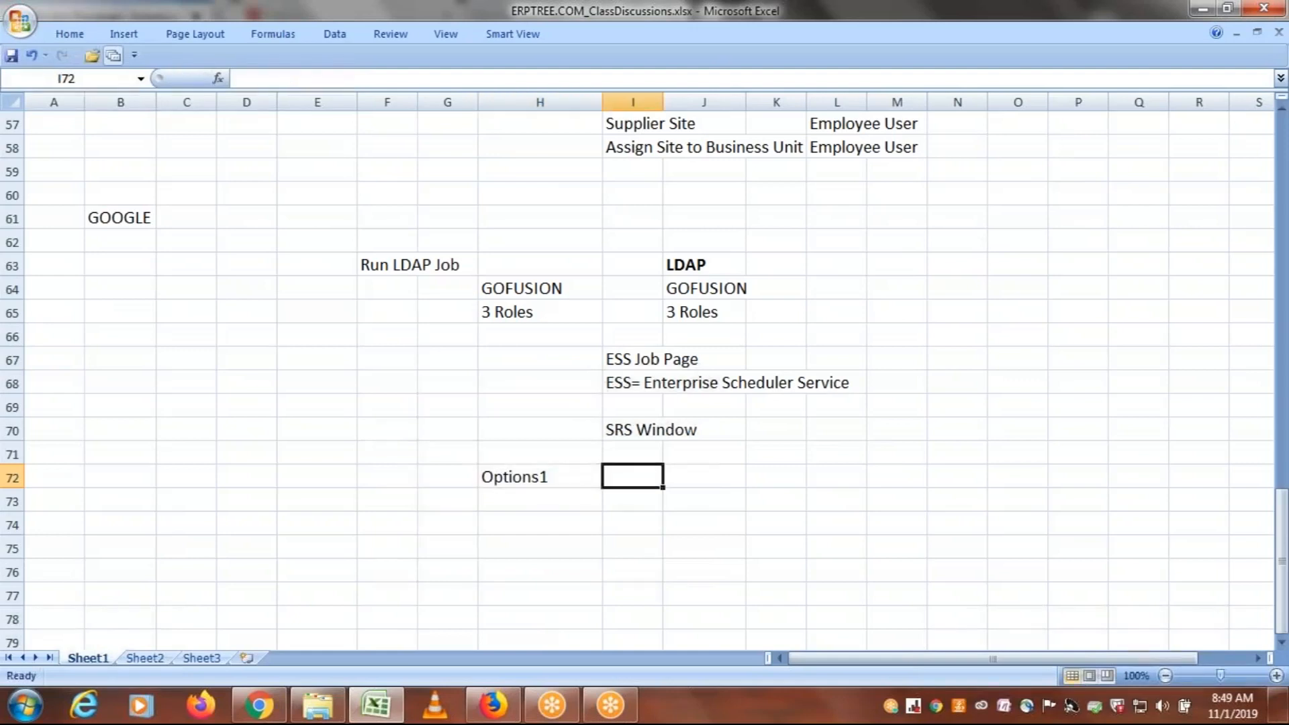
Enter Users Automatically in cell I72, beside the Options1 label
type("User")
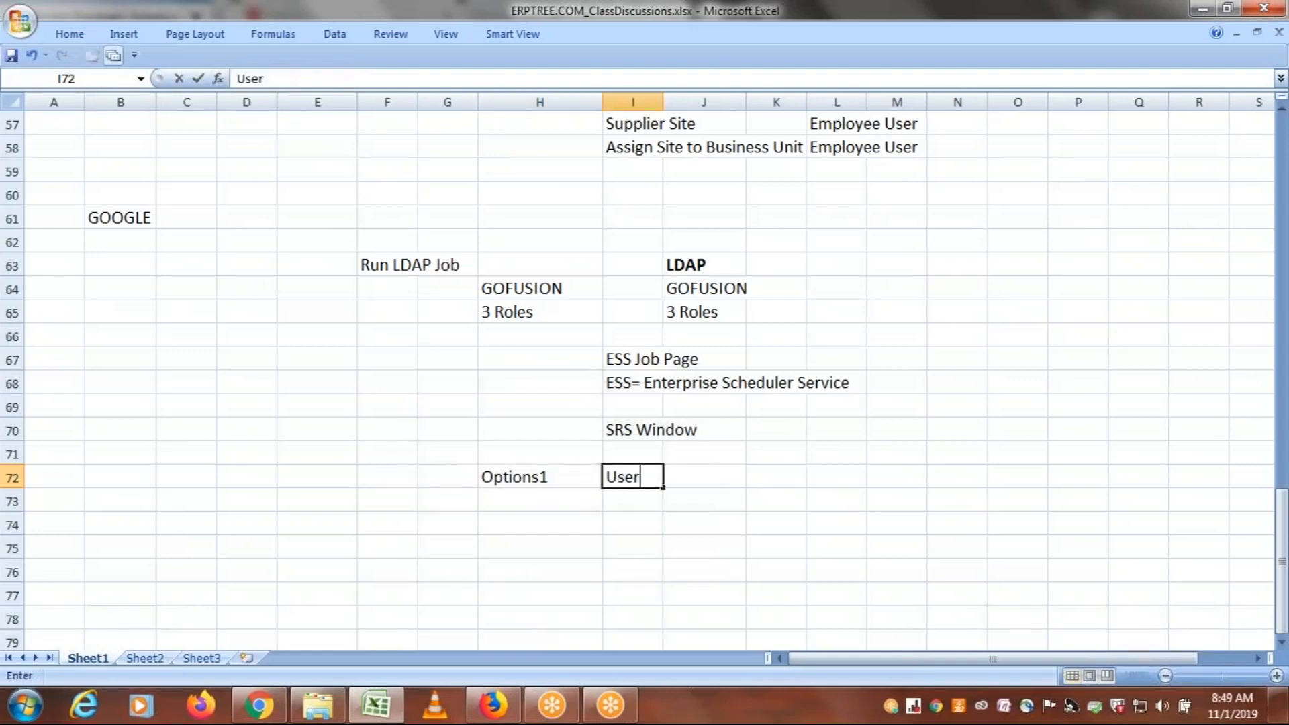
type("s Automa")
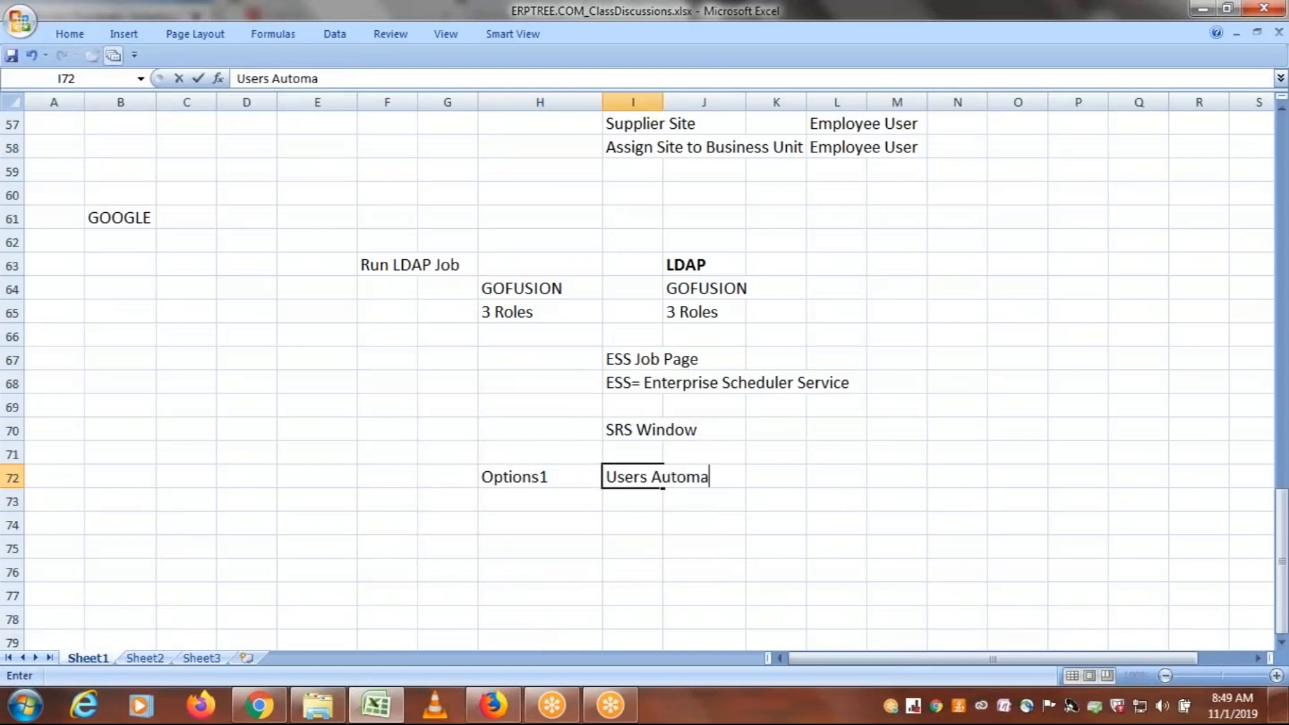
type("tically")
left_click(502, 497)
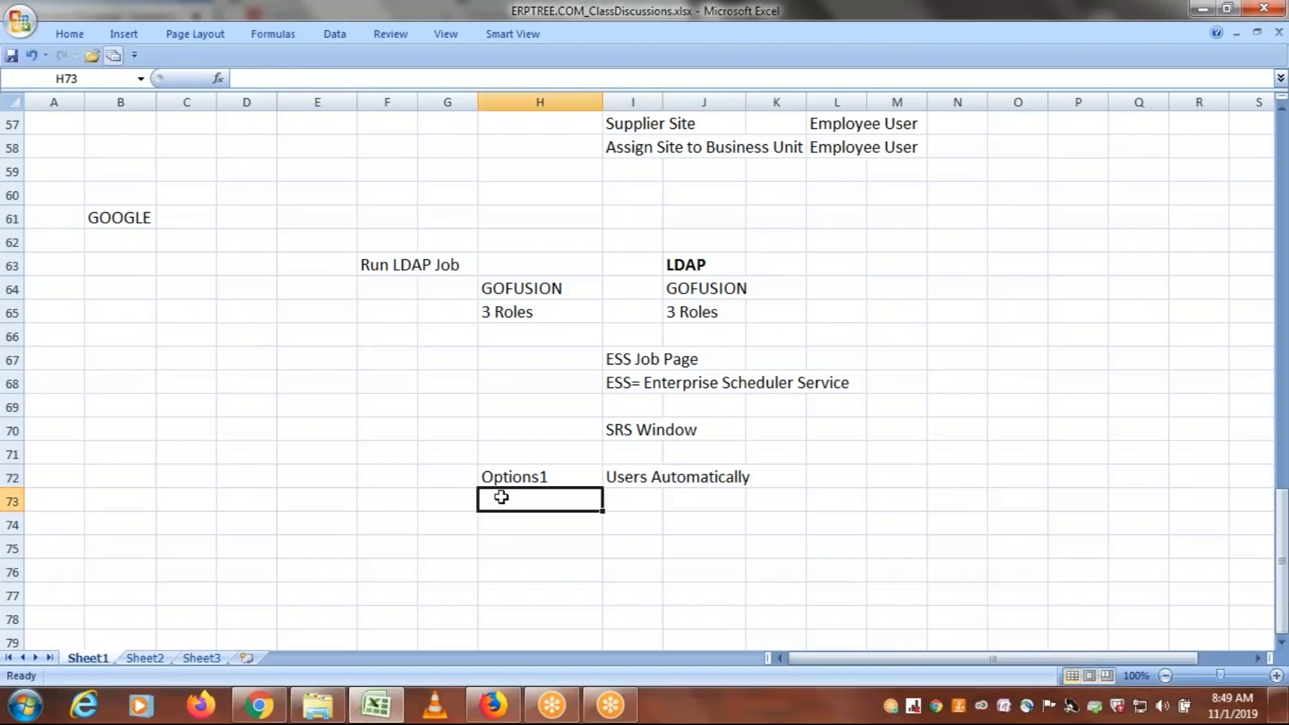
Enter Conditions-Roles Automatically in cell L72 and highlight the Options1 and Users Automatically entries in that row
left_click(543, 476)
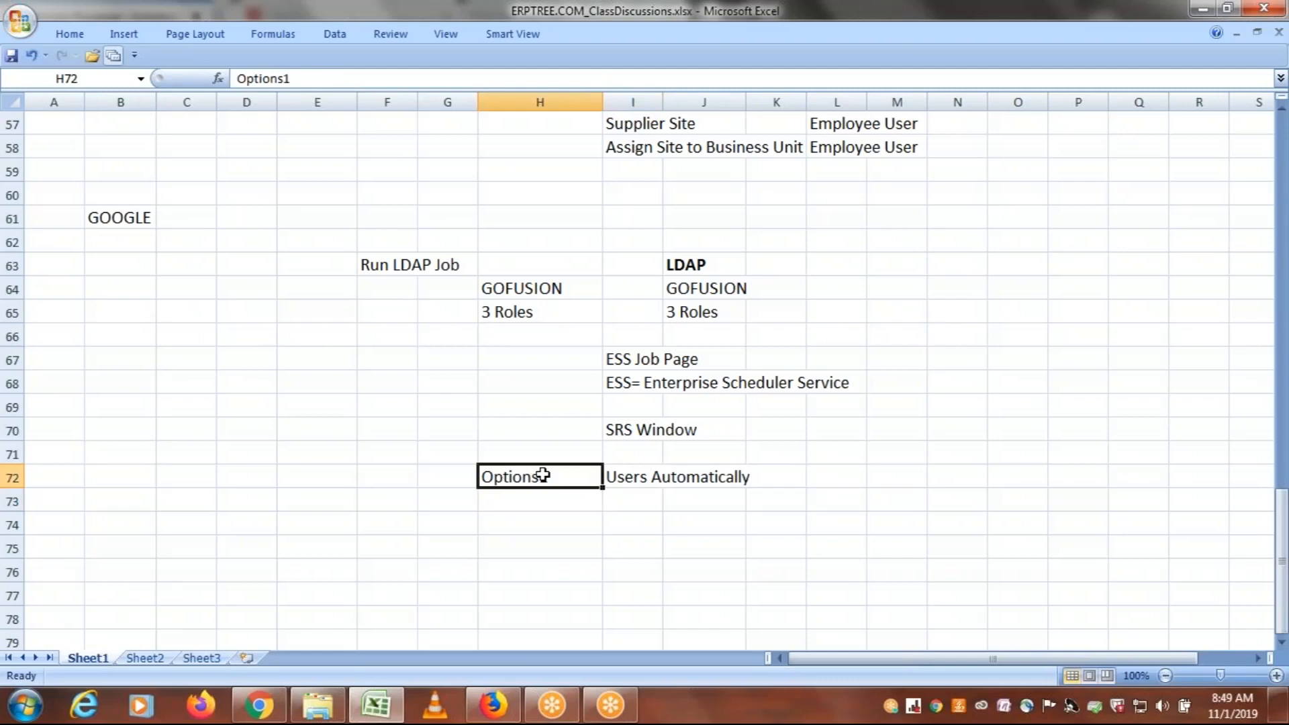
key("Right")
key("Right")
key("Right")
key("Right")
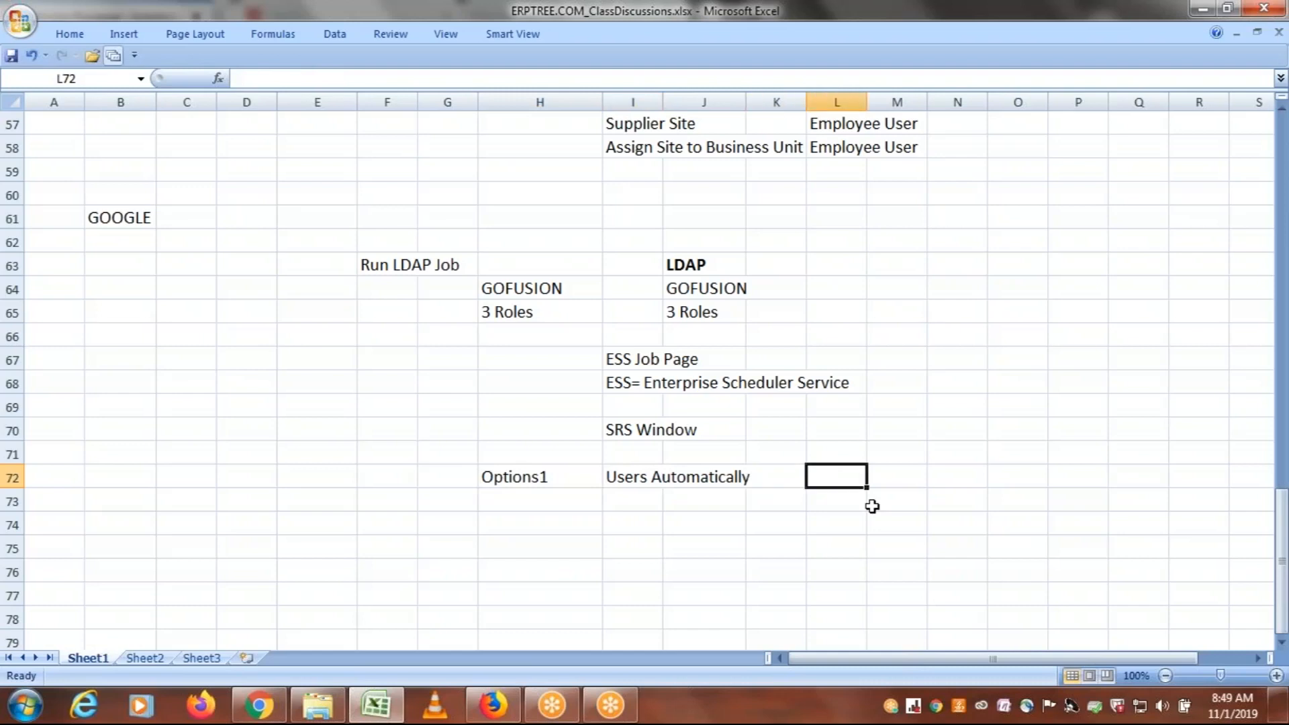
type("Condi")
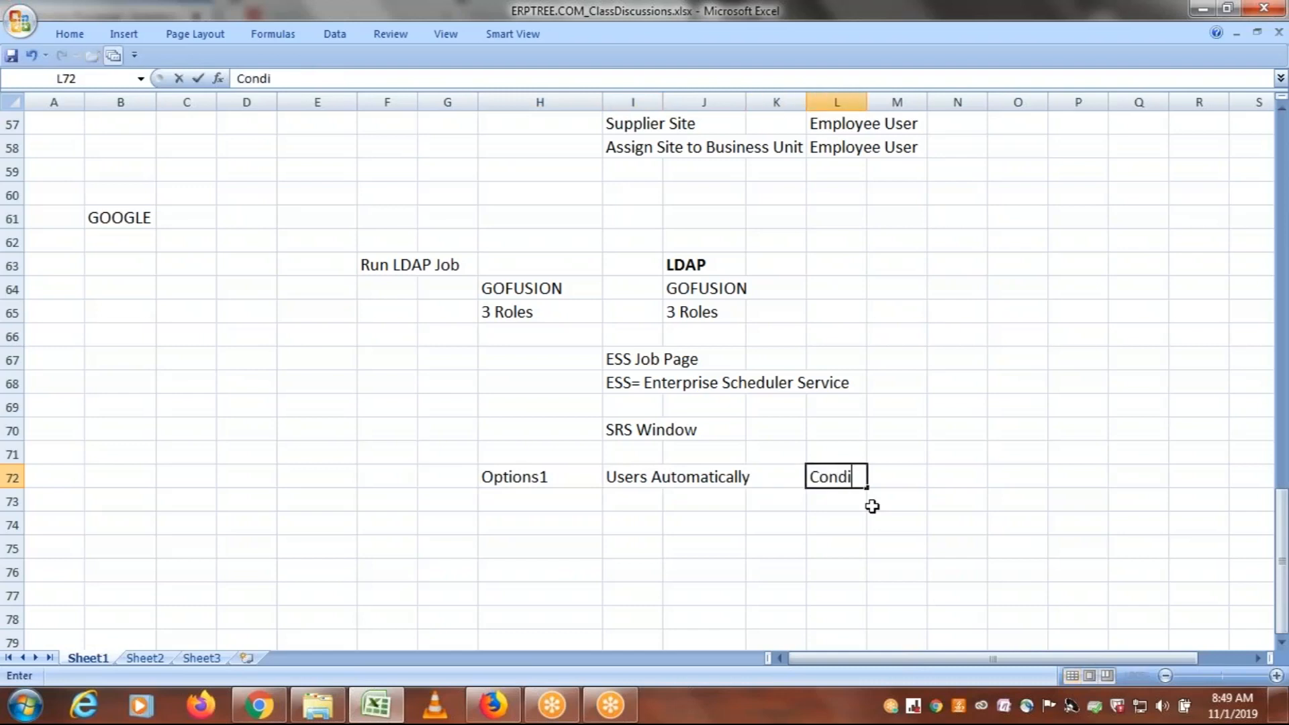
type("tions-Roles A")
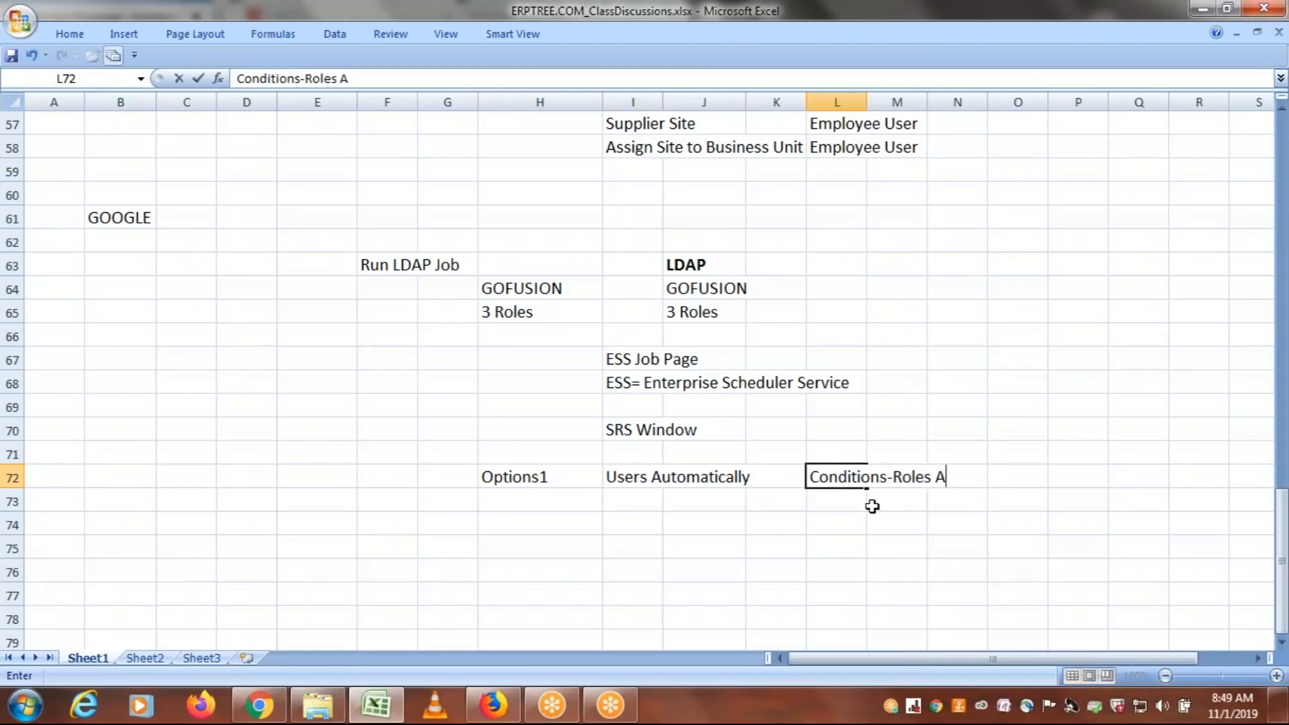
type("utomatically")
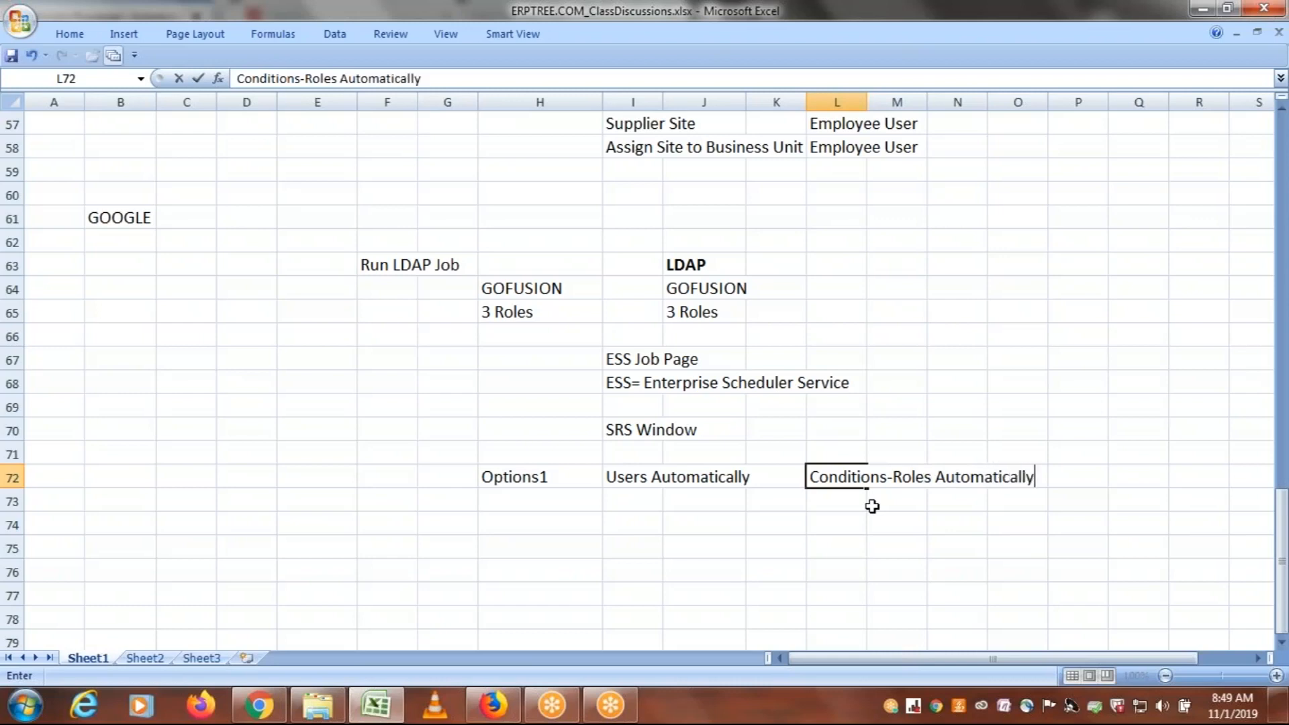
left_click(539, 498)
left_click_drag(533, 477, 712, 472)
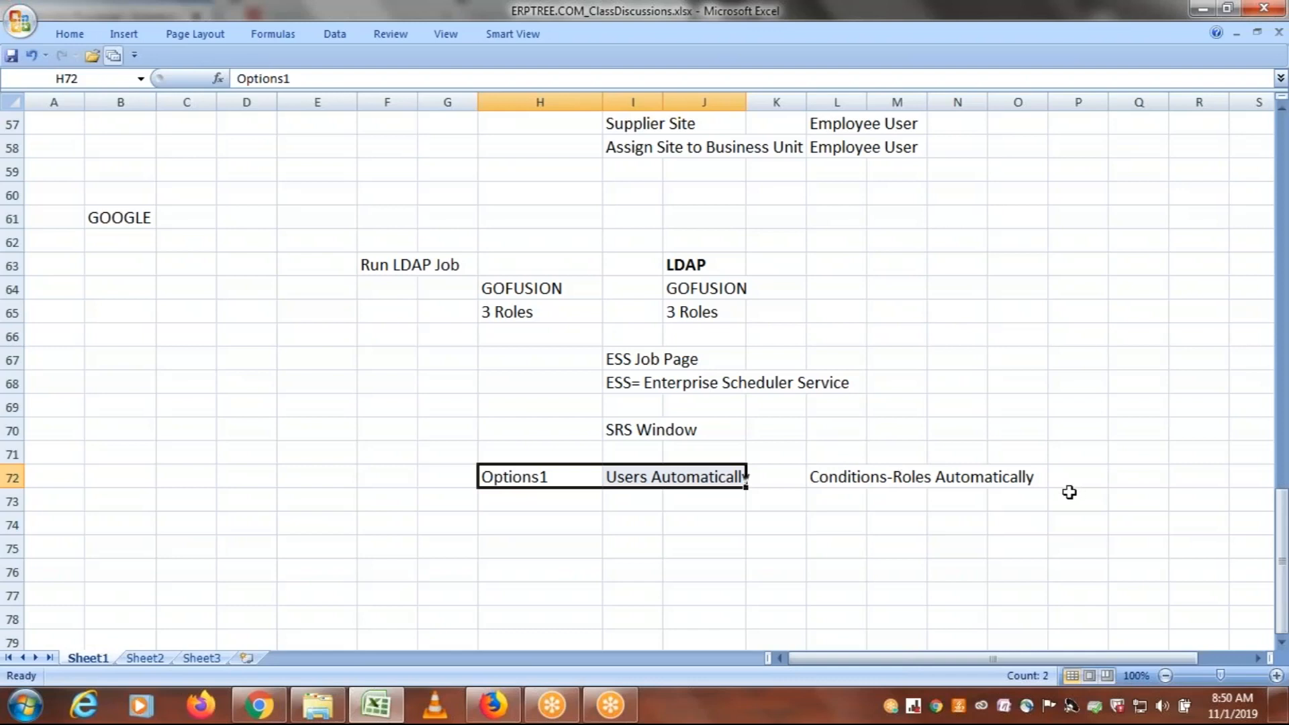
Enter the label Options1 in cell H73, directly below the first option
left_click(519, 497)
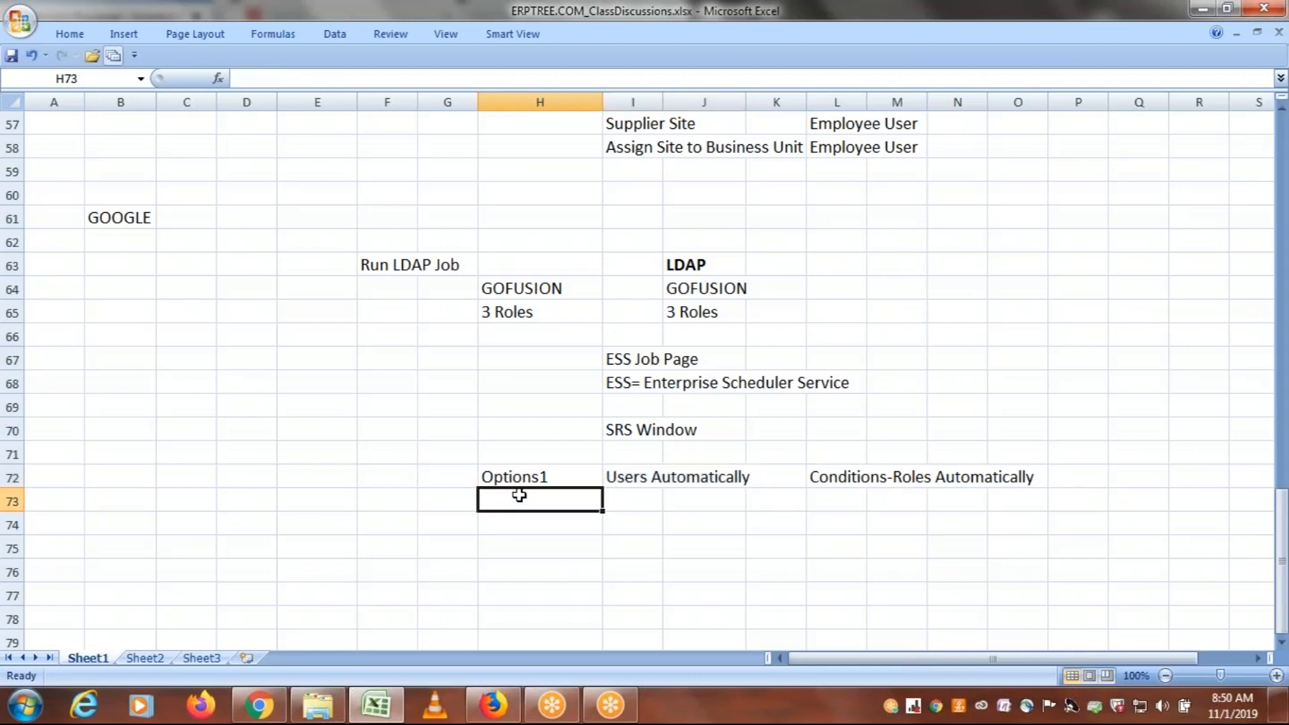
type("O")
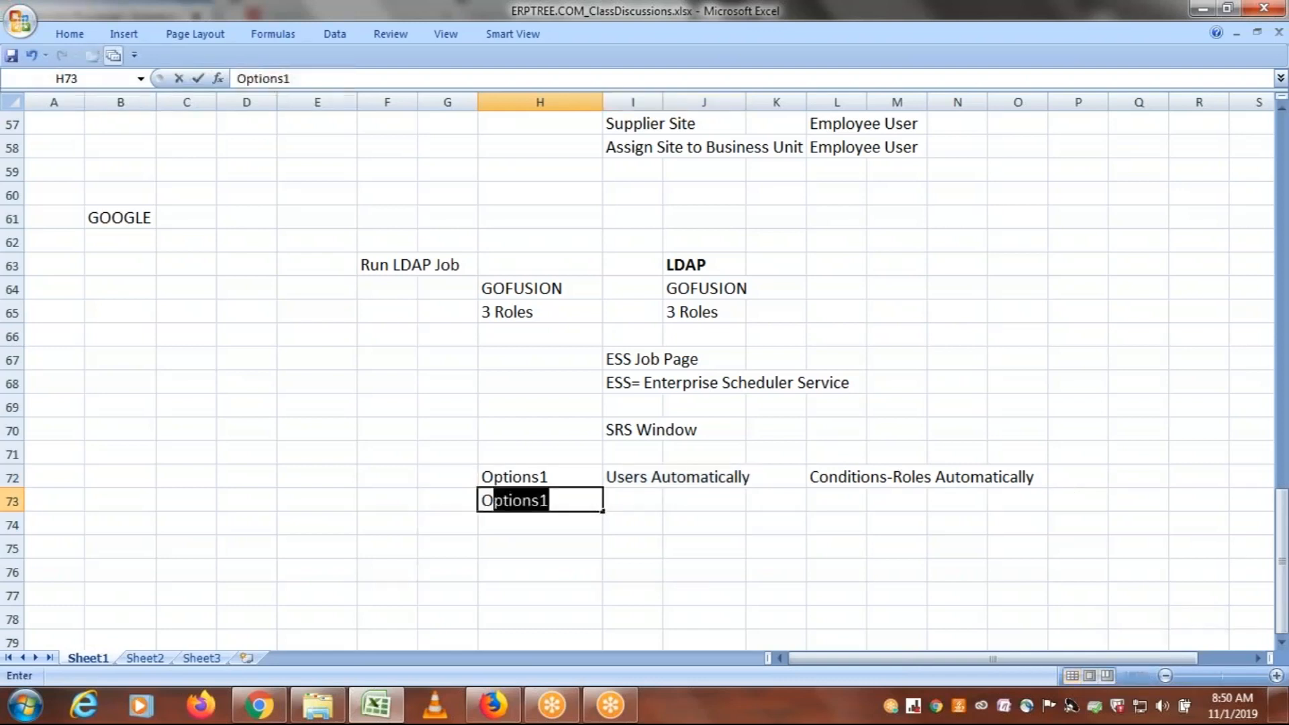
type("ptions1")
key("Tab")
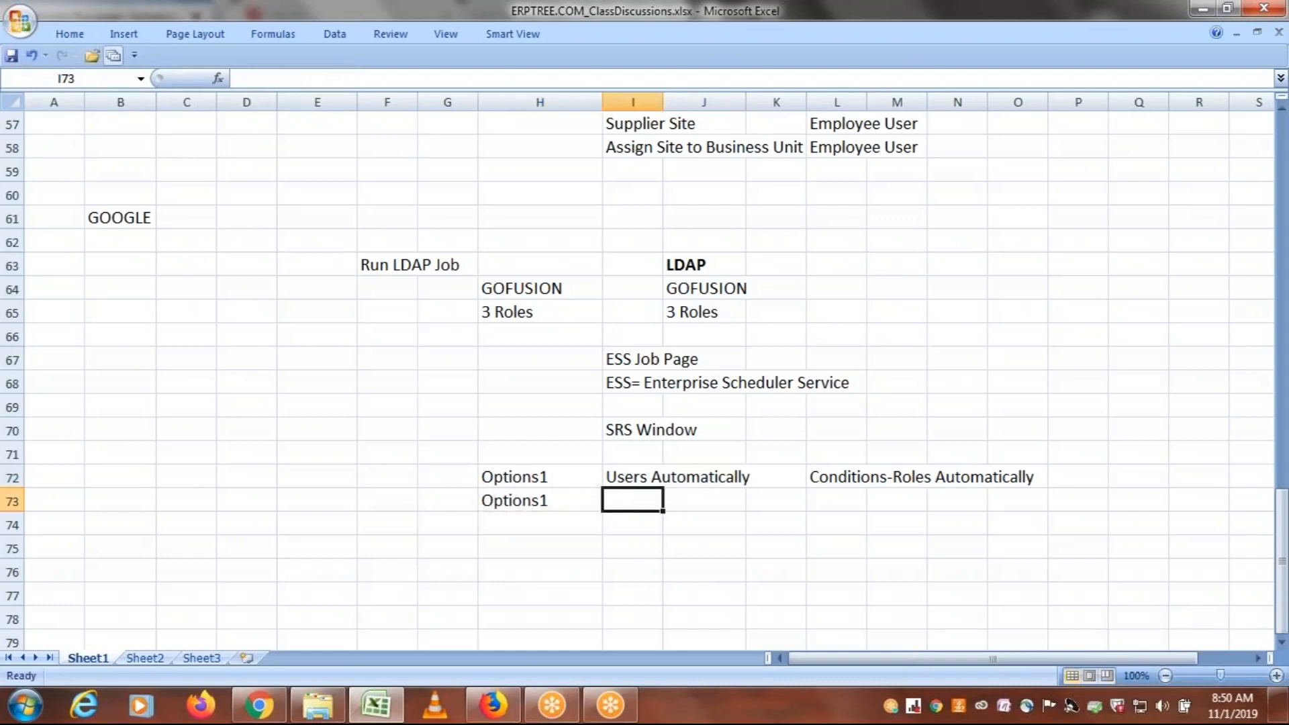
Enter Roles - Spreadsheet in cell L73, under the Conditions-Roles Automatically note
key("Tab")
key("Tab")
key("Tab")
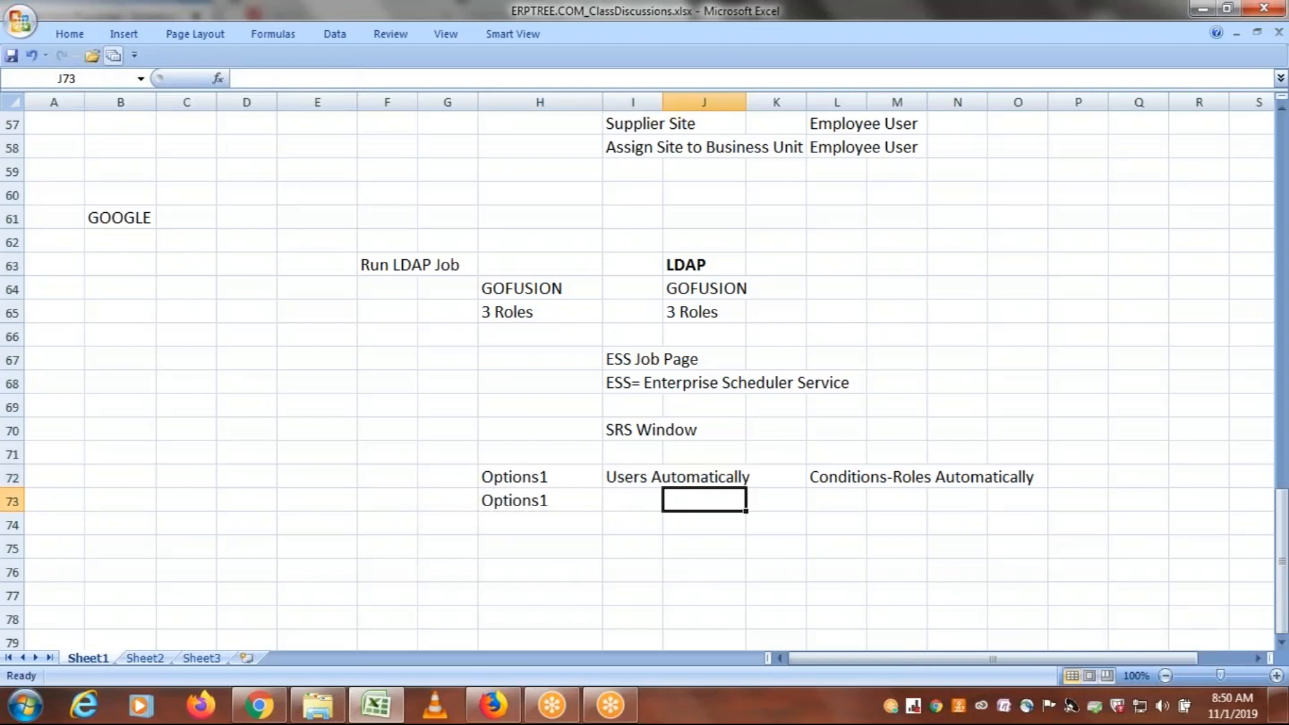
type("Roles")
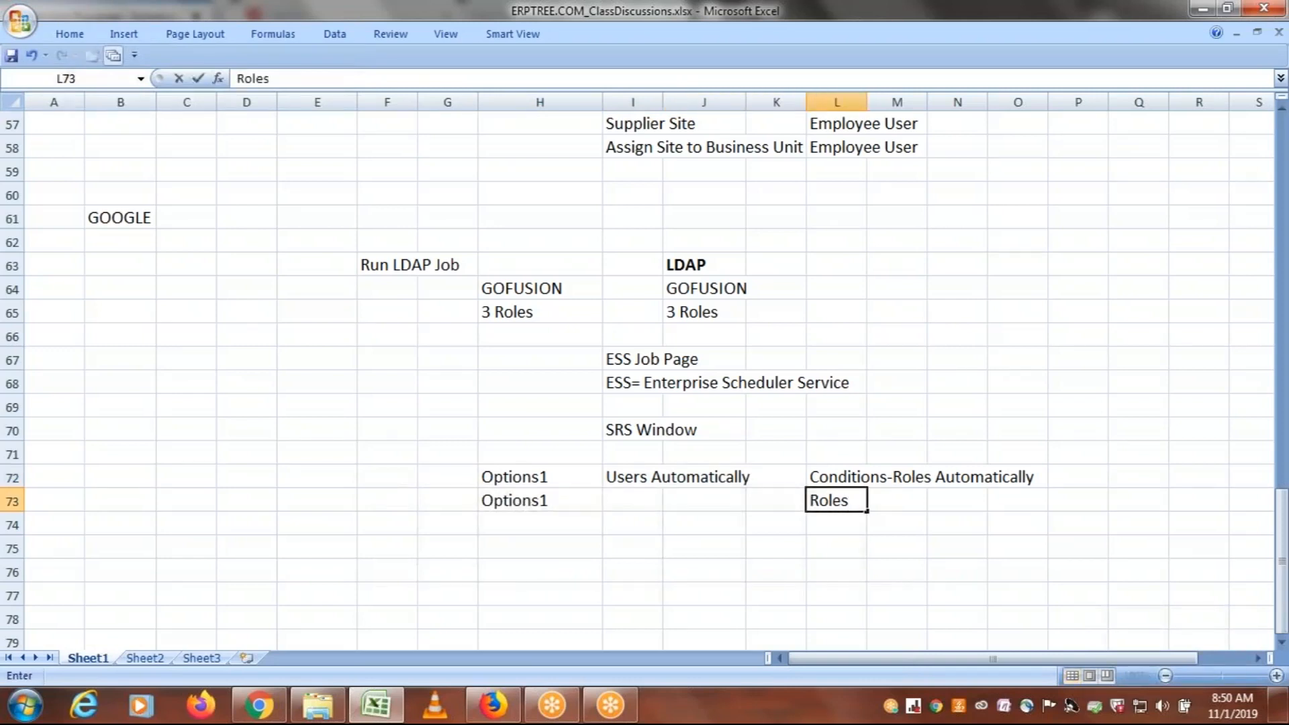
type(" - Spreadsheet")
key("Tab")
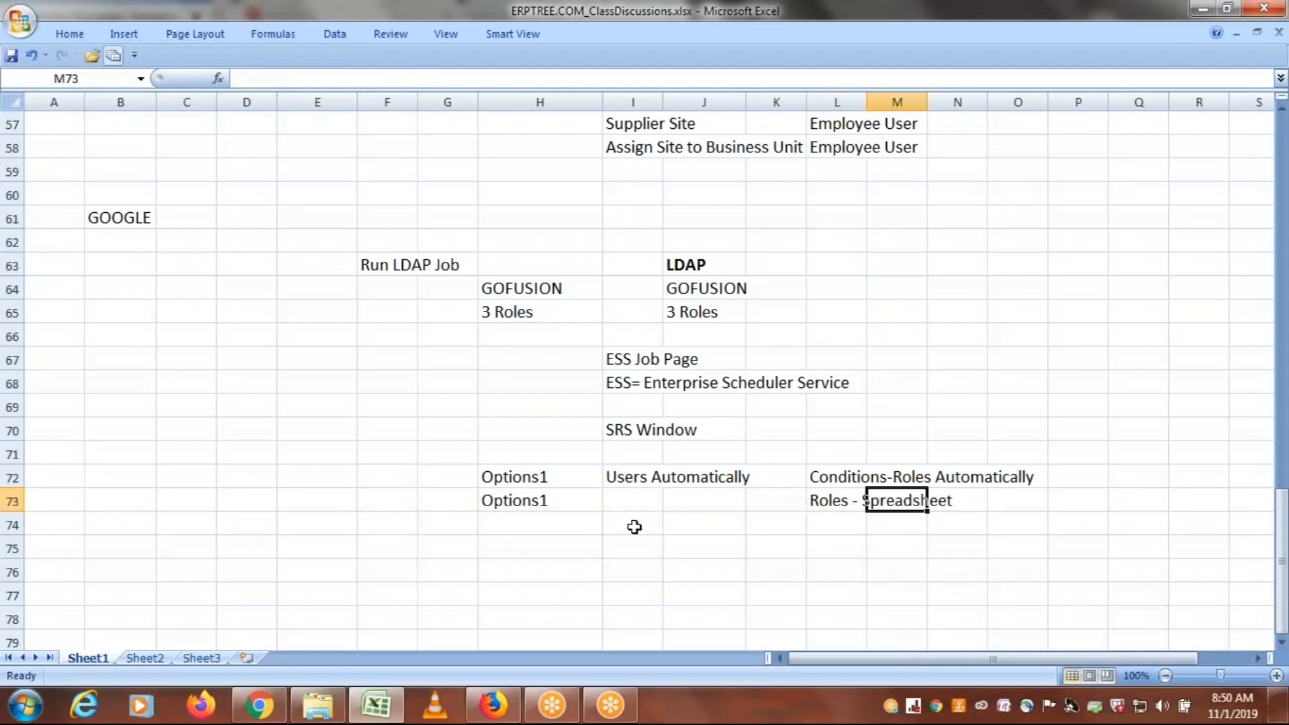
left_click(841, 534)
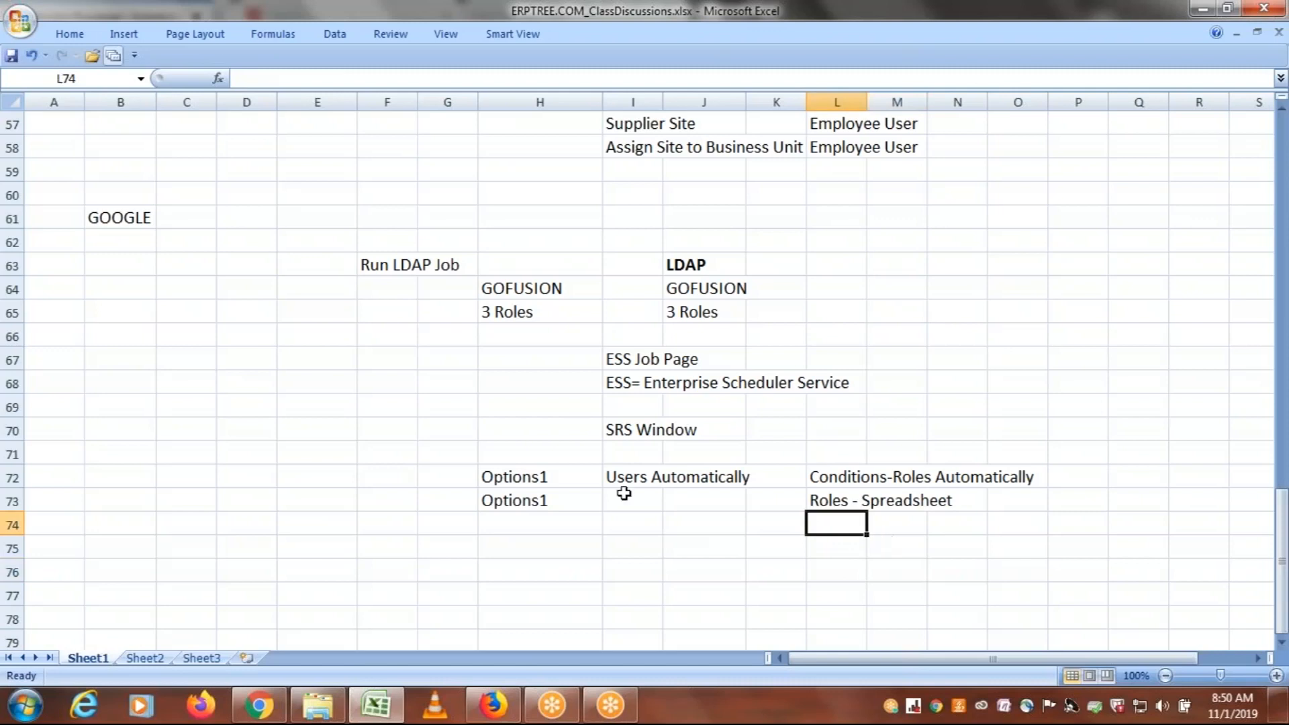
Correct the label in cell H73 to Options2
double_click(572, 497)
key("BackSpace")
type("2")
left_click(577, 546)
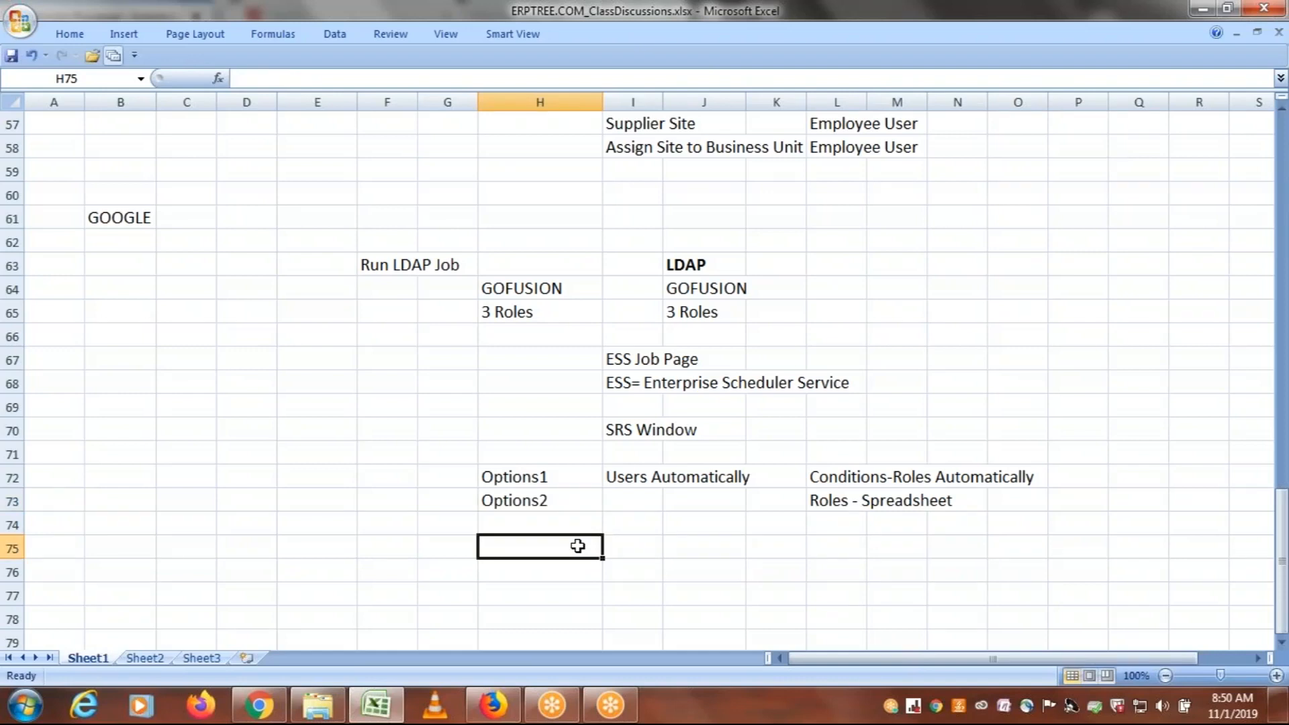
Review the row 72 and 73 notes comparing automatic user creation, condition-based automatic roles and roles loaded by spreadsheet
left_click(630, 479)
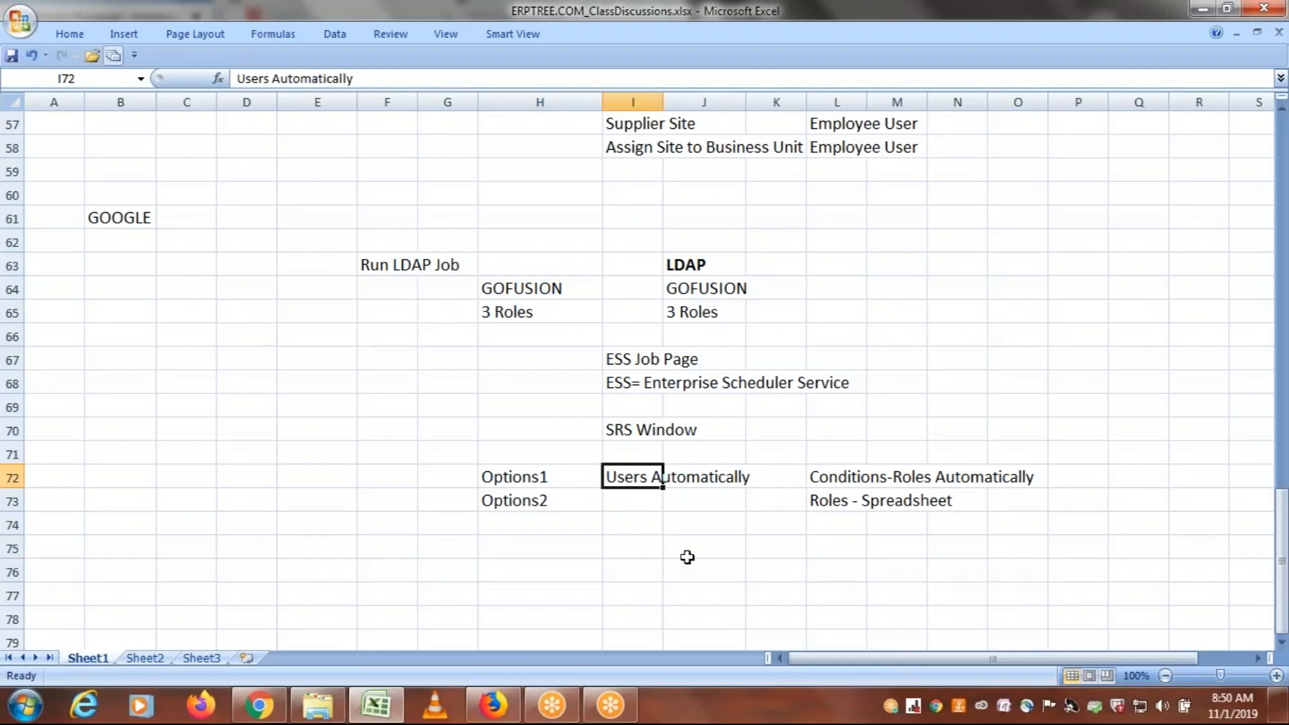
left_click(833, 502)
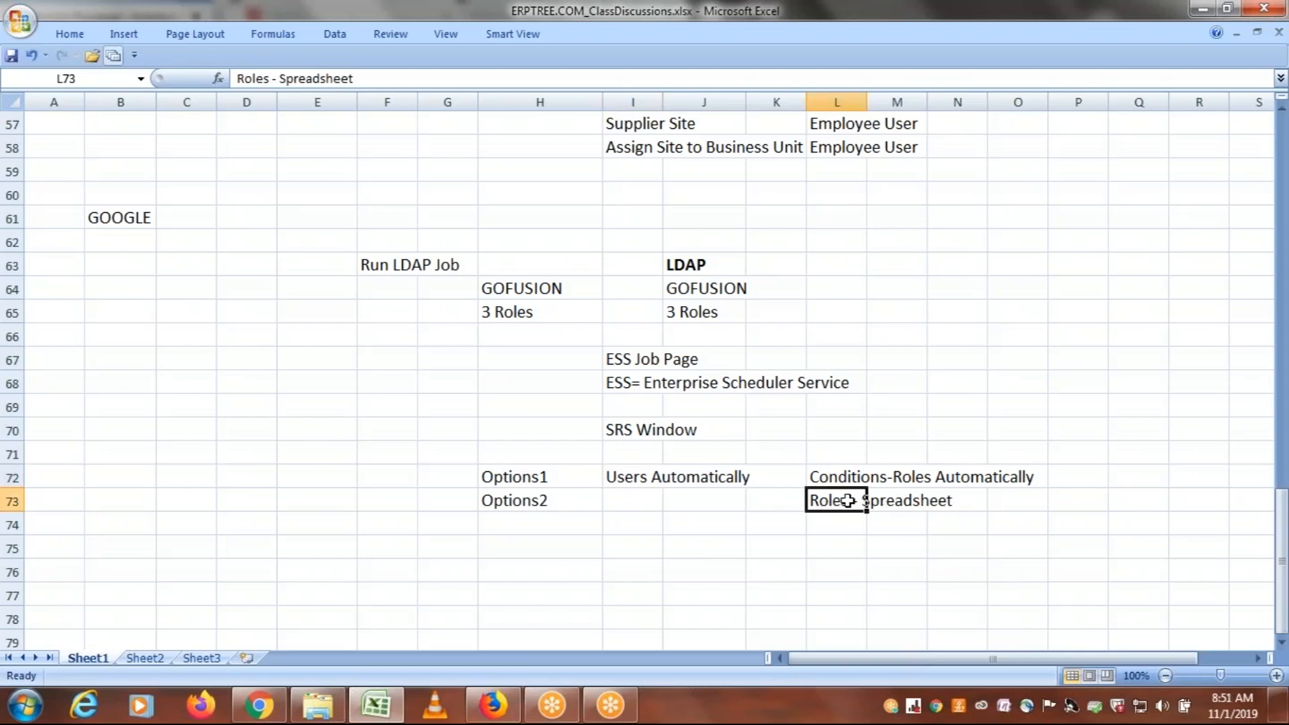
left_click(621, 477)
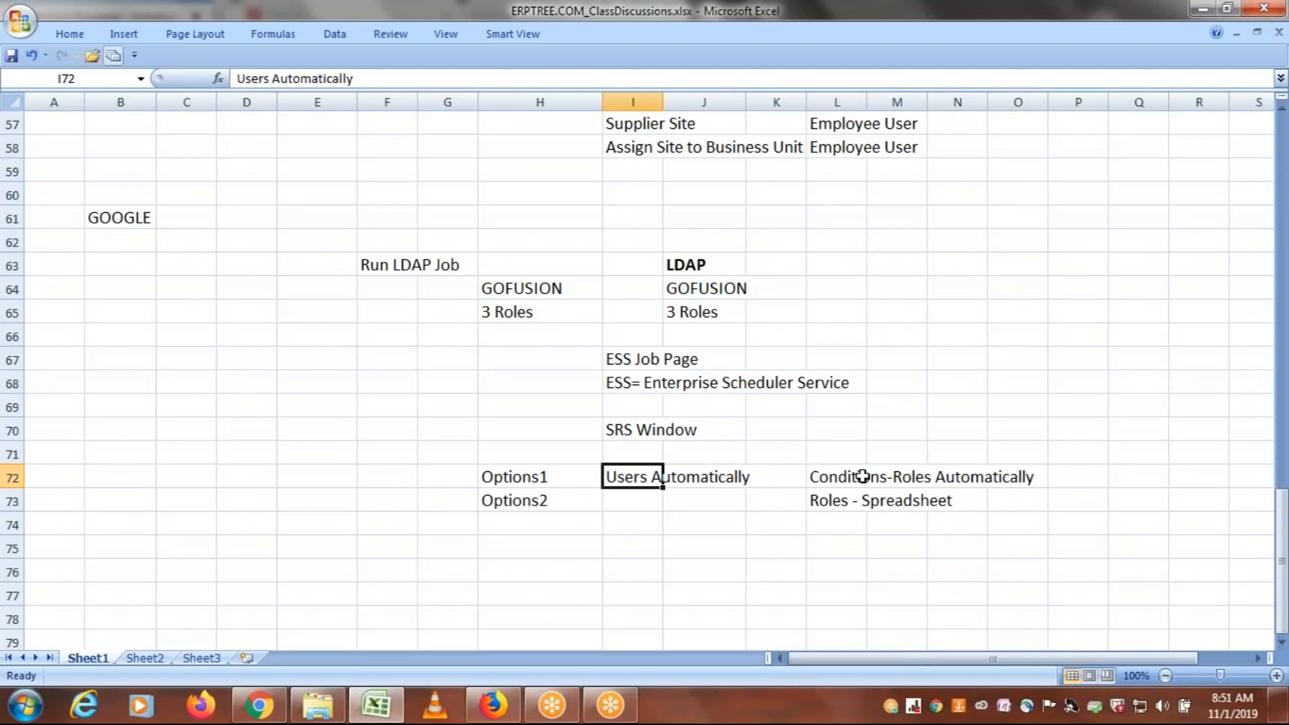
left_click_drag(837, 475, 1022, 475)
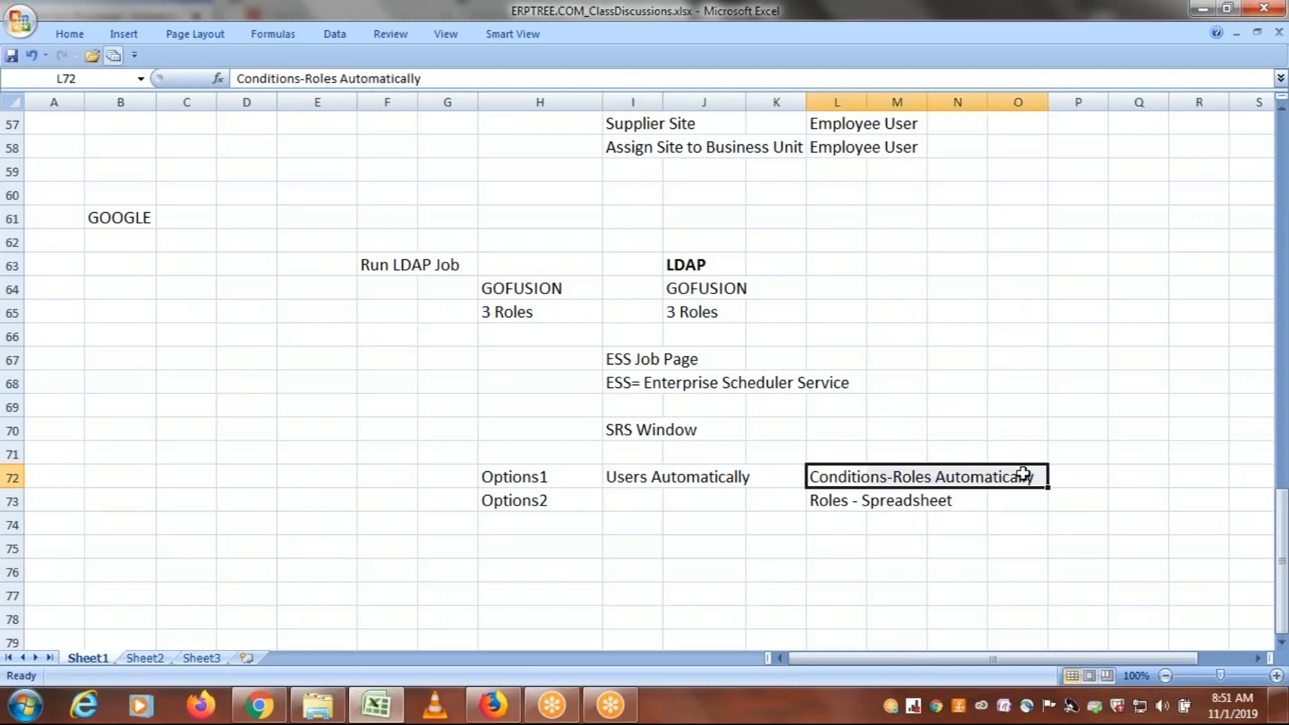
left_click_drag(812, 475, 889, 475)
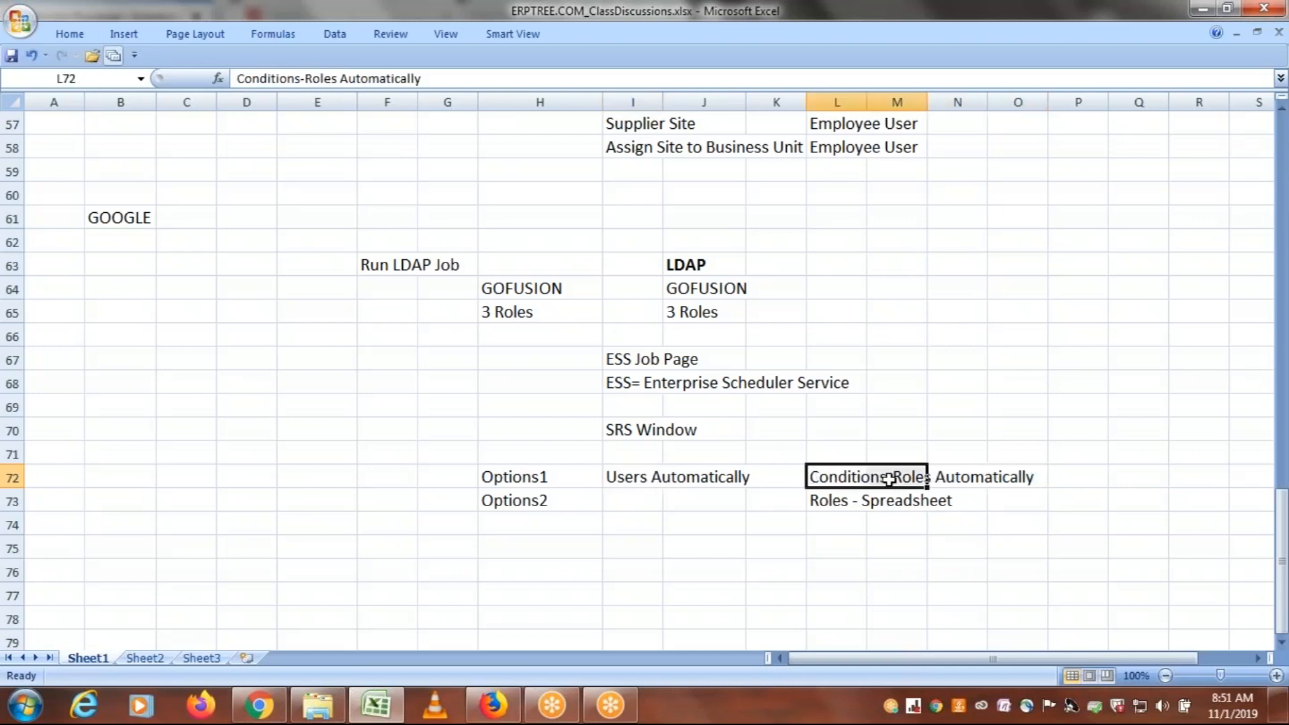
left_click_drag(832, 477, 1020, 478)
left_click(631, 480)
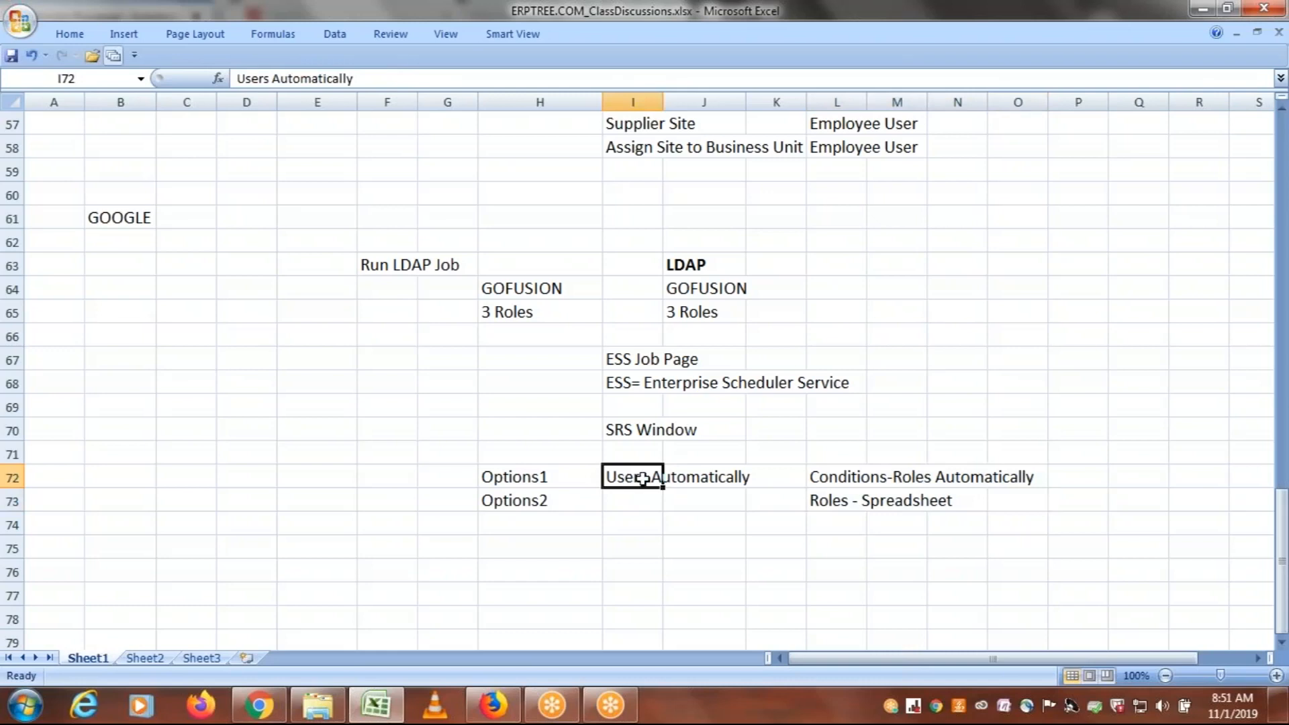
left_click(700, 564)
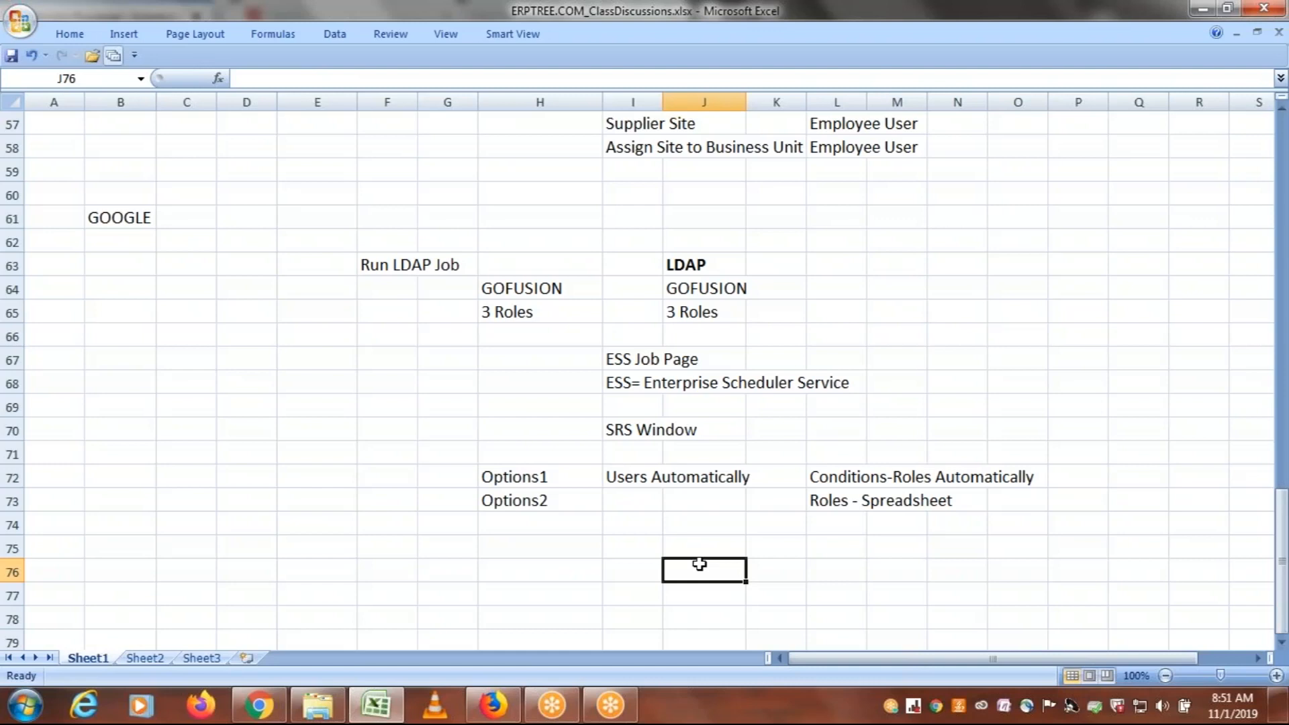
Switch to the browser, refresh the scheduled processes list and select the Retrieve Latest LDAP Changes process to show its details
left_click(513, 706)
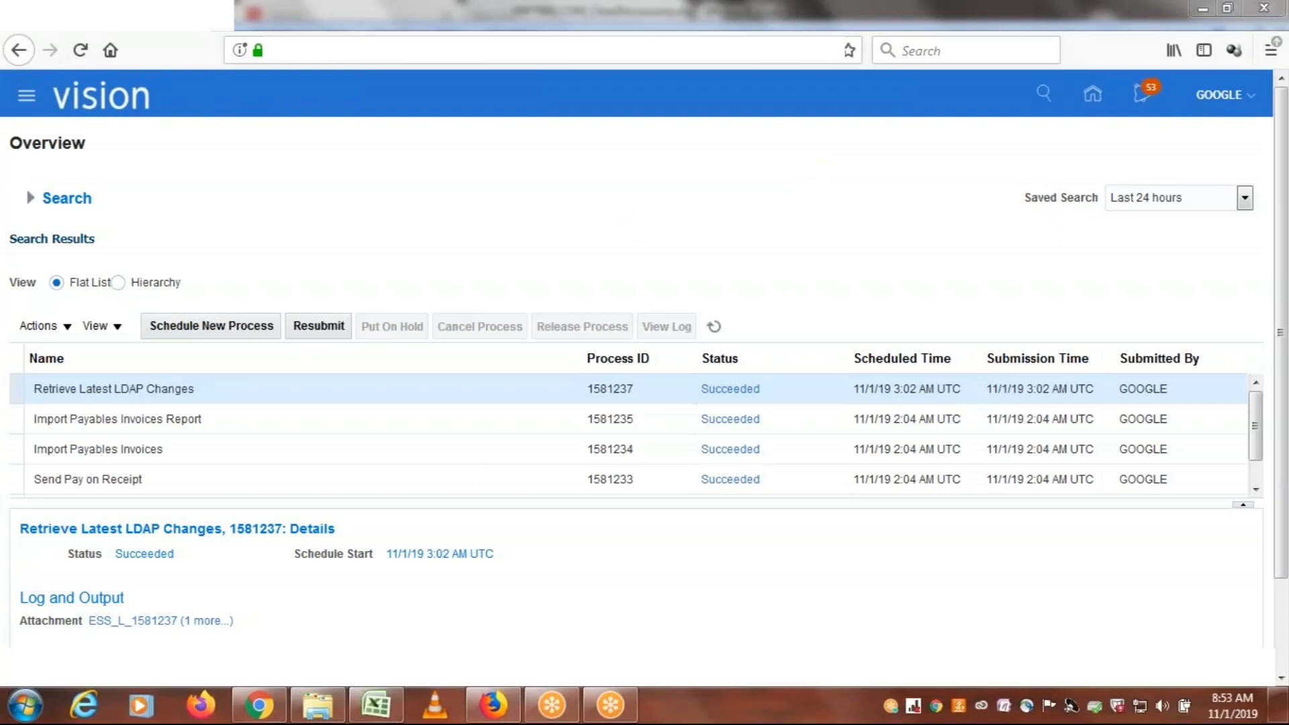
left_click(374, 705)
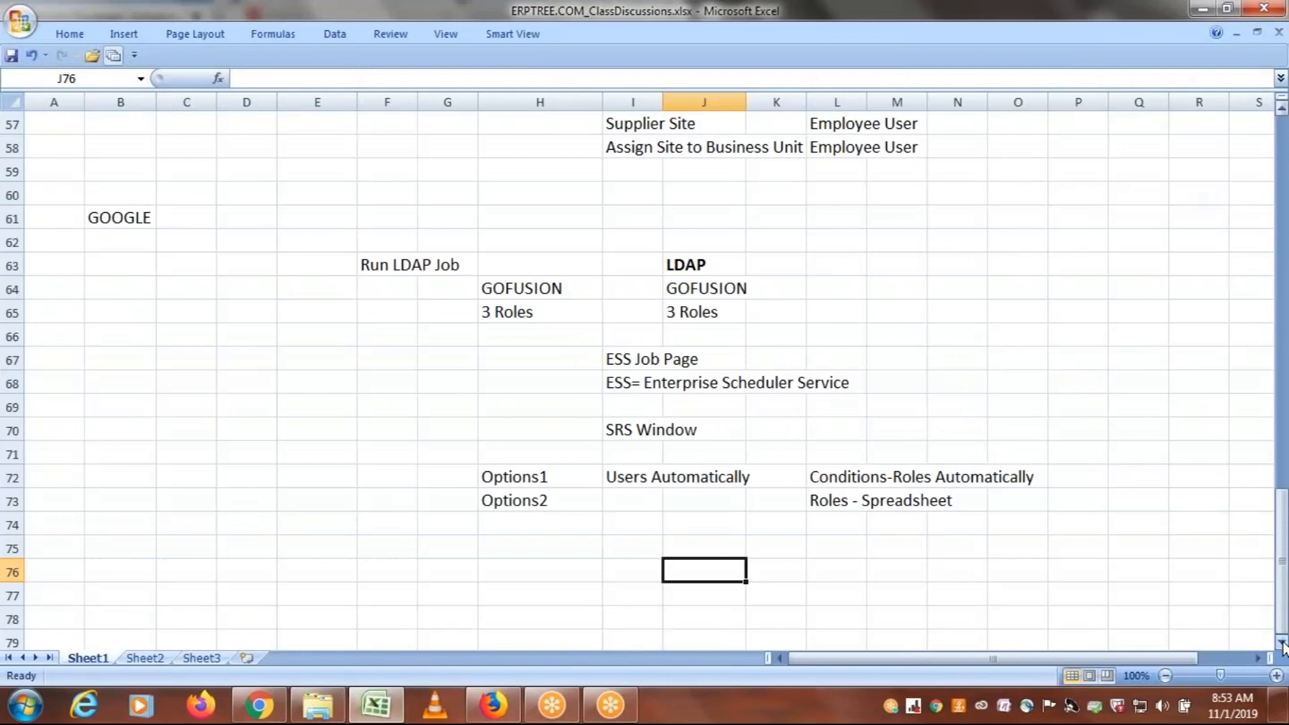
left_click(492, 709)
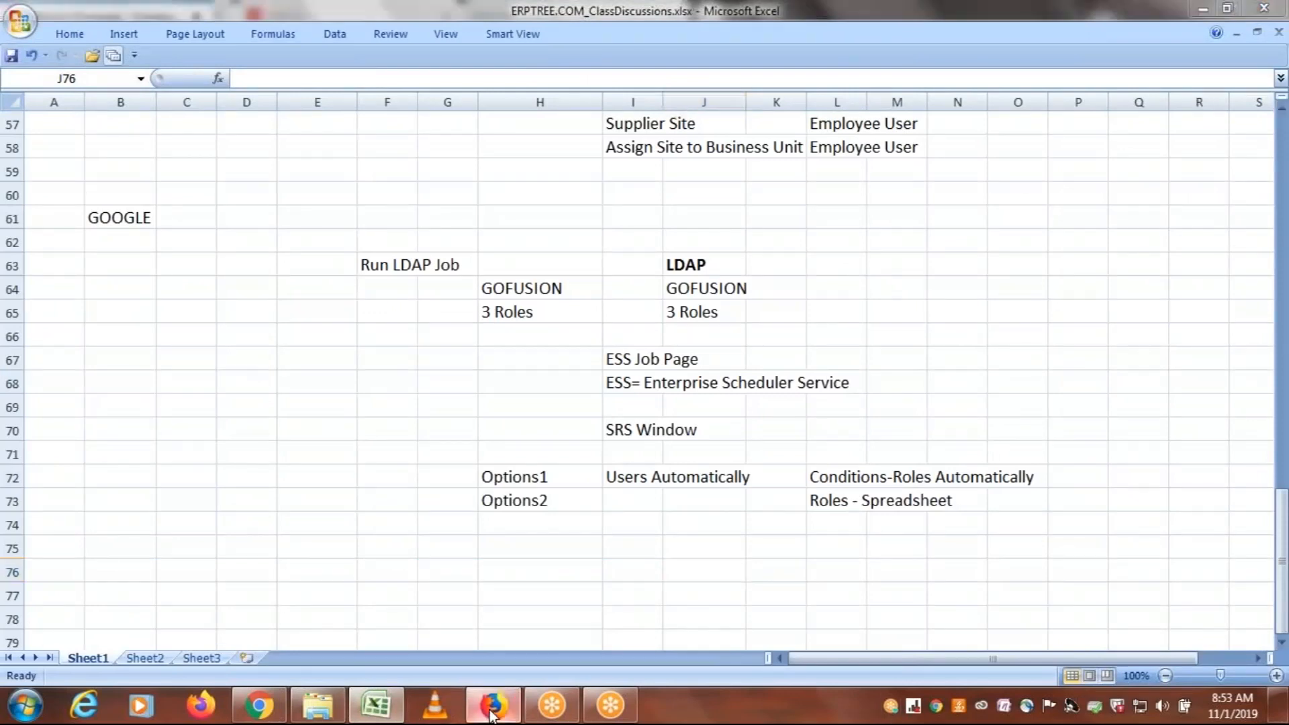
left_click(708, 327)
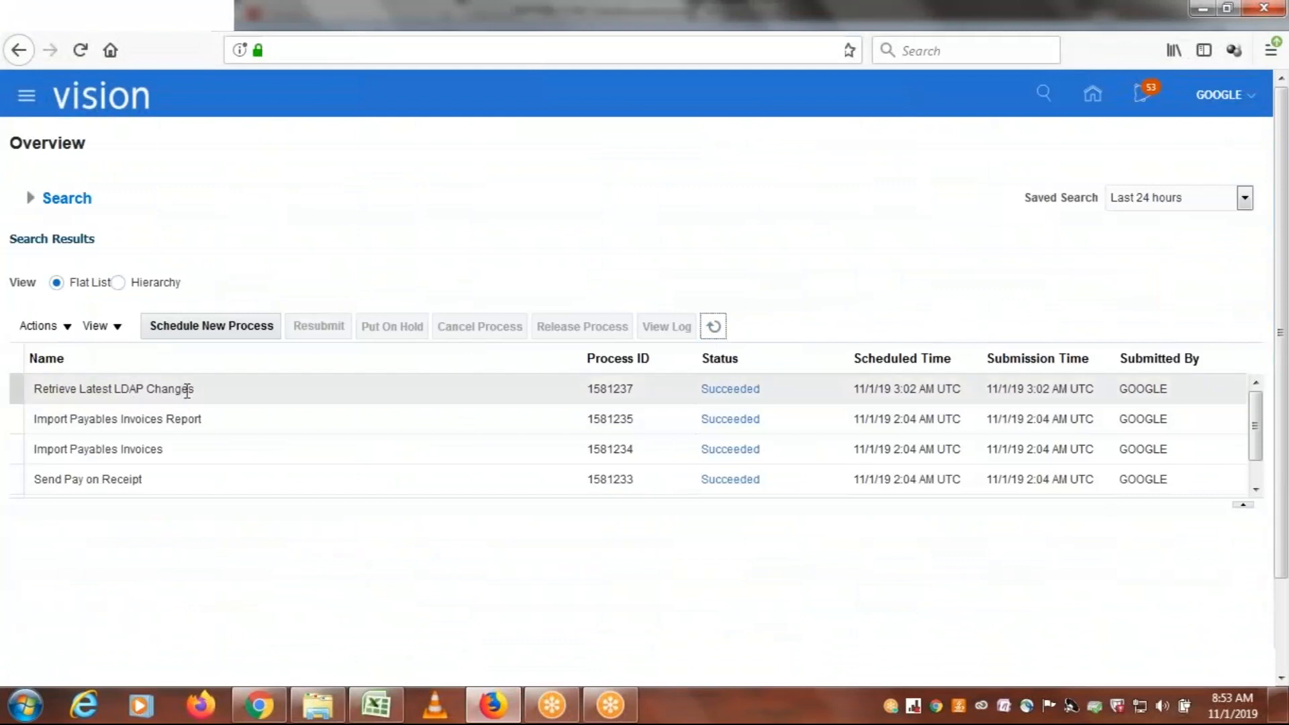
left_click(421, 382)
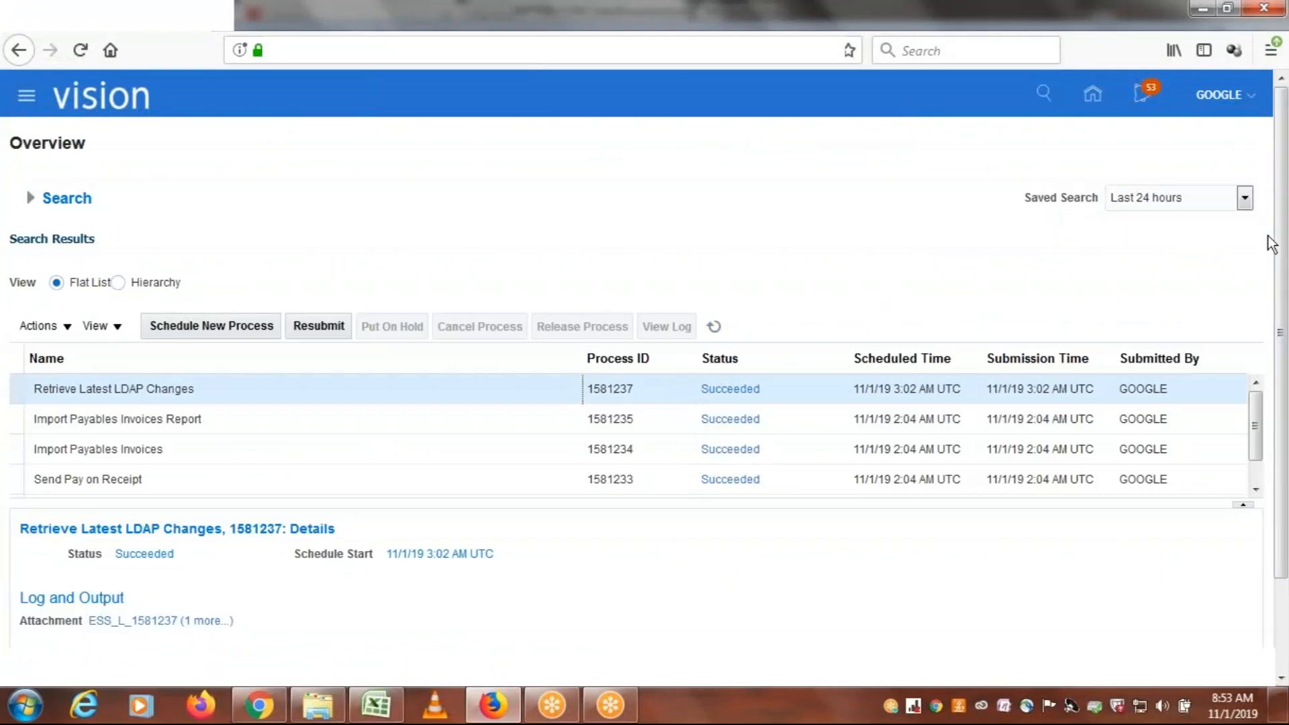
Examine the Log and Output section in the details of the Retrieve Latest LDAP Changes process
scroll(1282, 255, "down", 1)
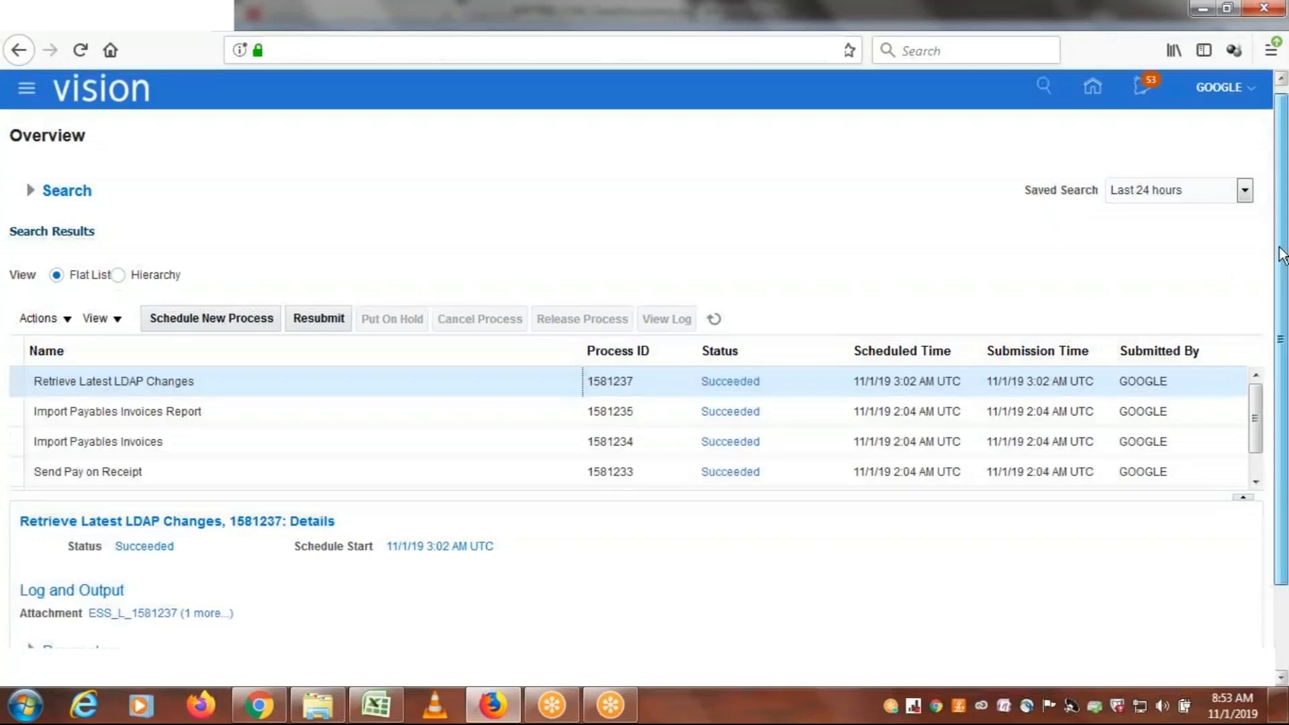
scroll(1282, 255, "down", 3)
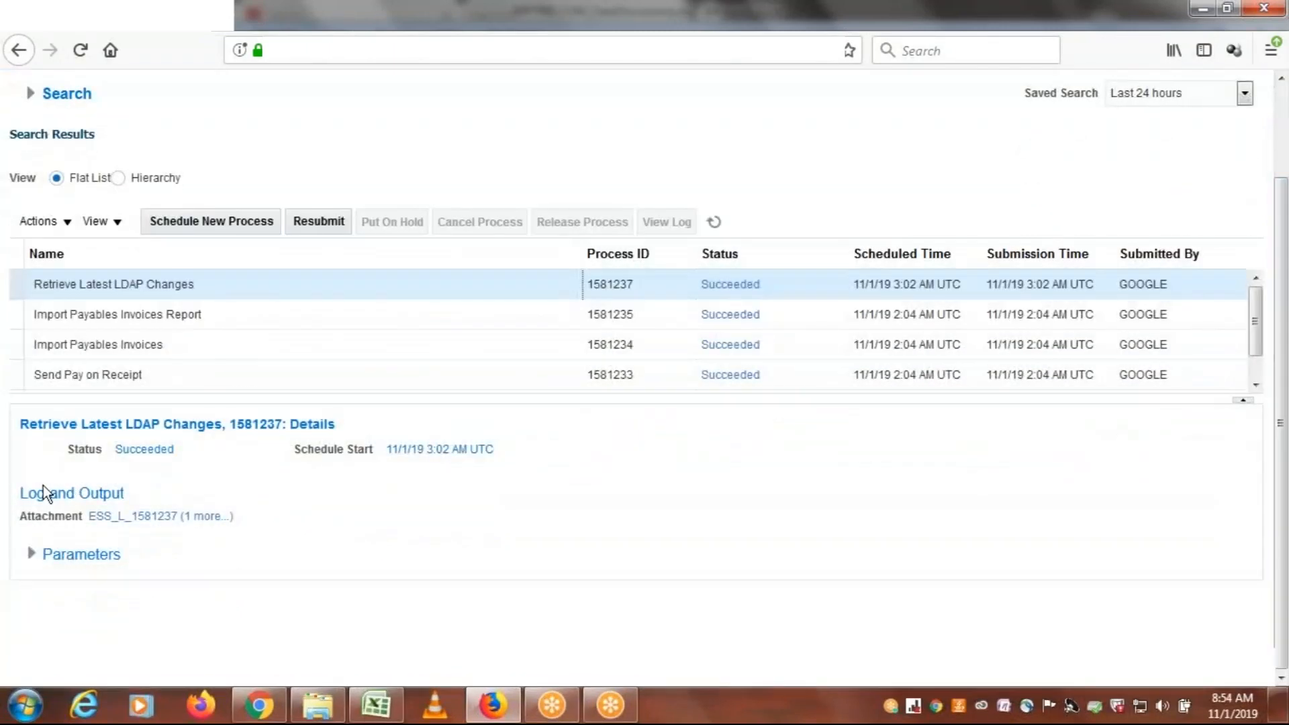
double_click(35, 494)
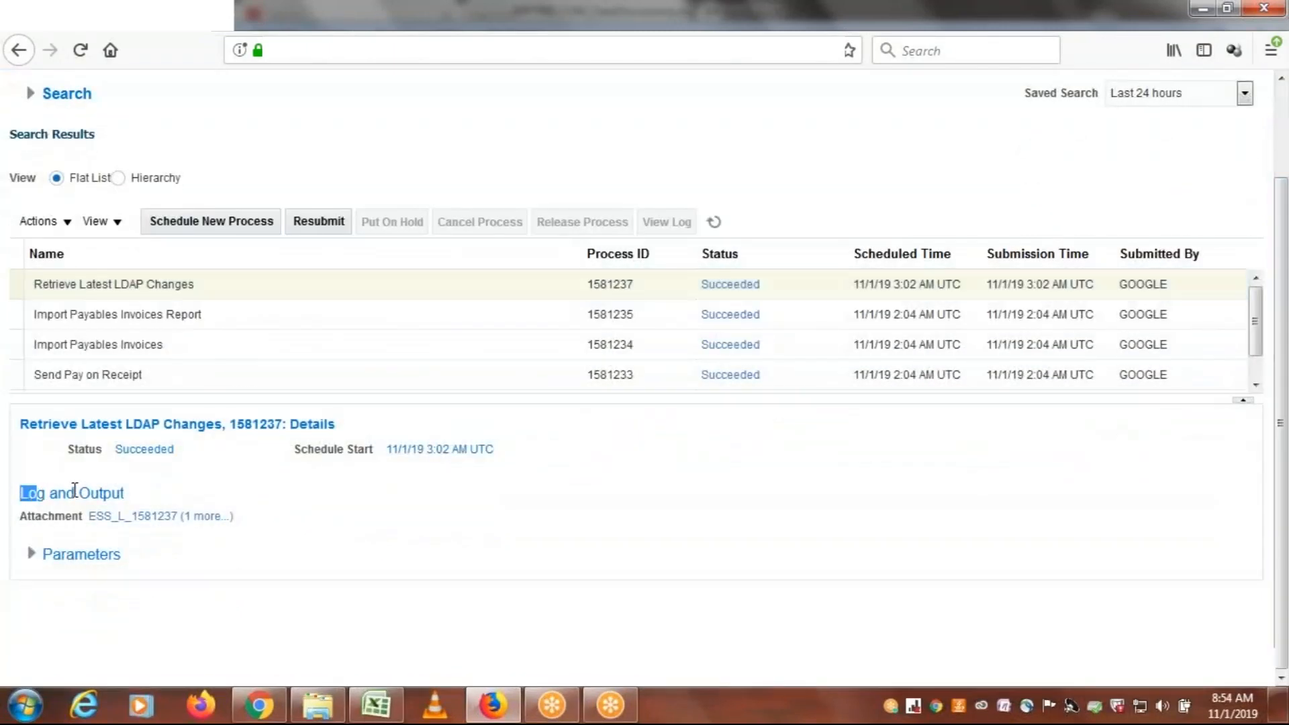
double_click(98, 494)
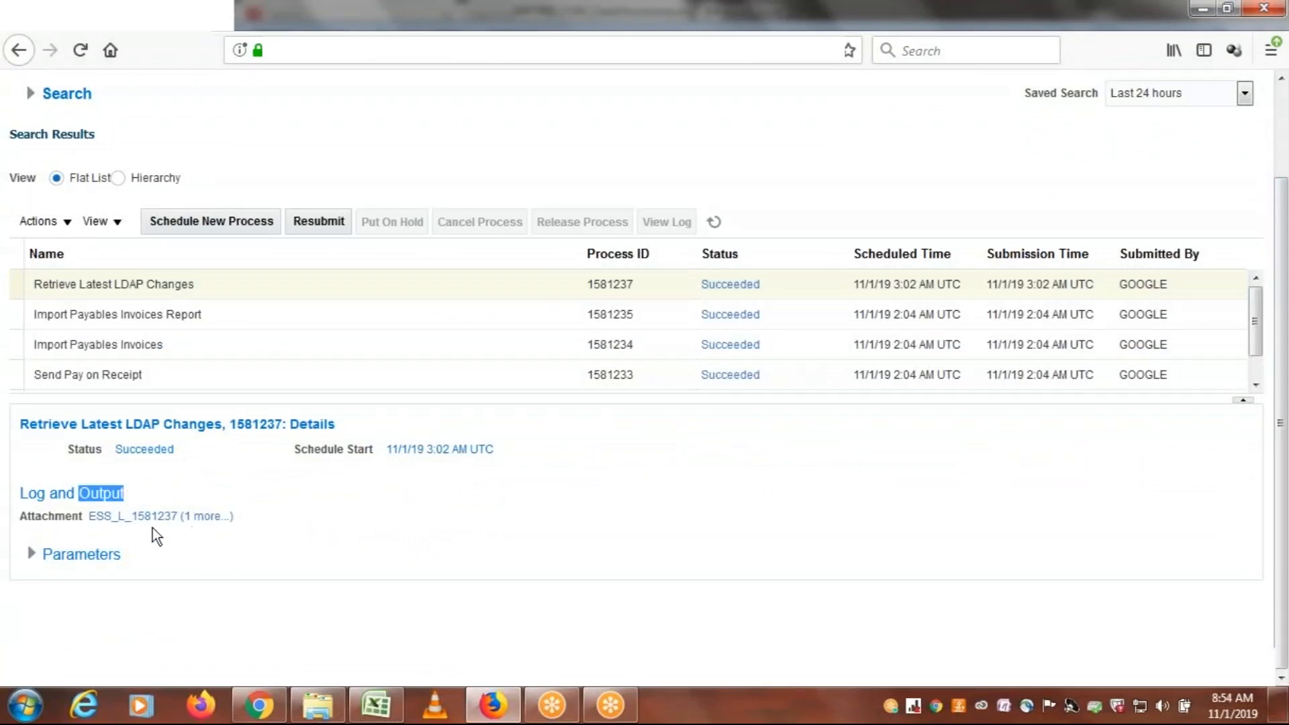
Search the schedulable jobs for "payables inv", pick Validate Payables Invoices, read its description and cancel scheduling
left_click_drag(1279, 473, 1286, 395)
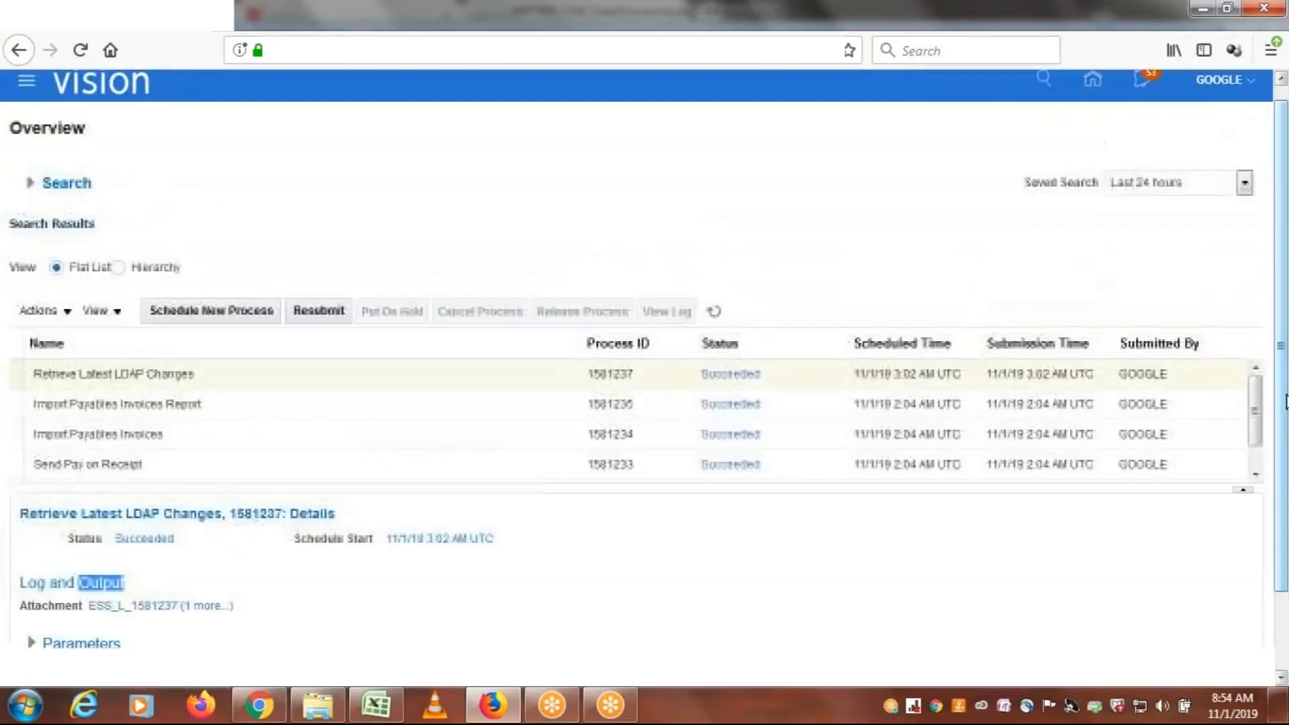
left_click(234, 310)
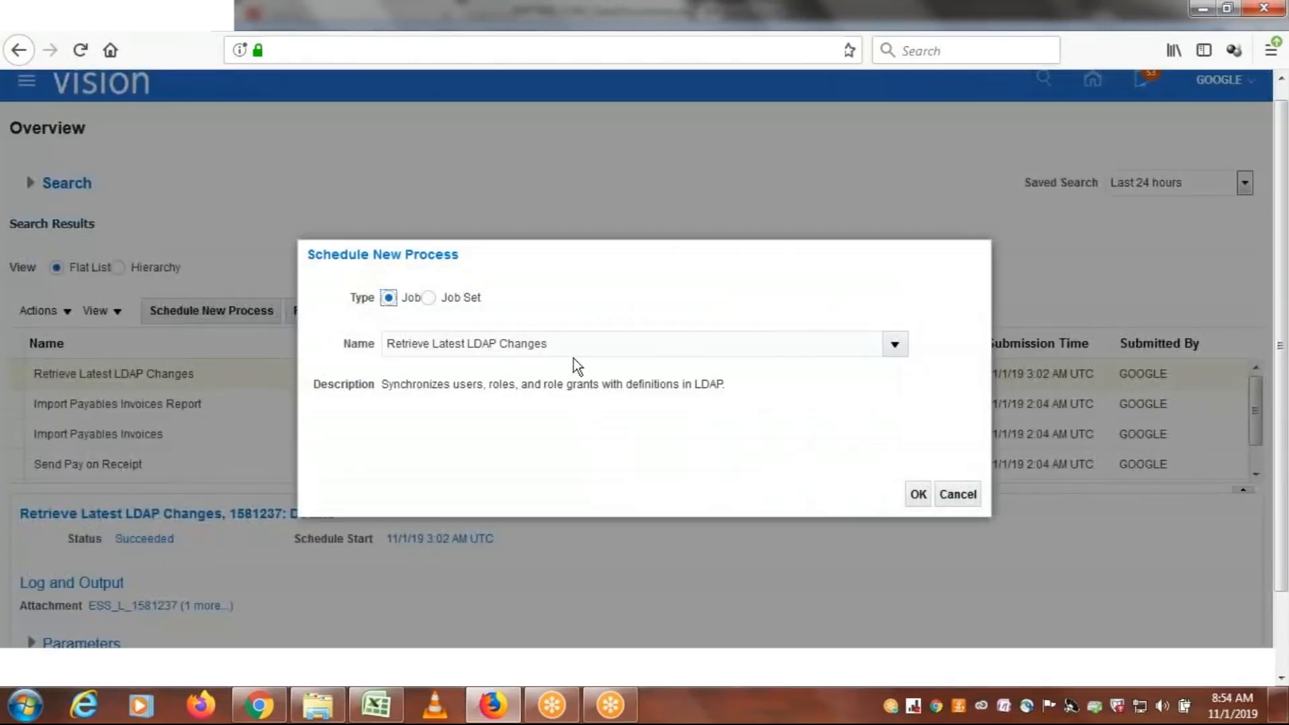
left_click(556, 345)
key("BackSpace")
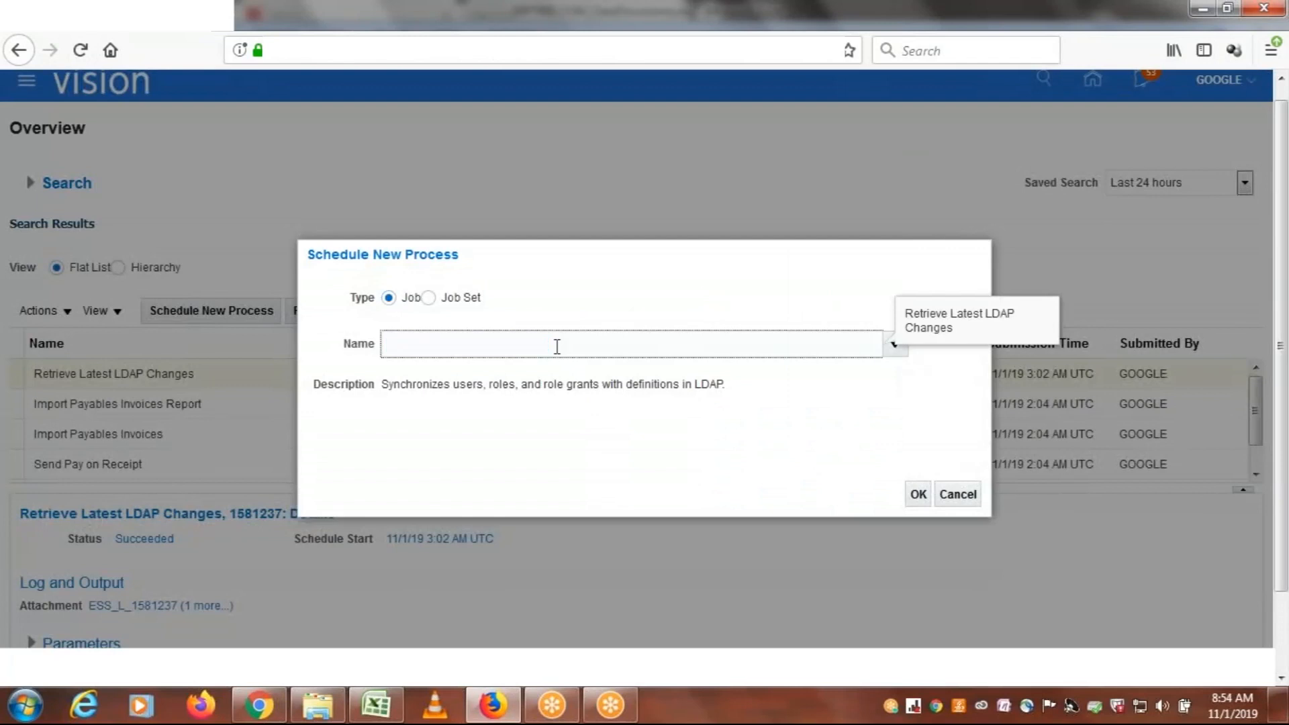
type("payables inv")
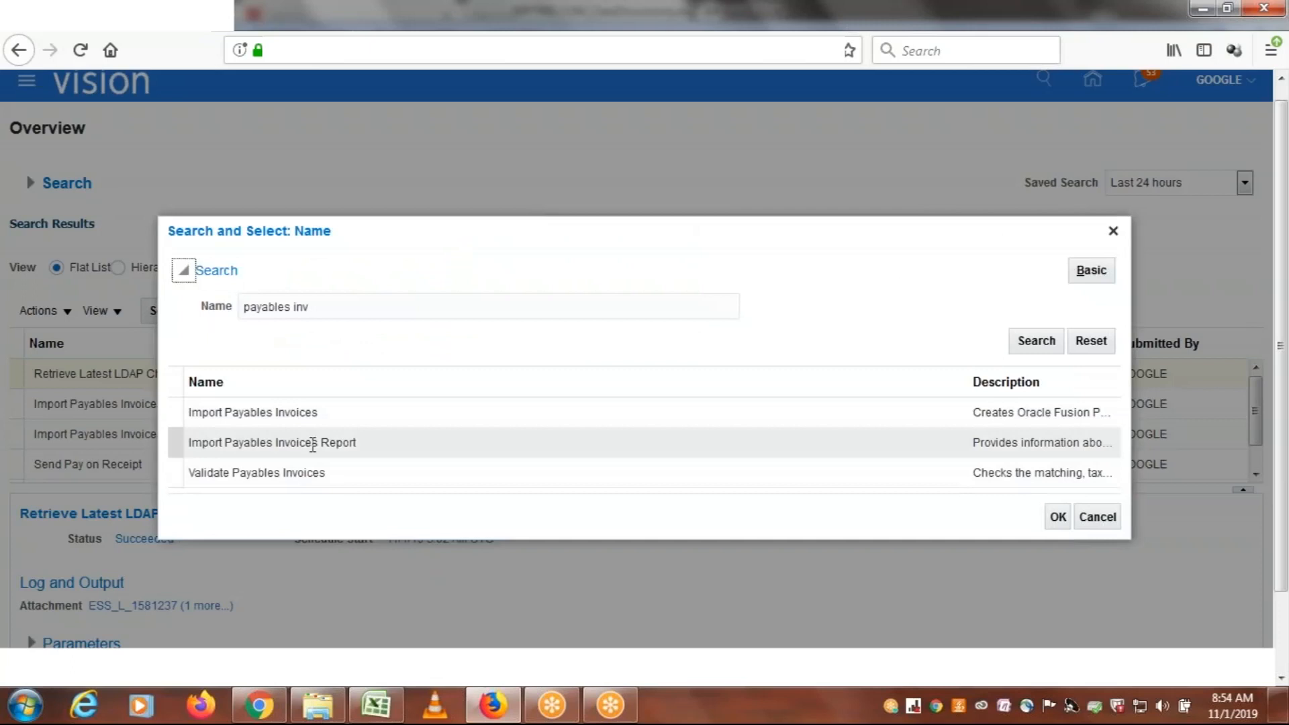
left_click(322, 470)
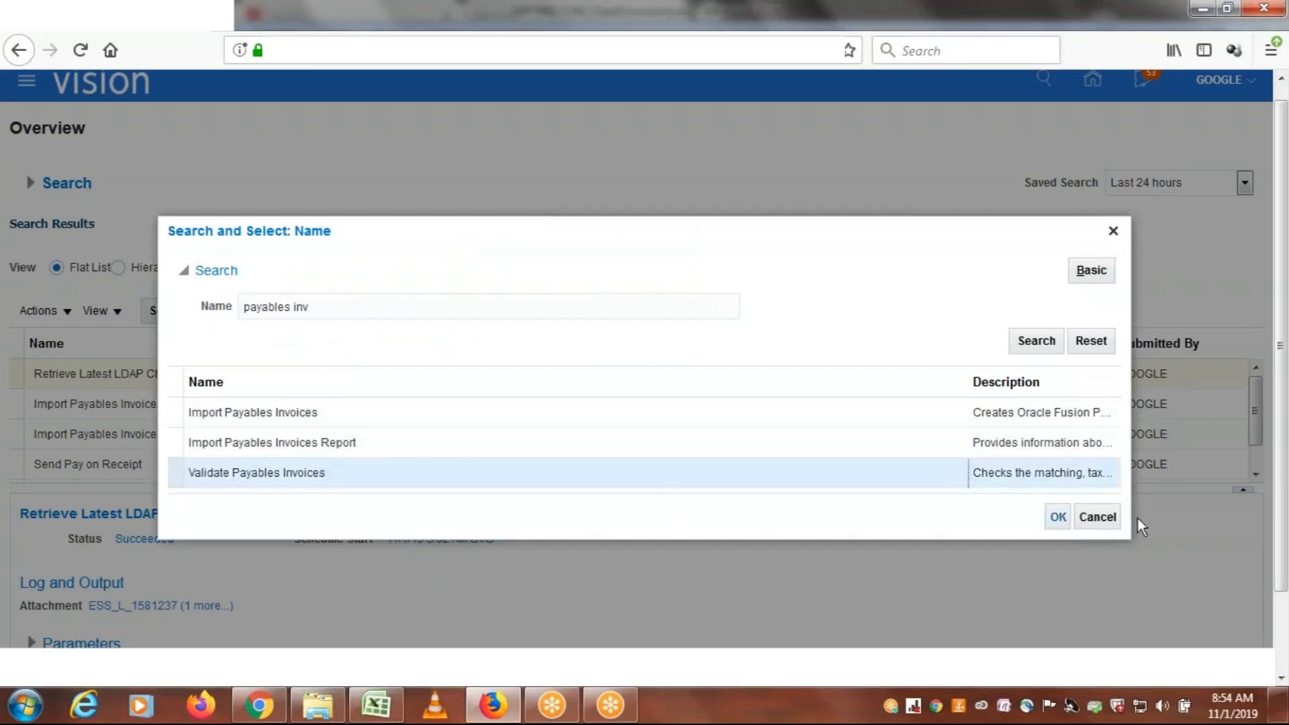
left_click(1057, 519)
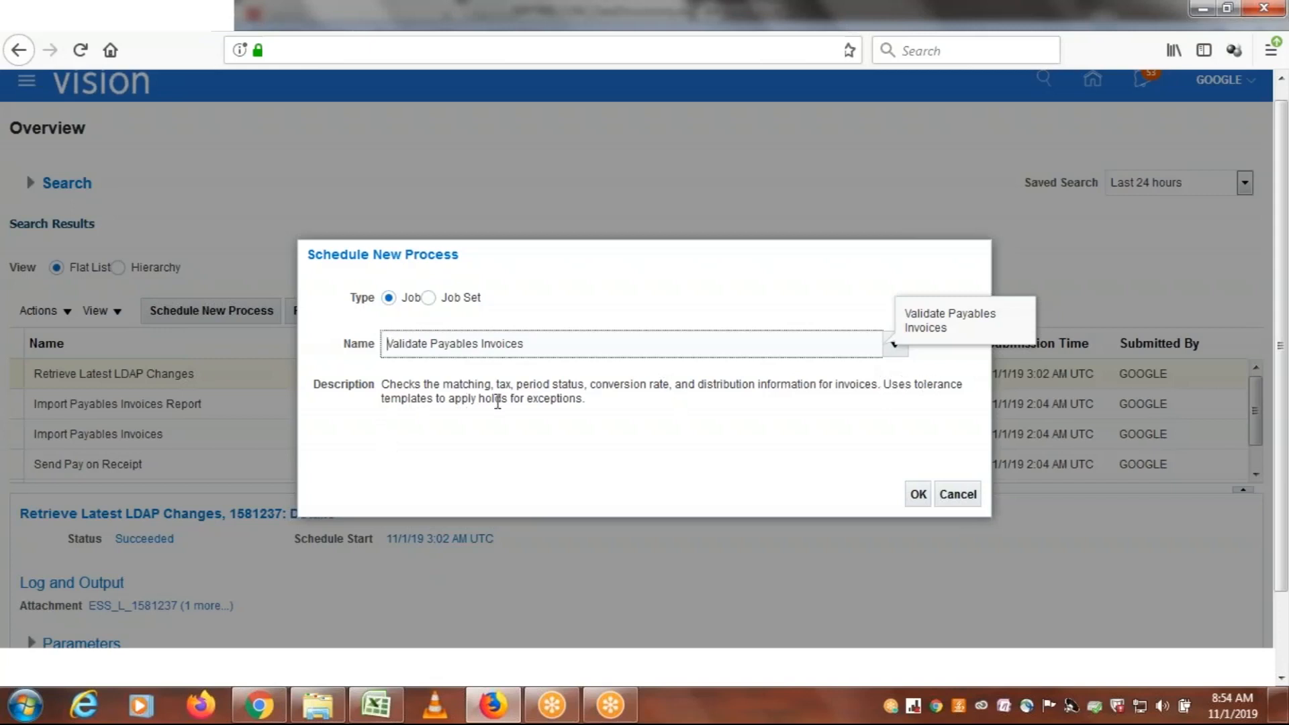
left_click_drag(603, 401, 386, 378)
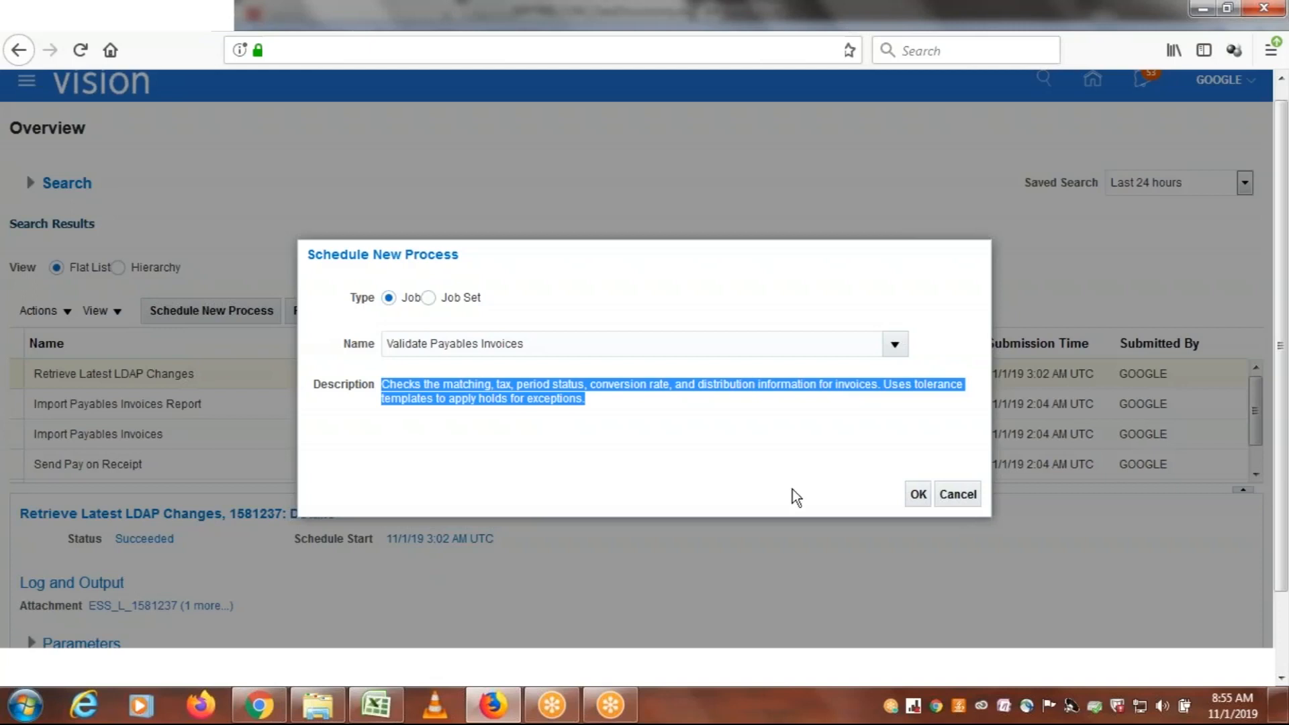
left_click(953, 494)
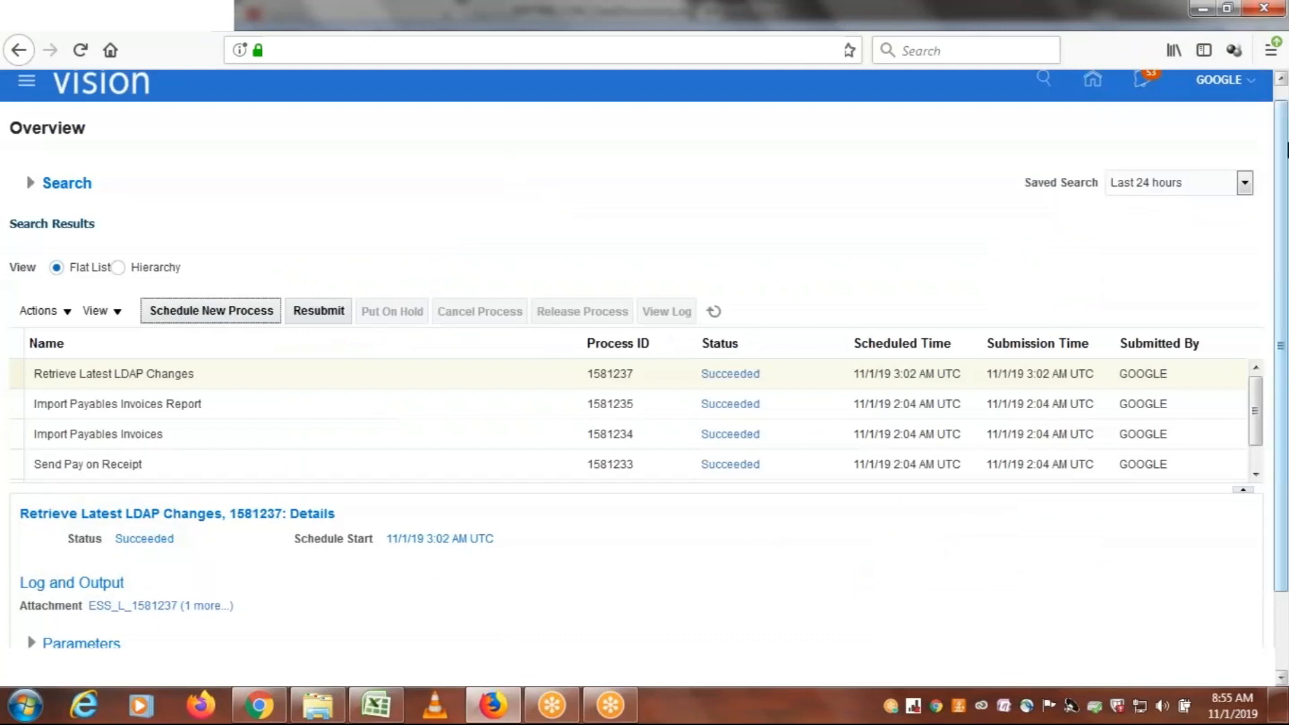
Refresh the scheduled processes, change the saved search to Last 72 hours and look through the older entries
scroll(932, 185, "up", 1)
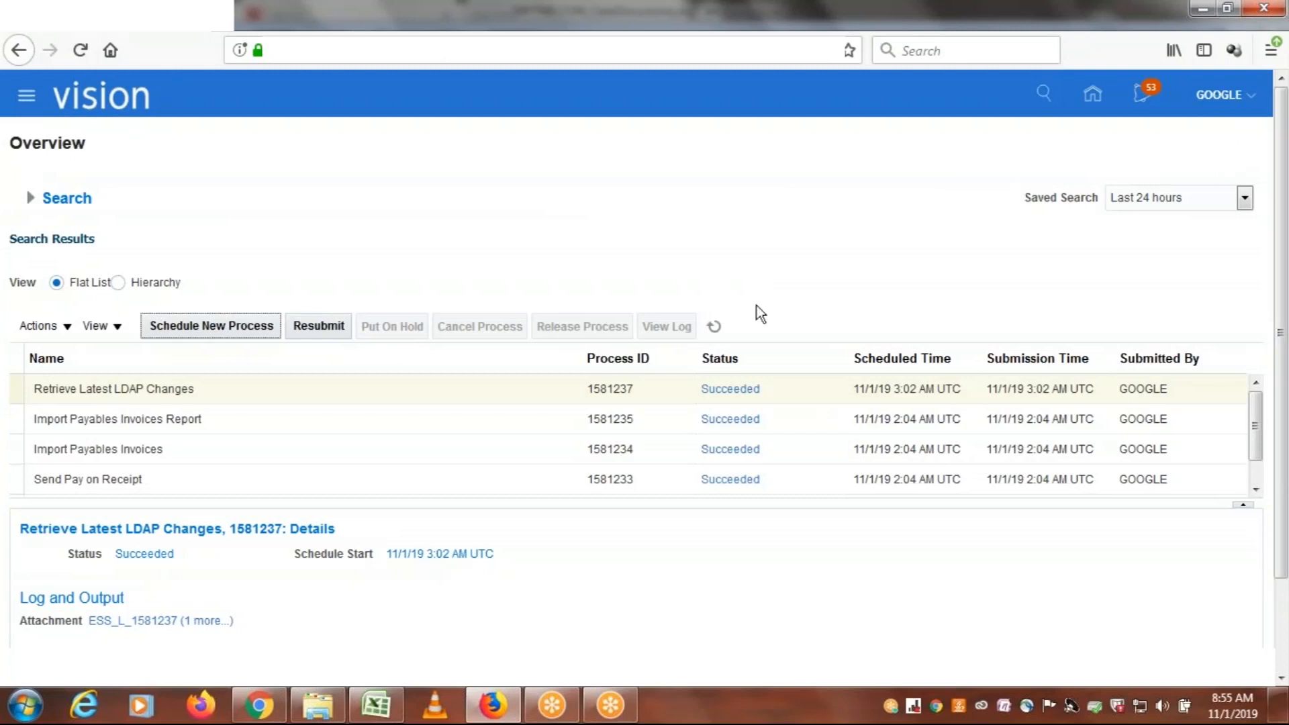
left_click(713, 327)
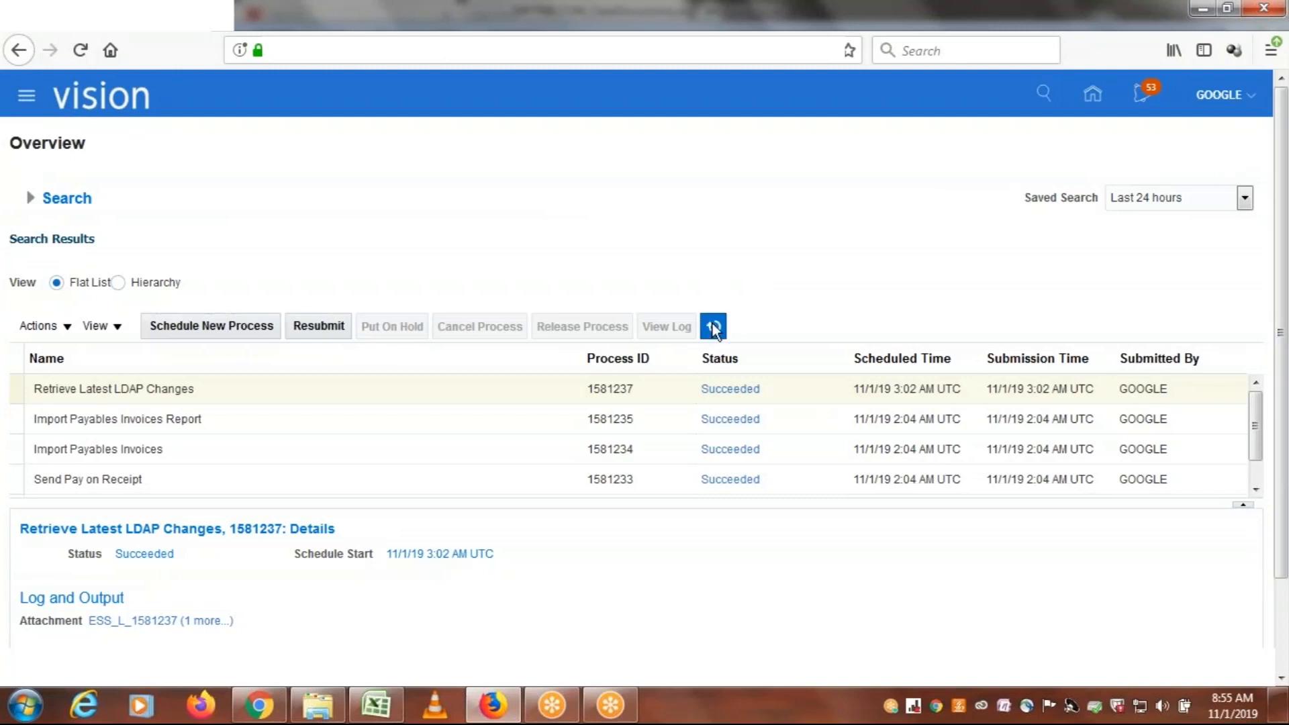
left_click(1245, 198)
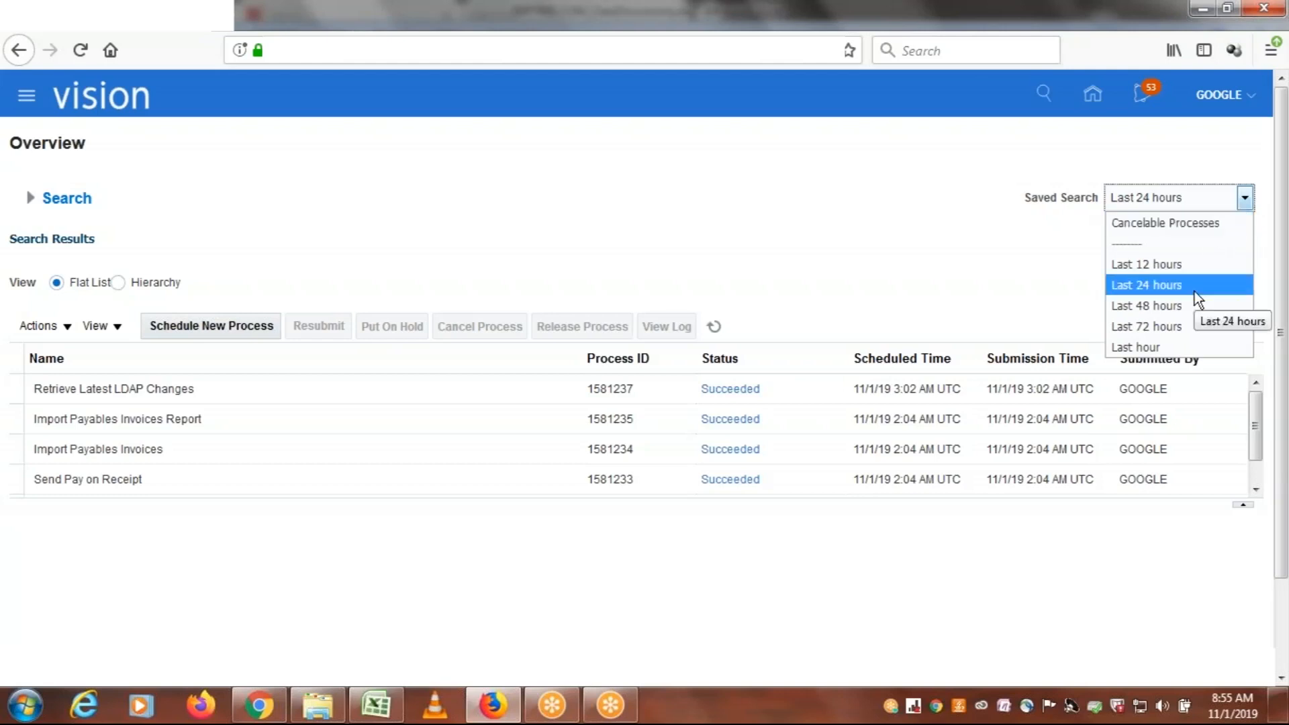
left_click(1174, 328)
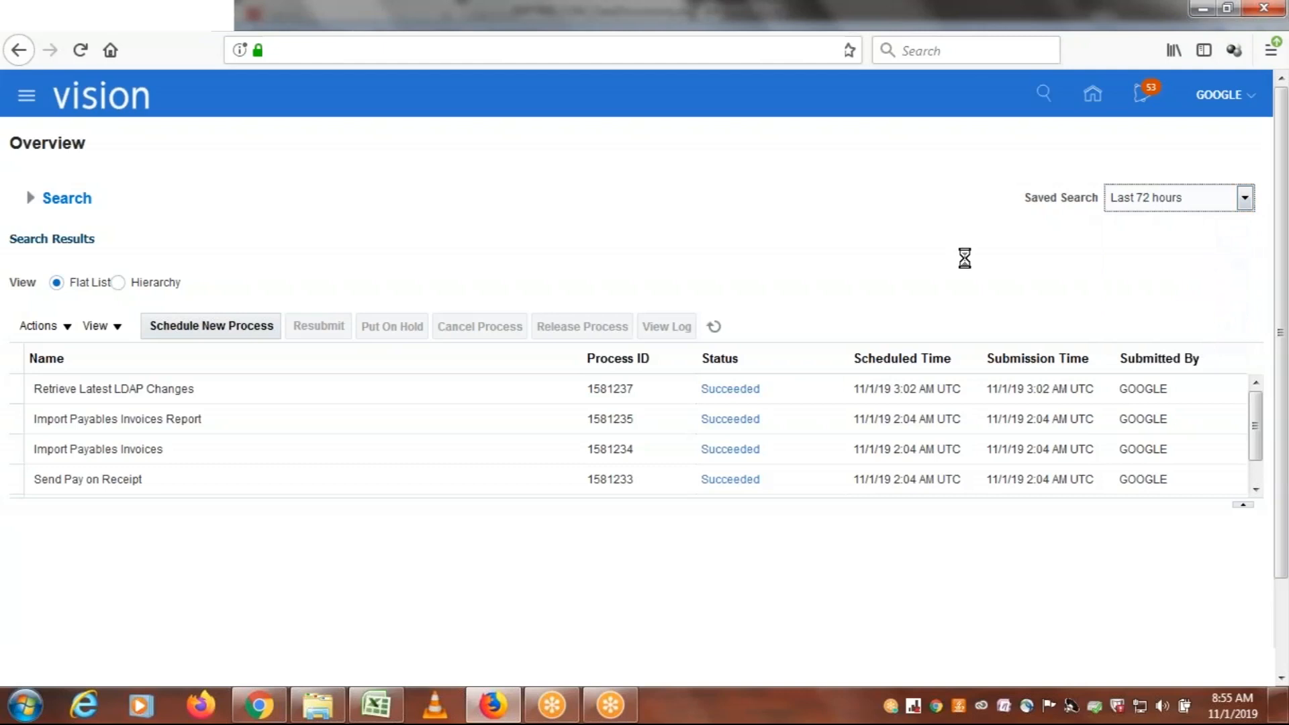
left_click(1255, 489)
left_click(1255, 489)
left_click(1255, 489)
left_click(1255, 489)
left_click(1255, 489)
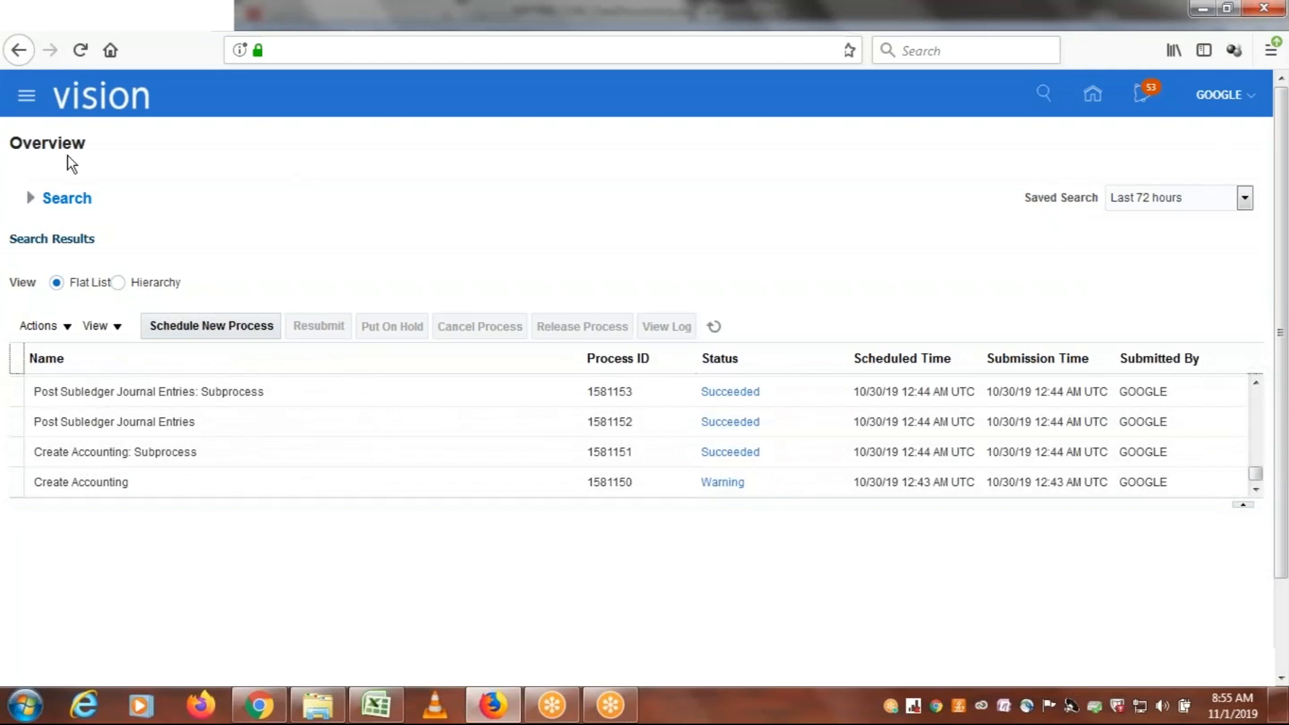
Point out the ESS Job Page note in cell I67 of the Excel workbook and return to the browser
left_click(376, 703)
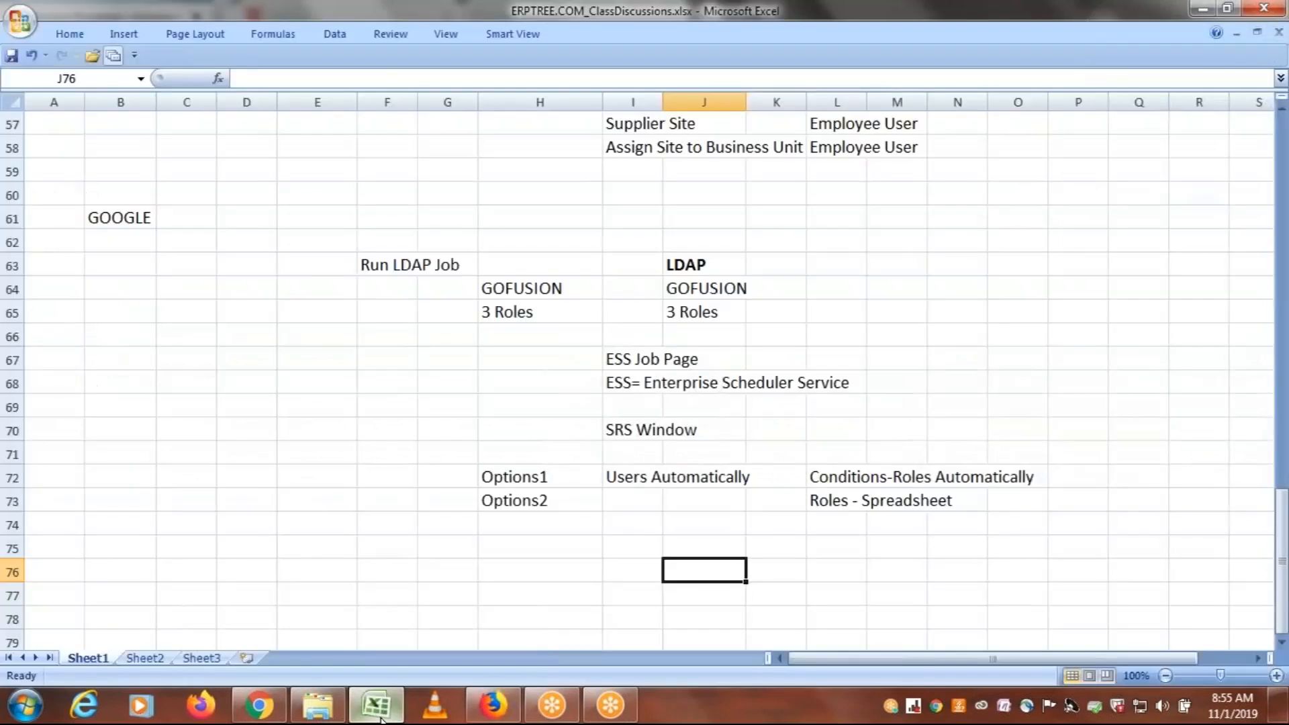
left_click(621, 357)
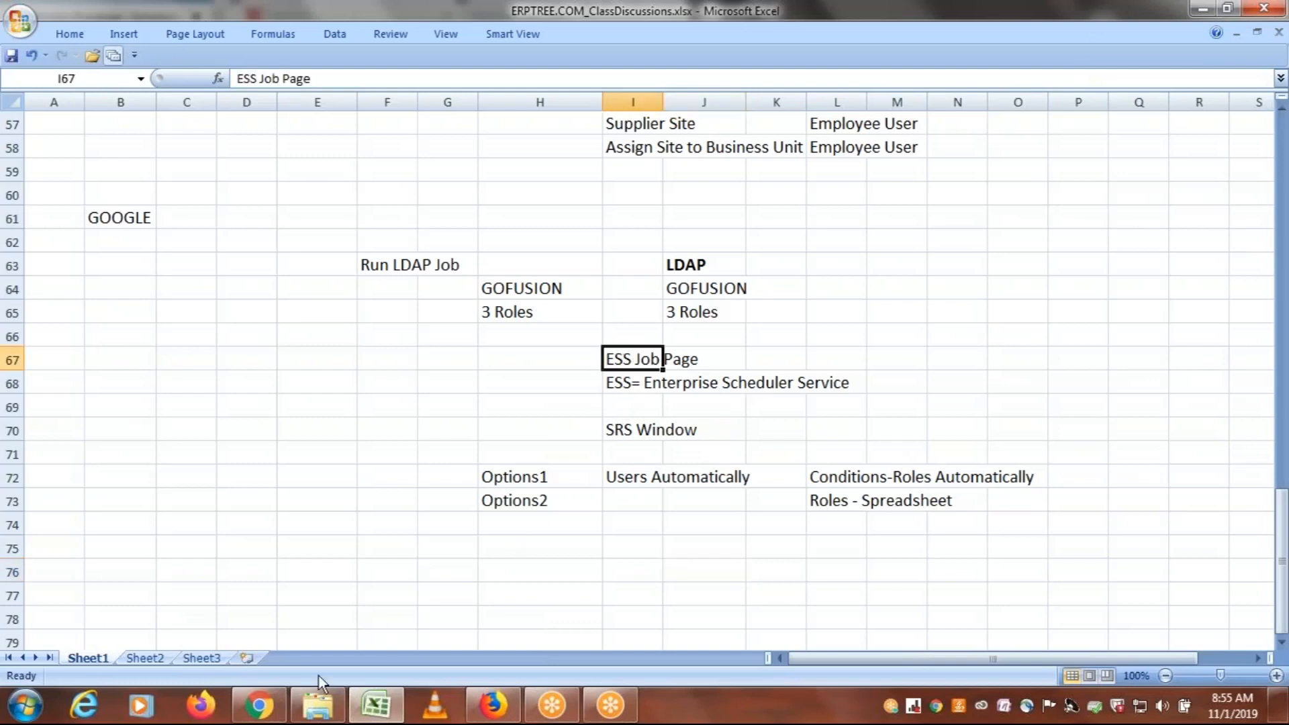
left_click(490, 709)
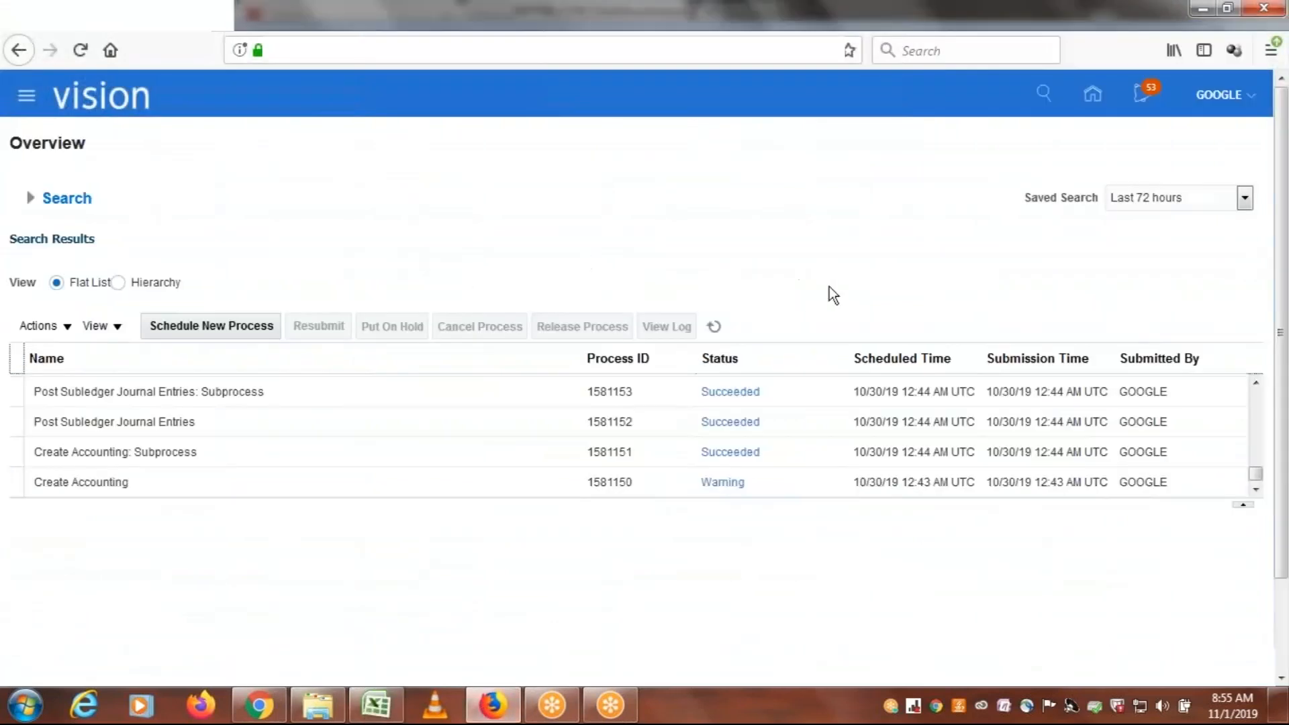
Refresh the Last 72 hours process list and review its most recent entries
left_click(718, 329)
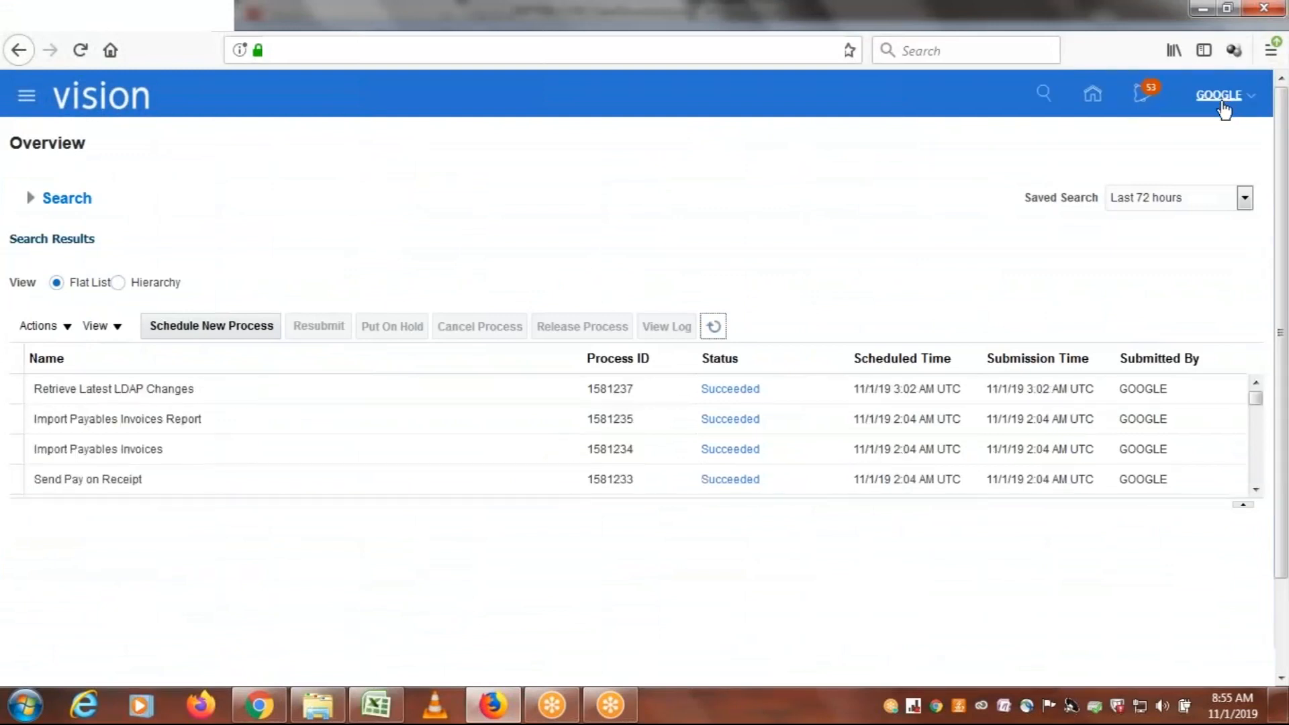
mouse_move(1255, 401)
left_mouse_down()
mouse_move(1256, 481)
mouse_move(1255, 385)
left_mouse_up()
left_click(713, 328)
left_click_drag(1257, 402, 1260, 336)
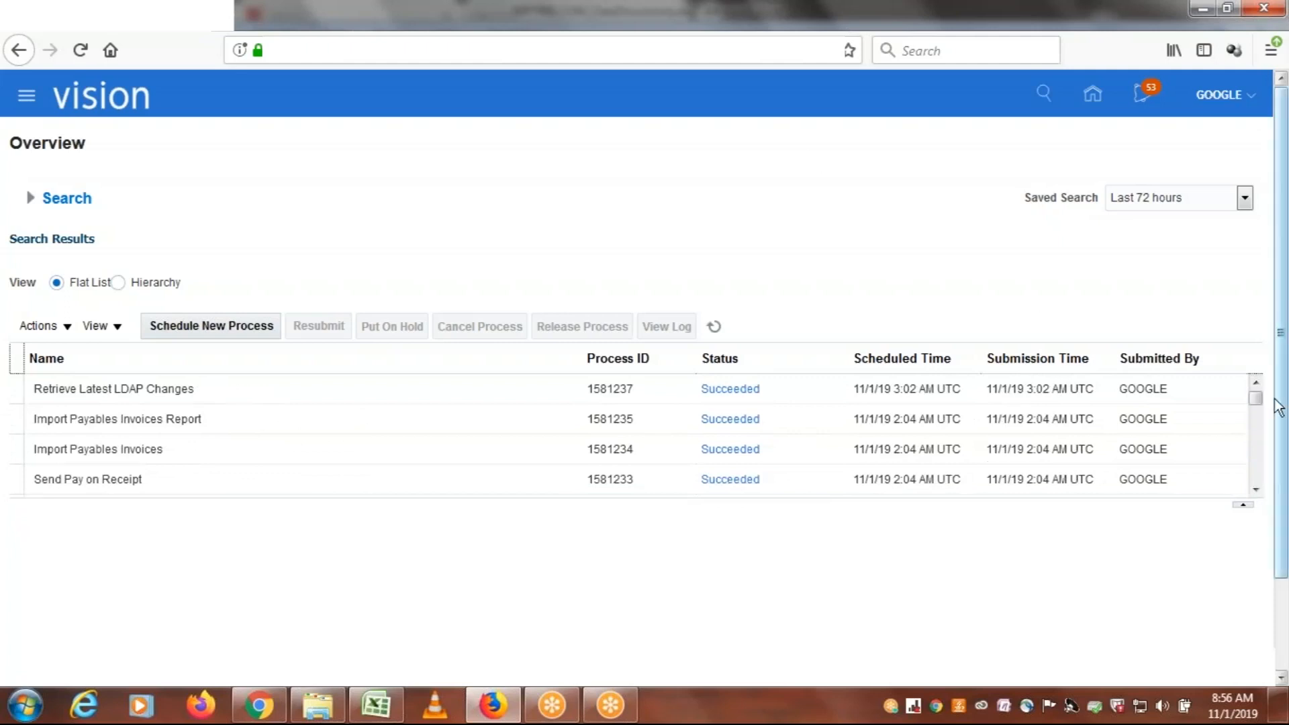
mouse_move(1261, 405)
left_mouse_down()
mouse_move(1255, 475)
mouse_move(1258, 382)
left_mouse_up()
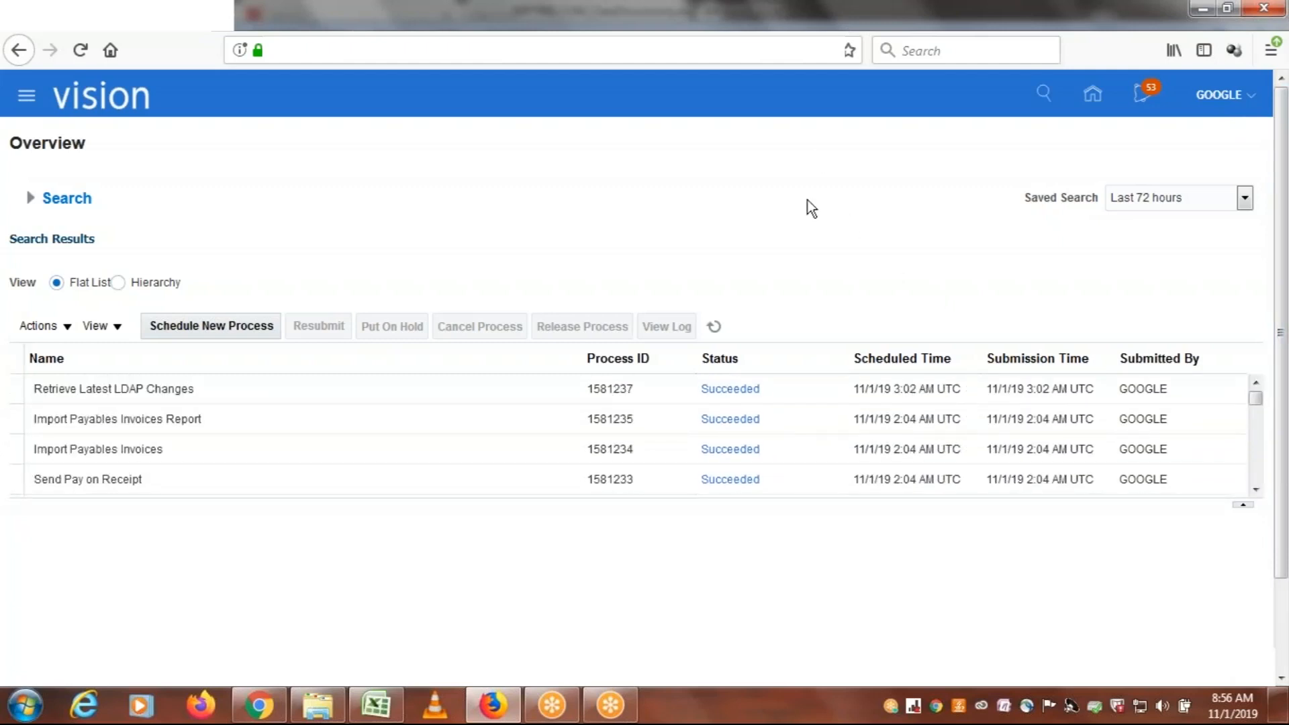
left_click(715, 326)
Switch to the Excel workbook and highlight the ERPTREE user's three roles and their purposes in D47:J49
left_click(371, 705)
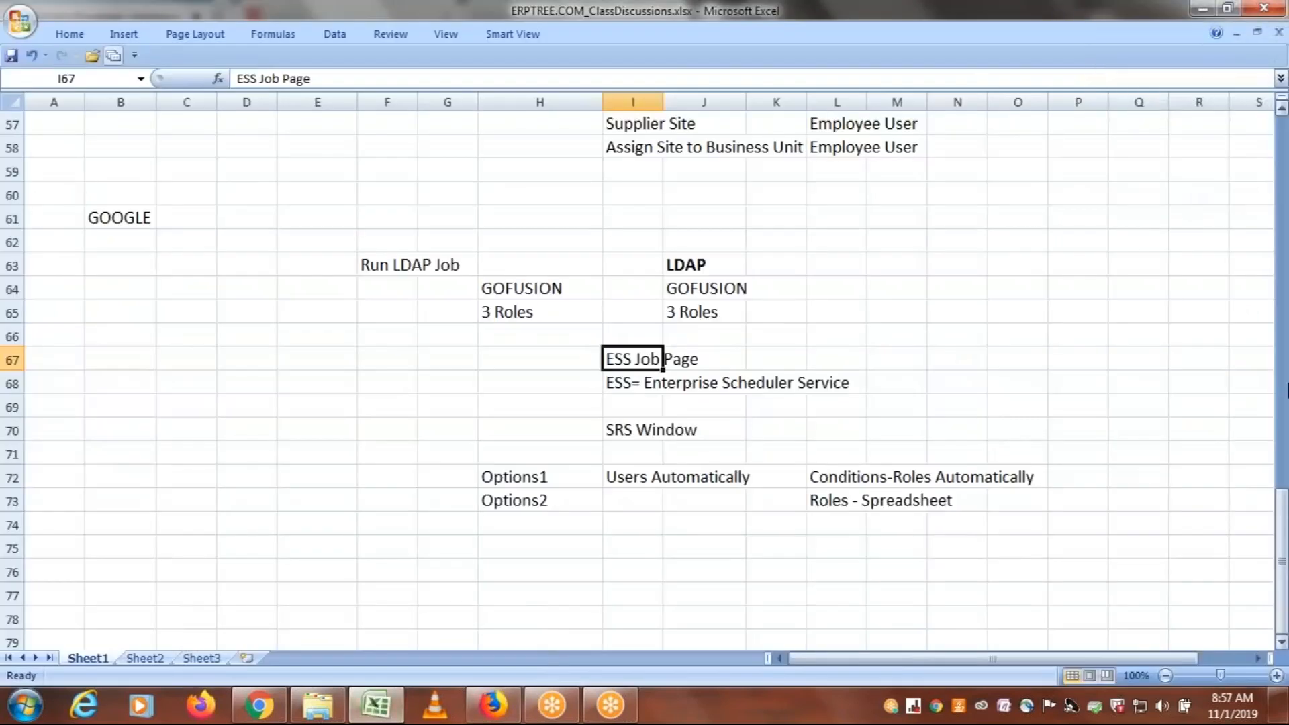
left_click_drag(1284, 576, 1283, 443)
left_click_drag(223, 403, 676, 453)
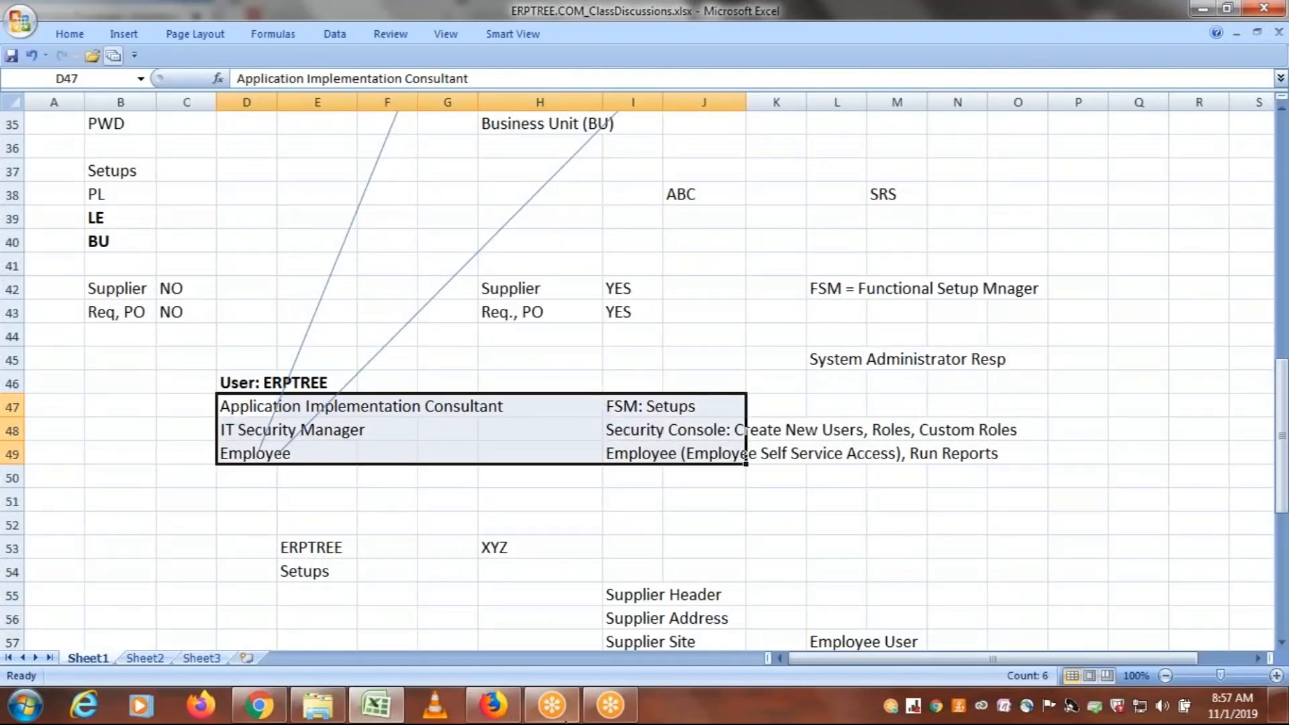
Return to the browser, sign the GOOGLE user out of Oracle Applications Cloud and confirm the logout
left_click(494, 705)
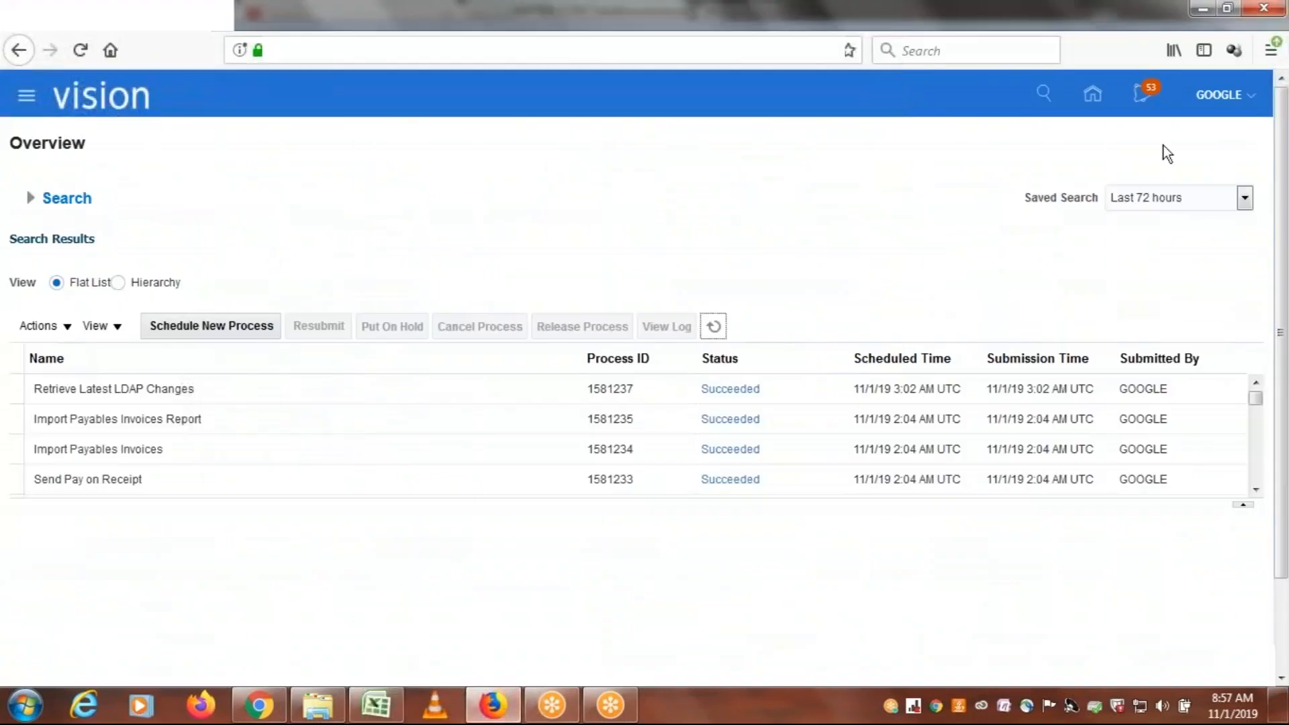
left_click(1221, 99)
left_click(1205, 141)
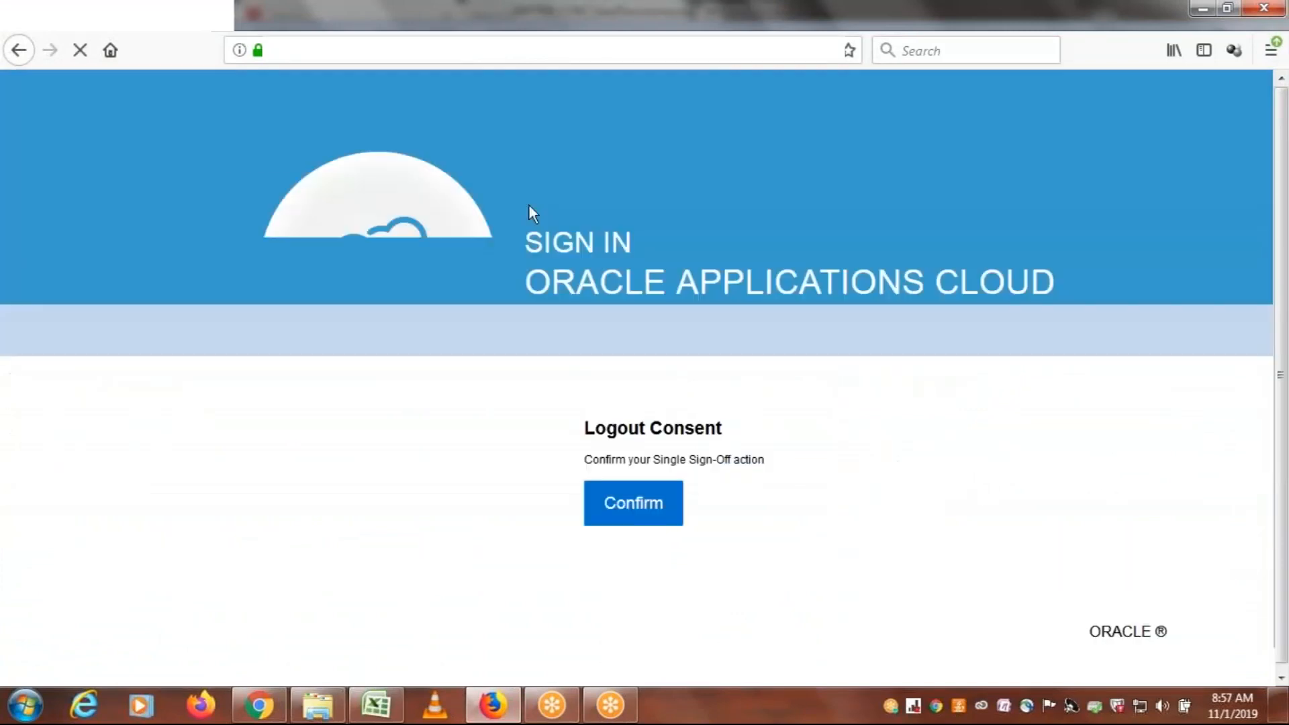
left_click(625, 506)
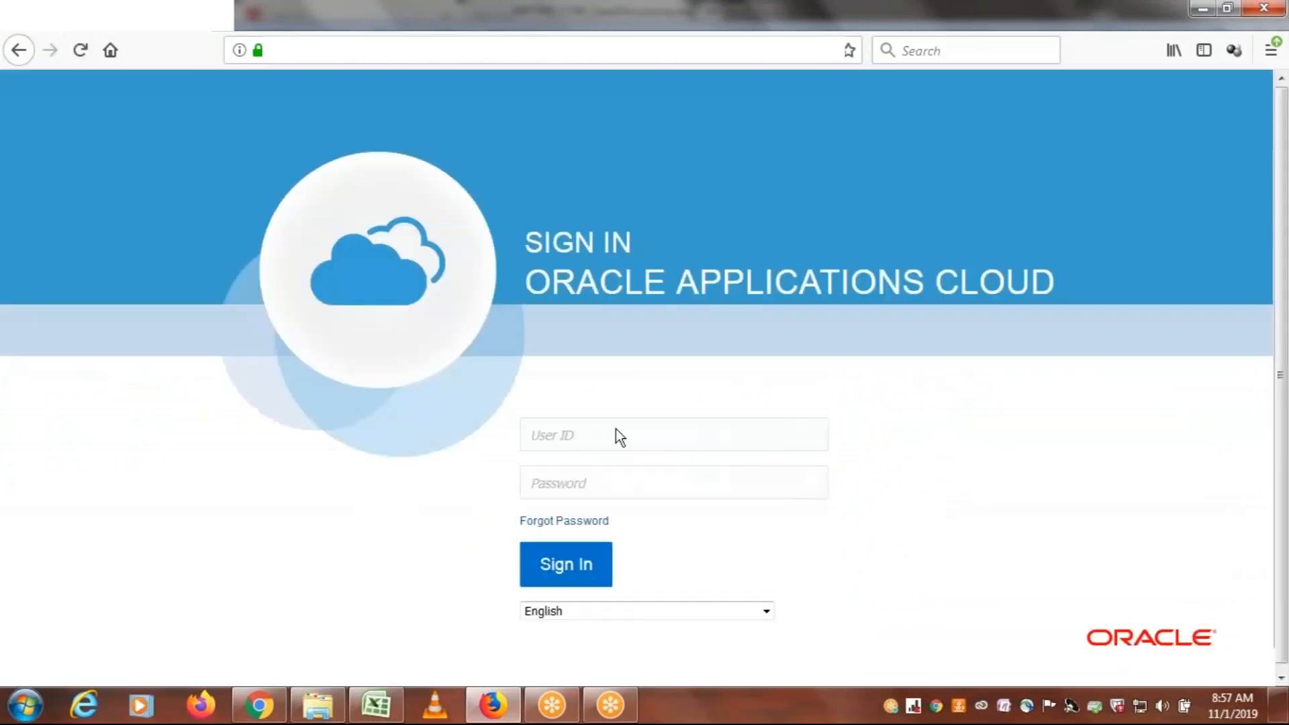
Sign in to Oracle Applications Cloud with the user ID gofusion and the account password
left_click(594, 436)
type("gofusion")
key("Tab")
type("*********")
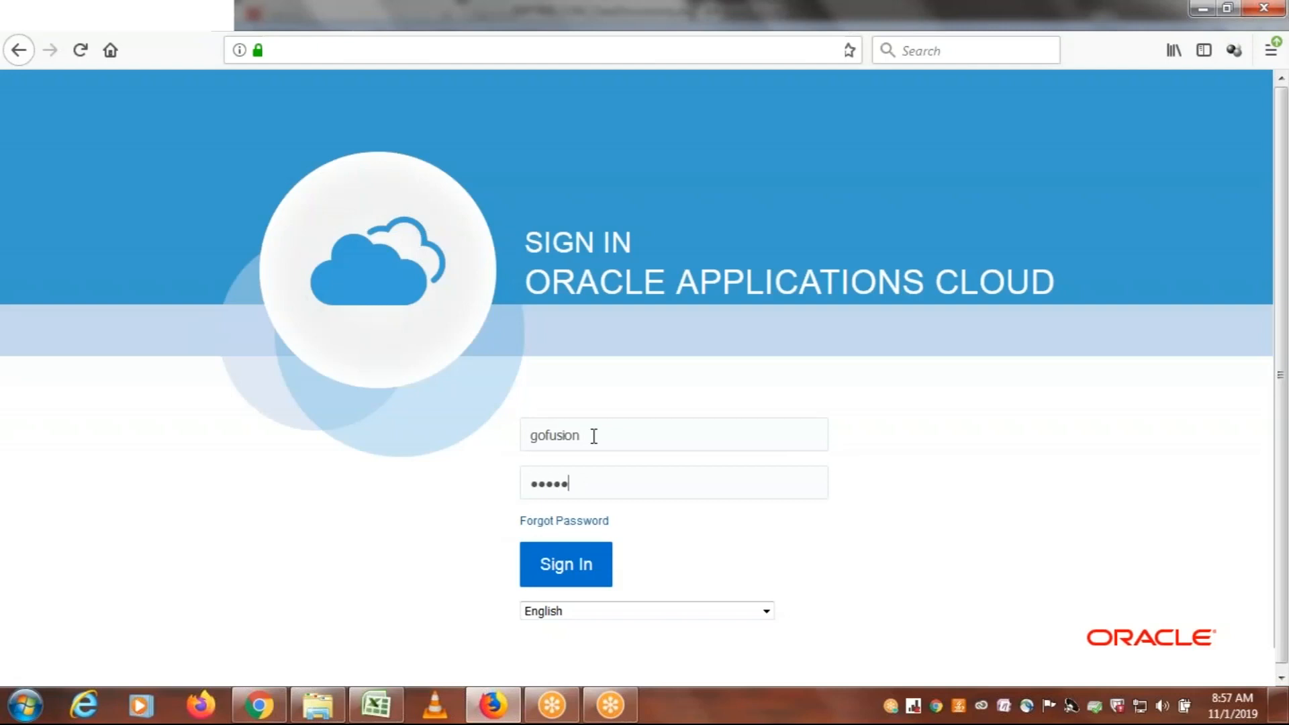
left_click(555, 566)
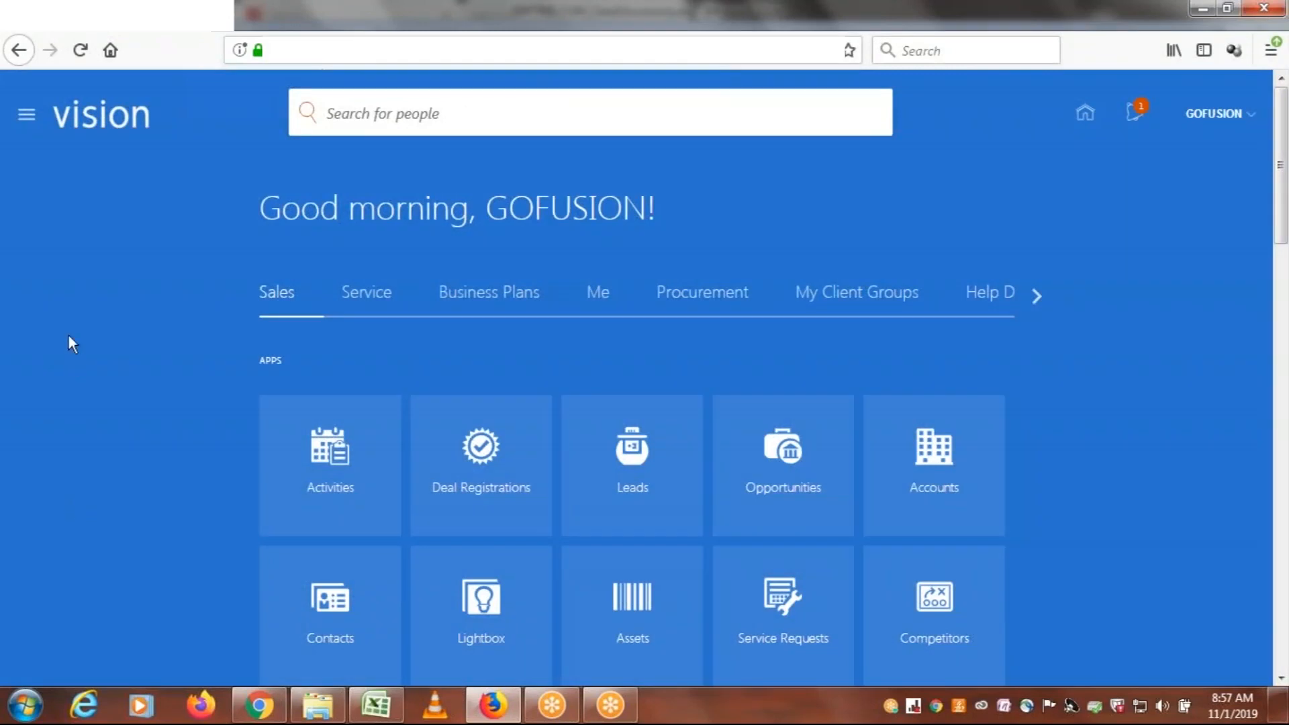
Switch to the Excel workbook, point out the Application Implementation Consultant role in cell D47 and return to the browser
left_click(376, 705)
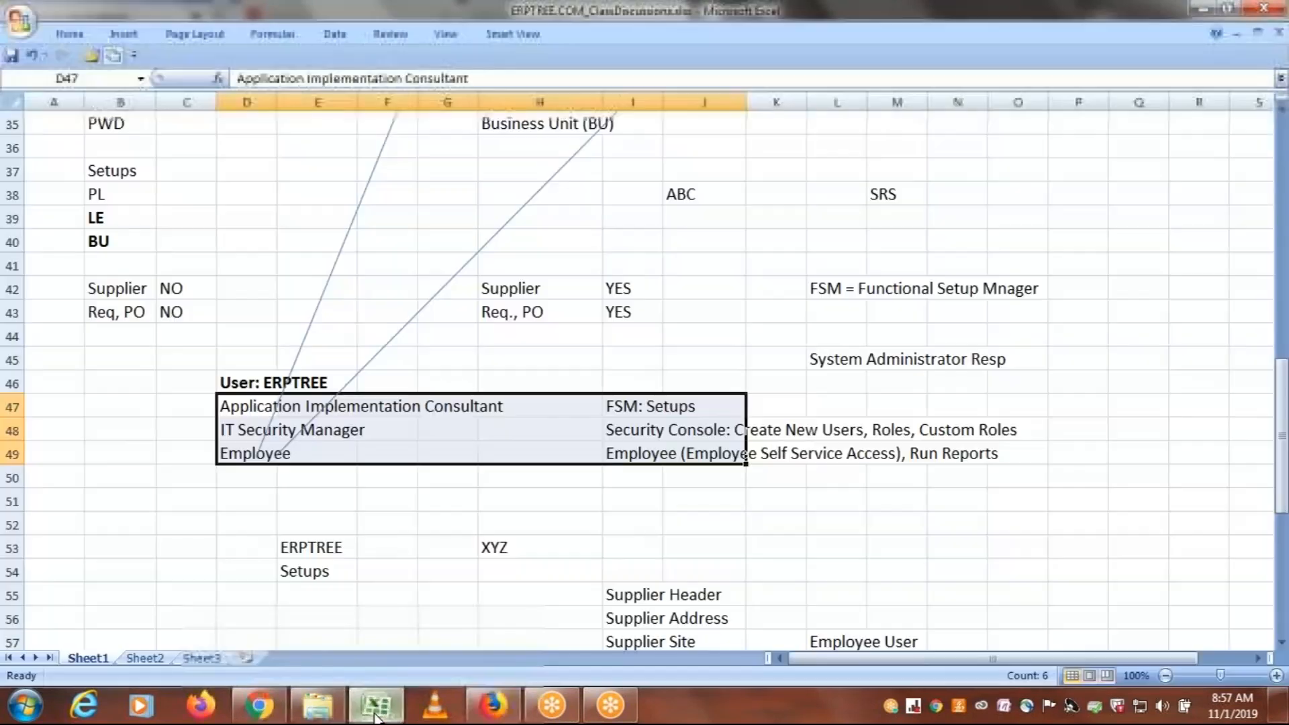
left_click(230, 407)
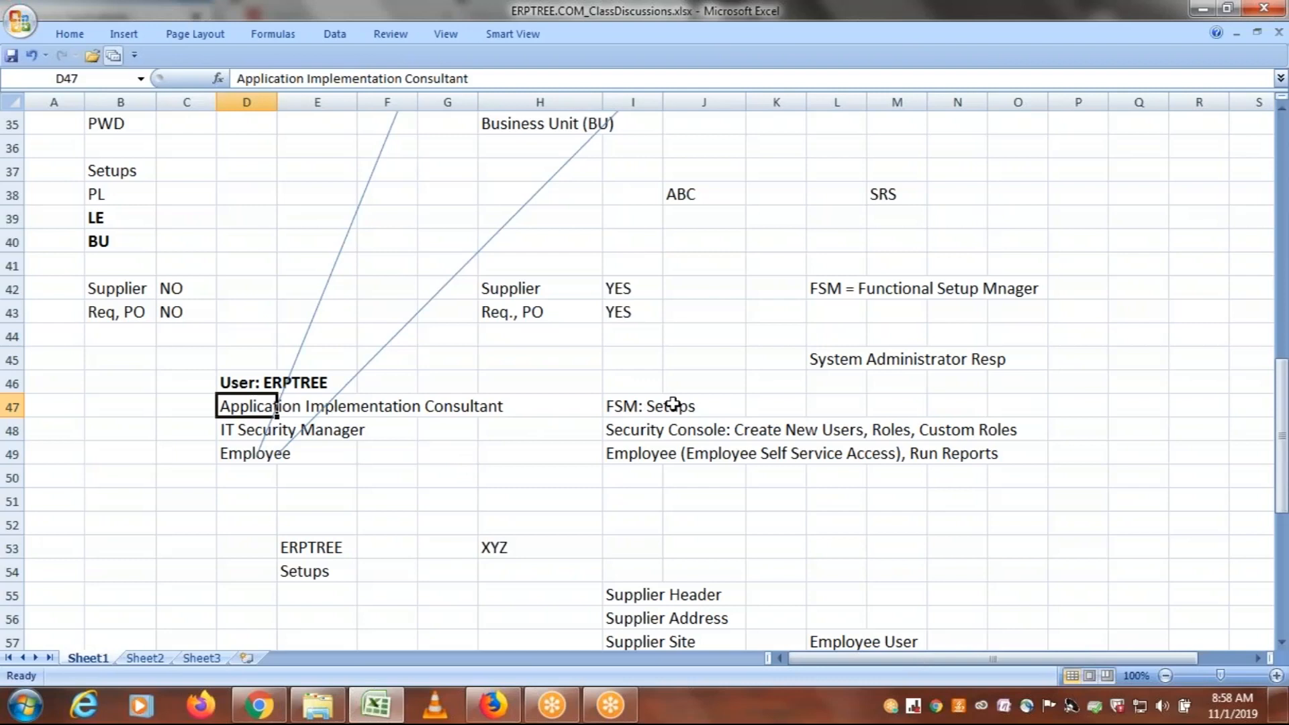
left_click(494, 705)
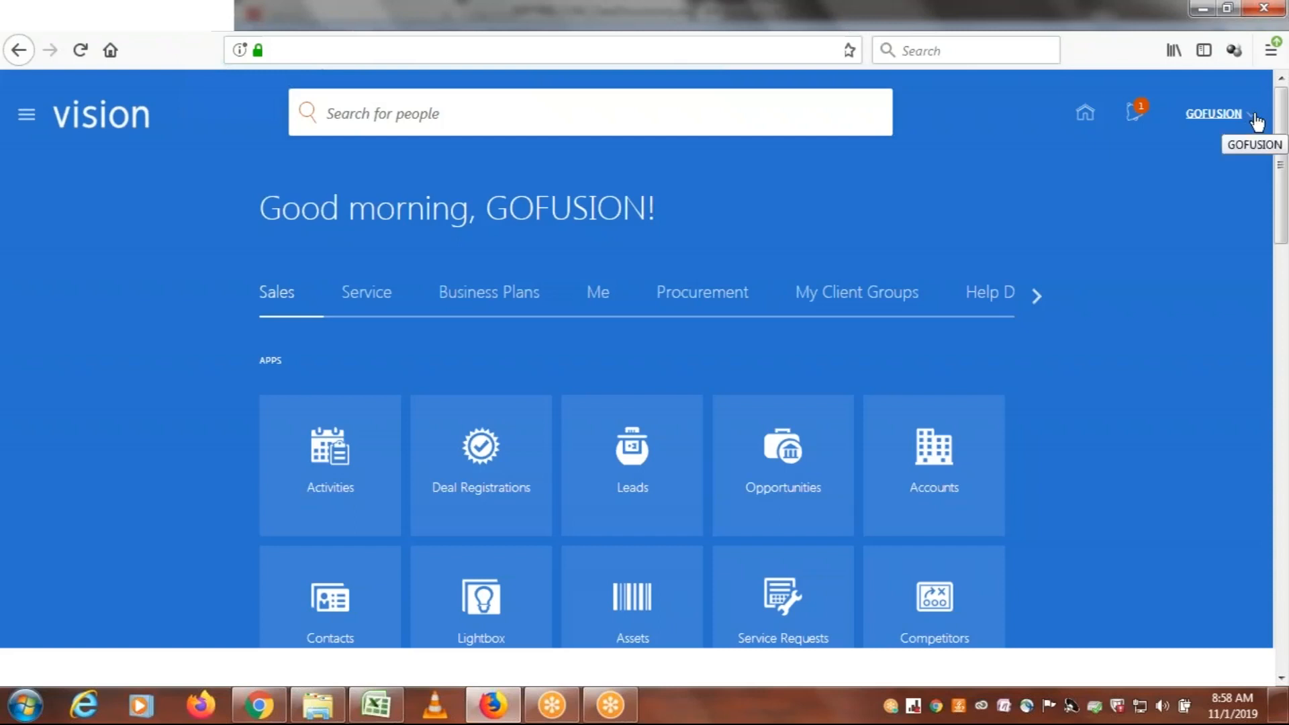
Open Setup and Maintenance from the GOFUSION user's Settings and Actions
left_click(1207, 119)
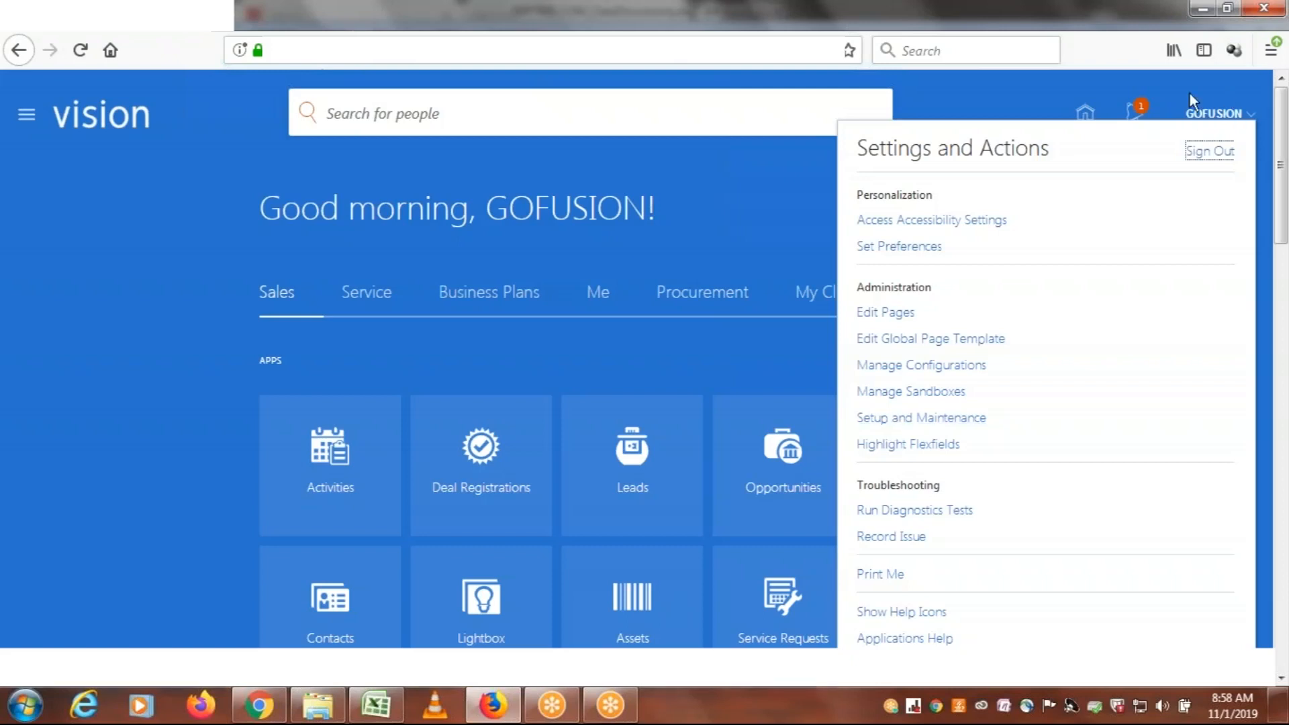
left_click(1202, 114)
left_click(1203, 114)
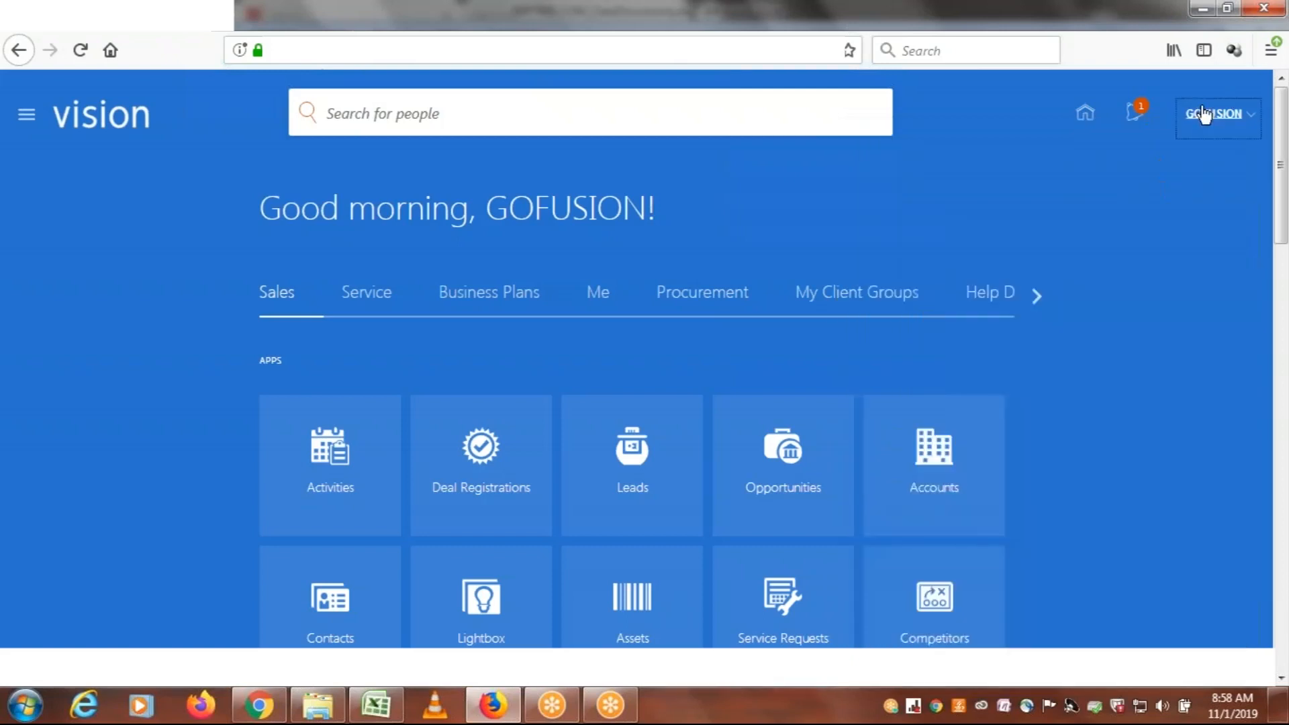
left_click(1203, 114)
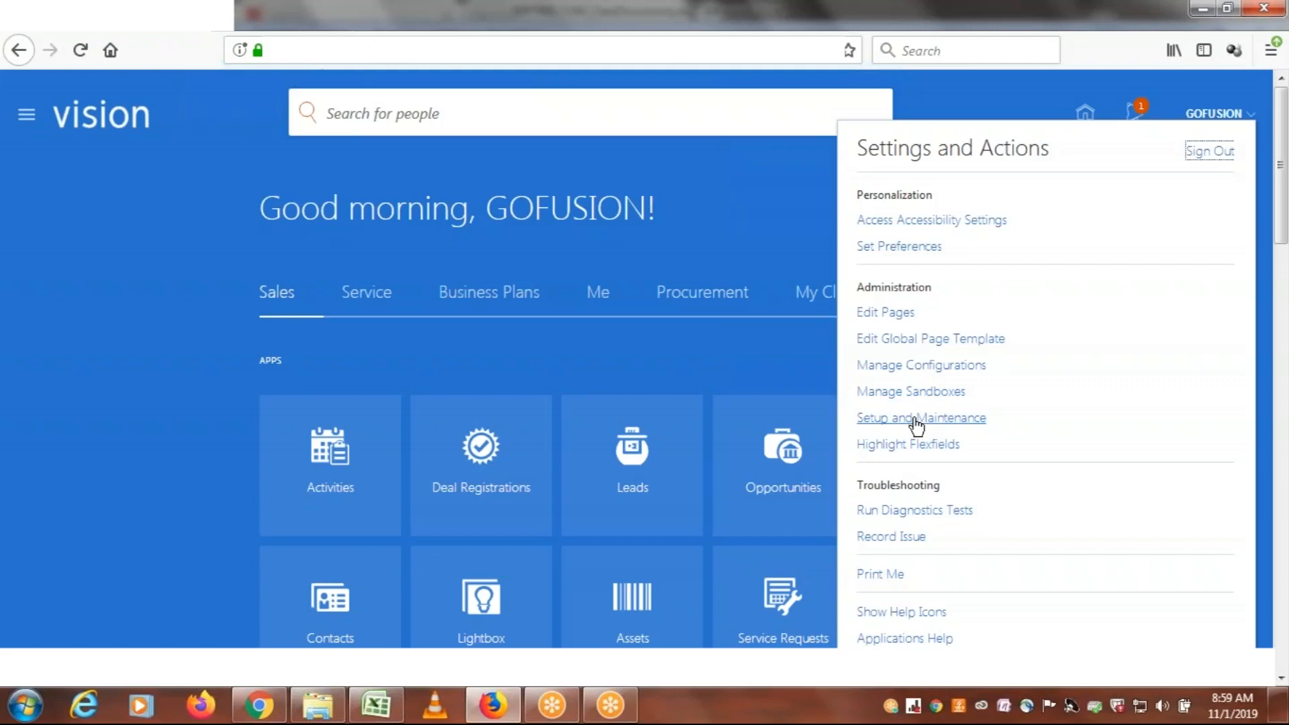
left_click(917, 420)
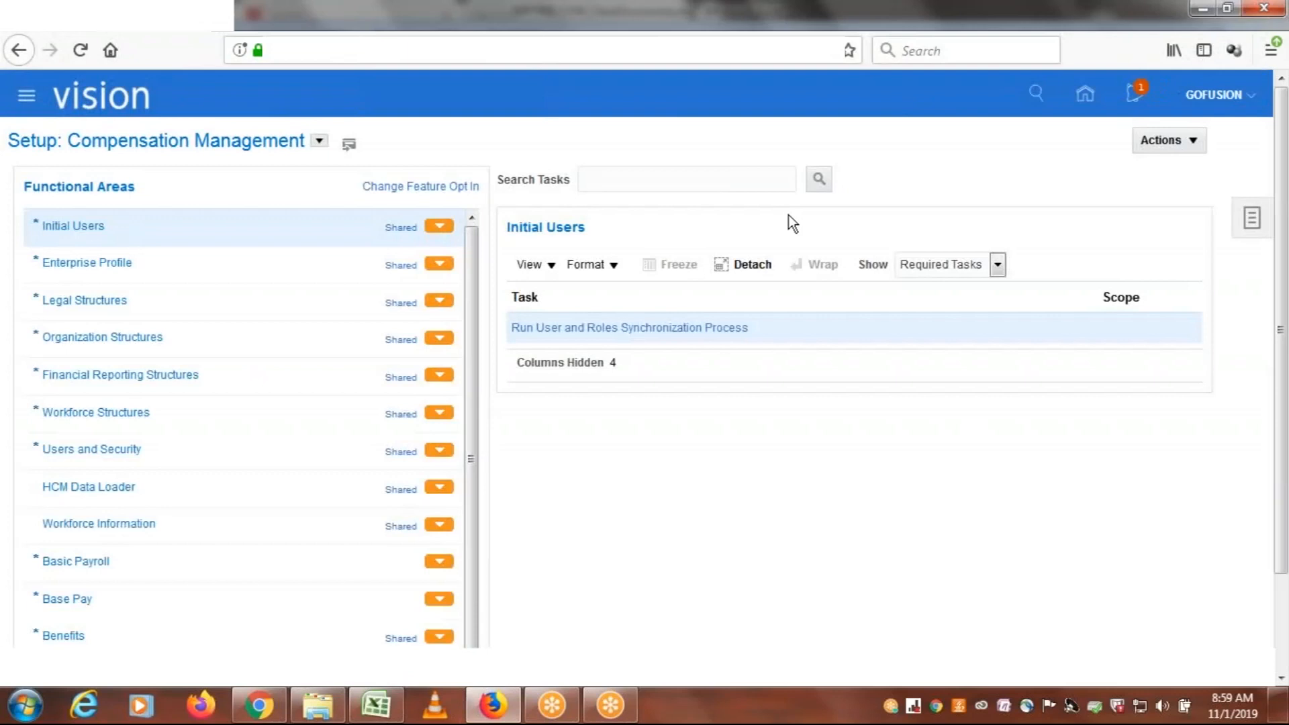
Look through the available setup offerings and switch the setup from Compensation Management to Financials
left_click(319, 141)
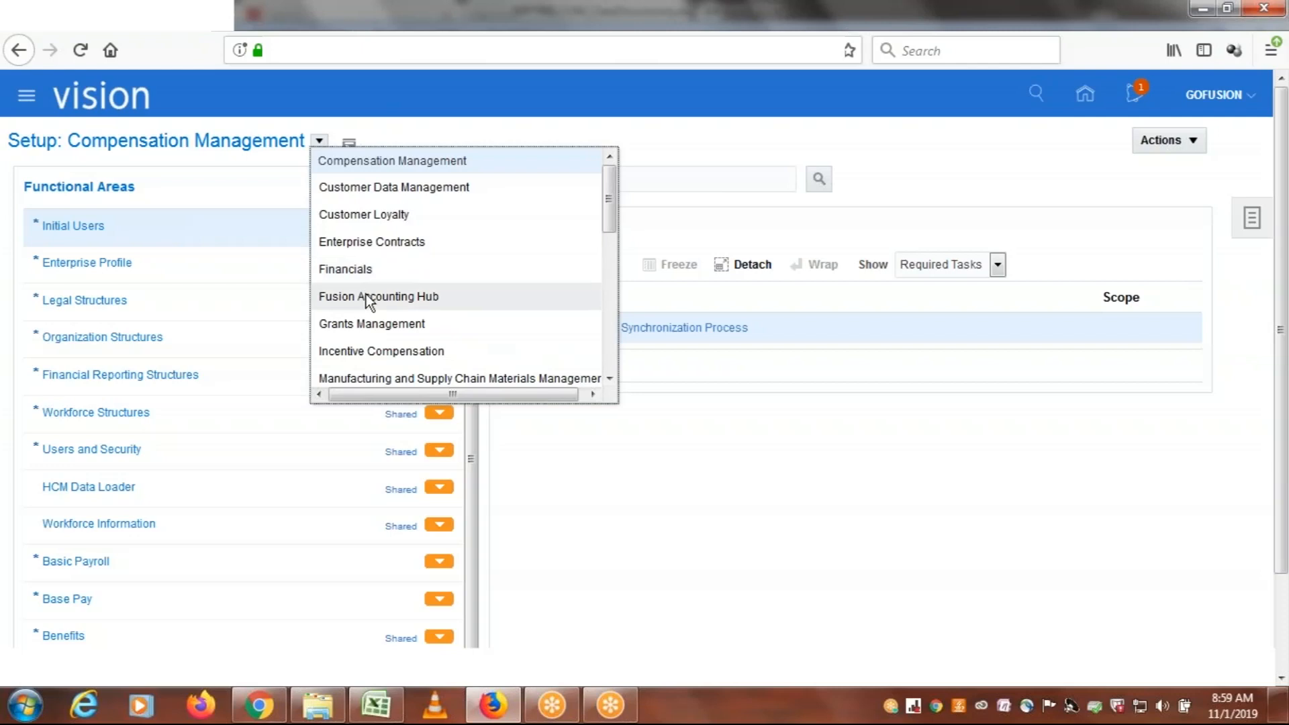
left_click_drag(611, 212, 615, 278)
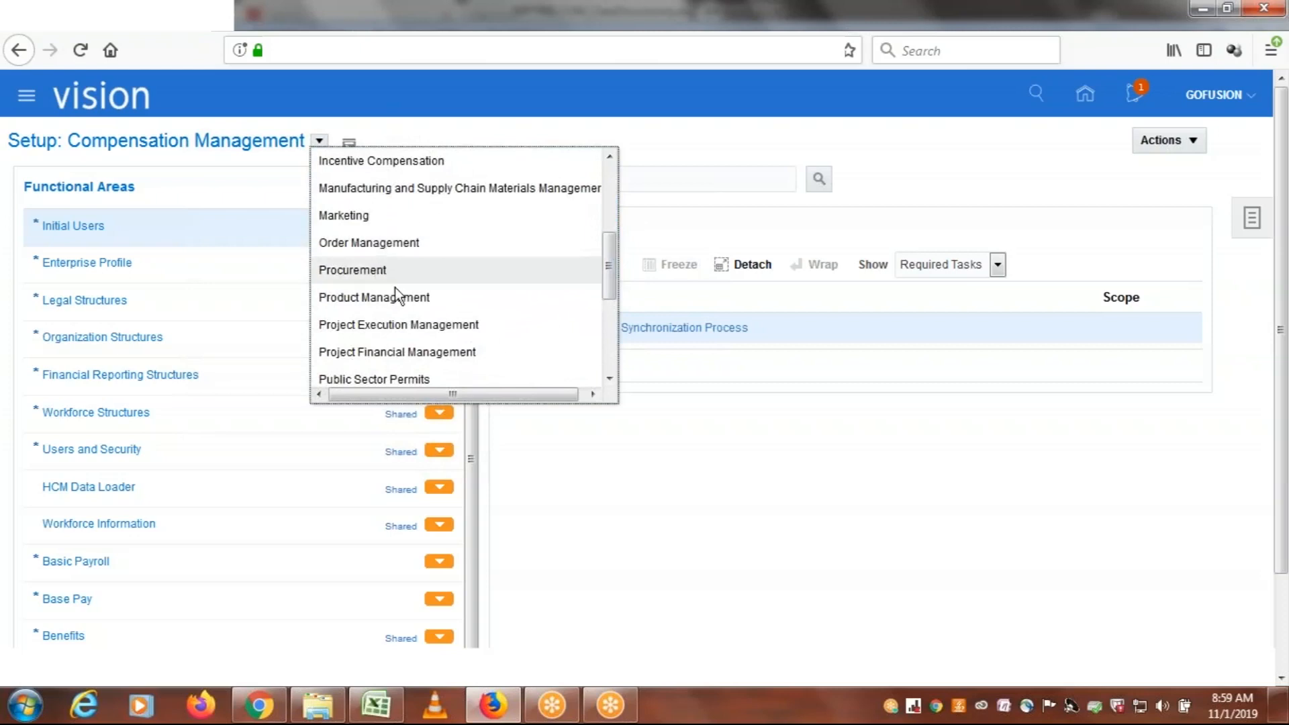
left_click_drag(610, 271, 611, 353)
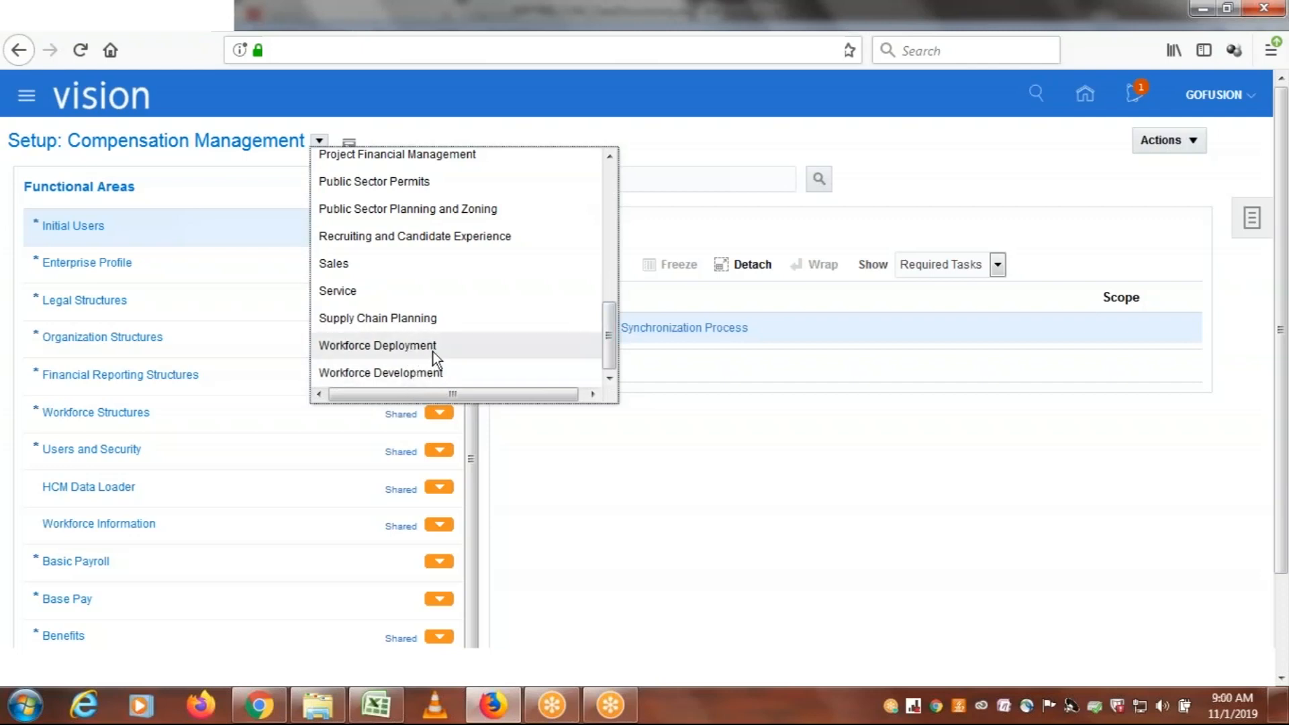
left_click_drag(609, 344, 578, 216)
left_click(389, 255)
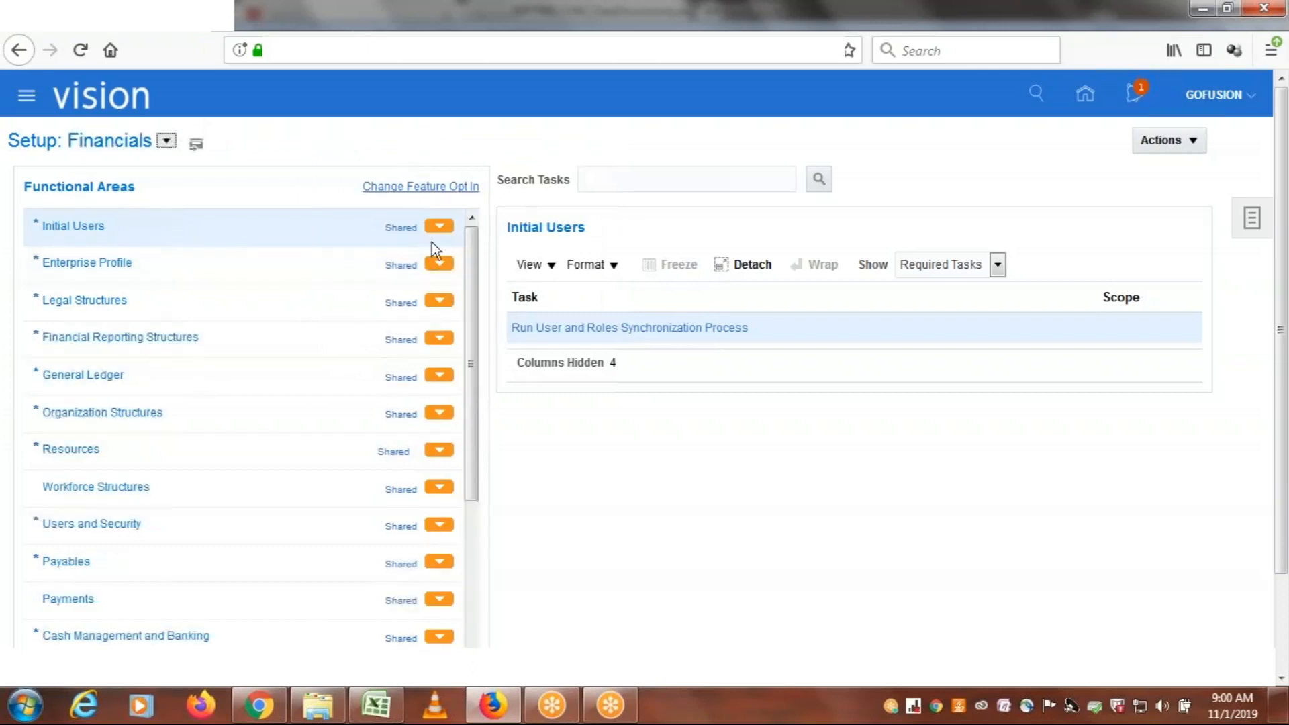
Display the General Ledger functional area's required tasks, then switch to All Tasks and browse them
left_click_drag(474, 267, 471, 312)
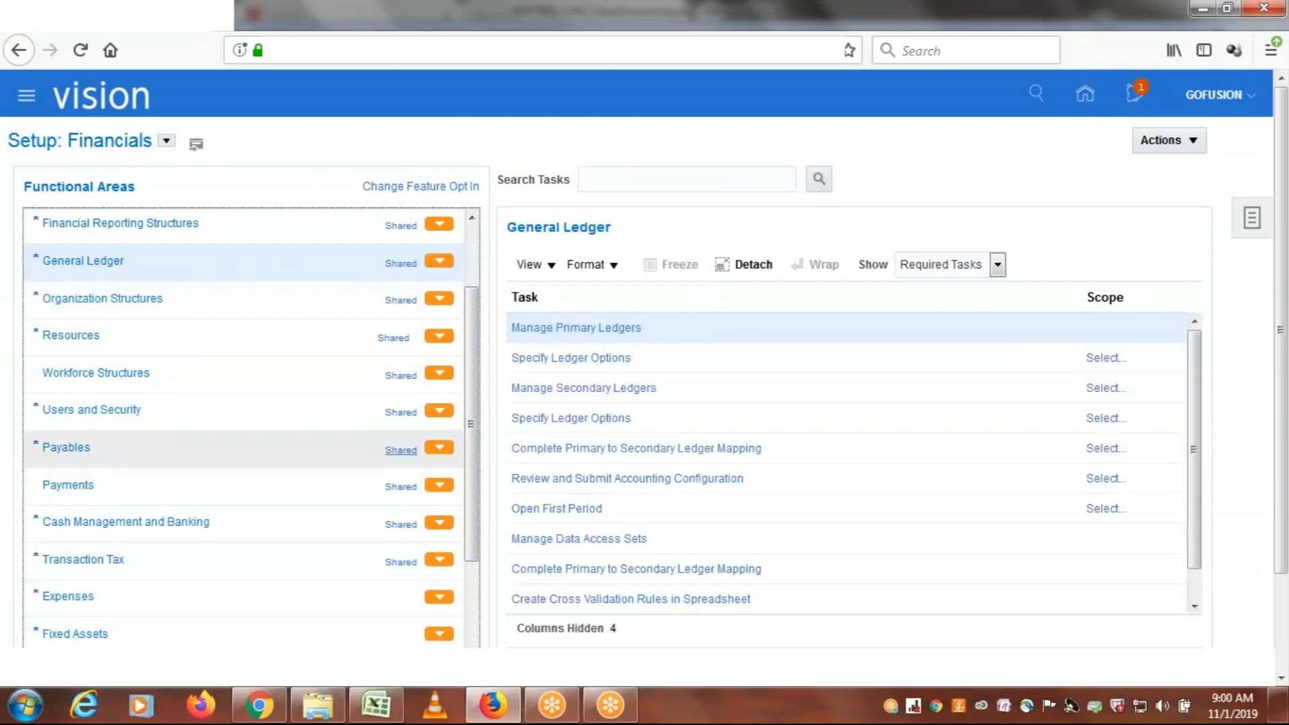
left_click(1183, 364)
left_click_drag(1192, 365, 1198, 497)
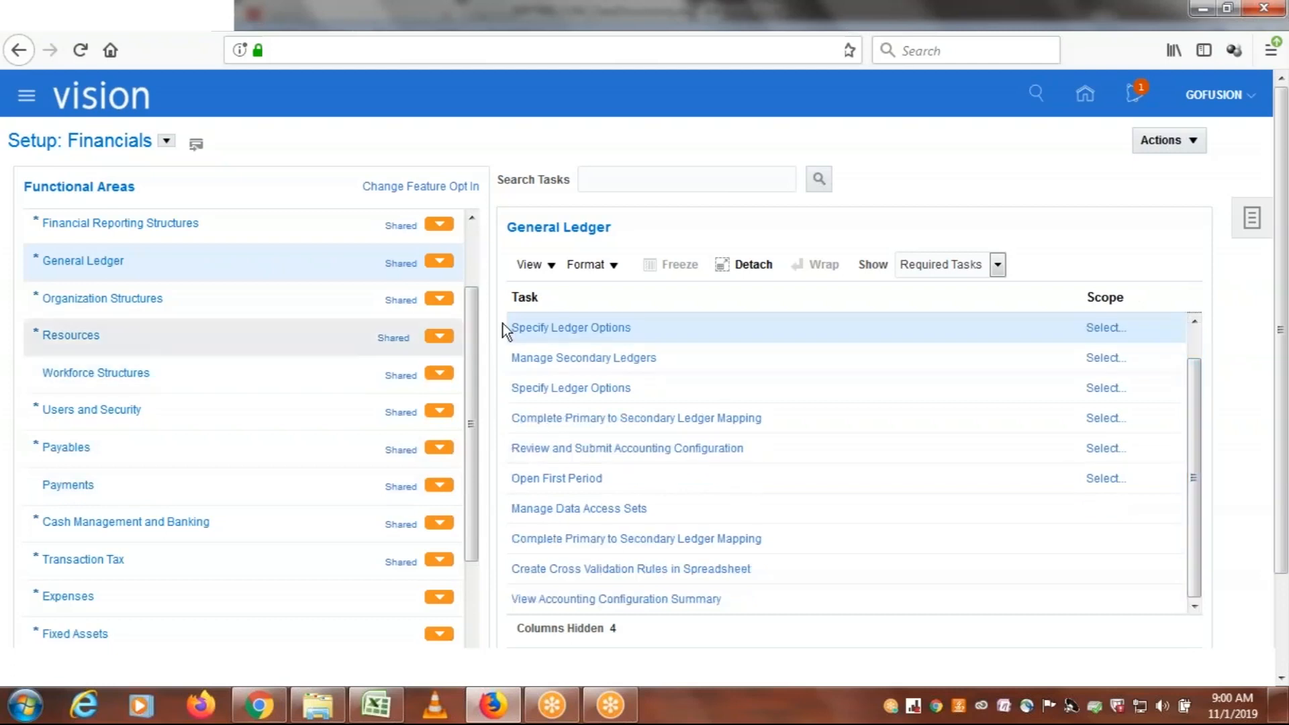
left_click(999, 264)
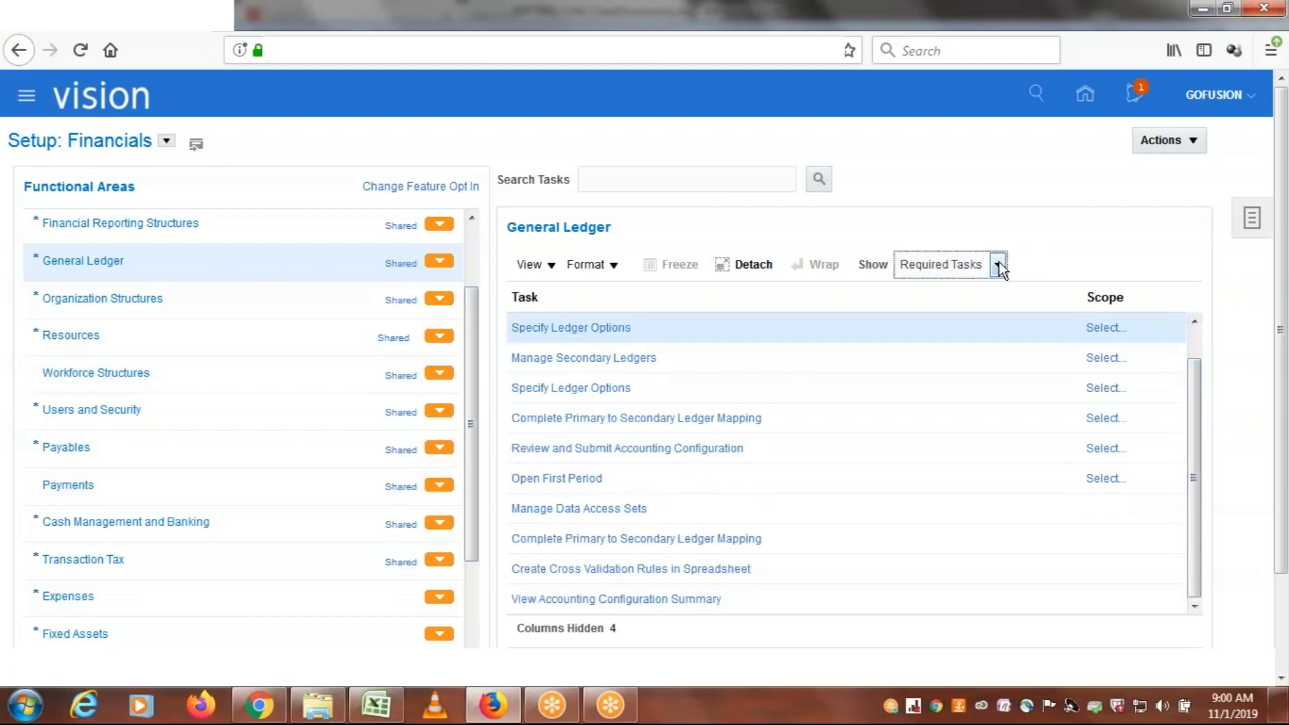
left_click(950, 285)
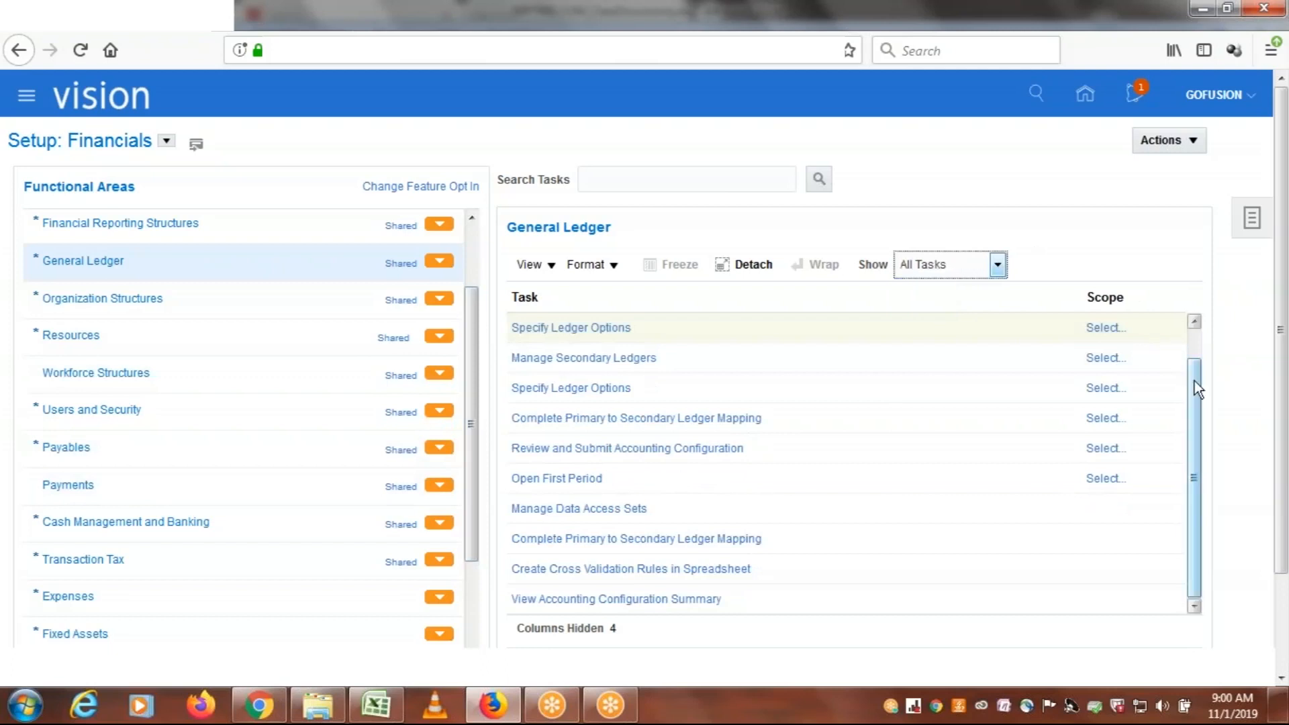
mouse_move(1194, 339)
left_mouse_down()
mouse_move(1210, 573)
mouse_move(1198, 356)
left_mouse_up()
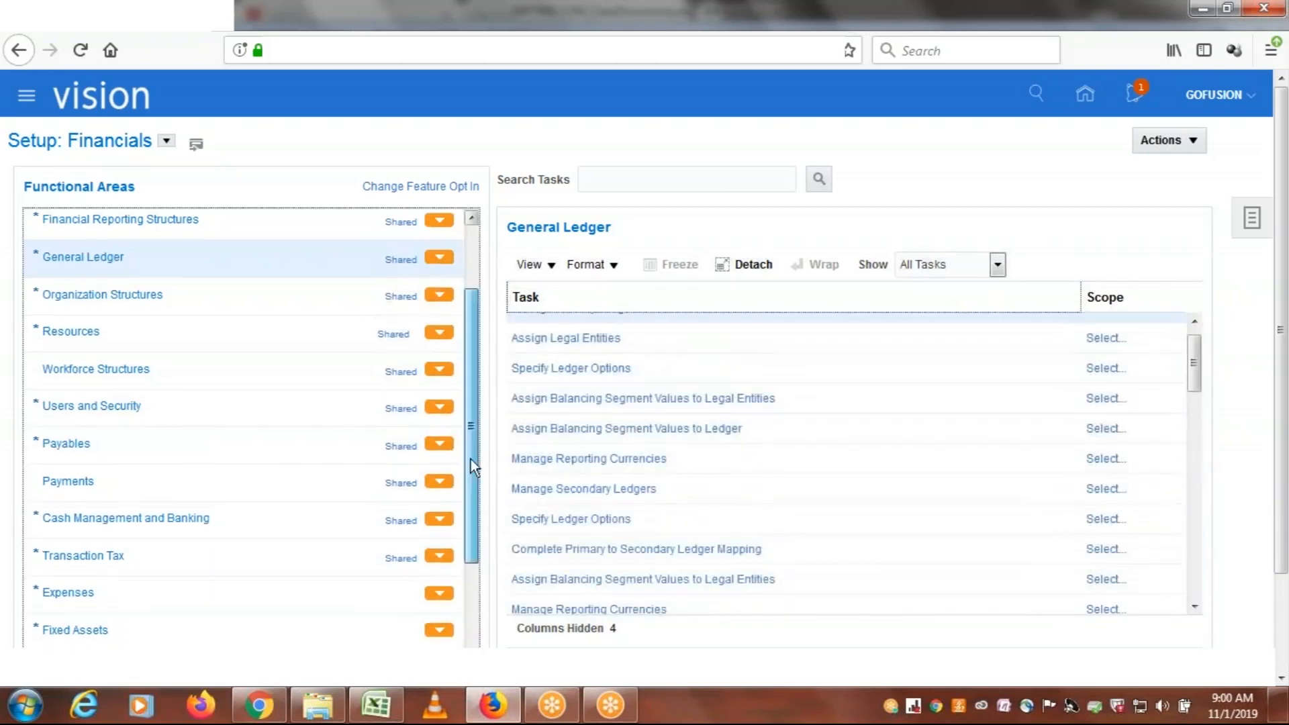
Open the Fixed Assets functional area, show All Tasks and browse the complete task list
left_click_drag(470, 460, 471, 534)
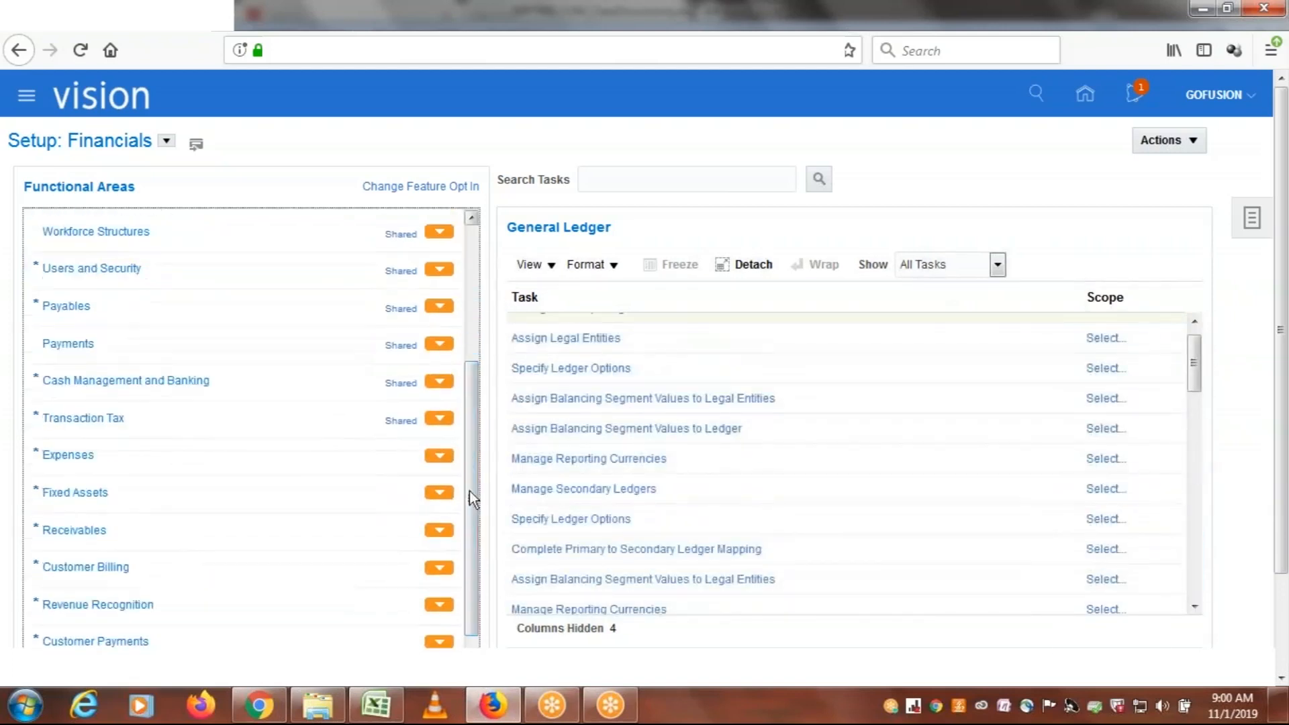
left_click(95, 492)
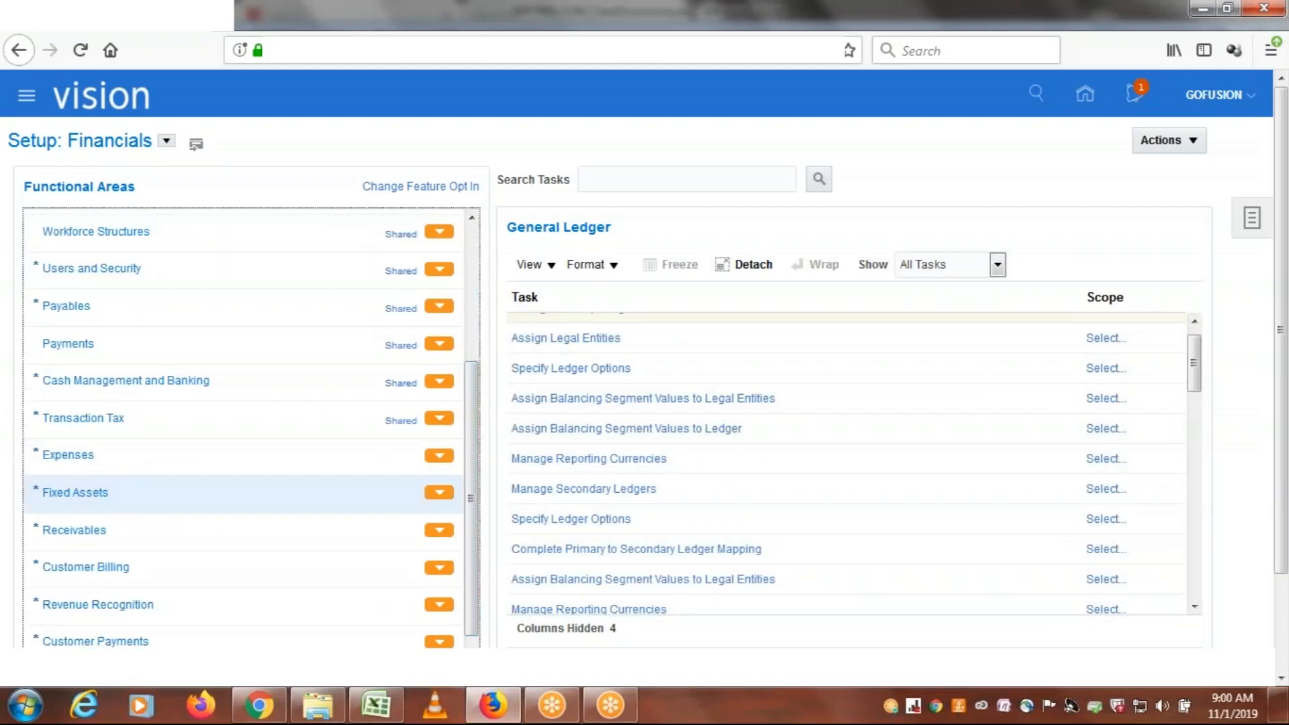
left_click(999, 266)
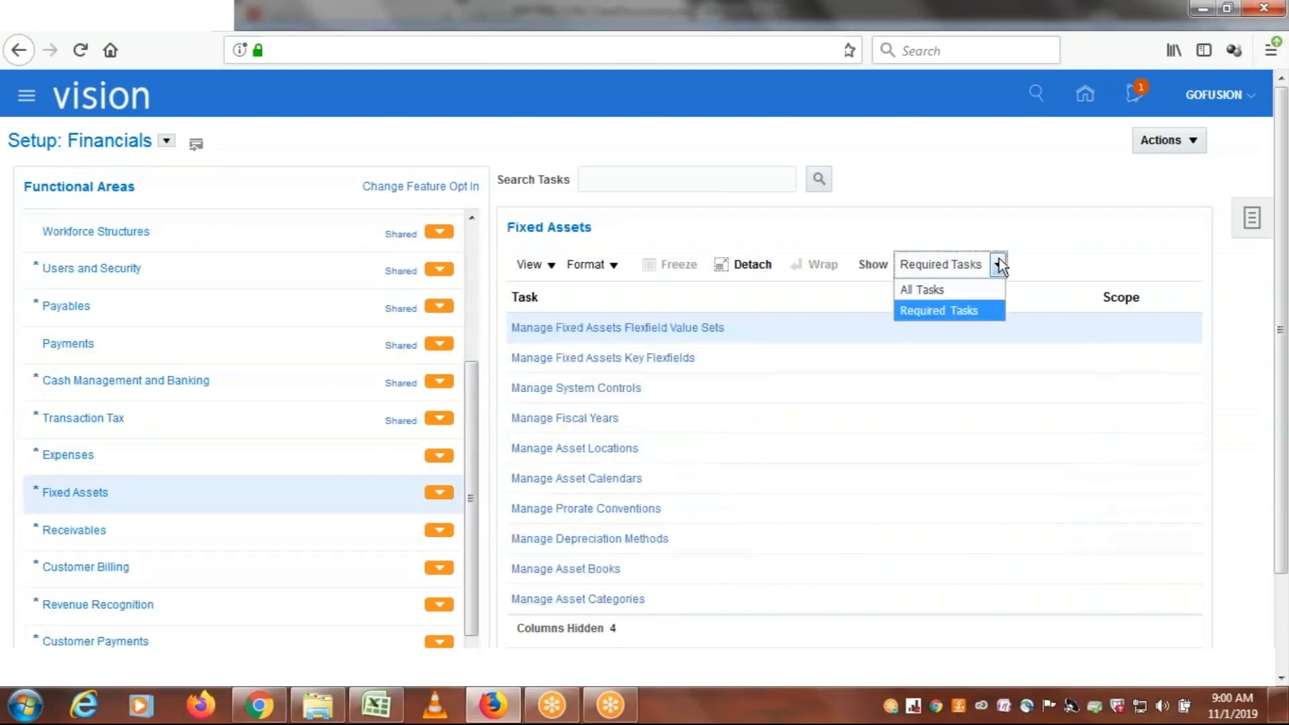
left_click(948, 288)
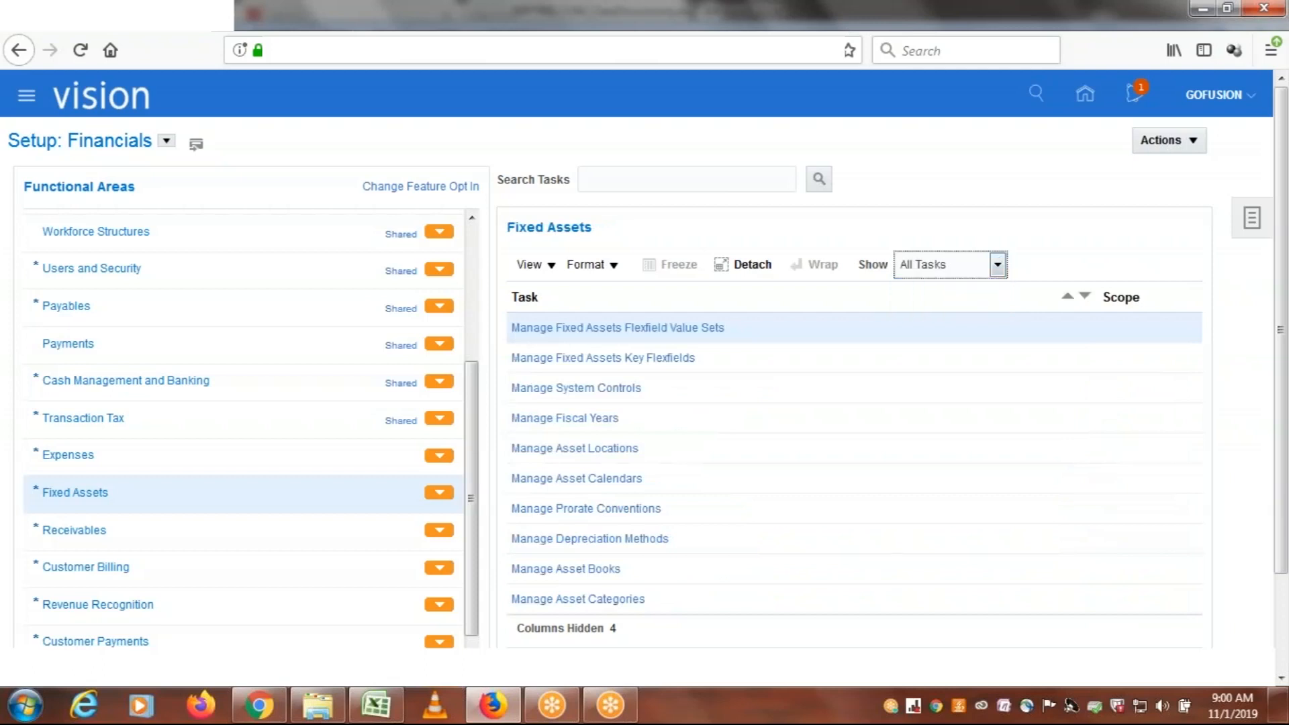
left_click_drag(1195, 374, 1202, 557)
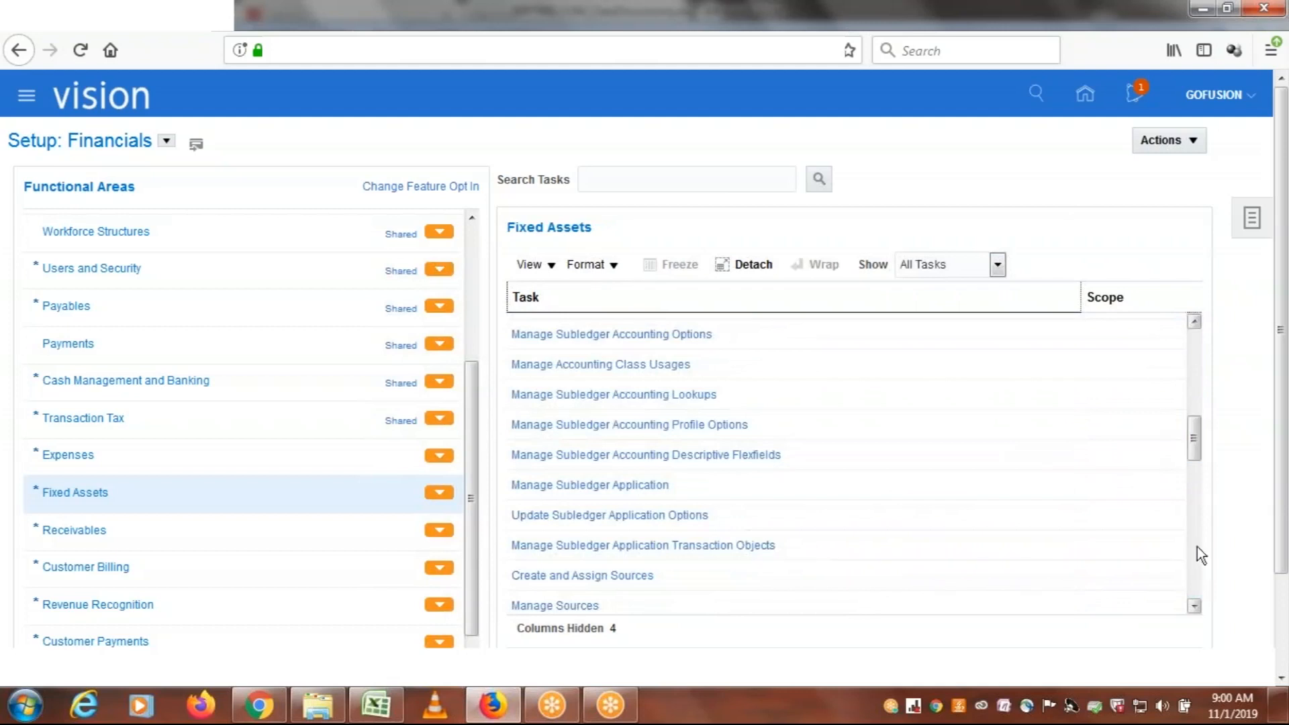
left_click_drag(1197, 437, 1194, 595)
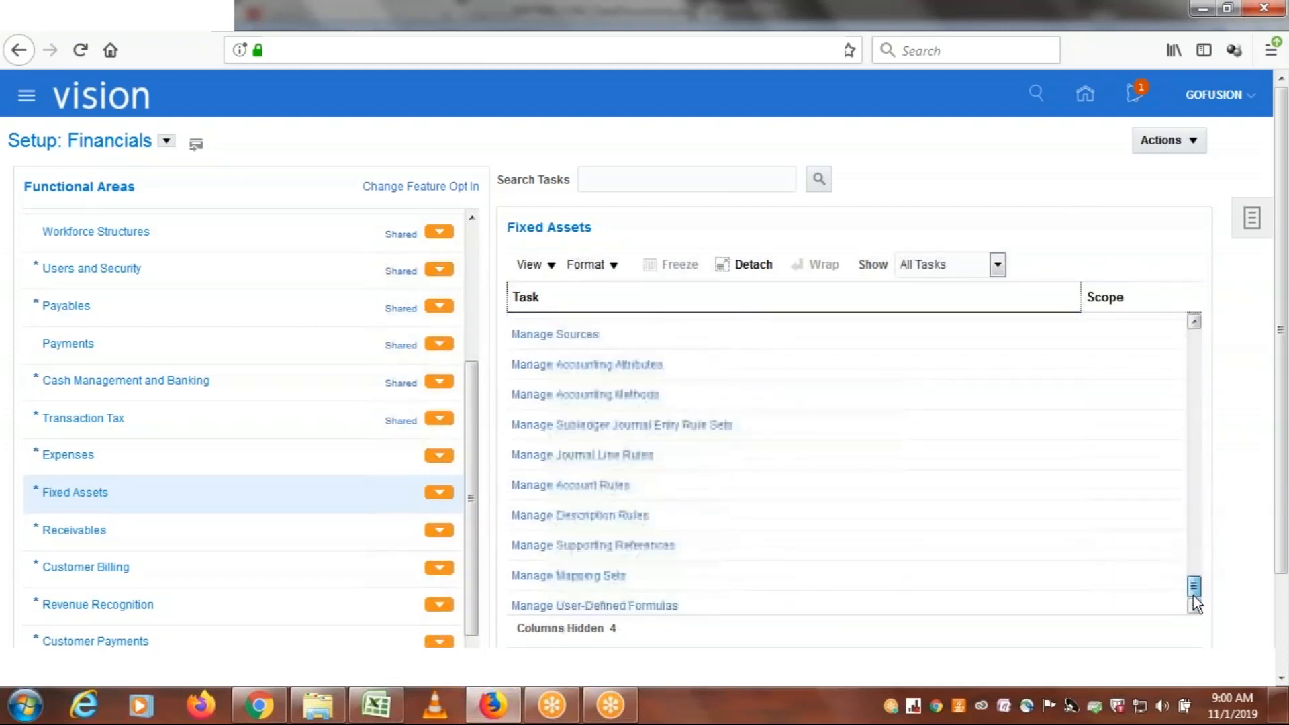
left_click_drag(1197, 539, 1186, 335)
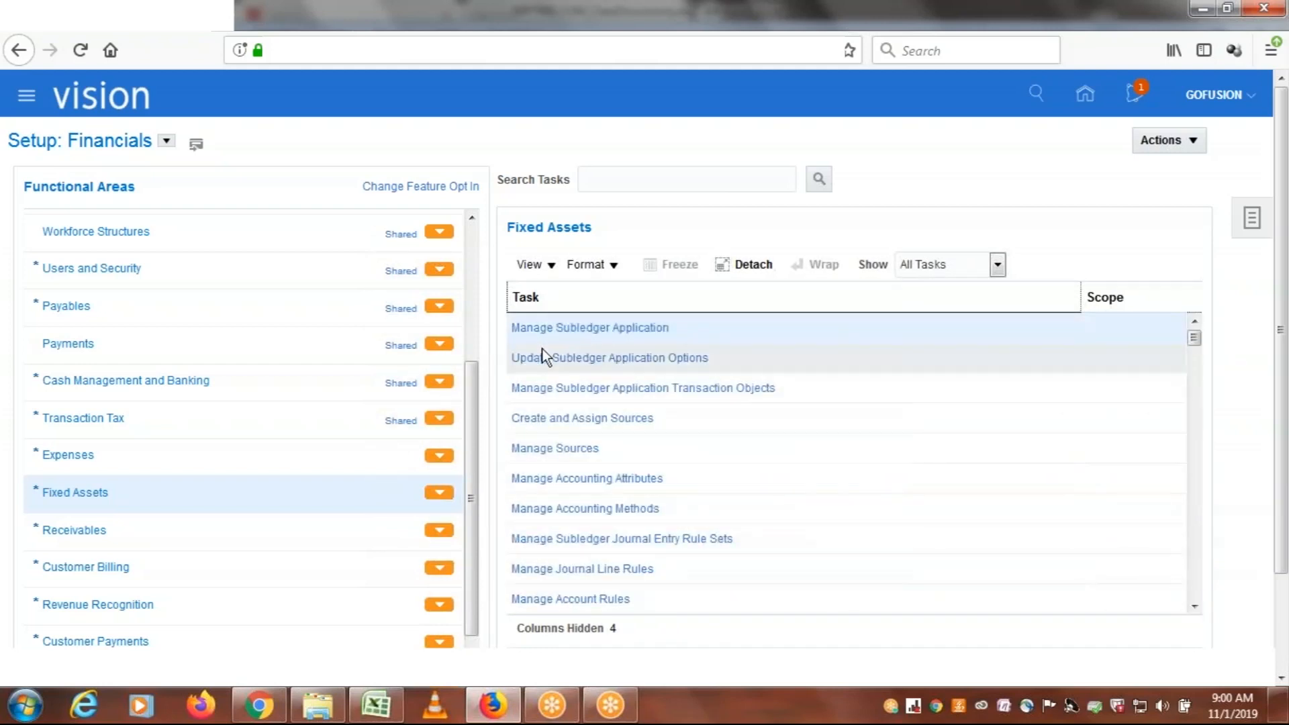
Open the Receivables functional area, show All Tasks and look through the whole task list
left_click(87, 534)
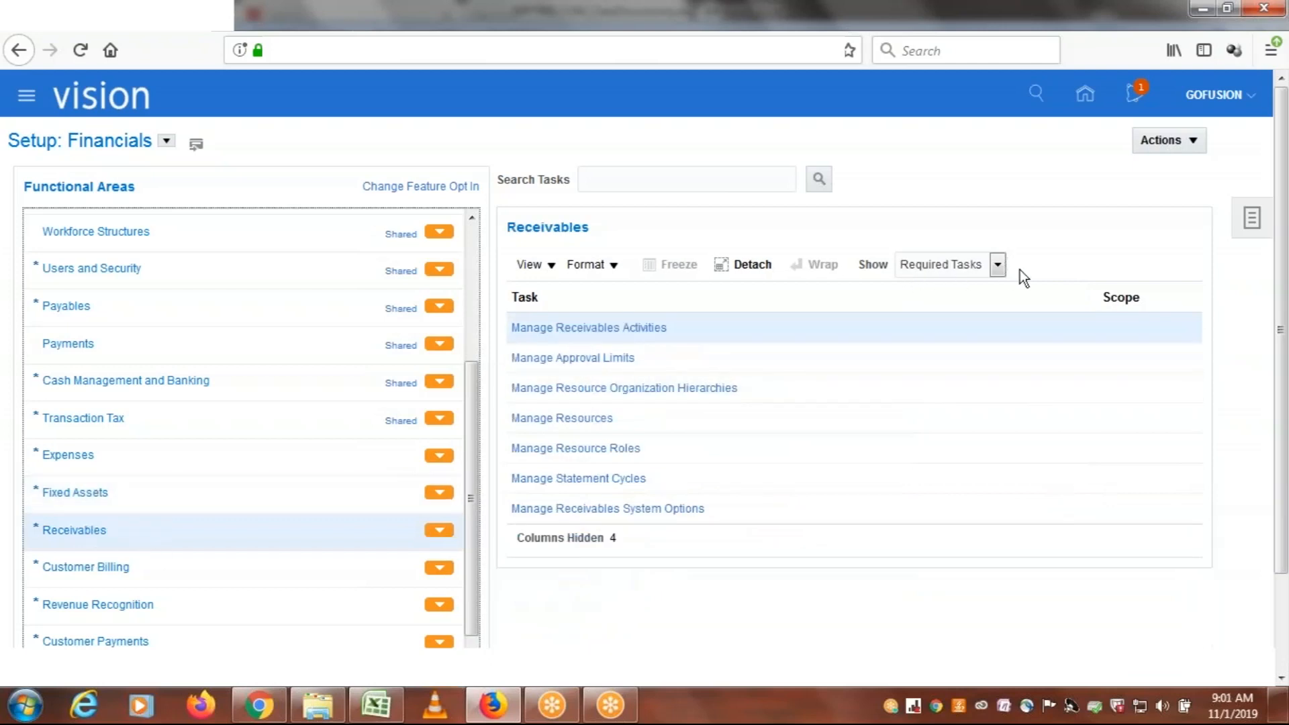
left_click(998, 266)
left_click(931, 295)
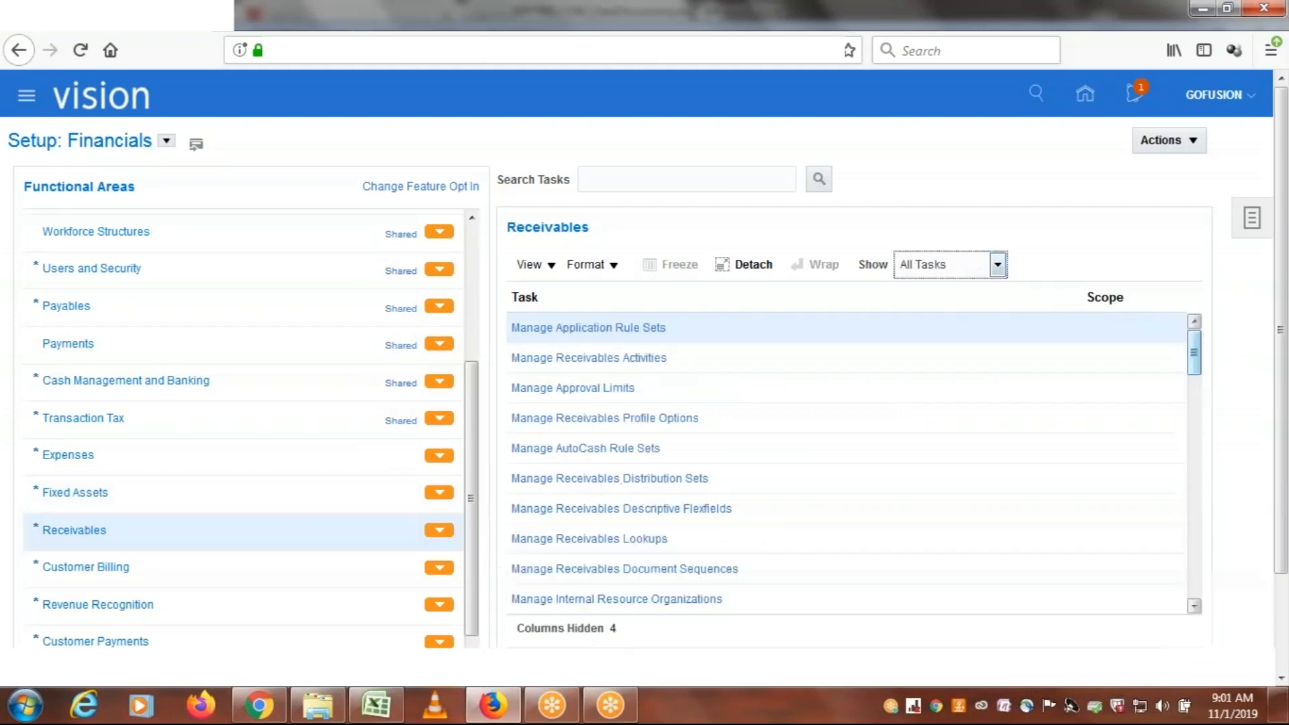
left_click_drag(1194, 351, 1198, 590)
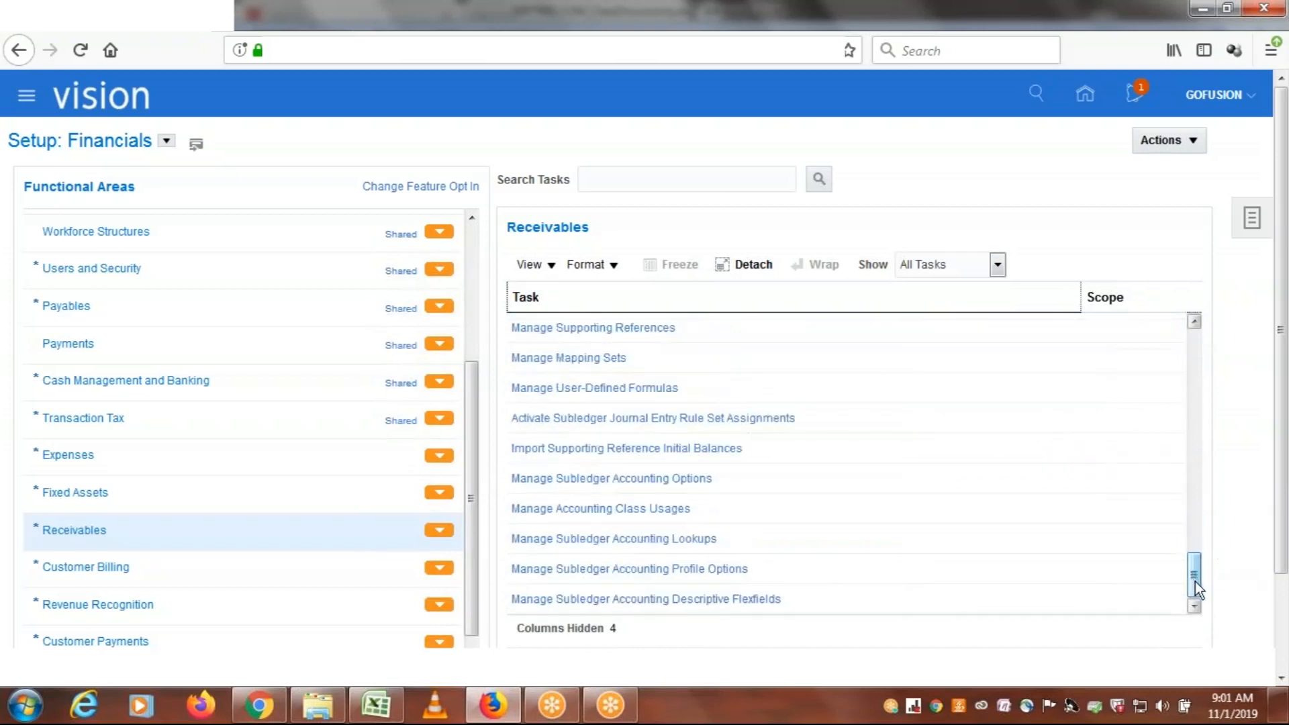
left_click_drag(1195, 582, 1195, 502)
left_click_drag(1202, 402, 1203, 329)
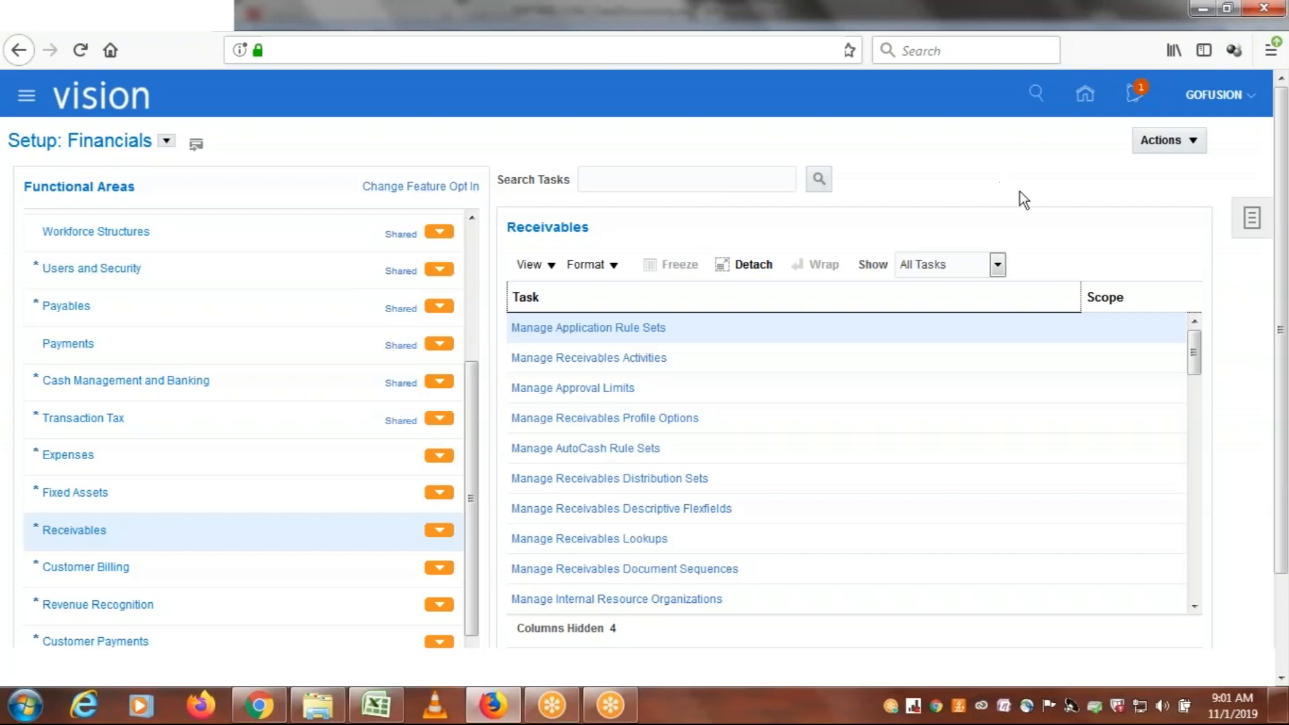
Expand the setup tasks list and open Manage Implementation Projects
left_click(1252, 222)
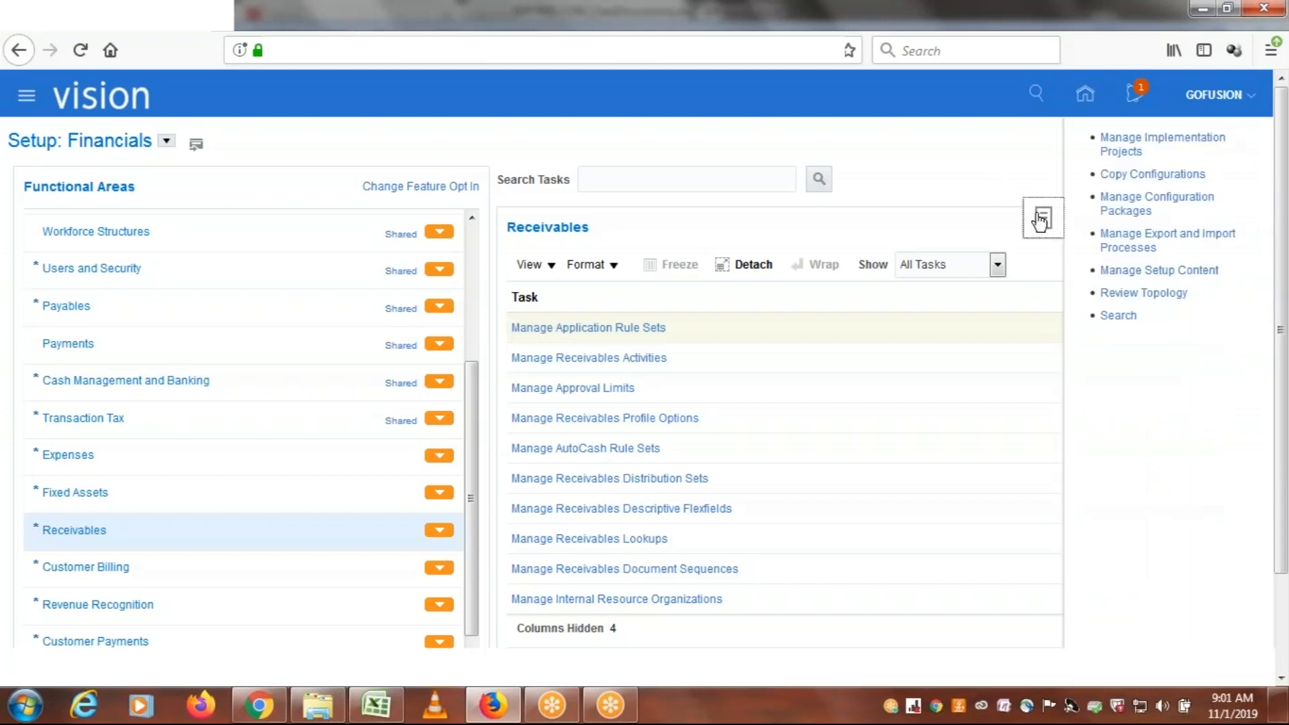
left_click(1041, 220)
left_click(1118, 144)
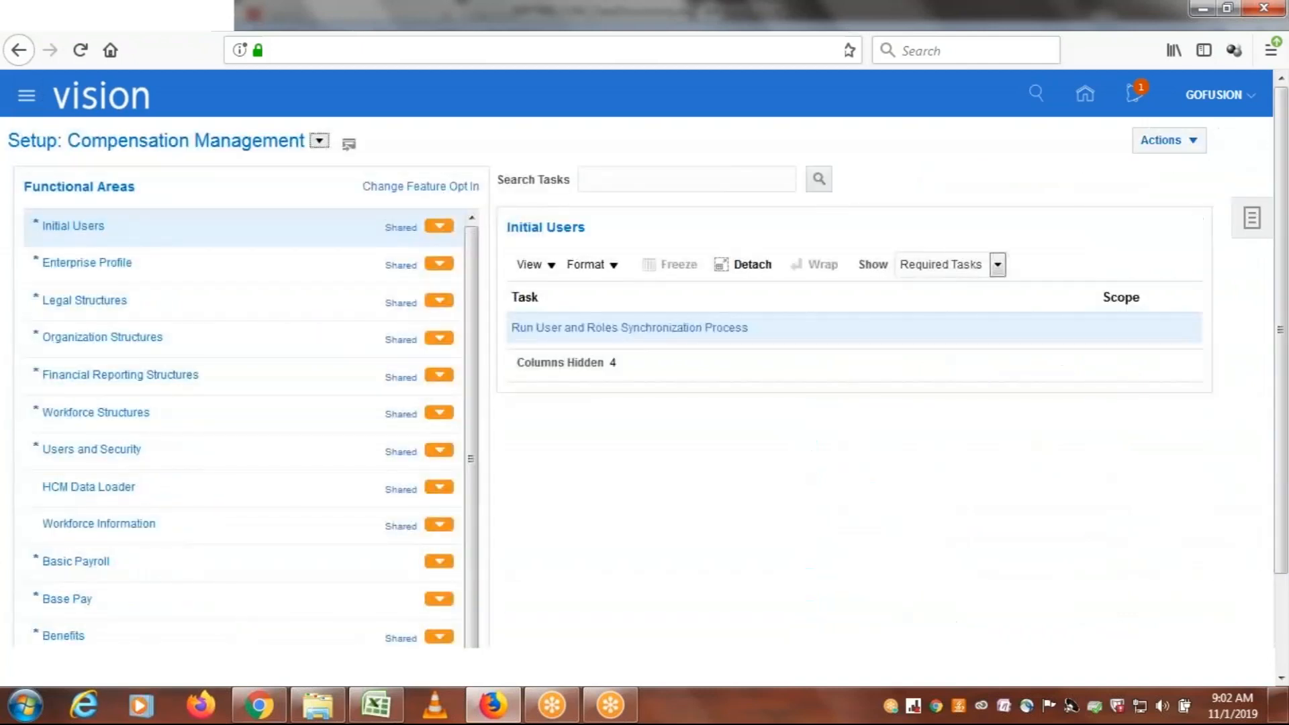
Open Setup and Maintenance from the signed-in user's settings and look at the list of available offerings
left_click(1213, 95)
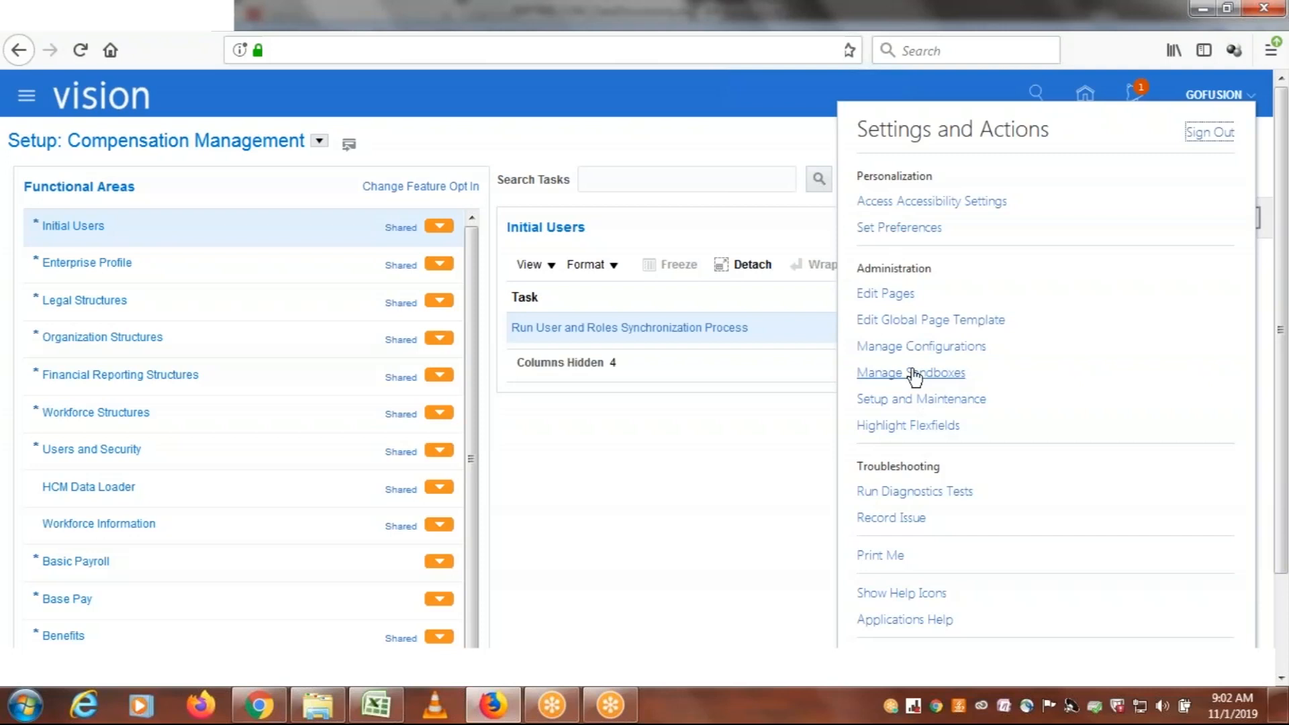
left_click(906, 401)
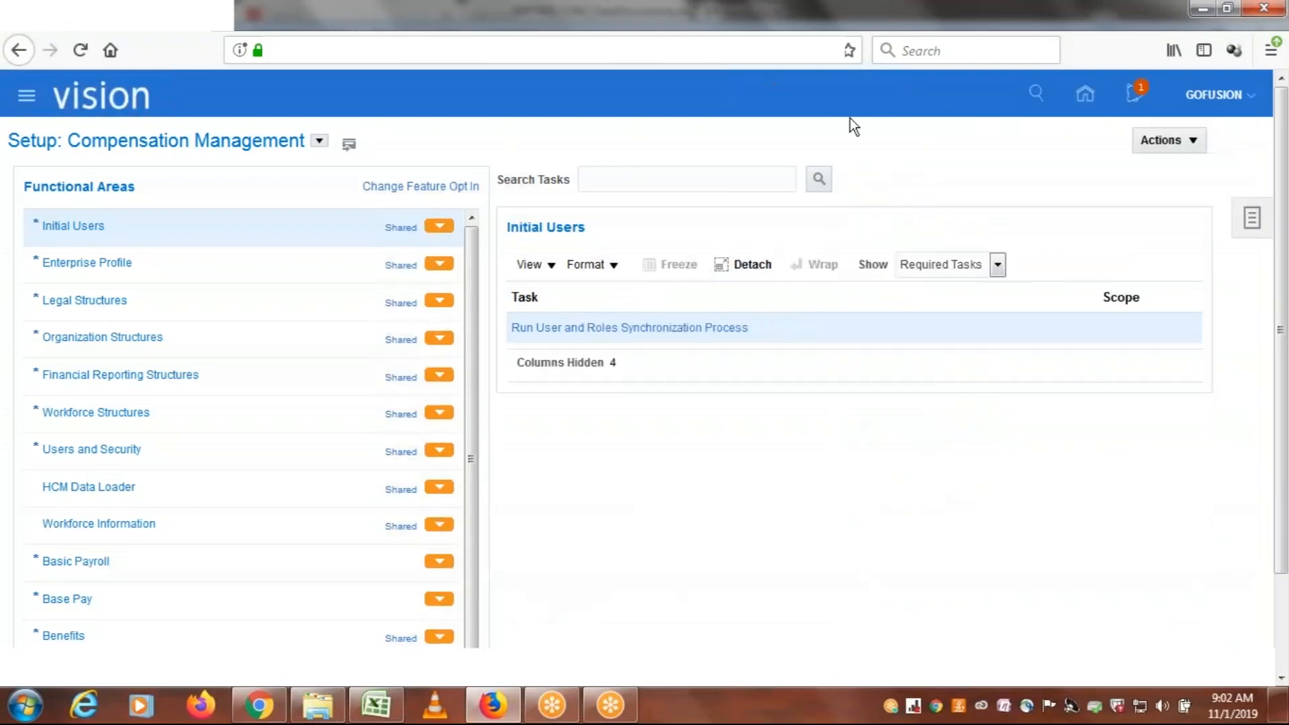
left_click(319, 145)
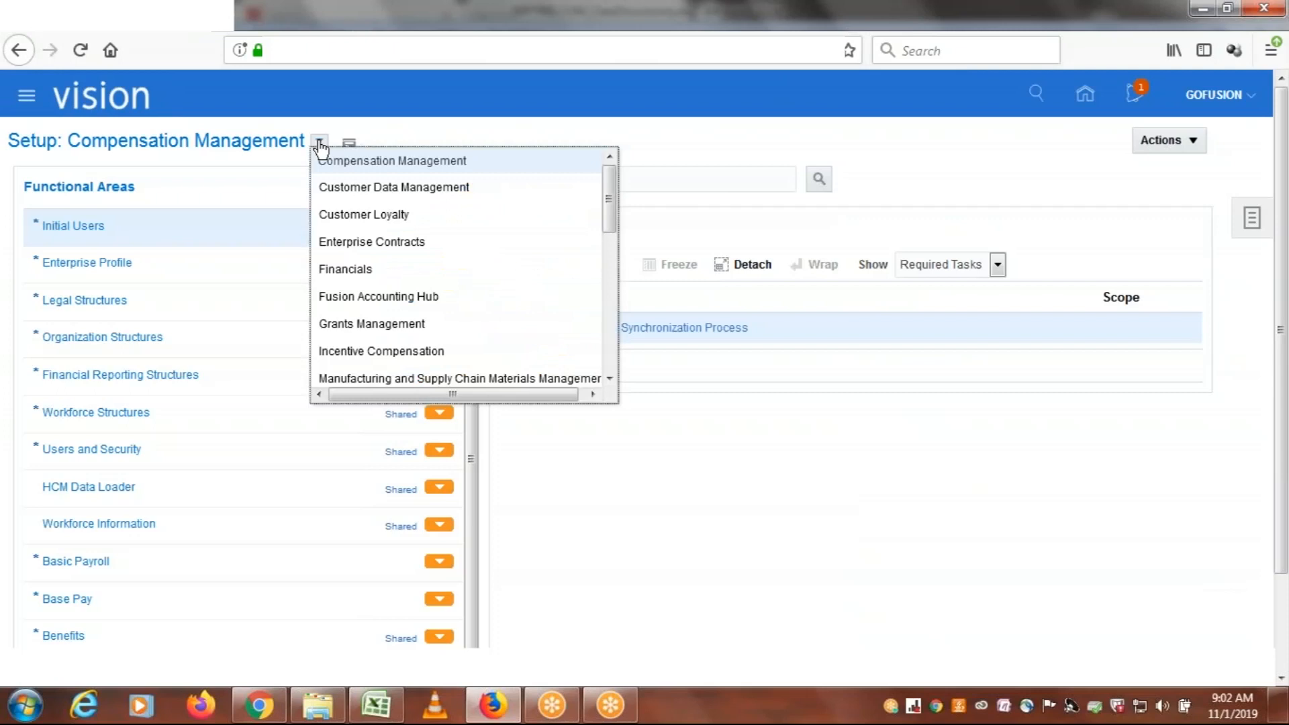
left_click(705, 130)
Open Manage Implementation Projects from the setup tasks and look through the whole list of existing projects
left_click(1252, 220)
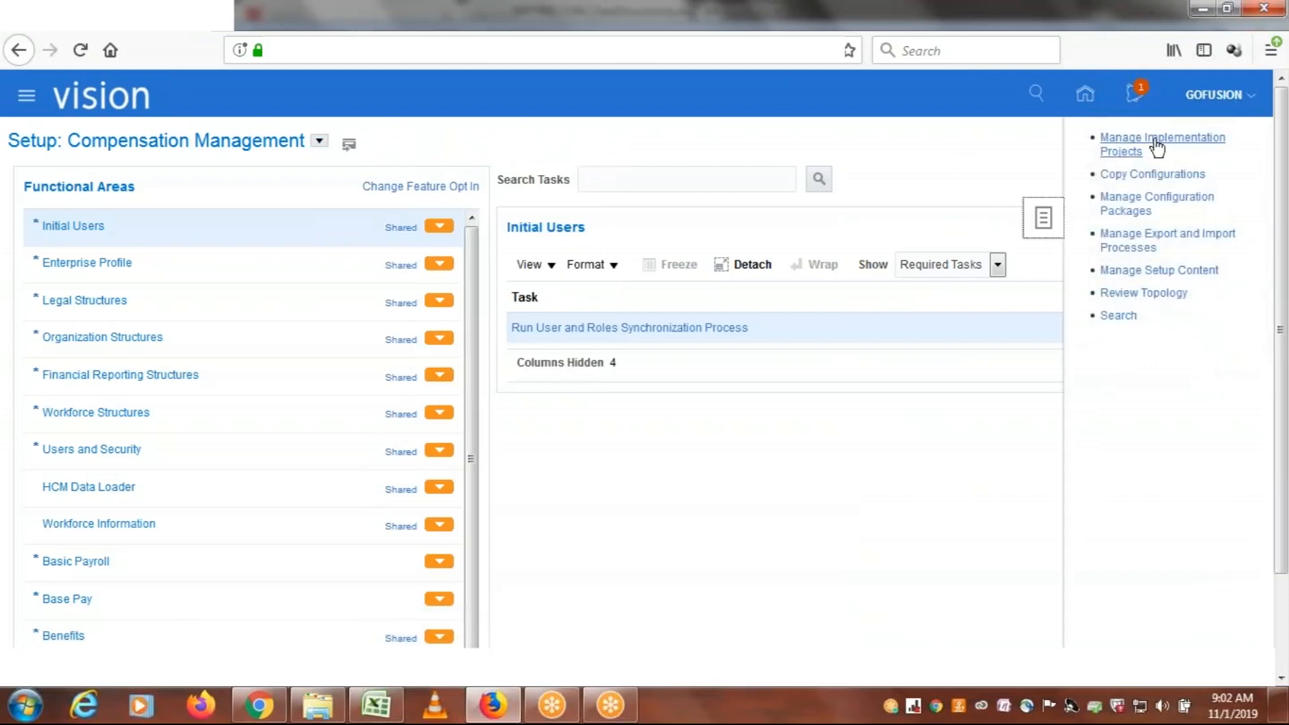
left_click(1133, 143)
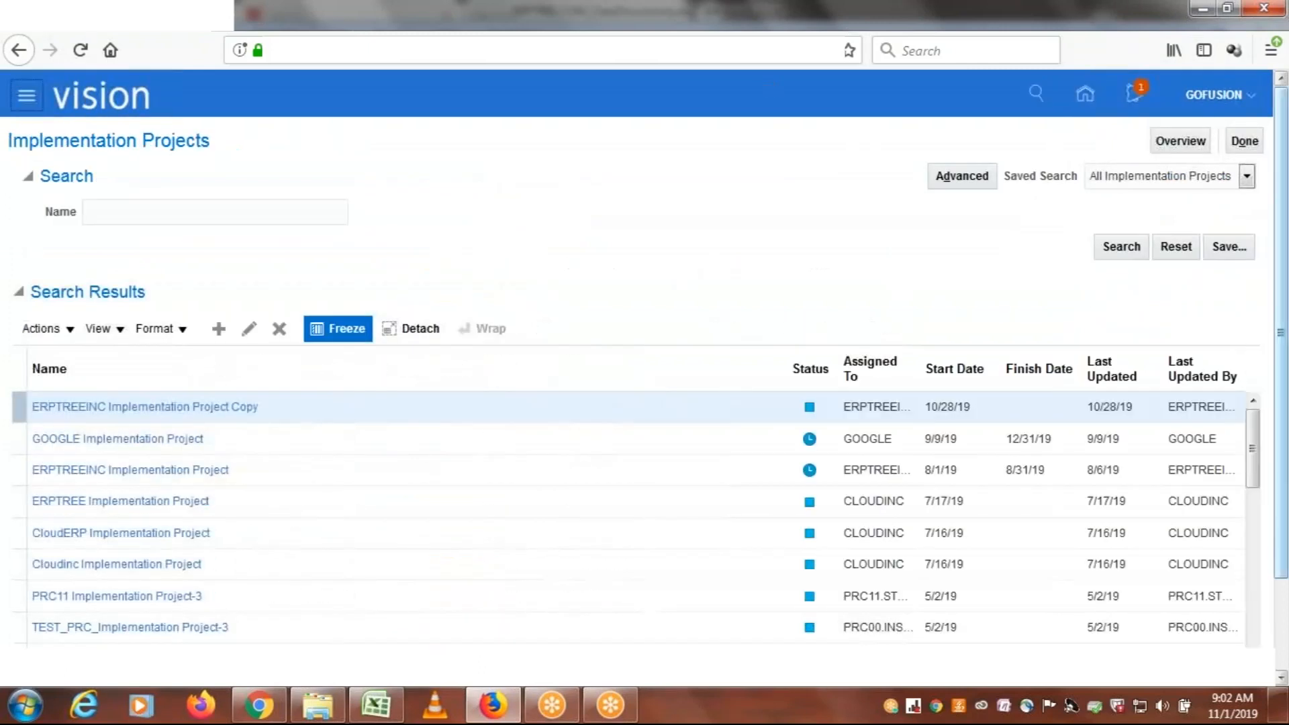
left_click_drag(1287, 314, 1287, 411)
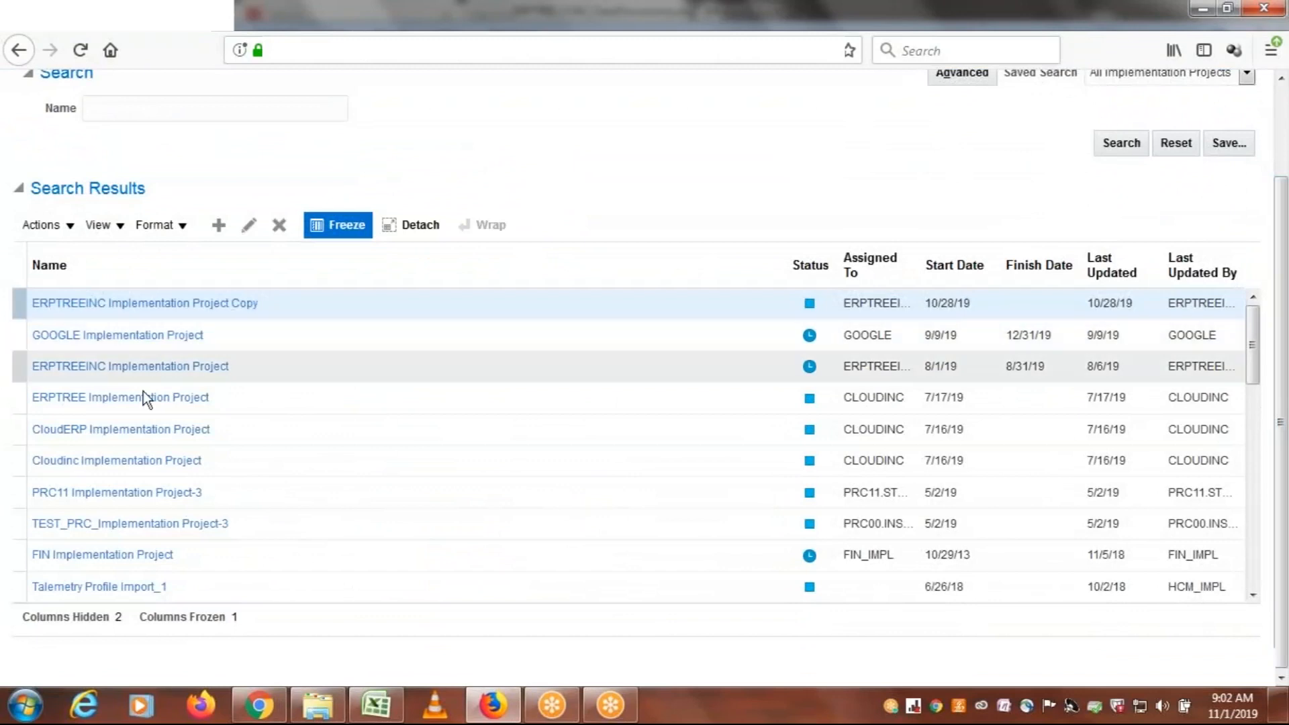
left_click_drag(1253, 343, 1253, 567)
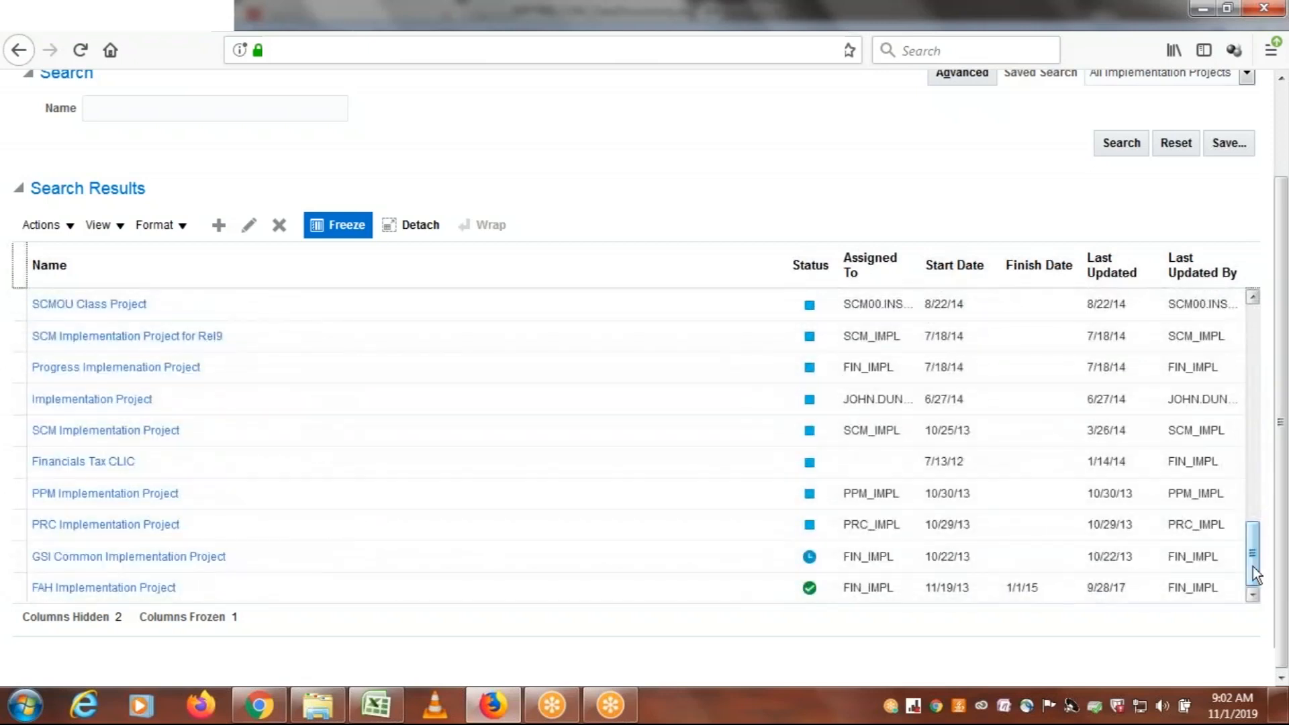
left_click_drag(1252, 567, 1283, 315)
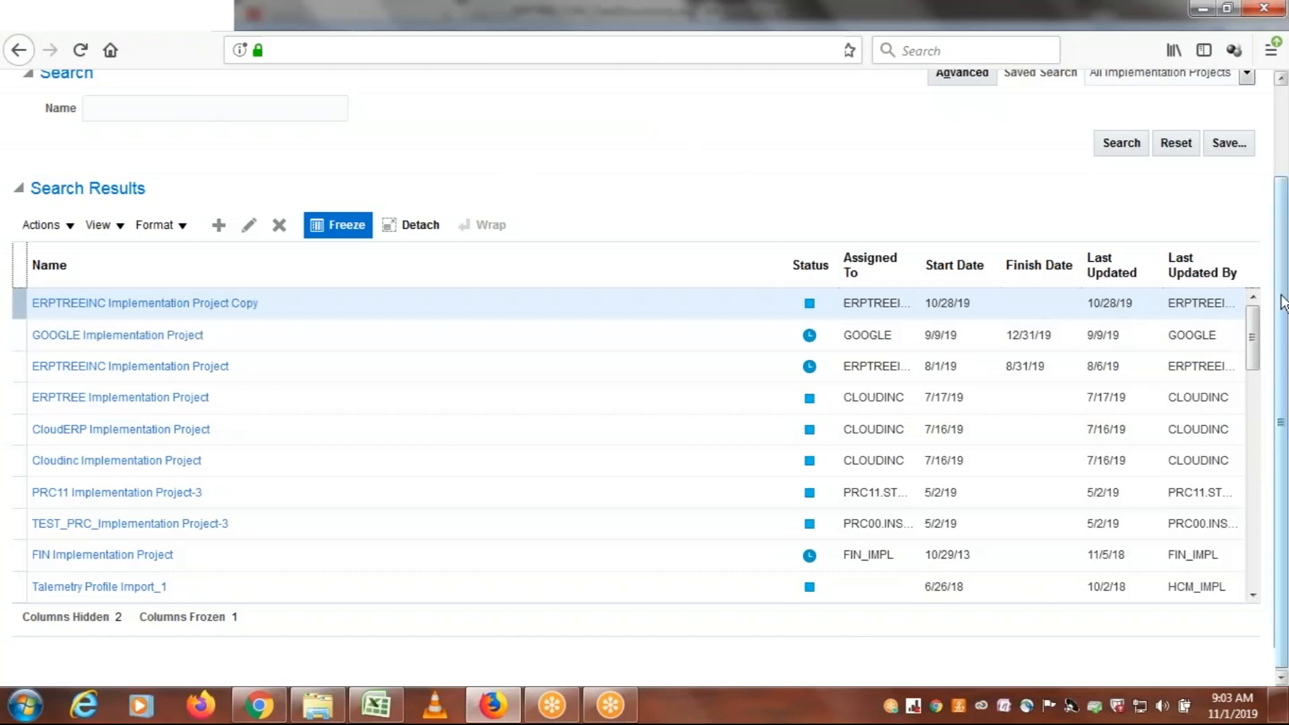
left_click_drag(1283, 239, 1283, 167)
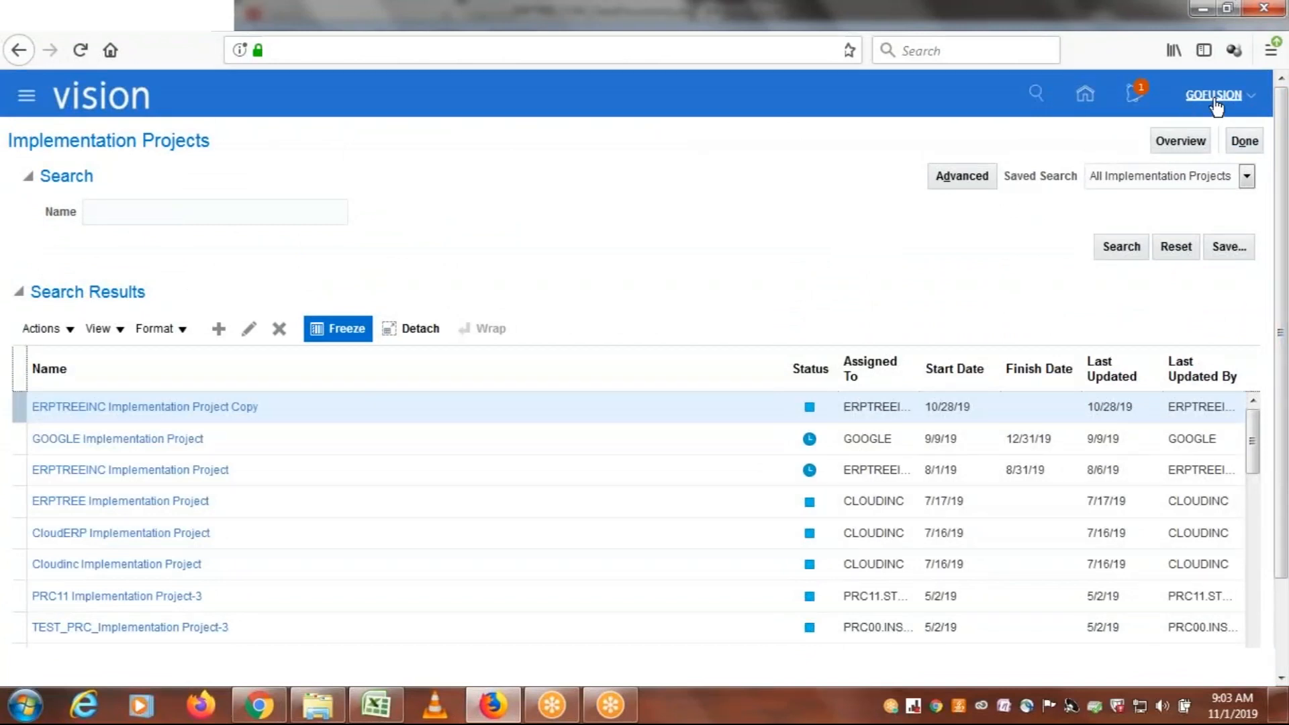
Review the FSM: Setups note in cell I47 of the Excel class workbook, and close the Implementation Projects page in Firefox
left_click(376, 705)
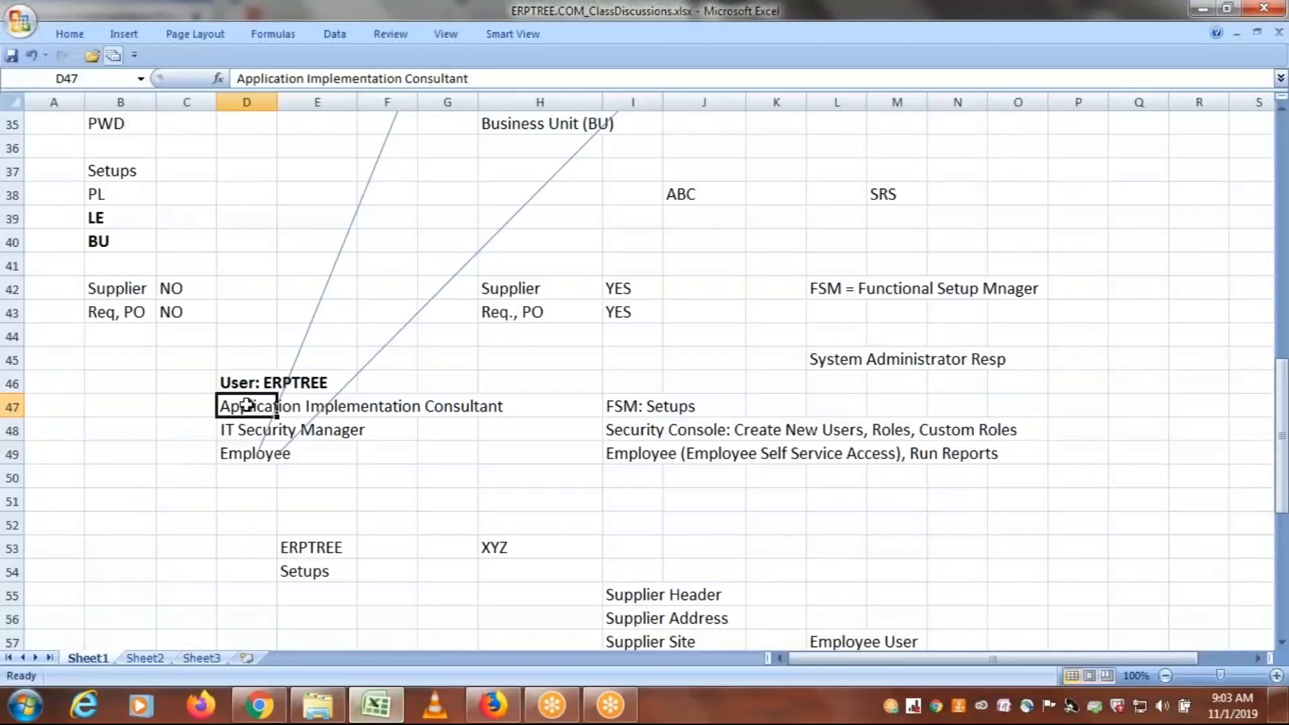
left_click(617, 408)
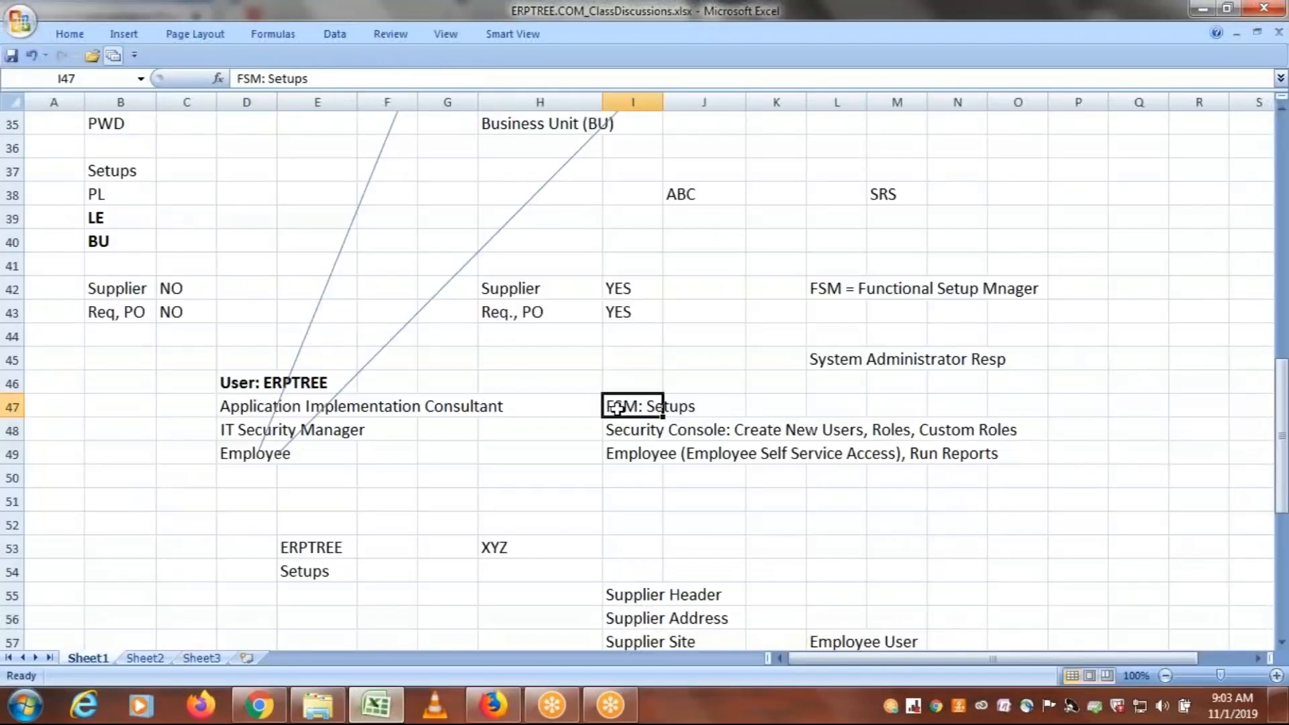
left_click(493, 705)
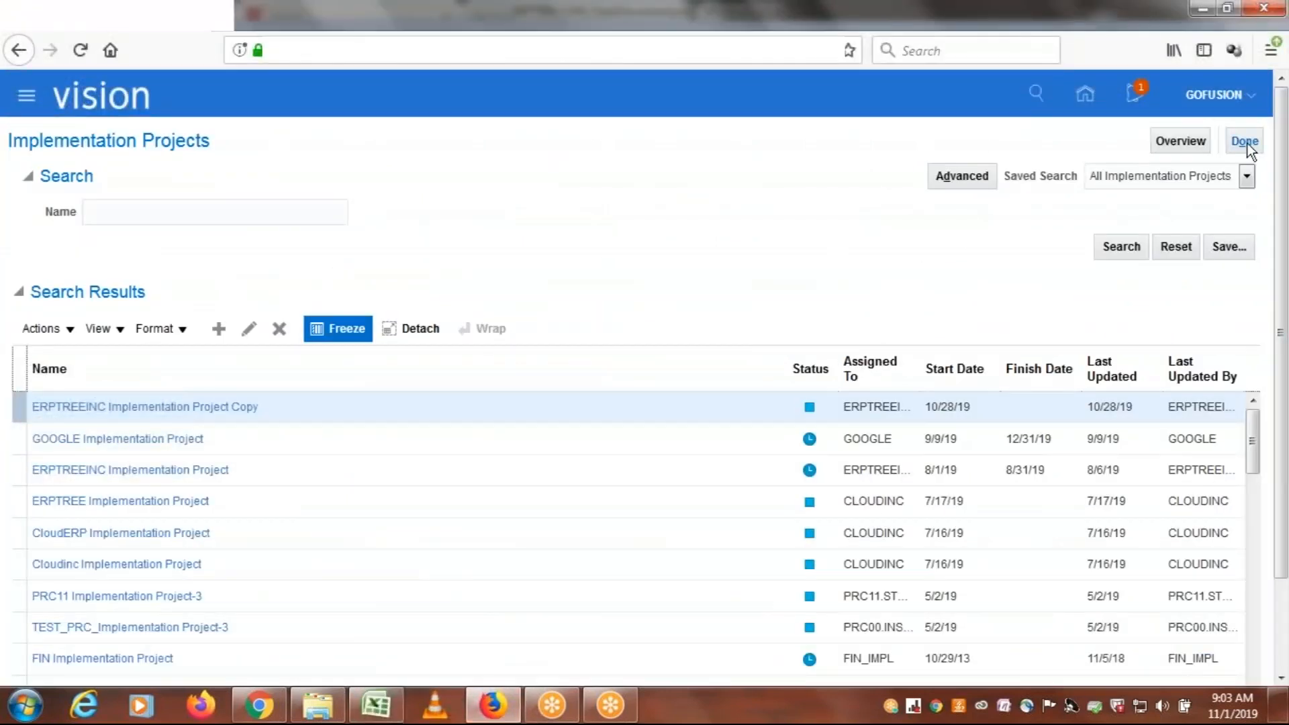
left_click(1246, 142)
Switch to the Excel class workbook and select the IT Security Manager role in cell D48
left_click(377, 706)
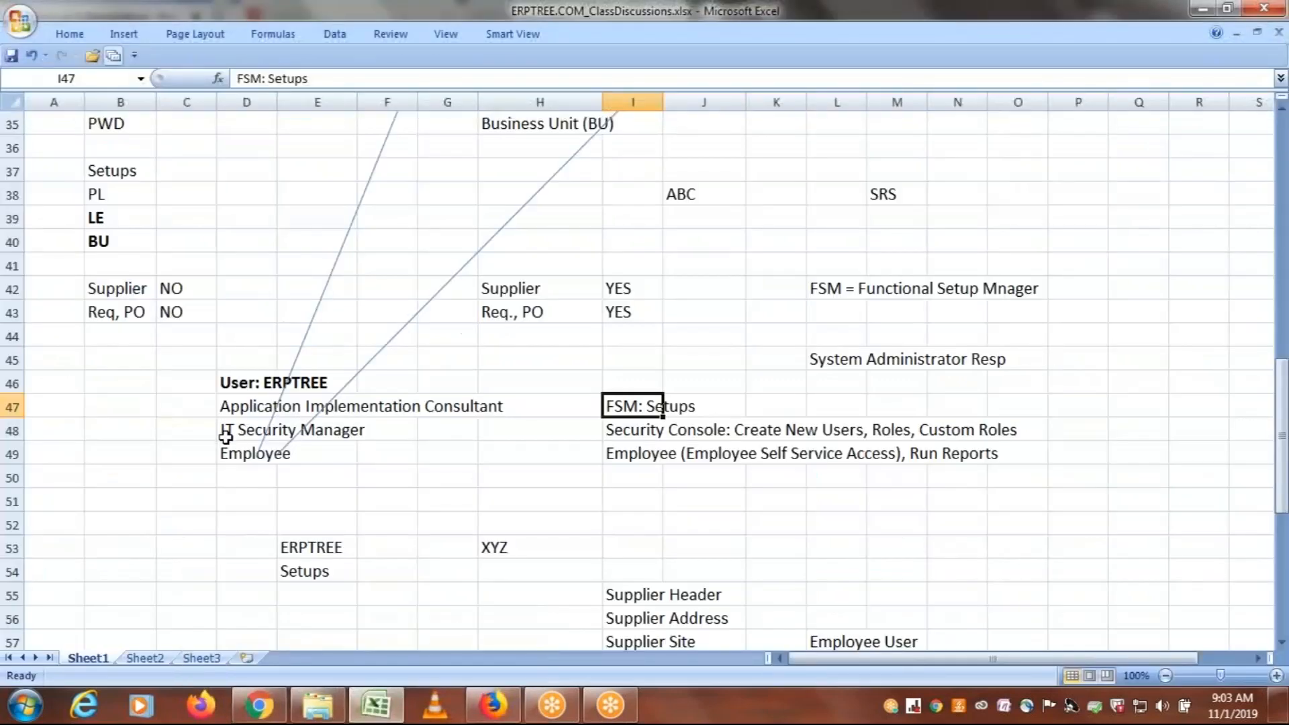
left_click(855, 25)
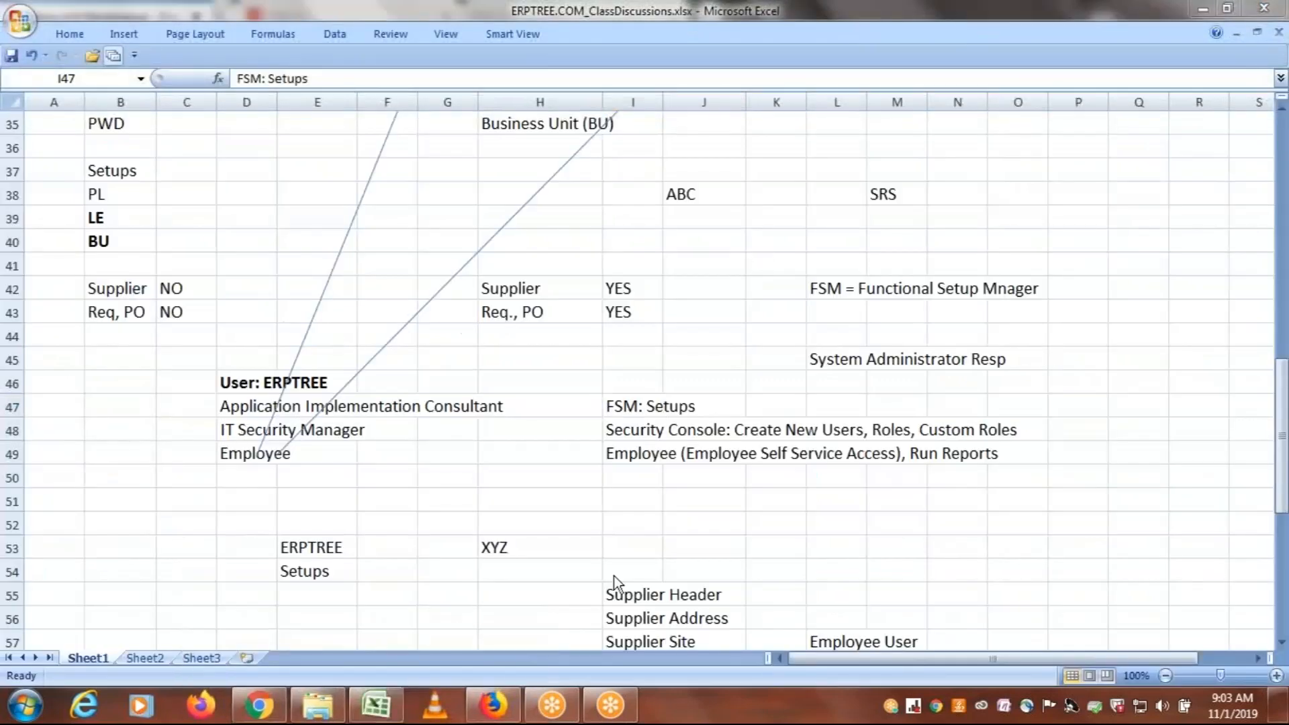
left_click(494, 711)
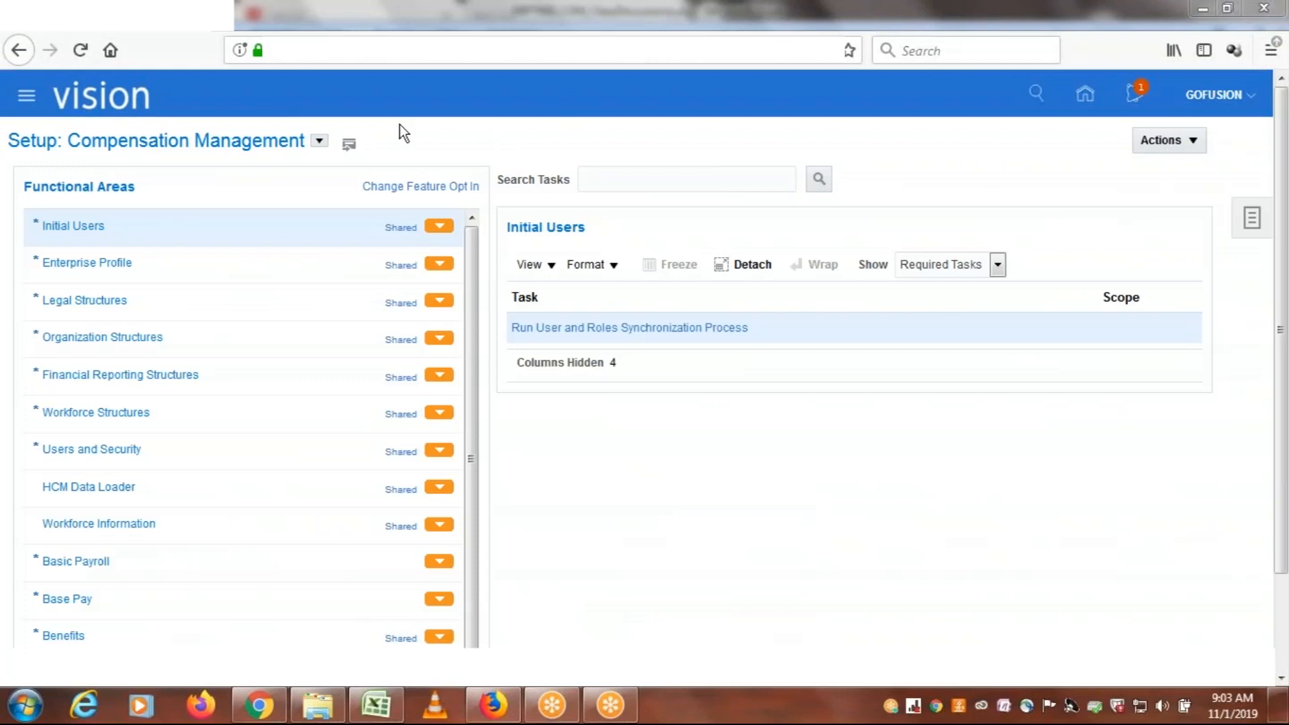
left_click(378, 707)
left_click(227, 433)
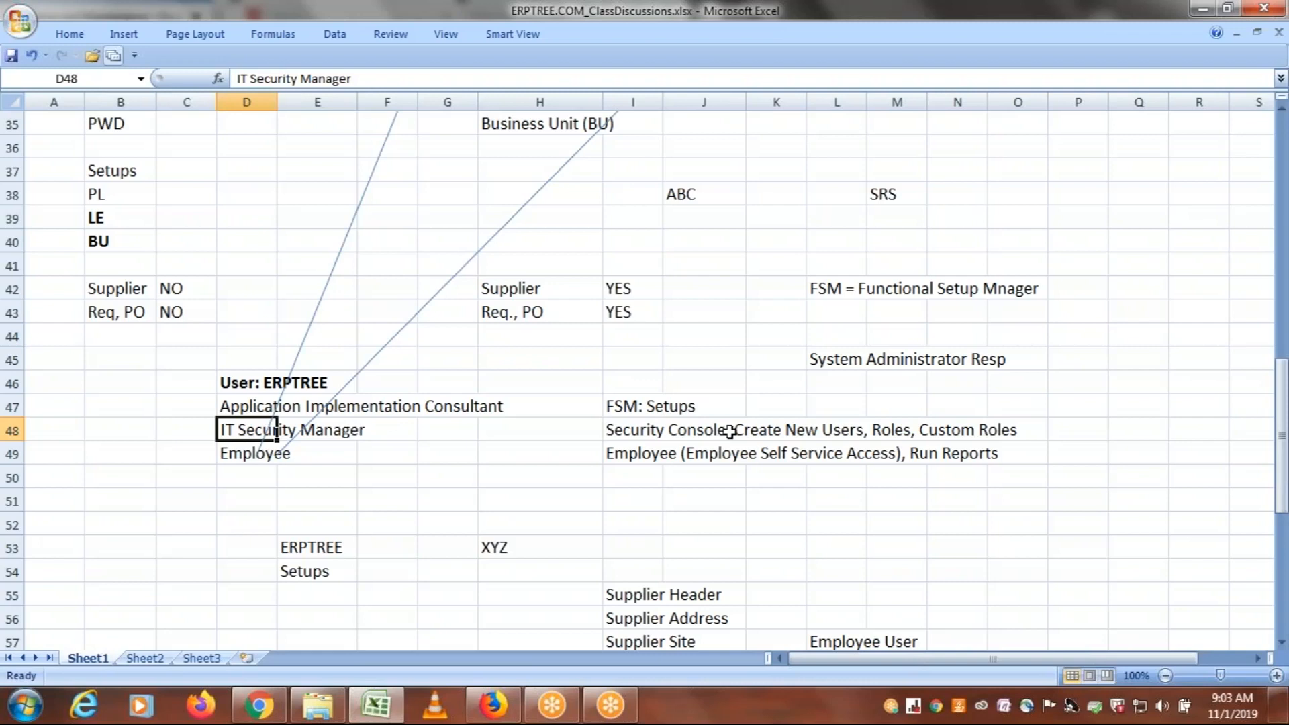
Switch to Firefox and open the Security Console from the Tools group of the navigator
left_click(495, 705)
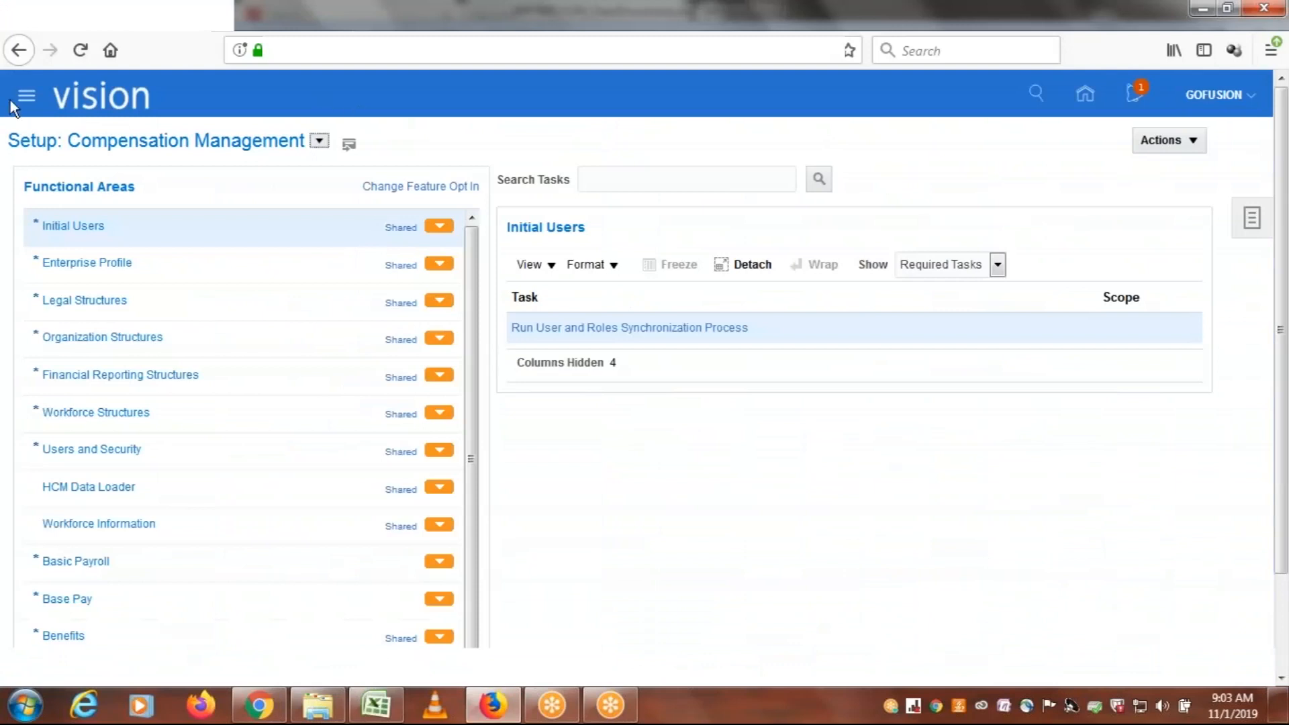
left_click(29, 101)
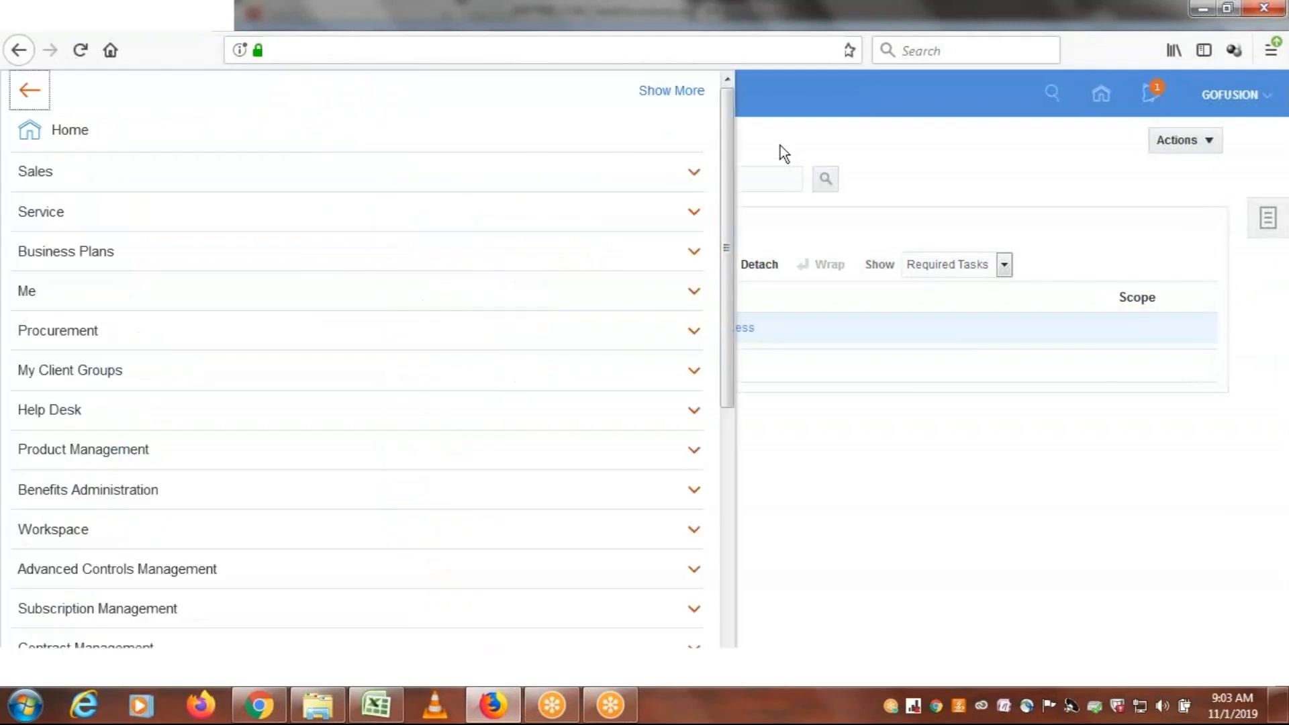
left_click_drag(729, 134, 731, 418)
left_click(34, 545)
scroll(55, 554, "down", 3)
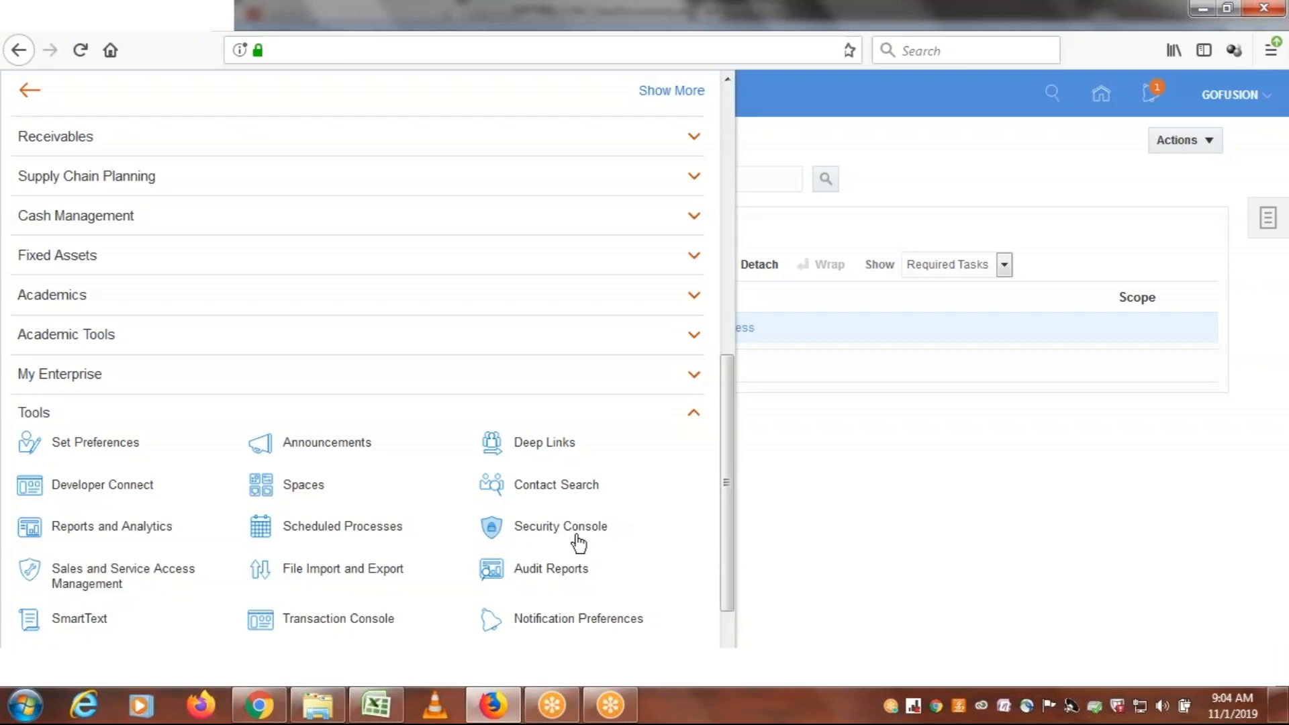
left_click(545, 532)
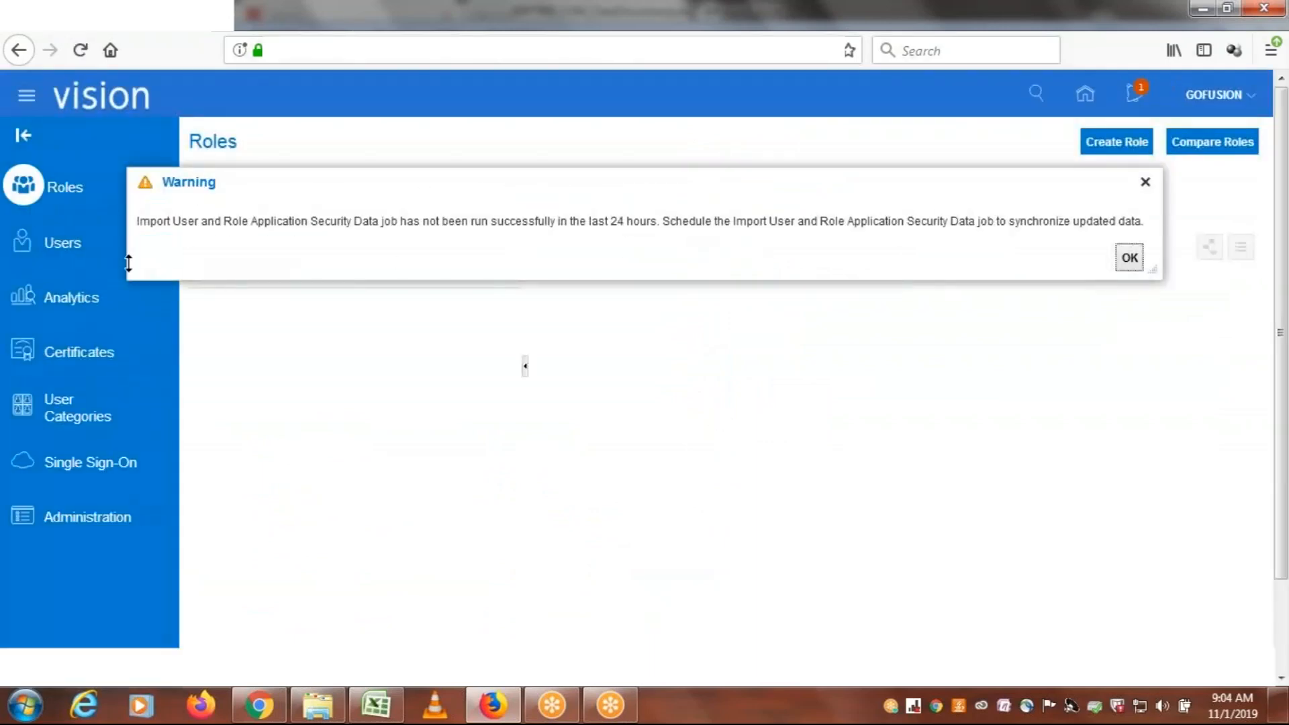
View the Security Console's User Accounts and Roles pages, finishing on User Accounts
left_click(65, 253)
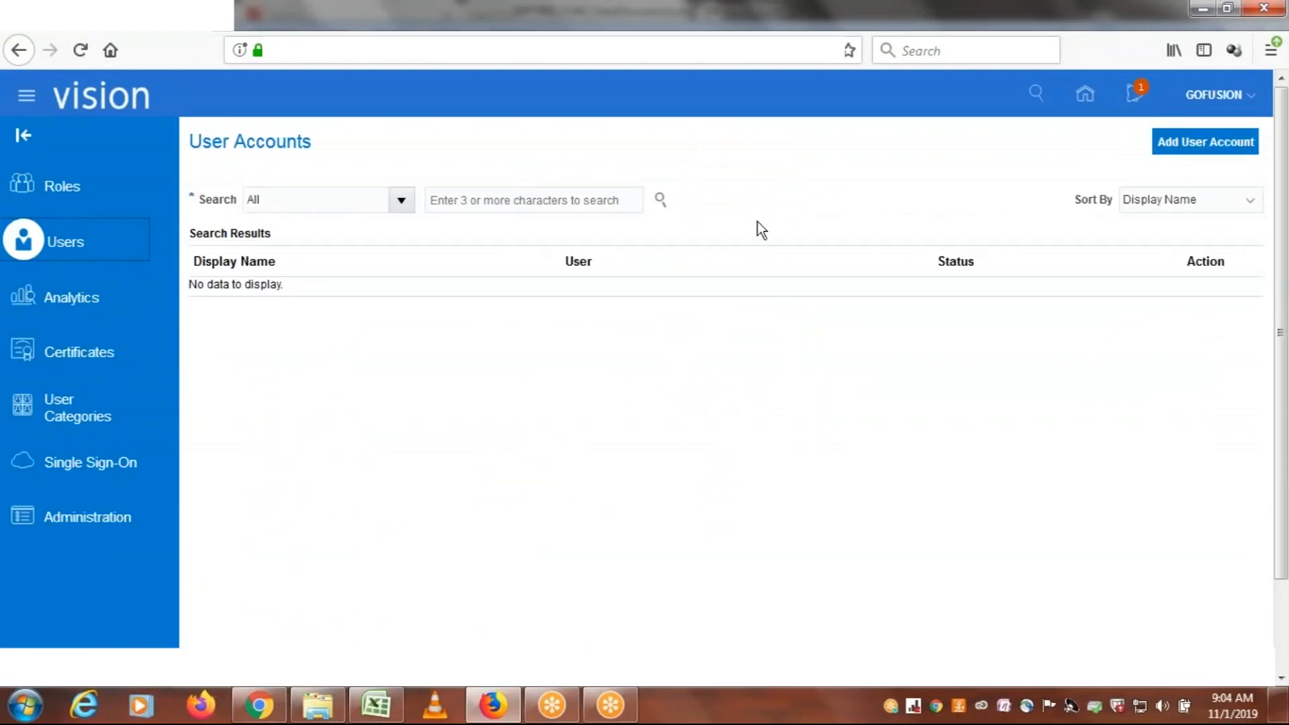
left_click(82, 192)
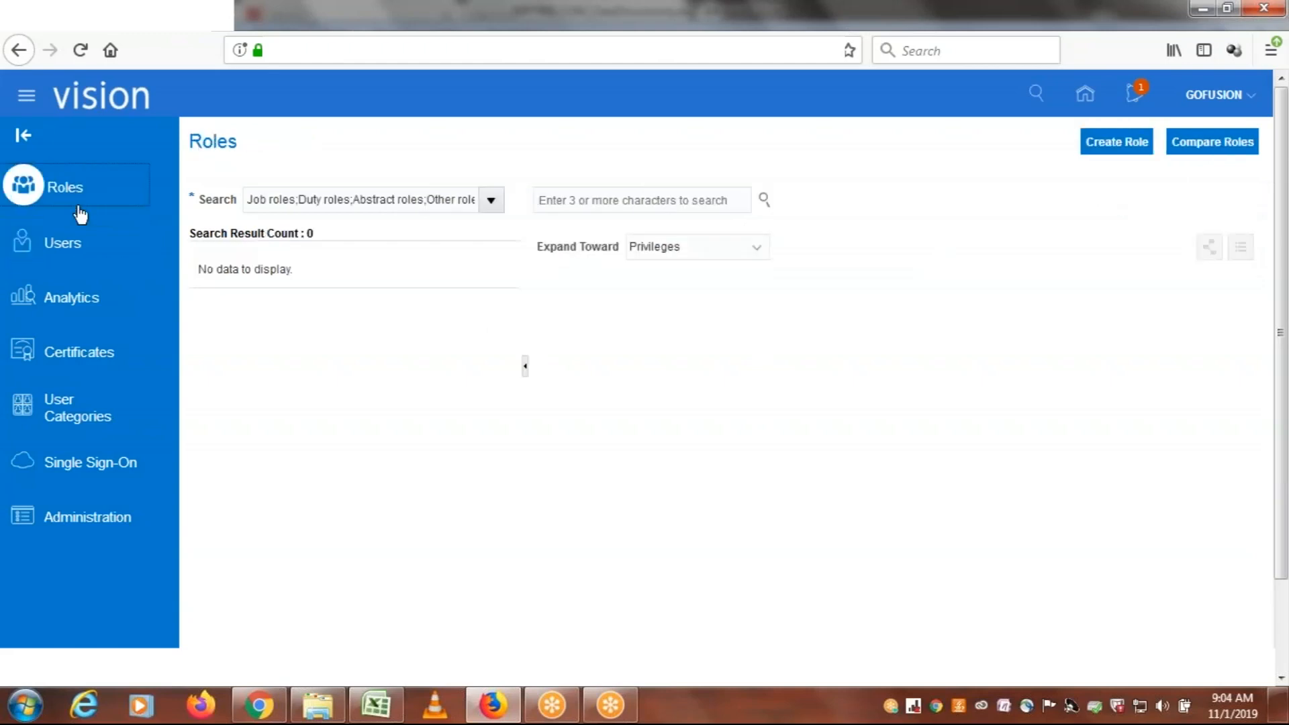
left_click(72, 253)
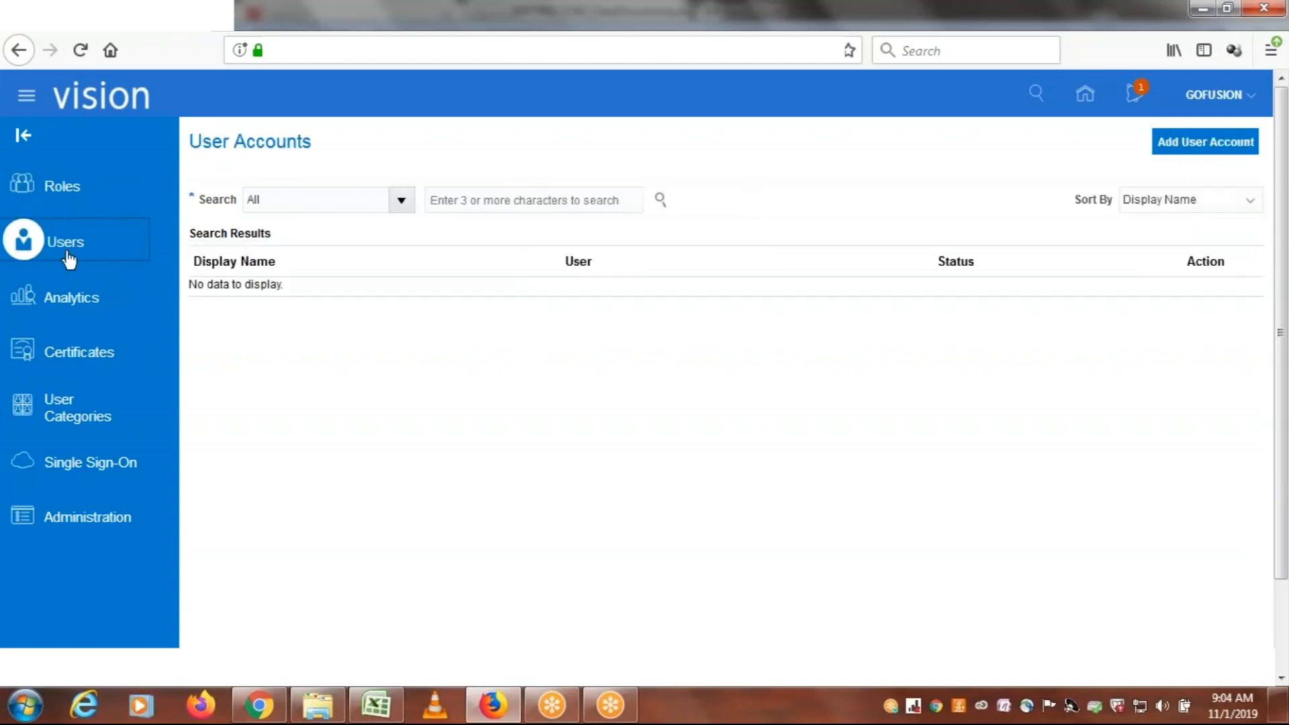
Switch to the Excel class workbook and review the Employee role in cell D49 with its self-service access note
left_click(376, 705)
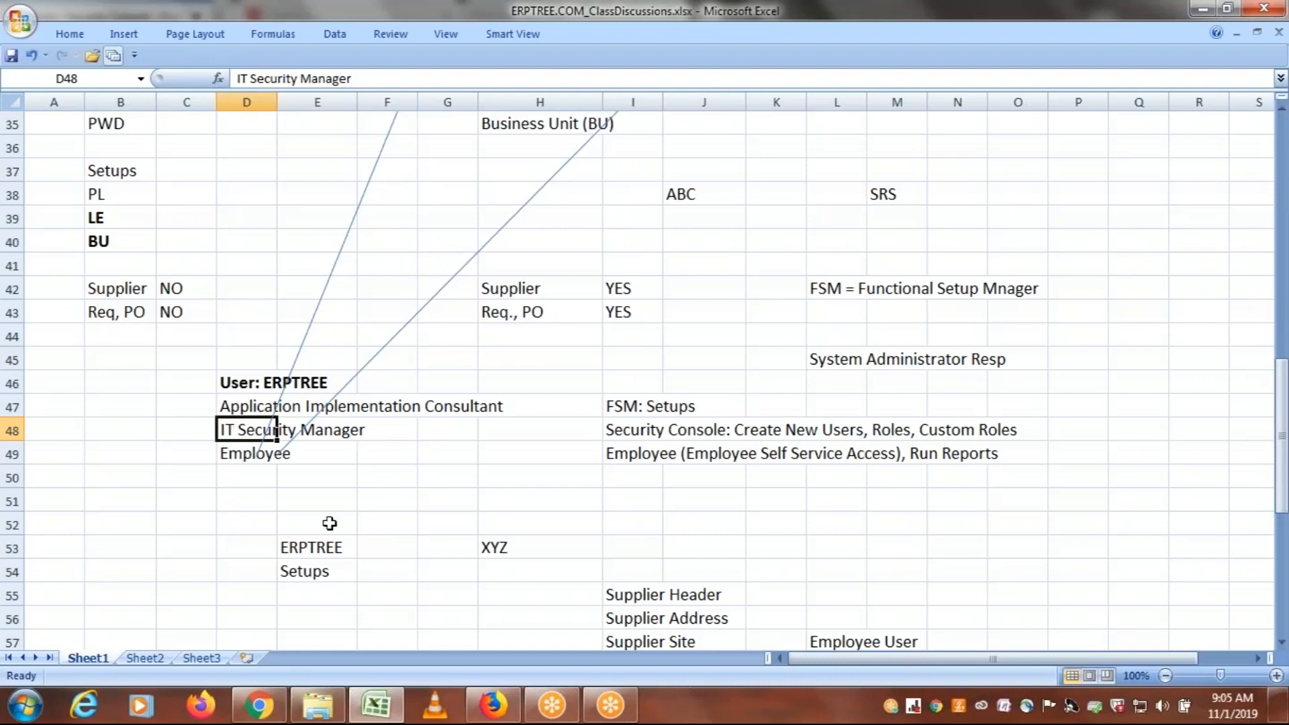
left_click(510, 693)
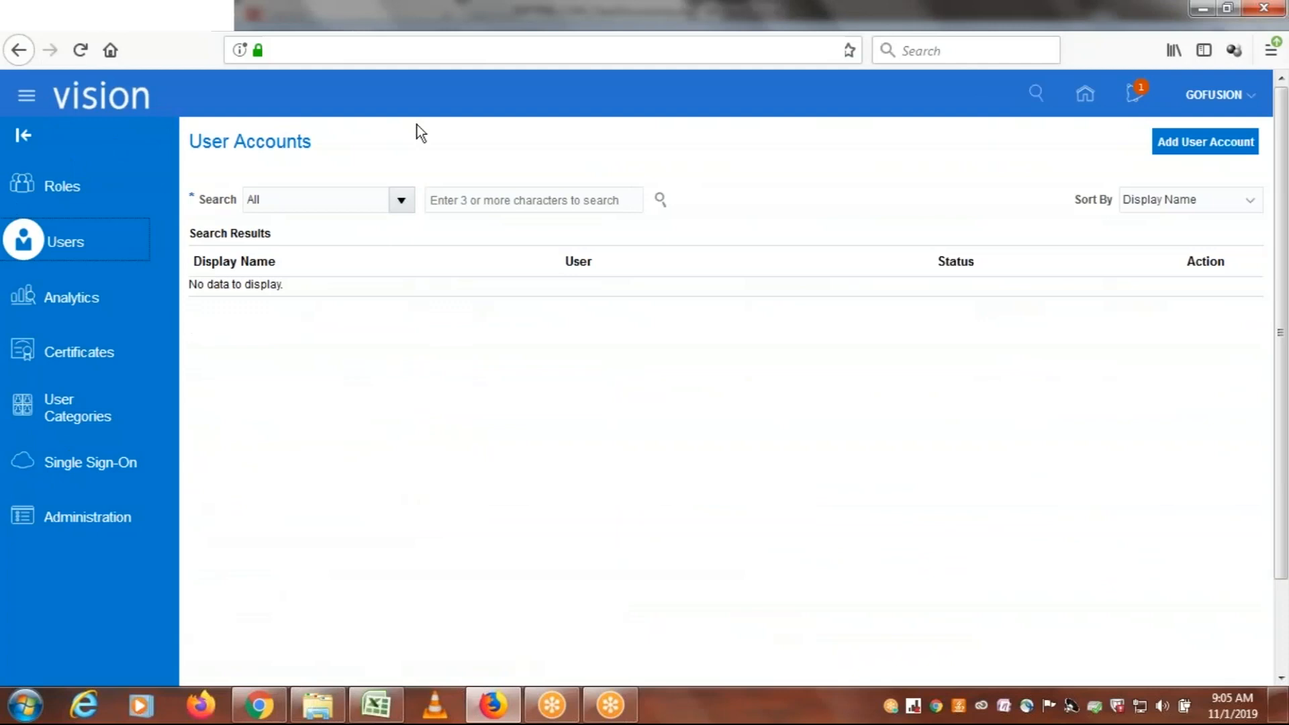
left_click(374, 715)
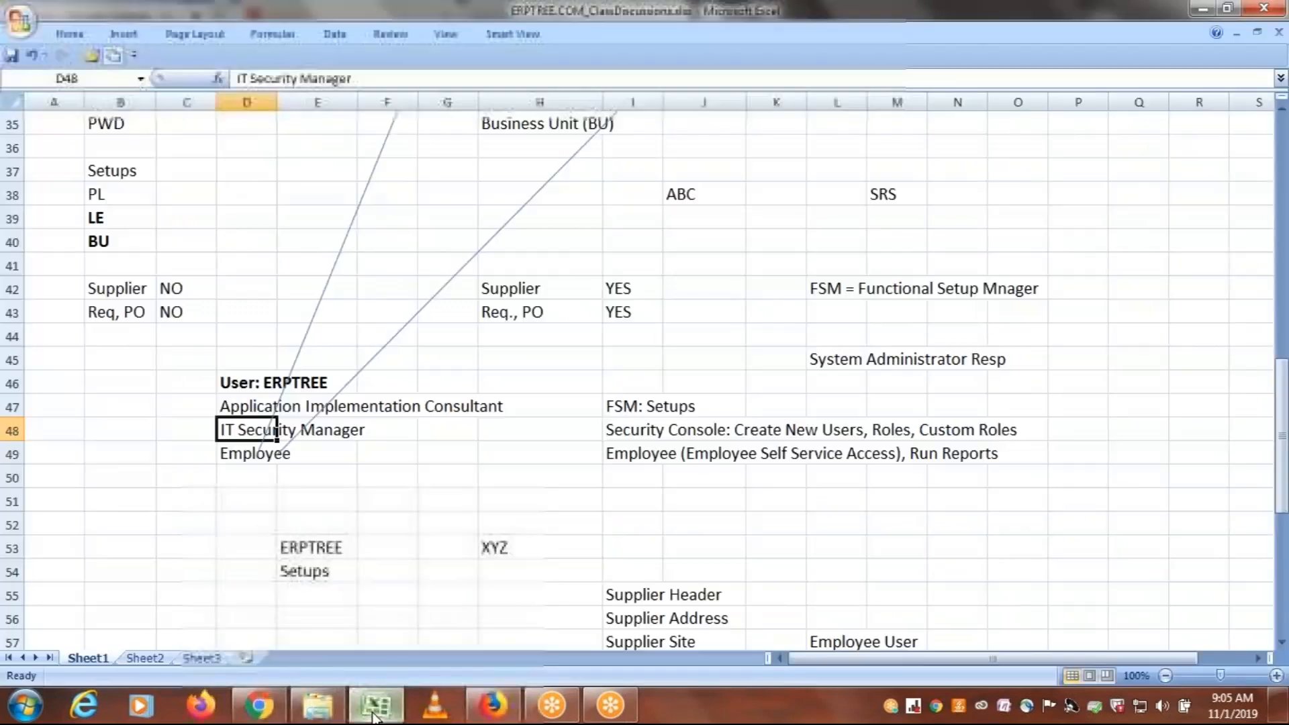
left_click(233, 456)
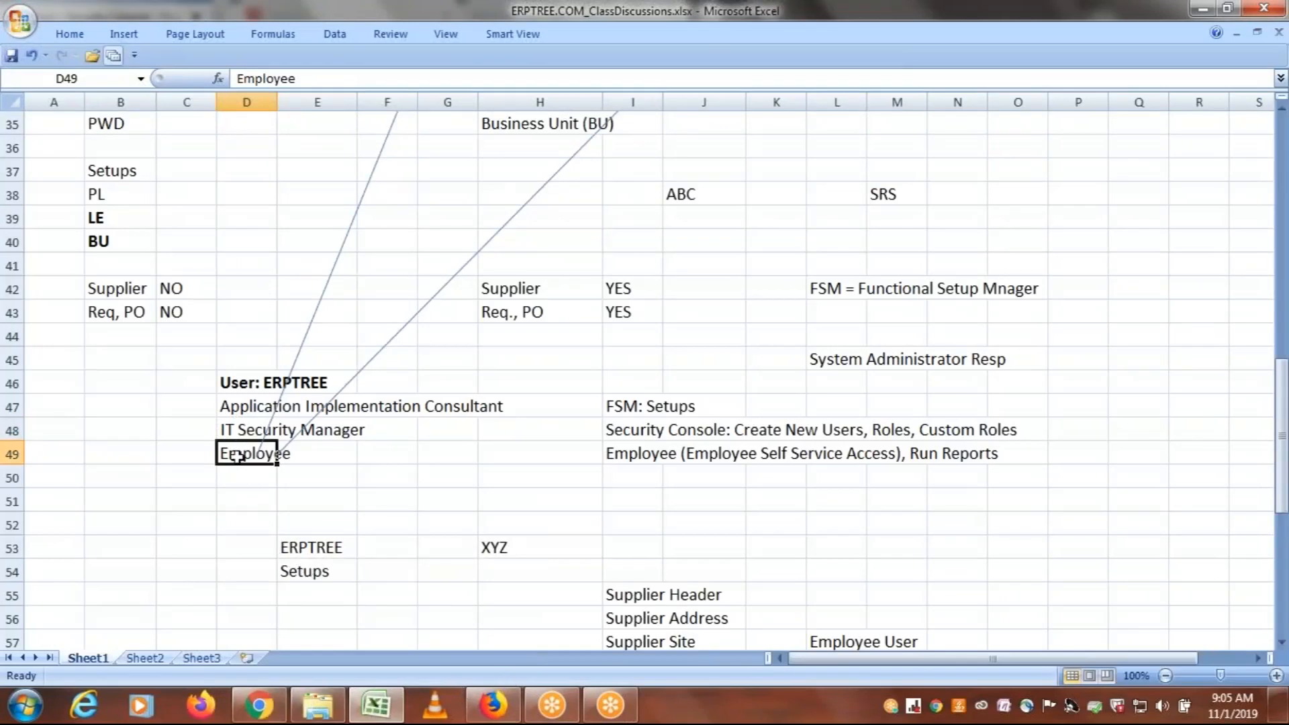
left_click(497, 710)
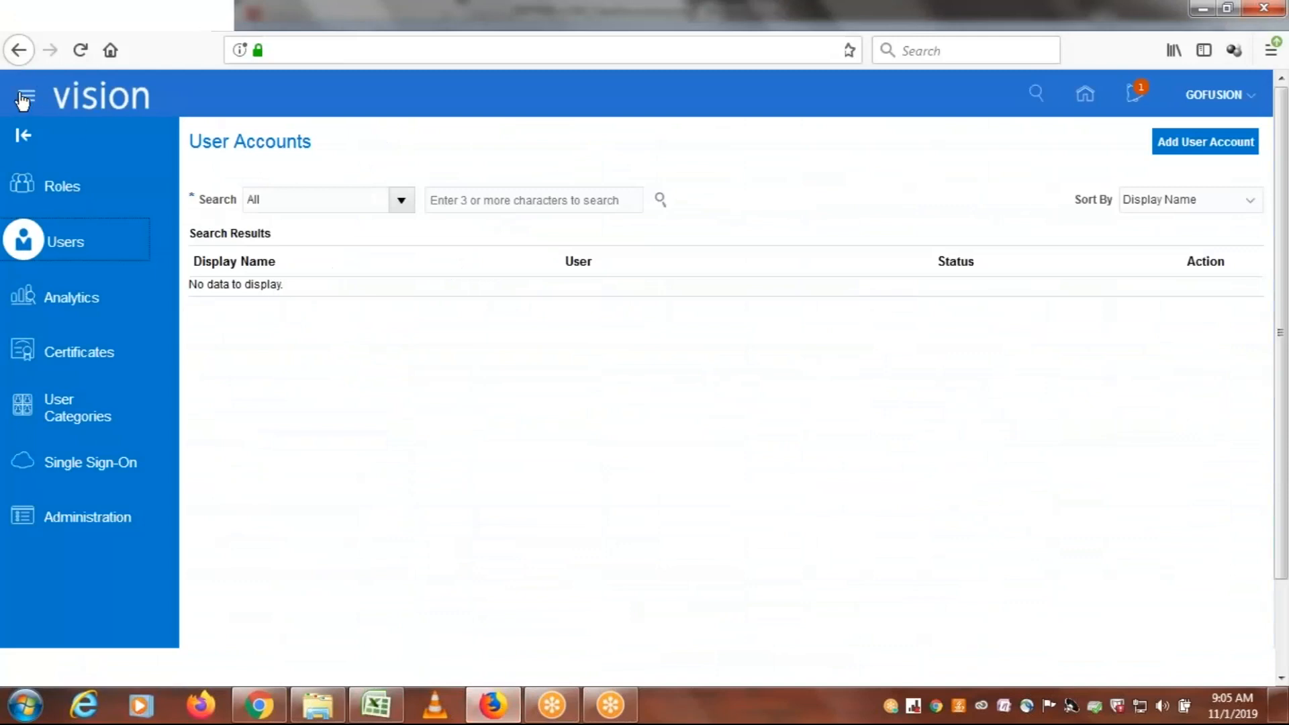
left_click(376, 705)
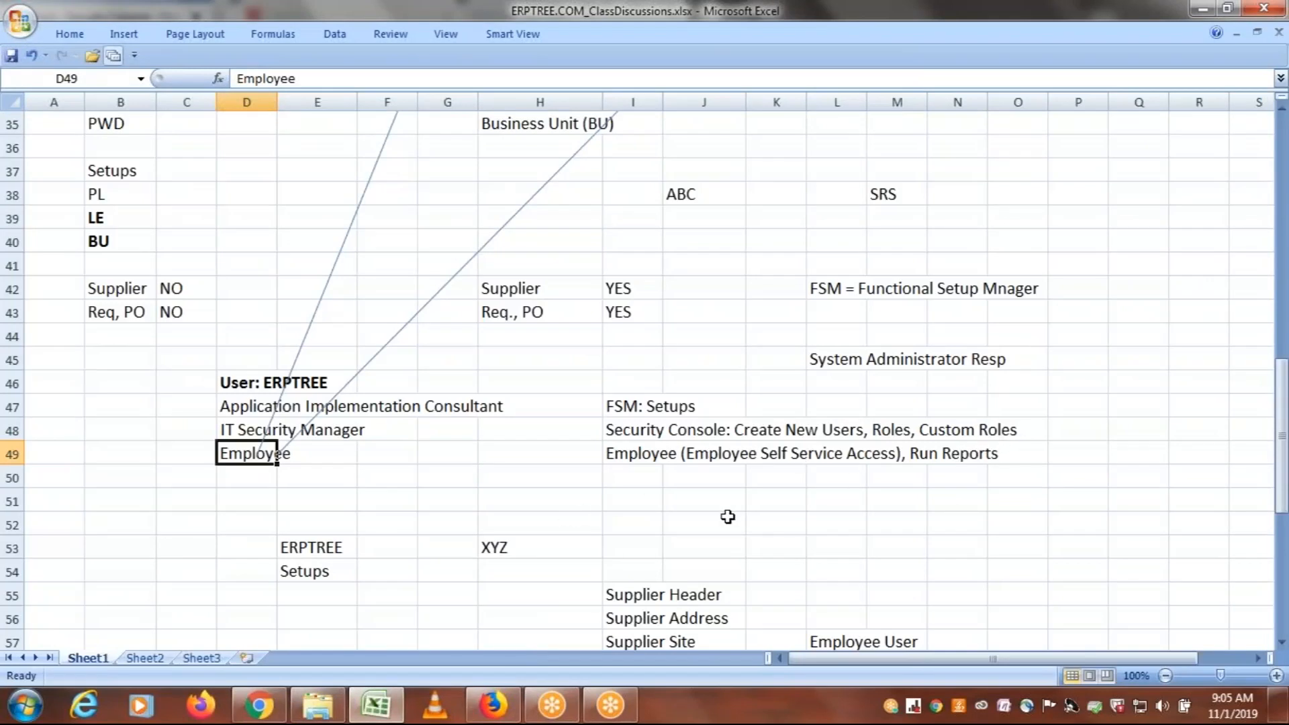
Switch to Firefox, find Scheduled Processes in the navigator and expand the Me group of employee self-service items
left_click(490, 707)
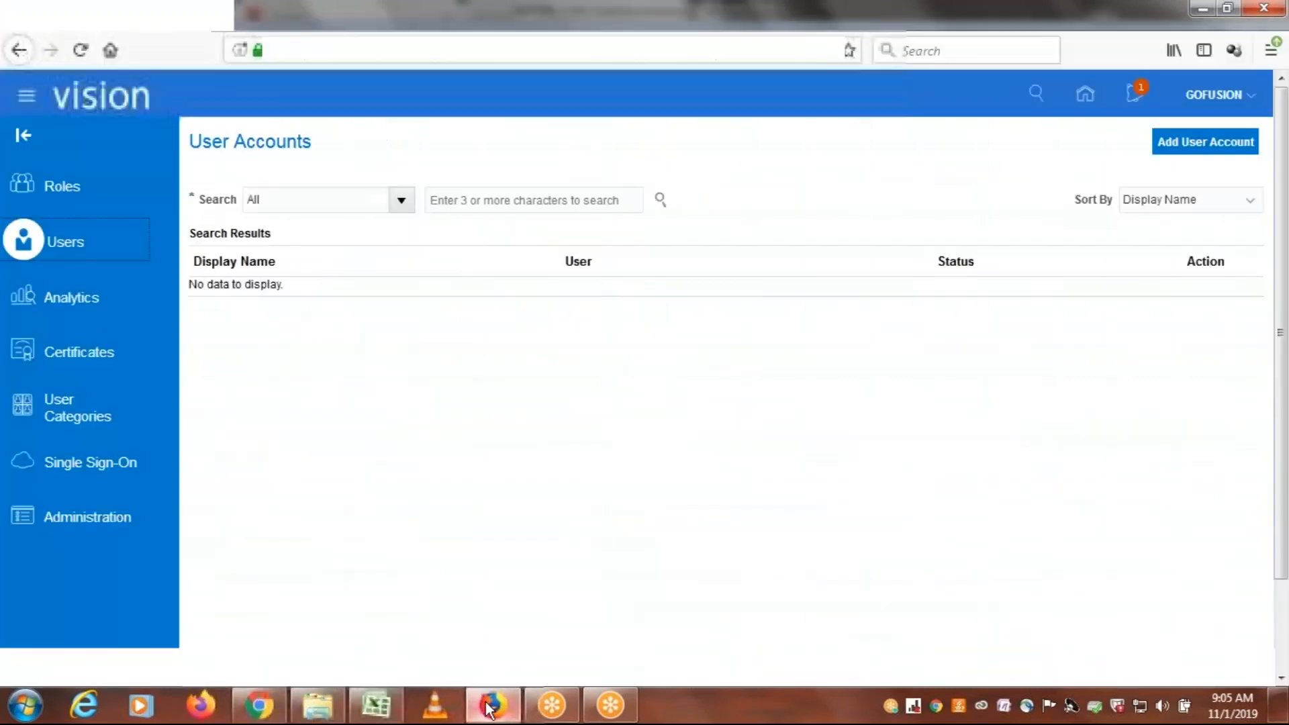
left_click(28, 100)
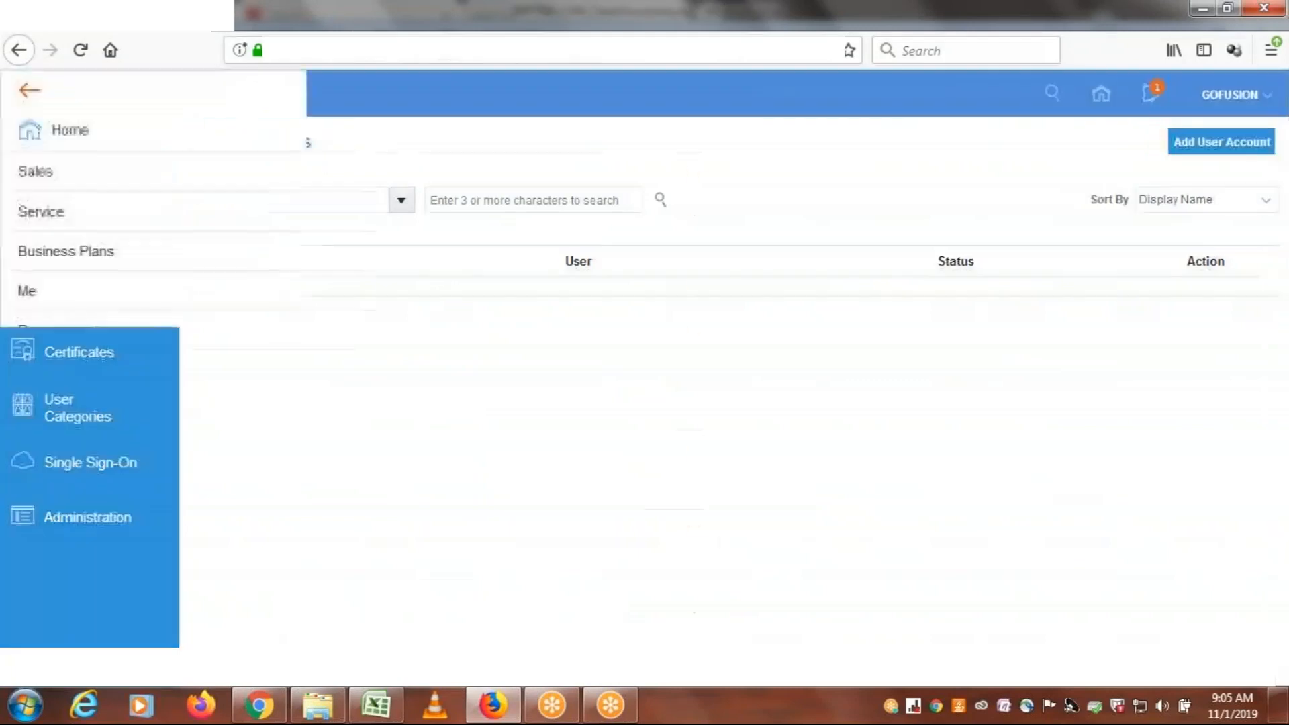
left_click_drag(725, 156, 736, 474)
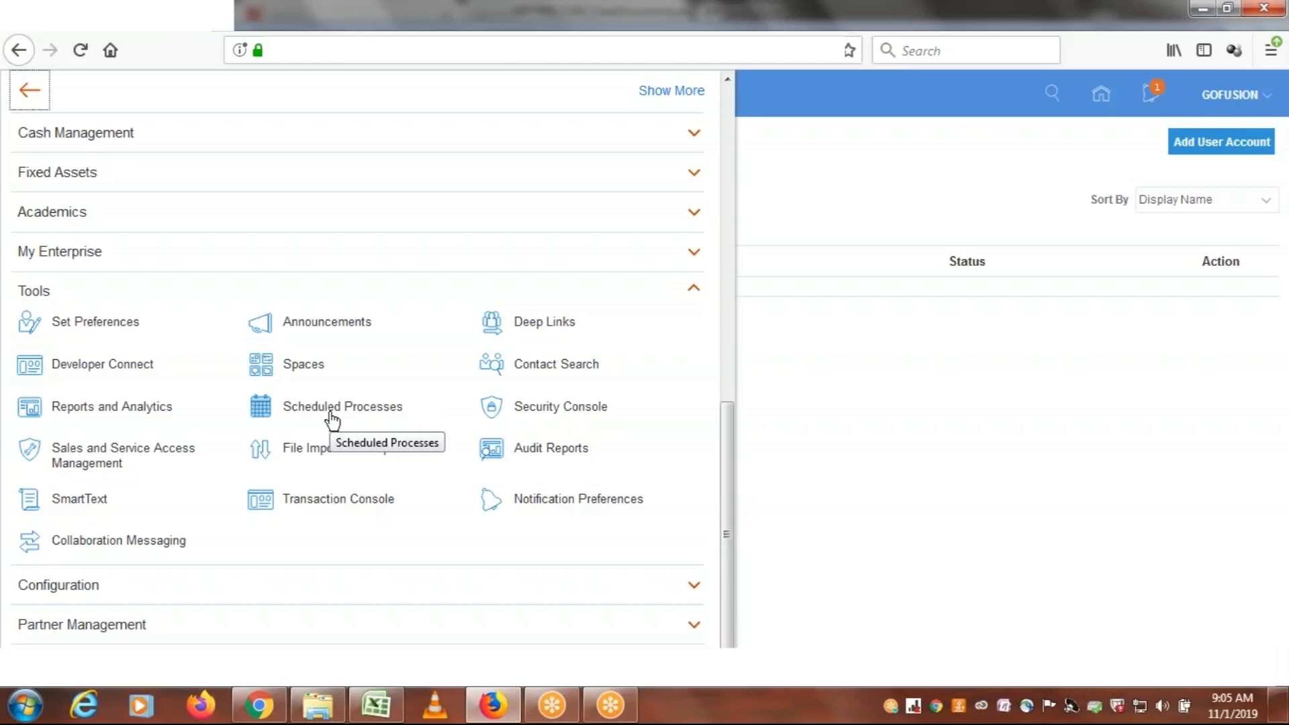
left_click_drag(723, 493, 727, 178)
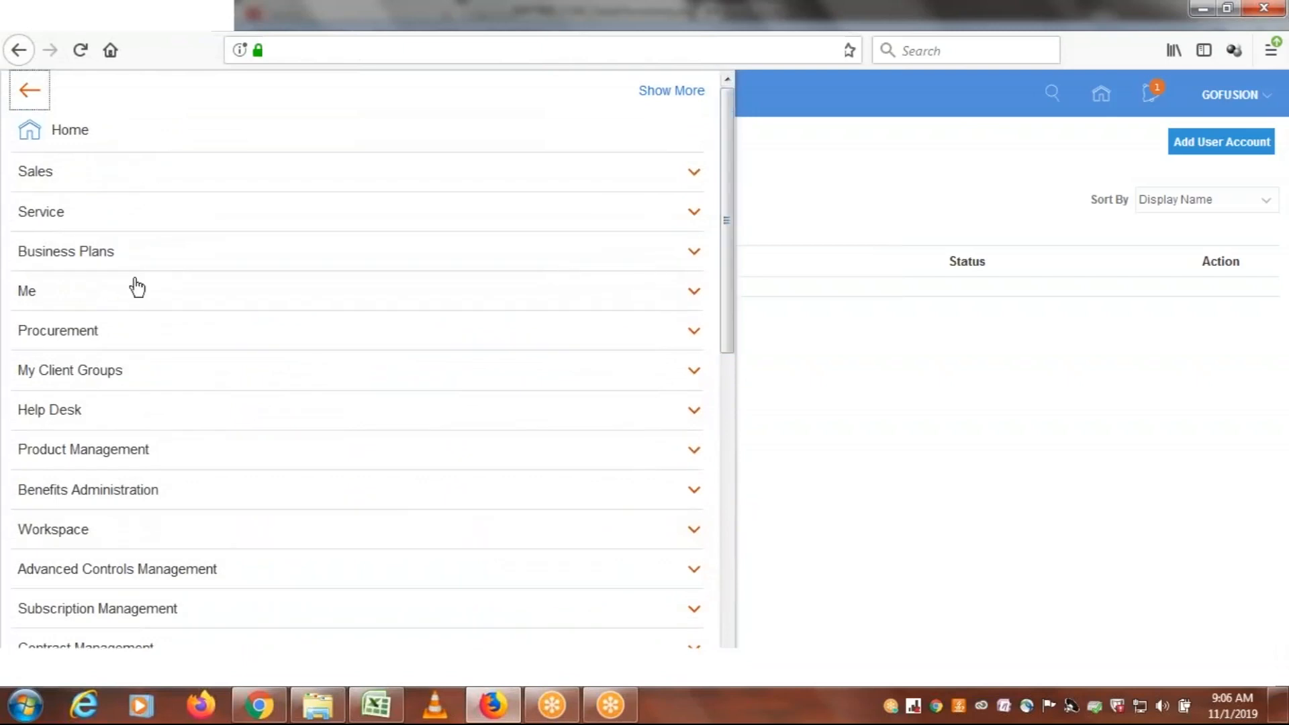
left_click(38, 298)
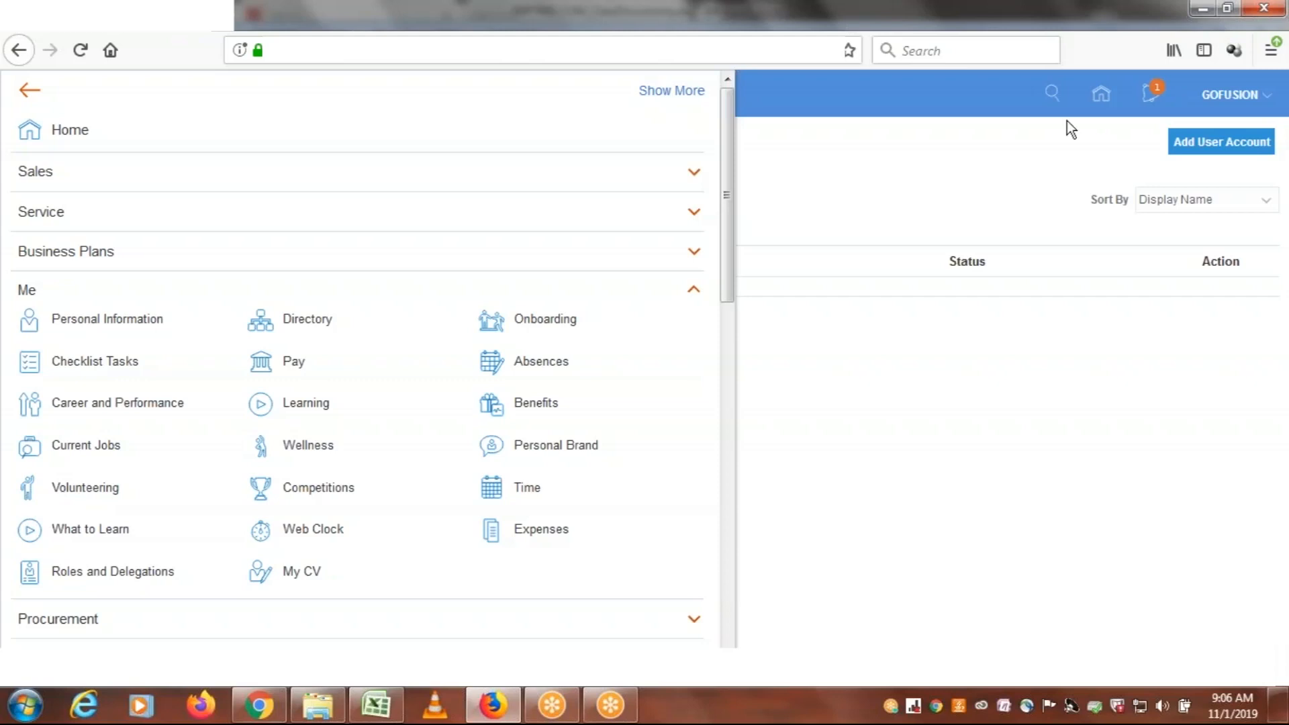
Open the Personal Information page and the Pay page from the Me group of the navigator
left_click(100, 334)
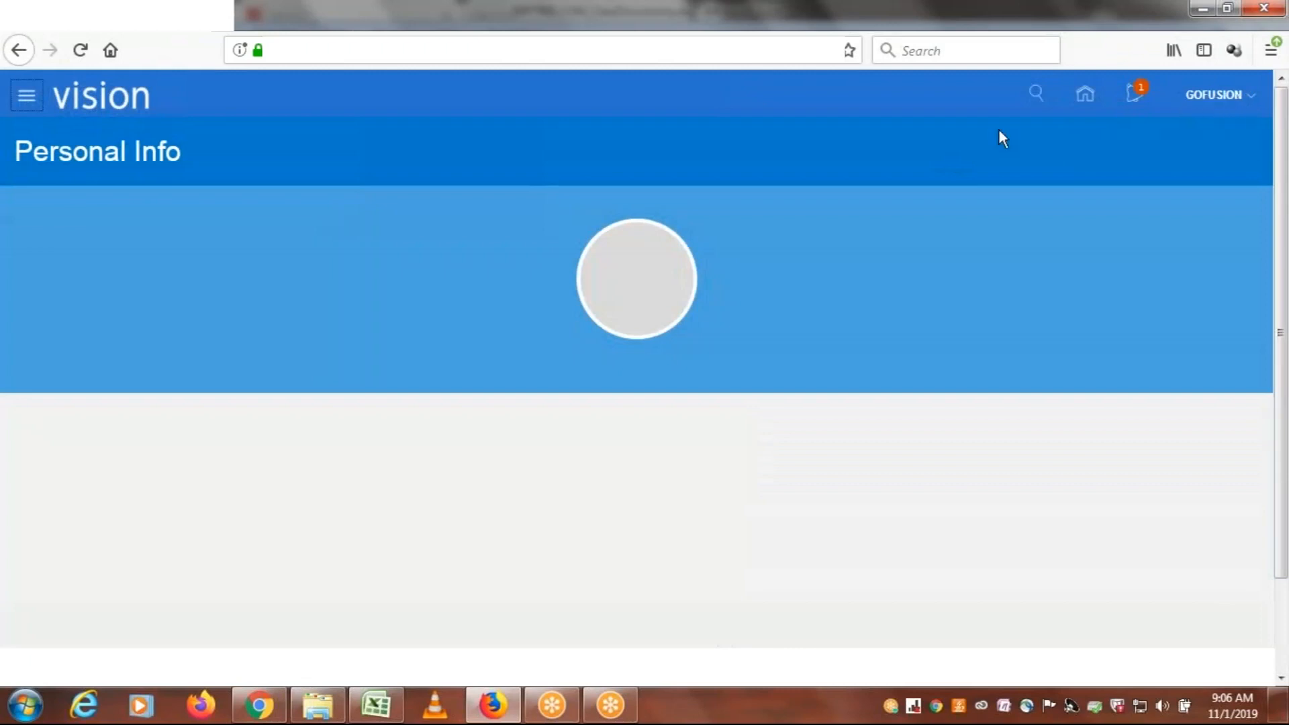
left_click(28, 101)
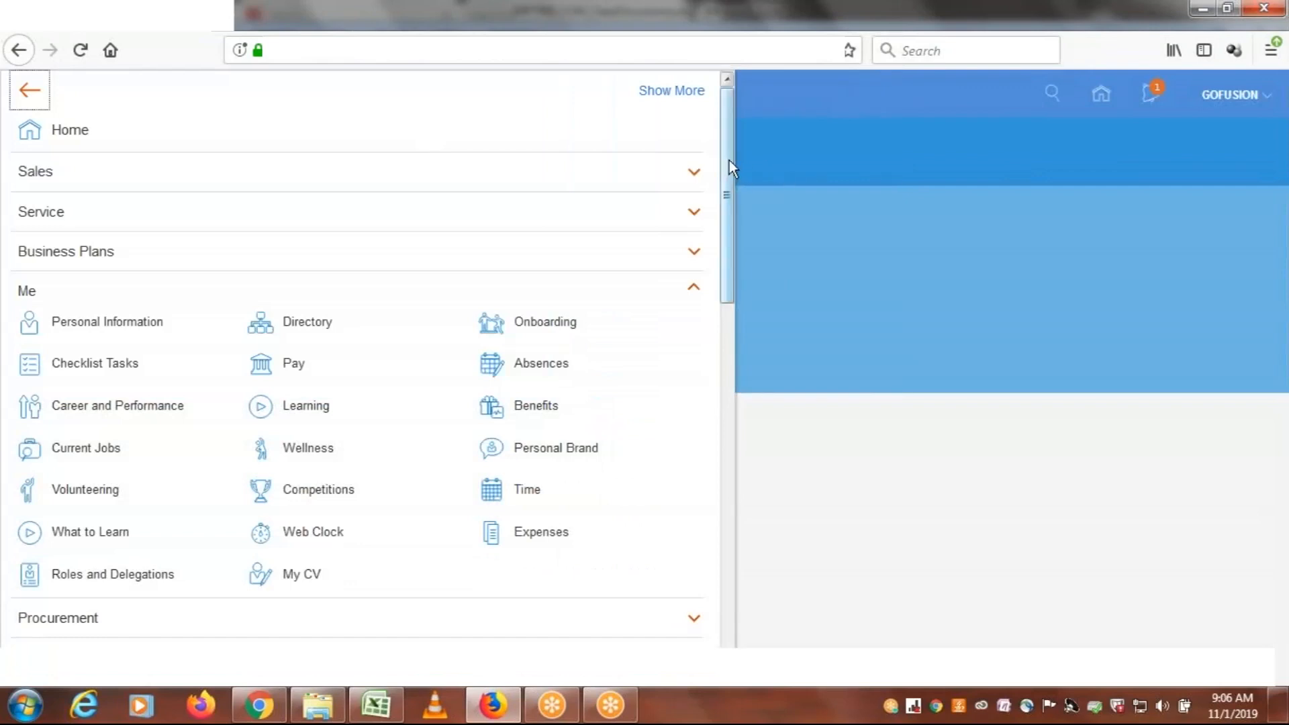
left_click_drag(725, 163, 708, 530)
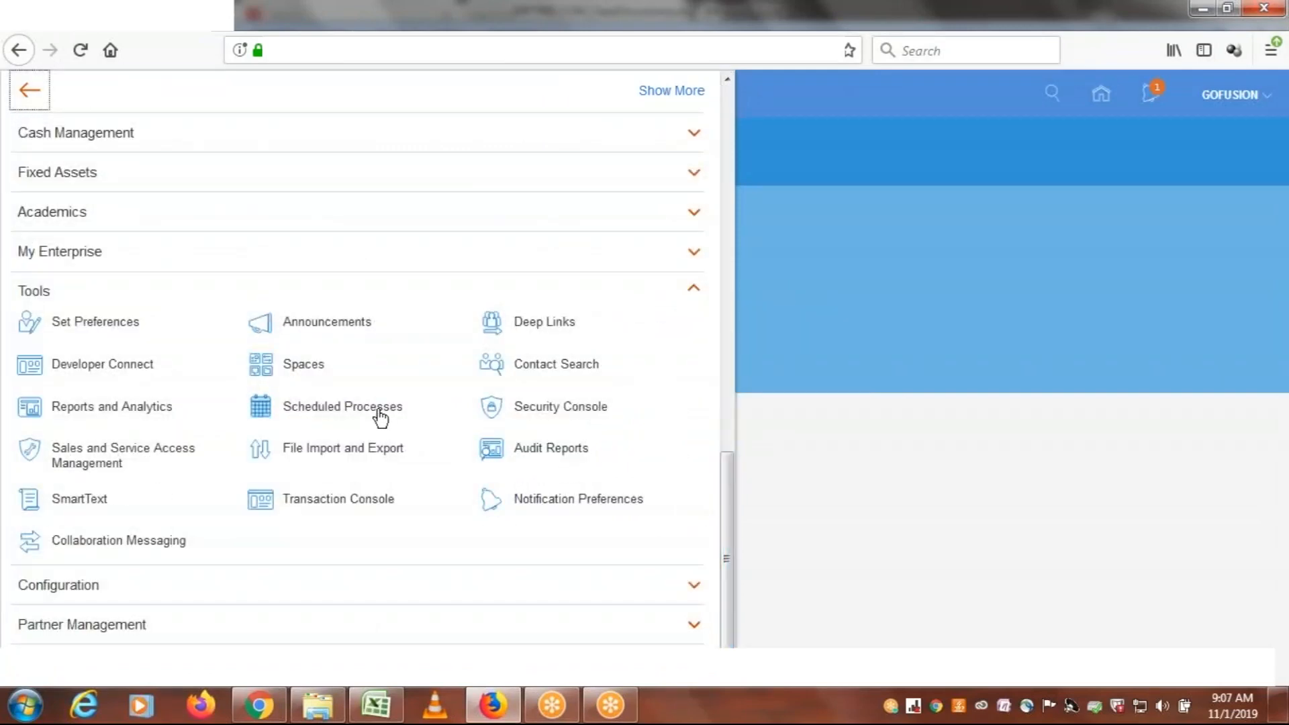
left_click_drag(725, 555, 725, 204)
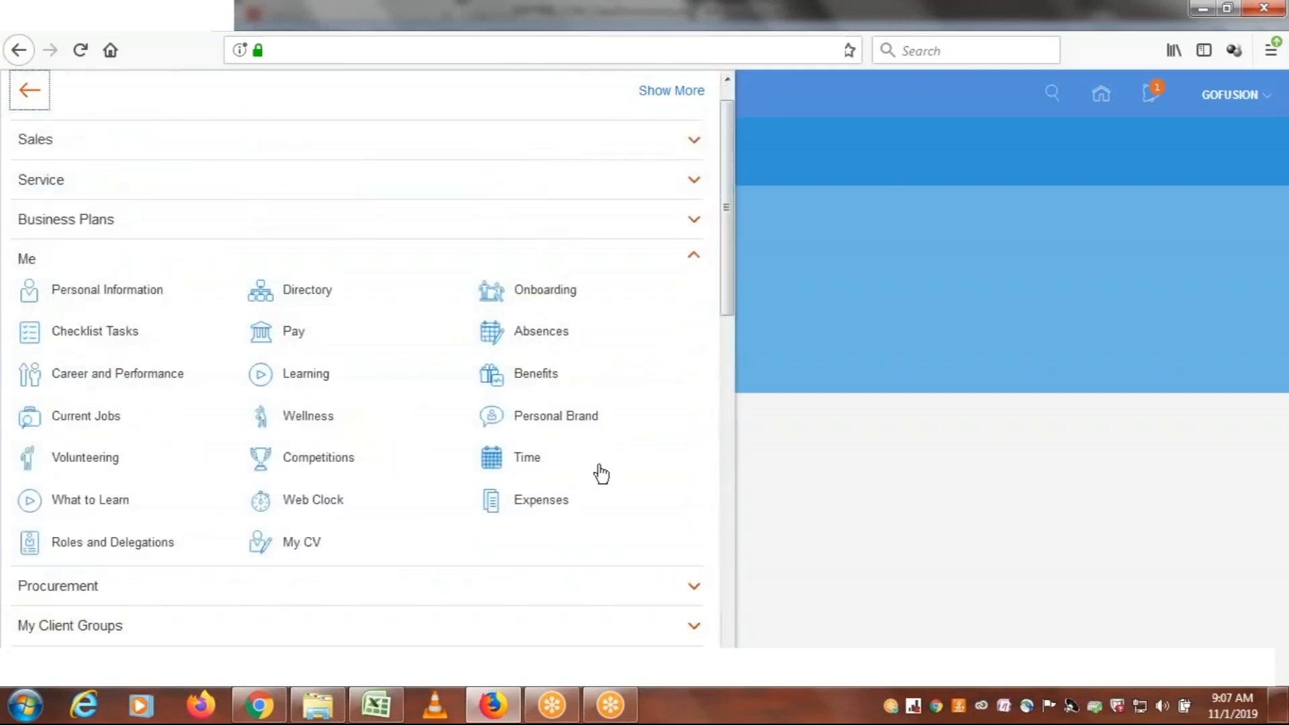
left_click(293, 341)
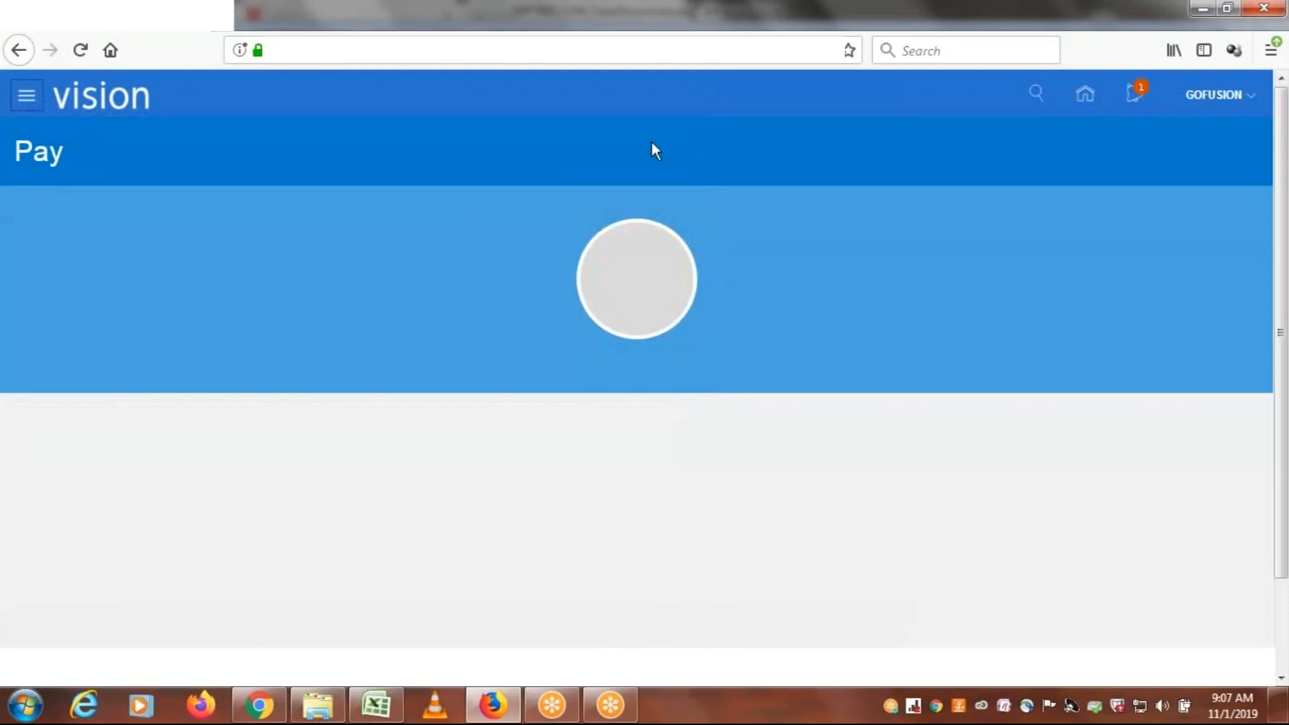
Open Time from the Me group, dismiss its error message and check the navigator's self-service items again
left_click(27, 95)
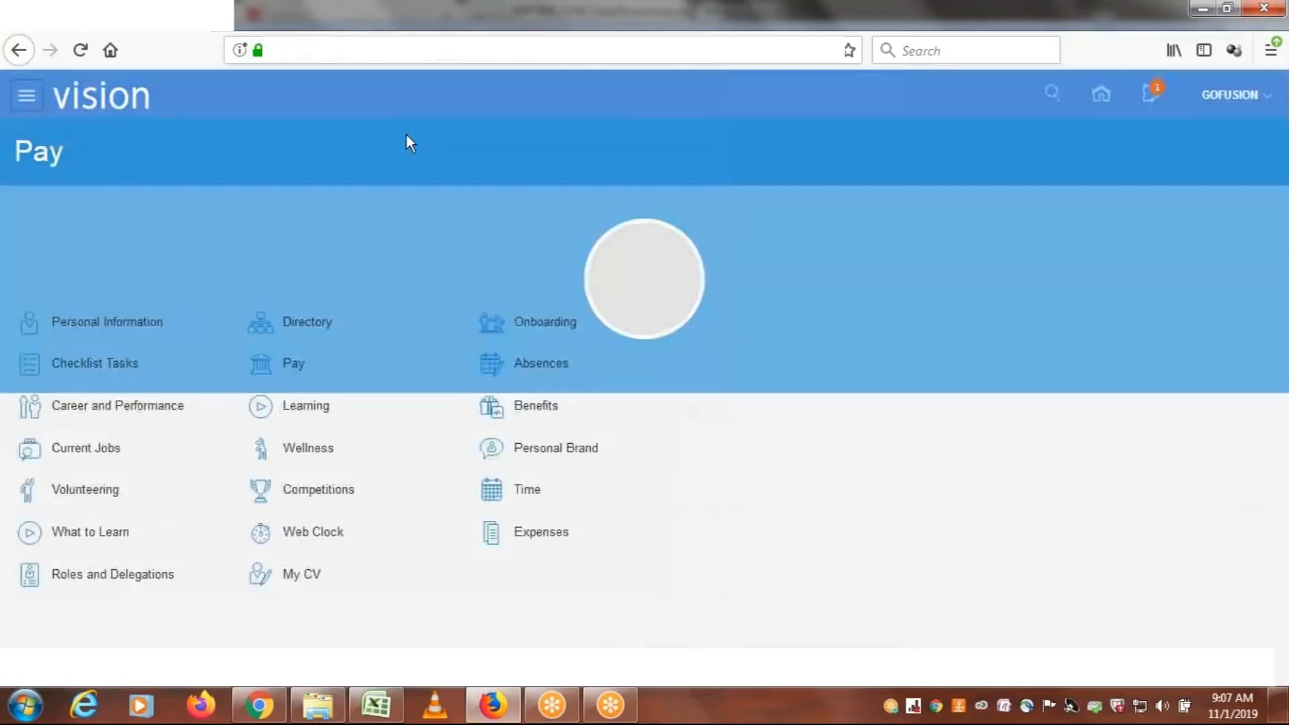
left_click_drag(728, 179, 728, 253)
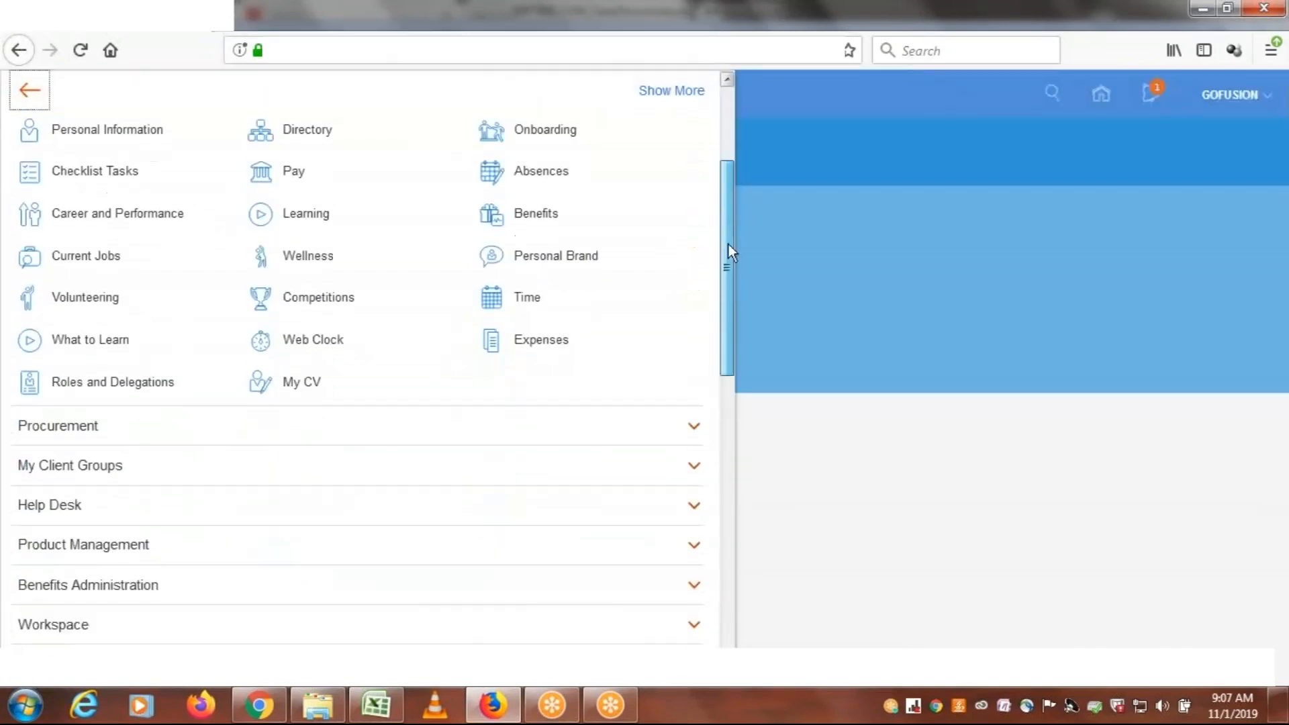
left_click(526, 303)
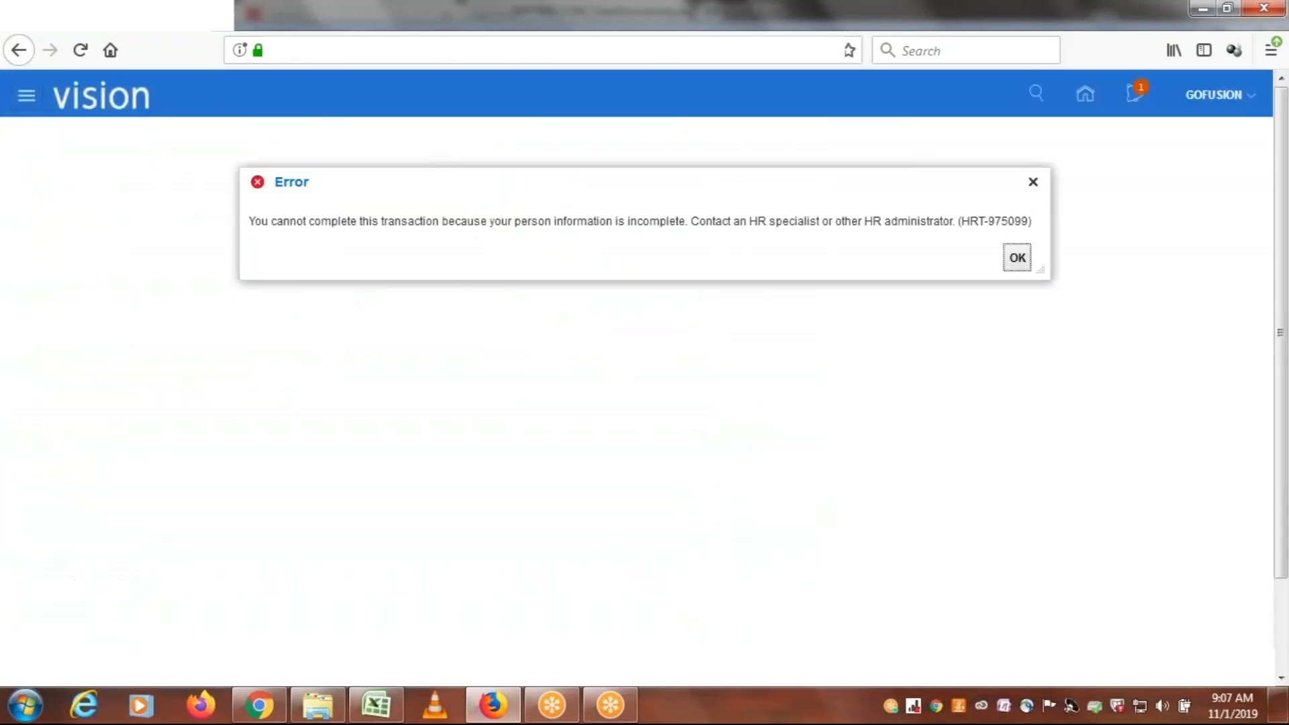
left_click(1018, 258)
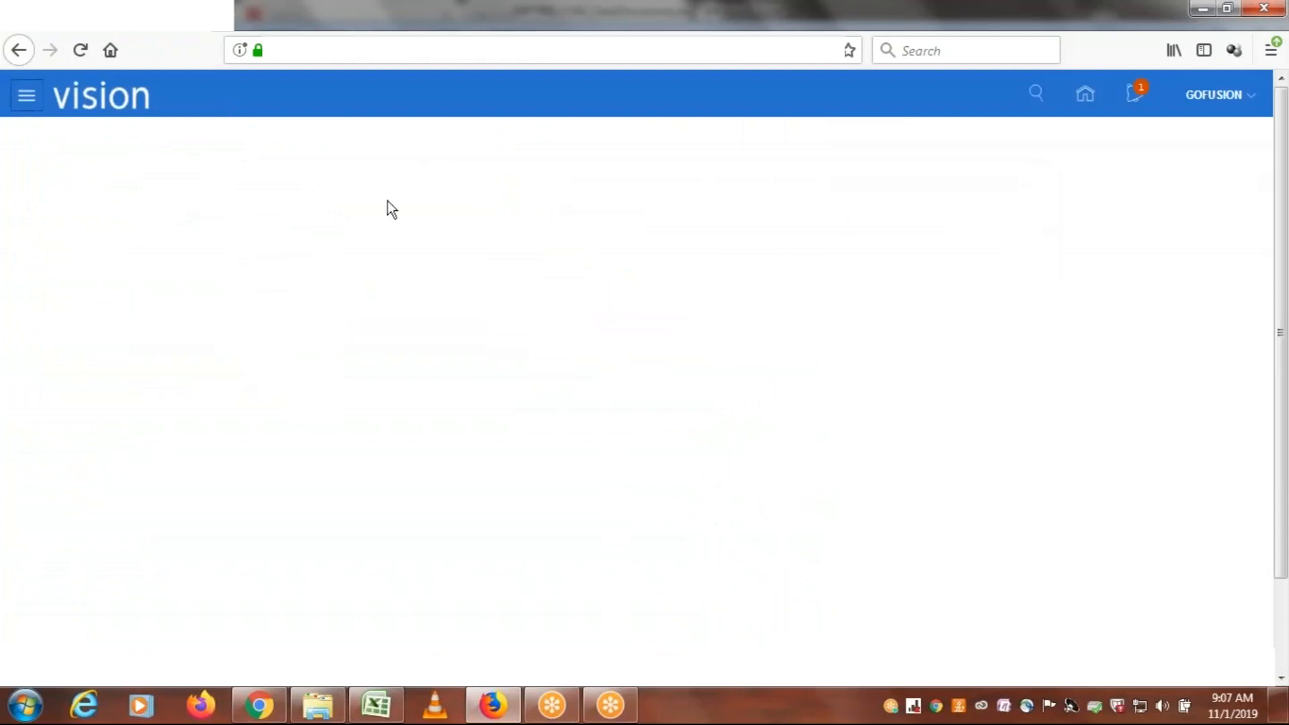
left_click(28, 96)
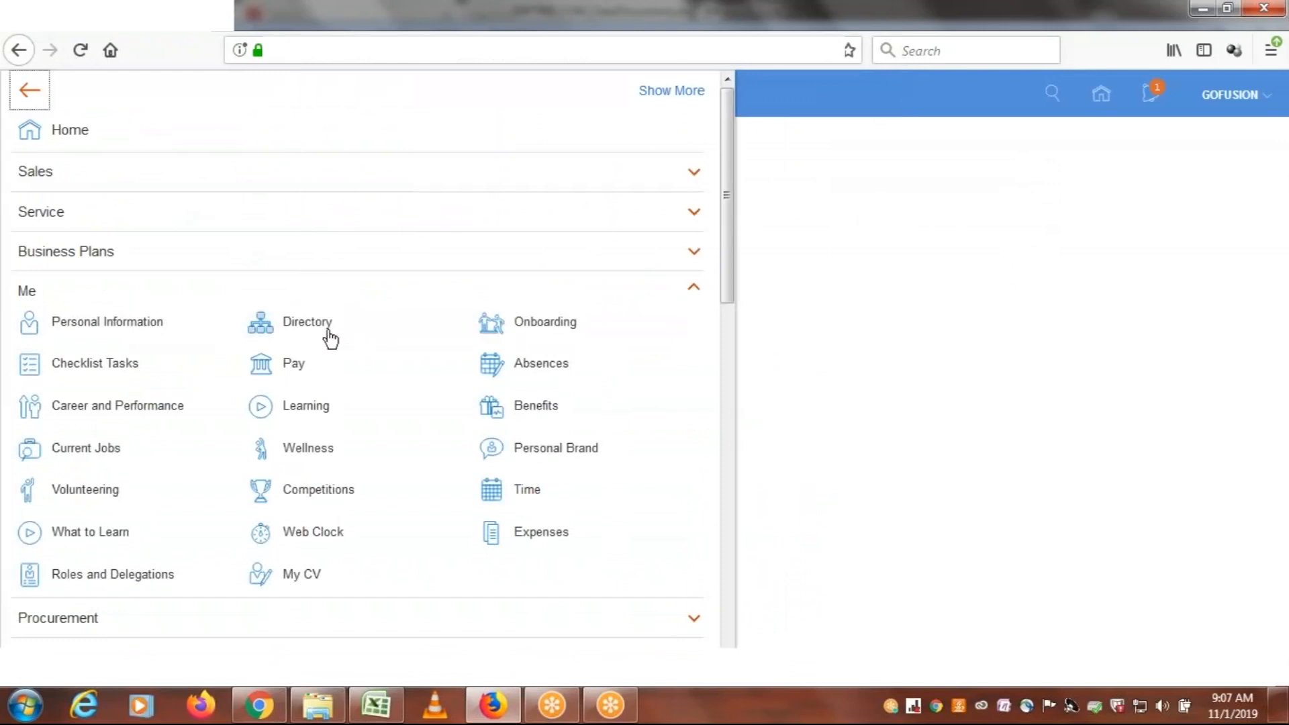
left_click(817, 100)
Switch to the Excel class workbook to review the Employee role row, and return to the Fusion home page in Firefox
left_click(368, 717)
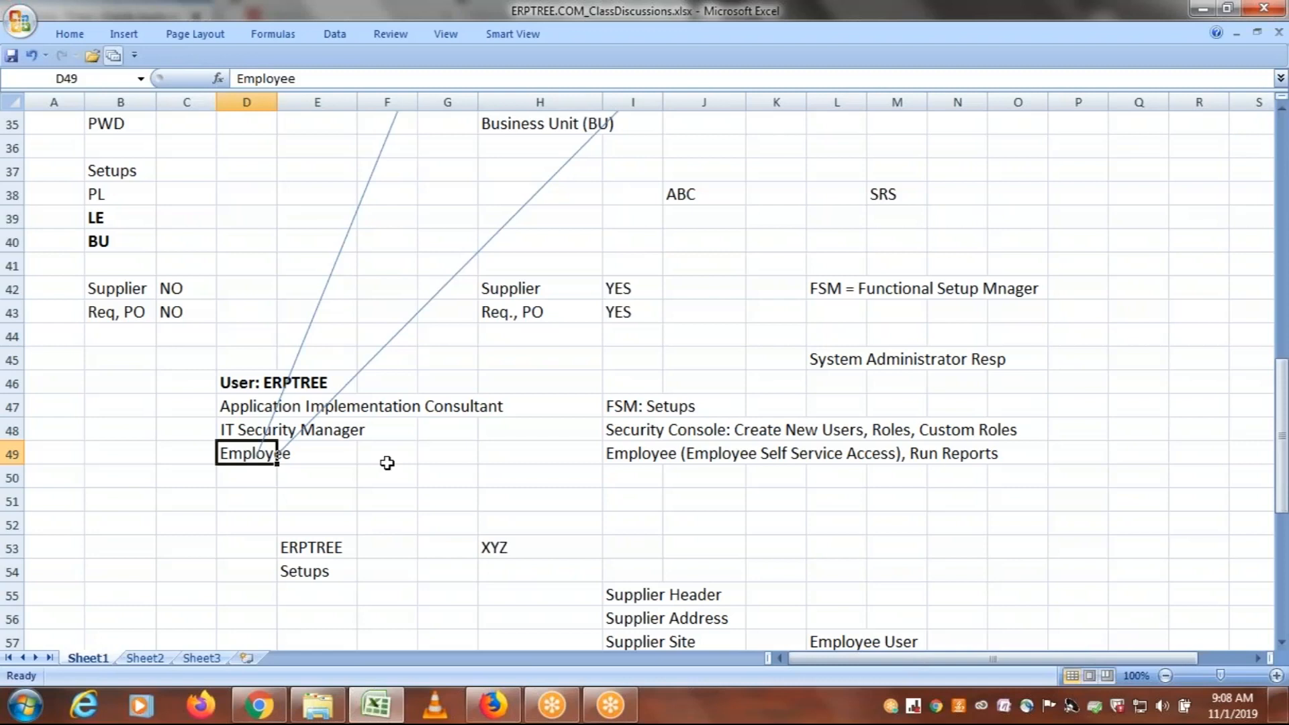
left_click(316, 451)
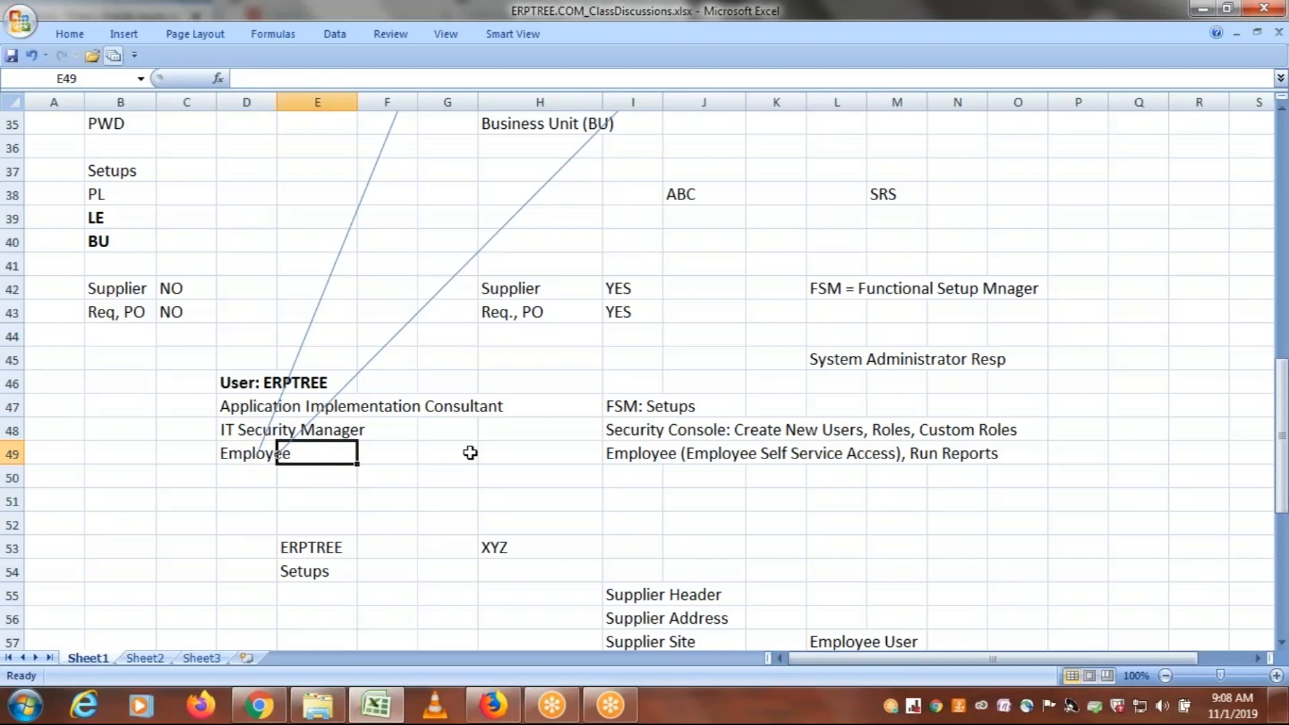
left_click(497, 707)
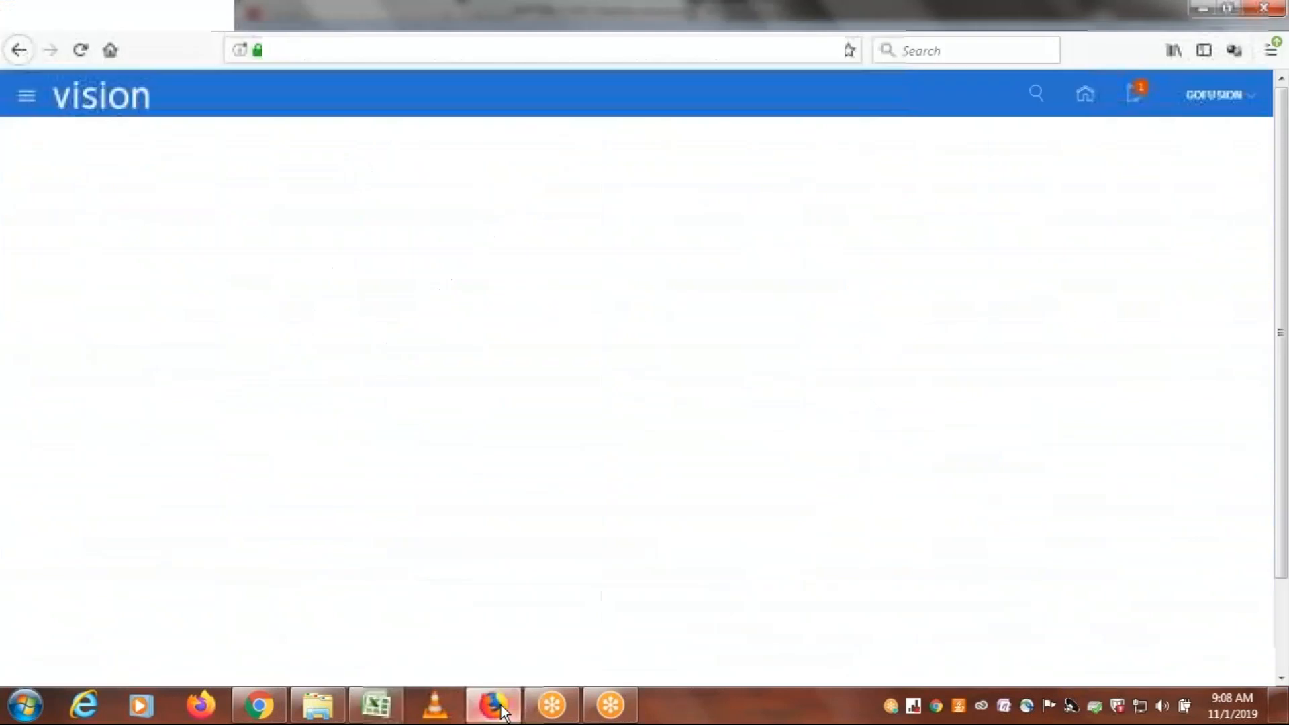
left_click(88, 106)
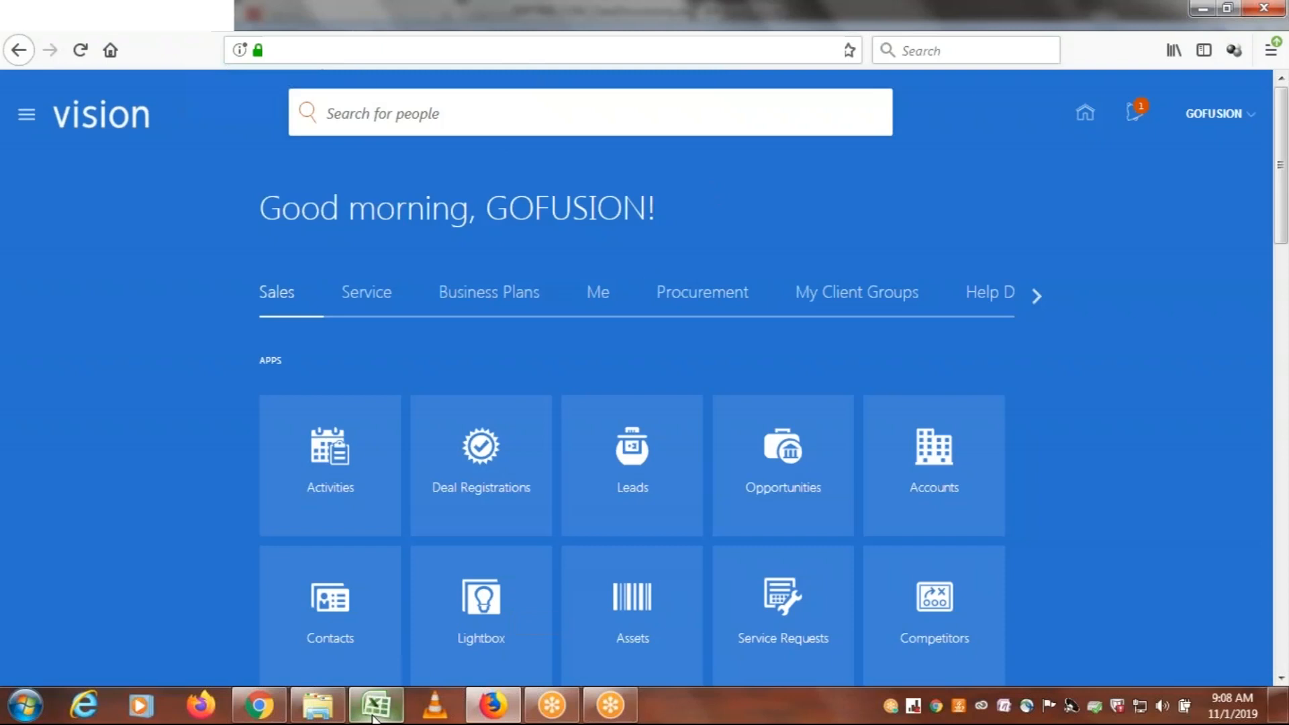
Switch to the Excel class workbook and review the LDAP, ESS job and role option notes in rows 61 to 73
mouse_move(374, 718)
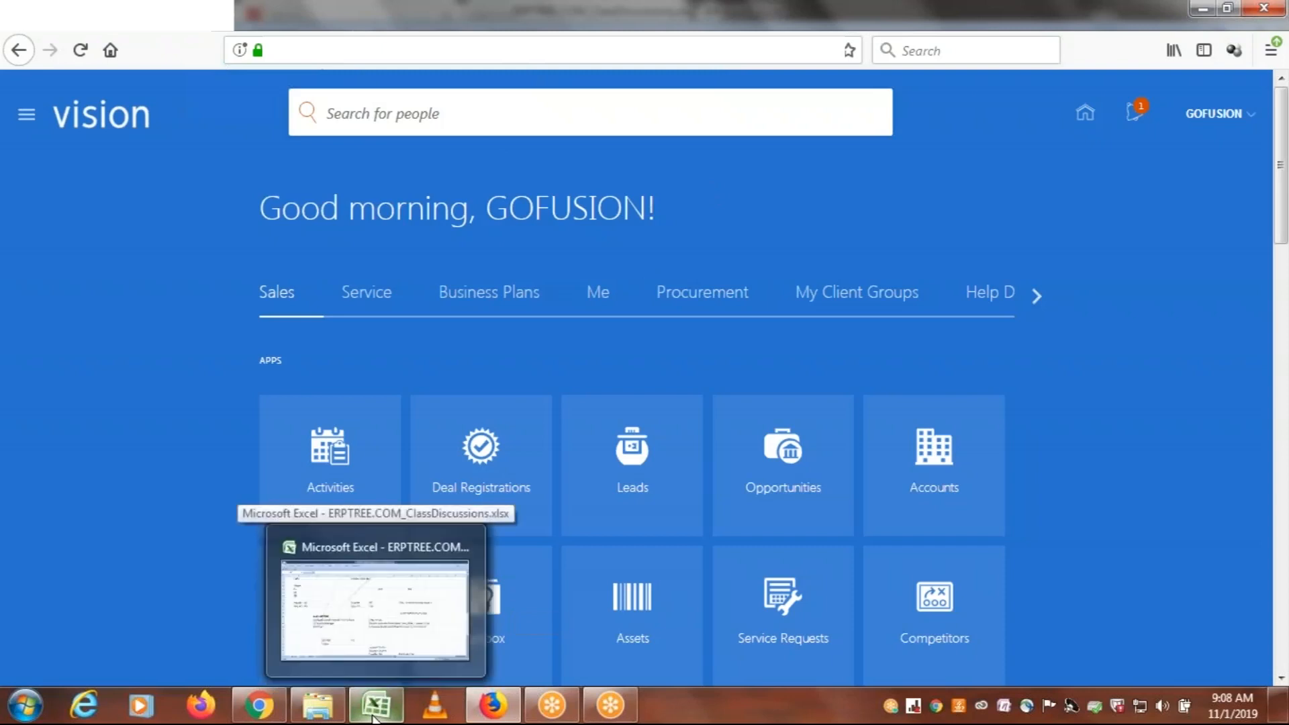
right_click(382, 610)
left_click(1165, 344)
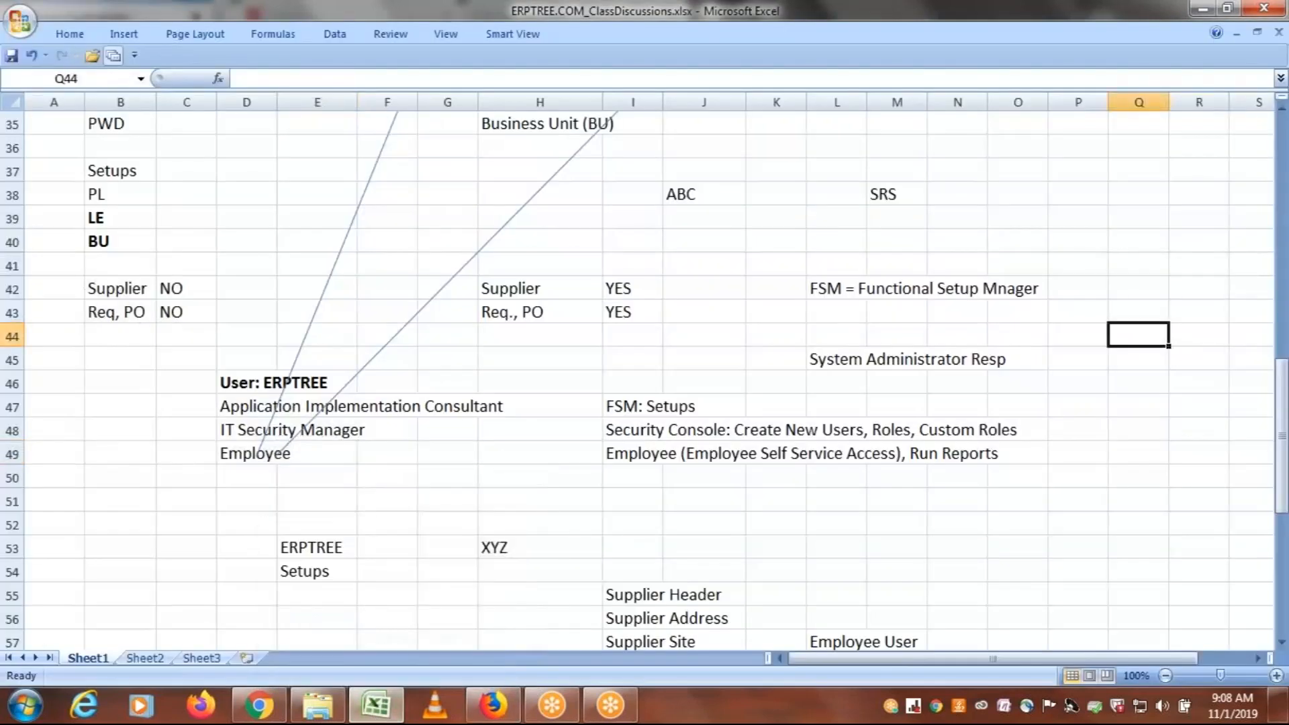
right_click(1284, 437)
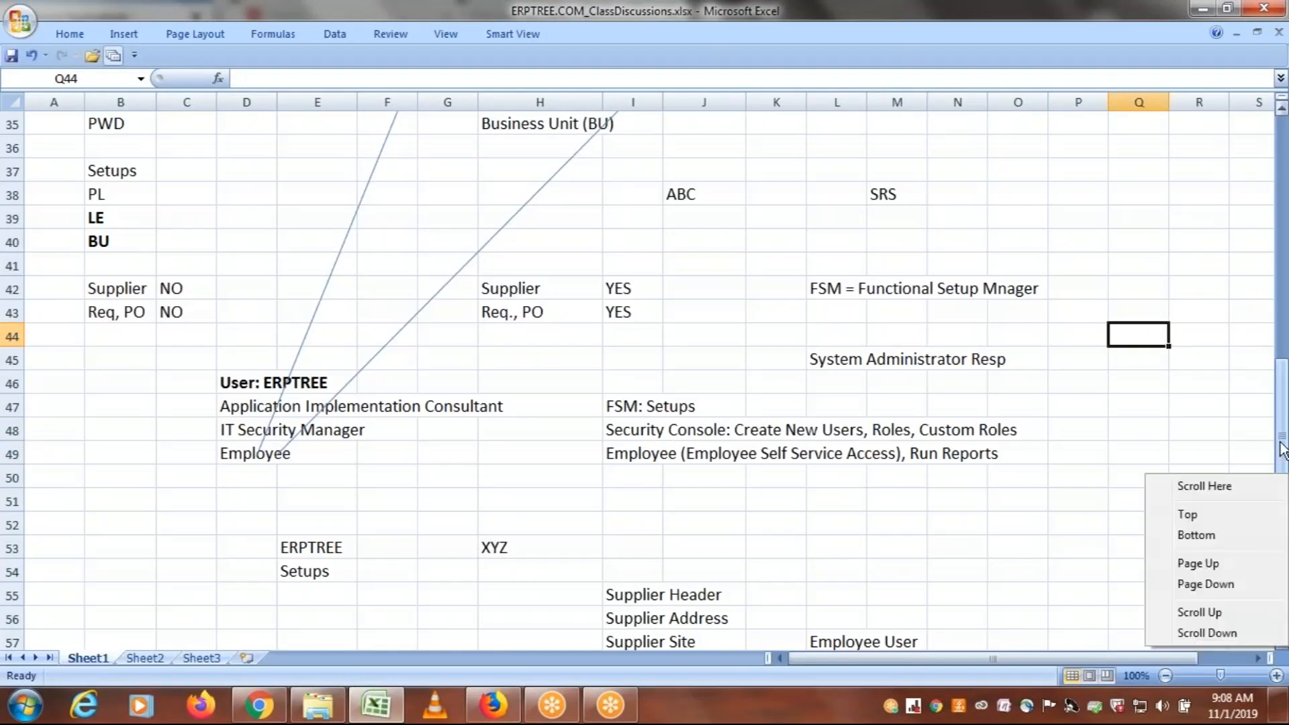
left_click(1284, 442)
left_click_drag(1285, 424, 1285, 484)
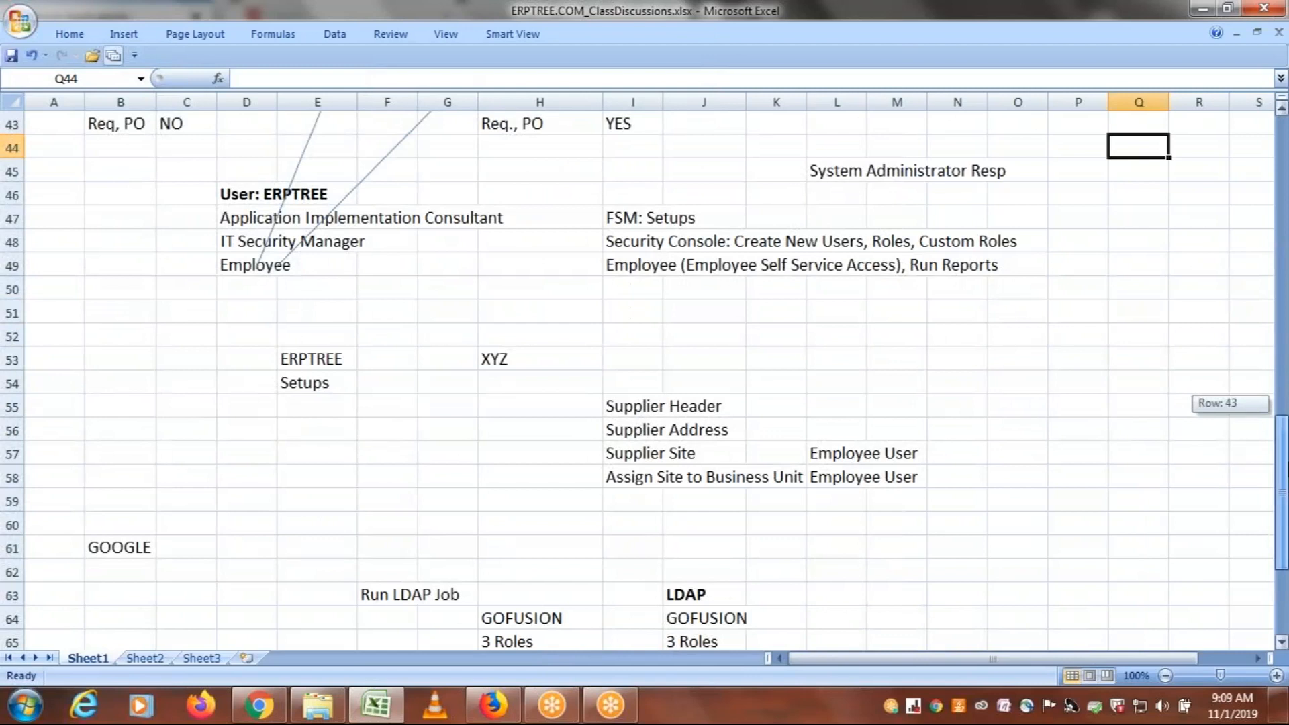
left_click_drag(1286, 483, 1286, 544)
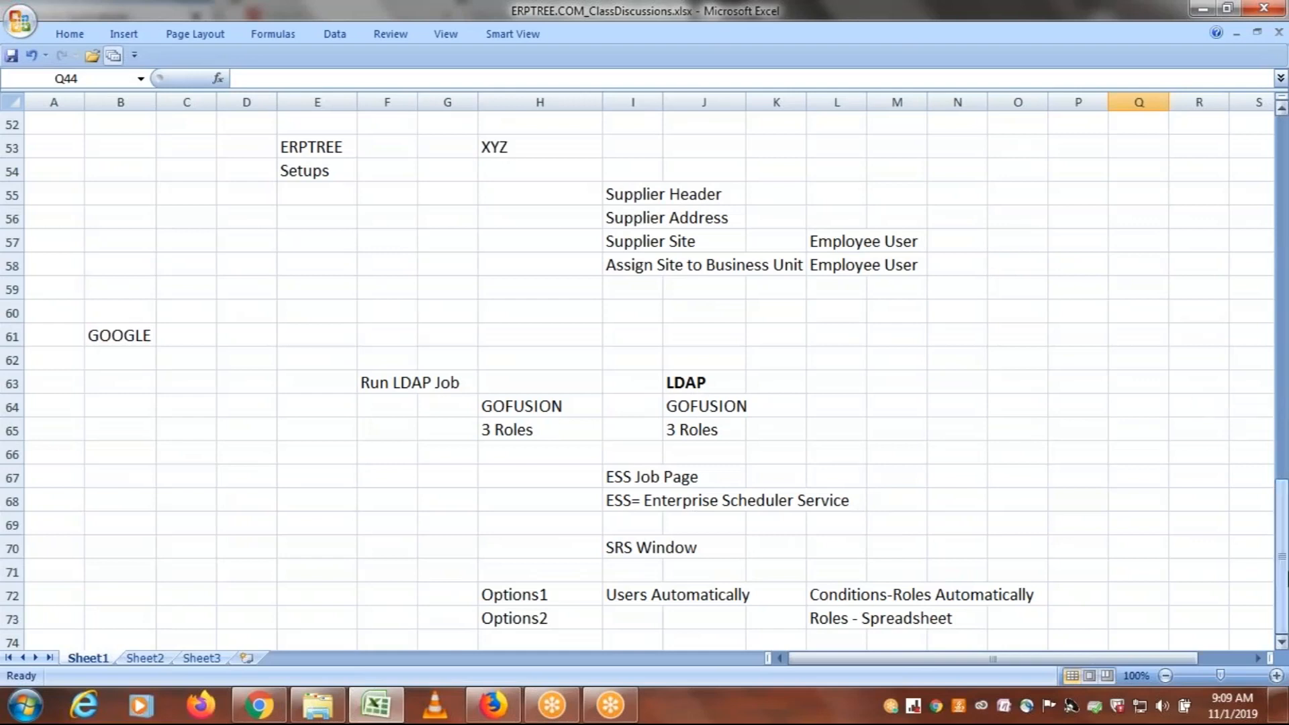
left_click(1281, 642)
left_click(1281, 643)
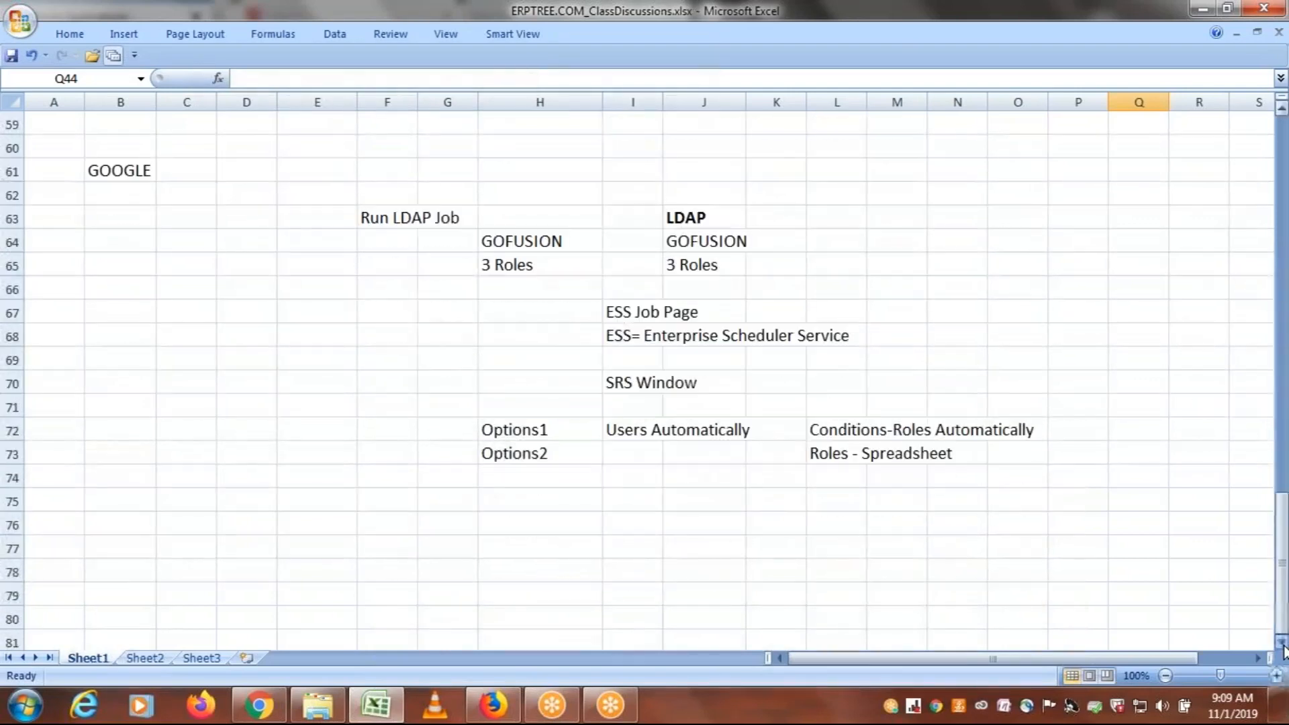
Review the Roles - Spreadsheet note for Options2, selecting cells L73 to N73
left_click(860, 504)
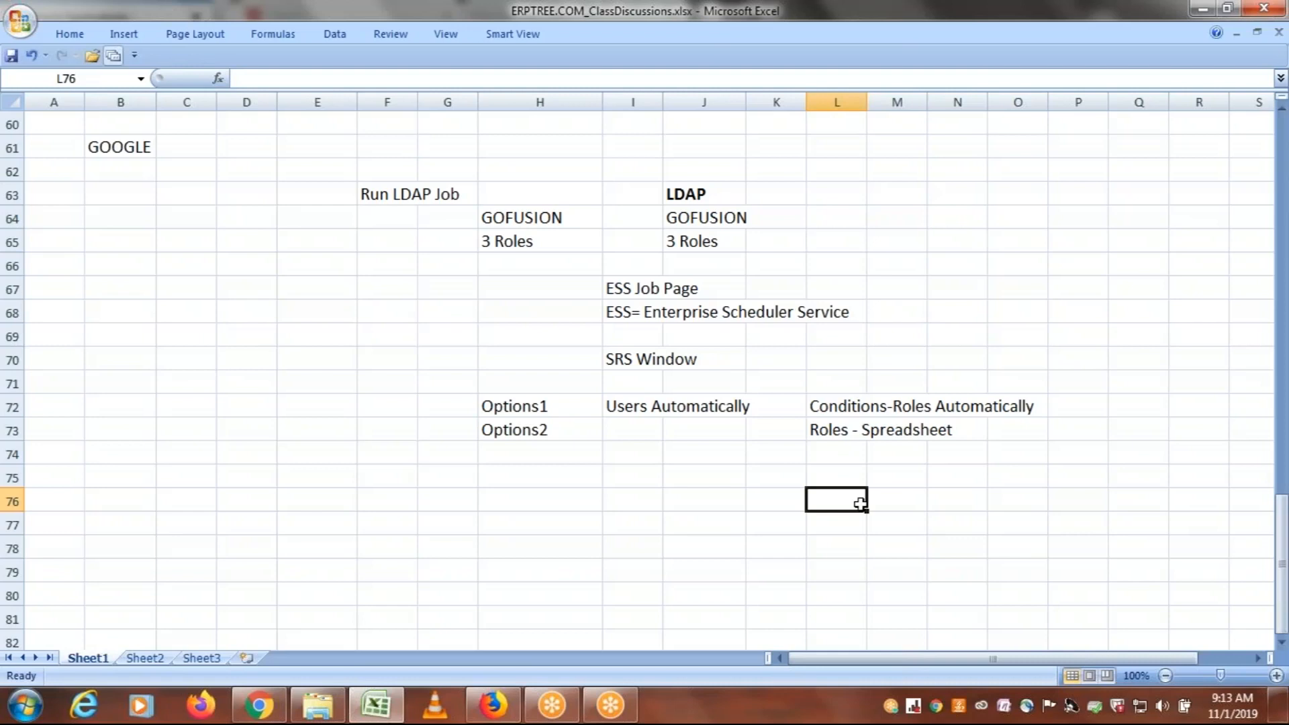
left_click_drag(857, 431, 945, 434)
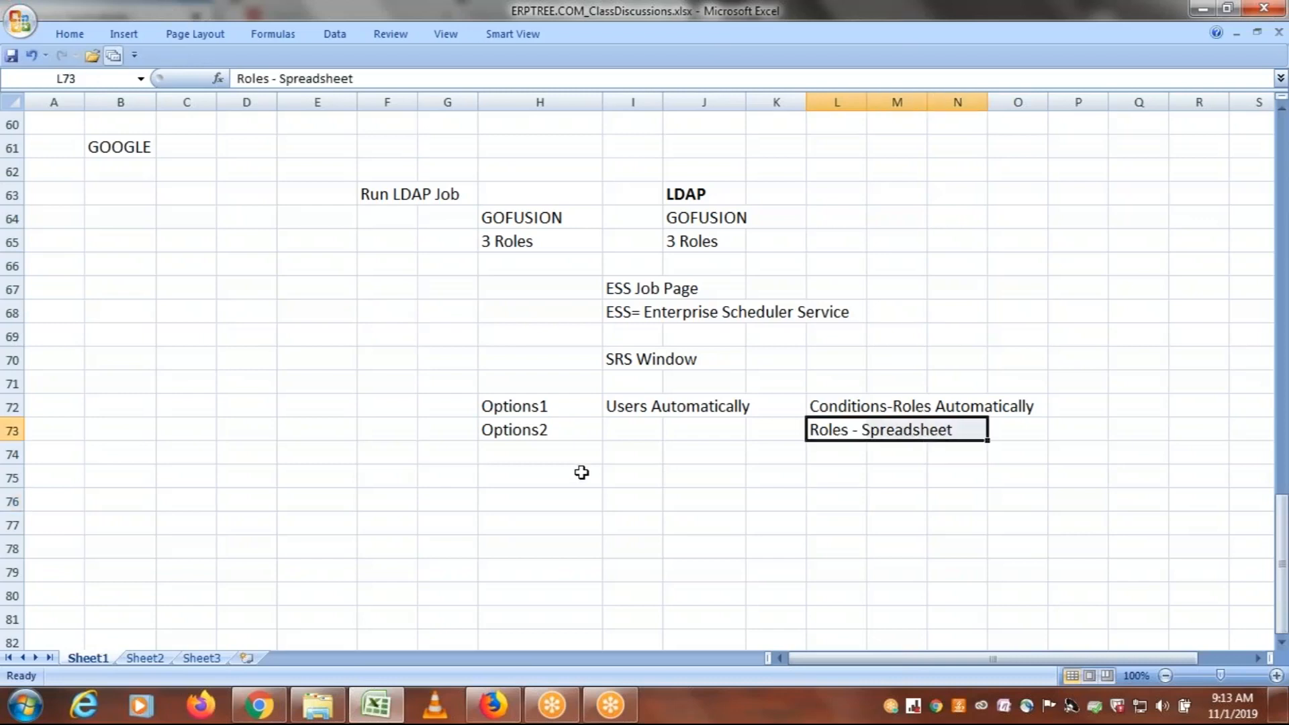
left_click(1062, 21)
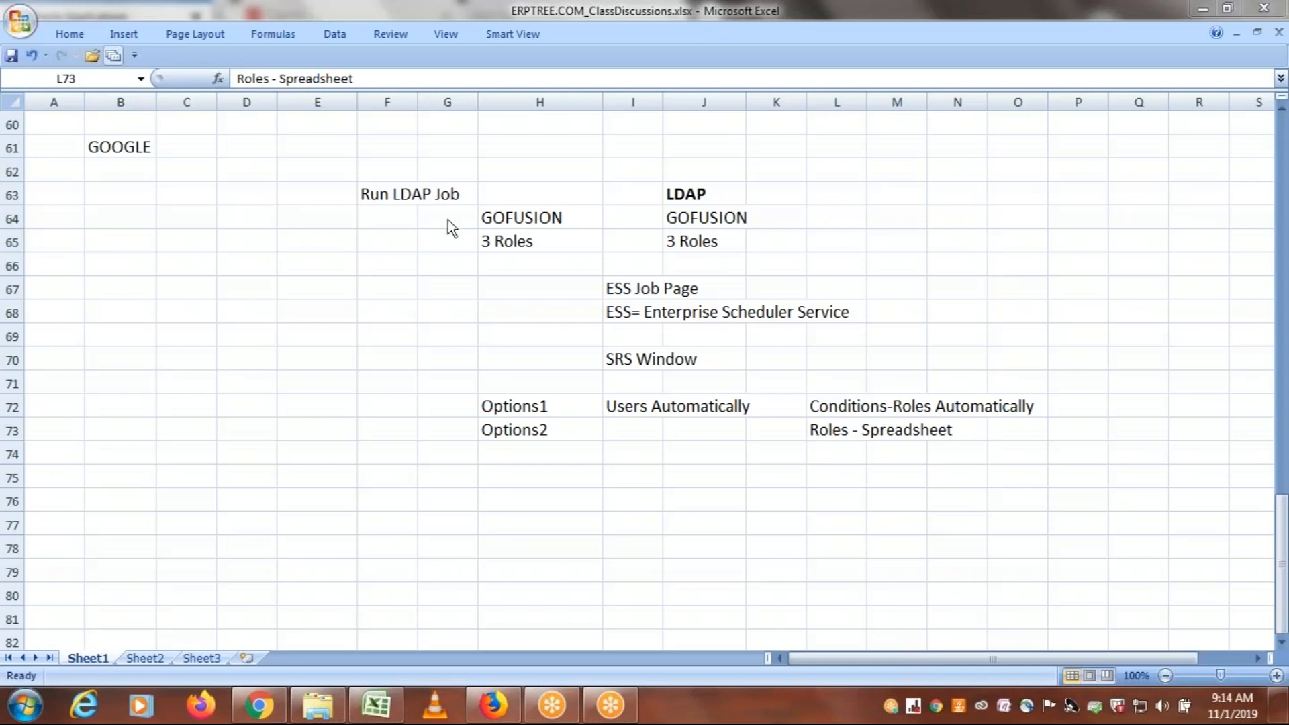
Enter Test Instance in cell D69 and PROD in cell G69
left_click(243, 336)
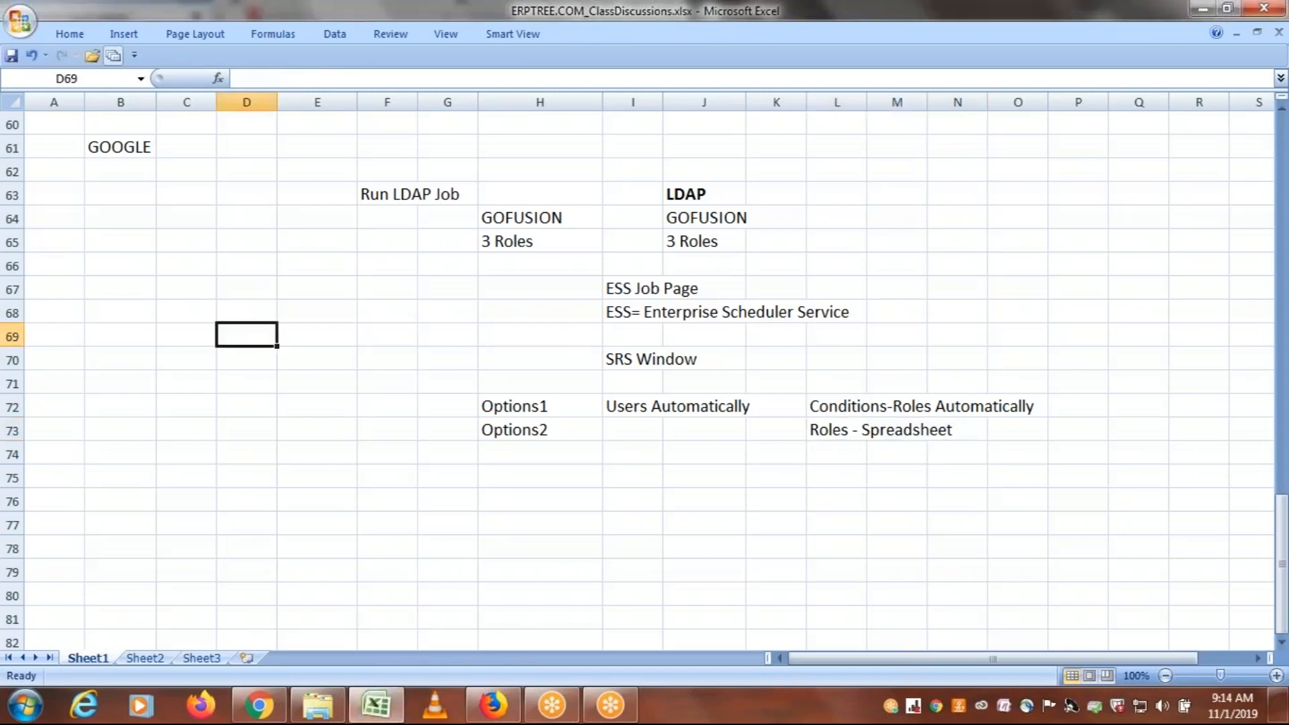
type("Test")
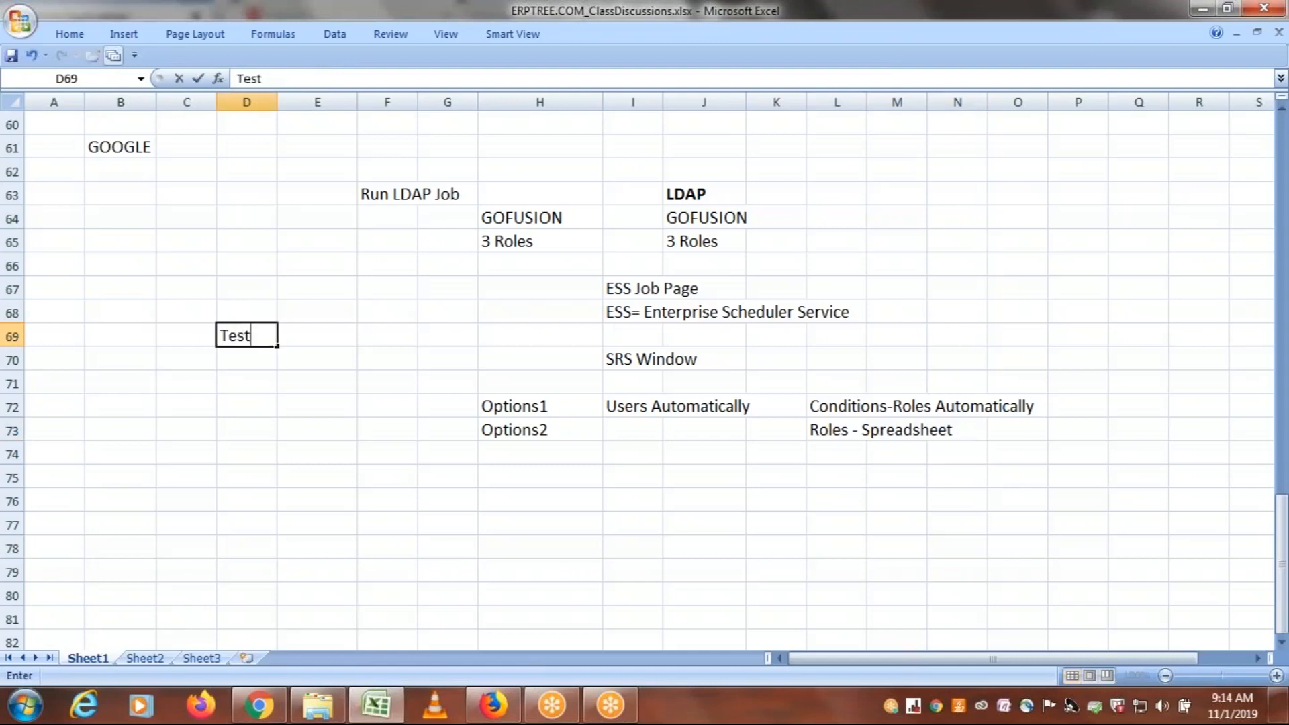
type(" Instance")
left_click(242, 359)
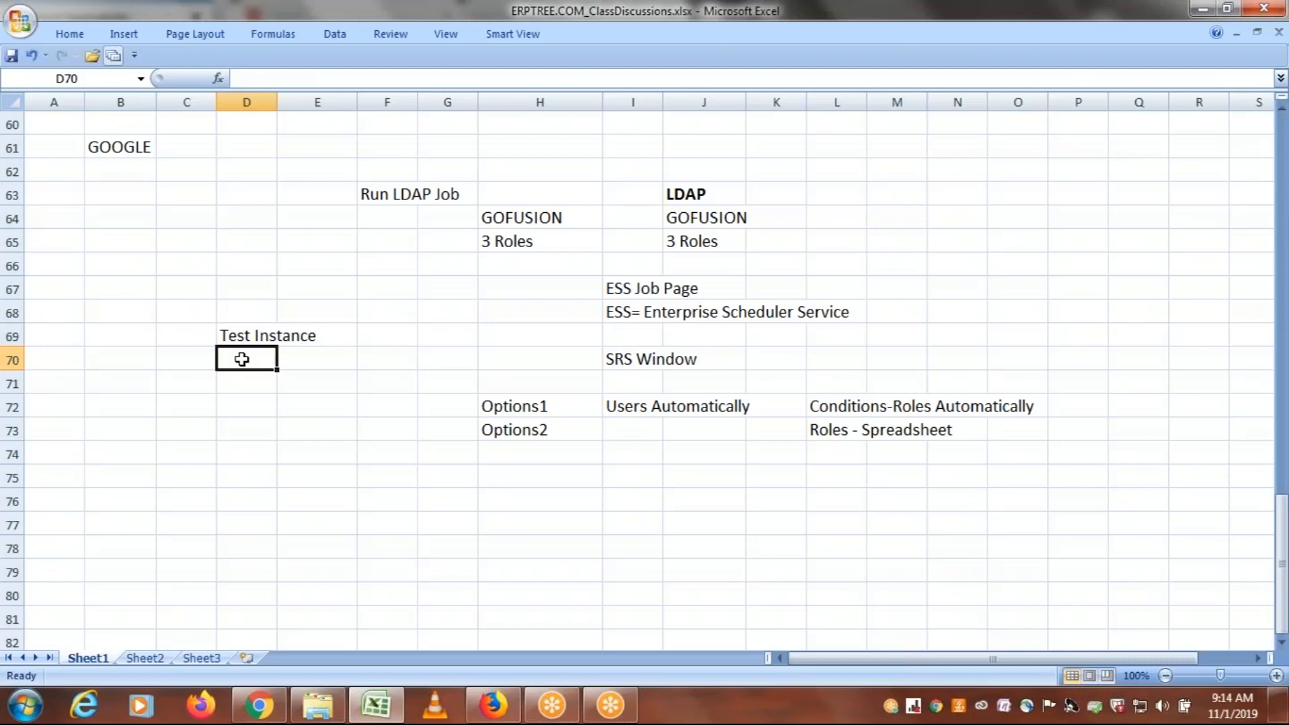
left_click(436, 335)
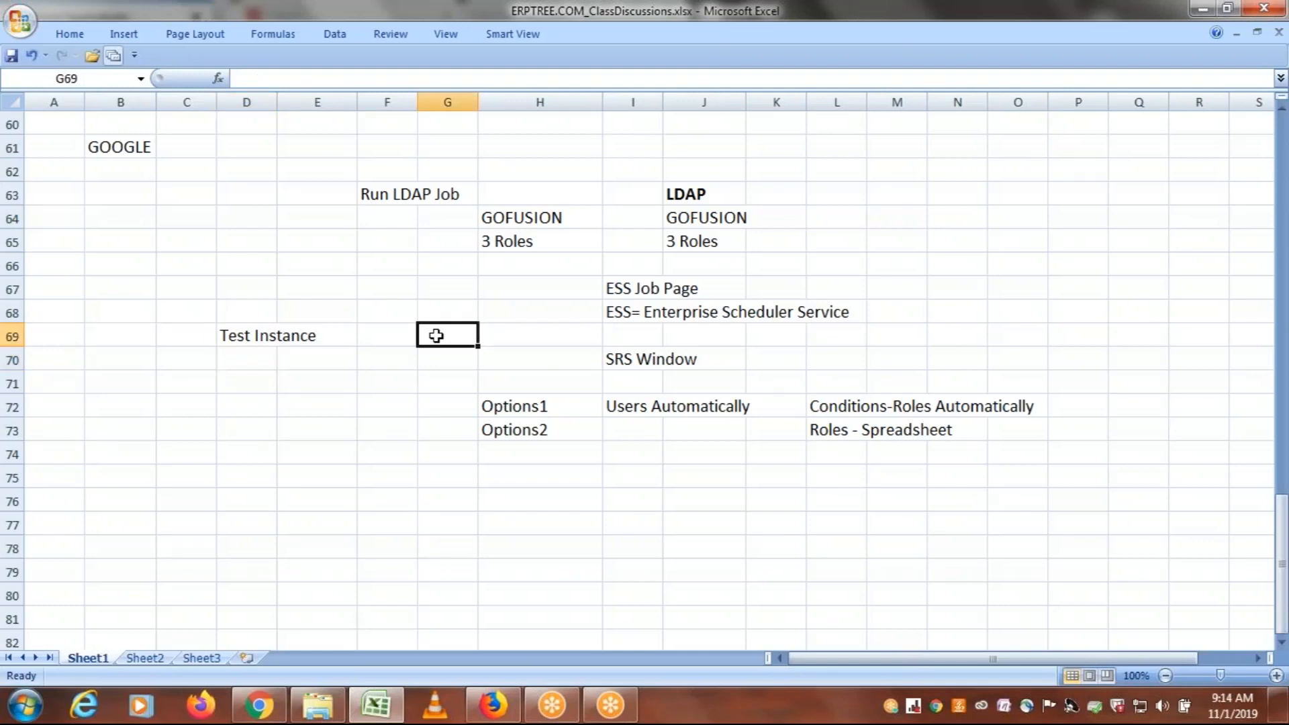
type("PROD")
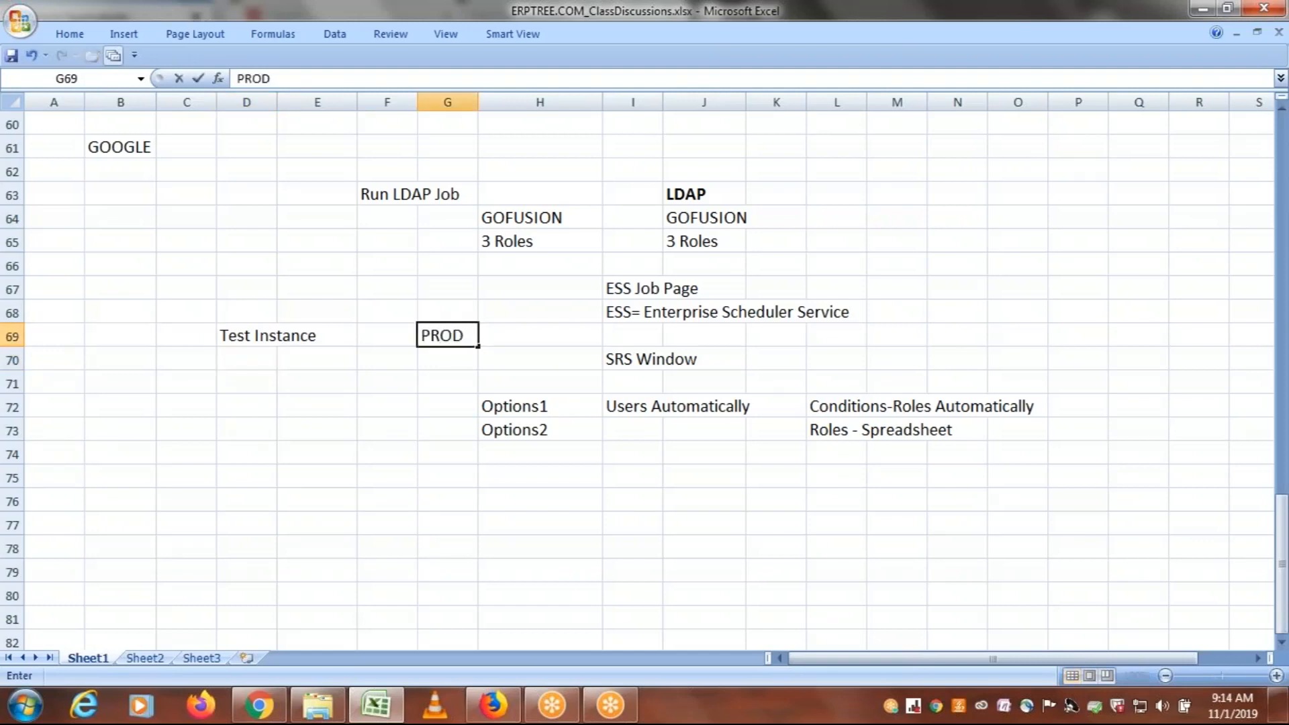
left_click(438, 362)
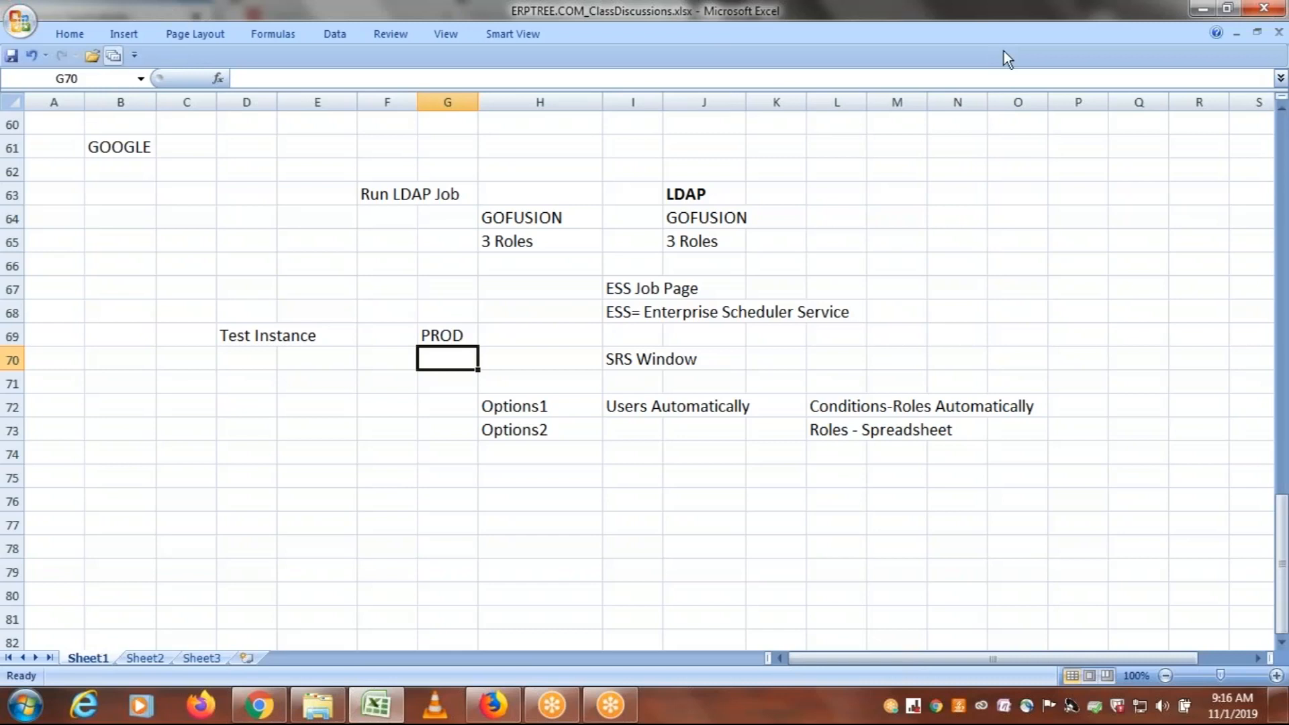
Review the Enterprise Scheduler Service definition in cell I68
key("alt+Tab")
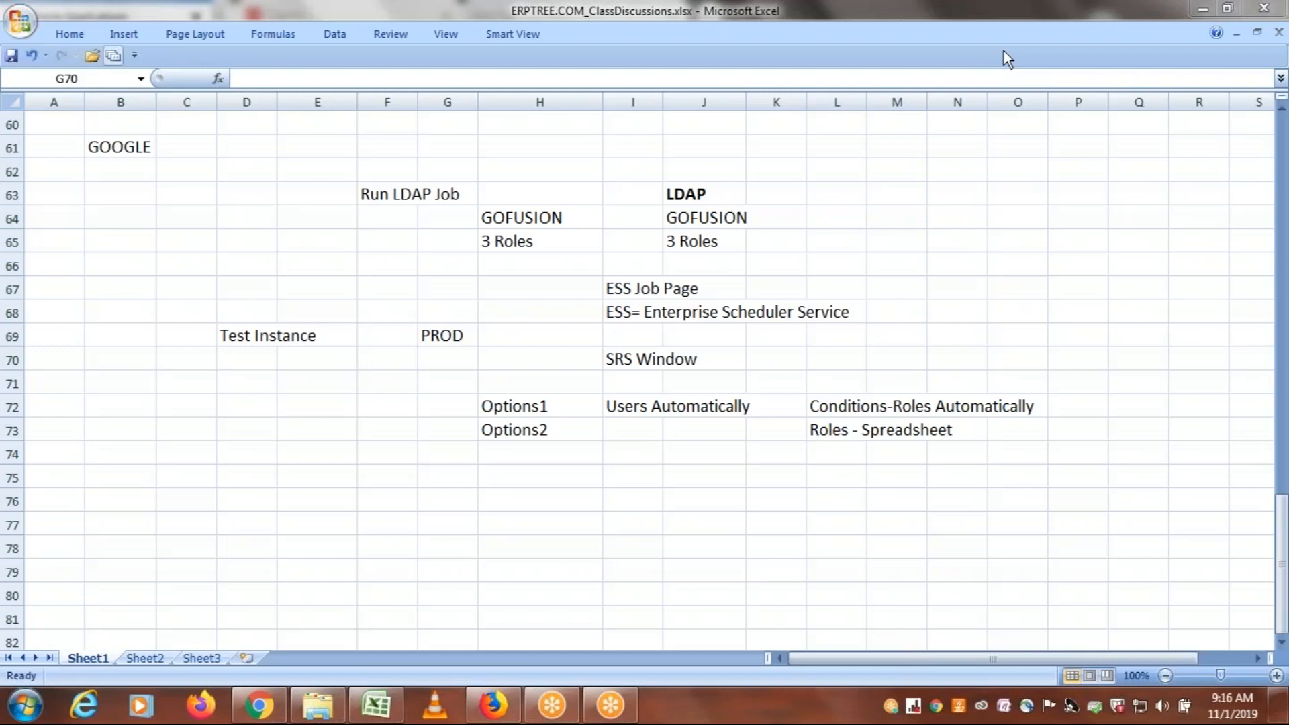
left_click(627, 313)
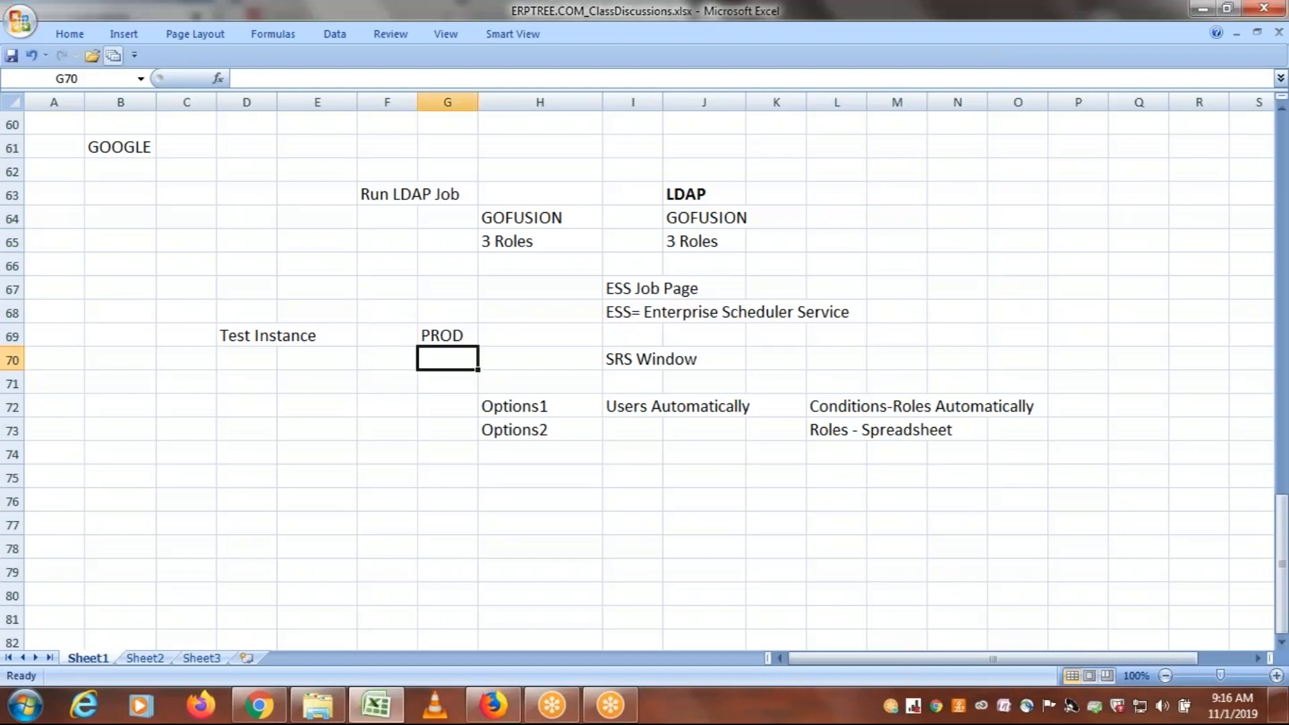
left_click(641, 314)
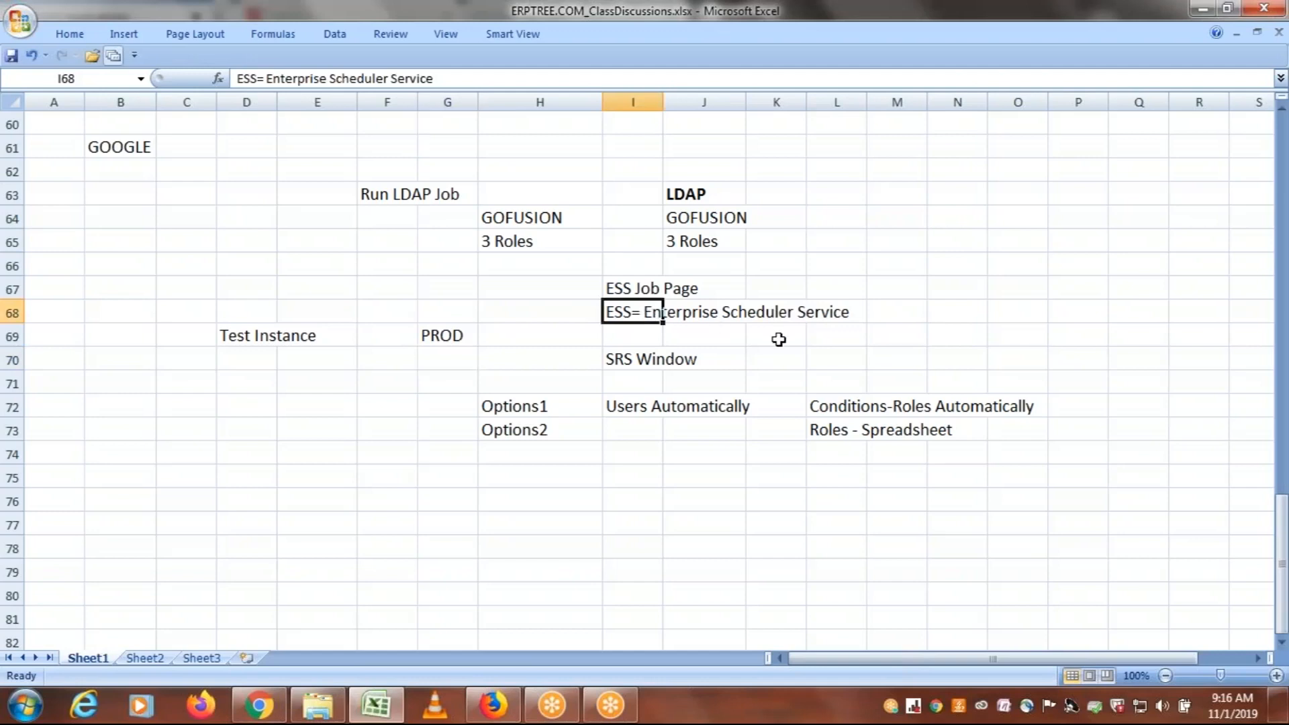
left_click(1017, 55)
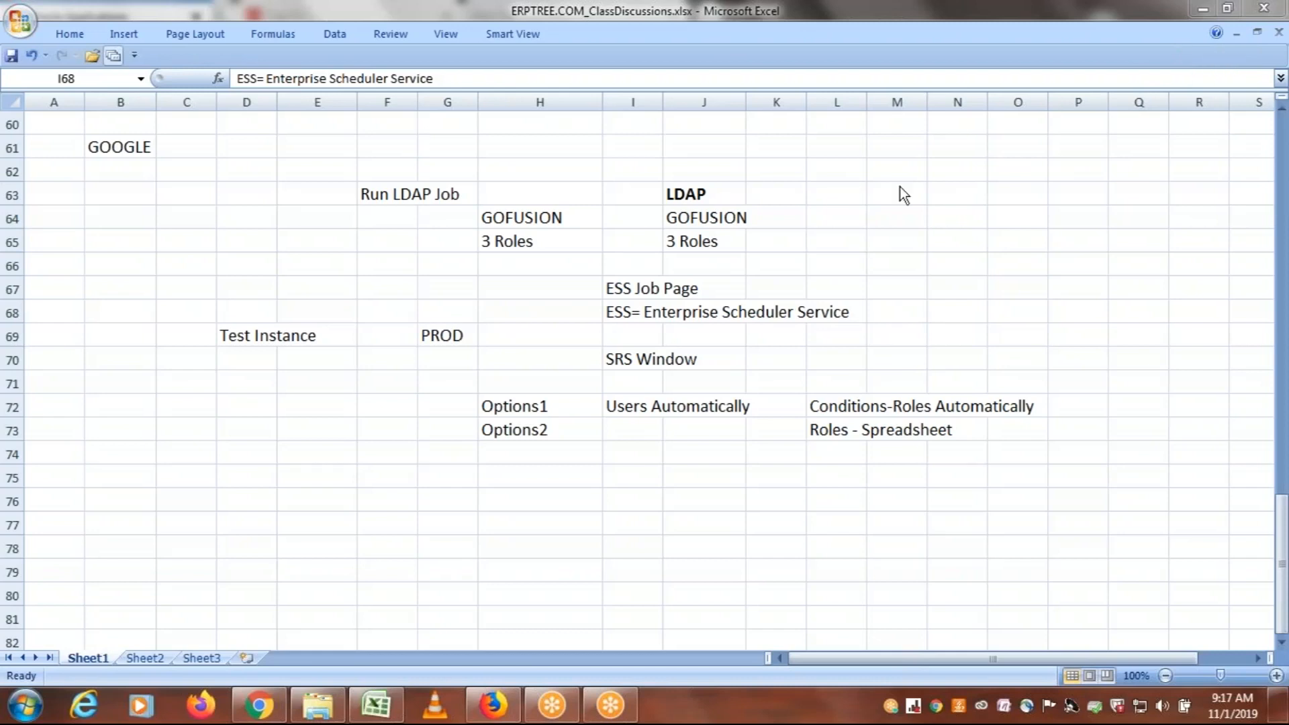
left_click(661, 313)
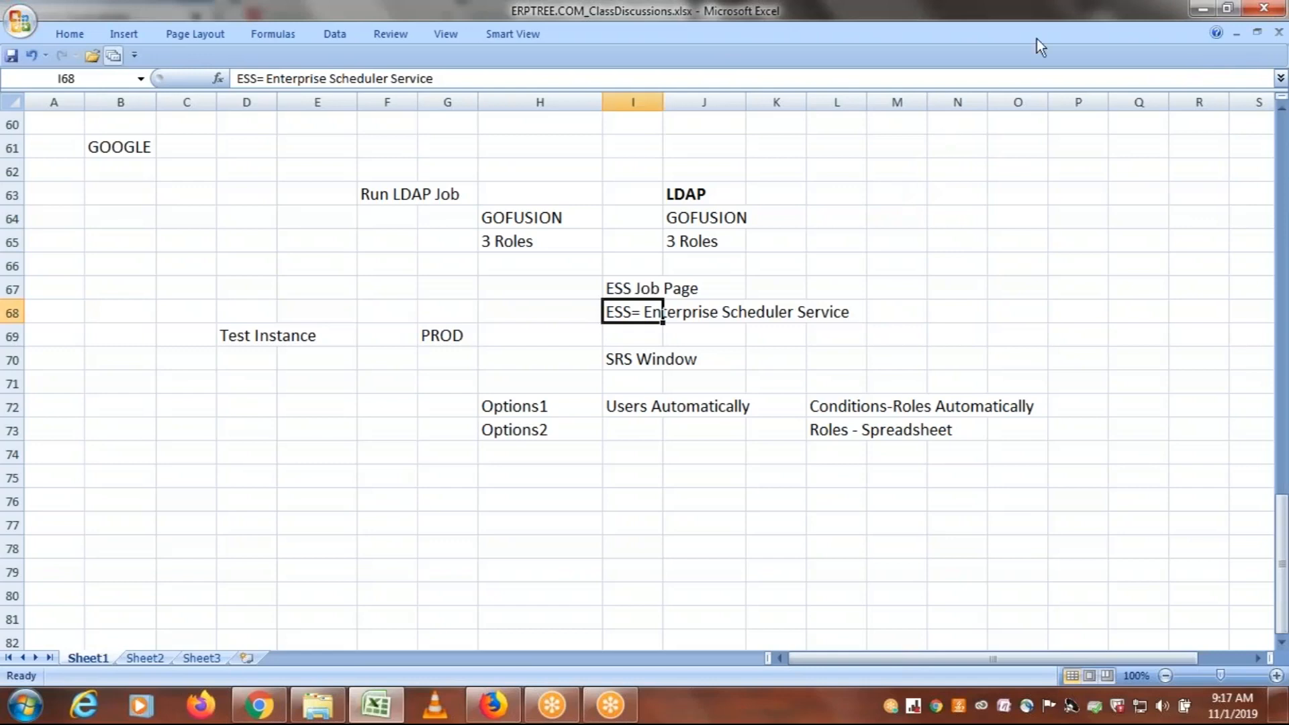
left_click(1063, 26)
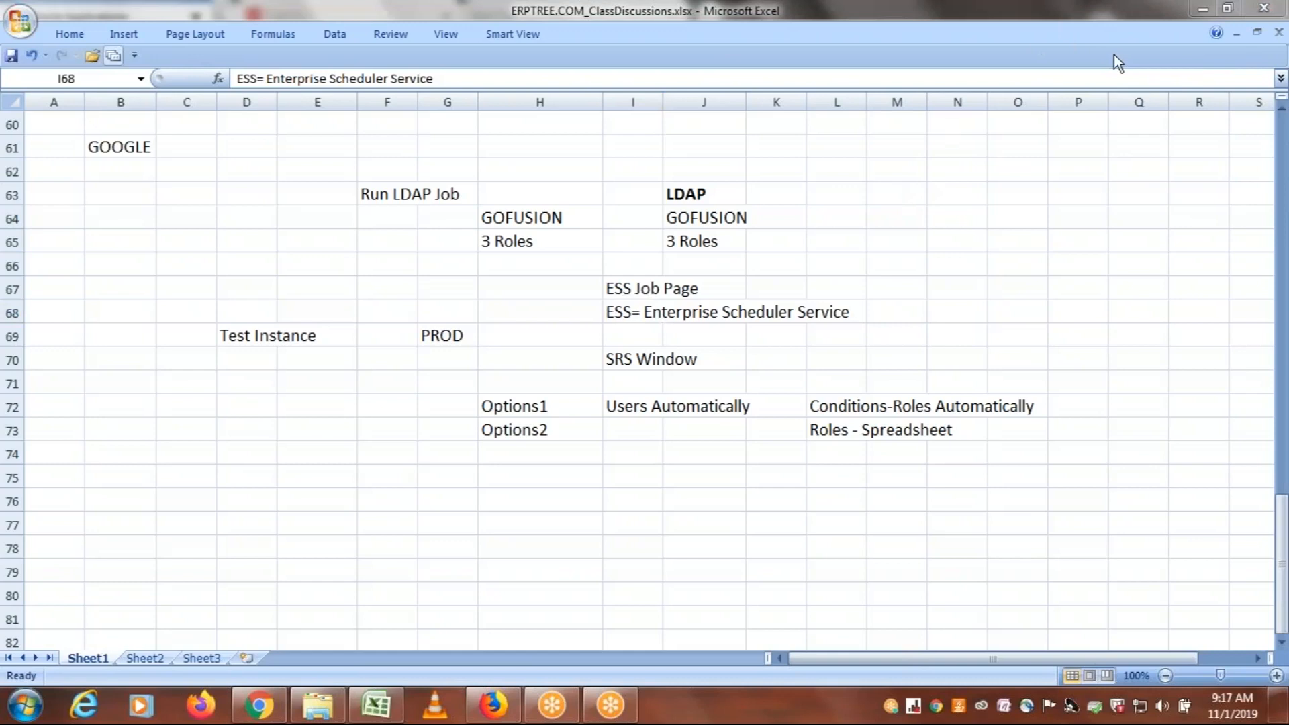
Review the User: ERPTREE role notes in rows 46 to 49, including IT Security Manager in cell D48
left_click(697, 452)
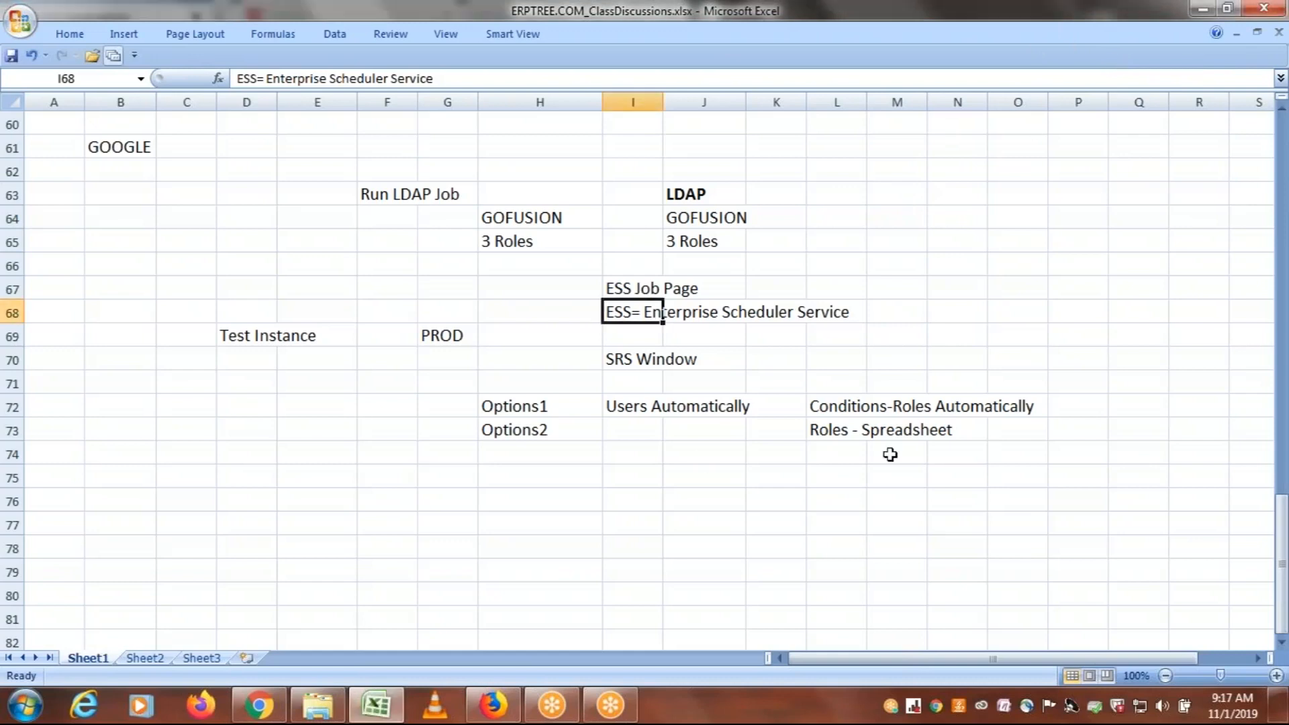
left_click_drag(1284, 563, 1285, 423)
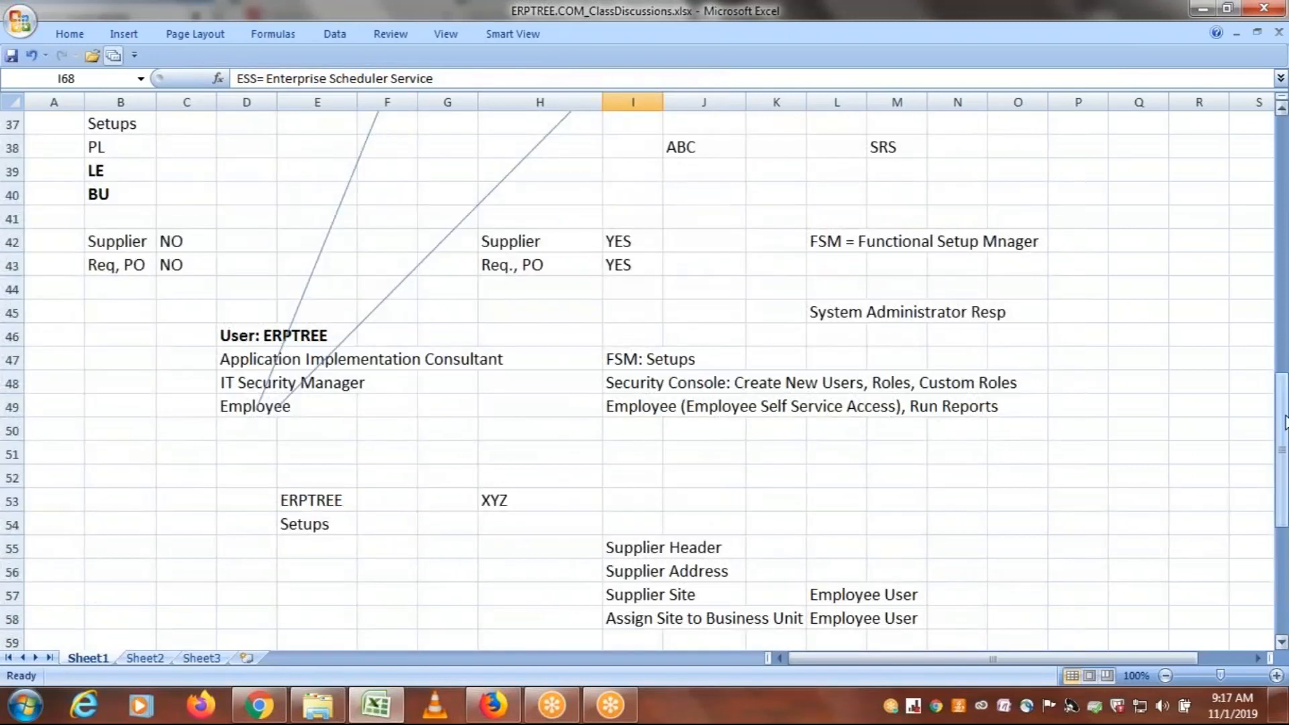
left_click(239, 381)
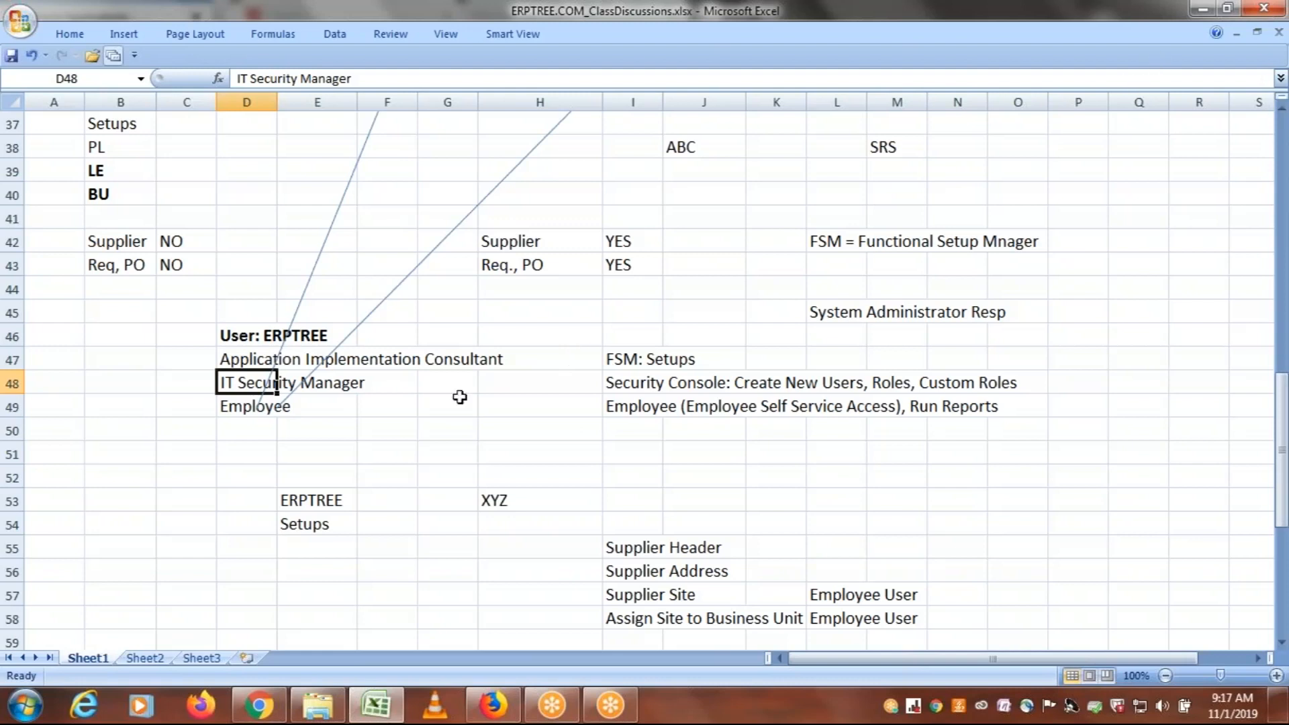
left_click(384, 447)
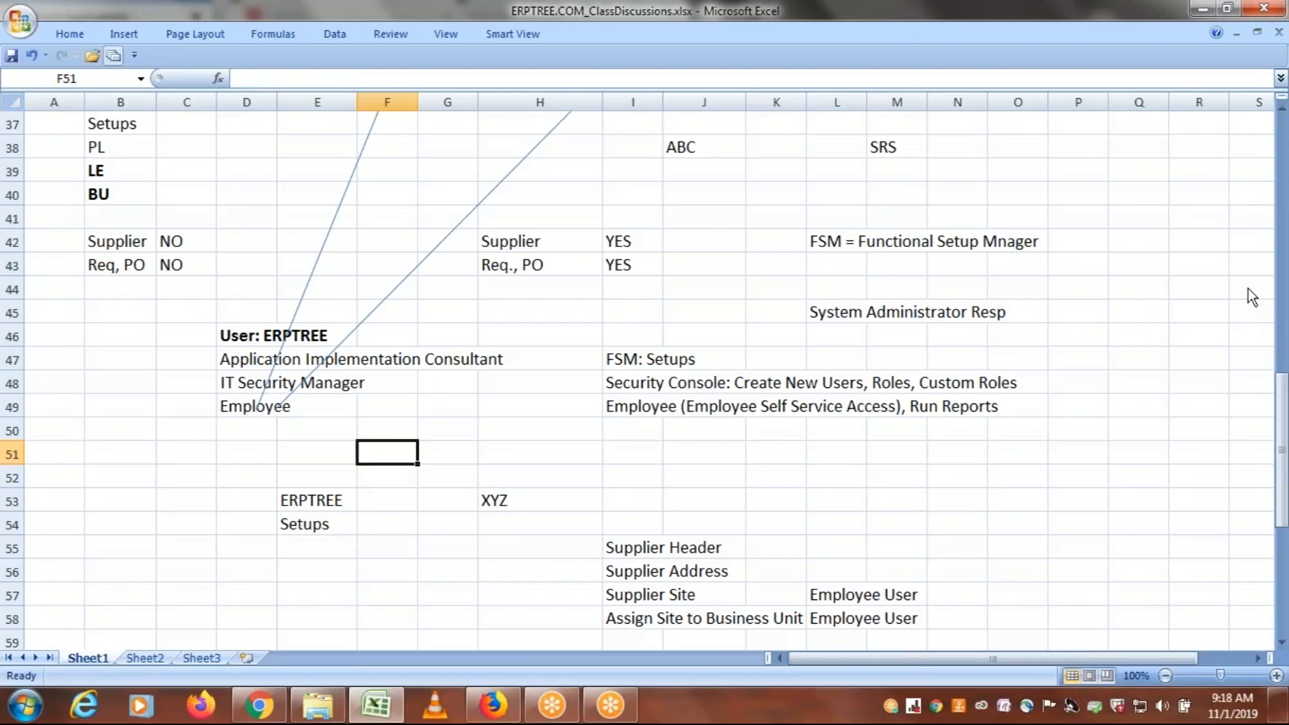
left_click(1009, 384)
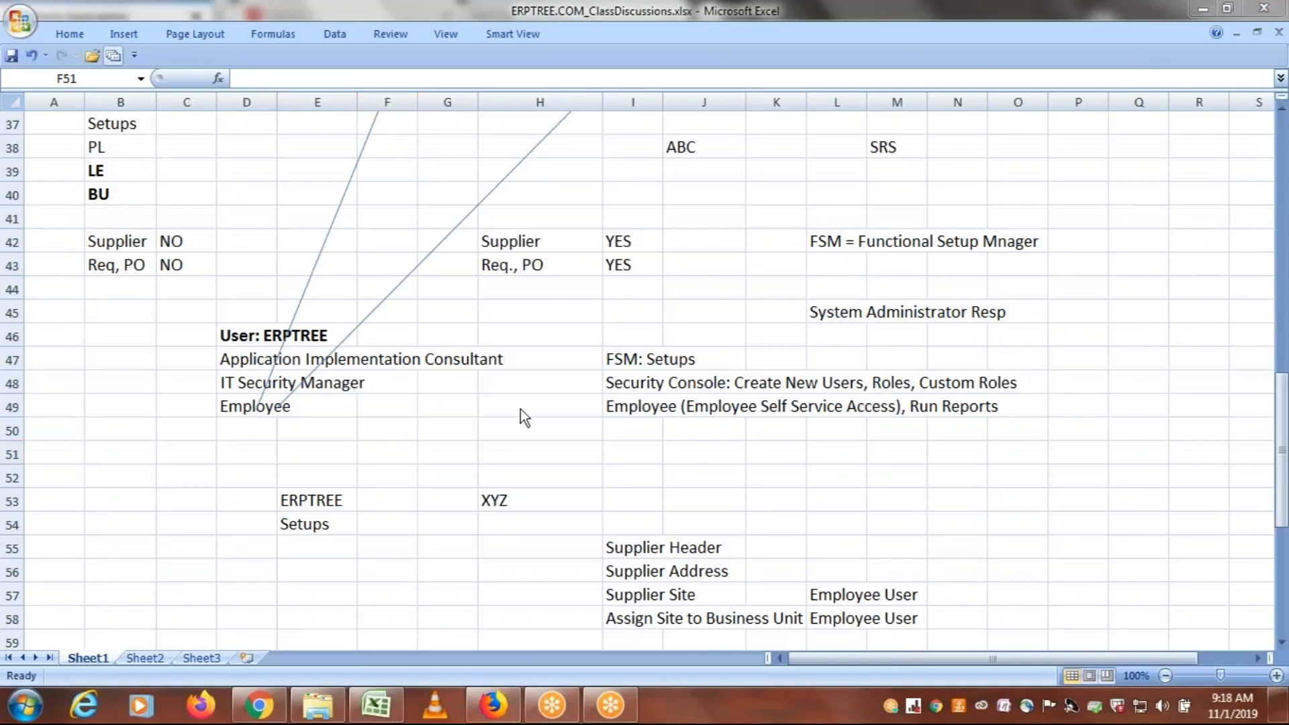
left_click(426, 445)
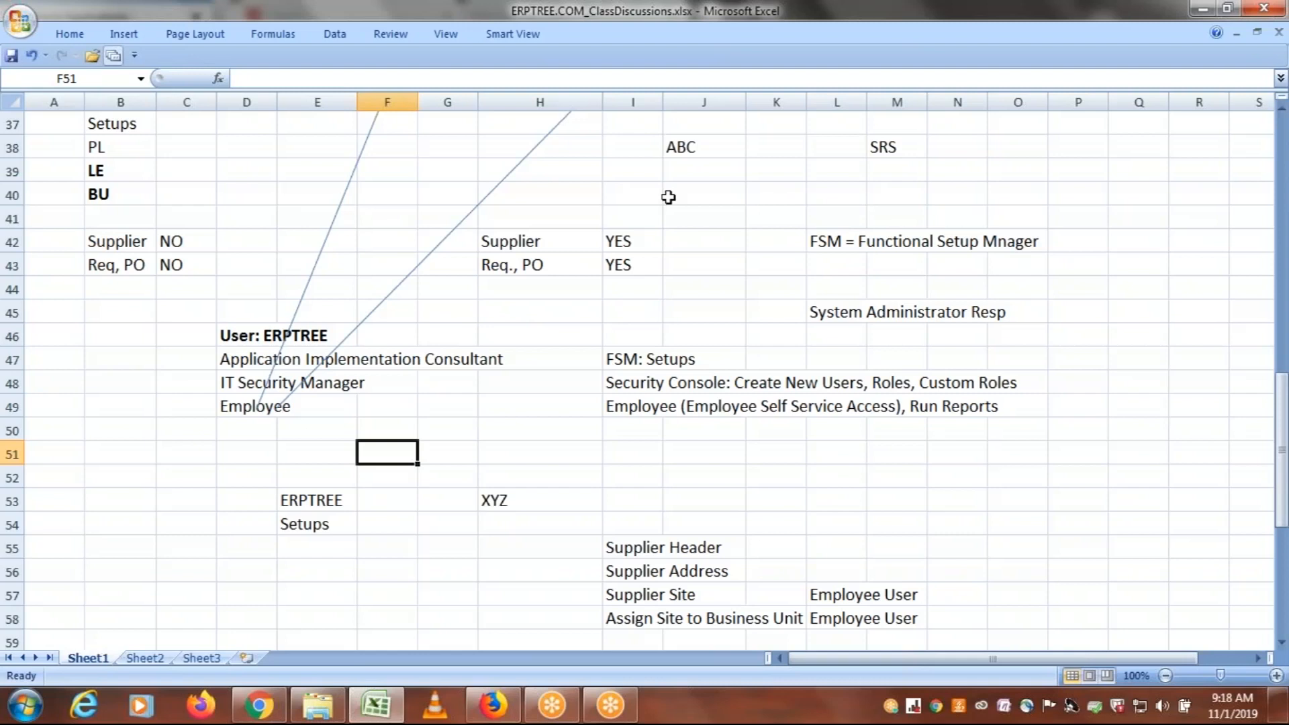
left_click(1230, 53)
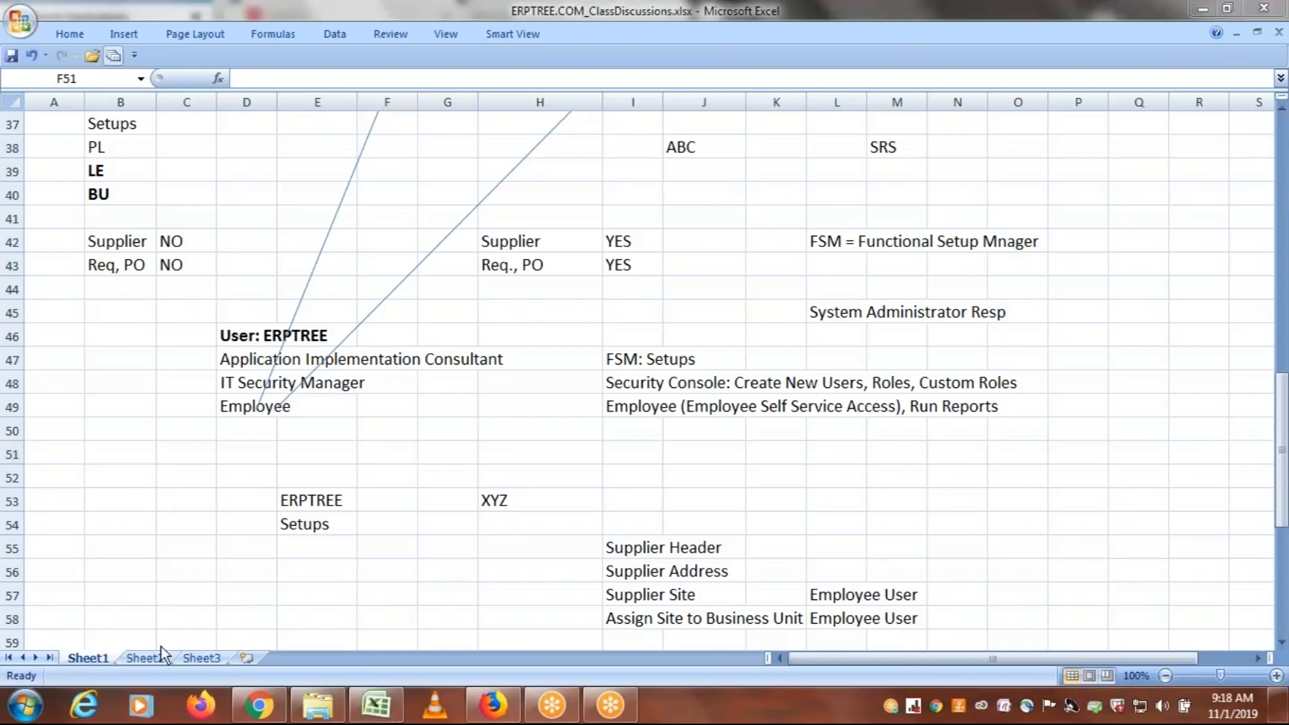
Switch to the Oracle Fusion session in Firefox and open the Security Console from the navigator's Tools group
left_click(490, 705)
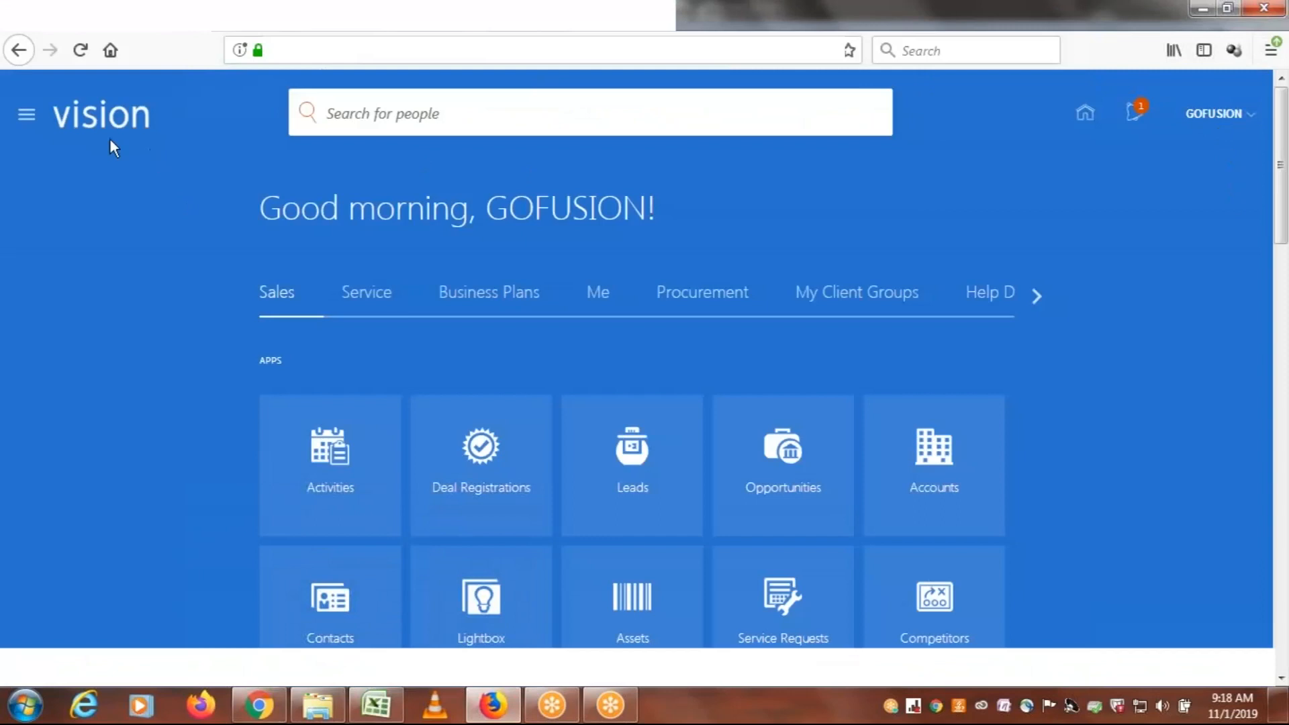
left_click(26, 119)
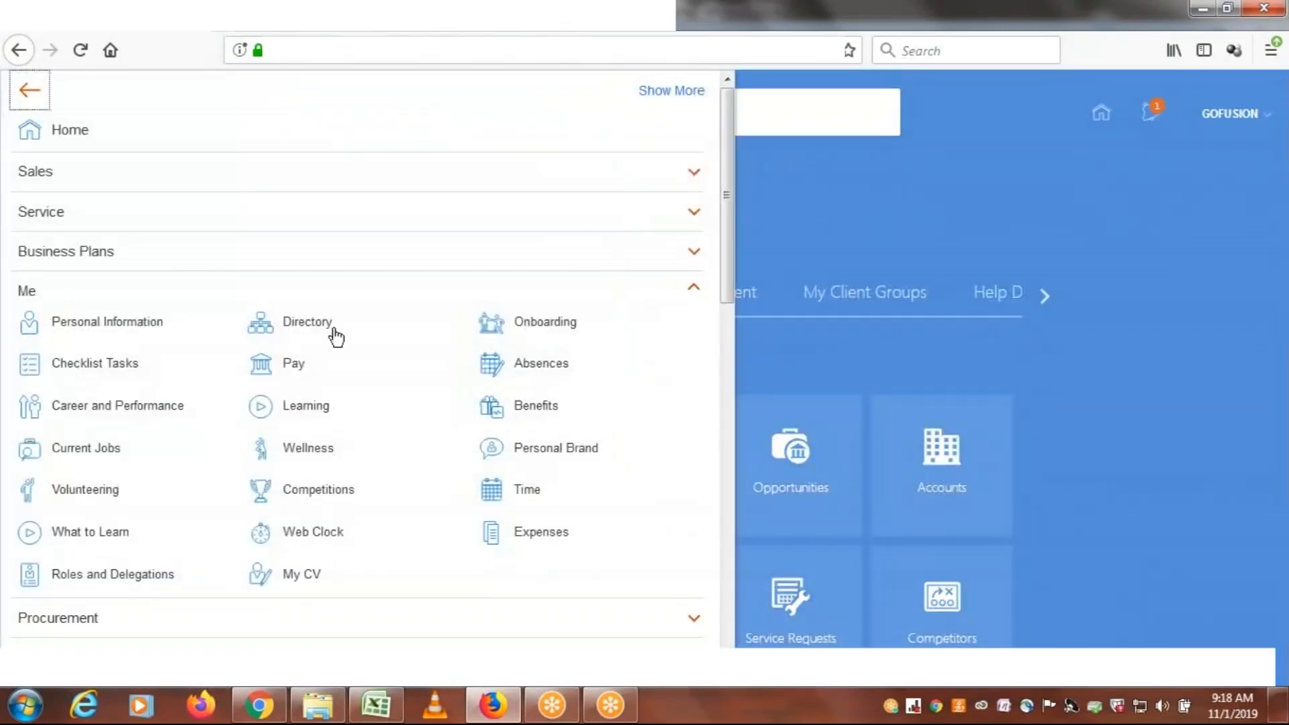
left_click_drag(729, 263, 739, 602)
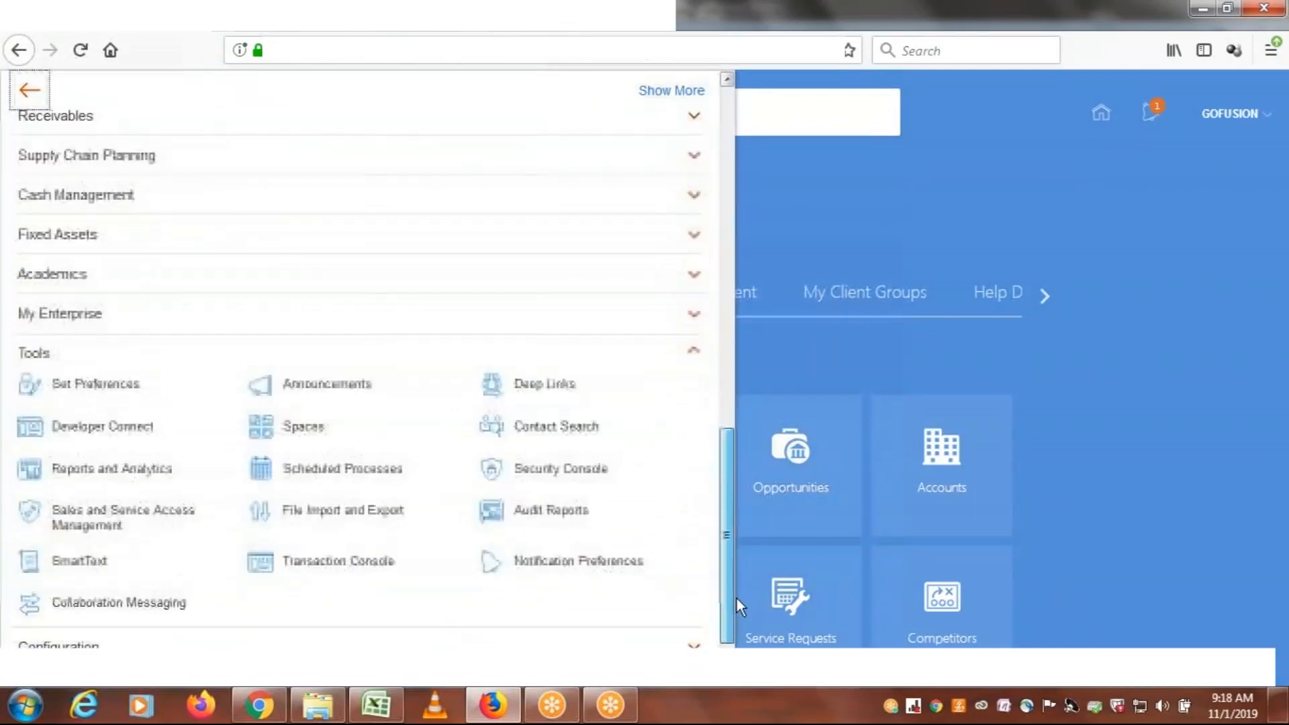
left_click(546, 476)
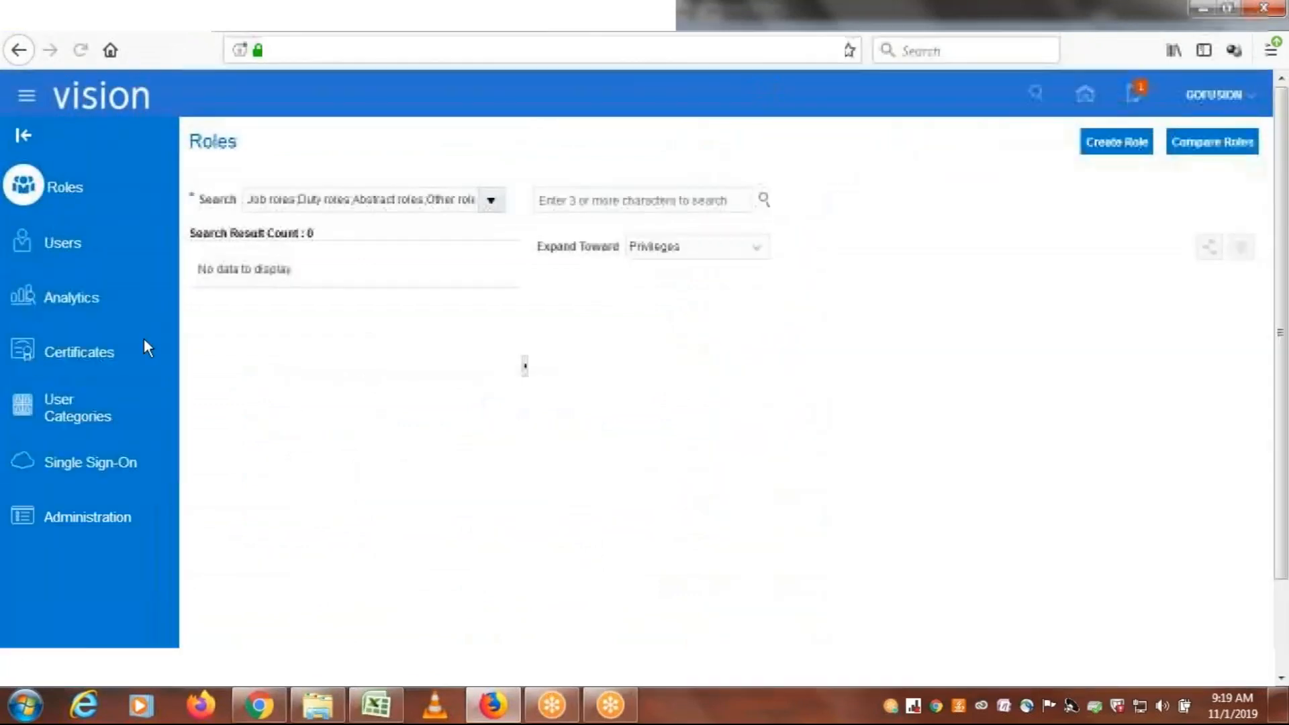
Look through the navigator's groups from Me down to Tools, and close the navigator
left_click(26, 101)
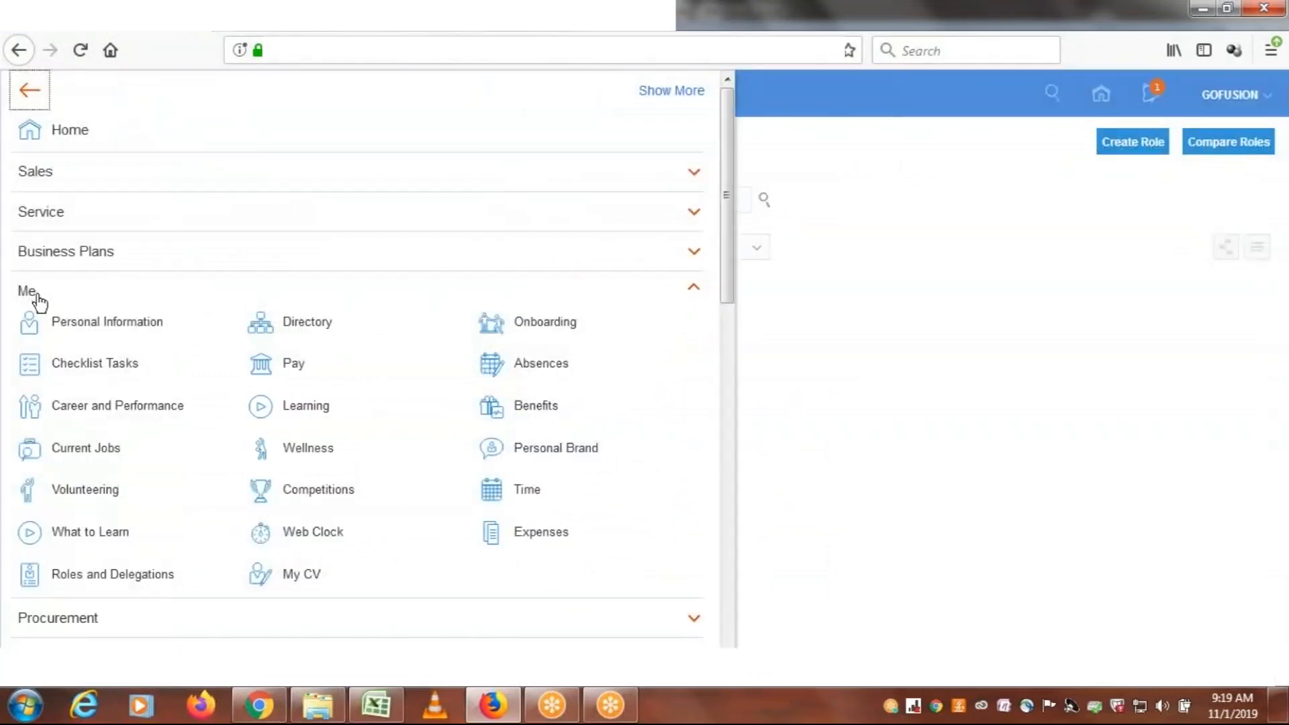
scroll(708, 325, "down", 10)
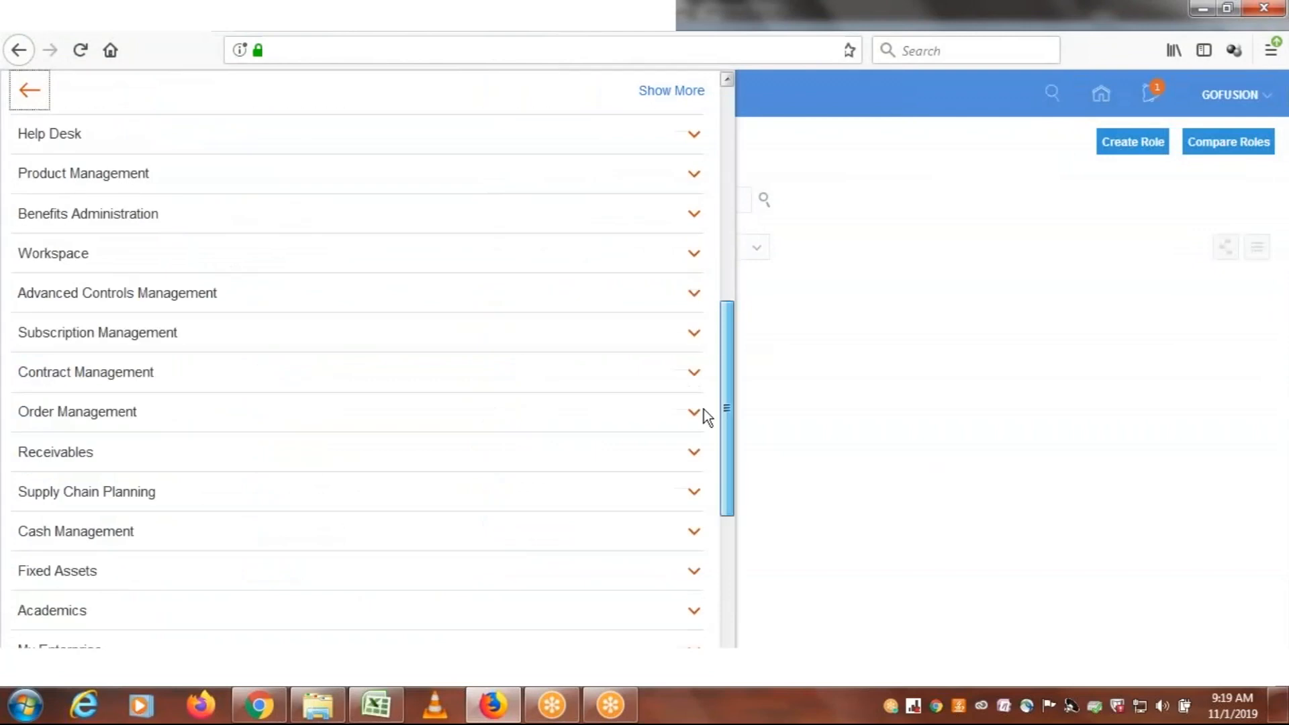
scroll(704, 409, "down", 5)
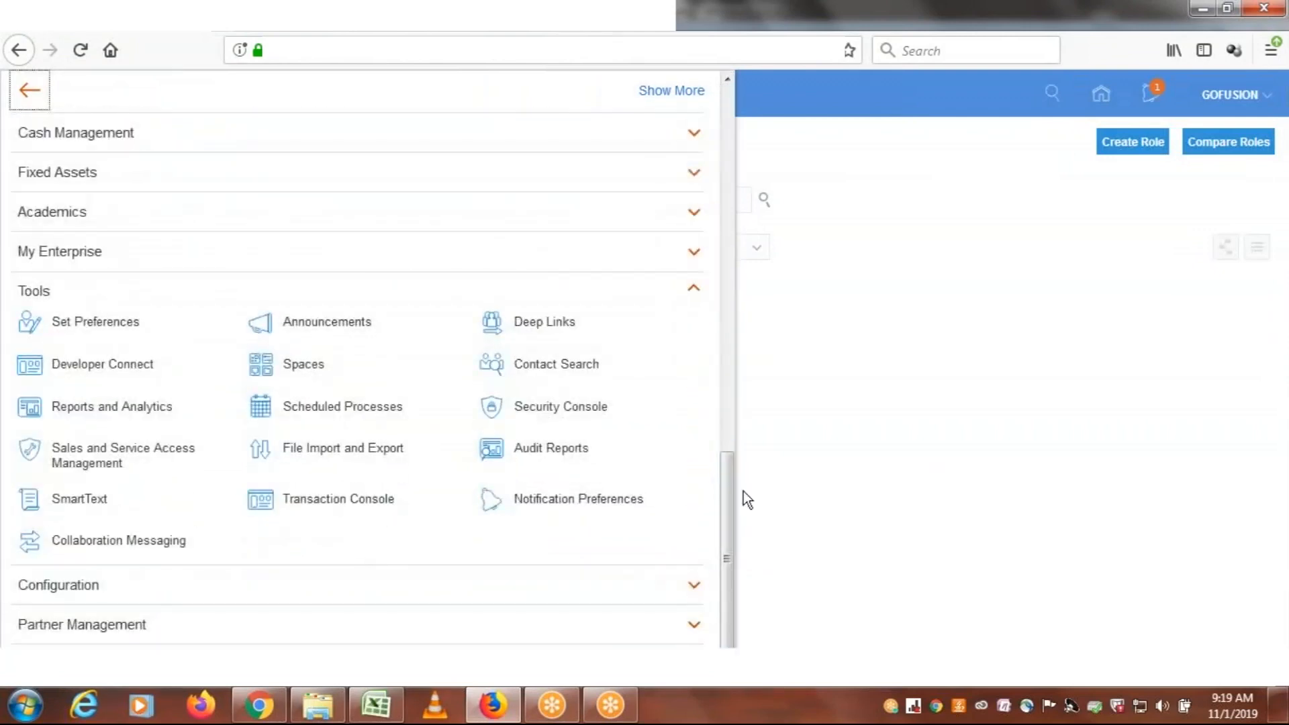
left_click(897, 142)
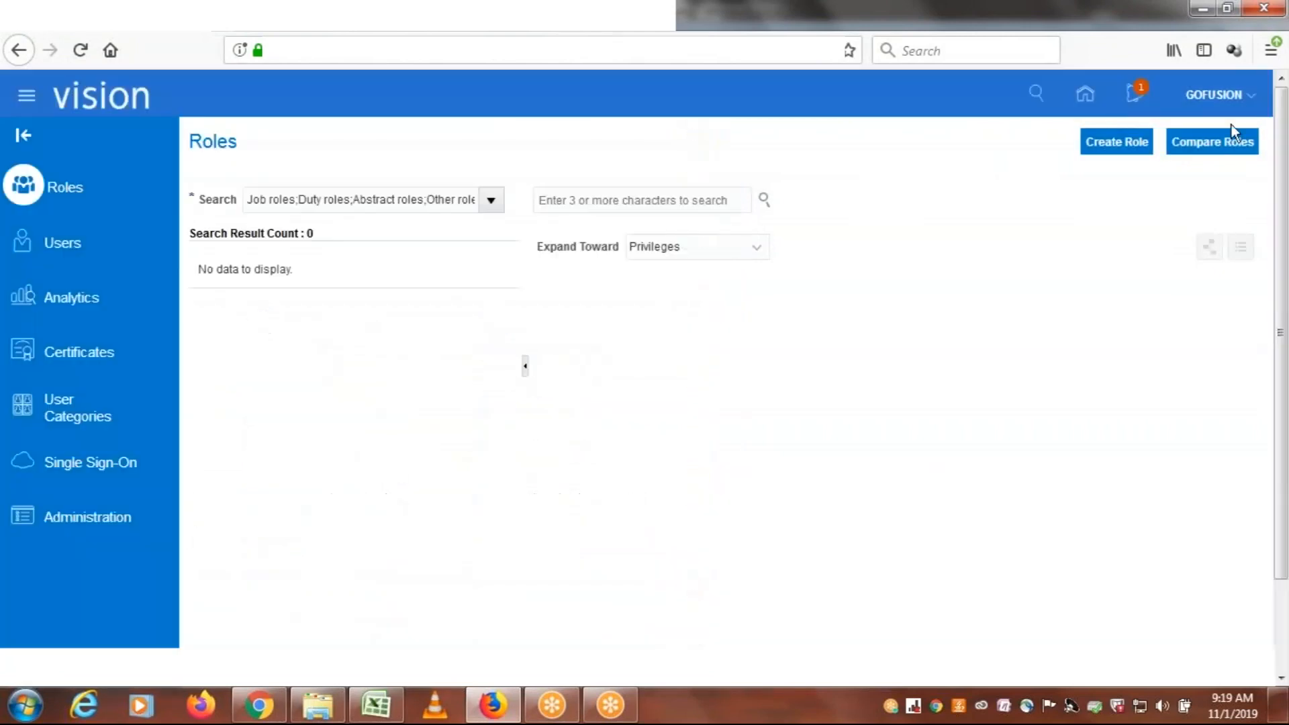
Open Setup and Maintenance for GOFUSION and go to the Search page for tasks, task lists and business objects
left_click(1214, 100)
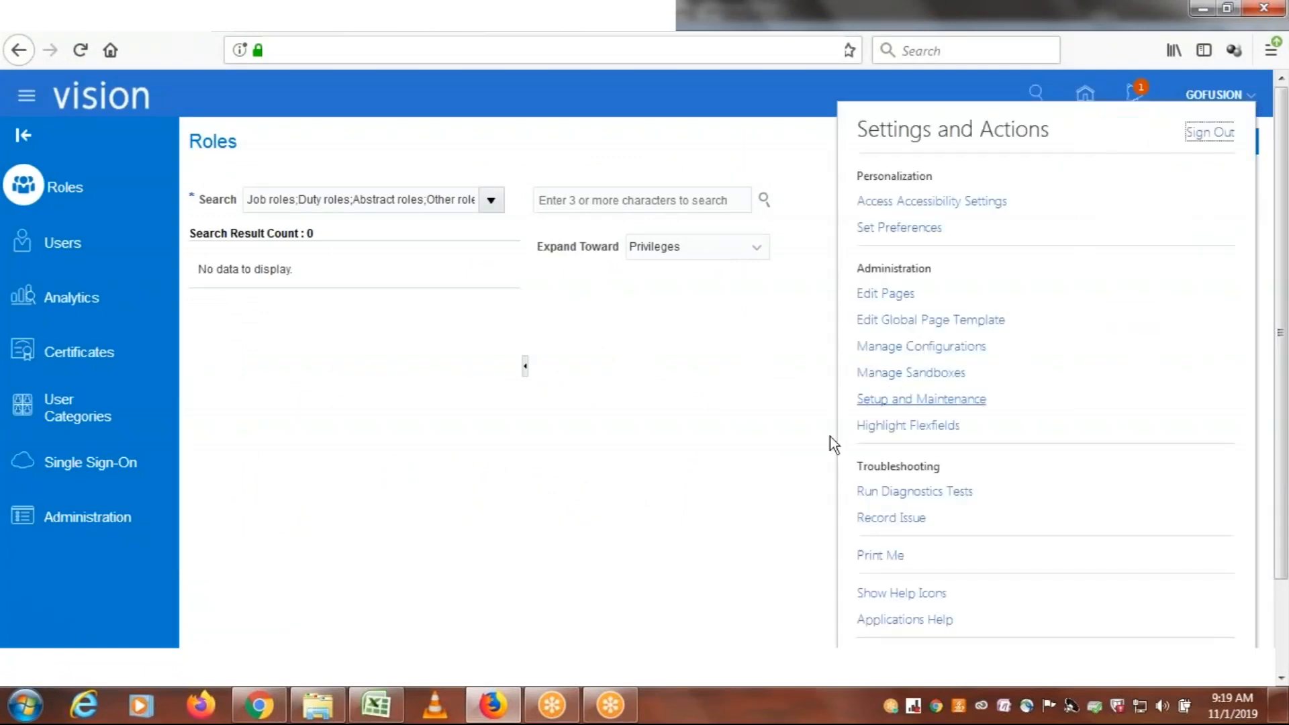
left_click(877, 403)
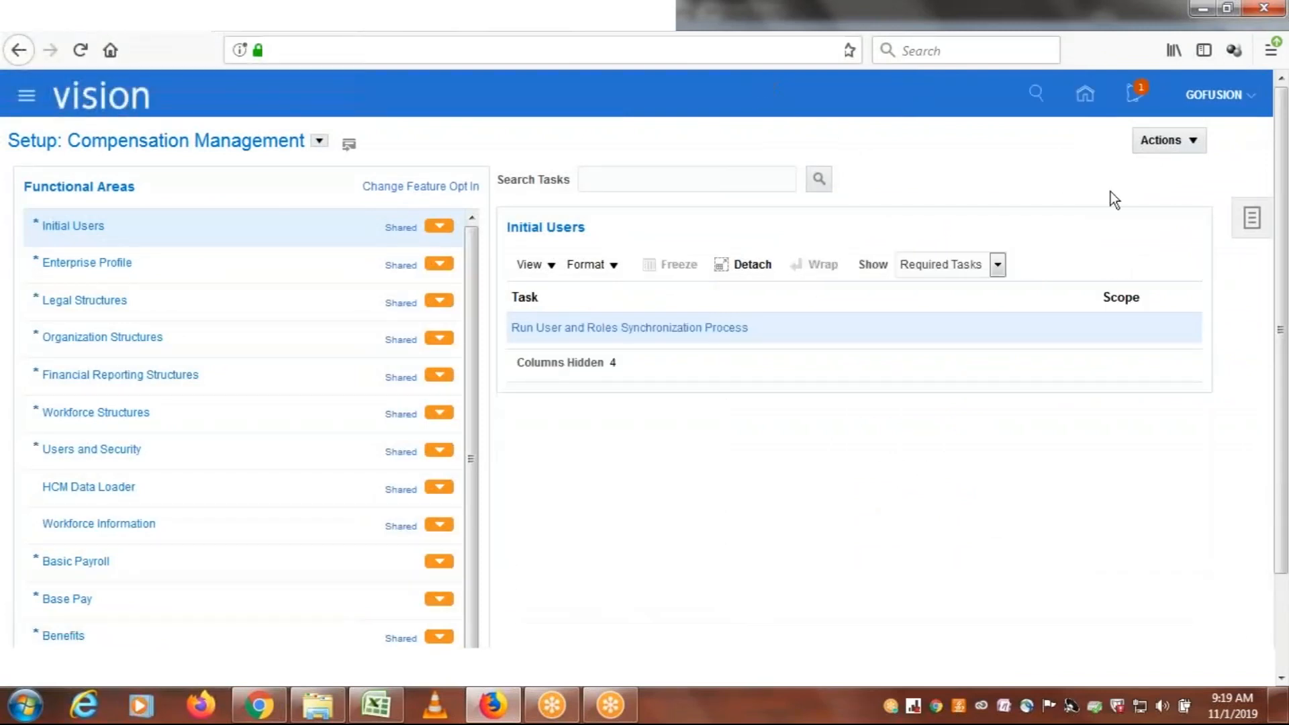
left_click(1253, 228)
left_click(1119, 316)
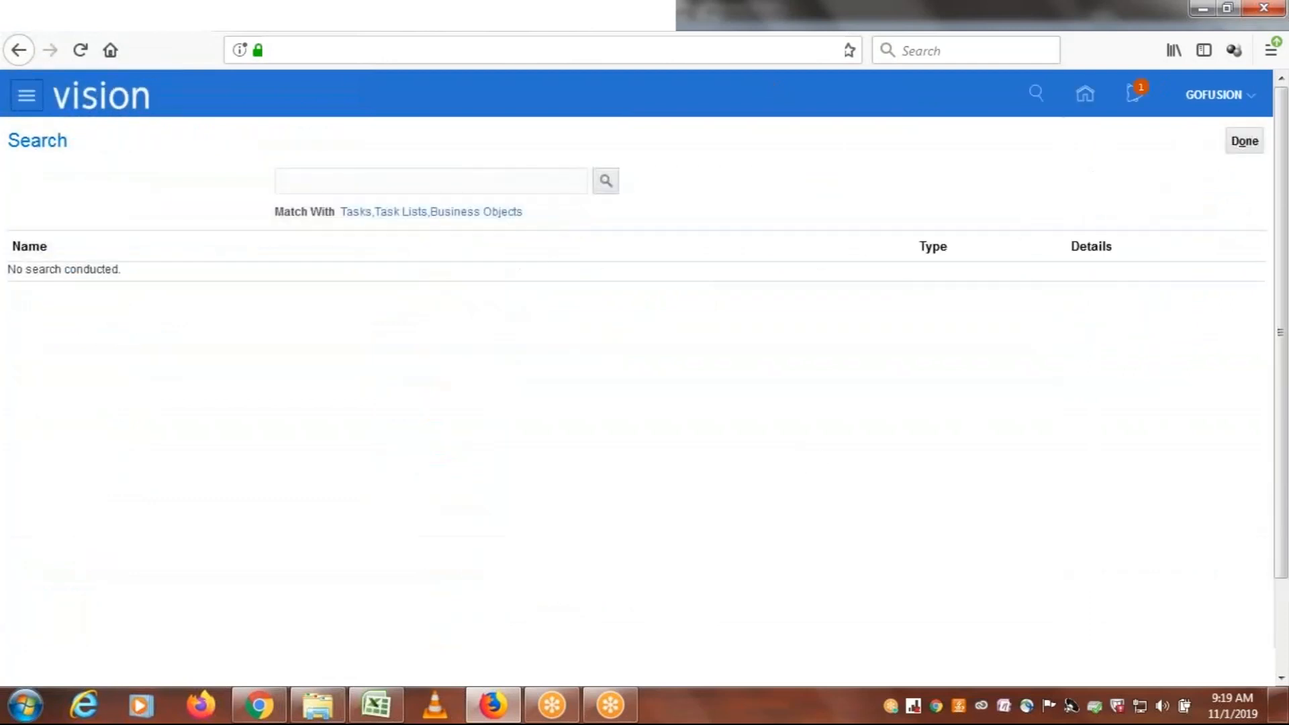
Search the setup tasks for IMPLEMENTATION US and open the Create Implementation Users task
left_click(480, 181)
type("IMPLEMENTATION US")
left_click(607, 182)
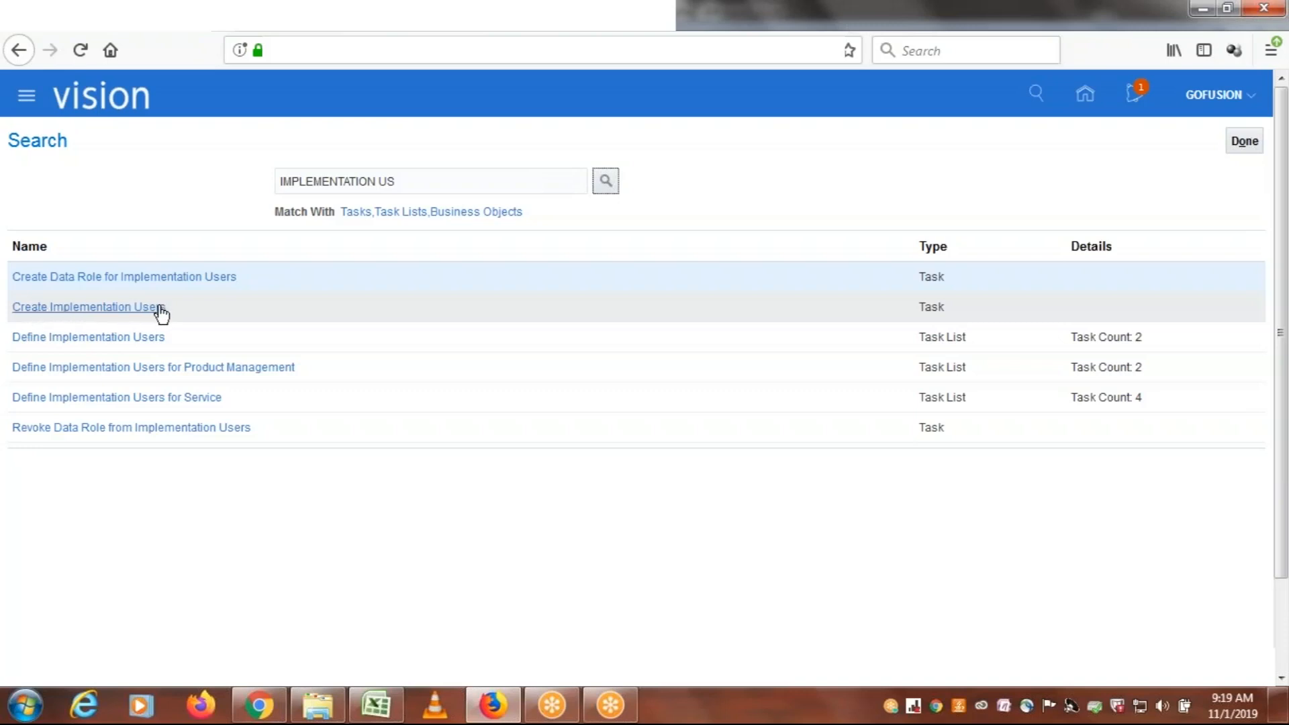
left_click(131, 313)
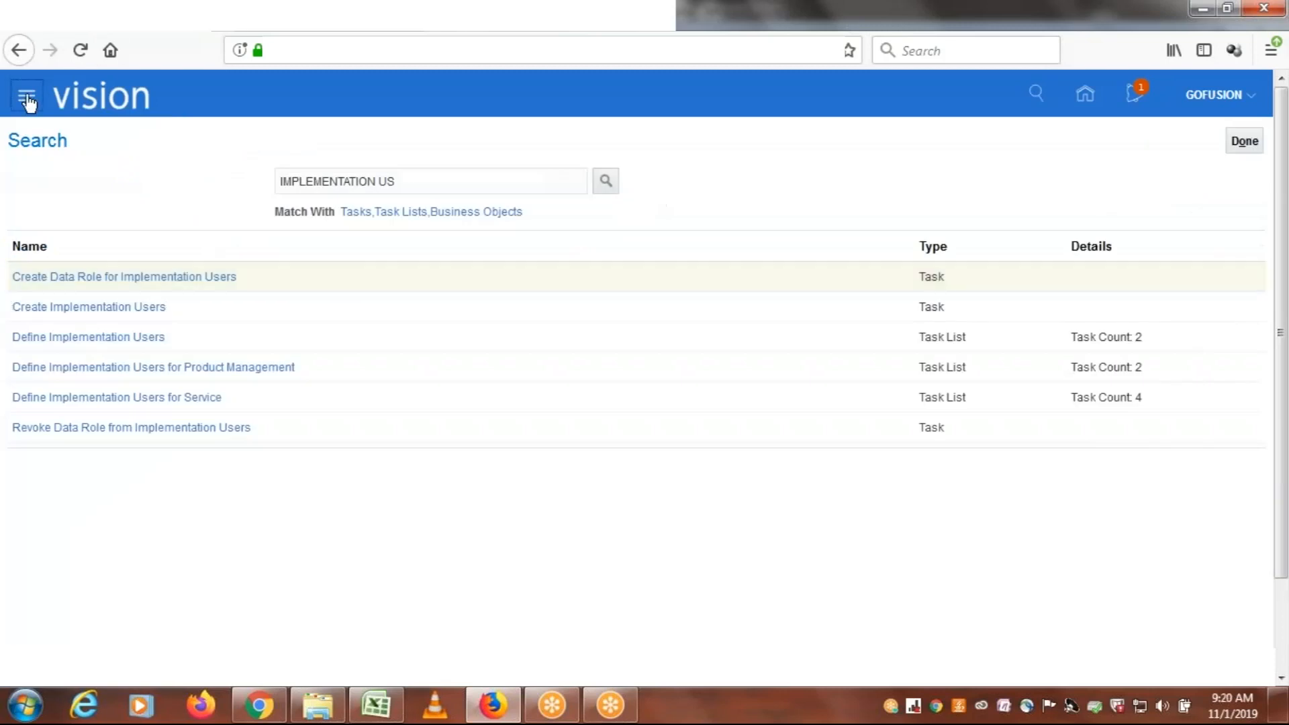
Locate the Security Console entry in the navigator's Tools group, and bring up the User Accounts page in the other browser tab
left_click(26, 99)
left_click_drag(725, 179, 727, 577)
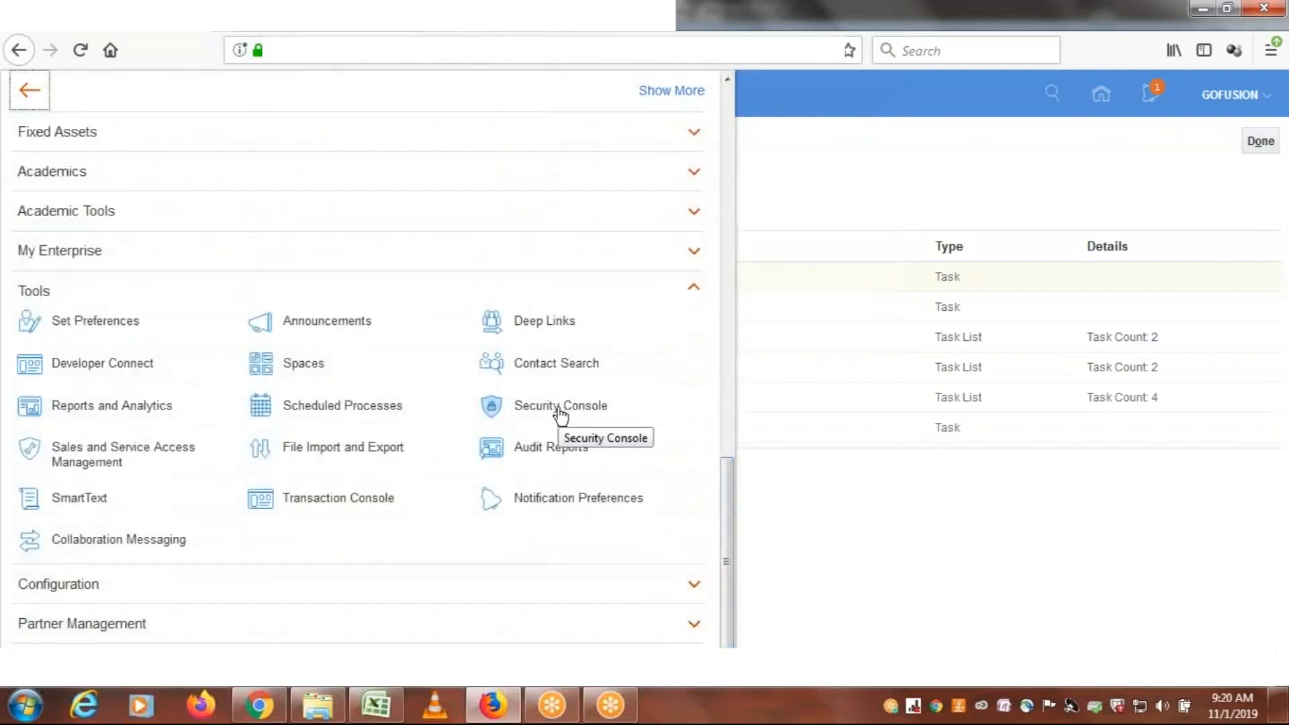
key("ctrl+Tab")
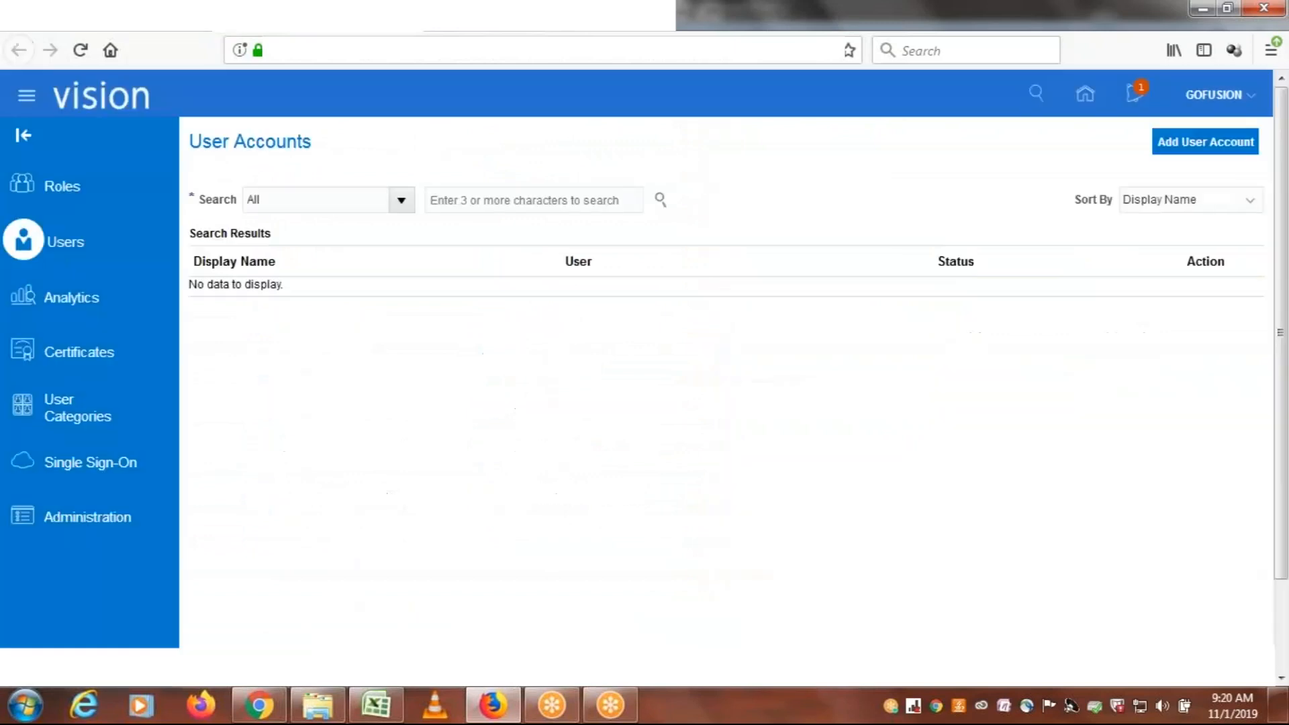
Reopen Setup and Maintenance from the User Accounts page and bring up its Search page again
left_click(1215, 99)
left_click(935, 399)
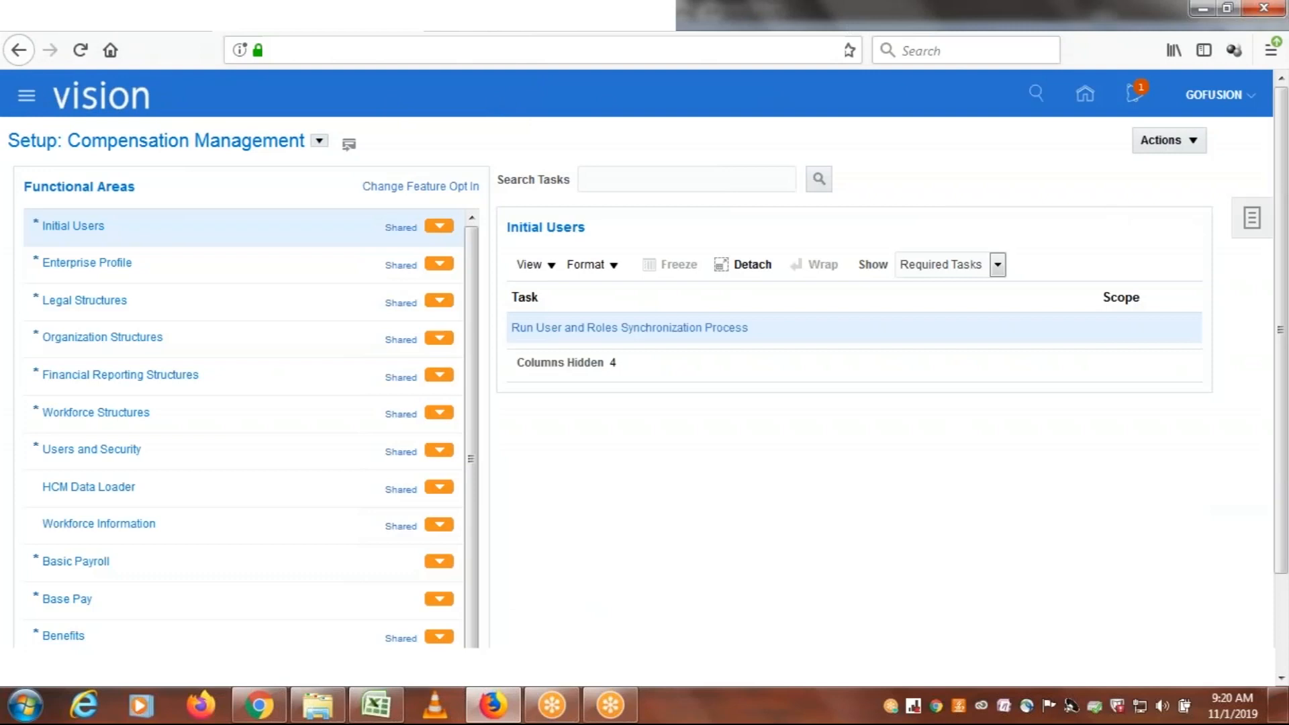
left_click(1251, 222)
left_click(1118, 316)
Search for CREATE IMPLE and open the Create Implementation Users task from the results
left_click(430, 181)
type("CREA")
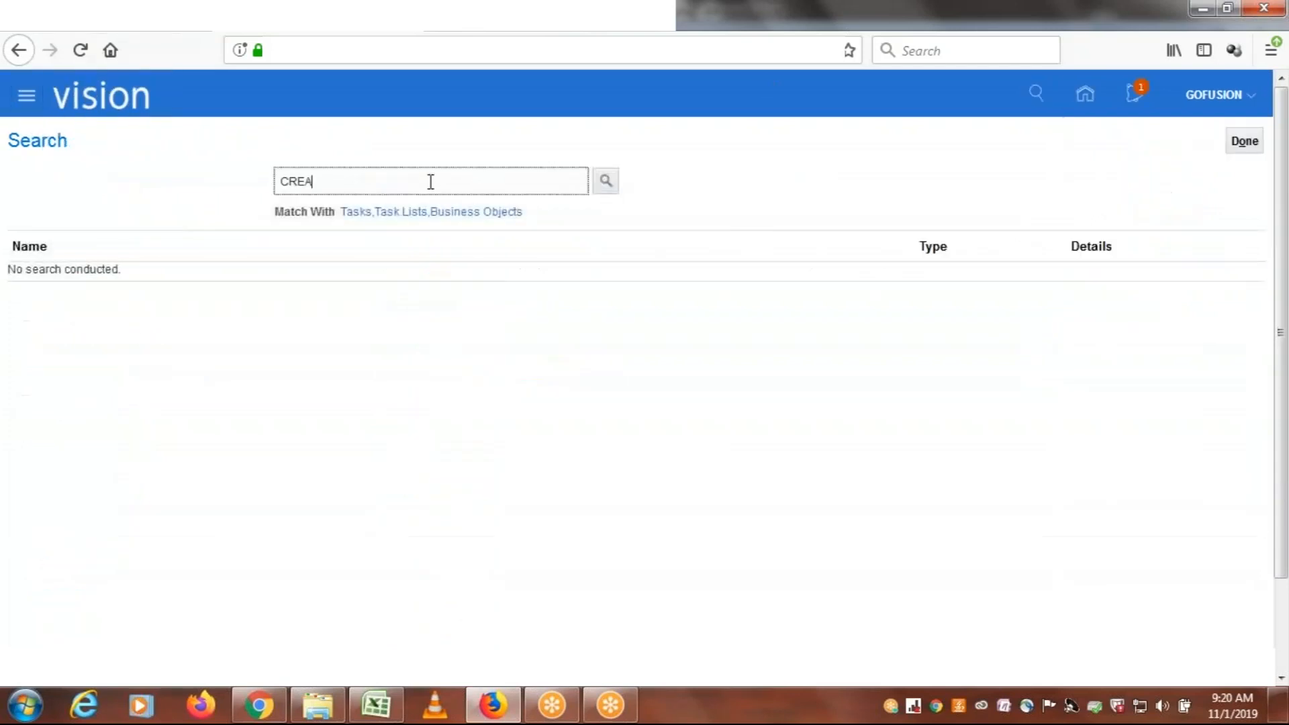
type("TE IMPLE")
key("Return")
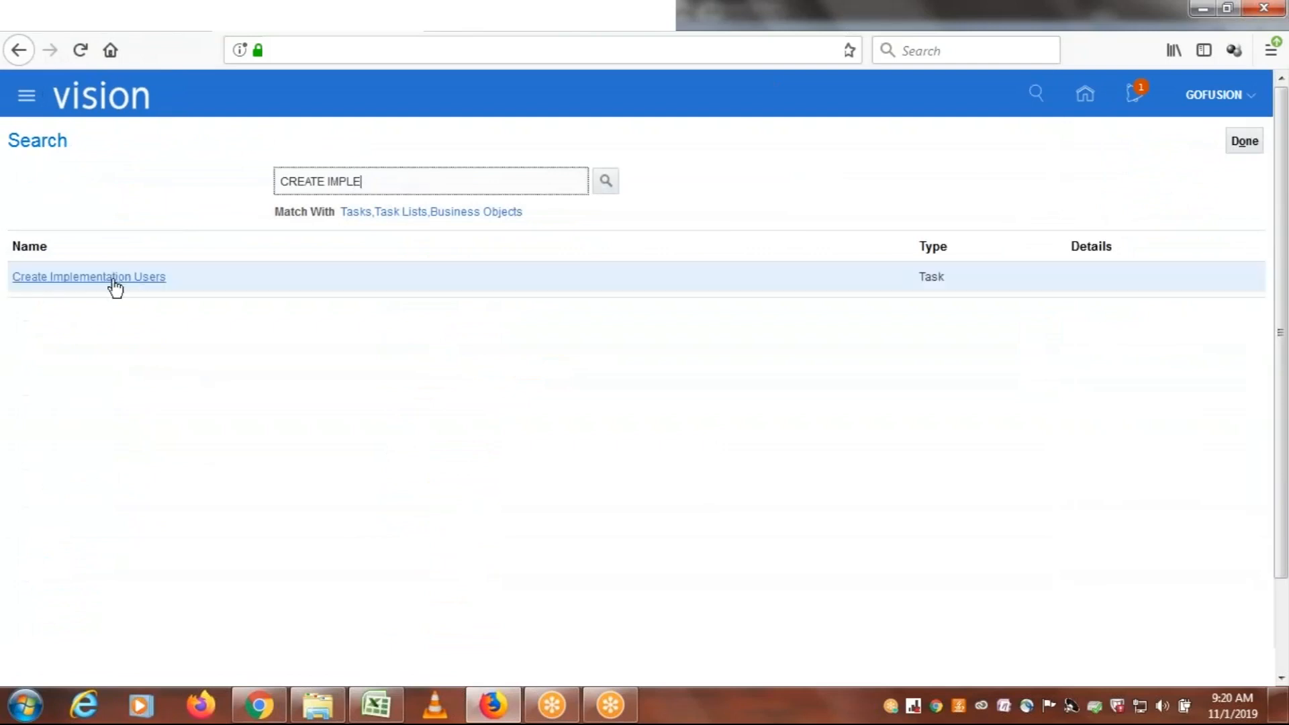
left_click(114, 282)
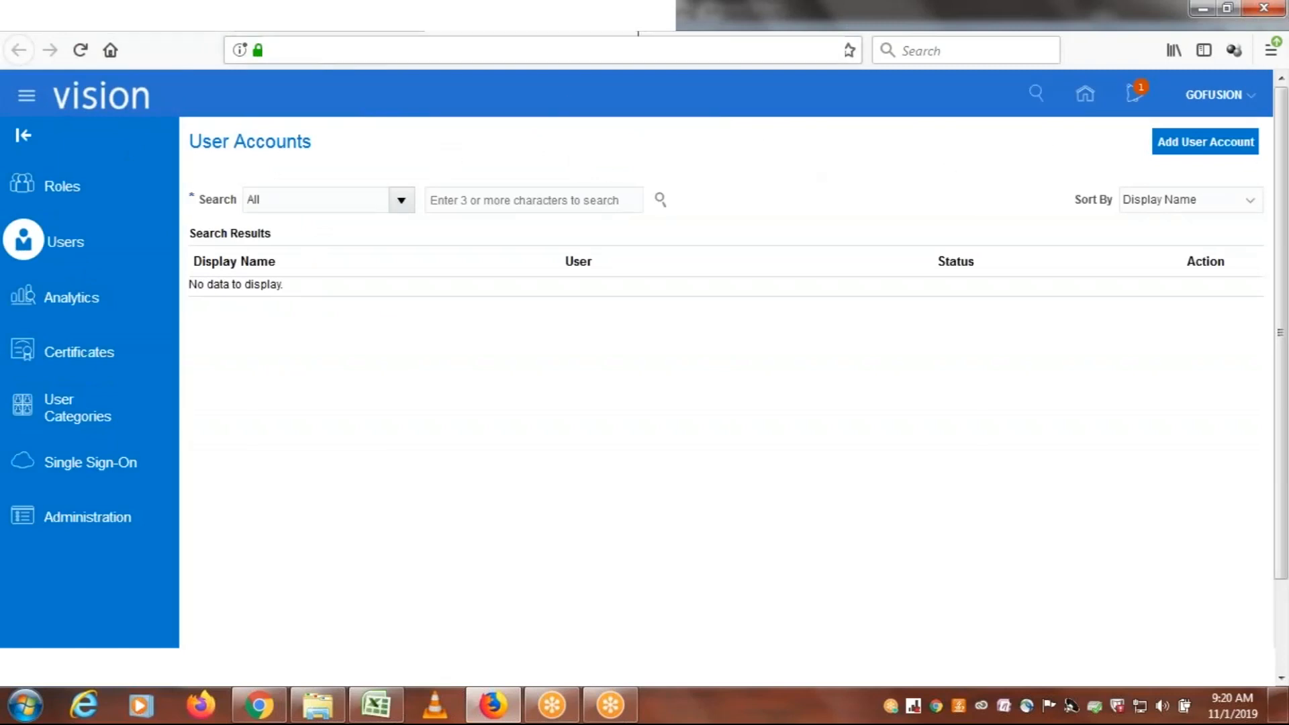
Close the navigator over the IMPLEMENTATION US results, and review the Excel class workbook's notes from the LDAP section up to Role Types
left_click(619, 21)
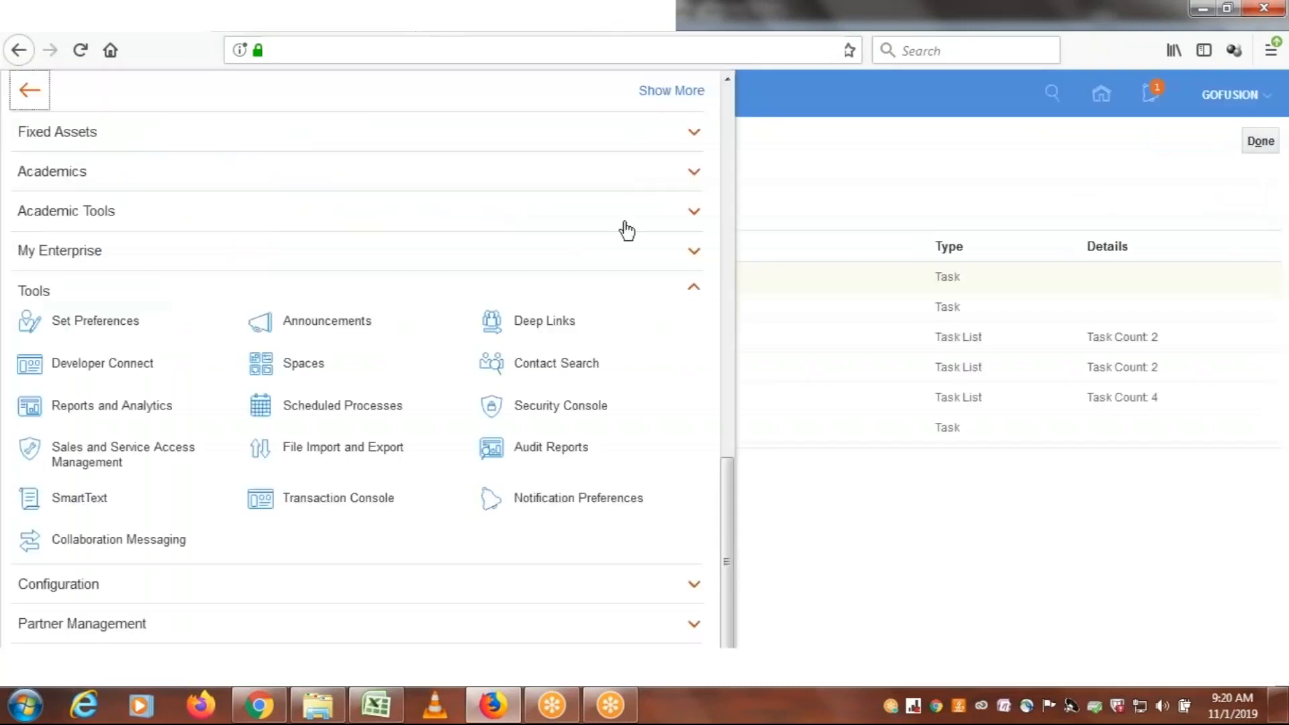
left_click(863, 168)
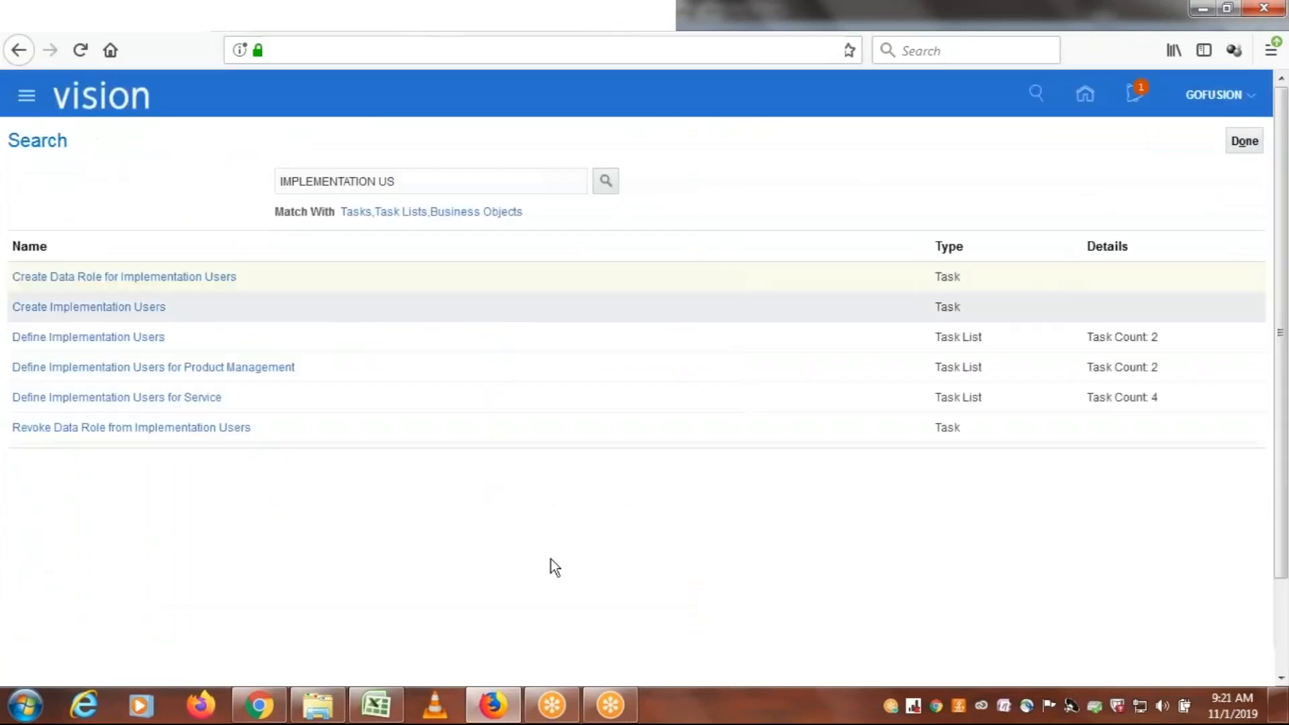
left_click(377, 706)
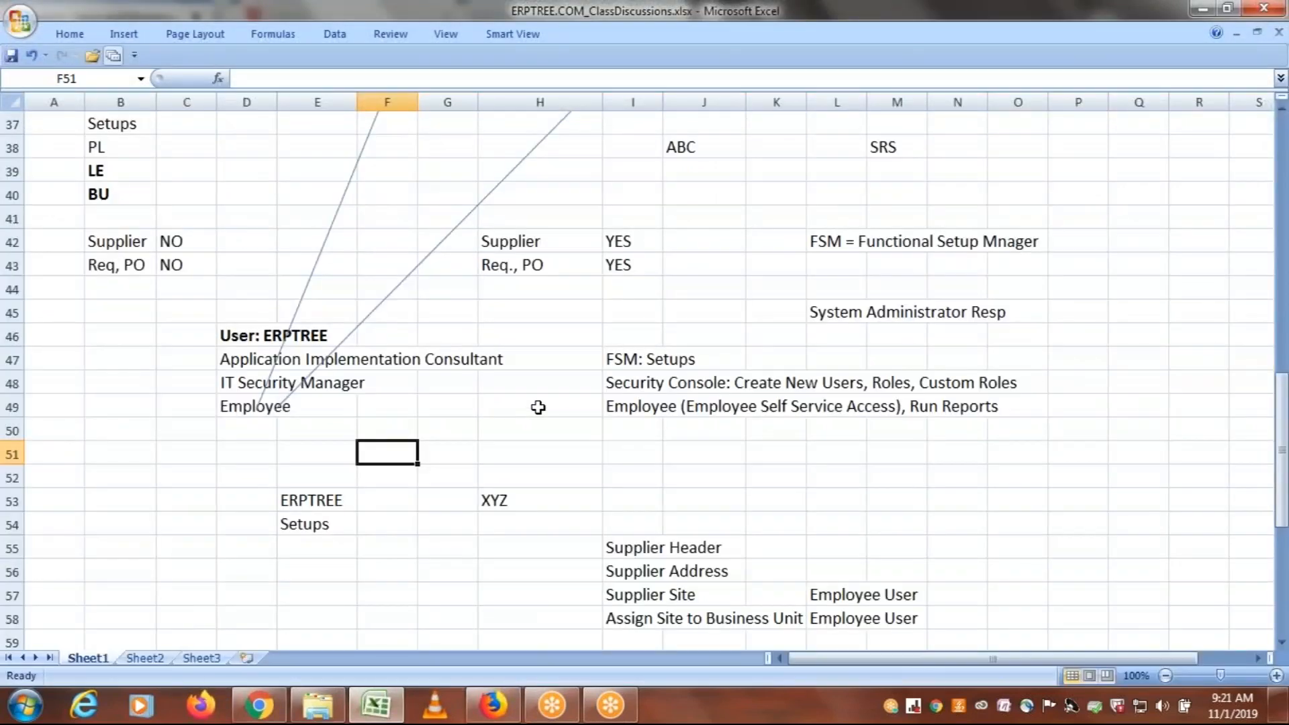
left_click_drag(1282, 423, 1284, 529)
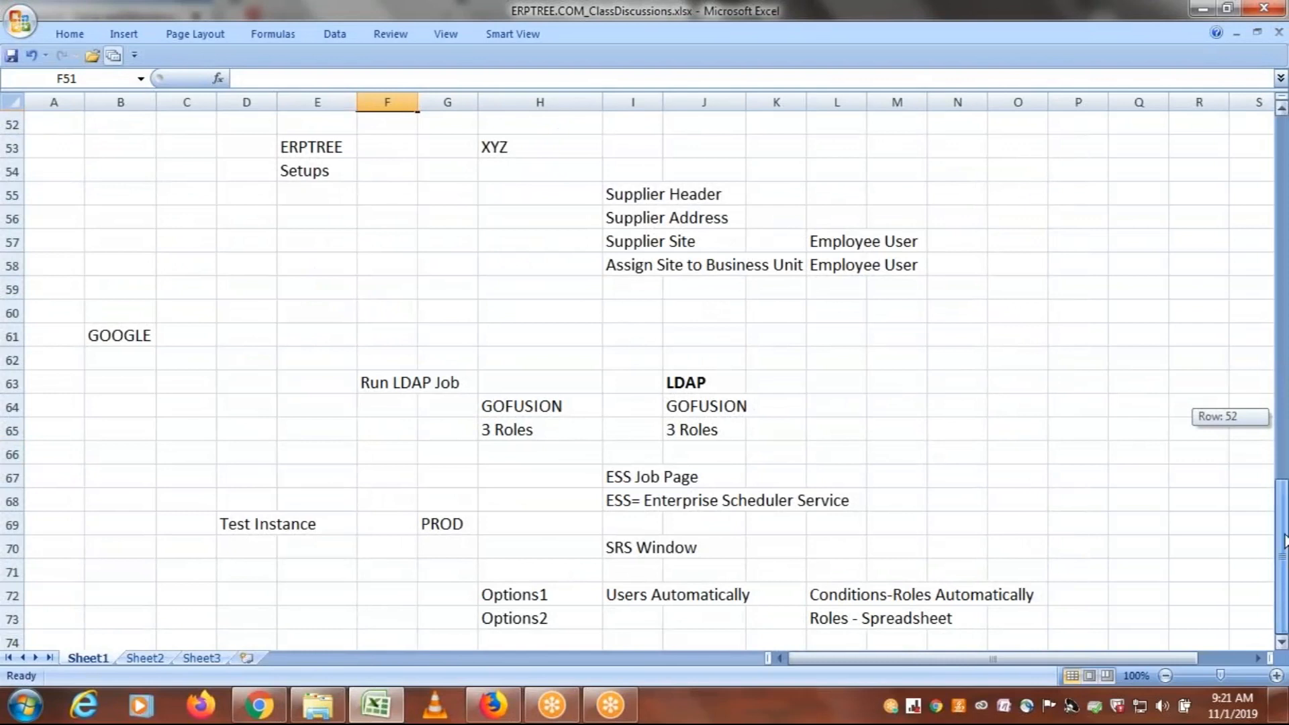
left_click_drag(1284, 541, 1284, 181)
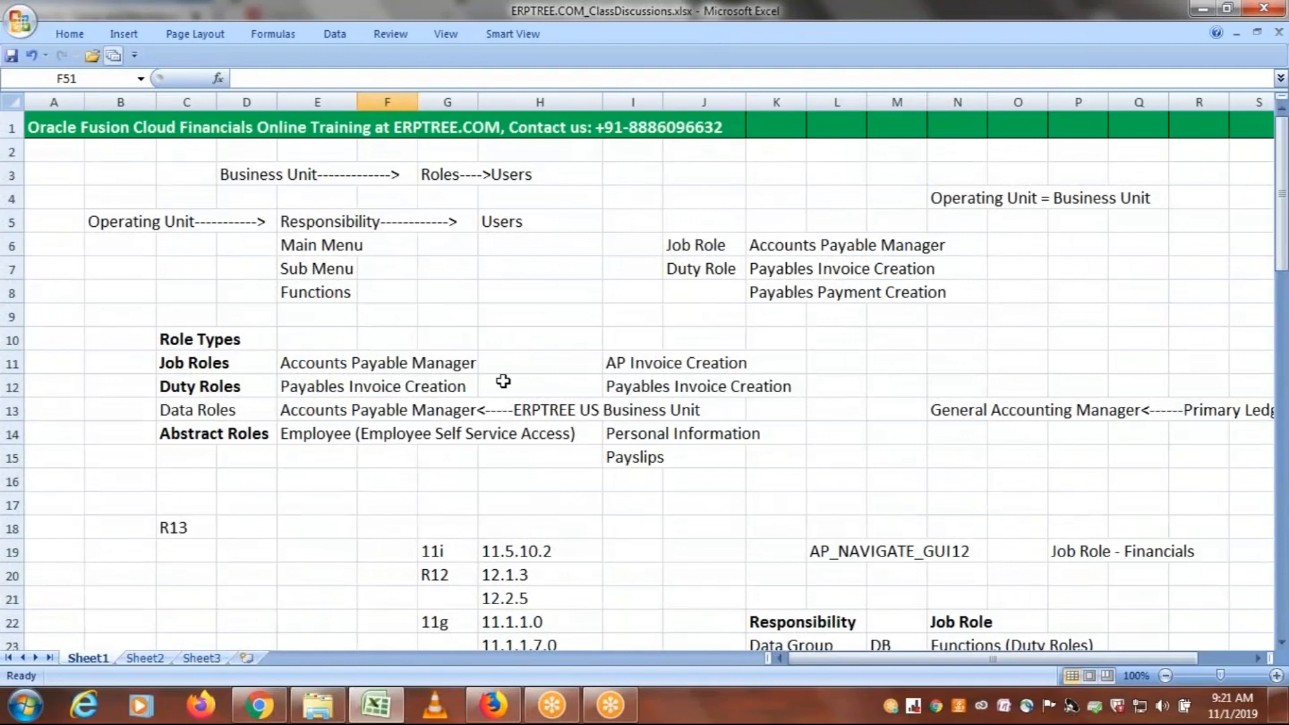
left_click(1059, 25)
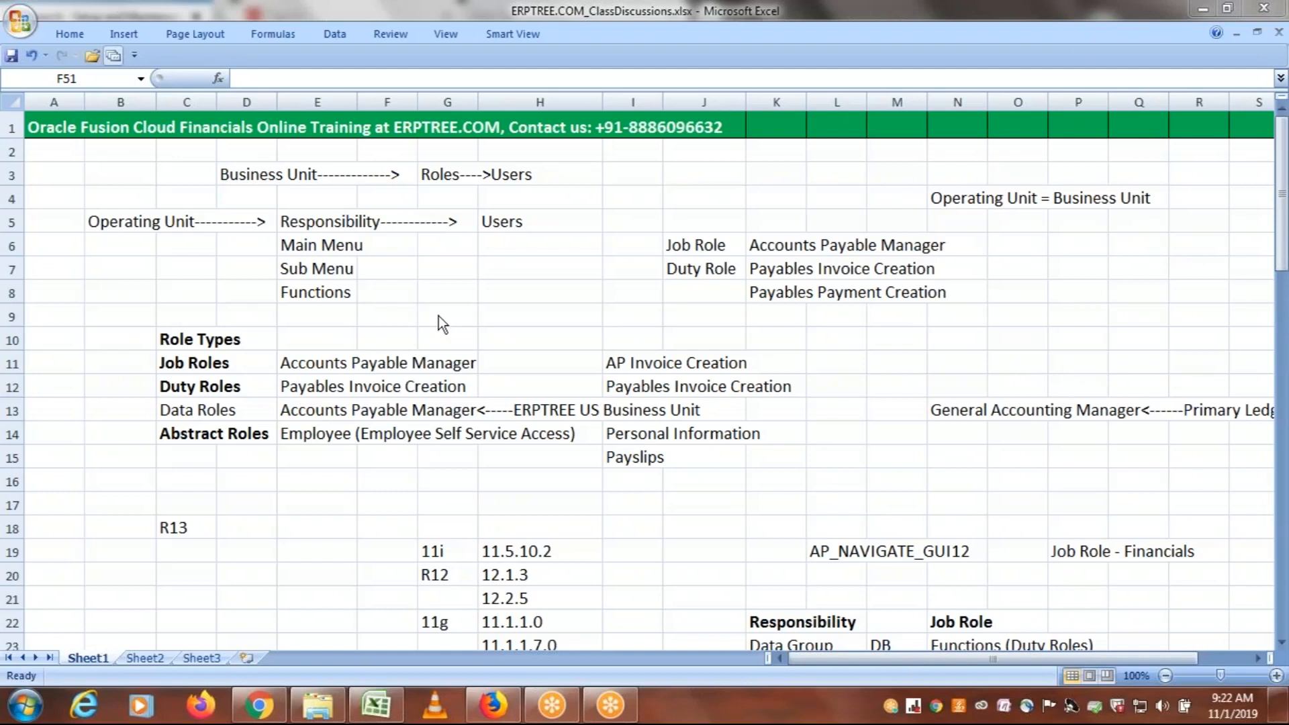
left_click(490, 307)
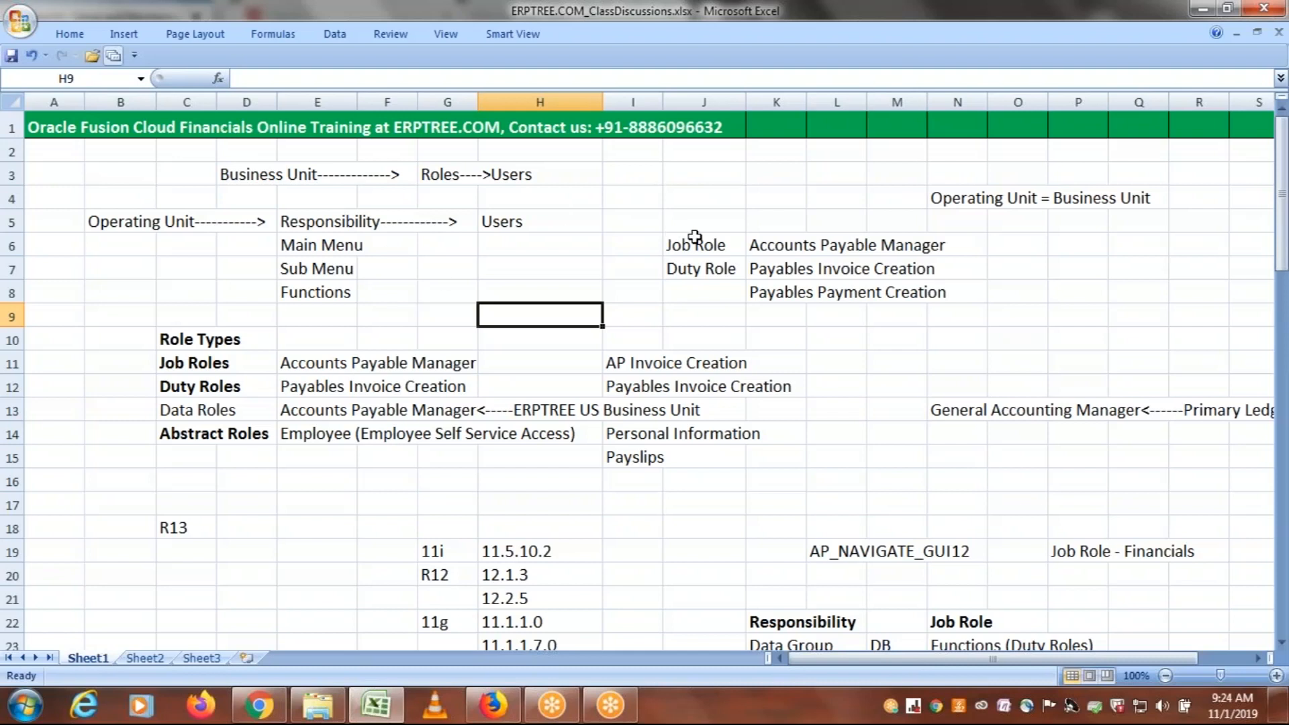
left_click(1148, 252)
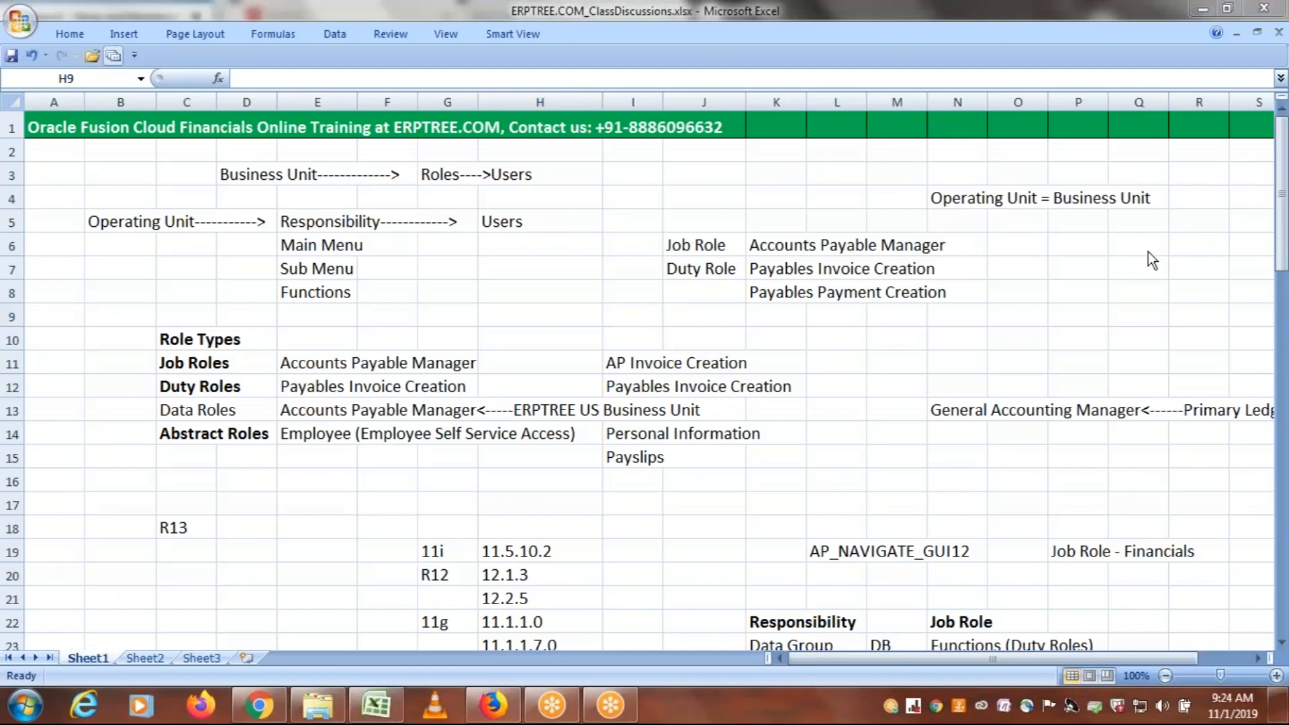
left_click(722, 512)
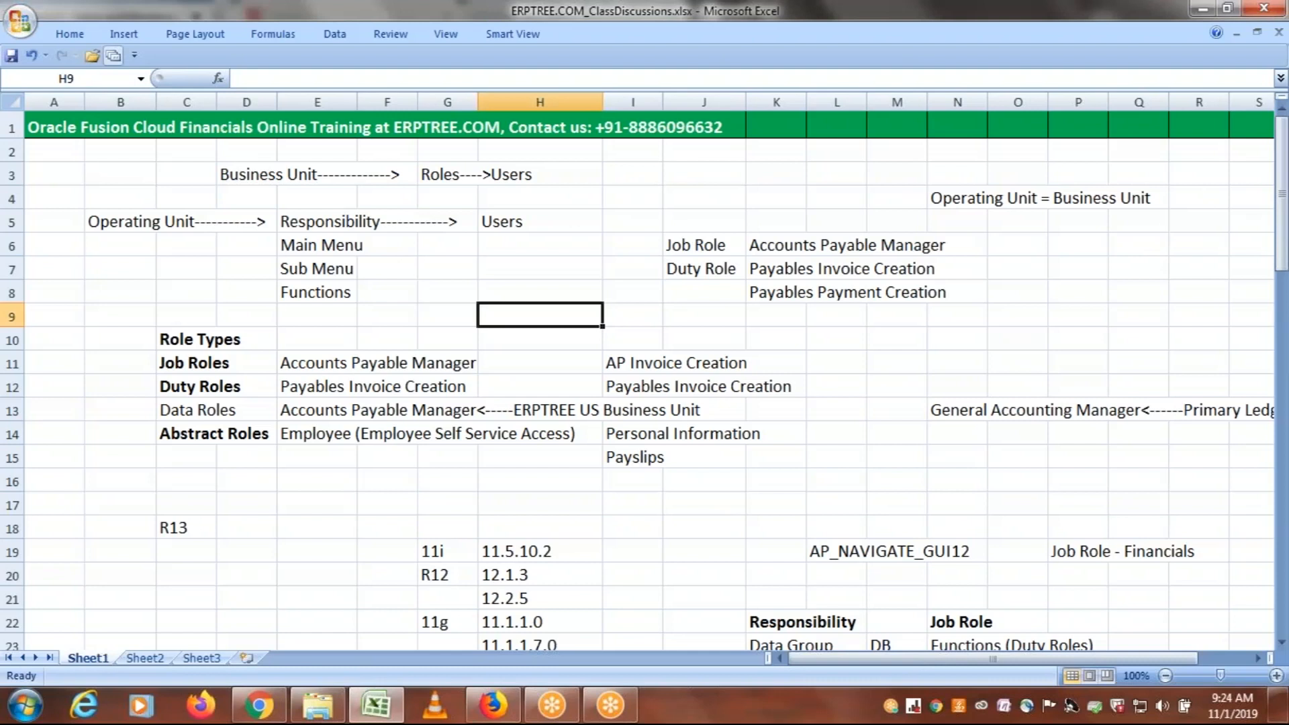